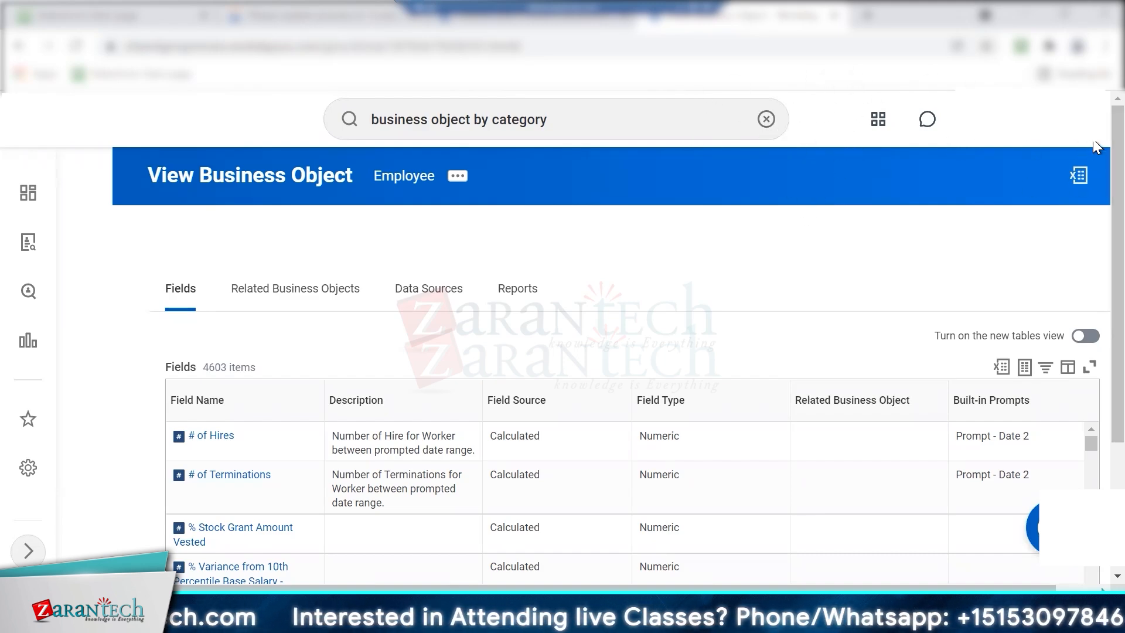
Open the signed-in worker's profile in a separate browser tab and bring up the account menu there.
left_click(1073, 120)
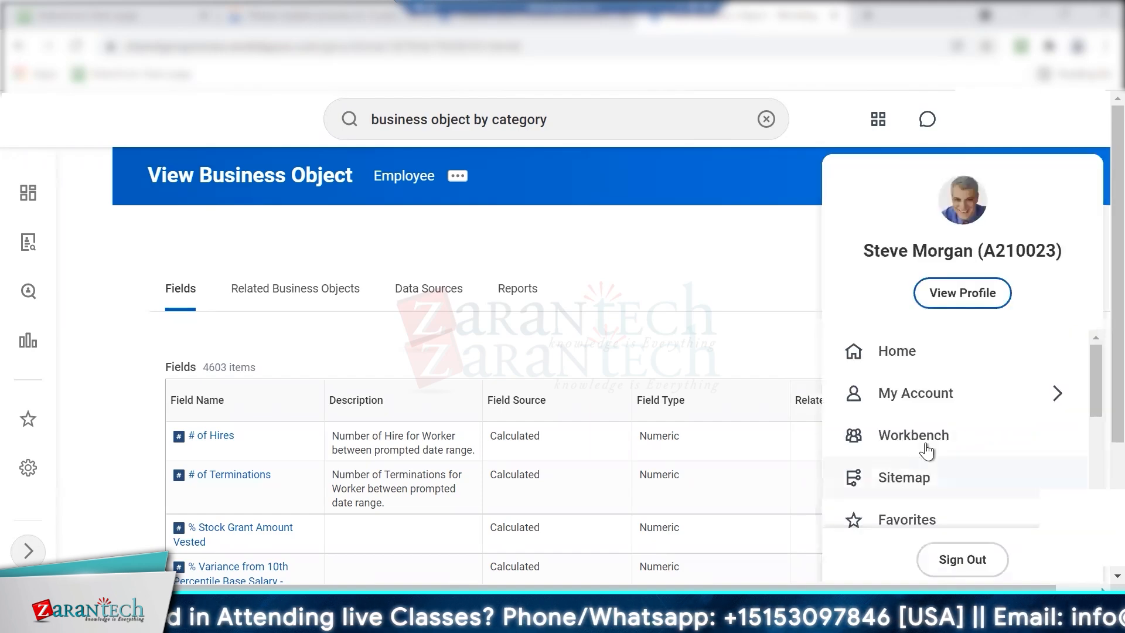
scroll(924, 451, "down", 3)
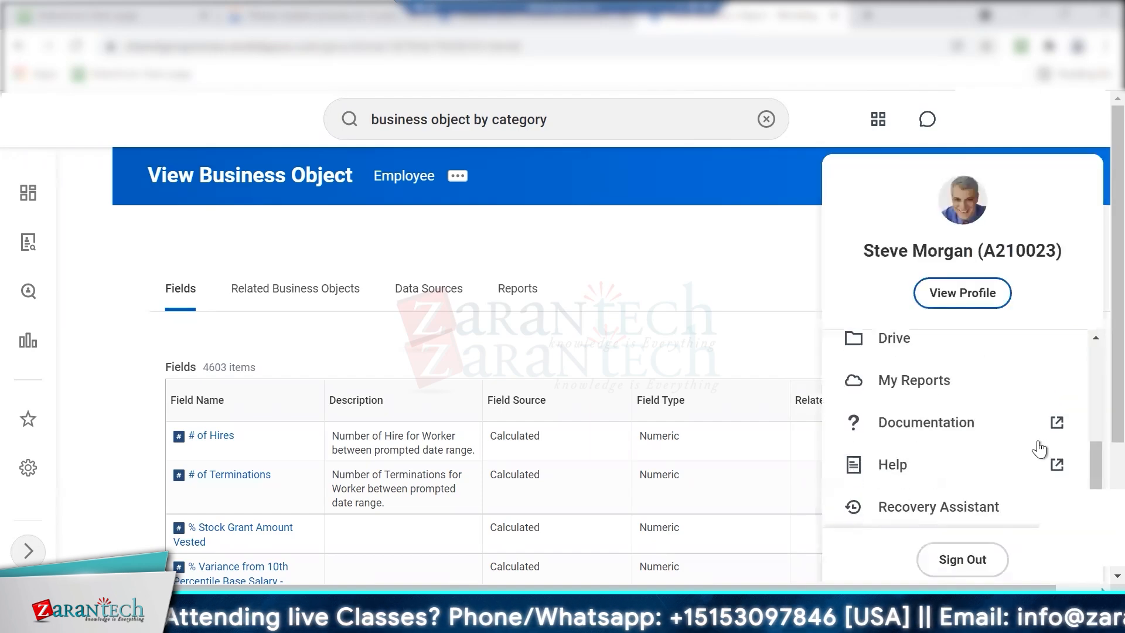
right_click(938, 395)
left_click(981, 401)
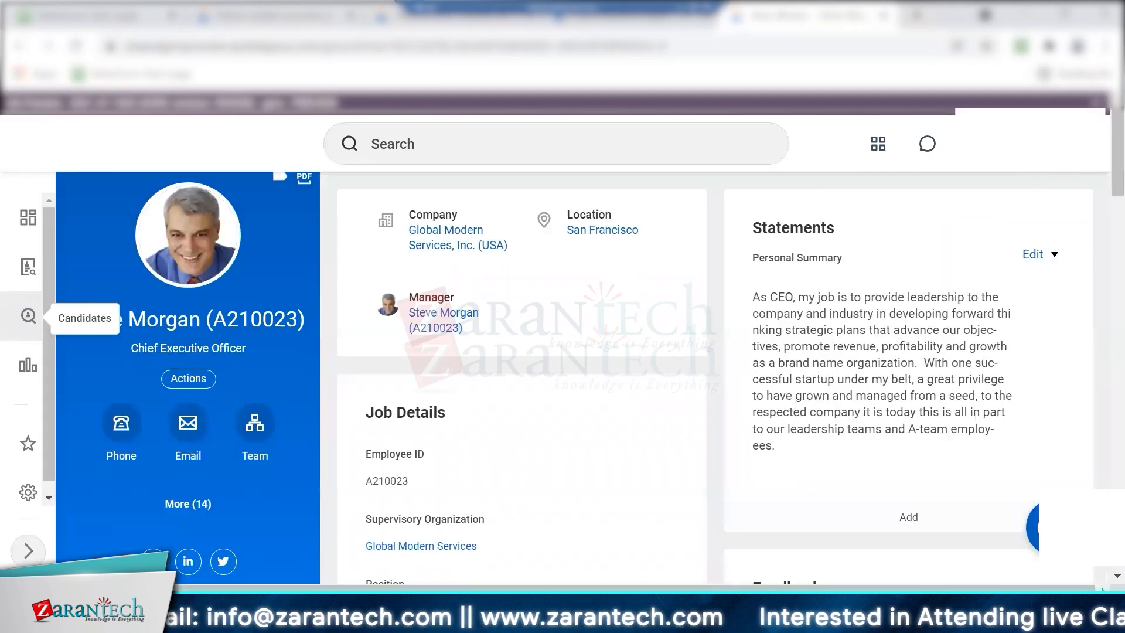
left_click(1075, 144)
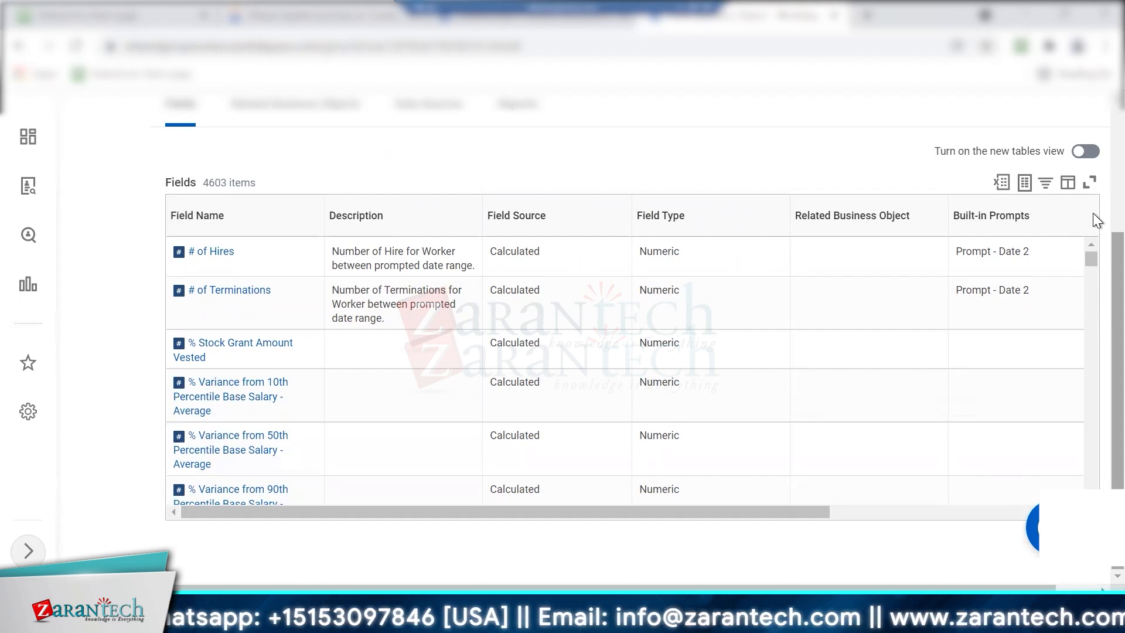
Find the Currently Active field of the Employee business object and review its source, type, category and authorized usage.
scroll(1093, 215, "up", 2)
scroll(1093, 274, "down", 1)
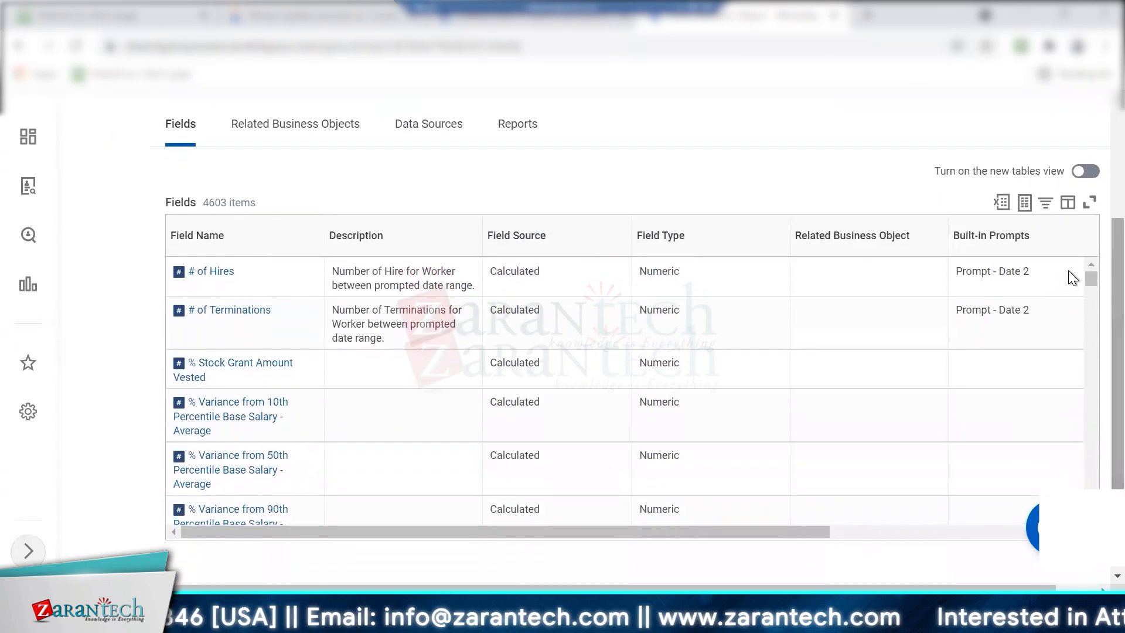
left_click_drag(1092, 276, 1092, 321)
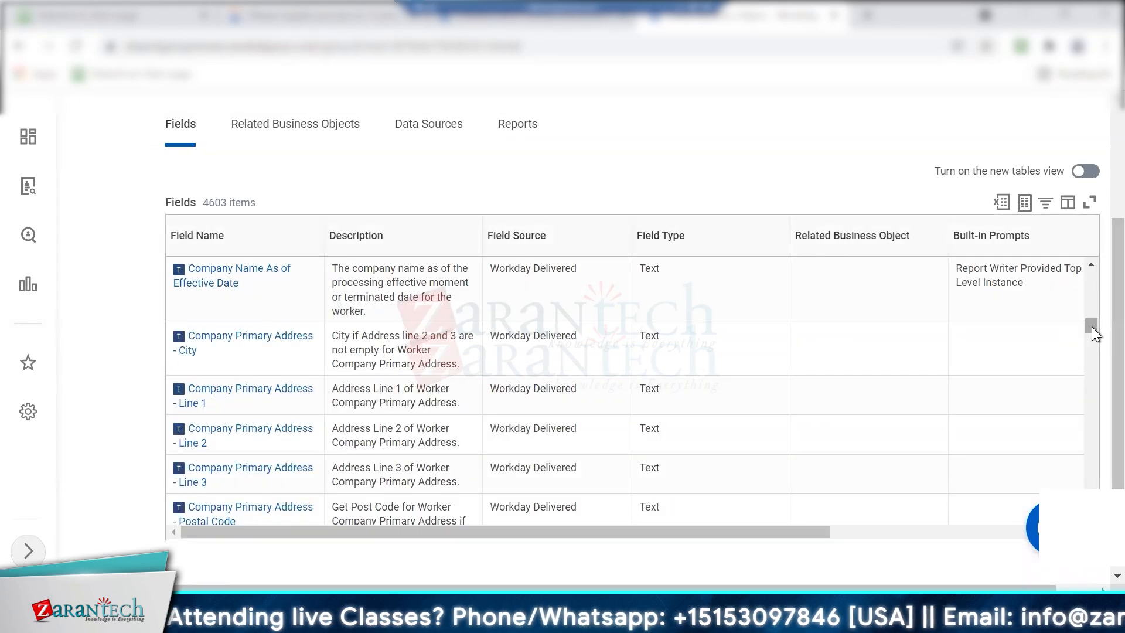
left_click_drag(1091, 325, 1092, 339)
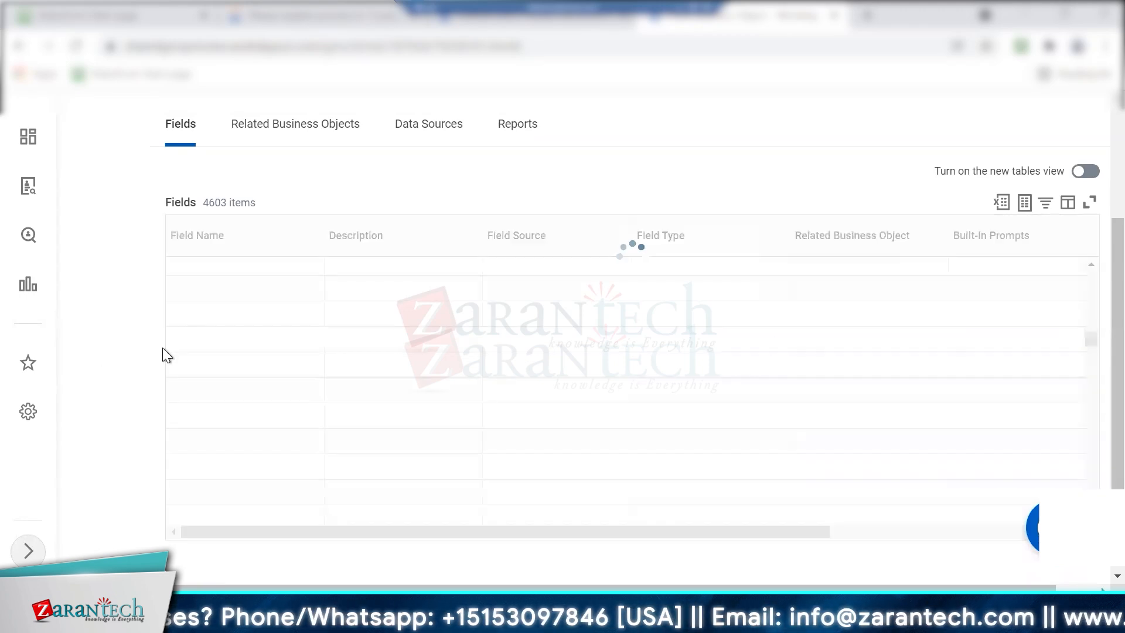
mouse_move(178, 267)
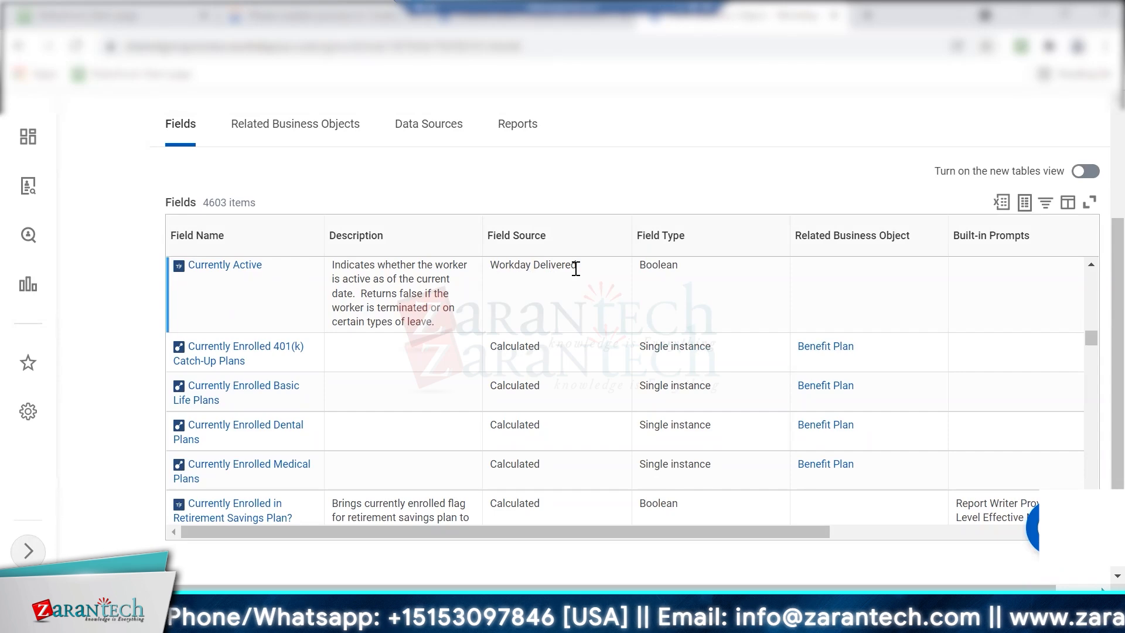
triple_click(575, 266)
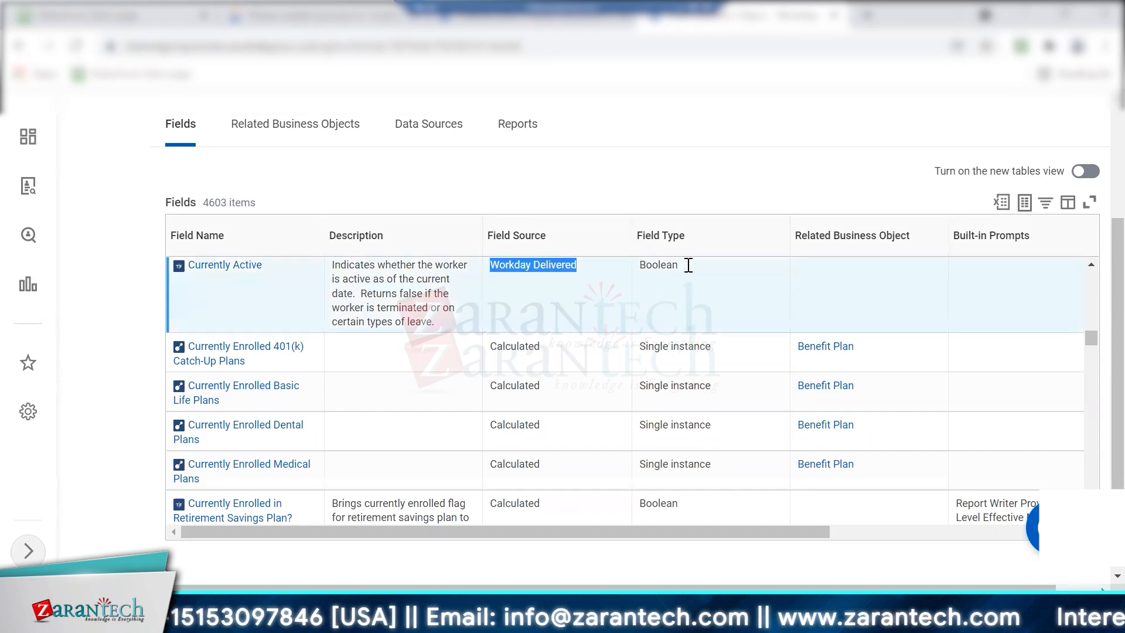
scroll(686, 267, "up", 2)
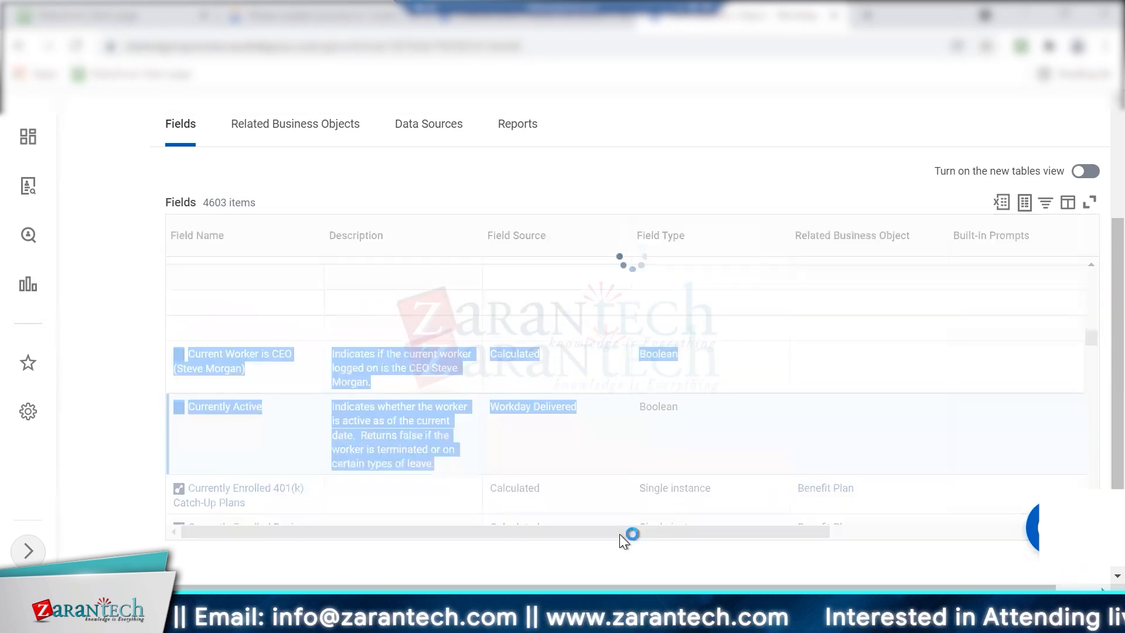
left_click_drag(617, 532, 938, 512)
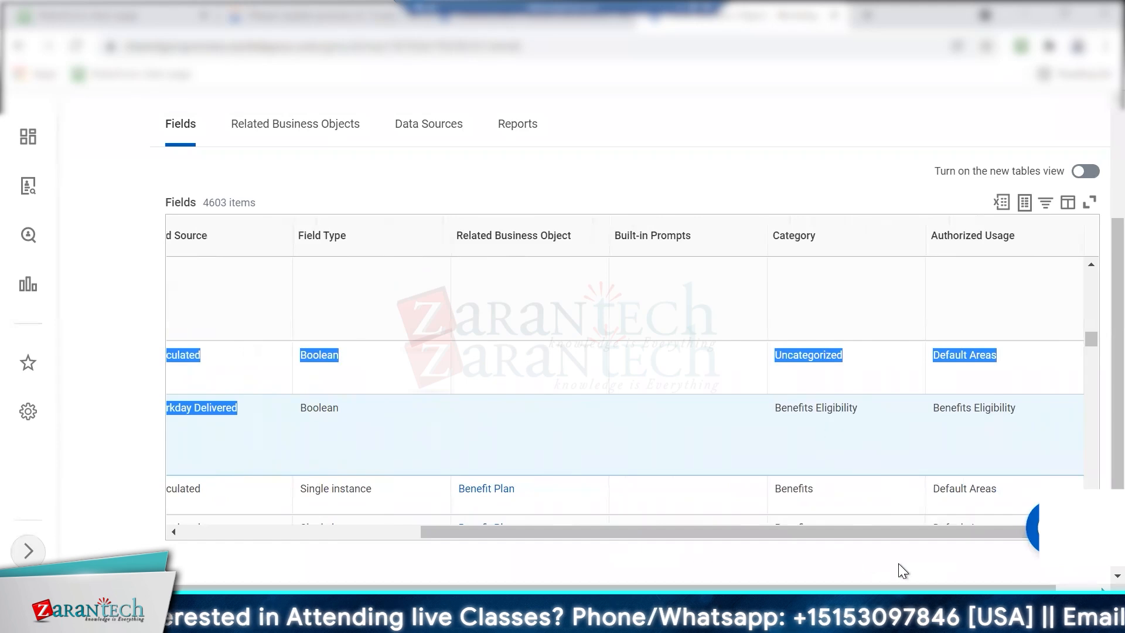
Browse the current work and custom organization fields of Employee, checking their descriptions, field types and related business objects.
scroll(493, 526, "down", 10)
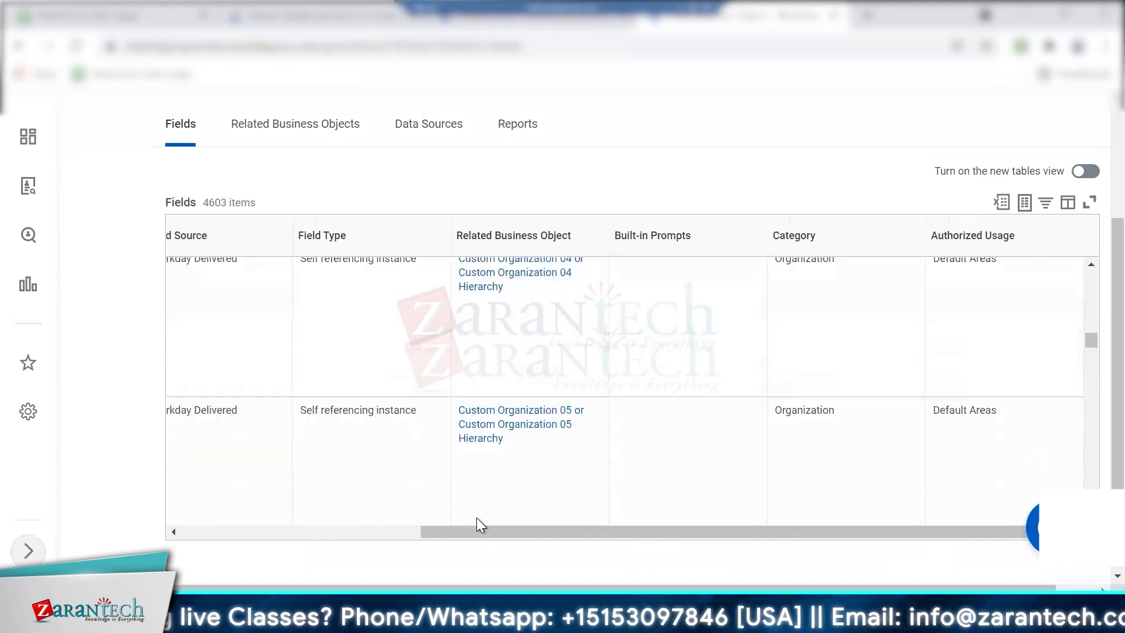
left_click(307, 525)
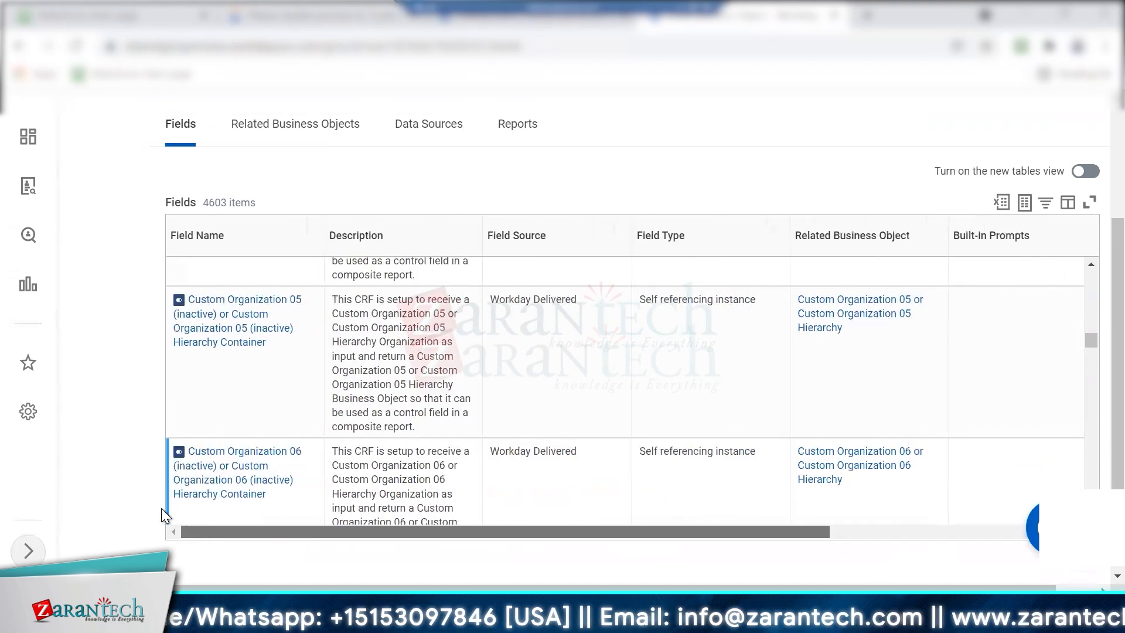
mouse_move(1091, 335)
left_mouse_down()
mouse_move(1092, 315)
mouse_move(1091, 336)
left_mouse_up()
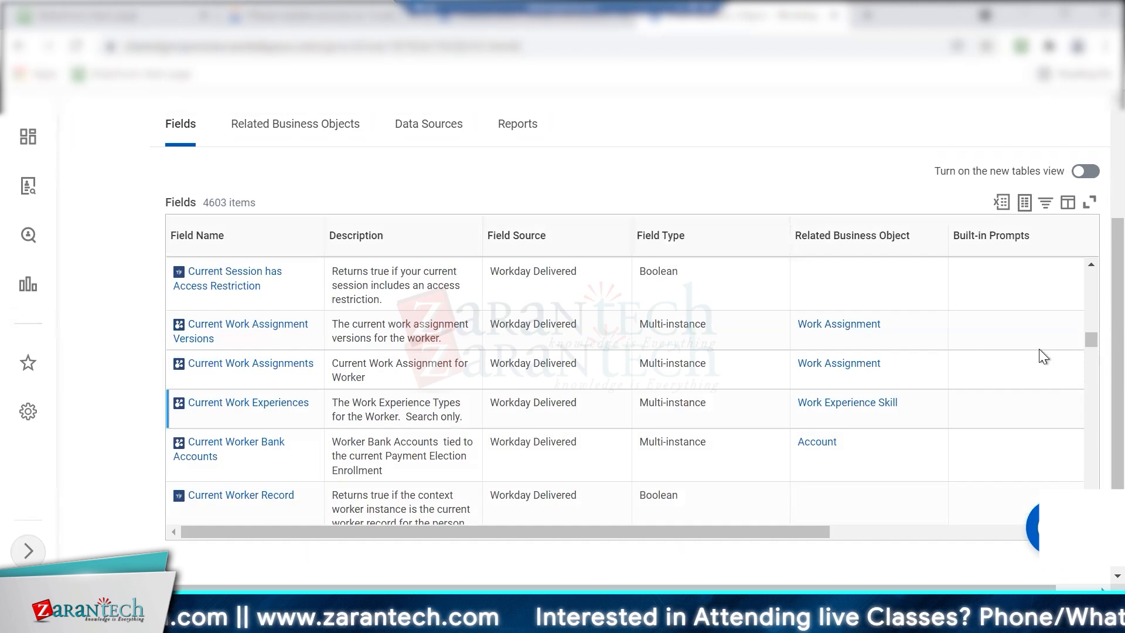
mouse_move(1091, 335)
left_mouse_down()
mouse_move(1088, 314)
mouse_move(1092, 340)
left_mouse_up()
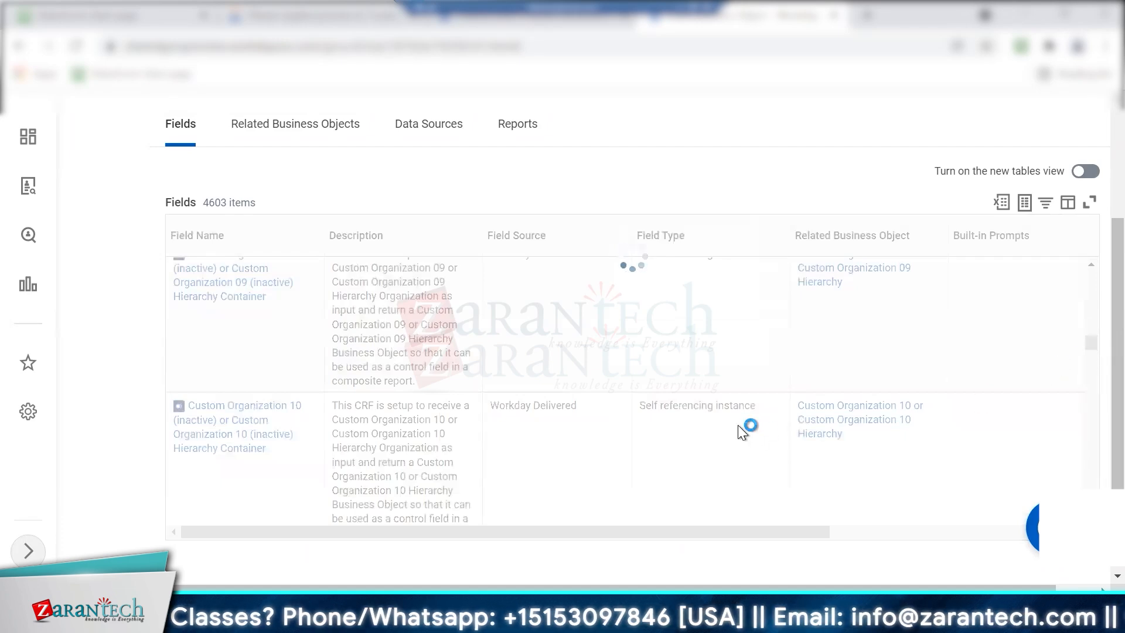
scroll(737, 425, "down", 6)
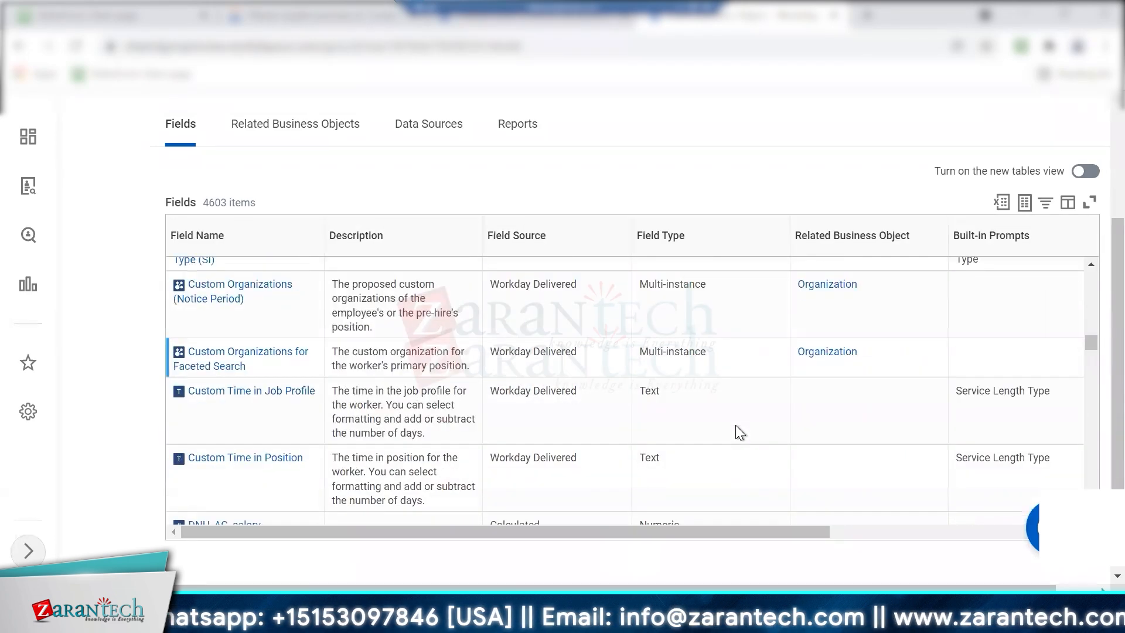
scroll(736, 426, "up", 3)
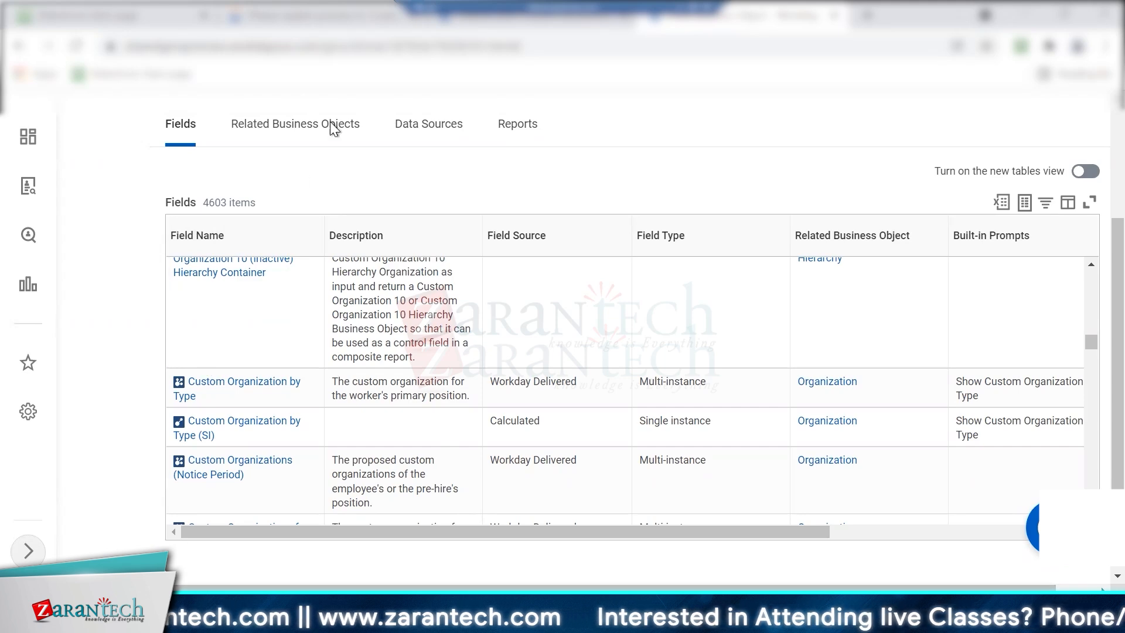
Review the business objects related to Employee and look through the full list of its data sources.
left_click(301, 137)
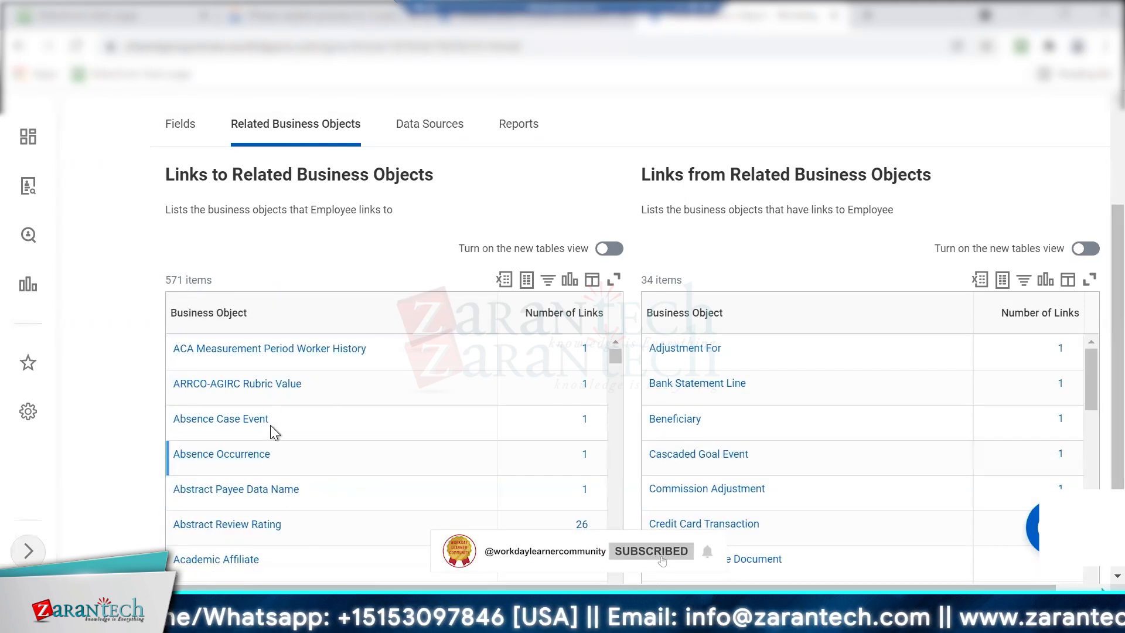
mouse_move(295, 497)
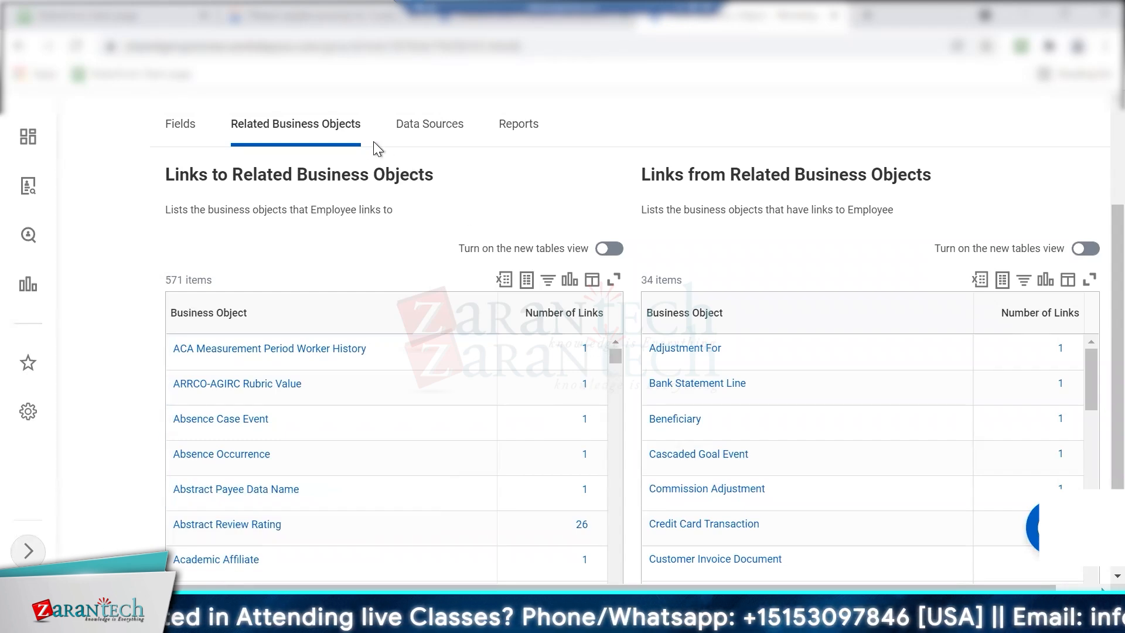
left_click(417, 124)
left_click(426, 139)
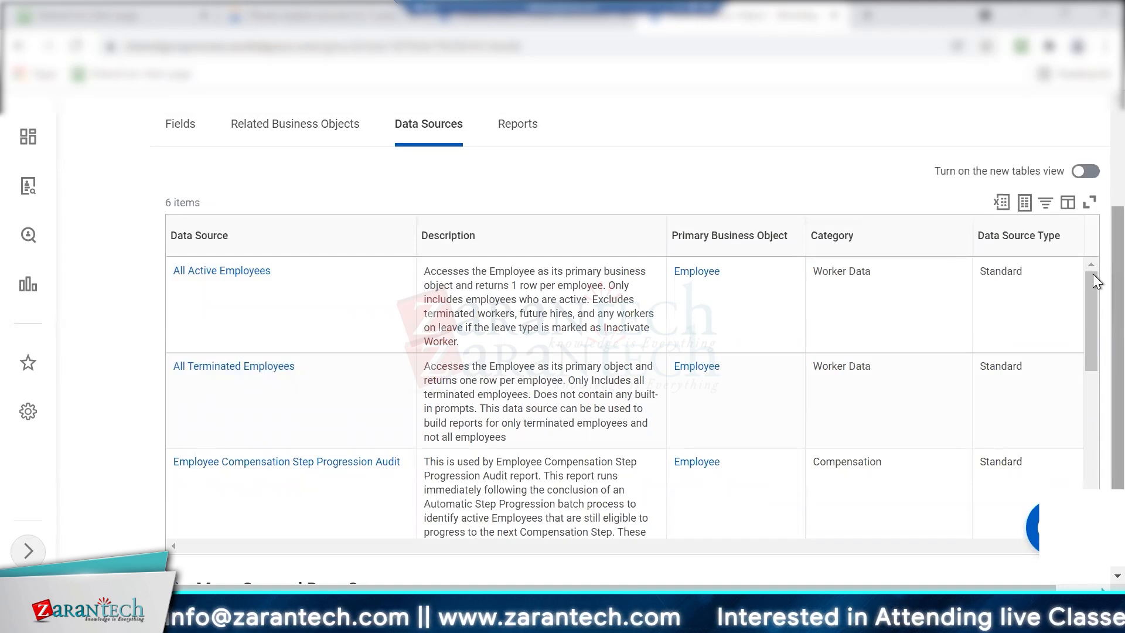
left_click_drag(1087, 286, 1084, 499)
left_click_drag(1092, 358, 1092, 263)
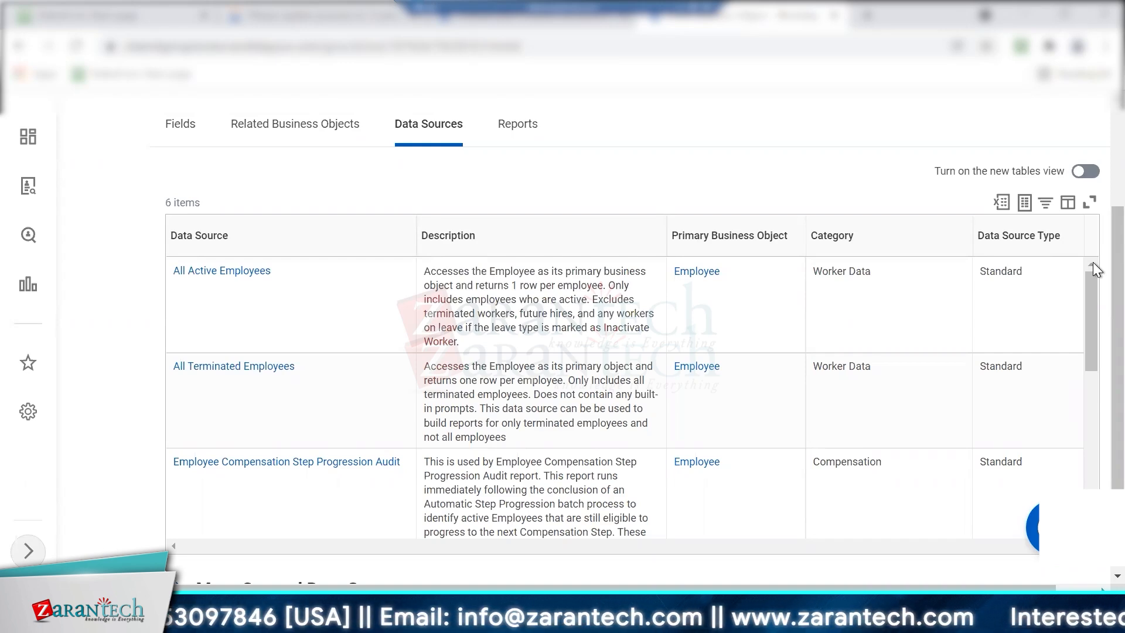
Look through the standard and custom reports that are based on the Employee business object, down to the end of the page.
left_click(518, 124)
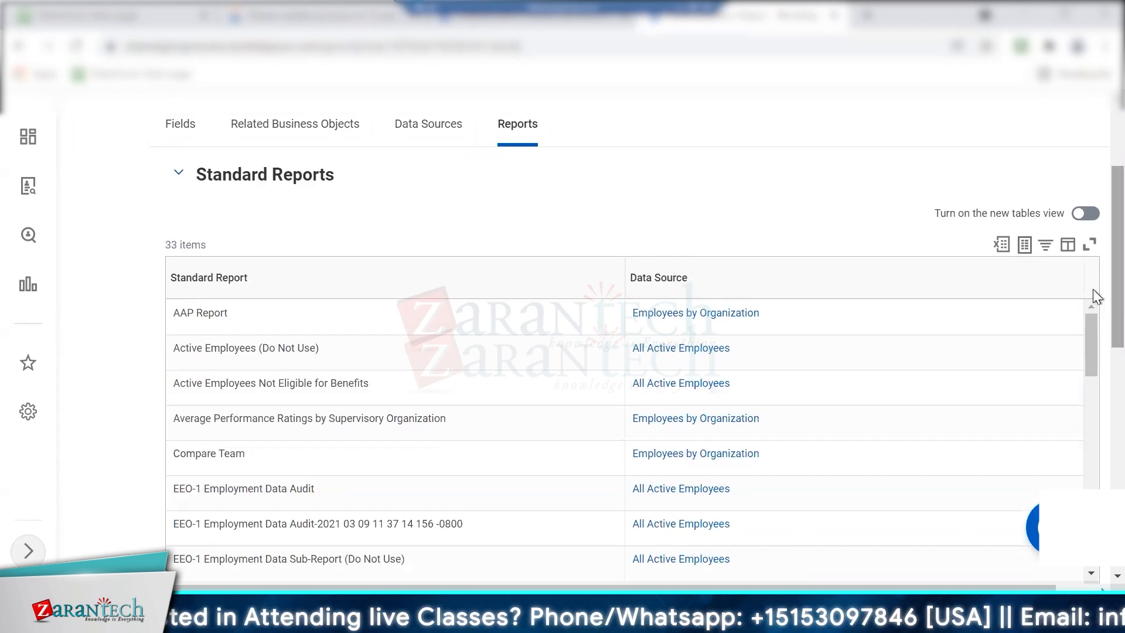
scroll(1092, 334, "down", 5)
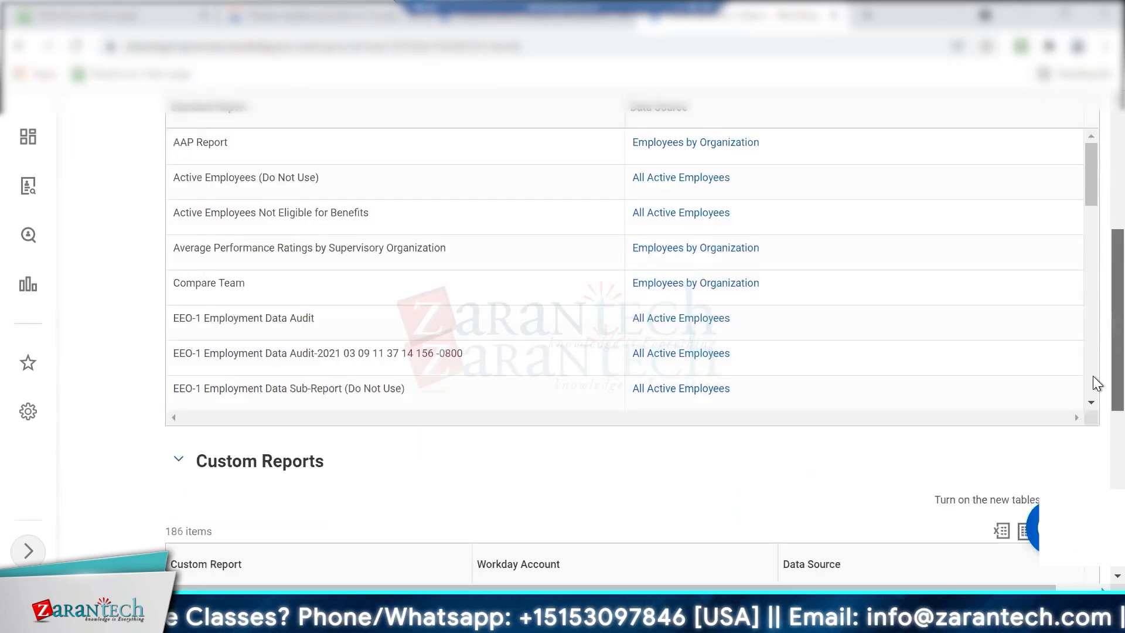
scroll(1095, 477, "down", 3)
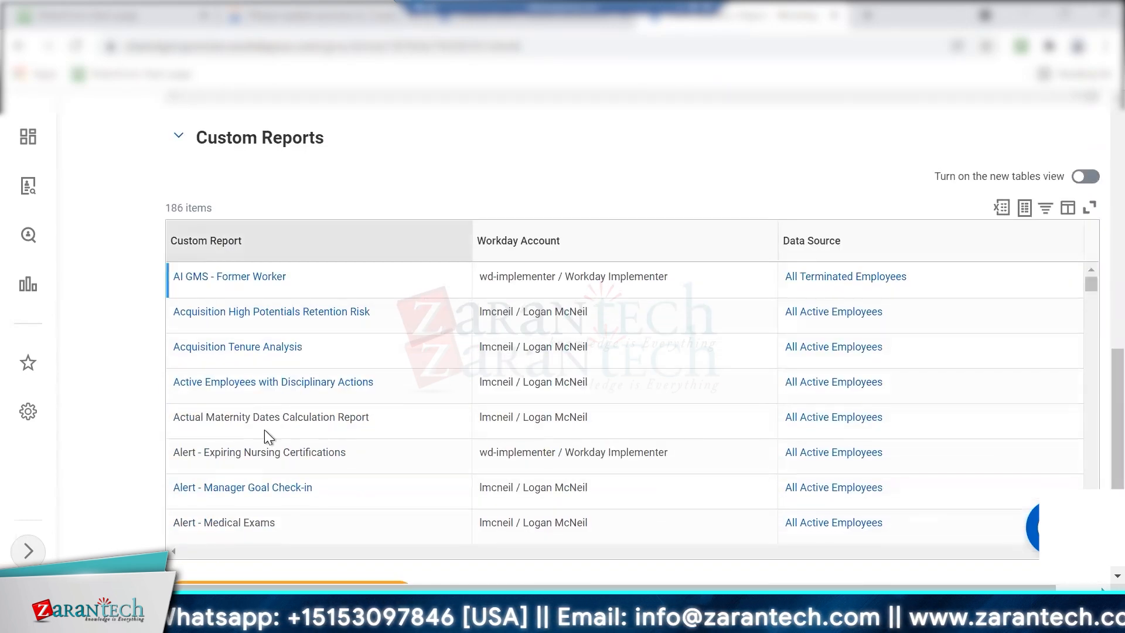
scroll(1096, 287, "up", 7)
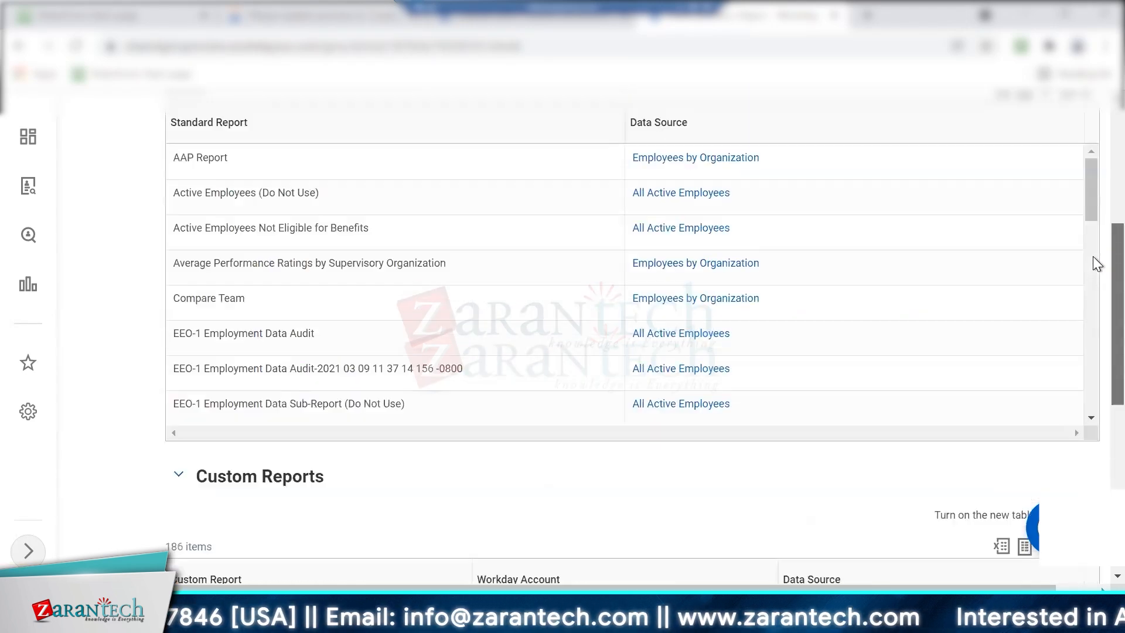
scroll(1097, 276, "down", 4)
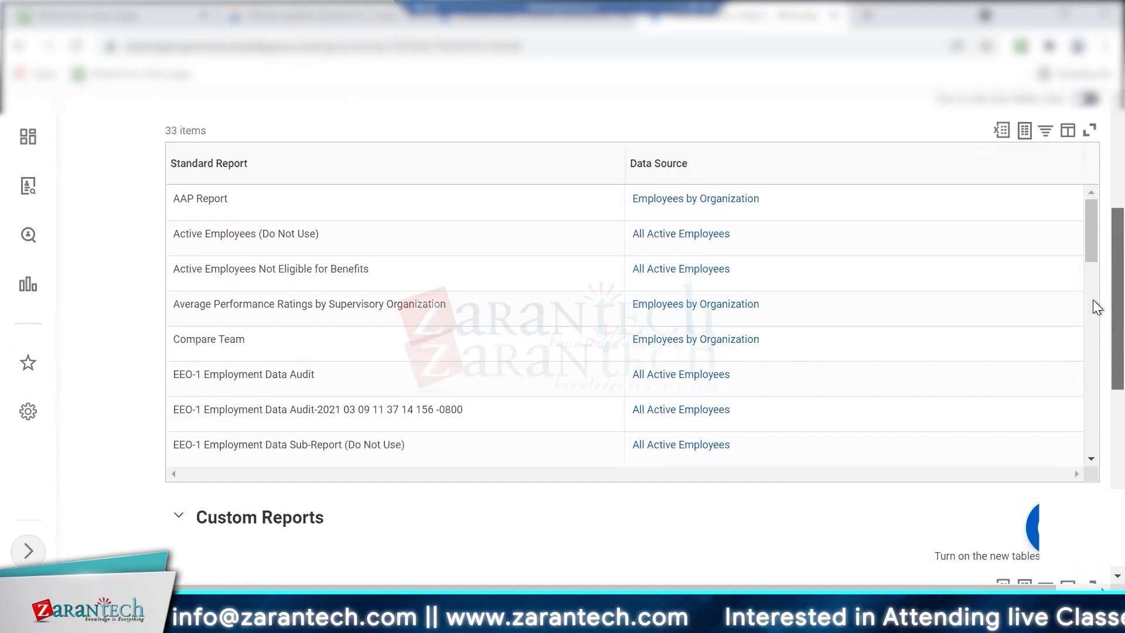
scroll(1091, 457, "down", 6)
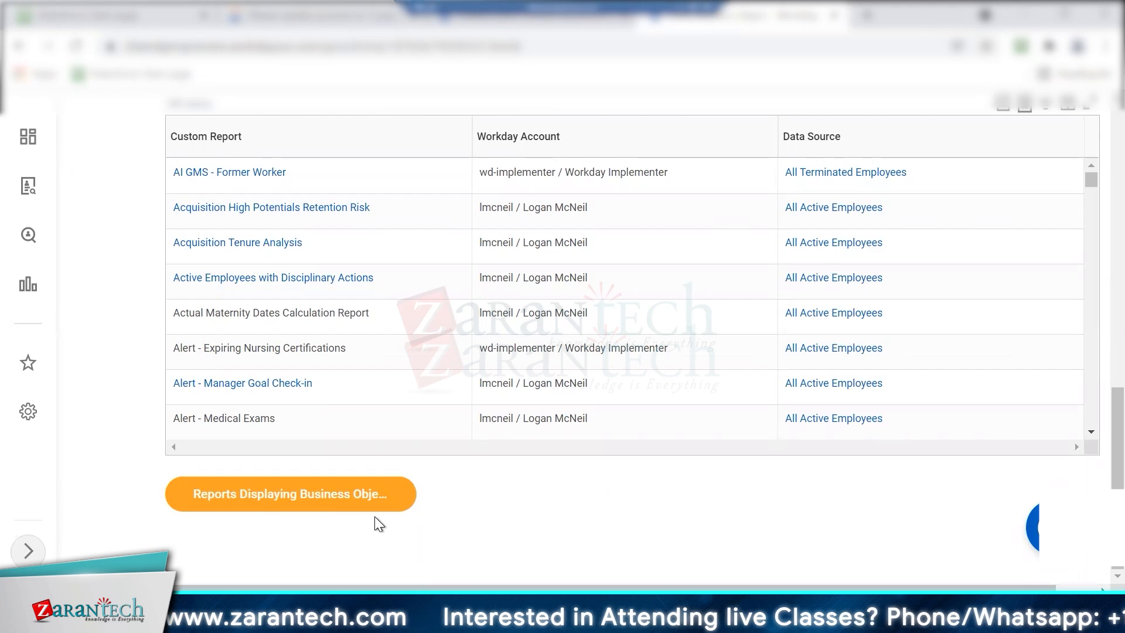
mouse_move(331, 382)
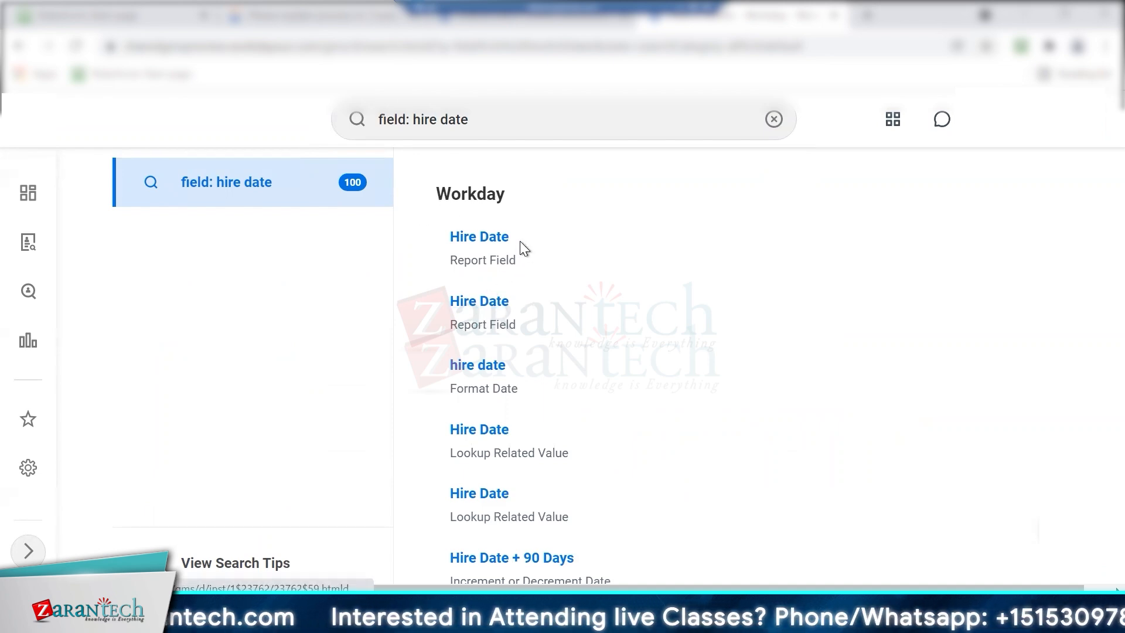
Preview the first Hire Date report field in the "field: hire date" search results, check its business object and authorized usage, and close the preview.
mouse_move(521, 239)
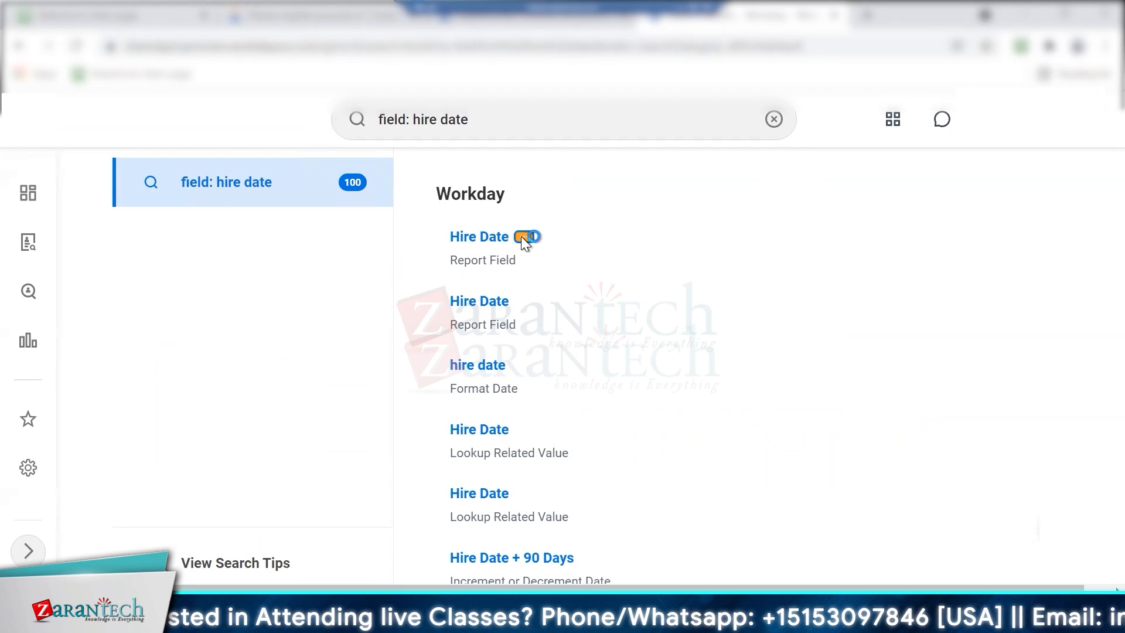
left_click(522, 237)
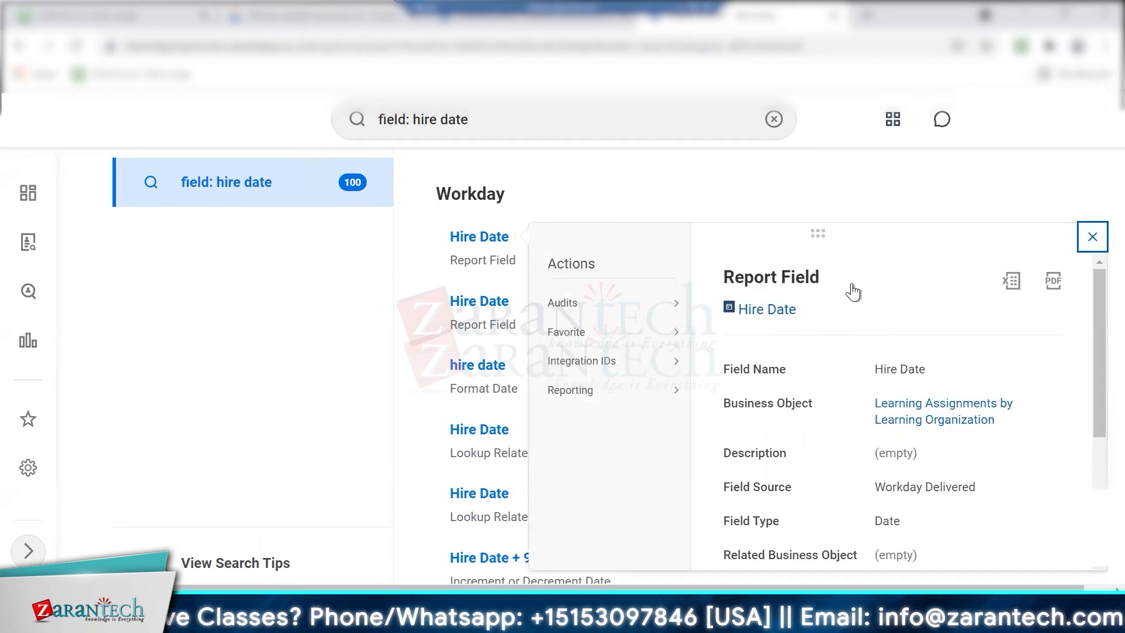
left_click_drag(1094, 399, 1094, 519)
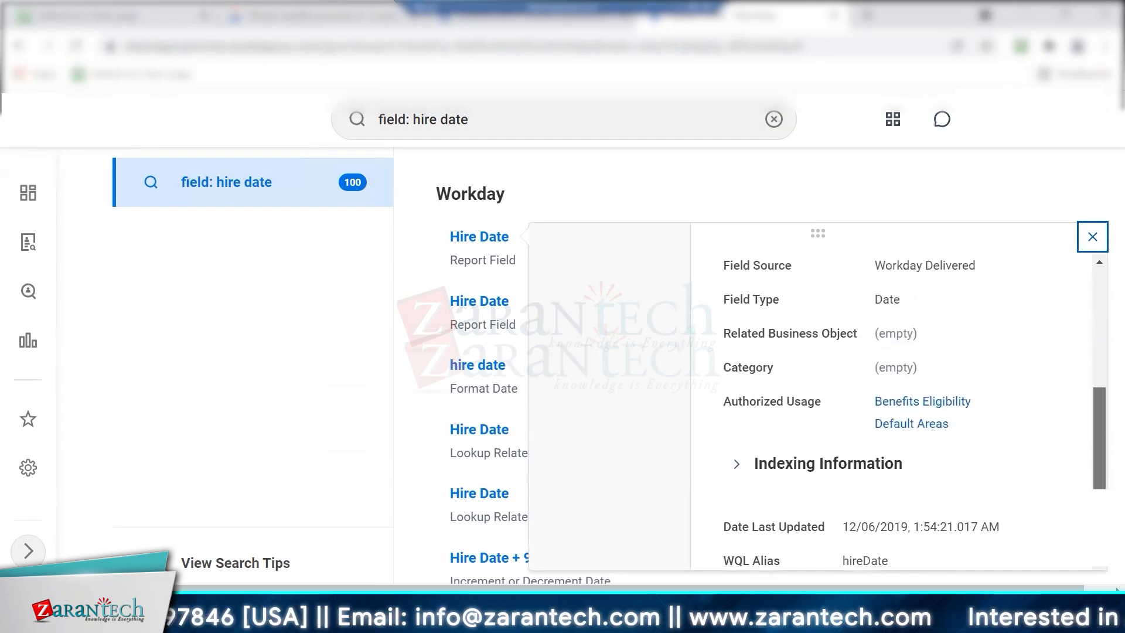
left_click_drag(1091, 375, 1091, 332)
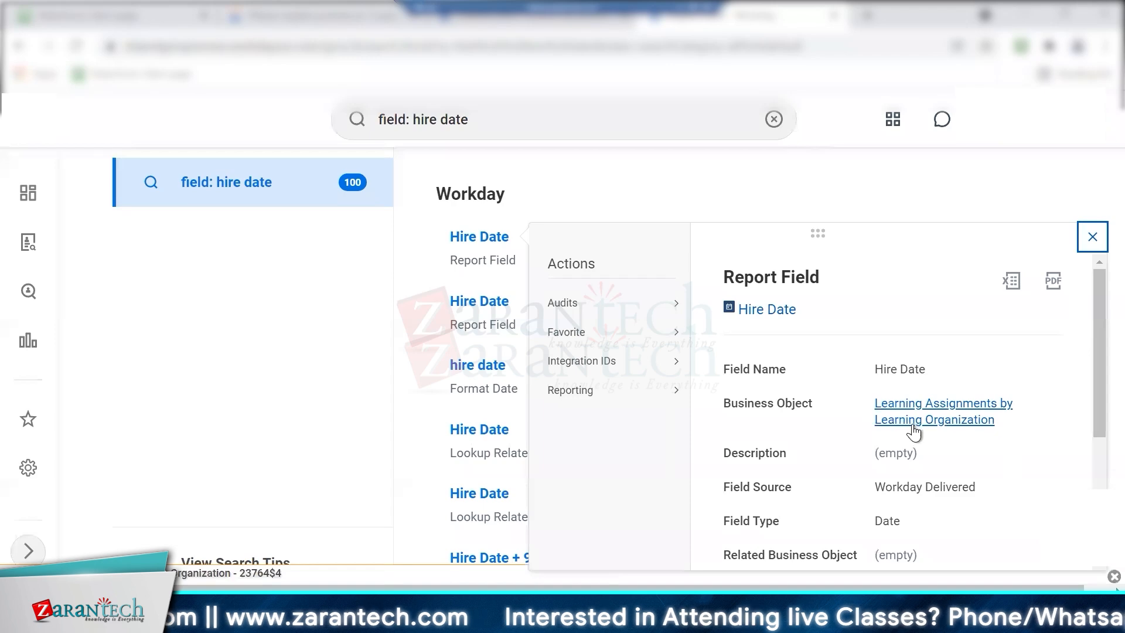
left_click(1090, 235)
Preview the second Hire Date report field to check its business object, close it, and move on to the hire date Format Date result.
mouse_move(525, 310)
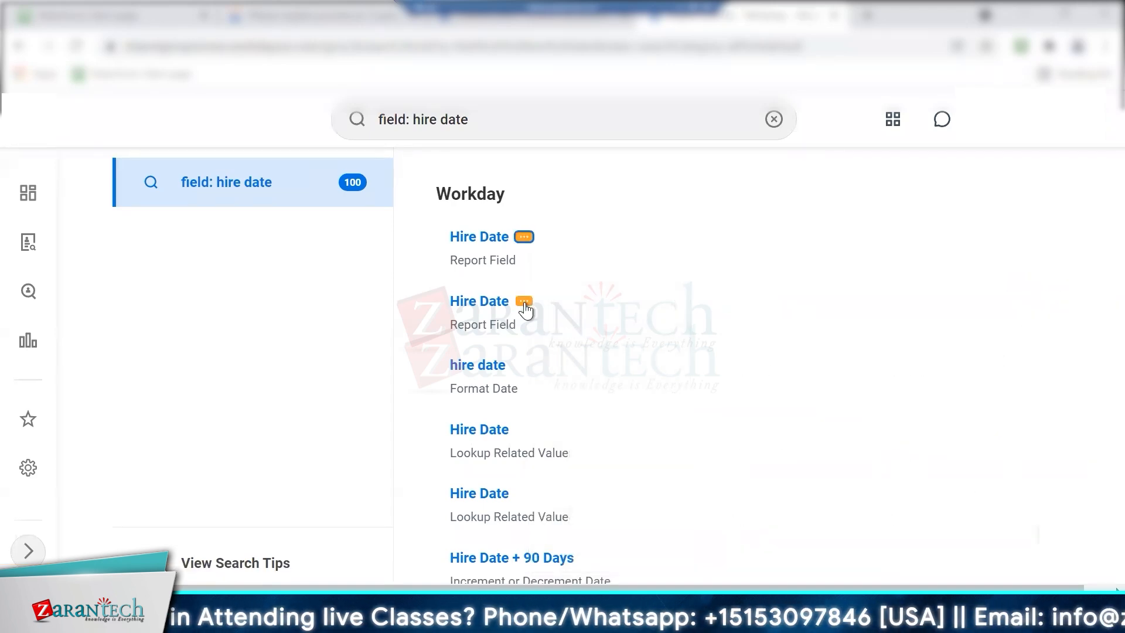
left_click(525, 302)
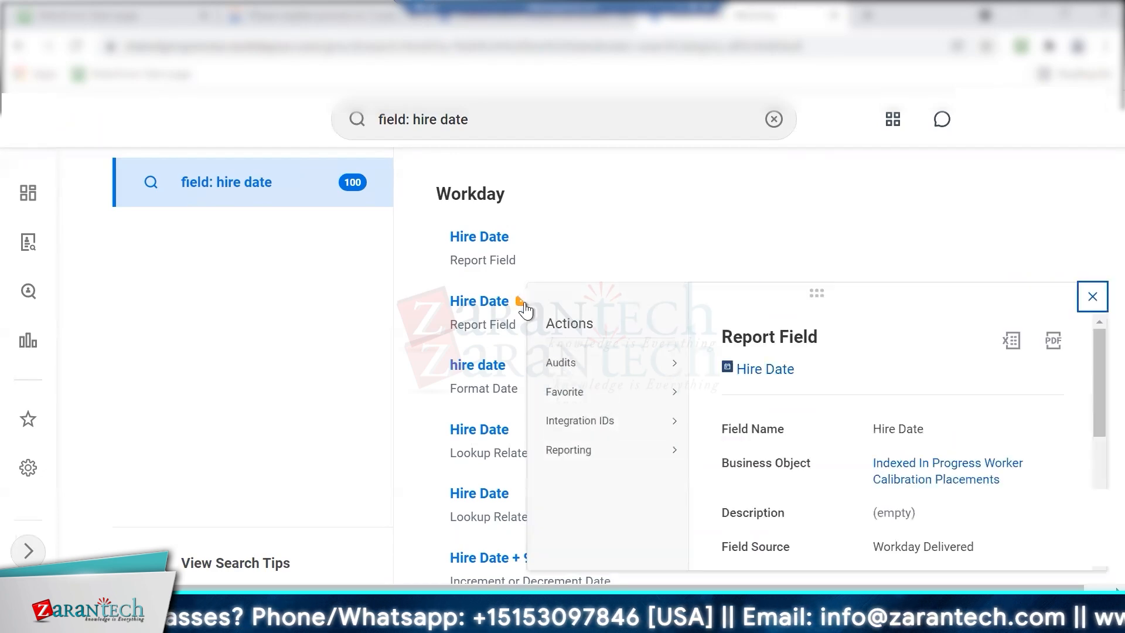
left_click(1089, 295)
scroll(503, 516, "down", 2)
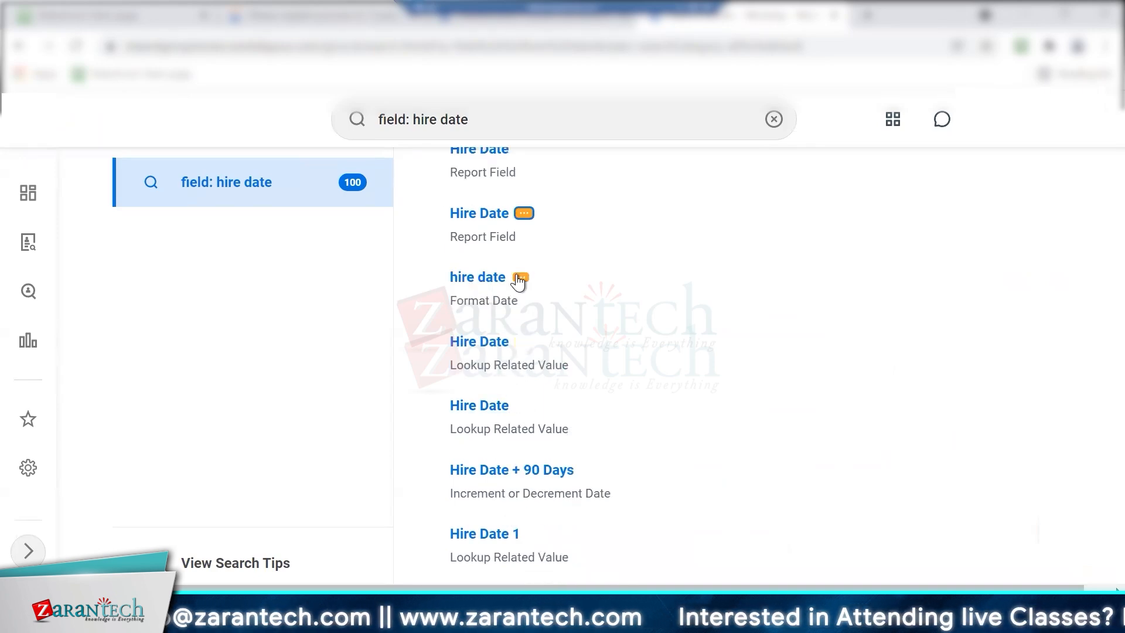
Preview the hire date Format Date calculated field, check which business object it belongs to, and close the preview.
left_click(520, 278)
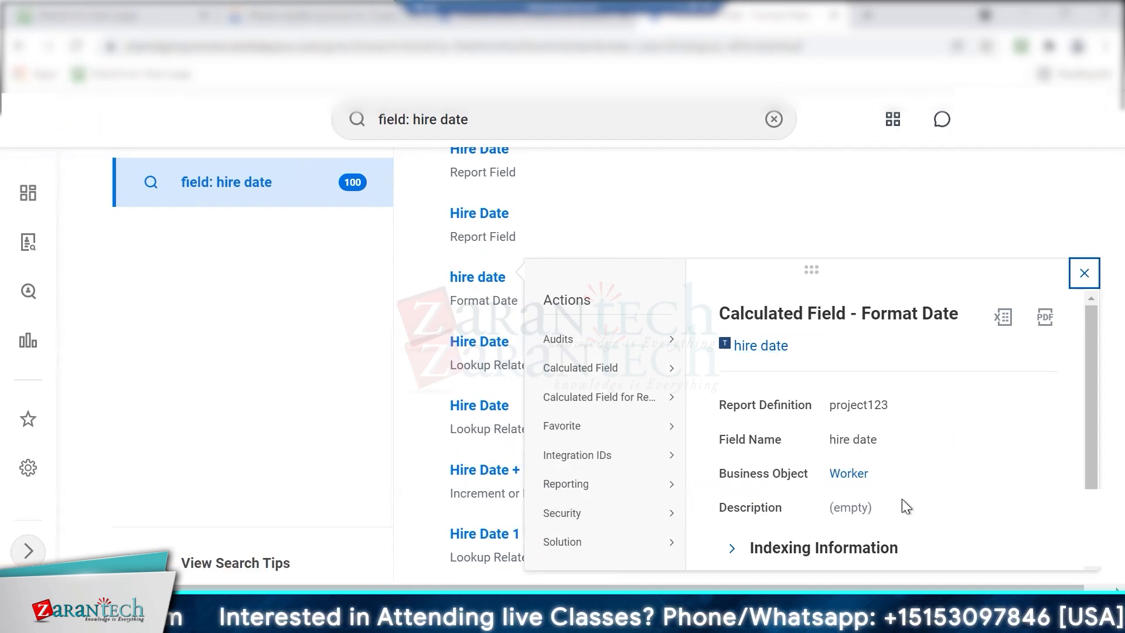
left_click_drag(1089, 396, 1089, 424)
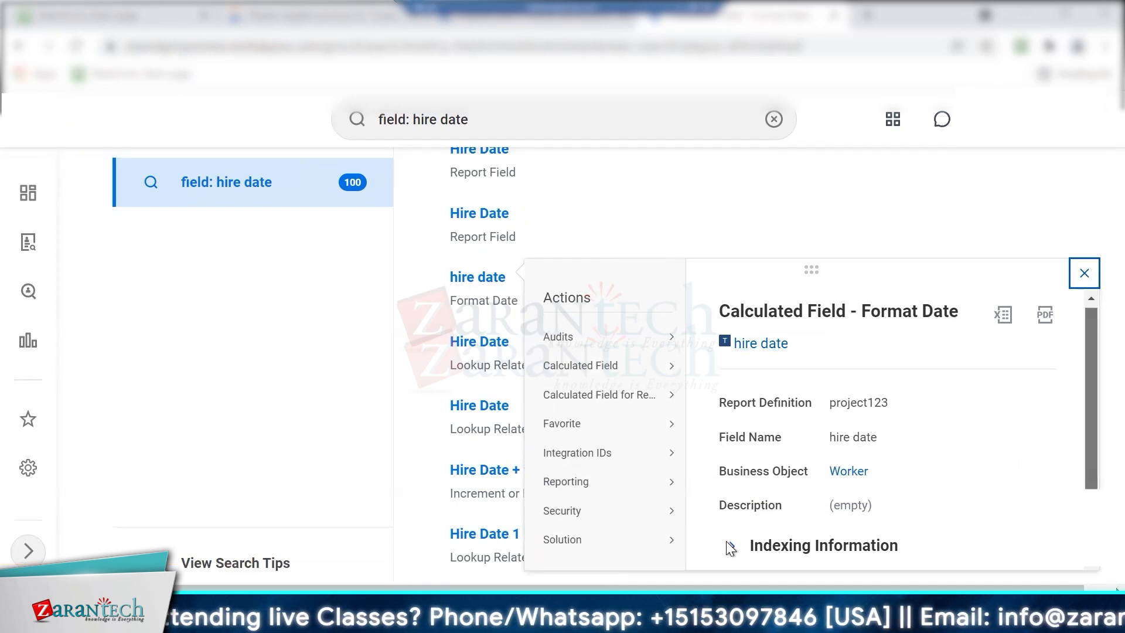
scroll(463, 470, "down", 4)
left_click(463, 467)
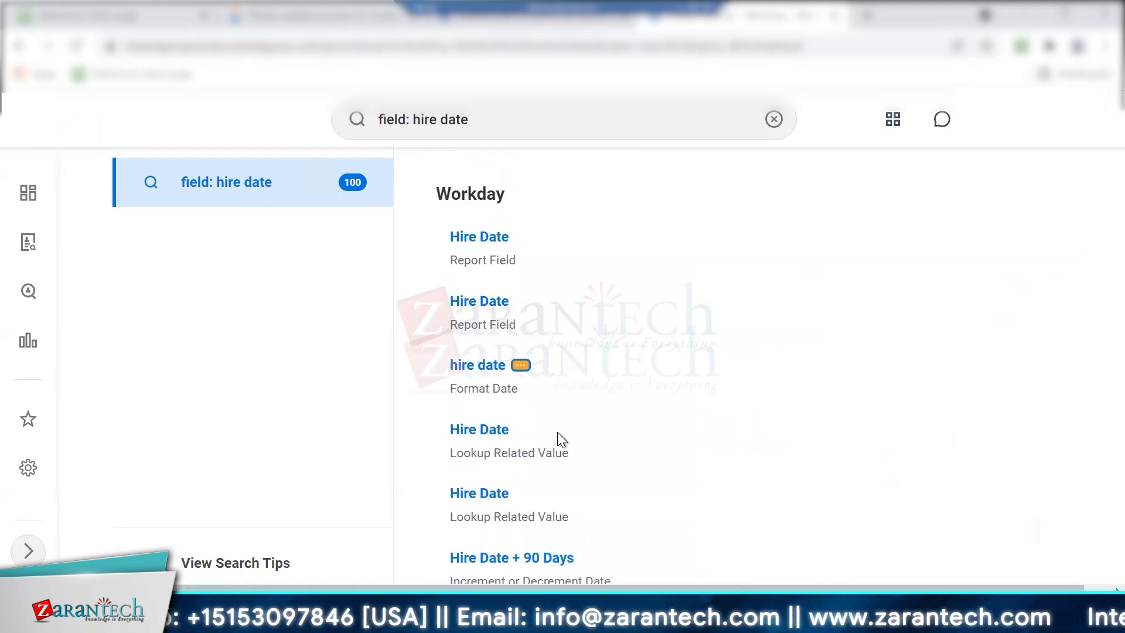
Find Entry Date of Hire further down the hire date results, preview it to check its business object, and open the calculated field.
scroll(512, 463, "down", 6)
scroll(513, 465, "down", 5)
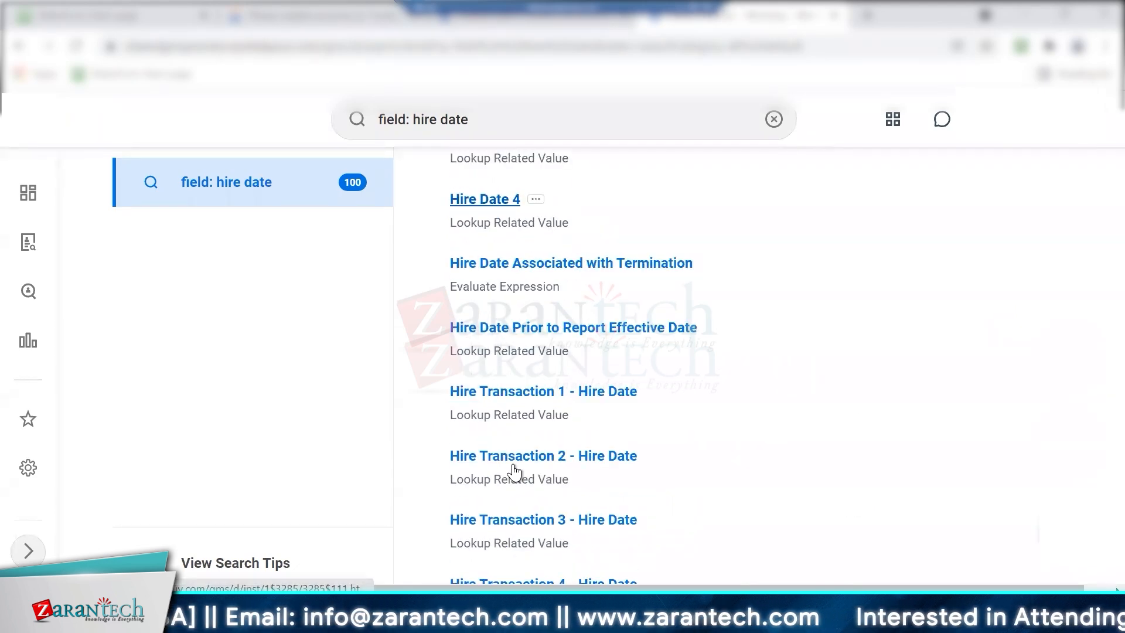
scroll(513, 466, "down", 5)
scroll(513, 466, "down", 5)
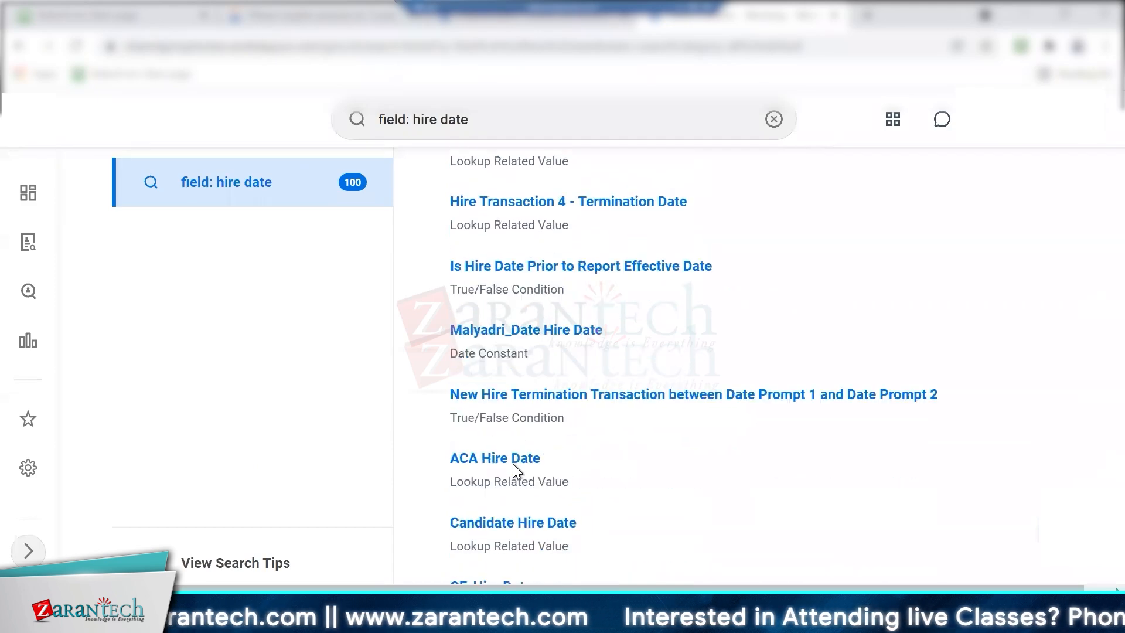
scroll(512, 465, "down", 5)
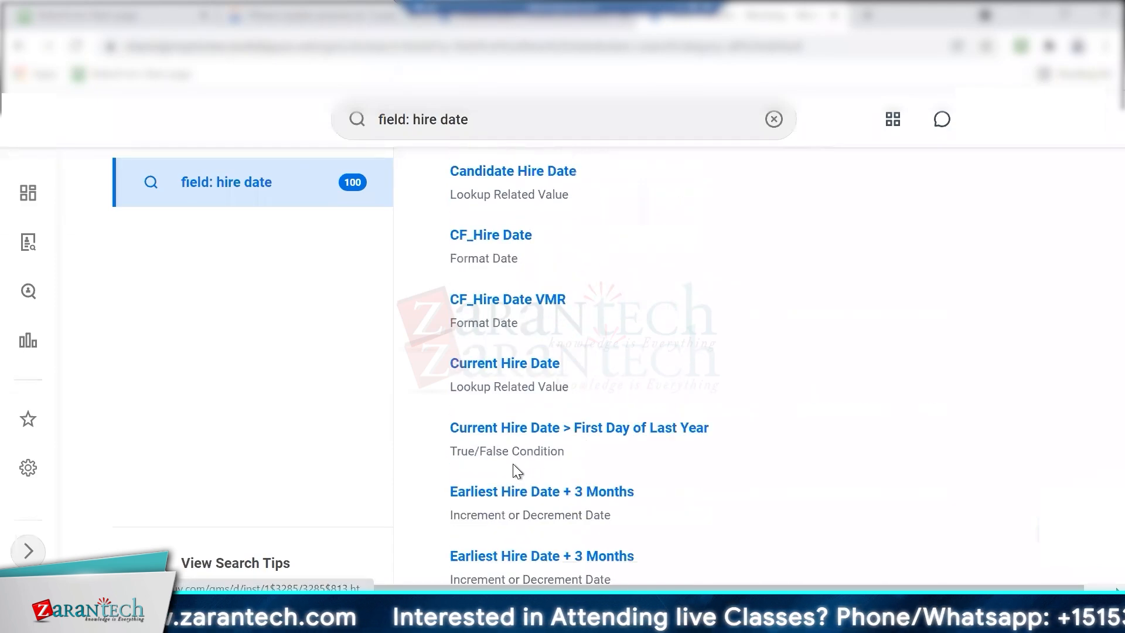
scroll(512, 463, "down", 2)
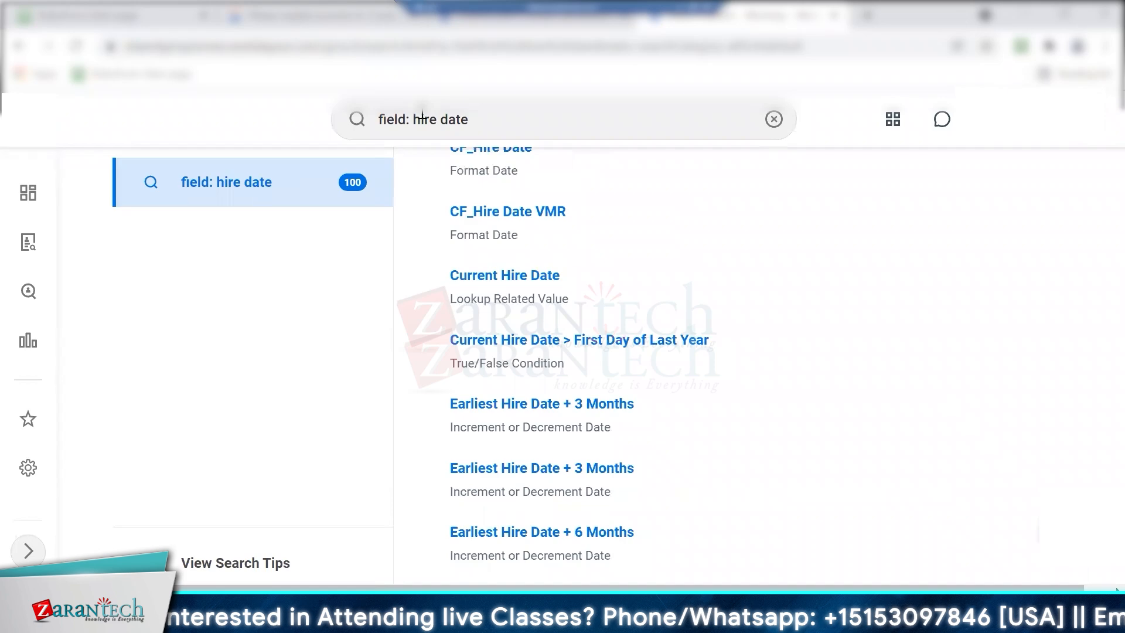
scroll(562, 352, "down", 5)
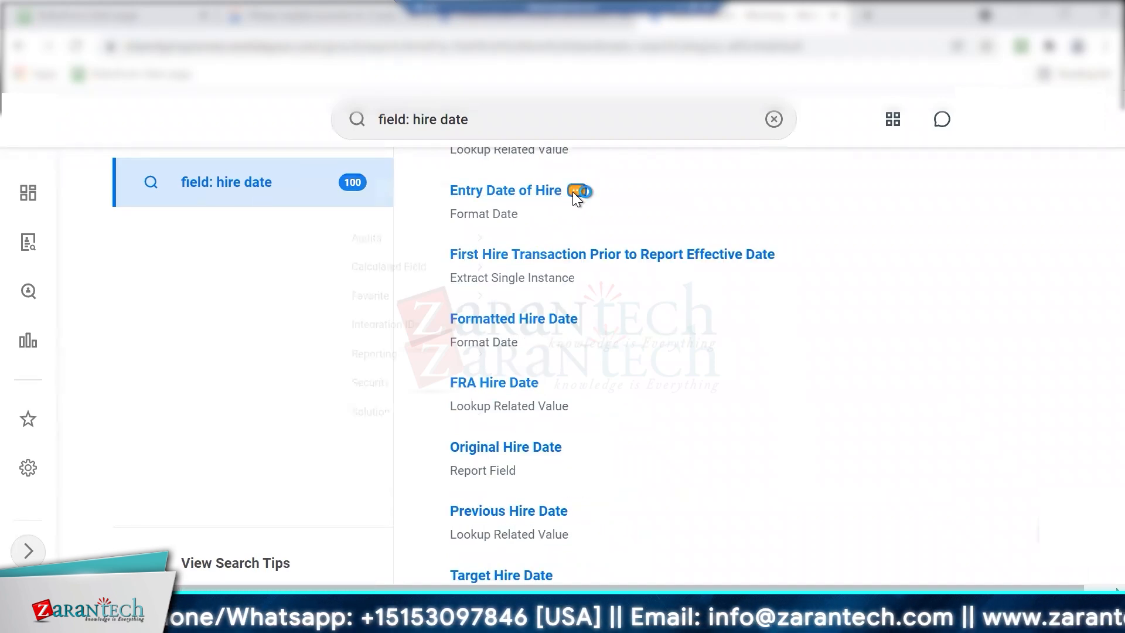
left_click(574, 195)
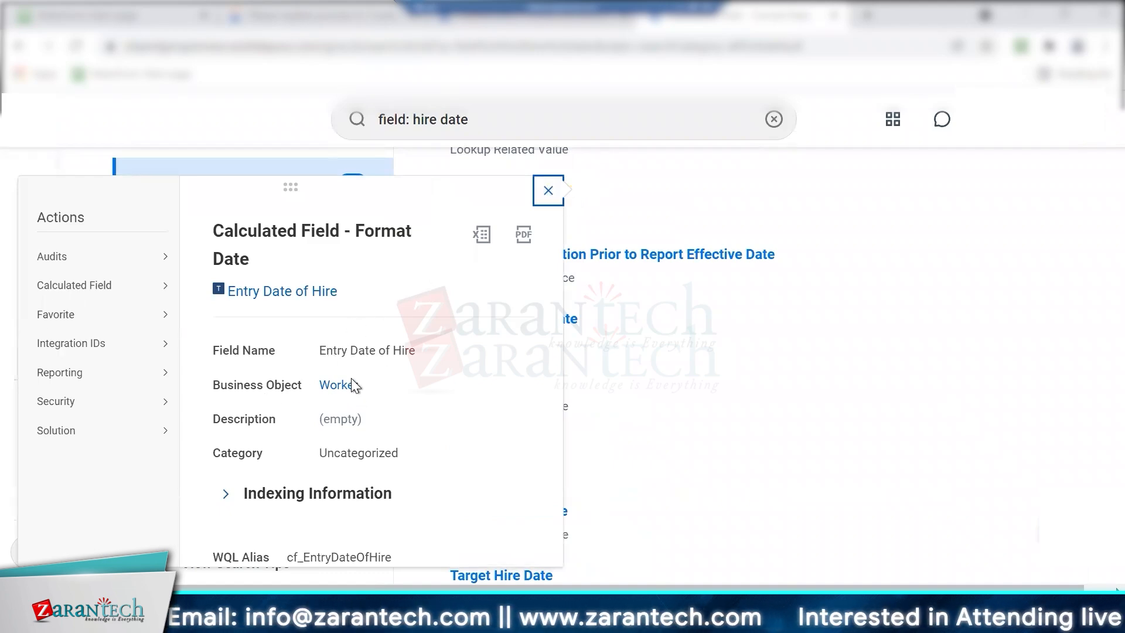
left_click(290, 293)
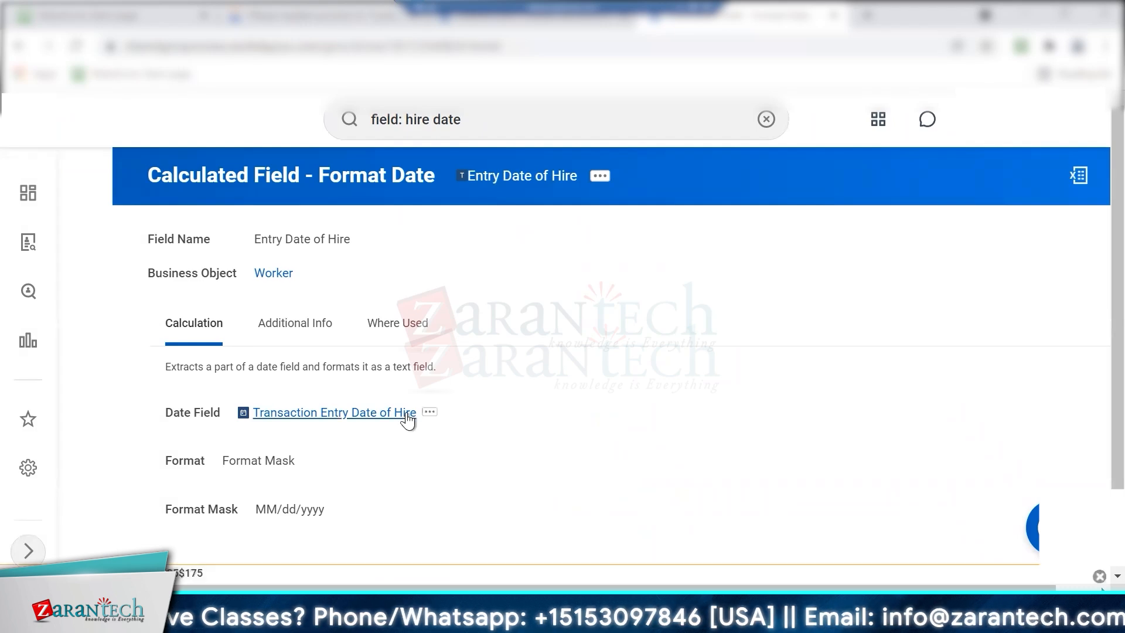
Review the Additional Info and Calculation details of Entry Date of Hire, and open its Worker business object.
left_click(298, 322)
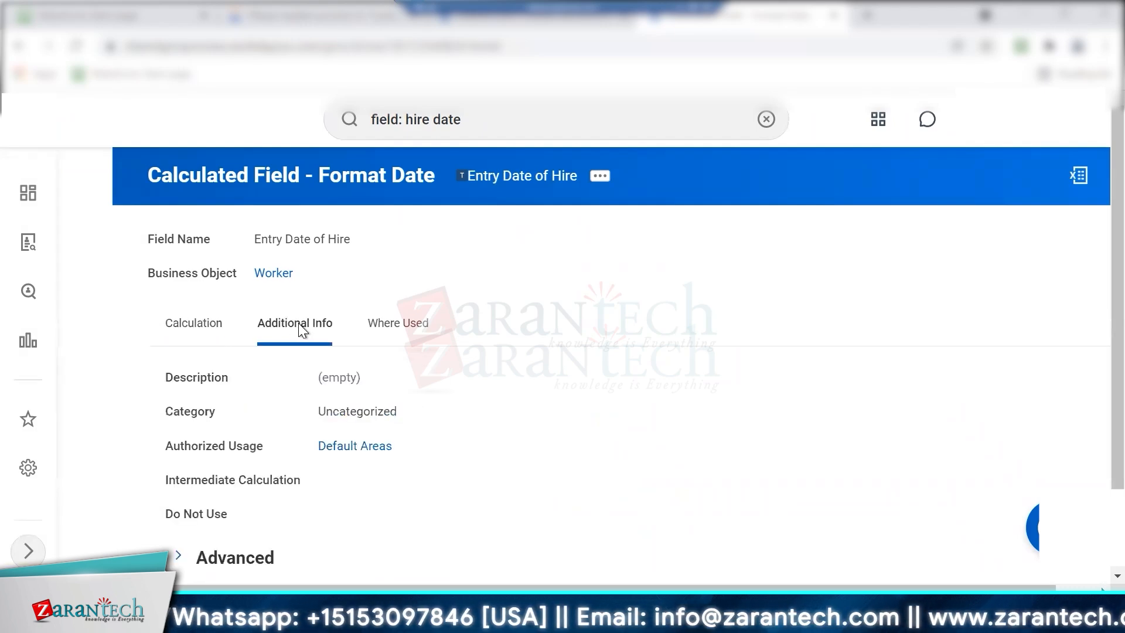
scroll(335, 435, "down", 1)
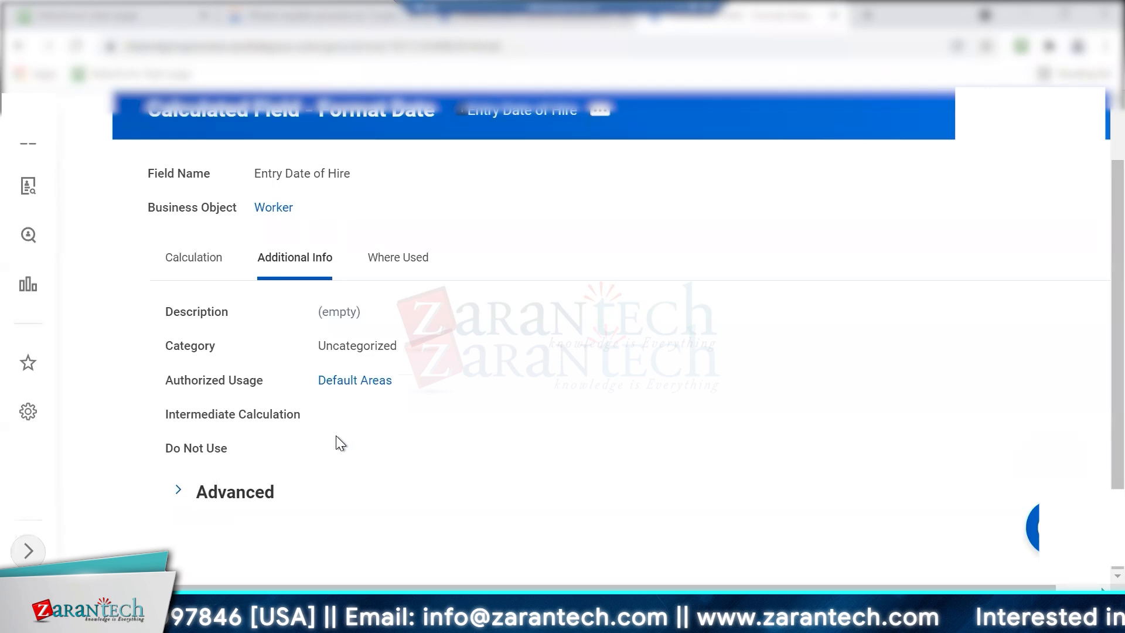
left_click(207, 268)
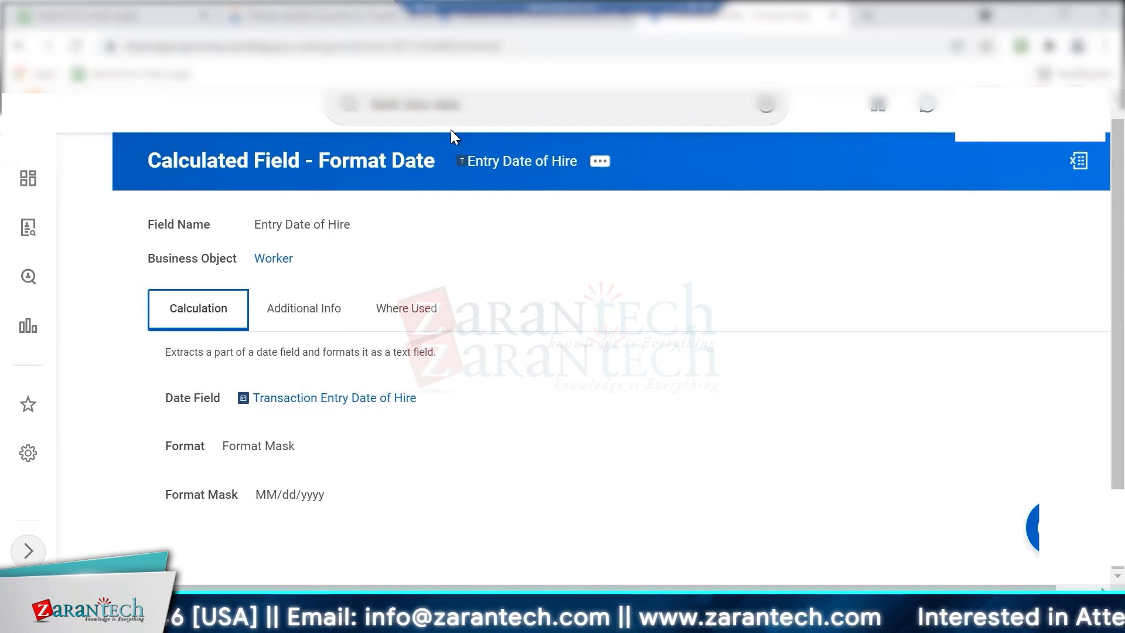
mouse_move(268, 265)
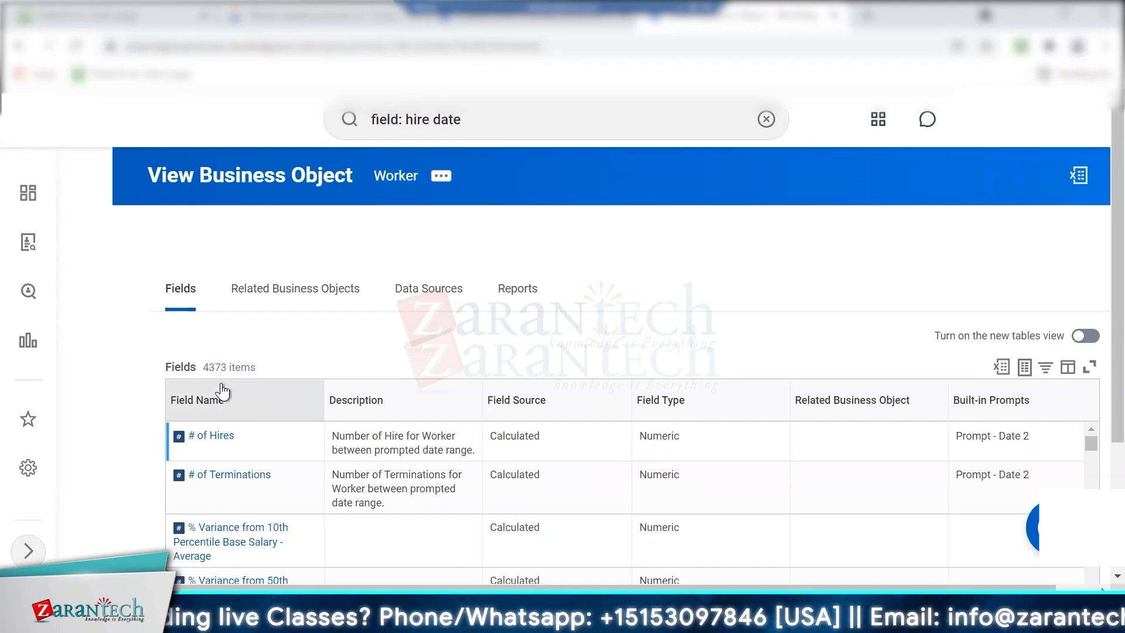
Open the Field Name filter on the Worker business object's fields and bring up the list of filter values.
left_click(211, 403)
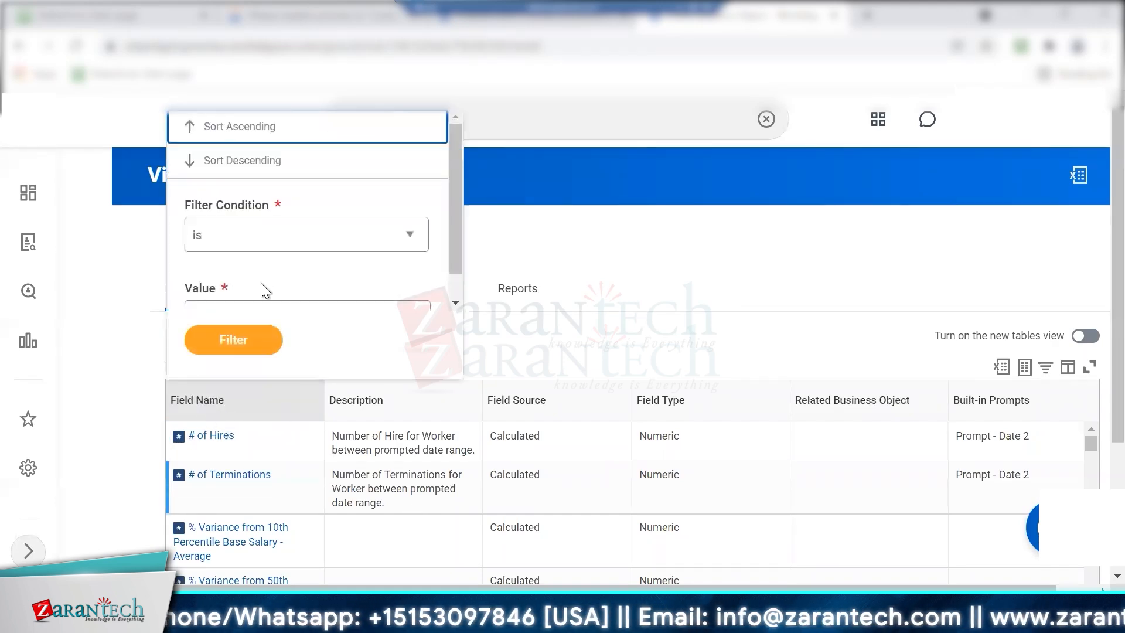
left_click_drag(455, 252, 453, 327)
left_click(253, 292)
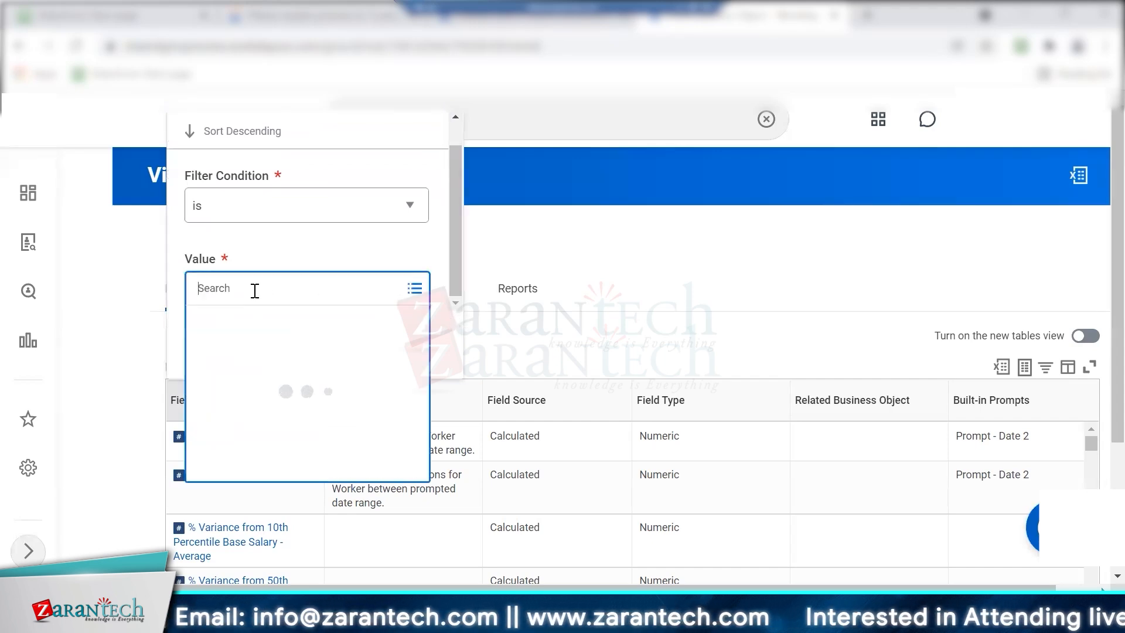
type("termination")
key("BackSpace")
key("BackSpace")
key("BackSpace")
key("BackSpace")
key("BackSpace")
key("BackSpace")
key("BackSpace")
key("BackSpace")
key("BackSpace")
key("BackSpace")
key("BackSpace")
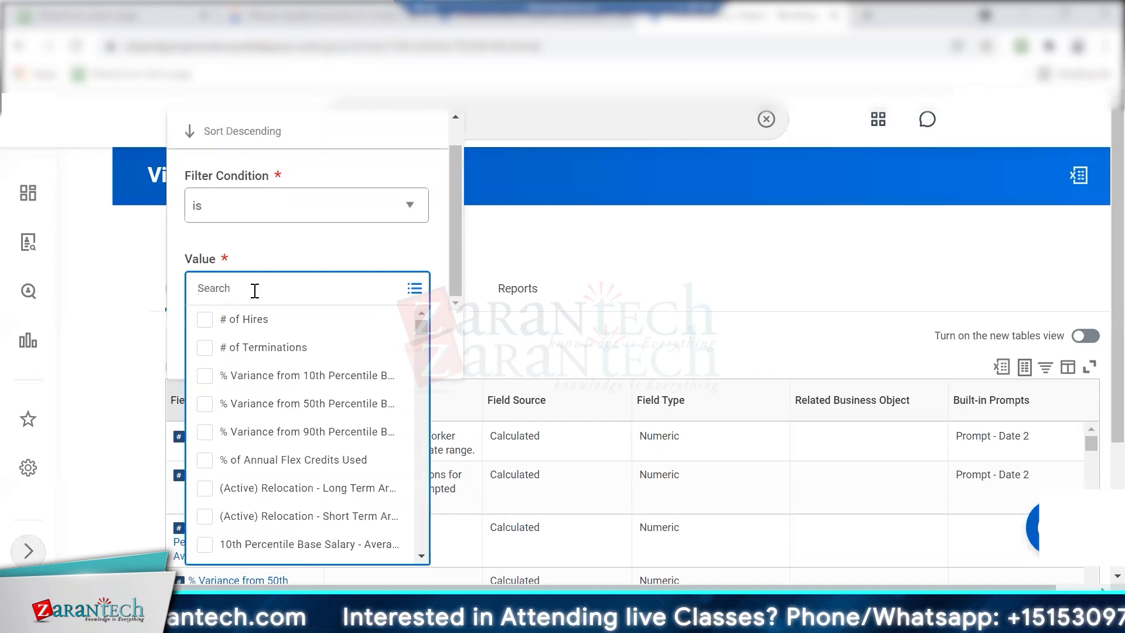
Search the filter values for "active" and filter the Worker fields to those whose Field Name is Active Status.
type("active")
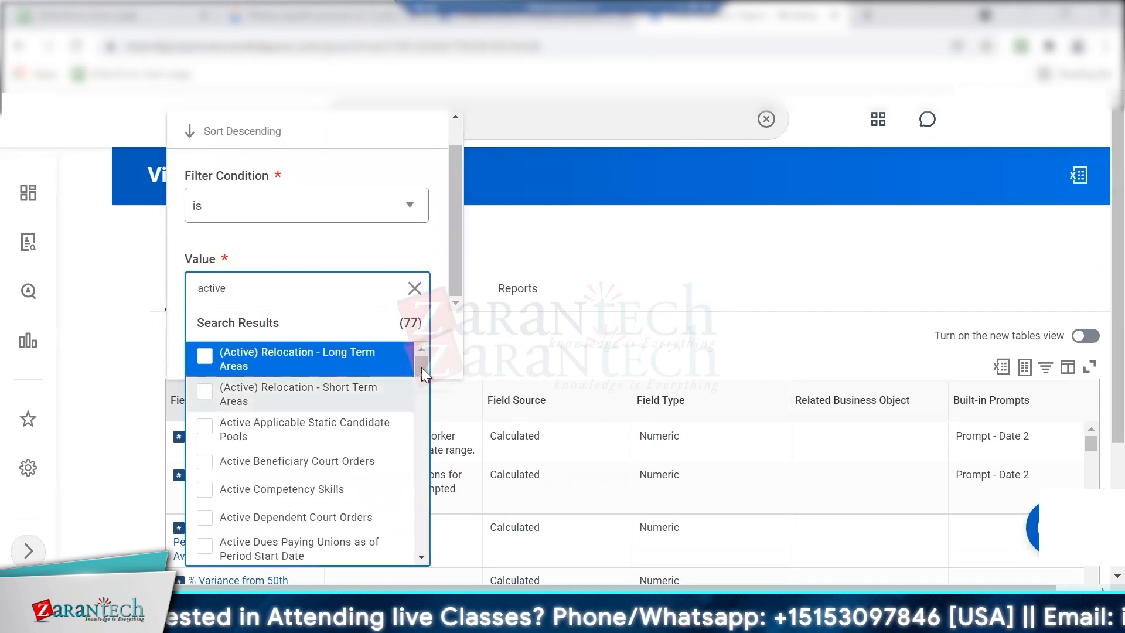
scroll(421, 423, "down", 5)
scroll(423, 413, "up", 2)
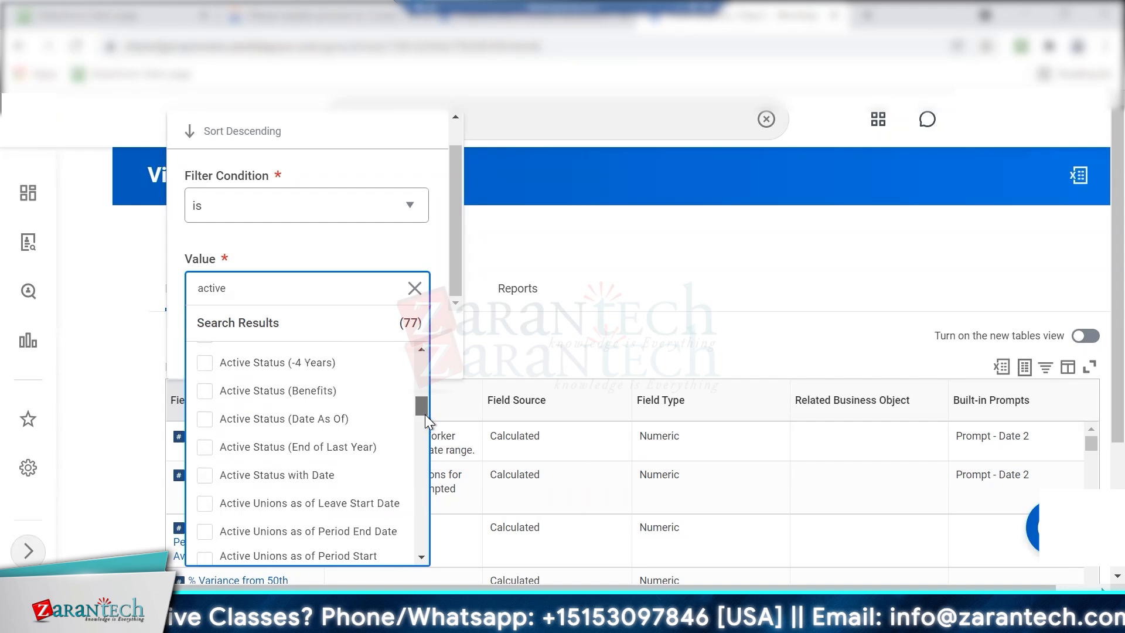
scroll(424, 409, "up", 2)
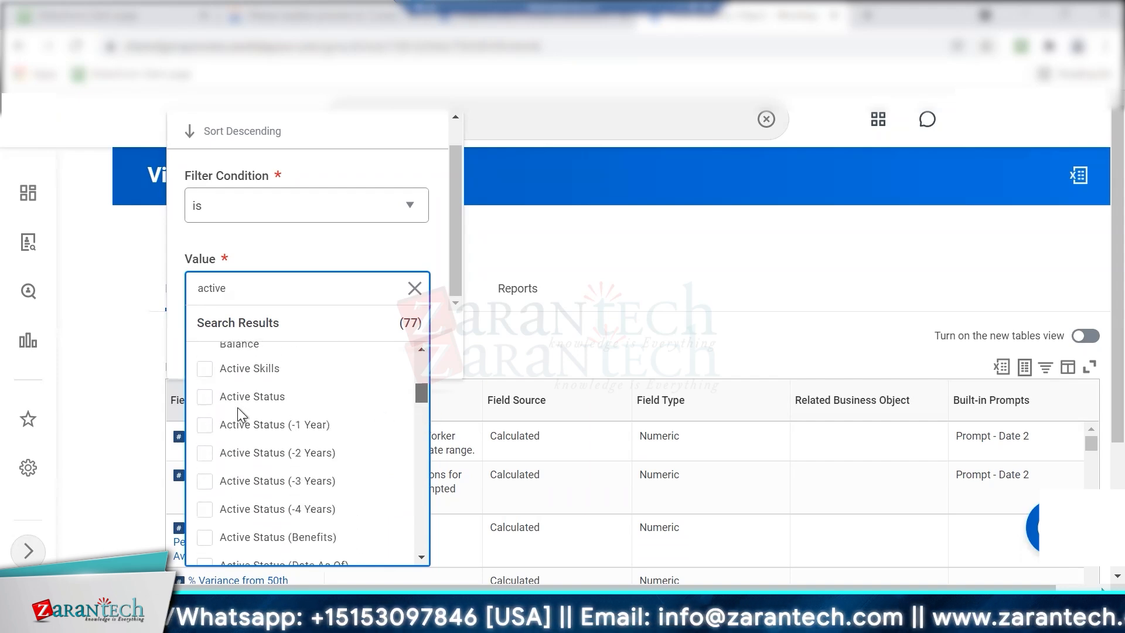
left_click(208, 396)
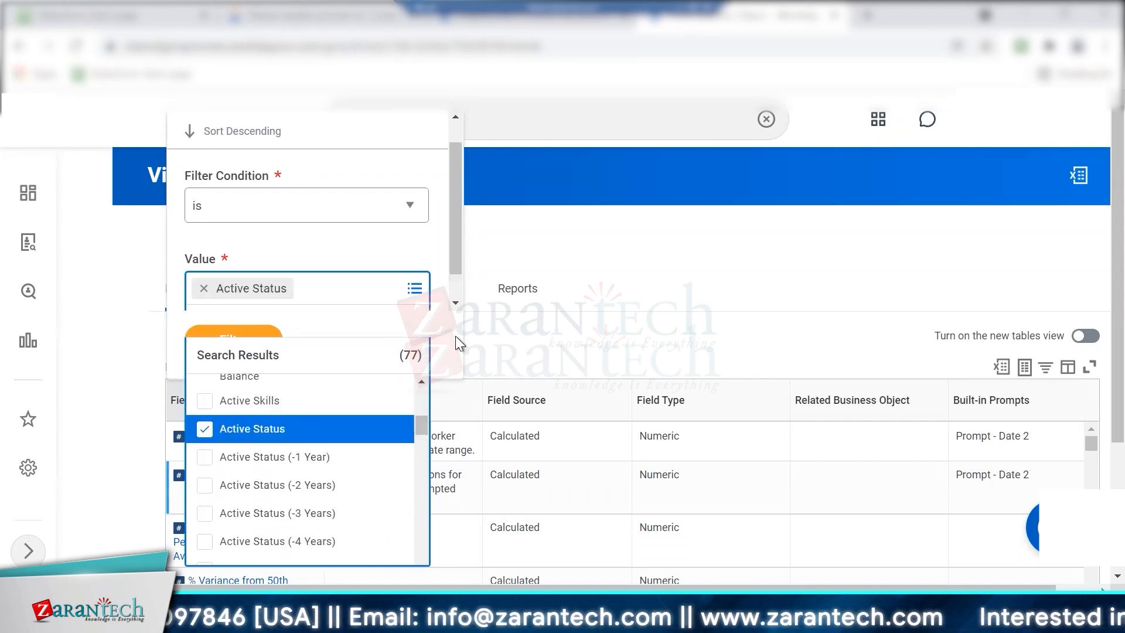
left_click(246, 344)
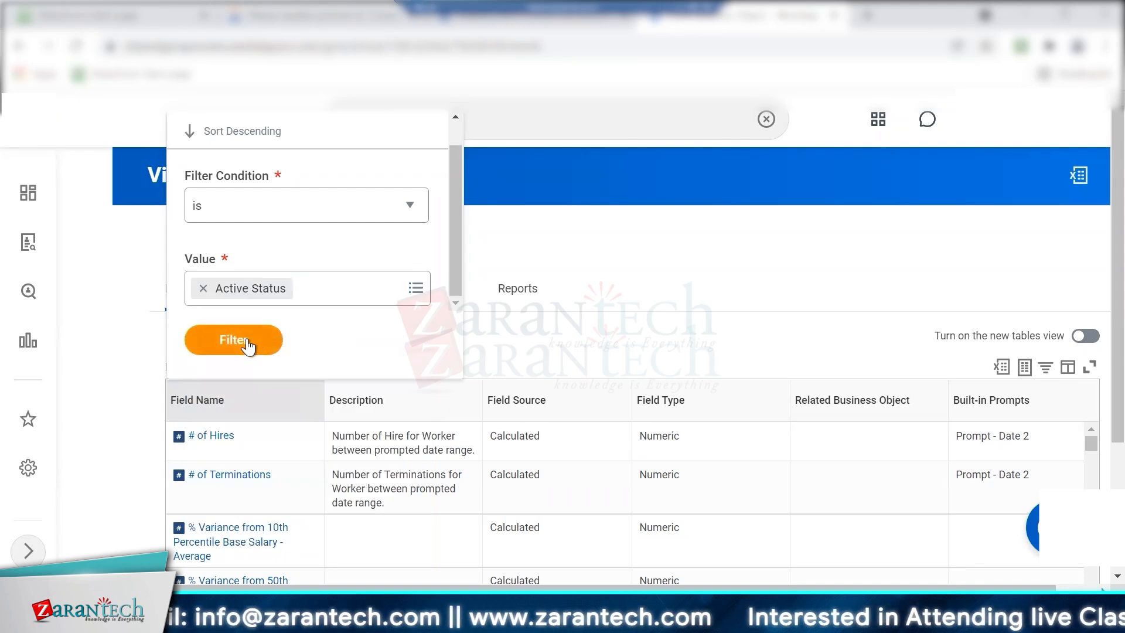
left_click(246, 344)
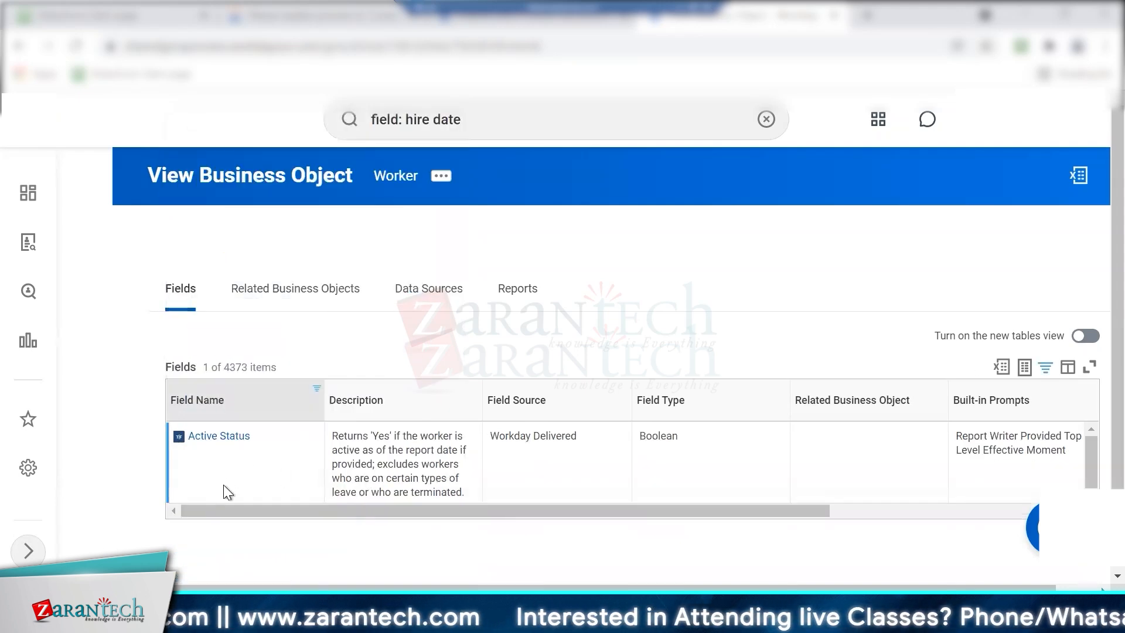
Review the Active Status field's columns across to Authorized Usage, and select "hire date" in the search text.
left_click_drag(236, 509, 369, 511)
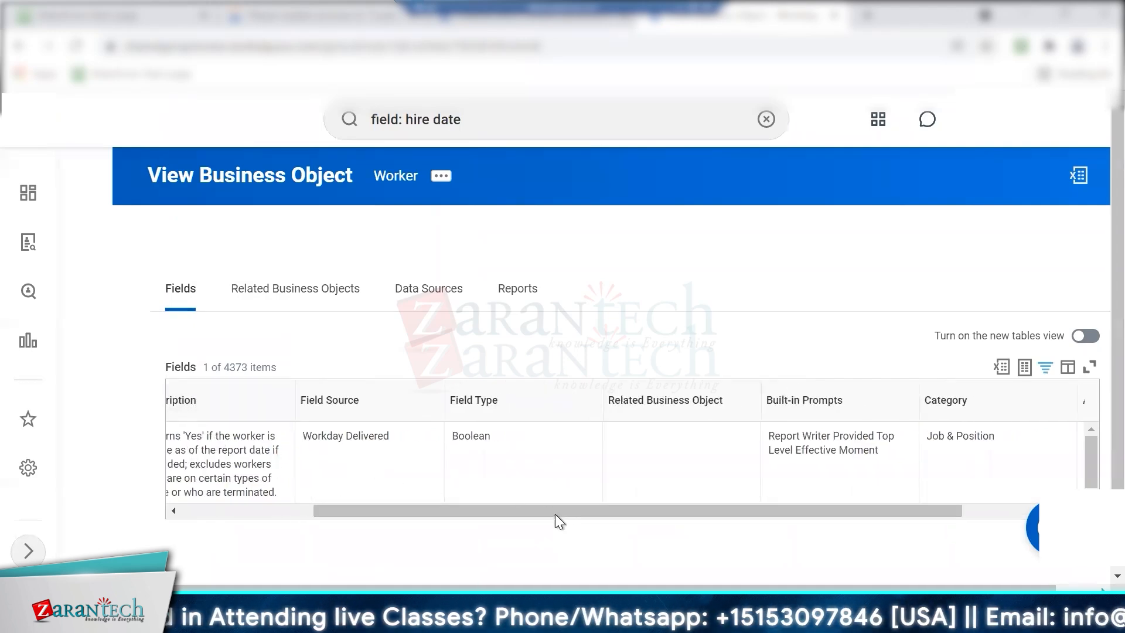
left_click_drag(578, 514, 796, 521)
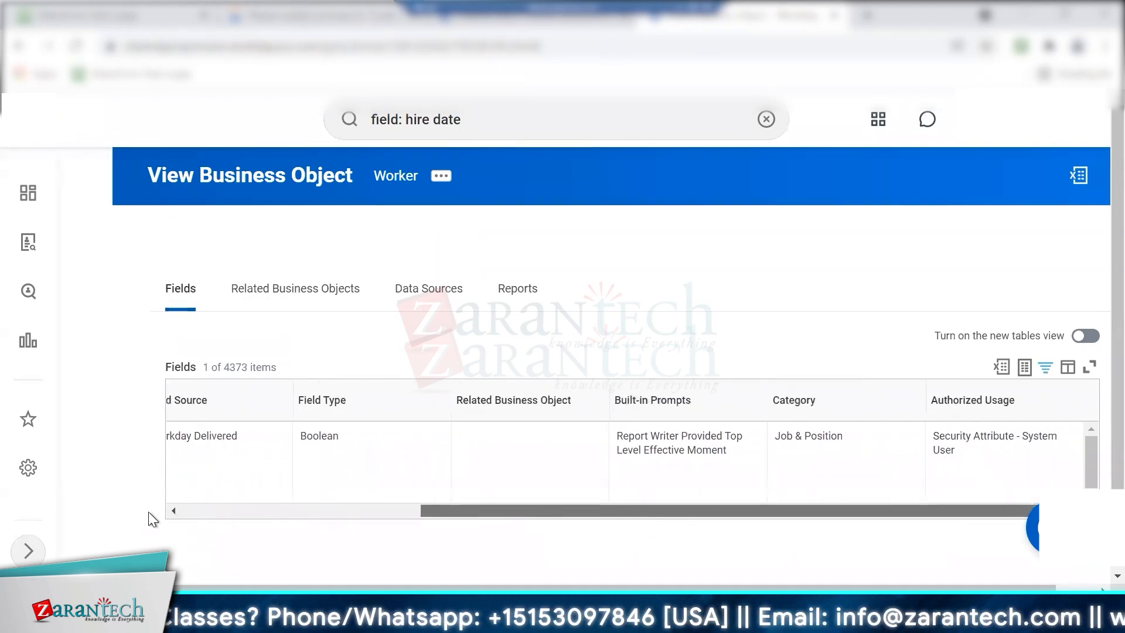
left_click(195, 510)
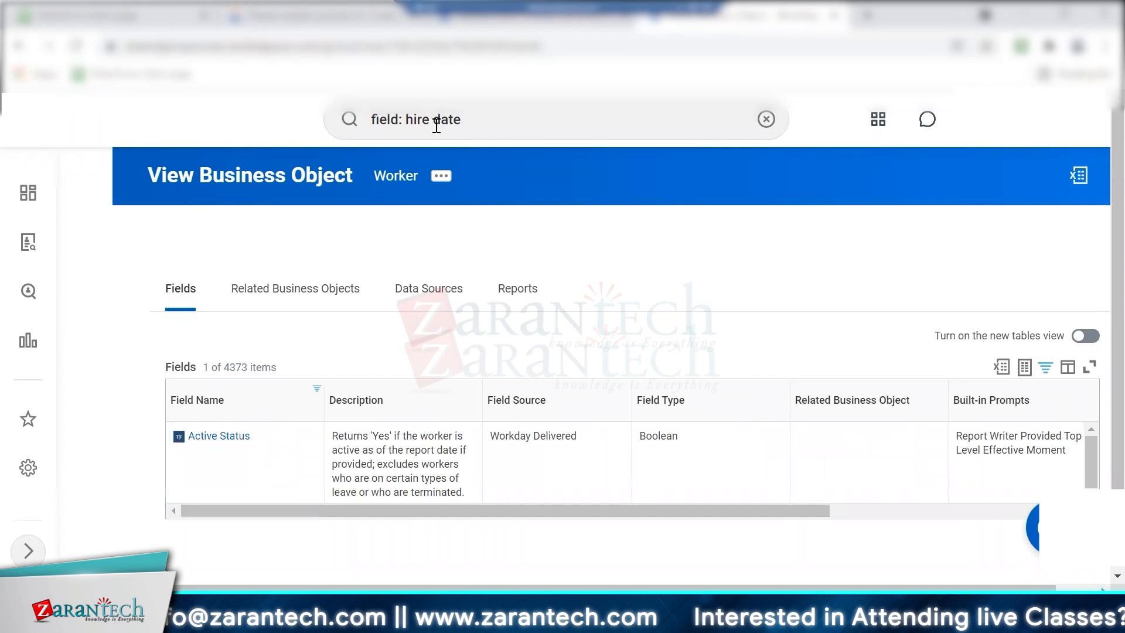
left_click(368, 118)
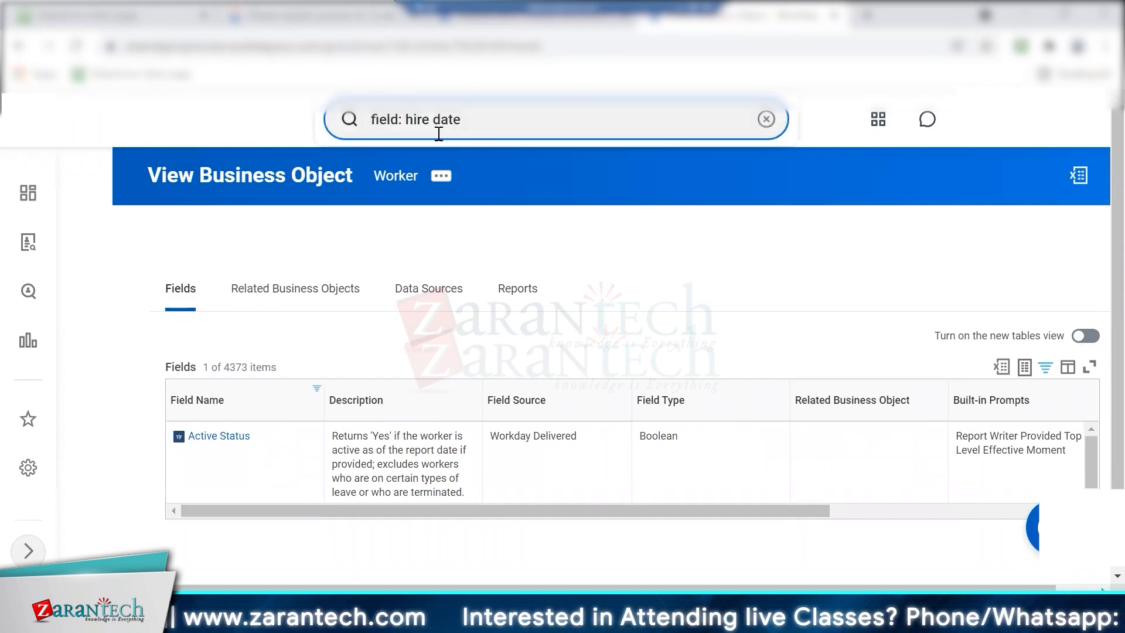
left_click_drag(482, 117, 406, 119)
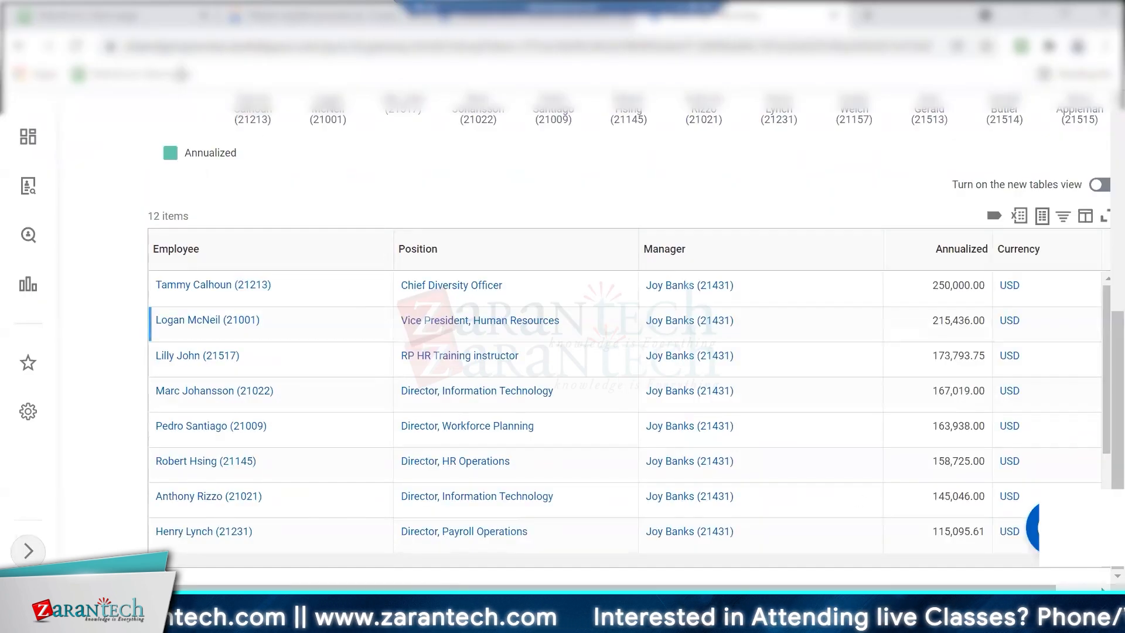
Look over the Base Pay report's table of employees, positions, managers and annualized pay, across to the Currency column.
mouse_move(834, 117)
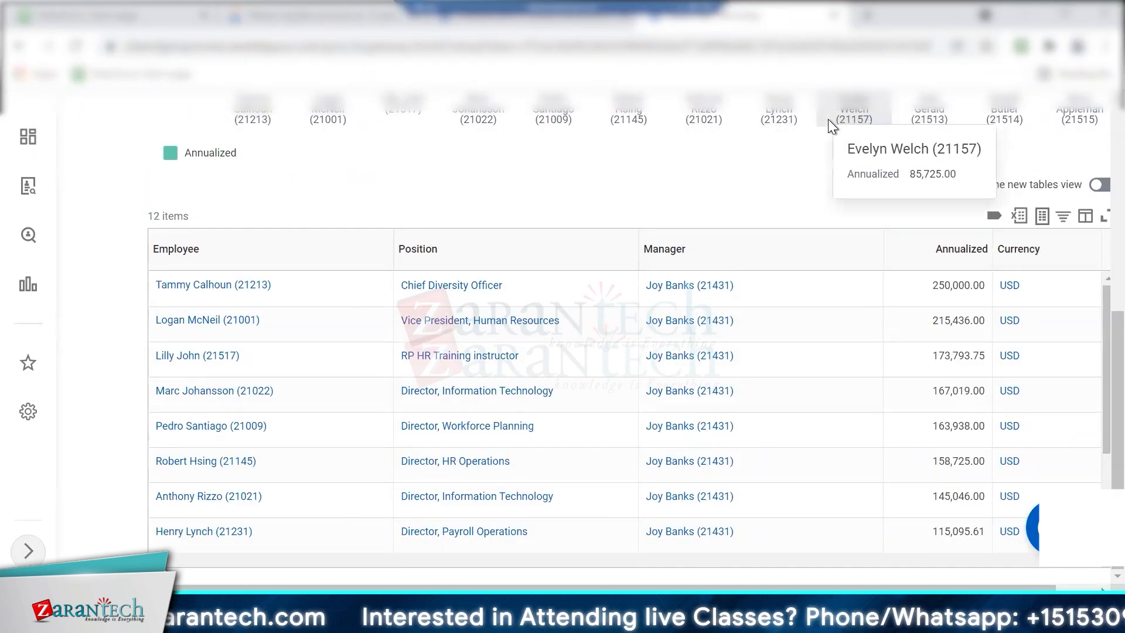
mouse_move(217, 280)
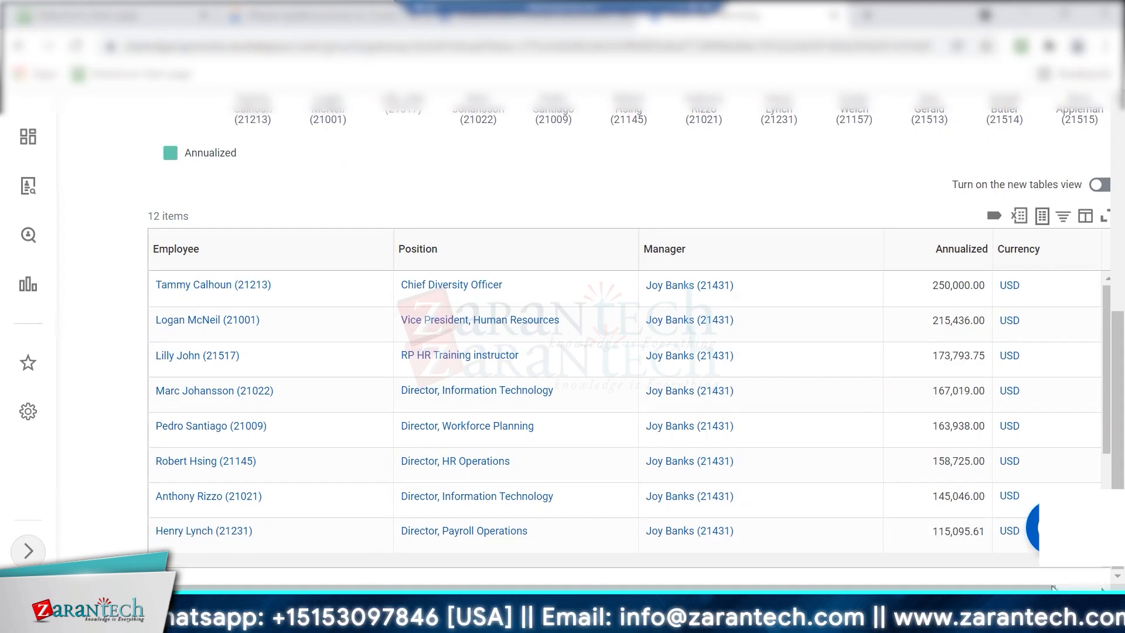
scroll(975, 404, "right", 1)
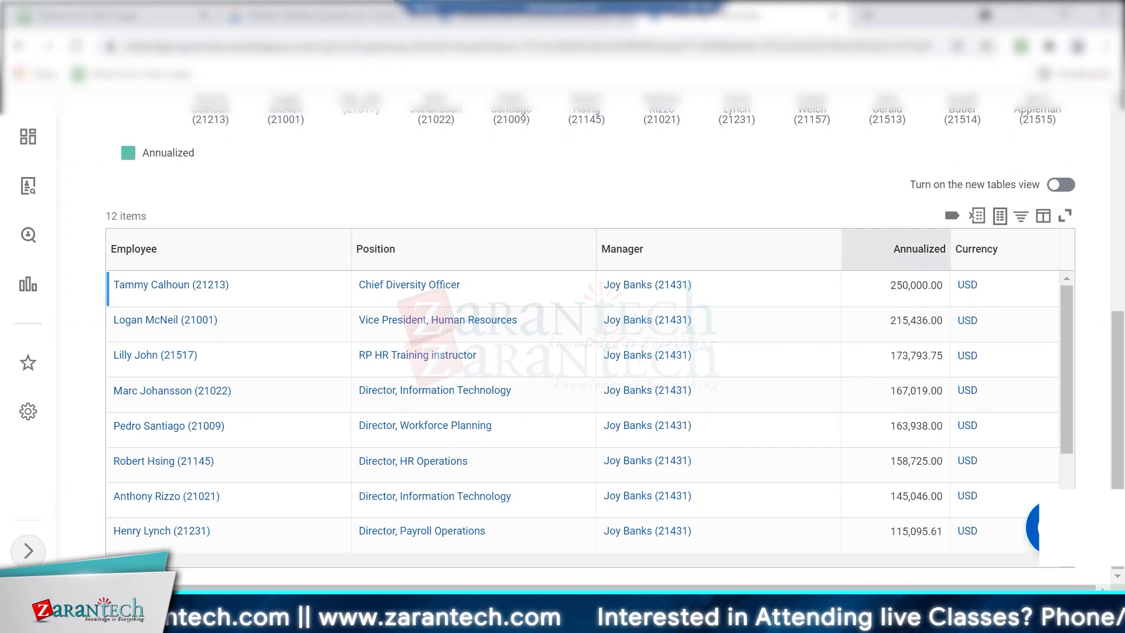
mouse_move(244, 312)
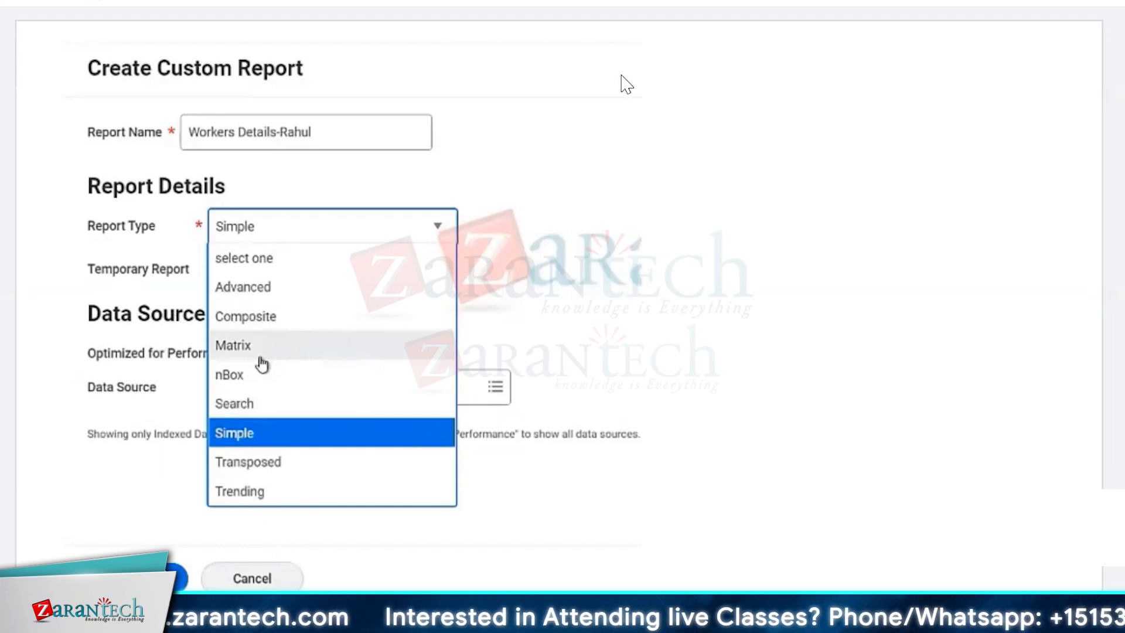
key("Right")
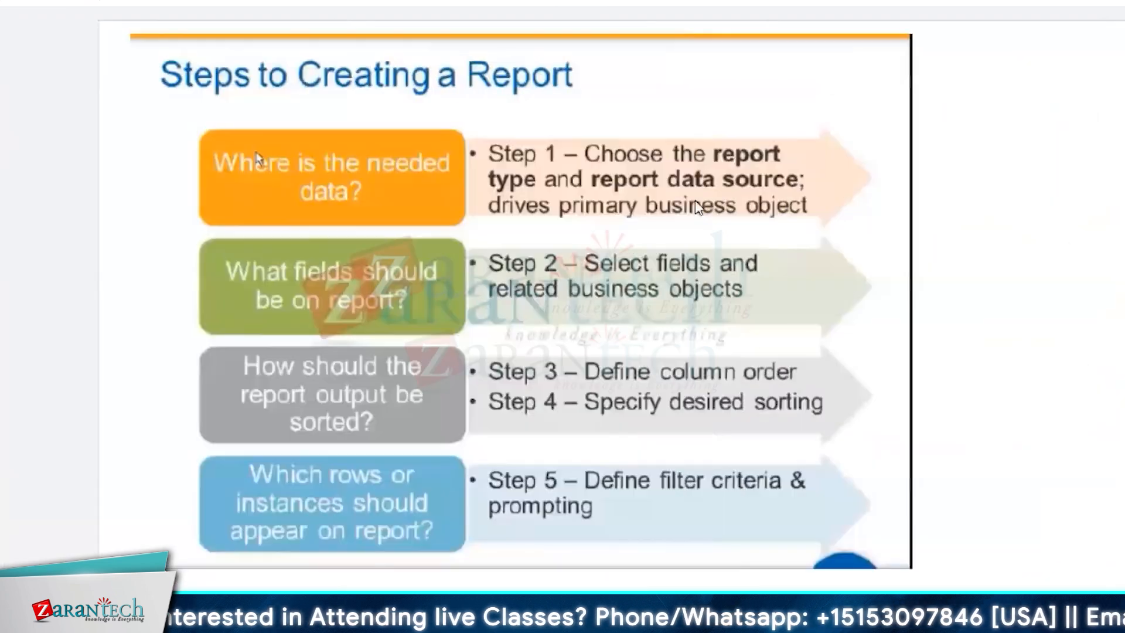
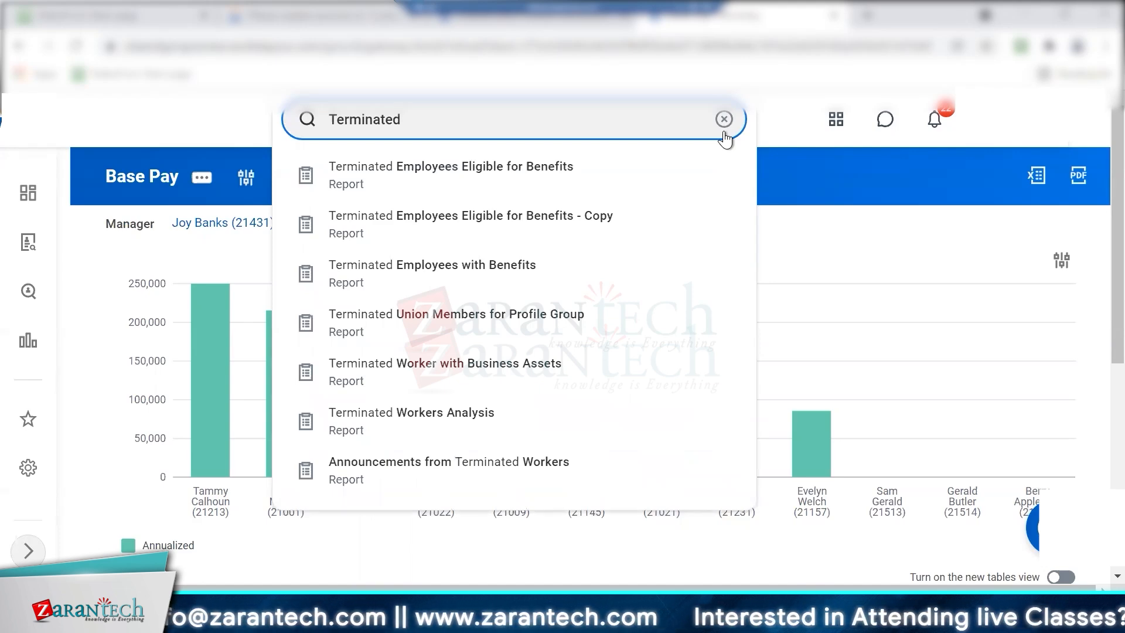
Enter "Employees" in the search to find a report.
type("Employees")
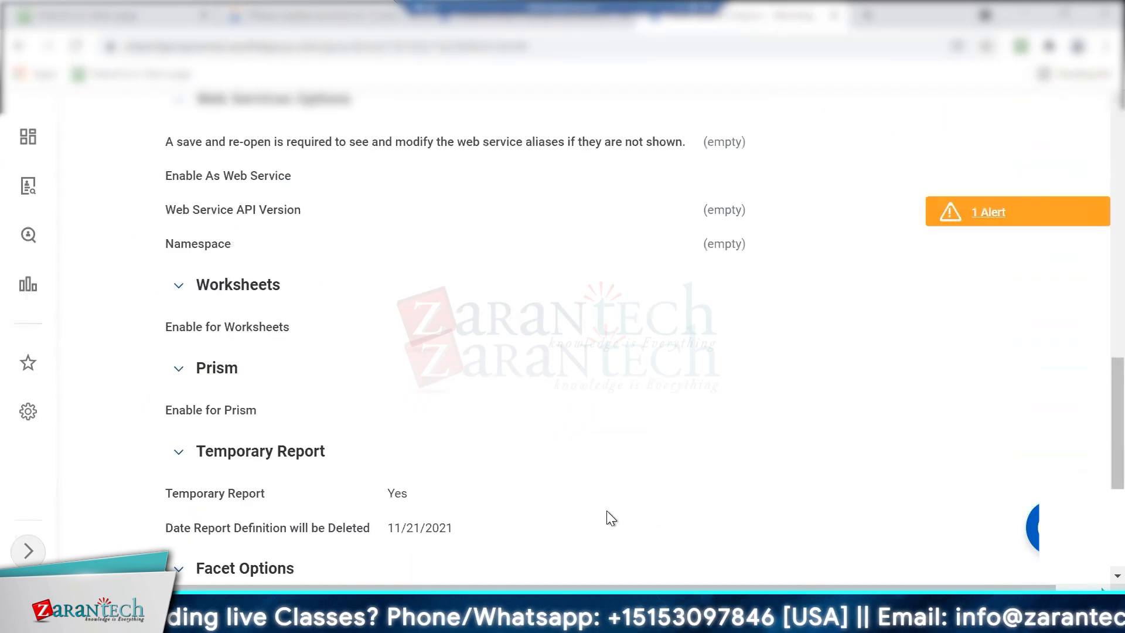
Review the terminated employees report copy's advanced settings, from Report Performance to Web Services, Temporary Report and Facet Options.
scroll(606, 511, "down", 4)
scroll(606, 510, "up", 3)
scroll(606, 511, "down", 3)
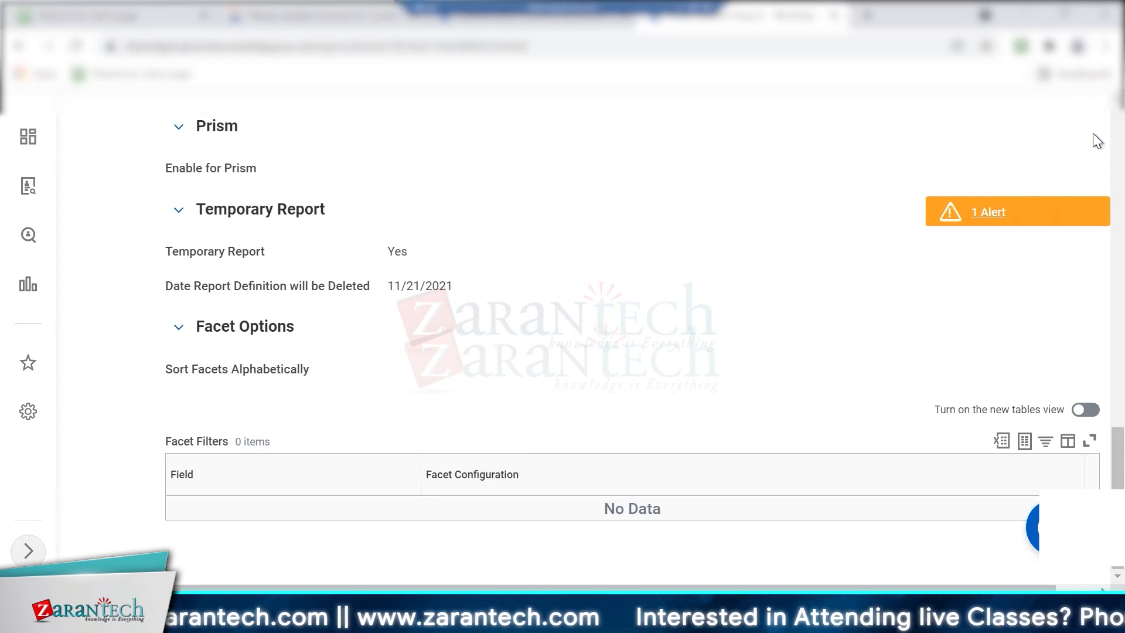
scroll(1093, 136, "up", 7)
scroll(1093, 135, "up", 8)
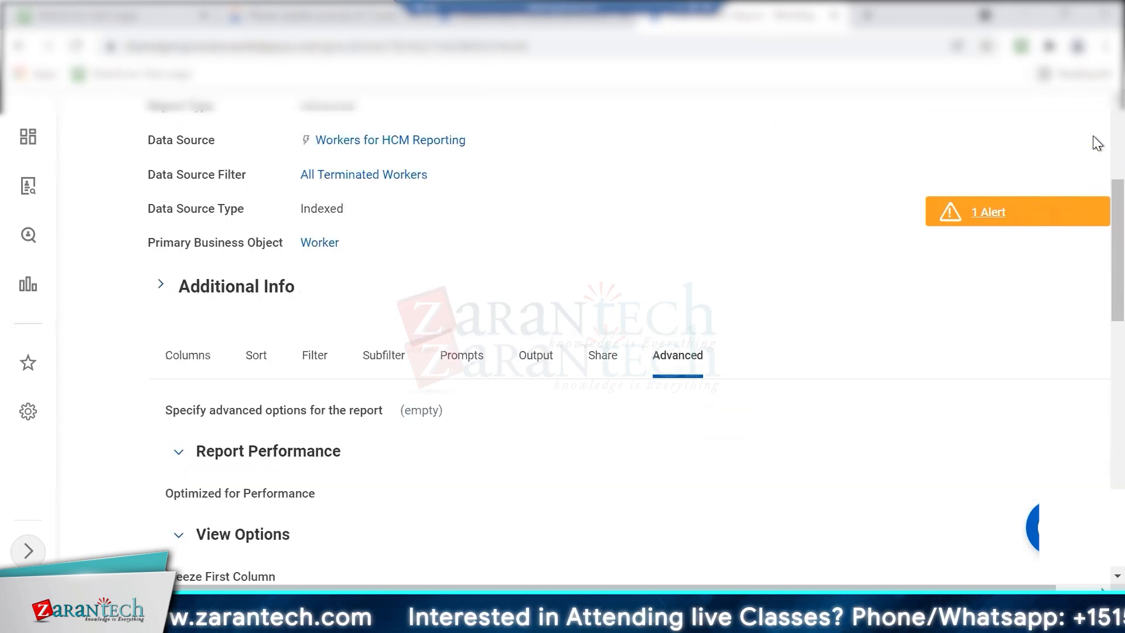
Test the Terminated Employees Eligible for Benefits - Copy report with the start, end and effective dates left blank.
scroll(1093, 135, "up", 4)
left_click(695, 177)
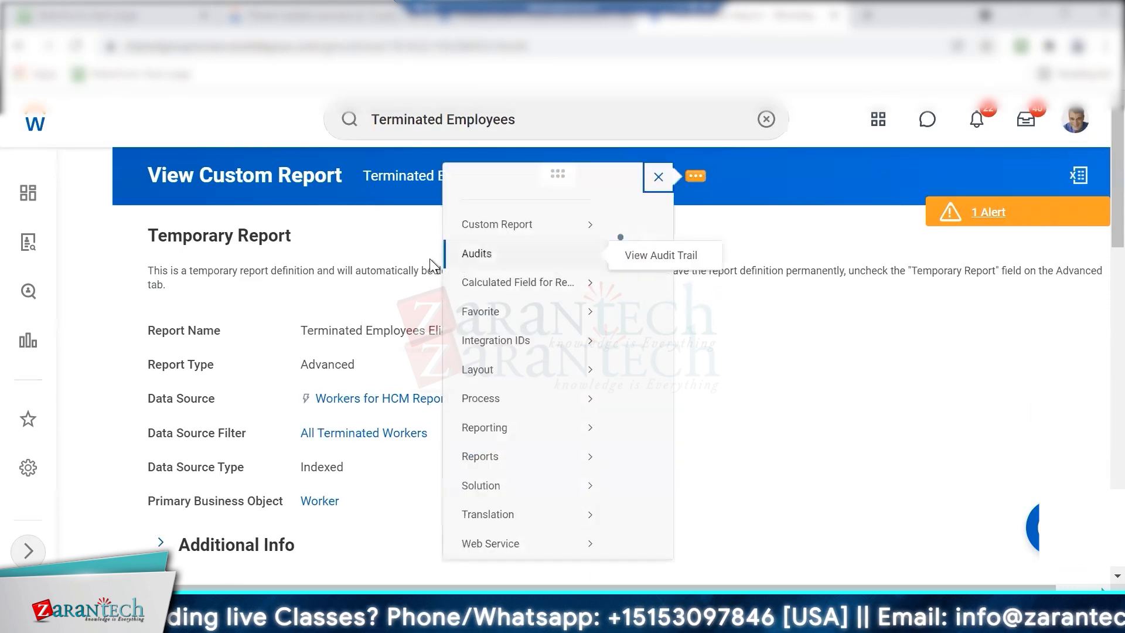
mouse_move(141, 246)
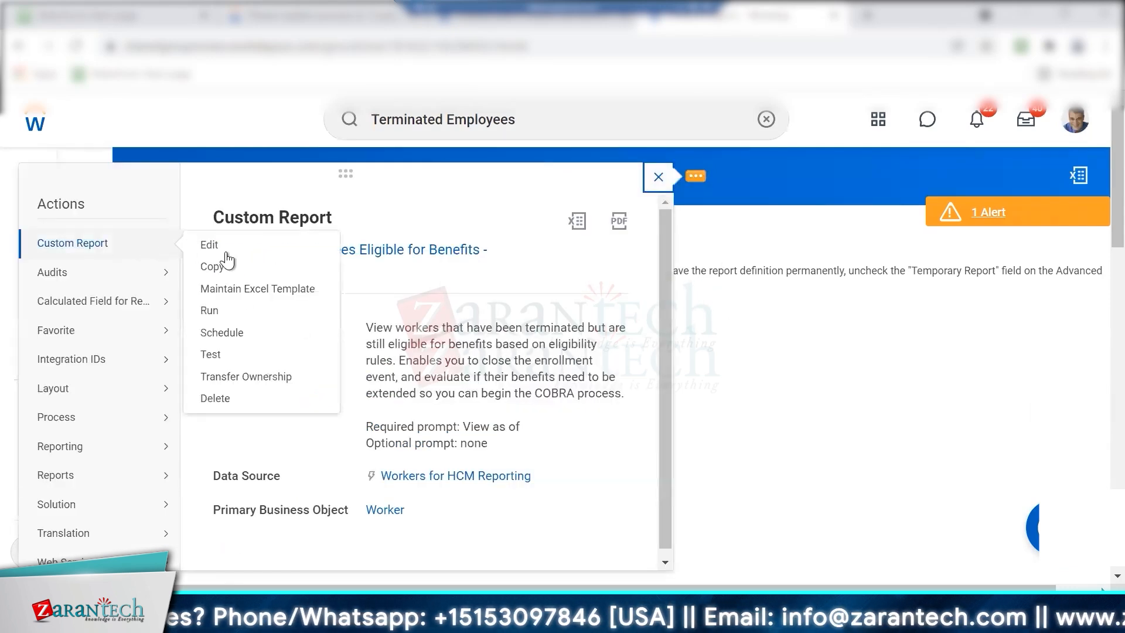
left_click(218, 354)
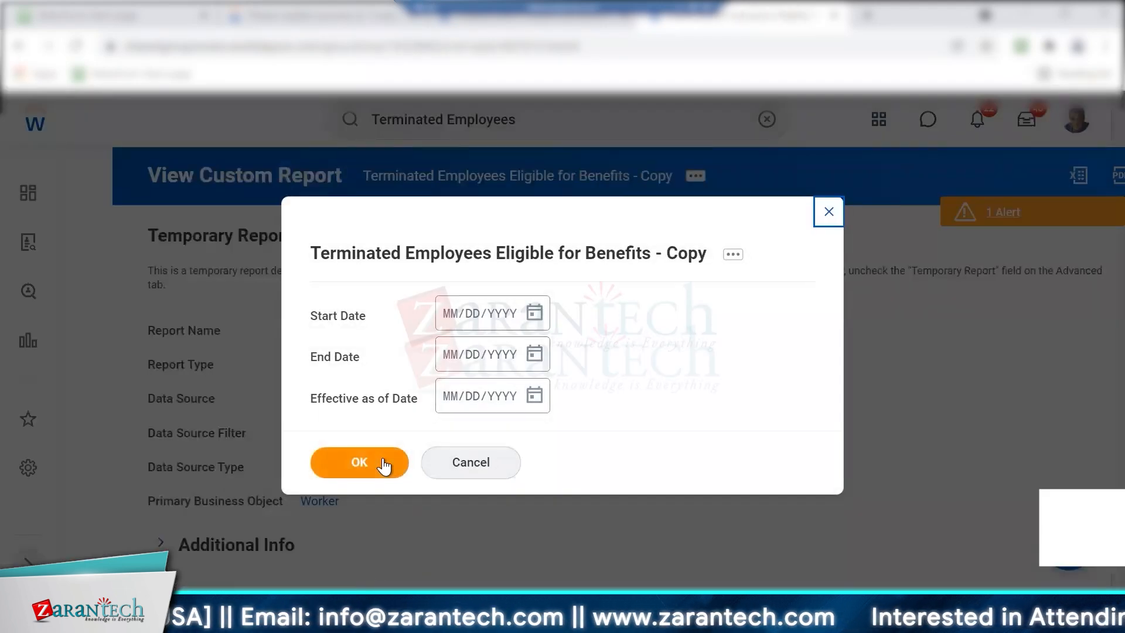
left_click(383, 463)
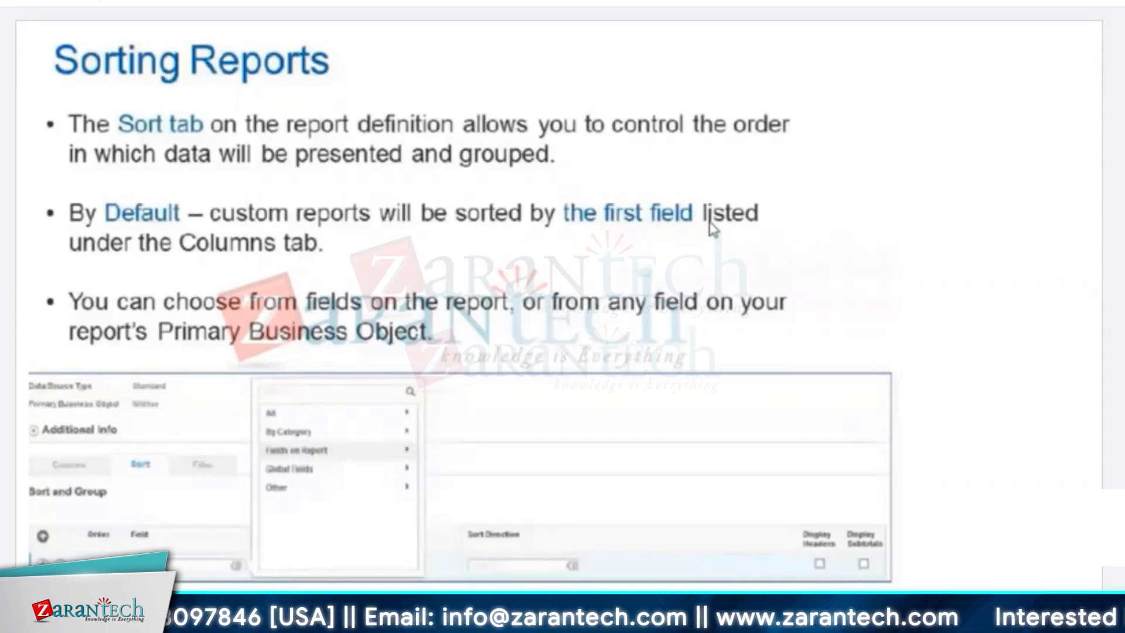
key("Right")
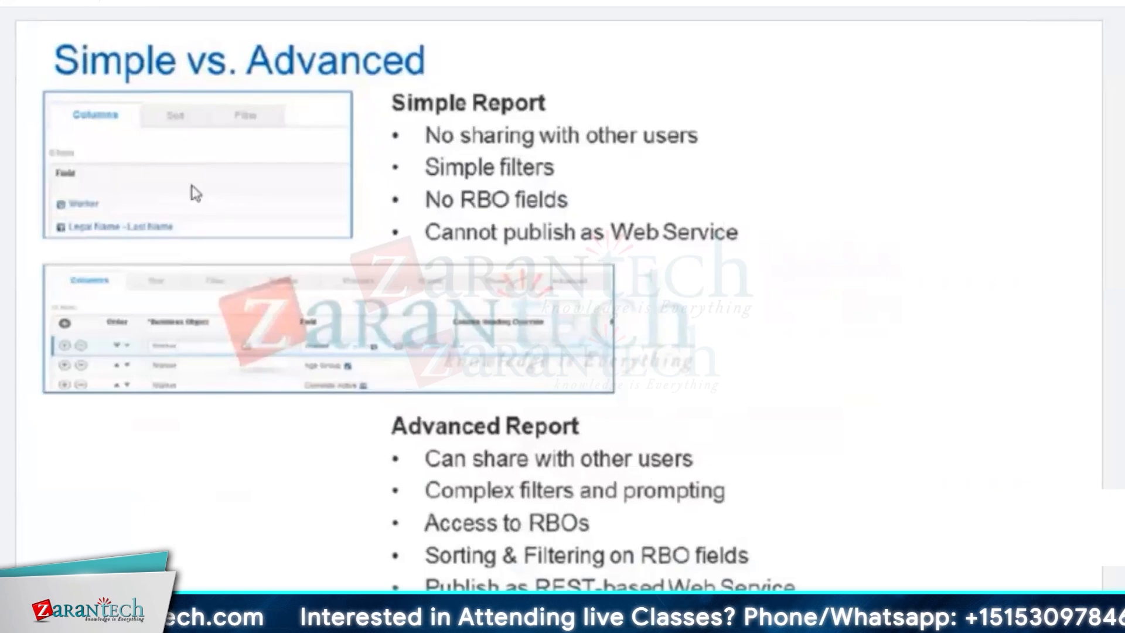
key("Right")
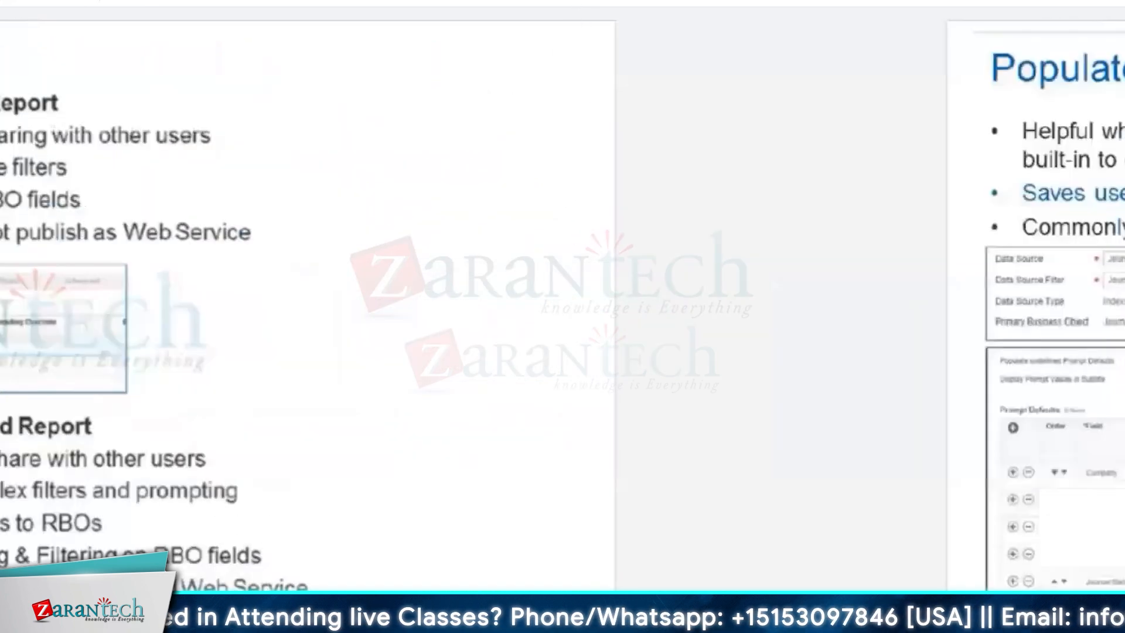
key("Left")
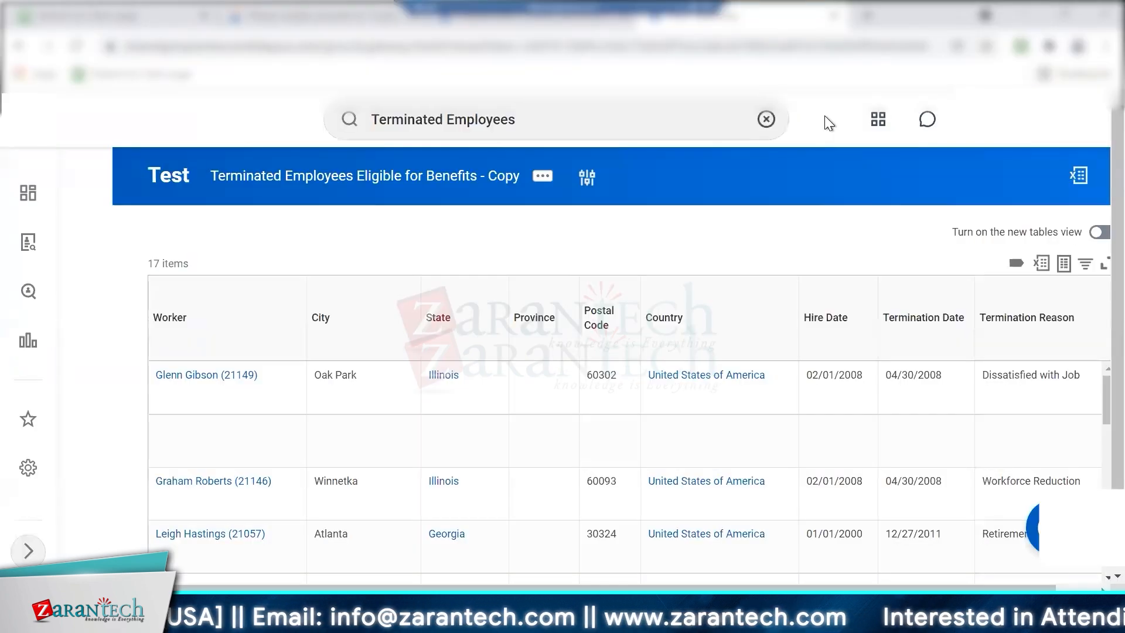
Search by the report author's first name, run the matching report and open its custom report definition.
left_click(766, 119)
type("saira")
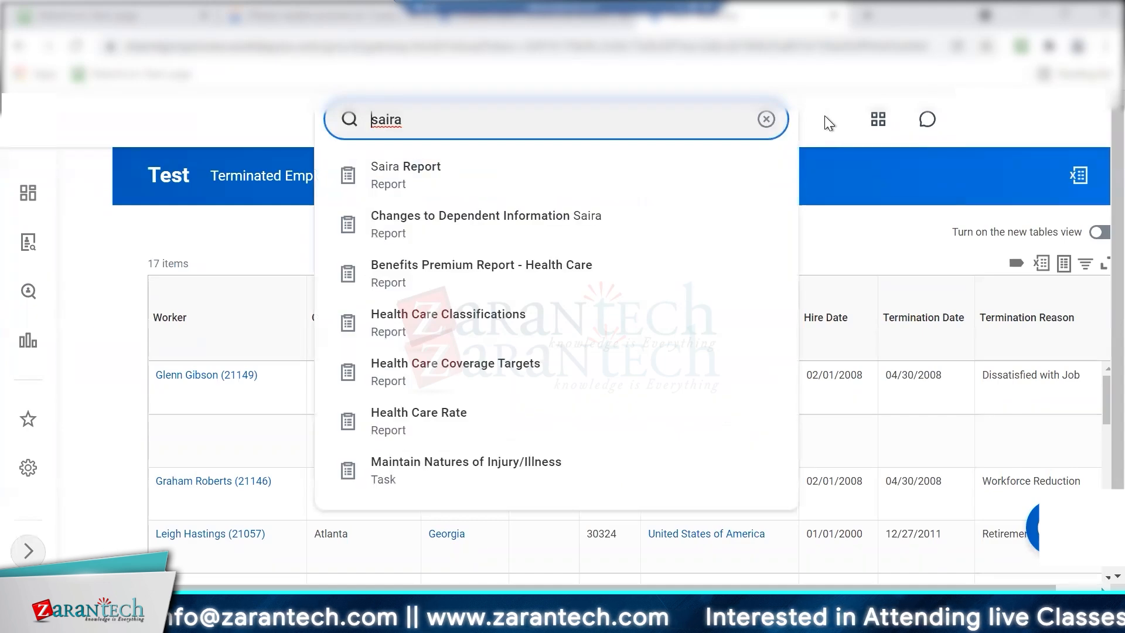
left_click(406, 174)
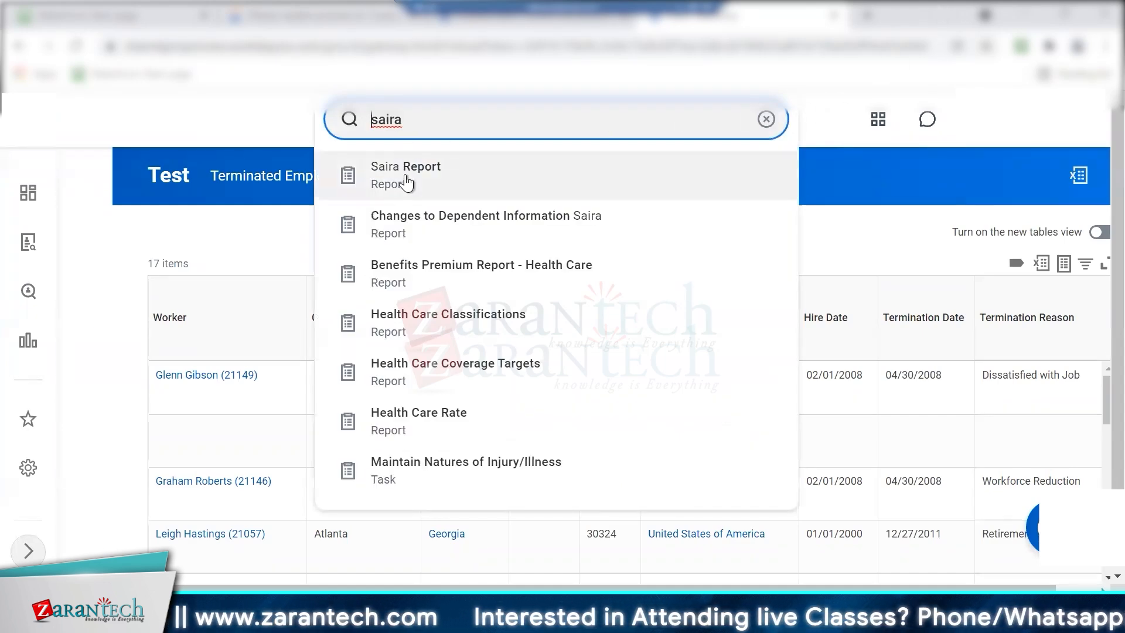
left_click(276, 179)
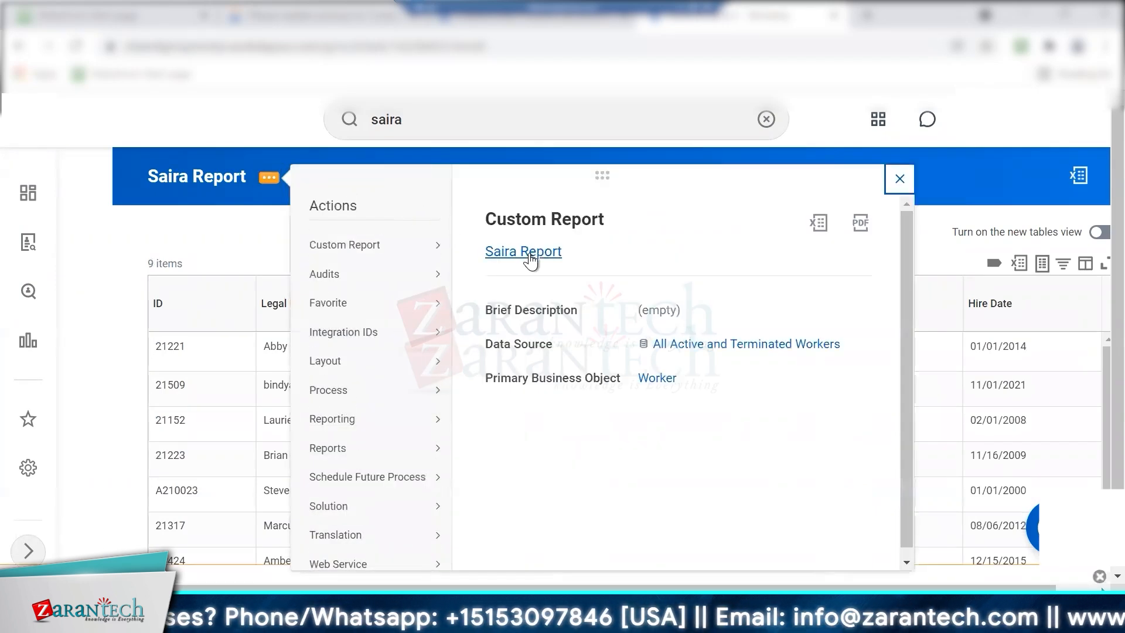
left_click(530, 253)
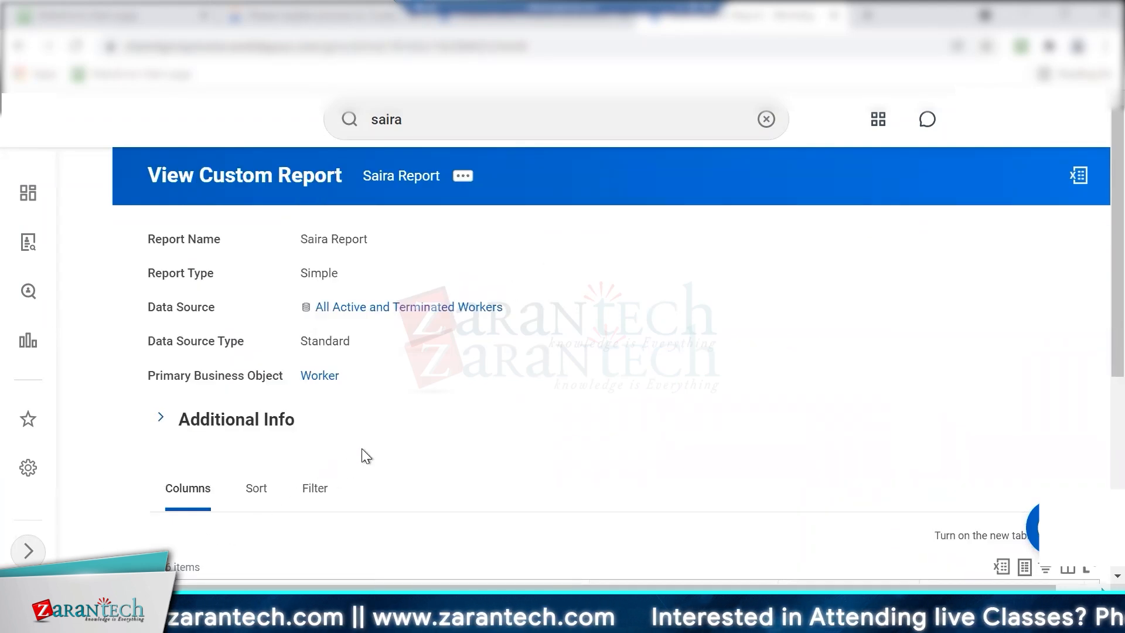
Review the simple report's Sort and Filter definitions, including its Supervisory Organization condition.
scroll(972, 275, "down", 5)
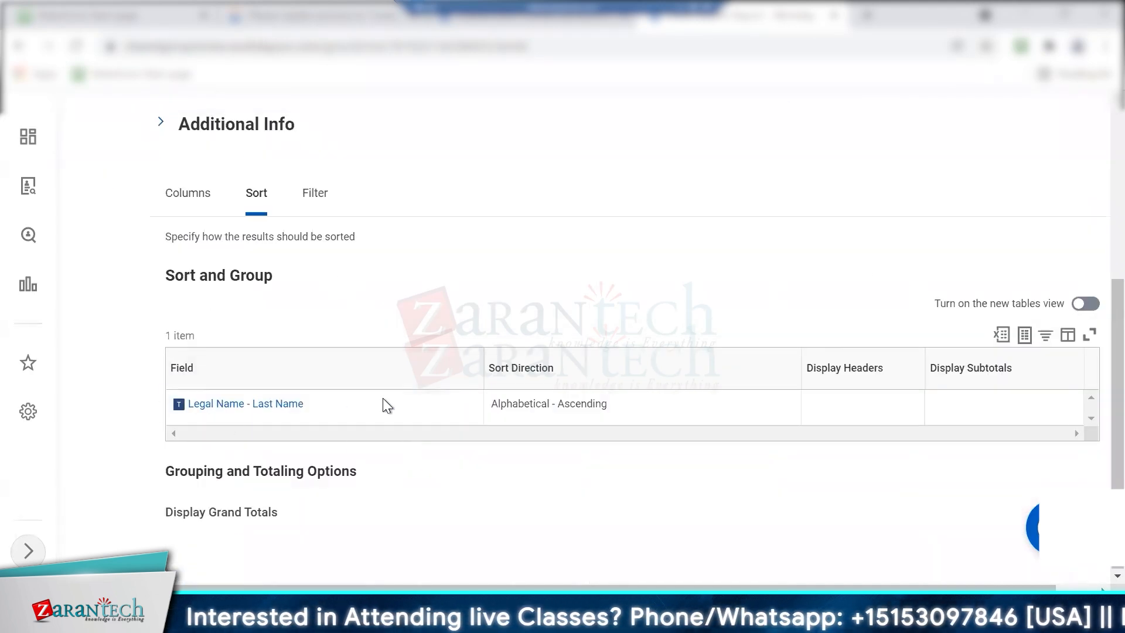
left_click(325, 193)
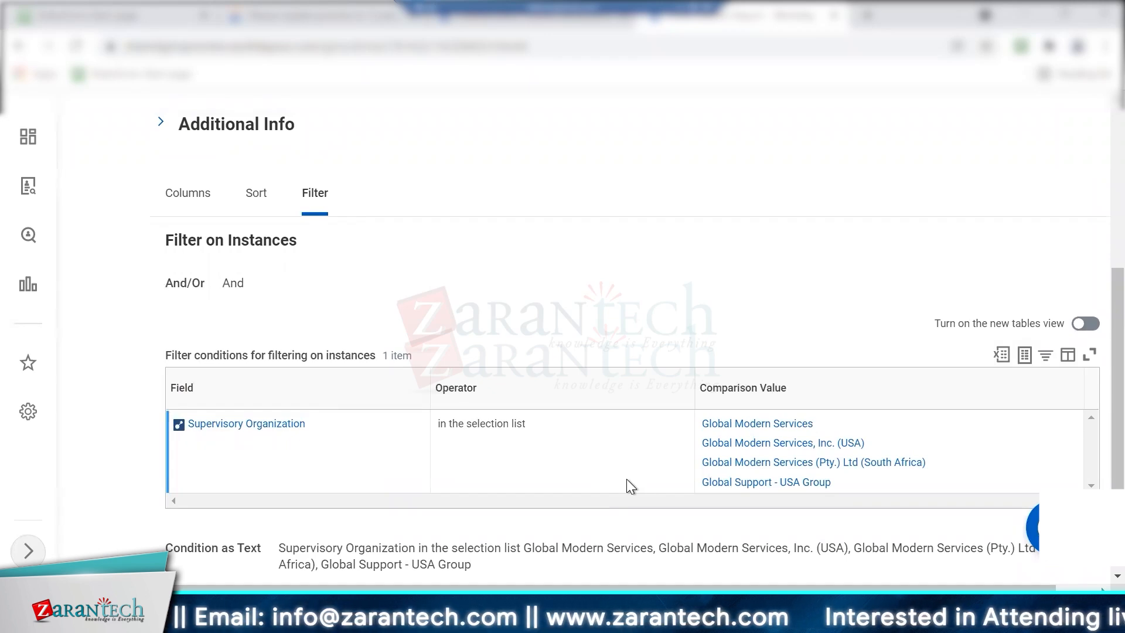
mouse_move(212, 432)
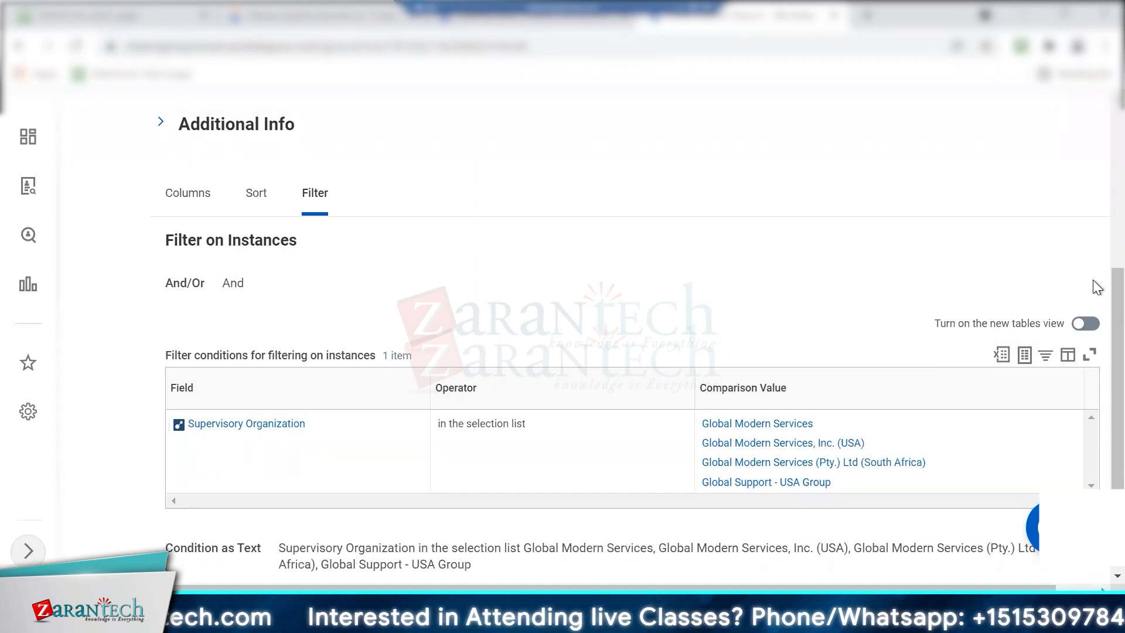
scroll(1091, 410, "down", 1)
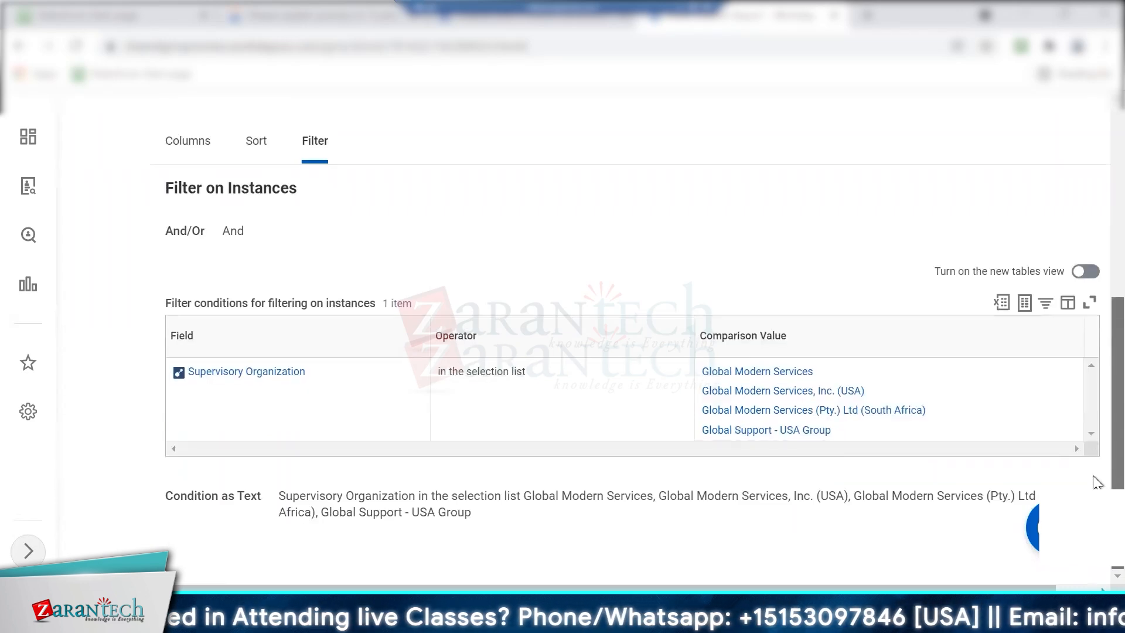
scroll(1094, 240, "up", 5)
scroll(462, 174, "up", 1)
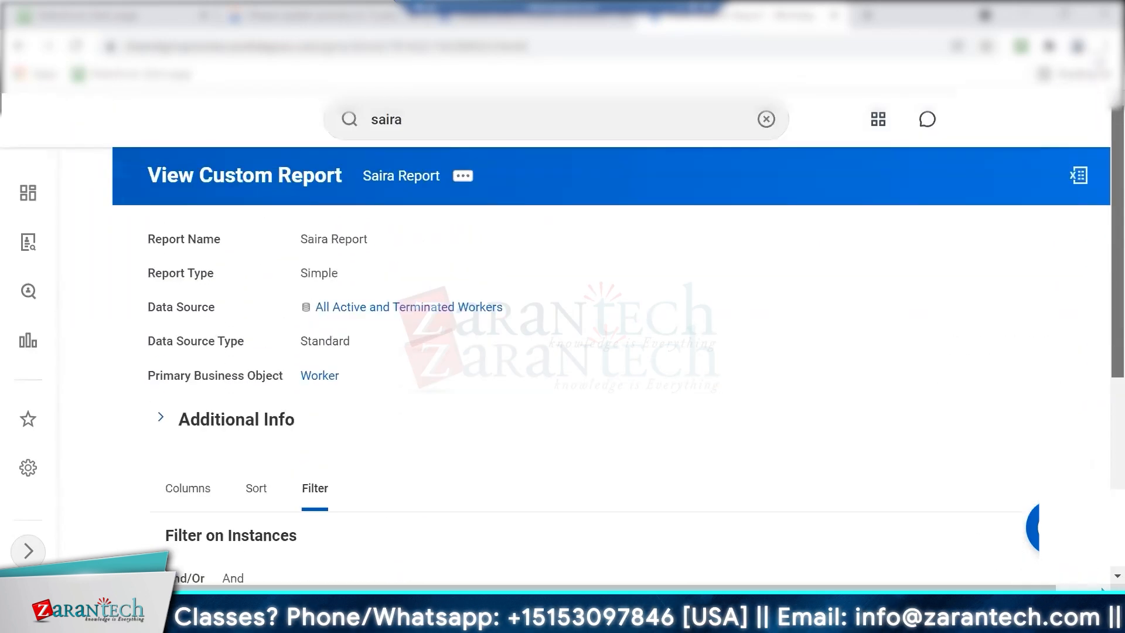
left_click(462, 177)
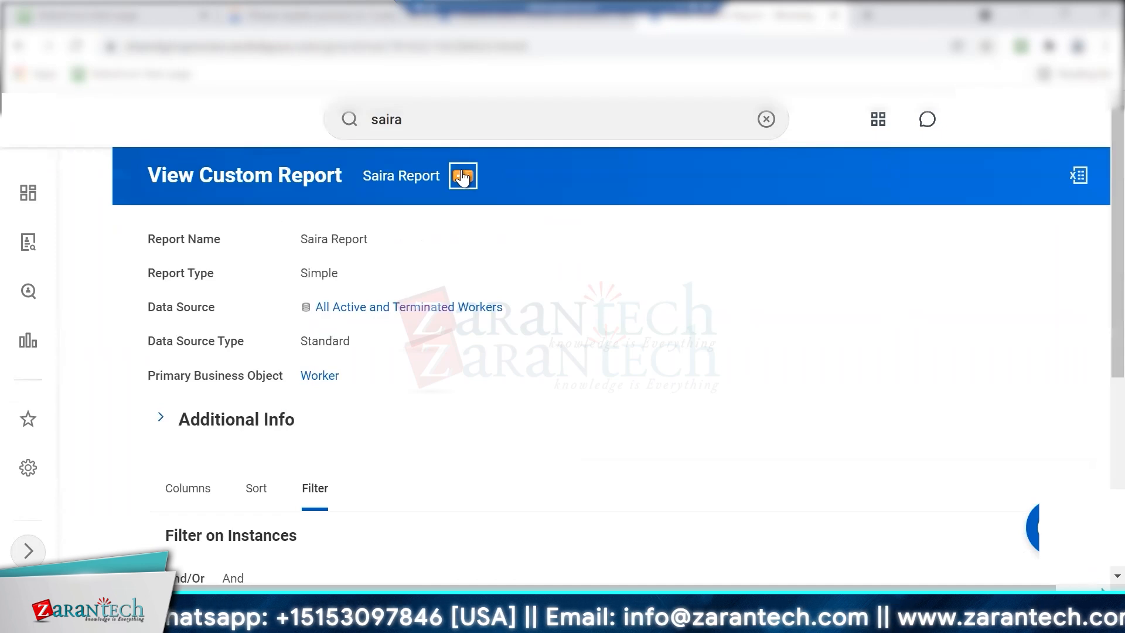
left_click(461, 177)
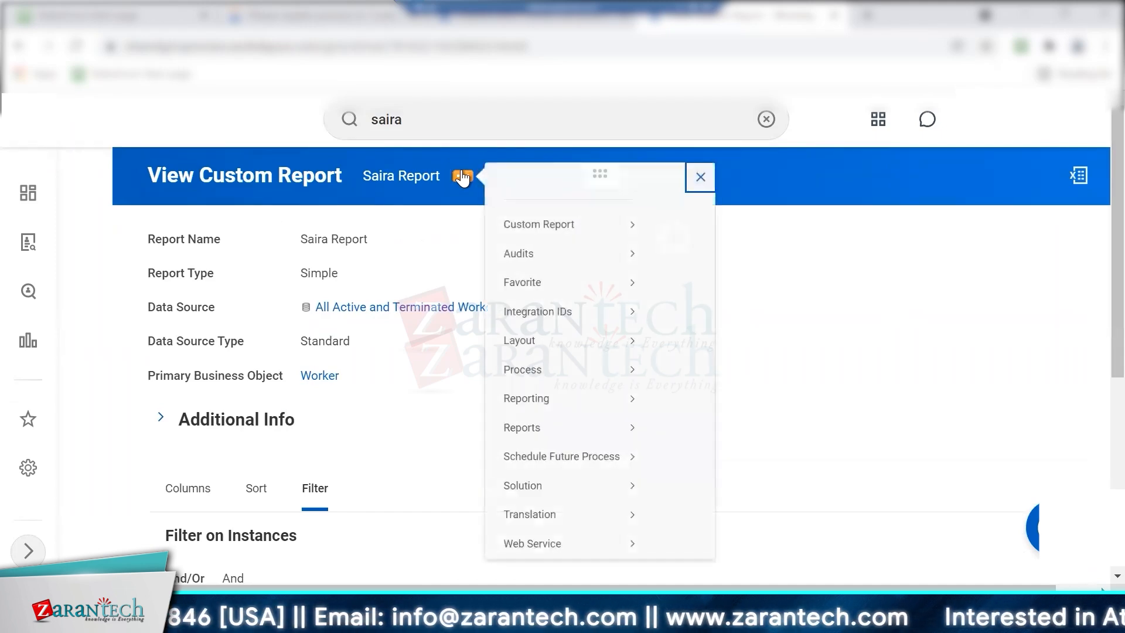
mouse_move(642, 249)
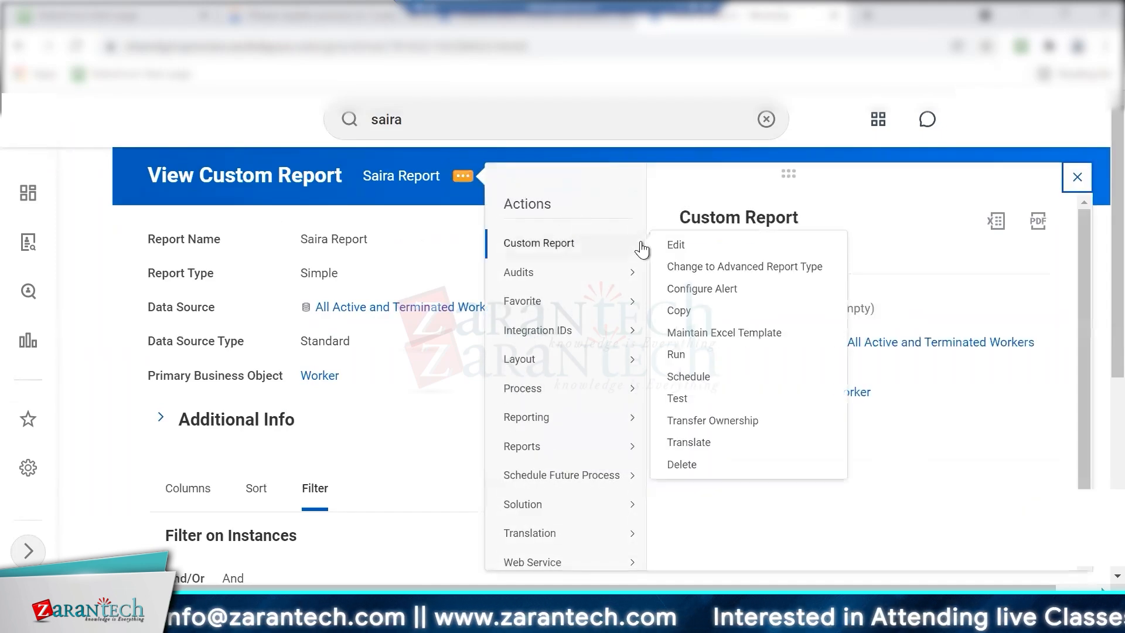
left_click(680, 311)
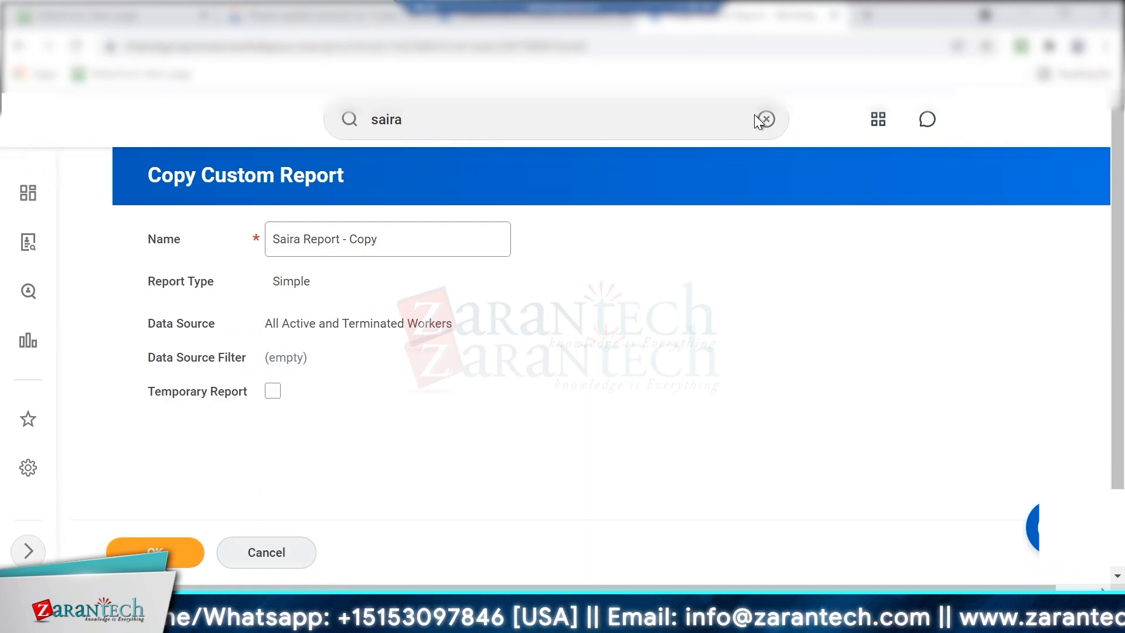
left_click(279, 554)
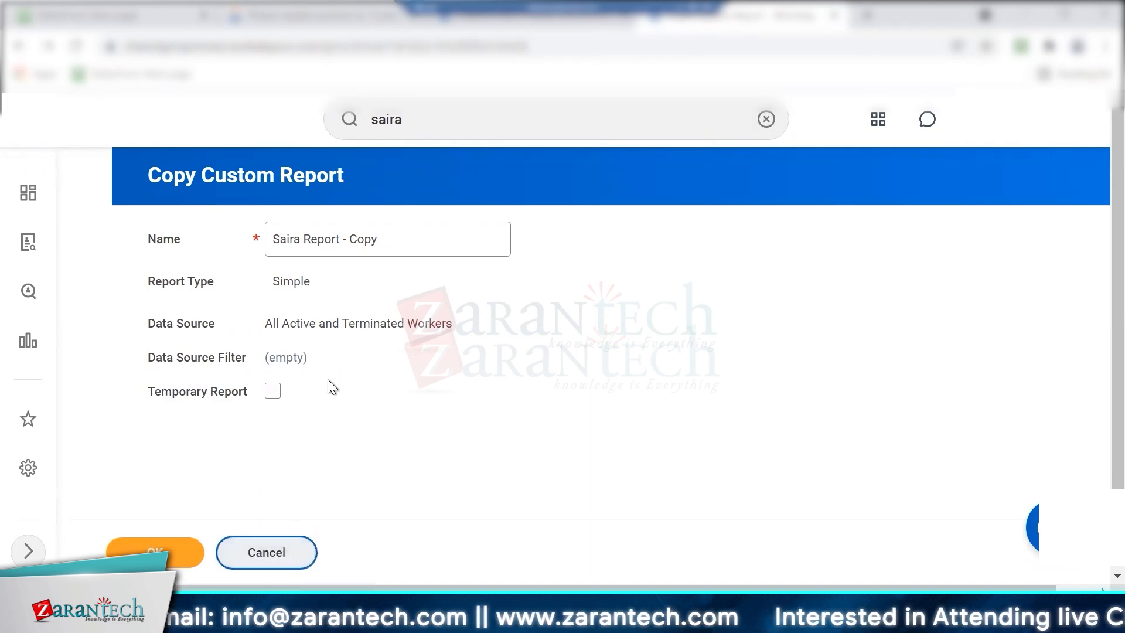
Search for "create custom report" and open the Create Custom Report task.
left_click(765, 119)
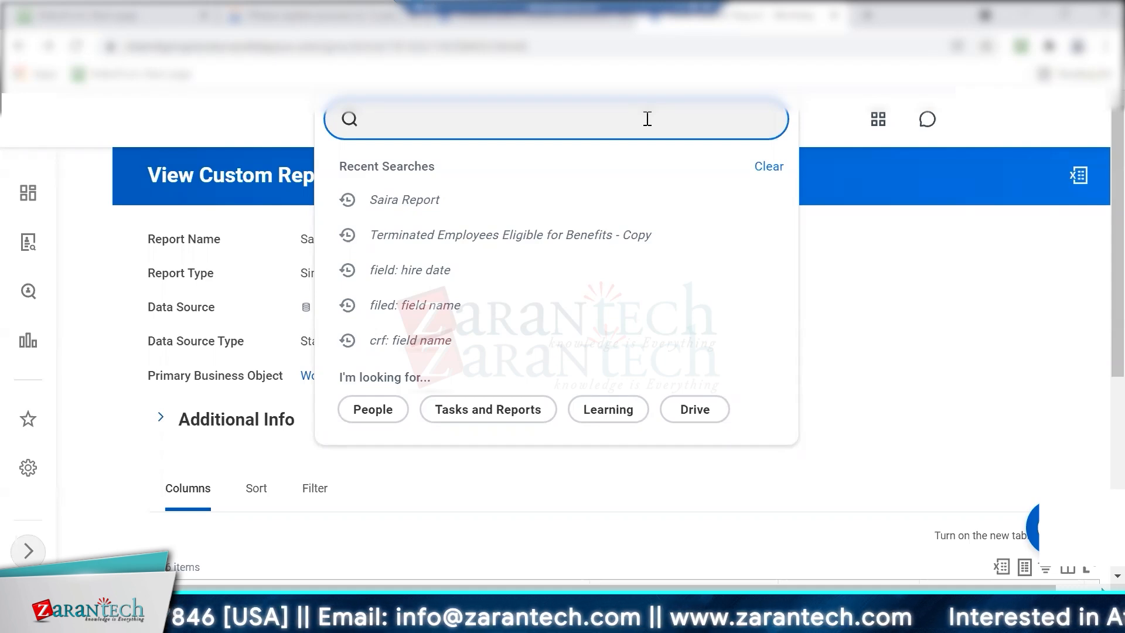
type("create cust")
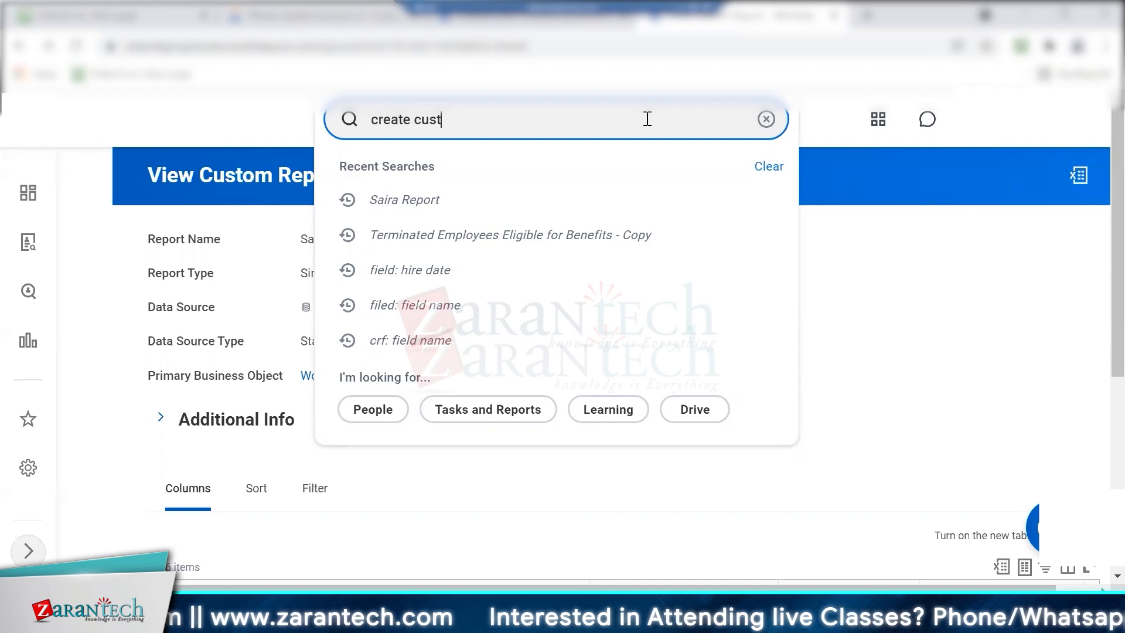
type("om repor")
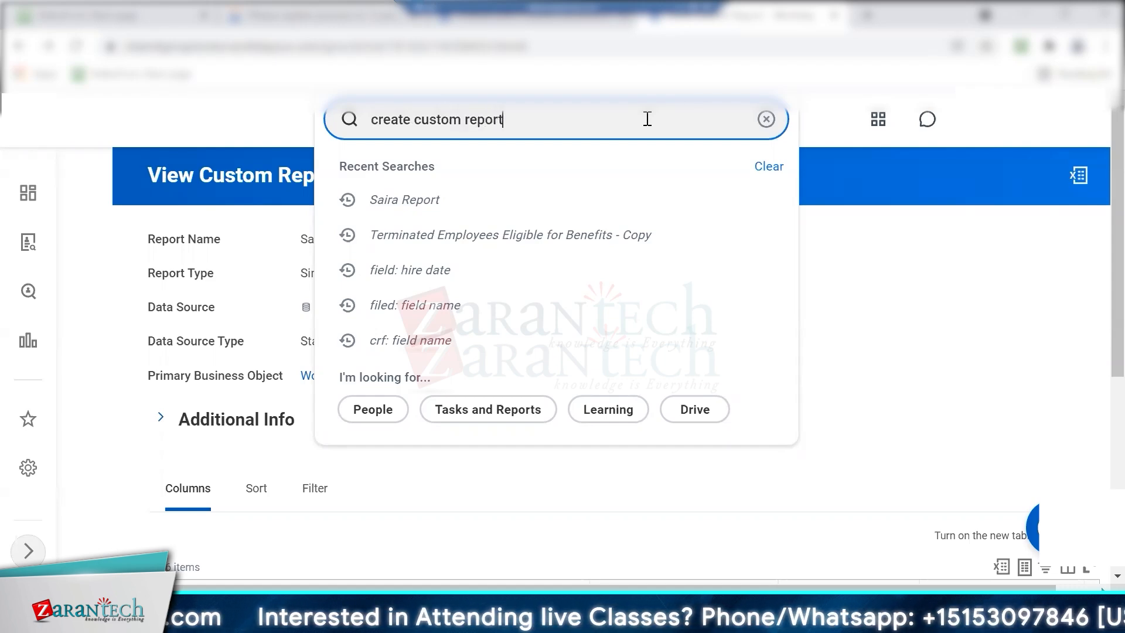
type("t")
key("Return")
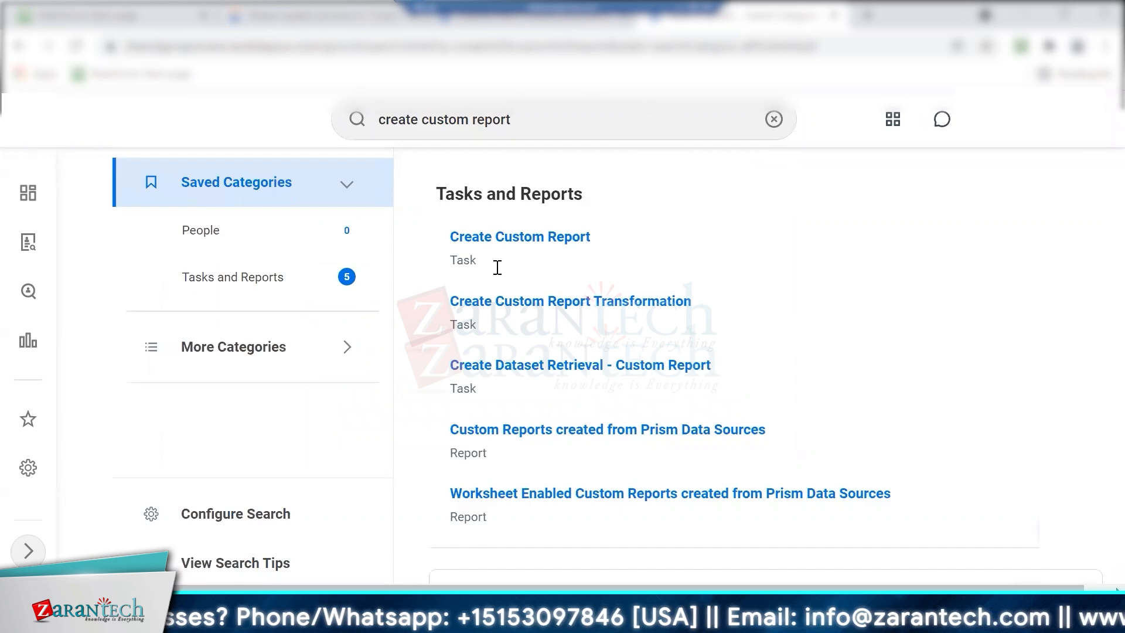
left_click(527, 239)
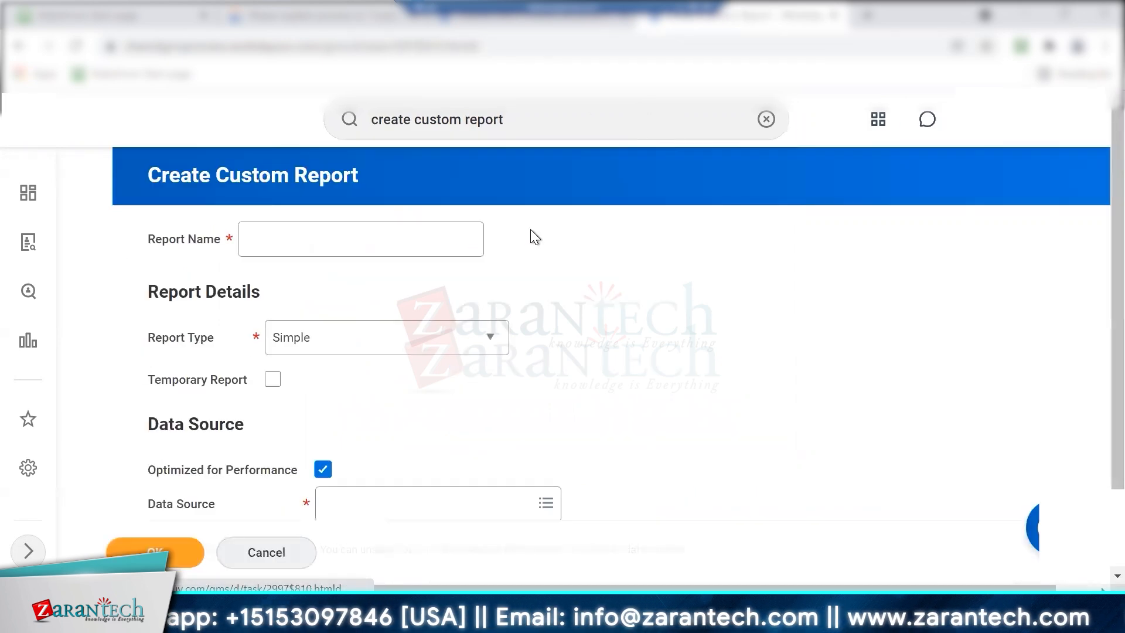
Name the new report with the author's first name plus "CR Advanced", set its type to Advanced and enable it as a web service.
left_click(355, 235)
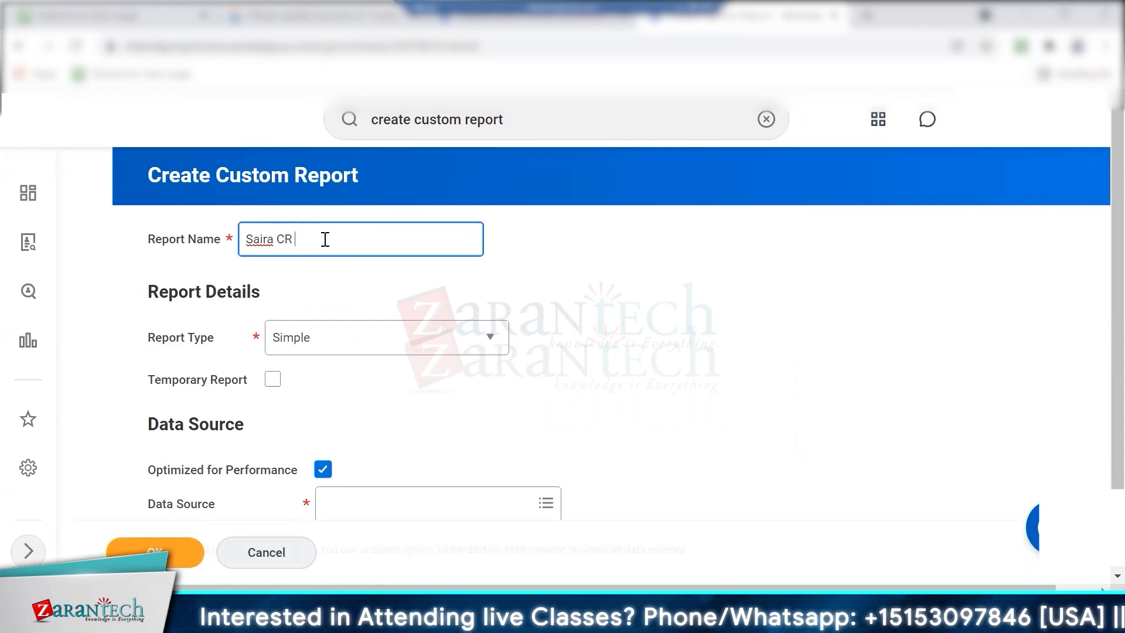
type("Saira CR Advanced")
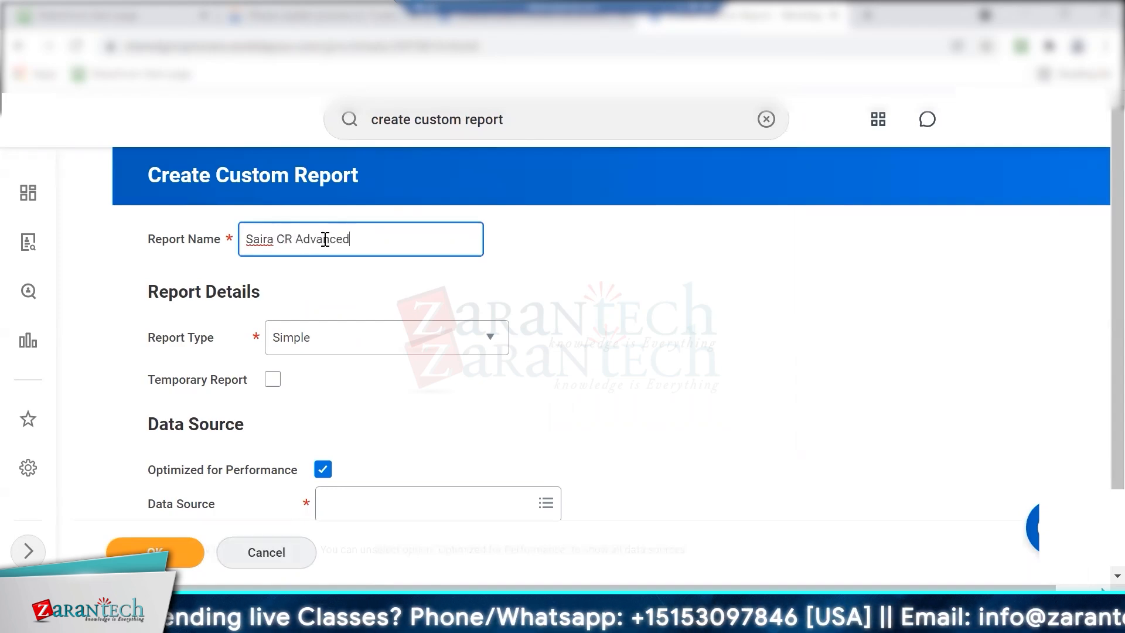
left_click(326, 350)
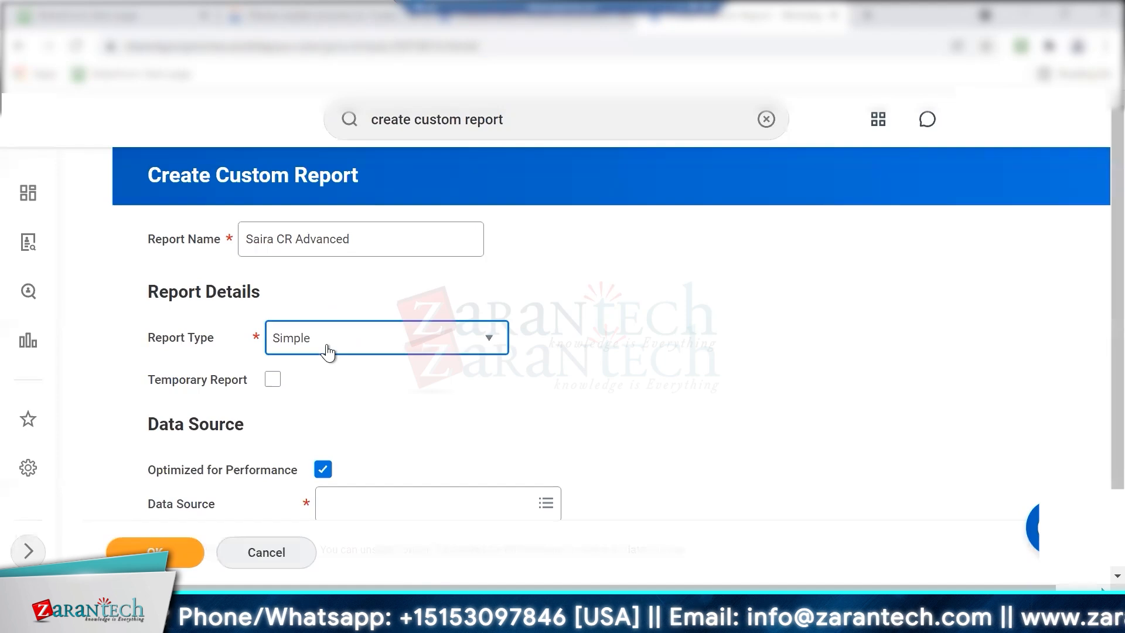
left_click(369, 392)
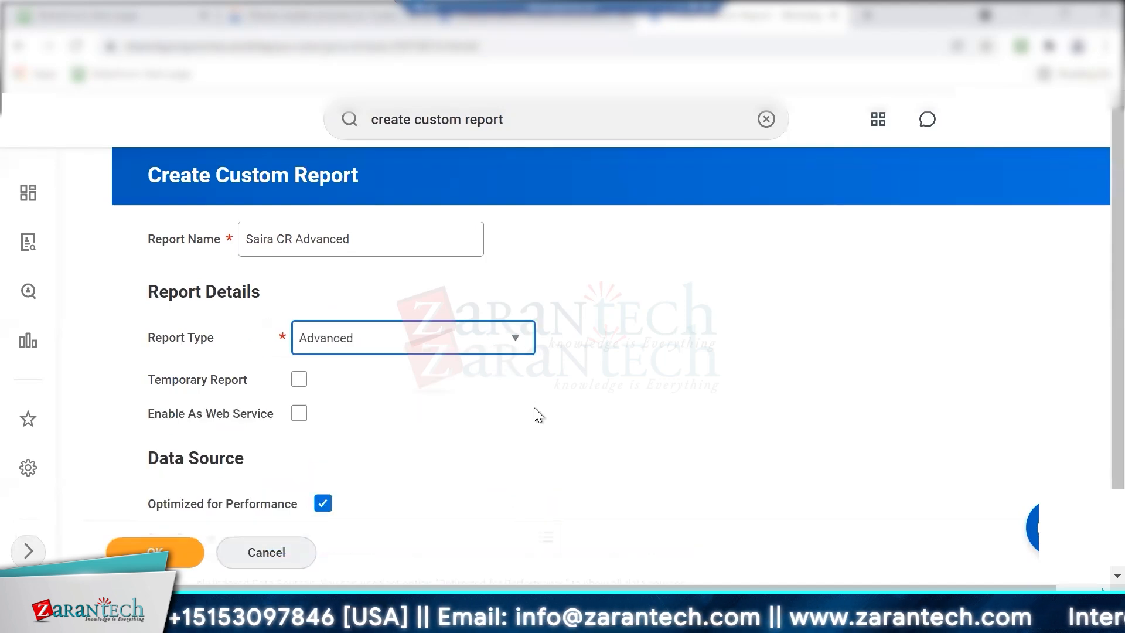
scroll(533, 406, "down", 2)
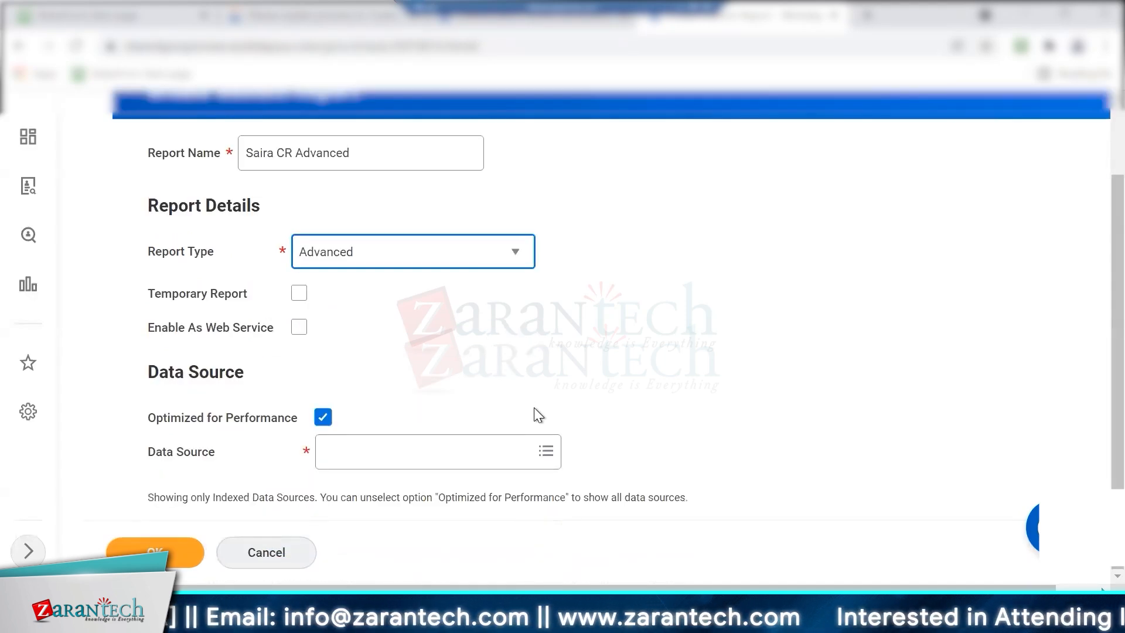
left_click(299, 326)
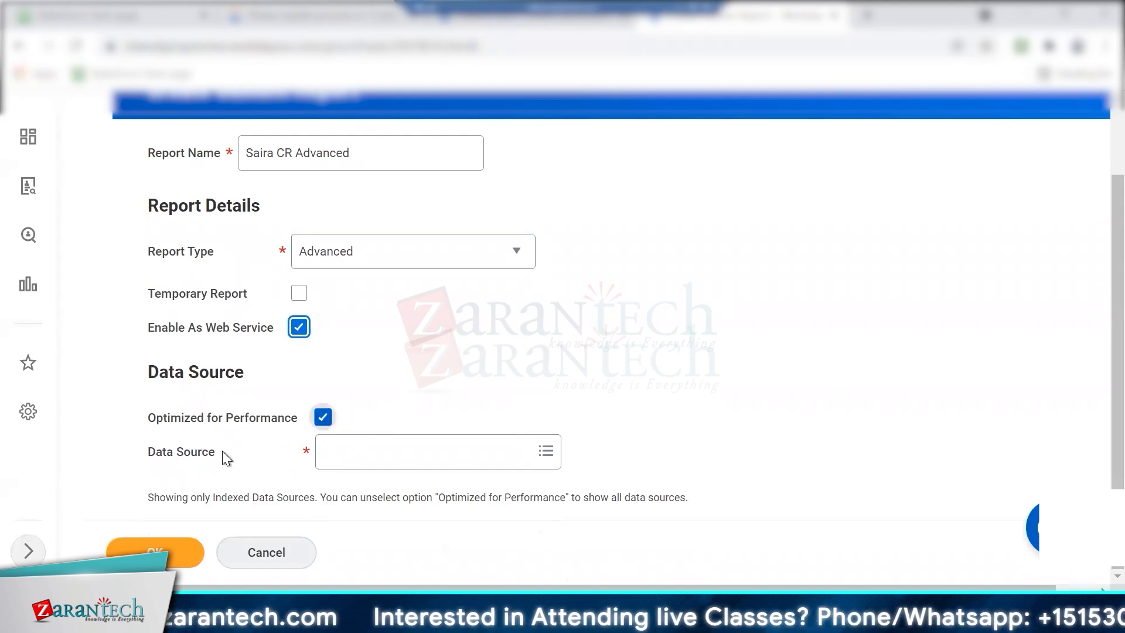
Try to find the All Workers data source by searching the indexed data sources for "all workers" and "worker".
left_click(331, 452)
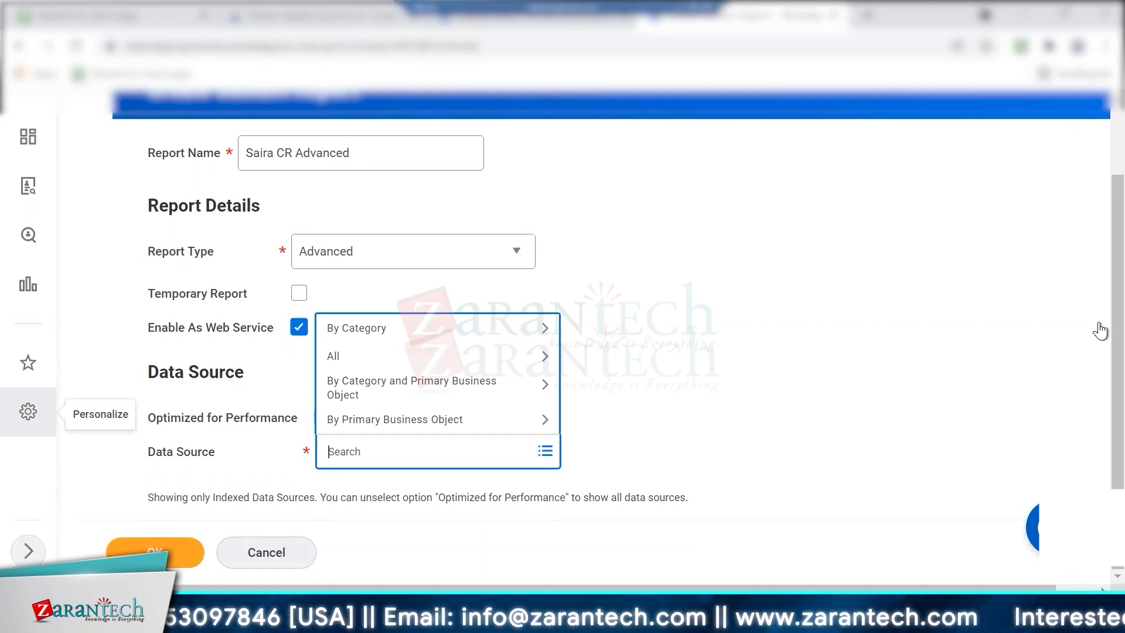
left_click(336, 449)
type("all workers")
key("Return")
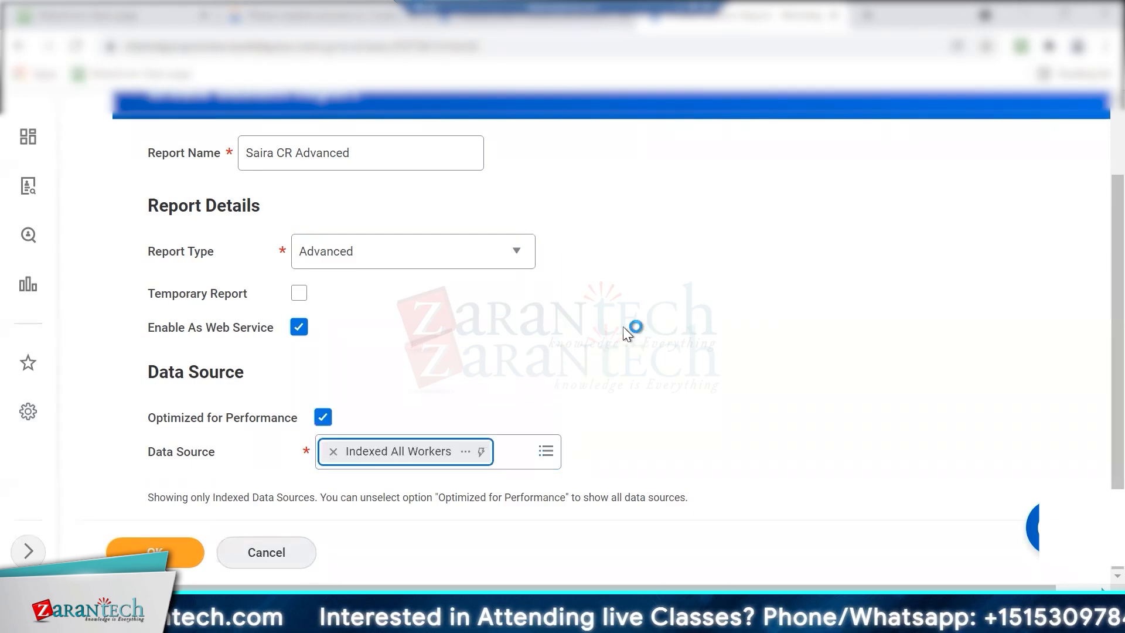
left_click(333, 451)
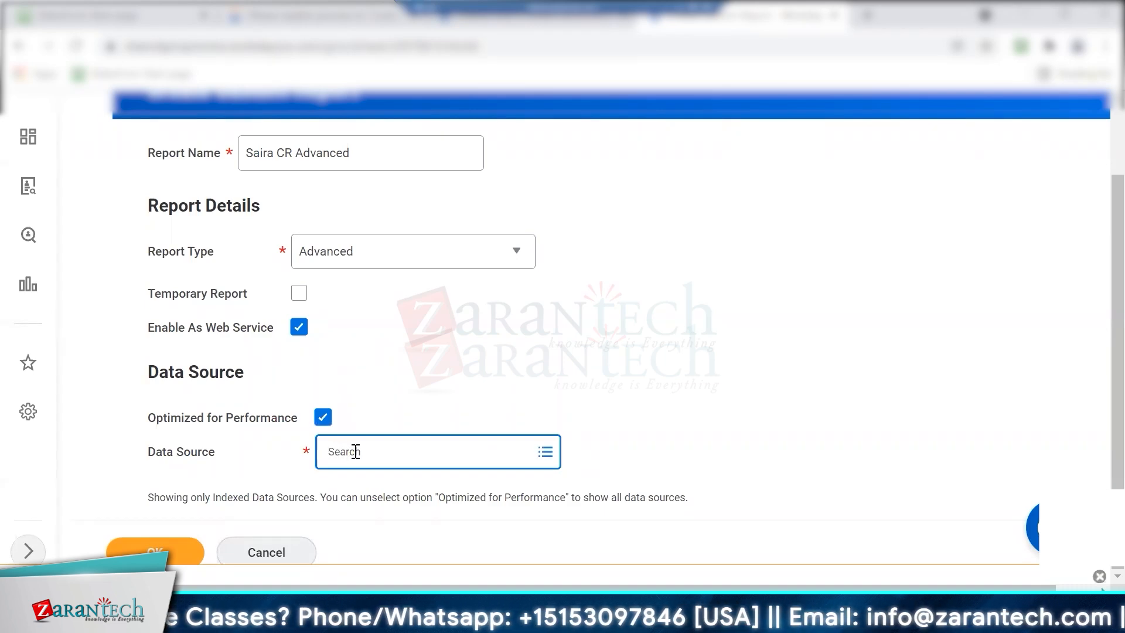
type("worker")
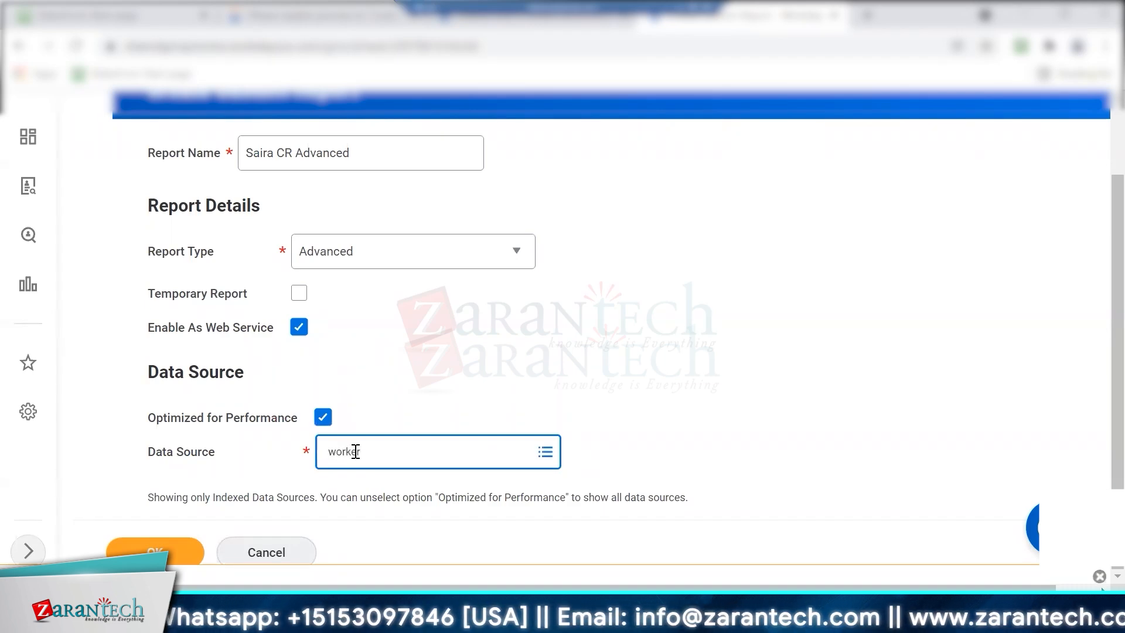
key("Return")
left_click(545, 451)
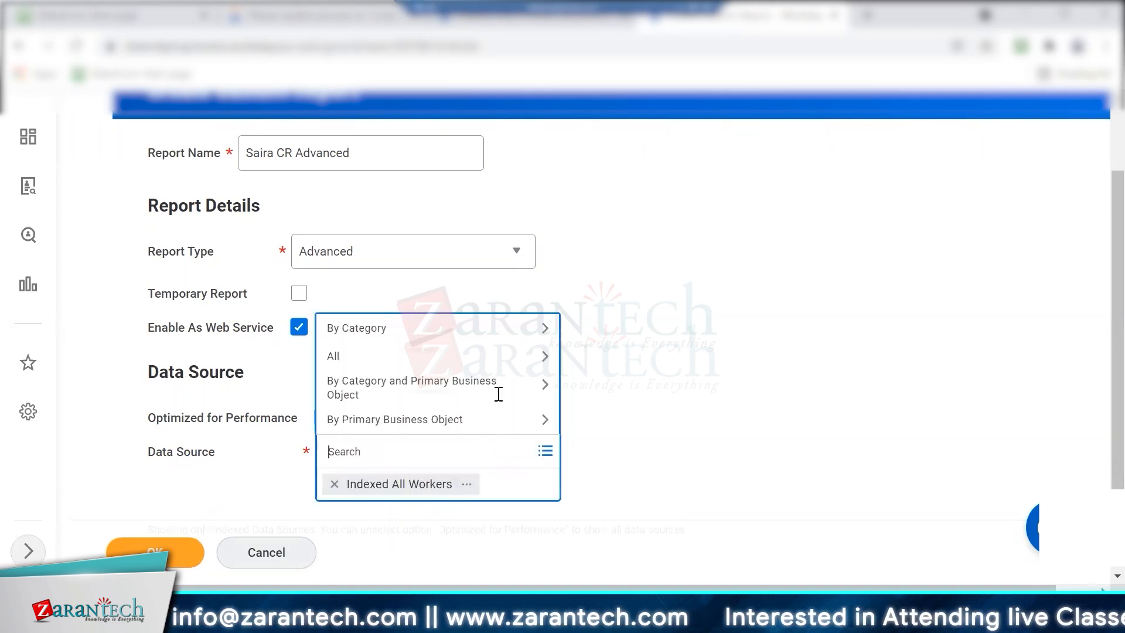
left_click(269, 365)
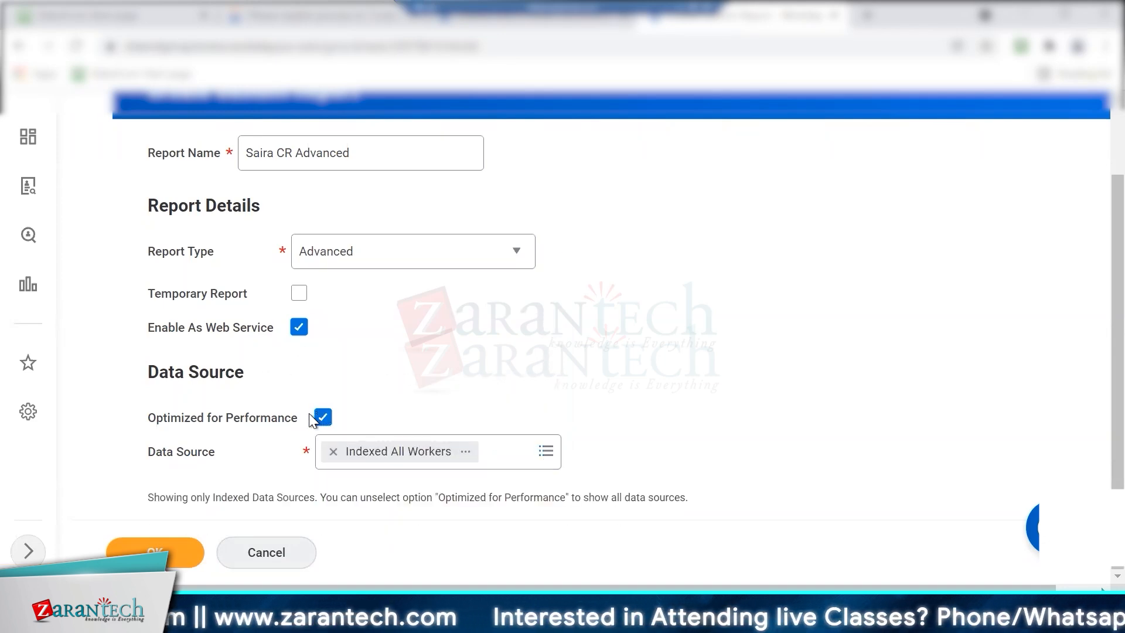
Turn off Optimized for Performance, replace the indexed data source with All Workers and confirm the new report.
left_click(321, 417)
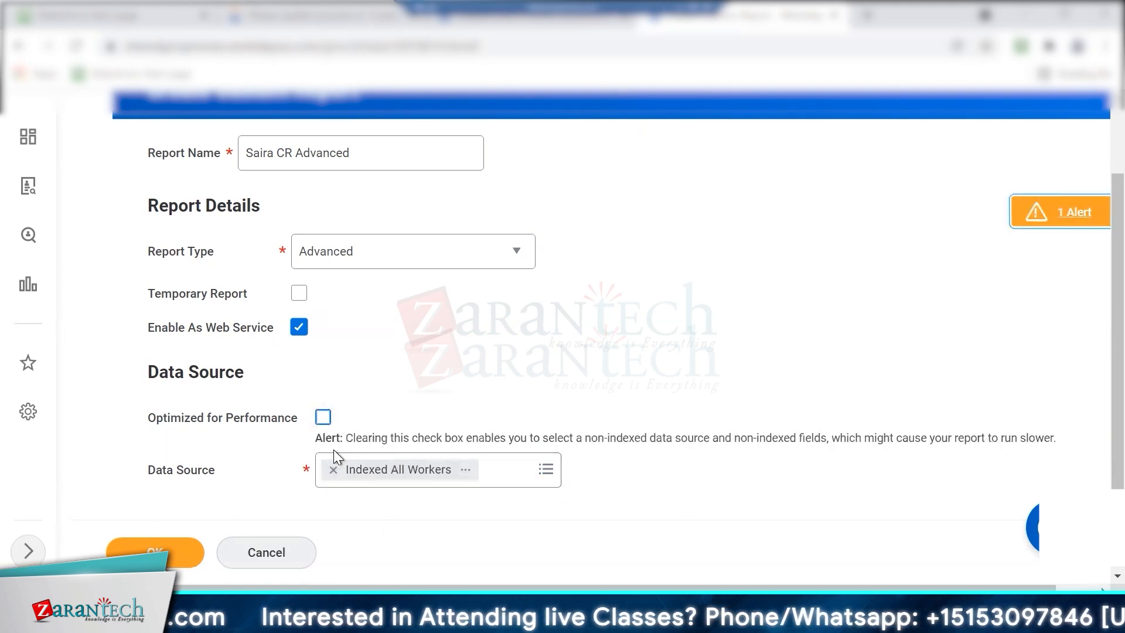
left_click(332, 469)
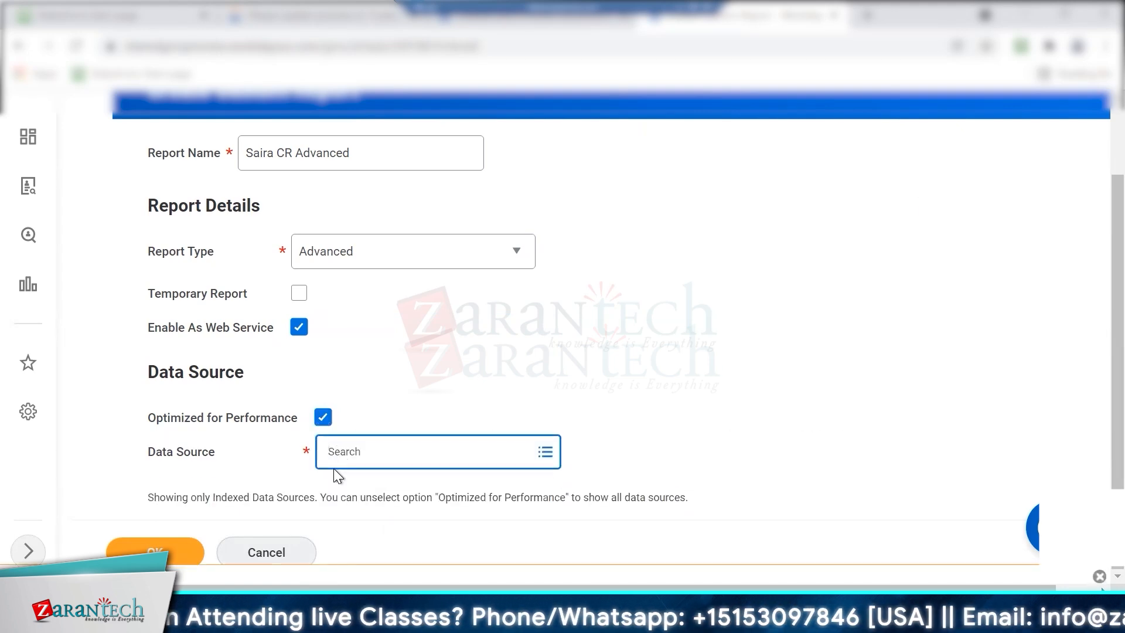
left_click(322, 417)
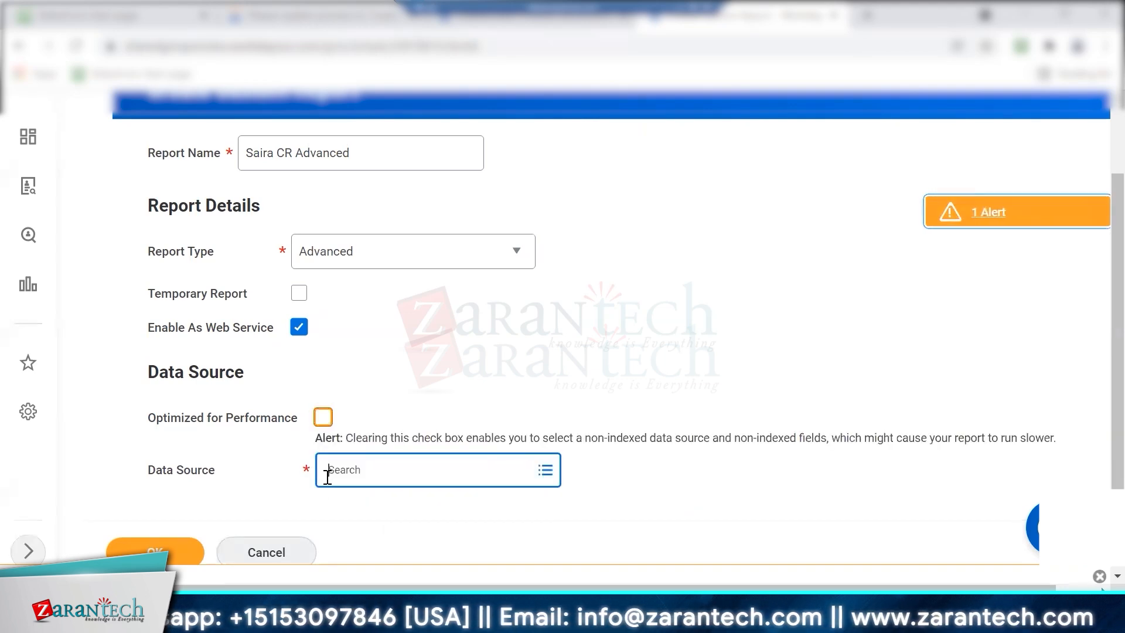
left_click(327, 476)
type("all workers")
key("Return")
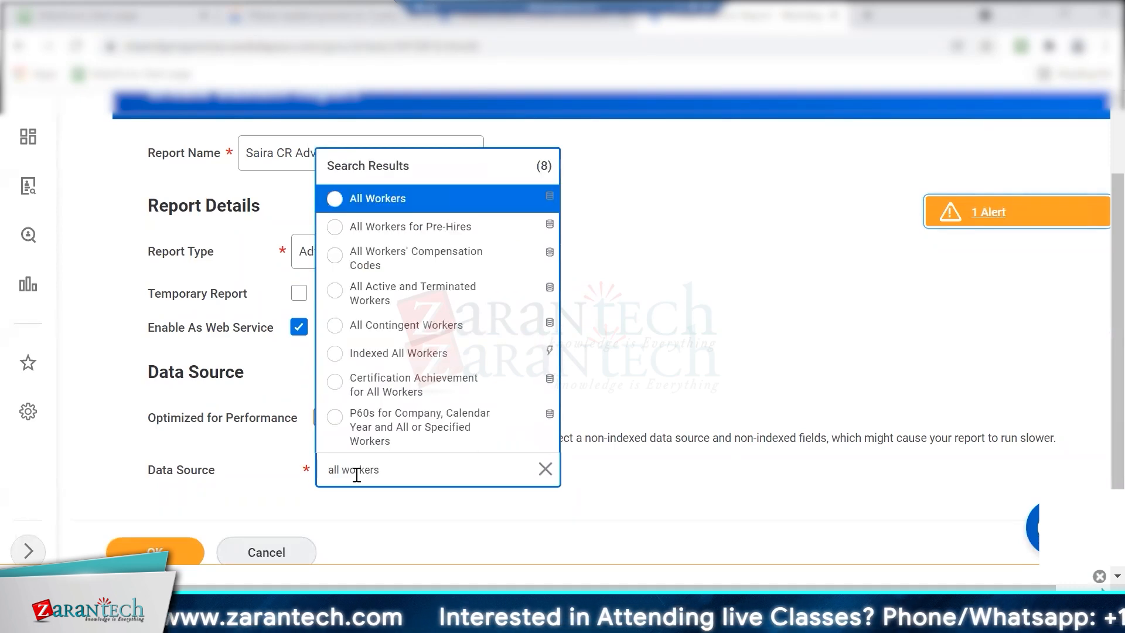
left_click(334, 198)
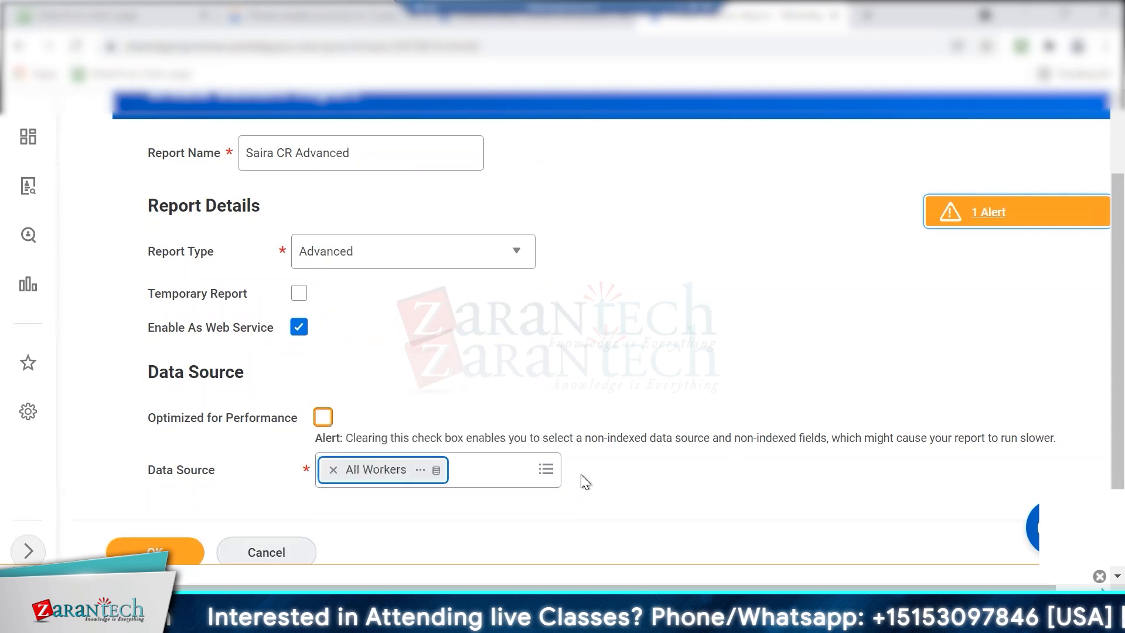
left_click_drag(1112, 328, 1113, 420)
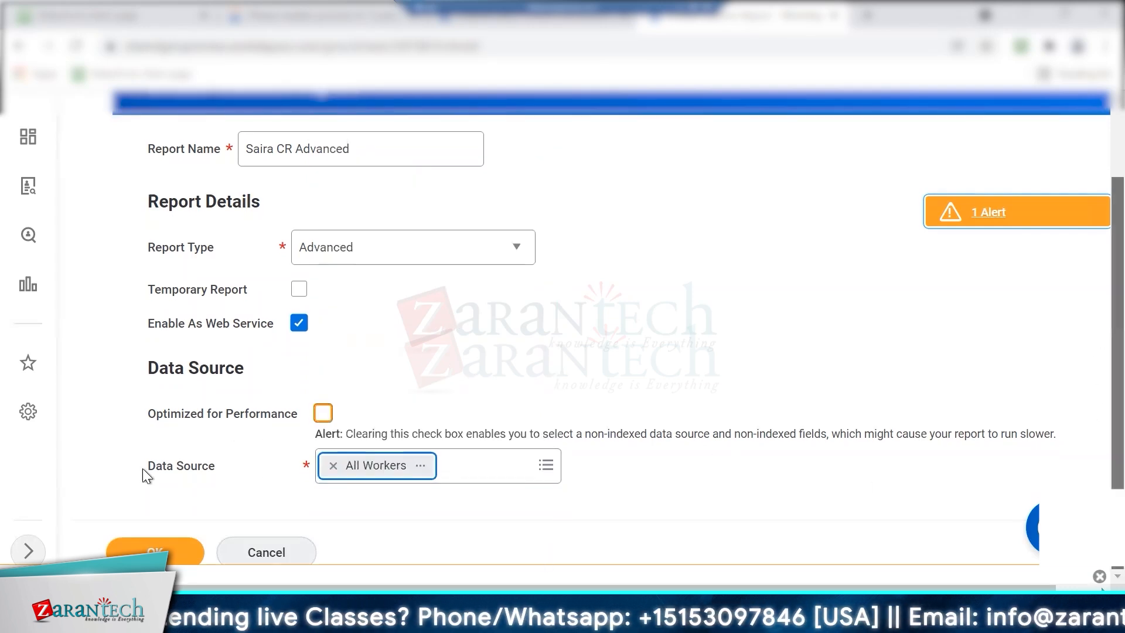
left_click(169, 551)
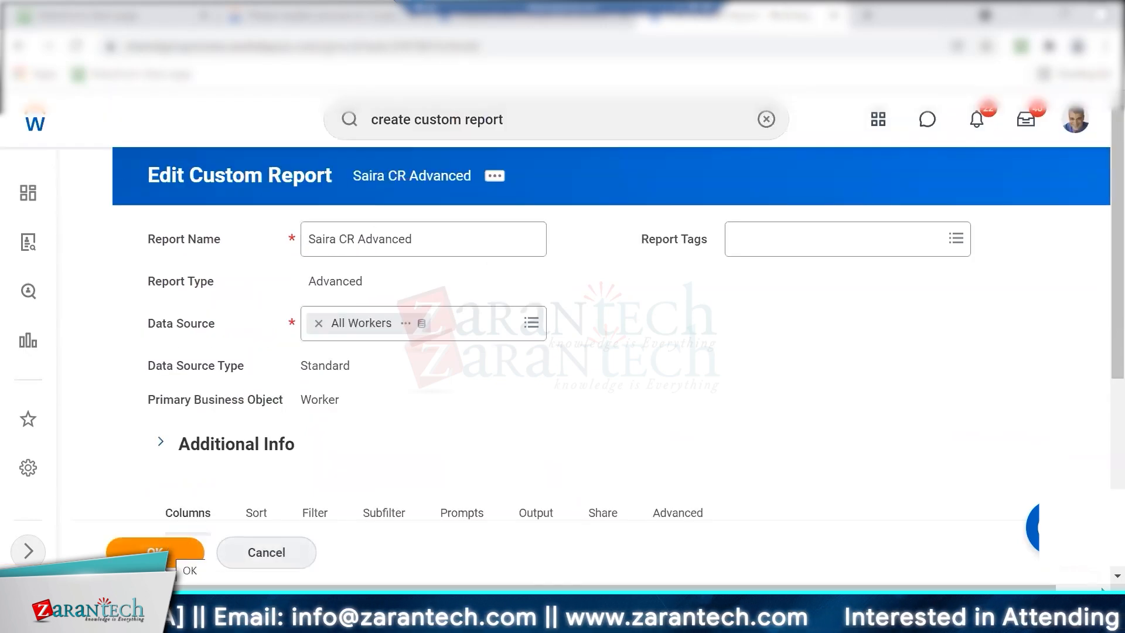
Duplicate the report's browser tab, search there by the author's first name and run the existing simple report.
scroll(1091, 272, "down", 4)
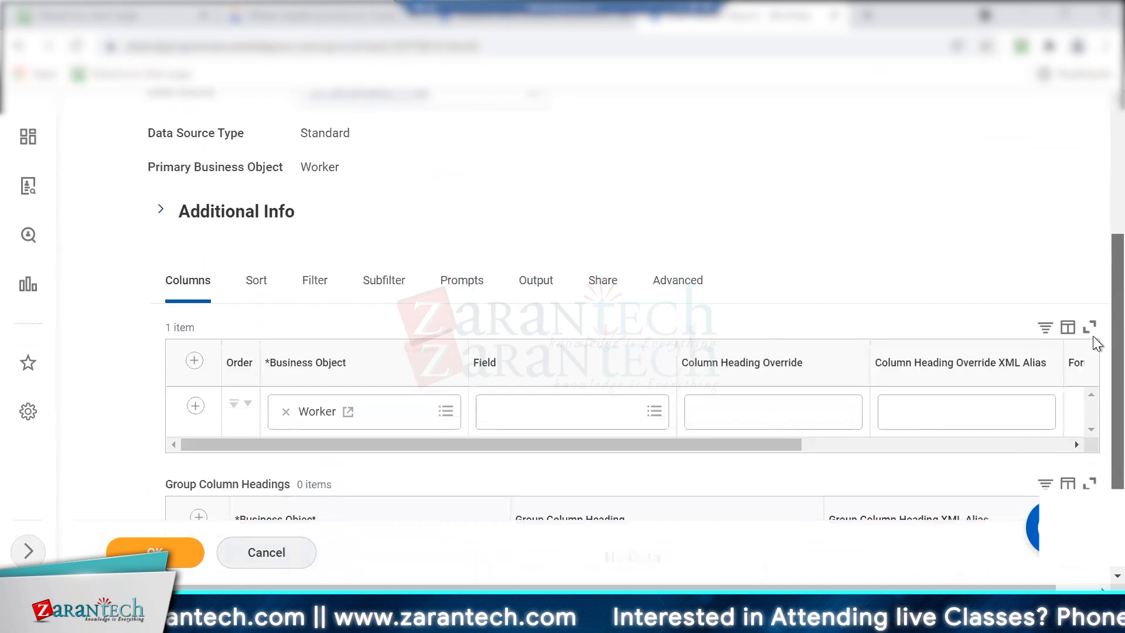
scroll(1092, 331, "down", 2)
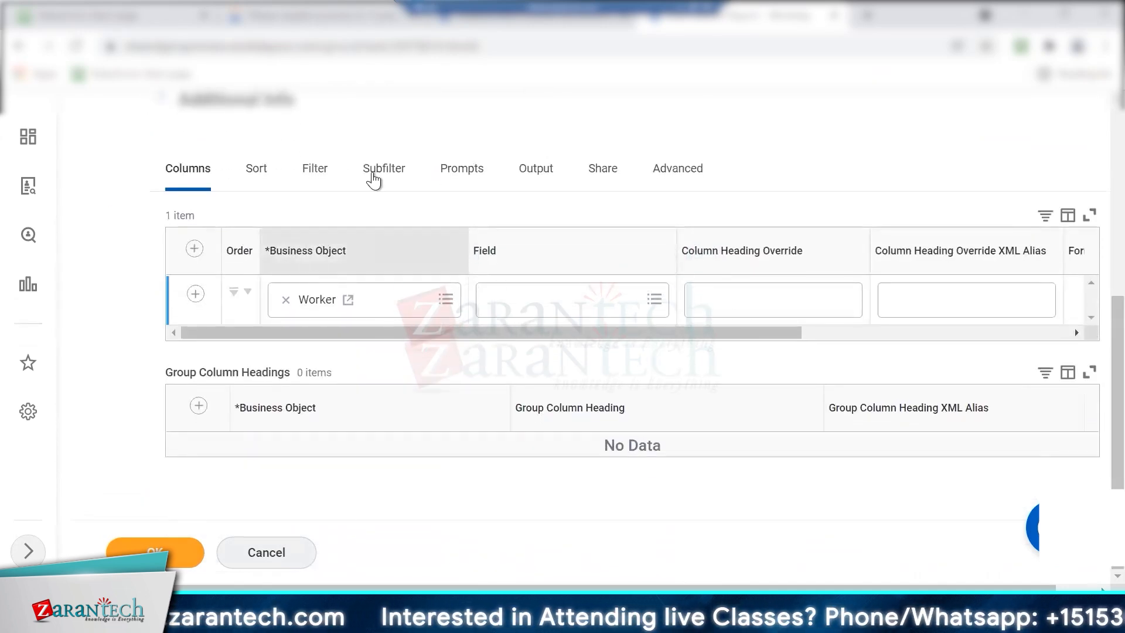
right_click(764, 16)
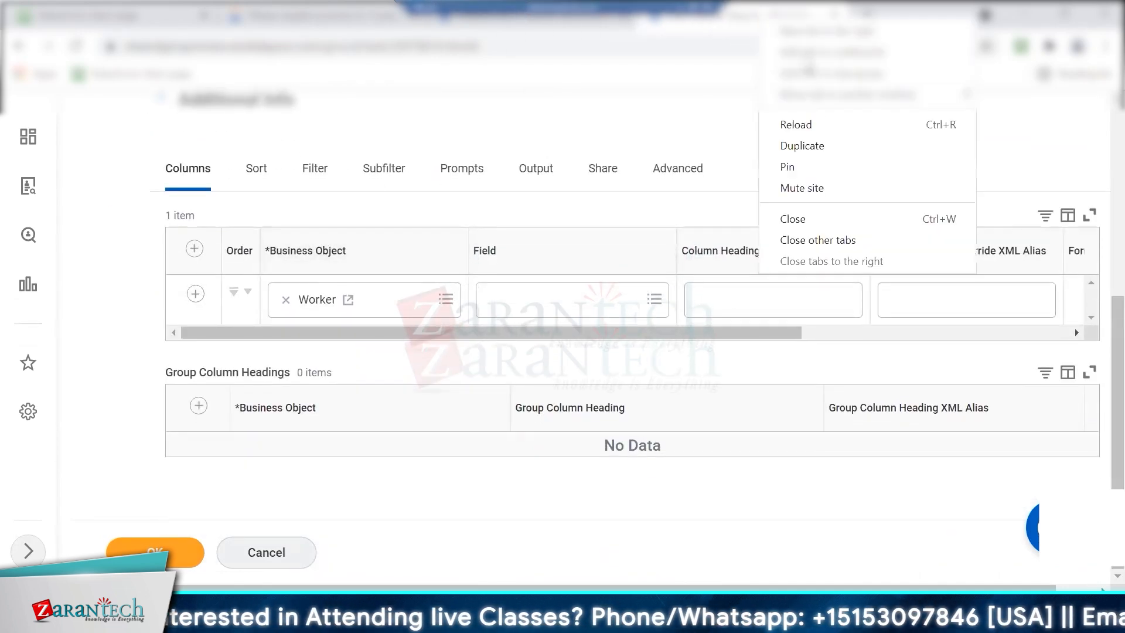
left_click(806, 146)
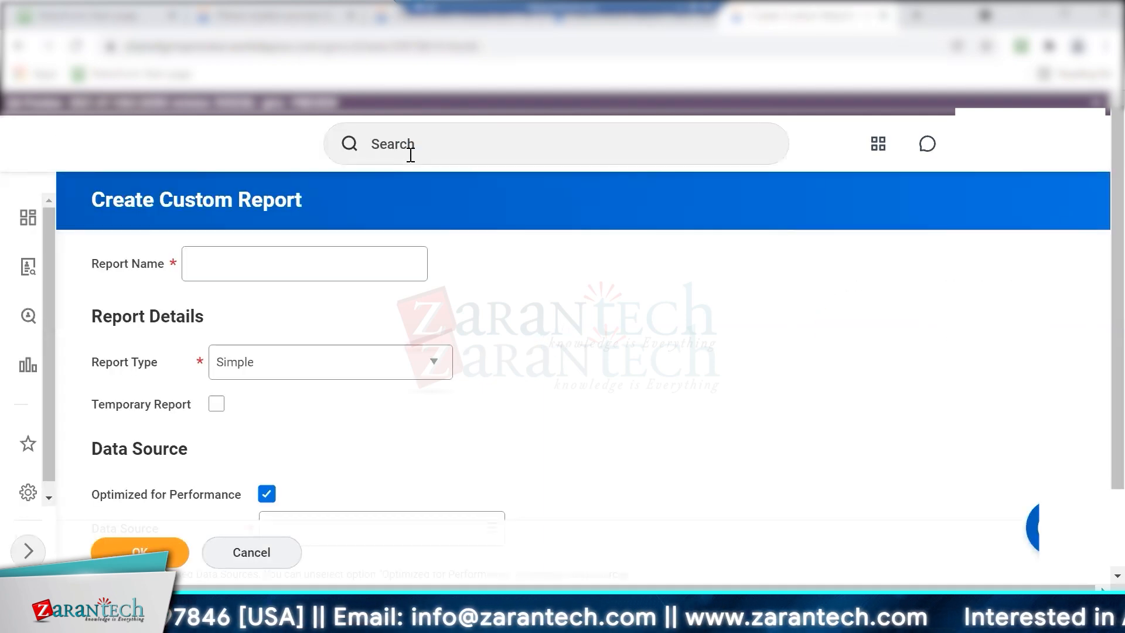
left_click(398, 150)
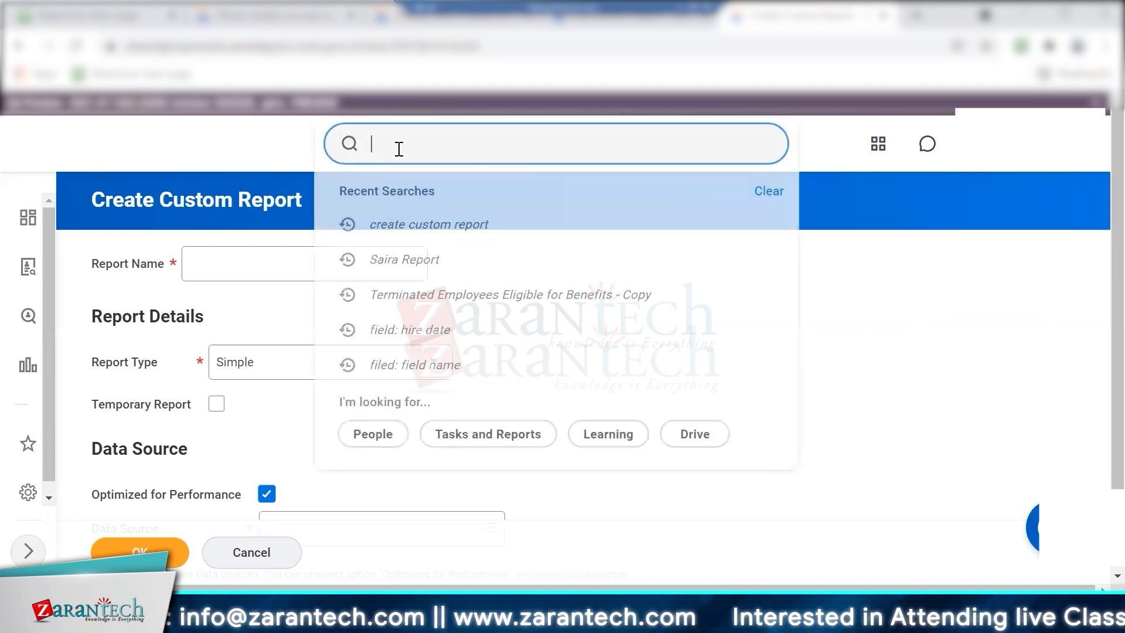
type("sa")
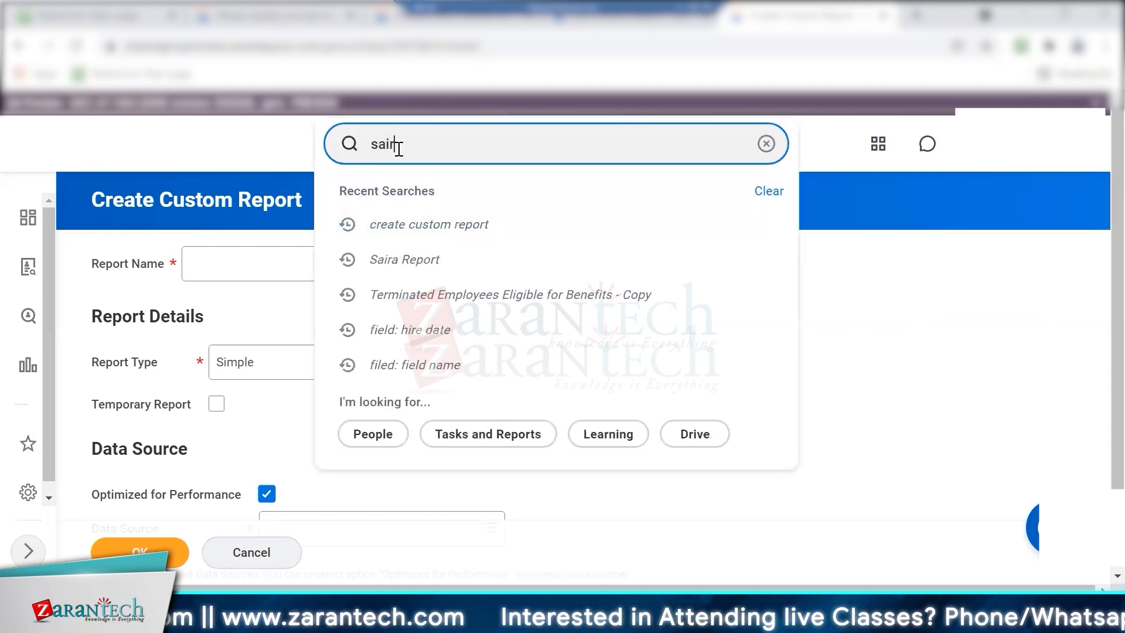
type("ira")
key("Return")
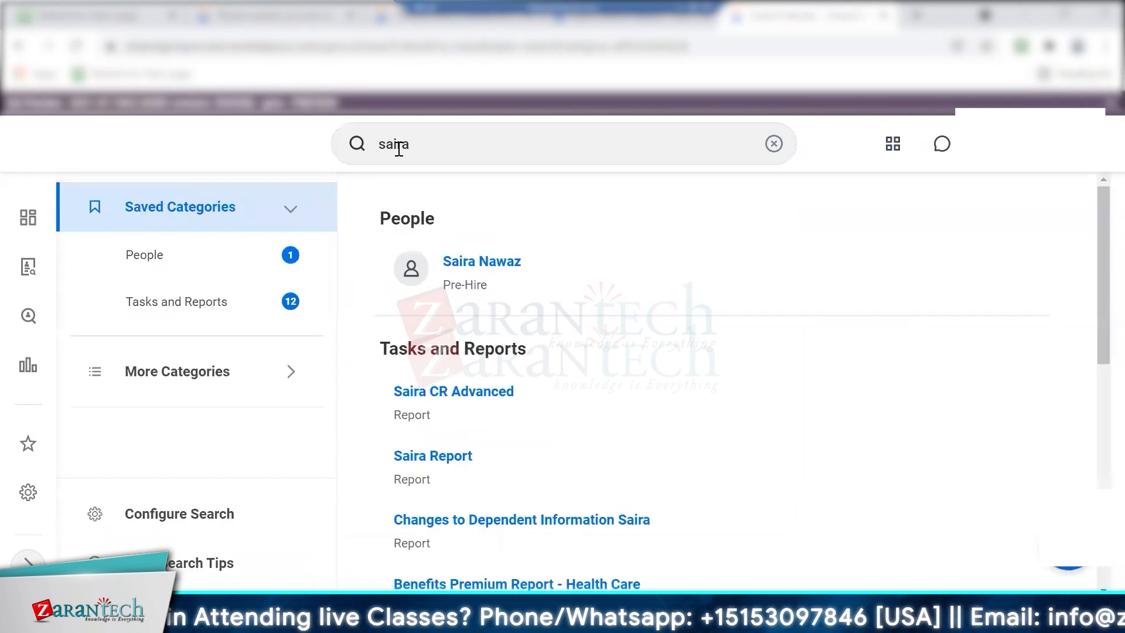
left_click(448, 456)
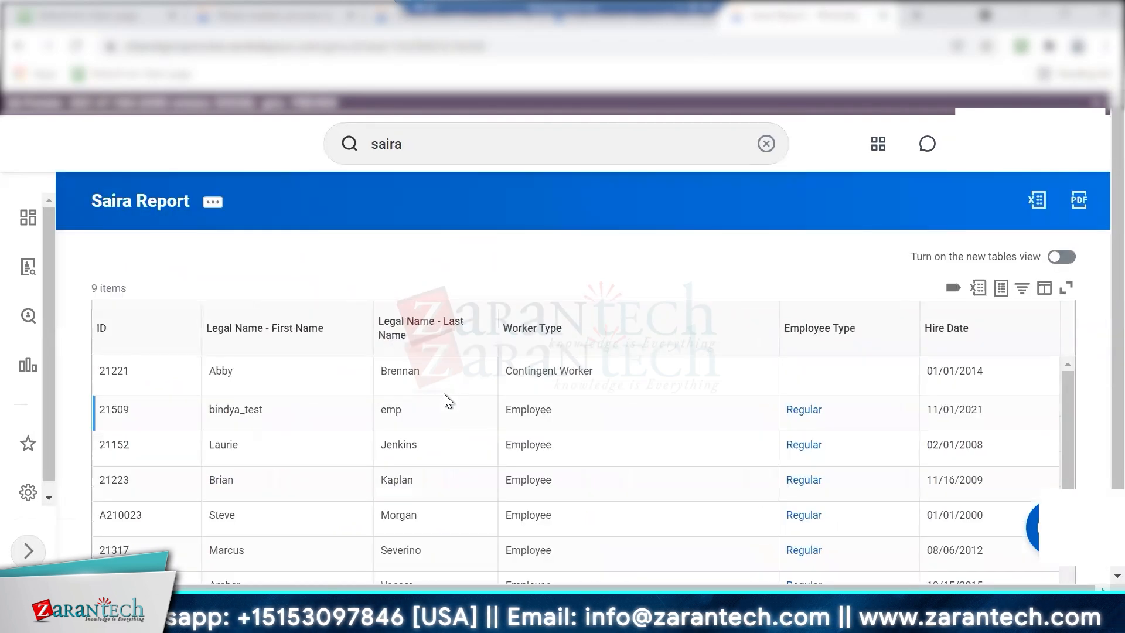
Open the simple report for editing and review its data source and column fields.
left_click(211, 203)
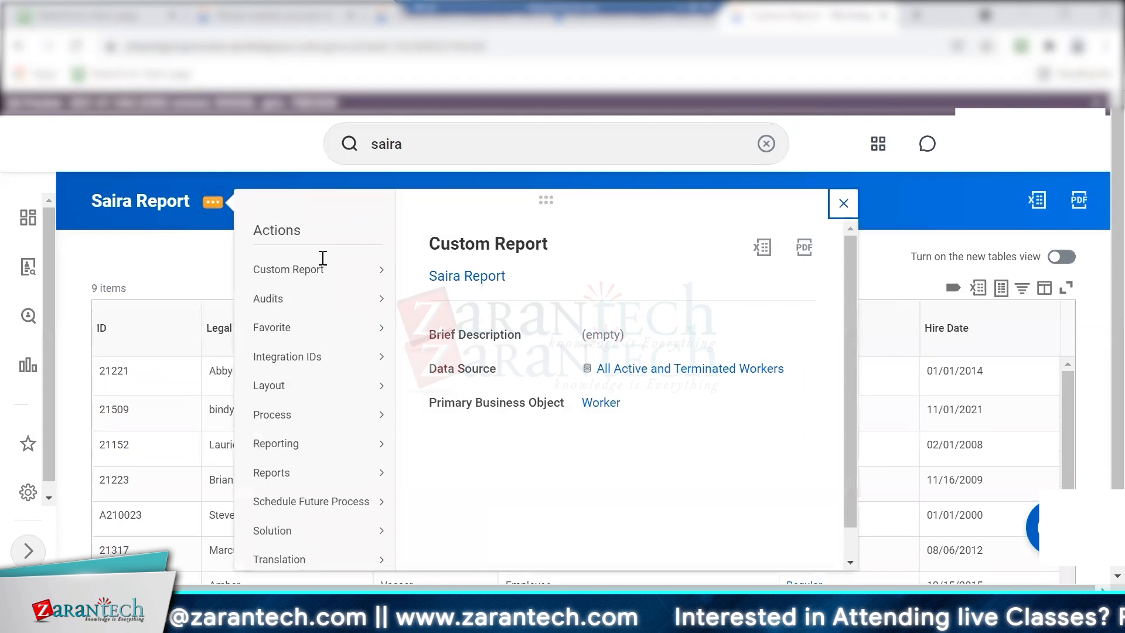
mouse_move(365, 271)
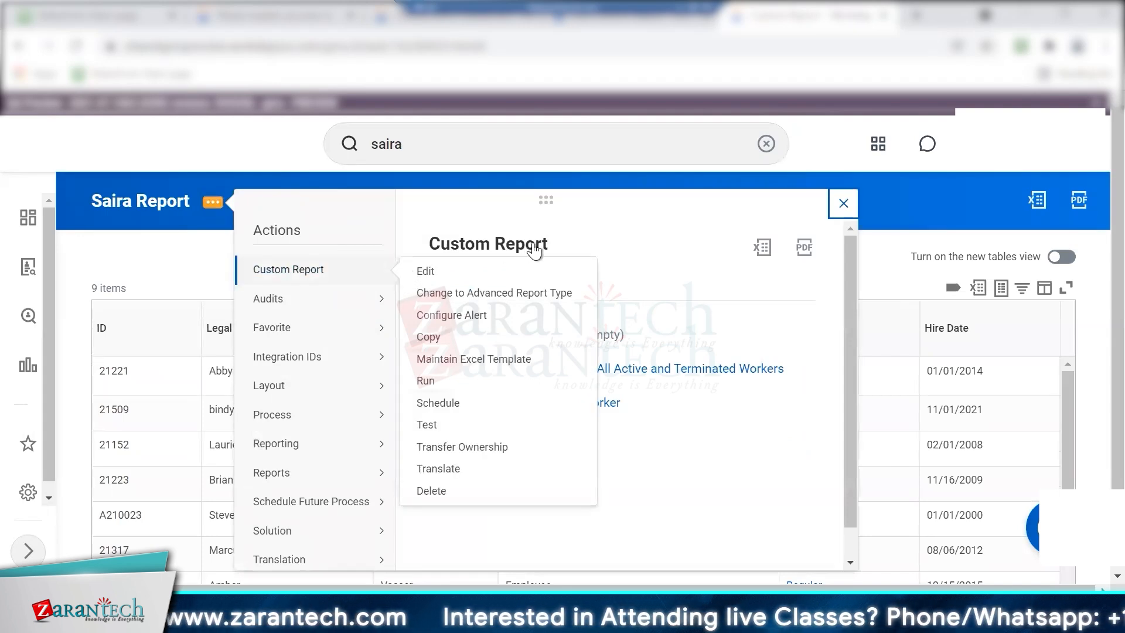
left_click(448, 272)
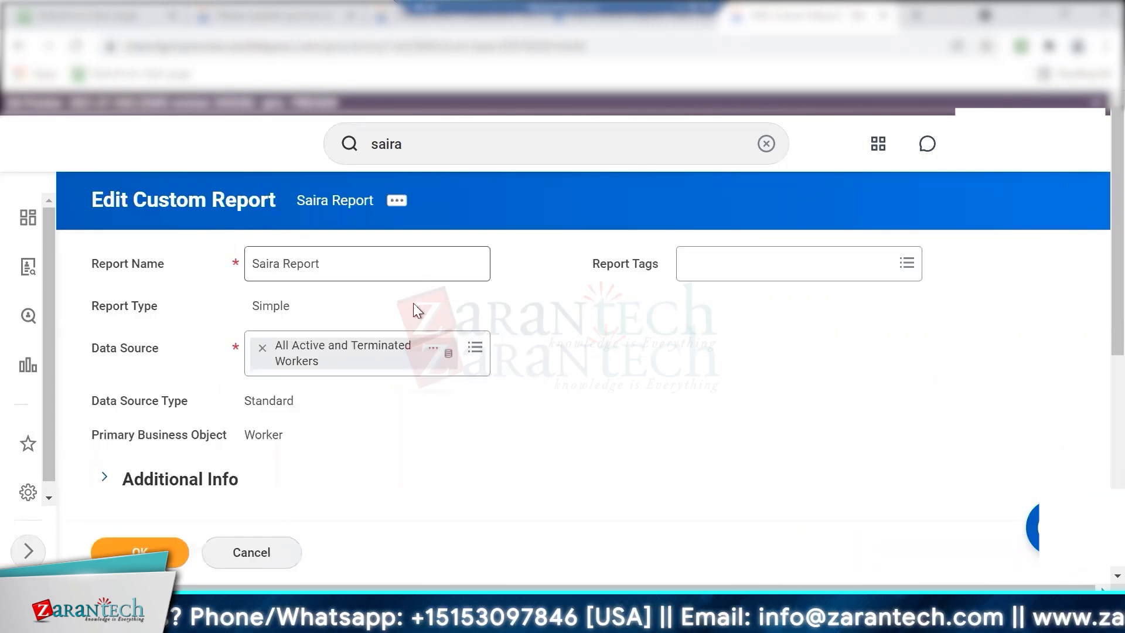
scroll(413, 303, "down", 7)
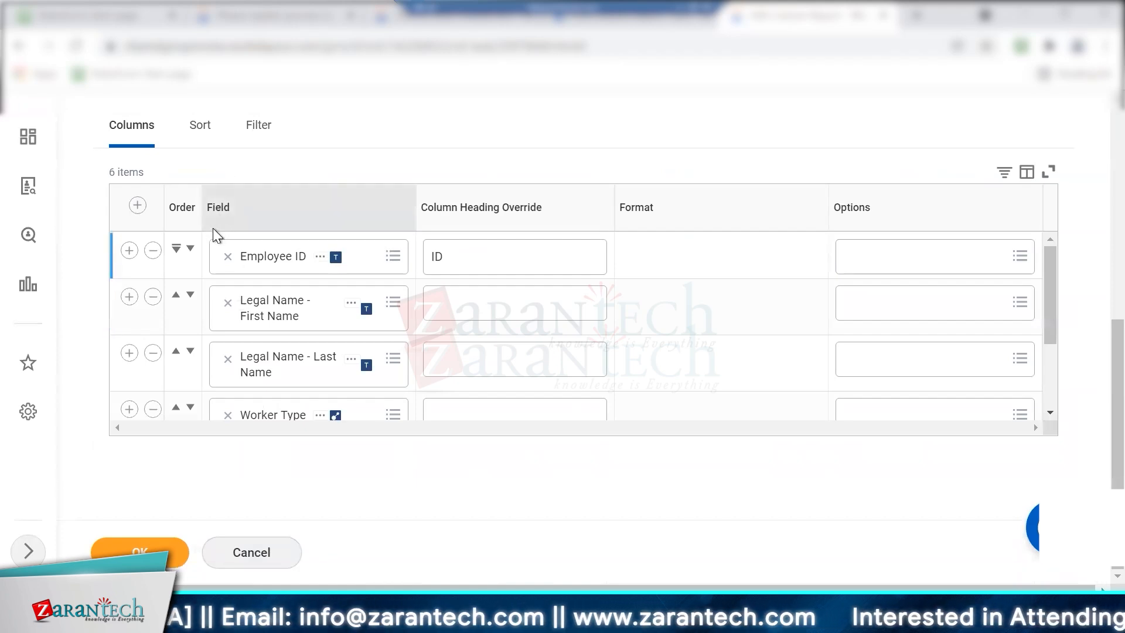
scroll(212, 227, "up", 4)
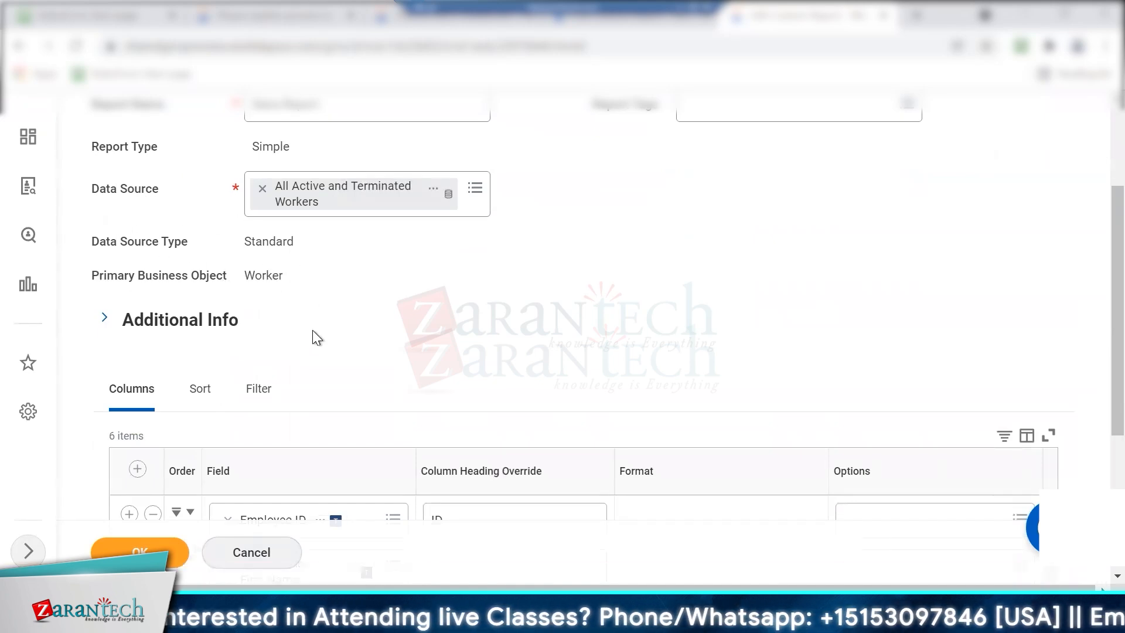
scroll(297, 342, "down", 4)
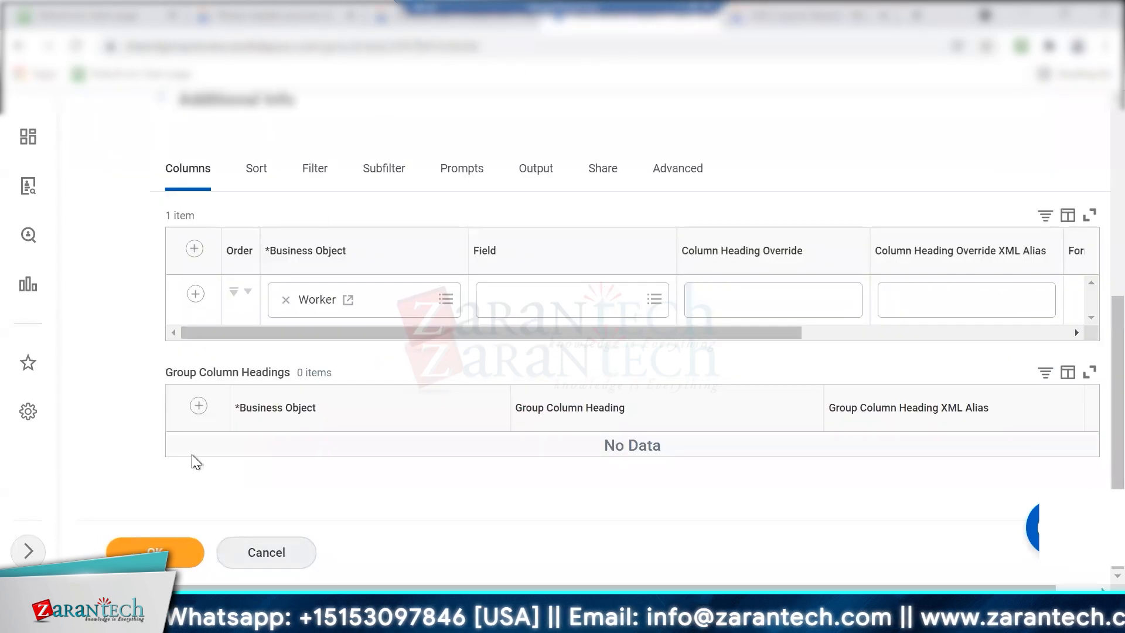
In the advanced report, set the first Worker column's field to Employee ID.
left_click(532, 303)
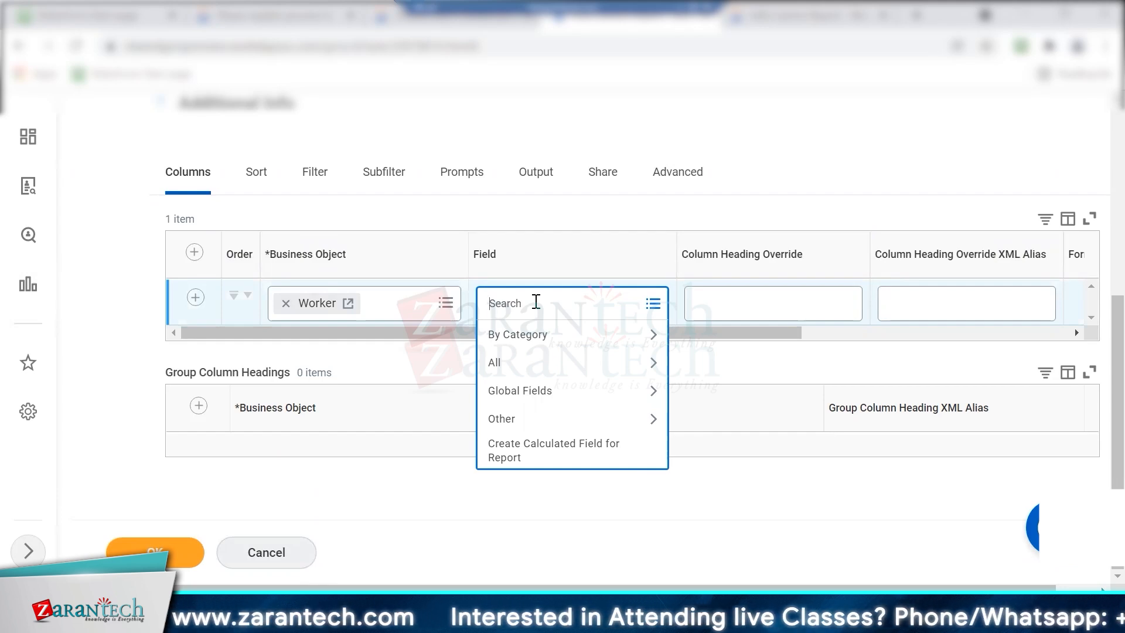
type("employee ID")
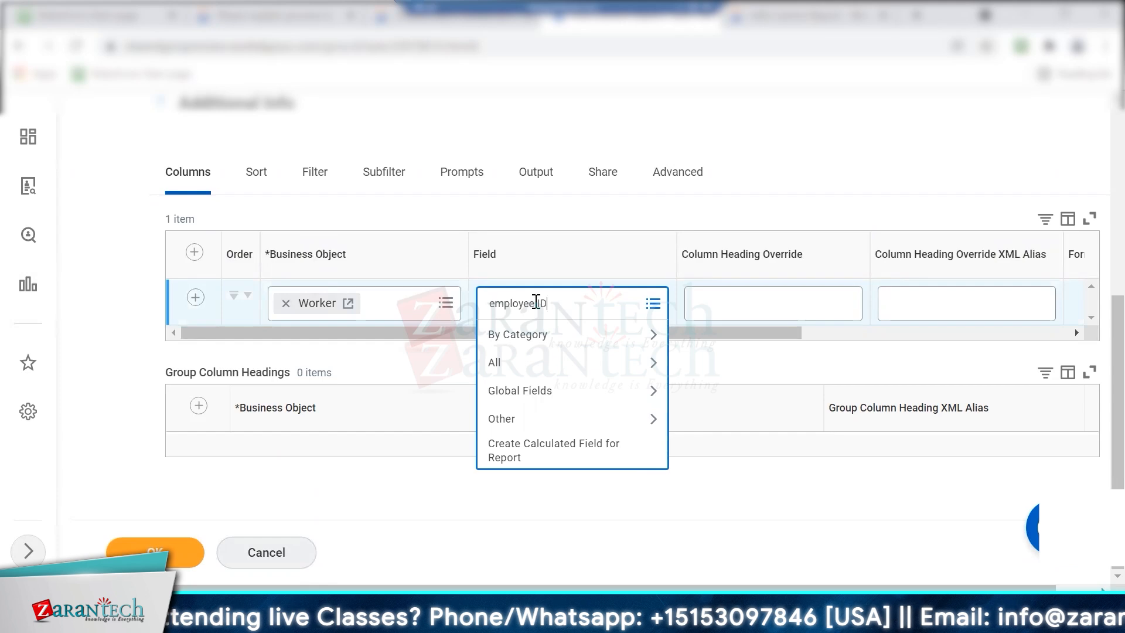
key("Return")
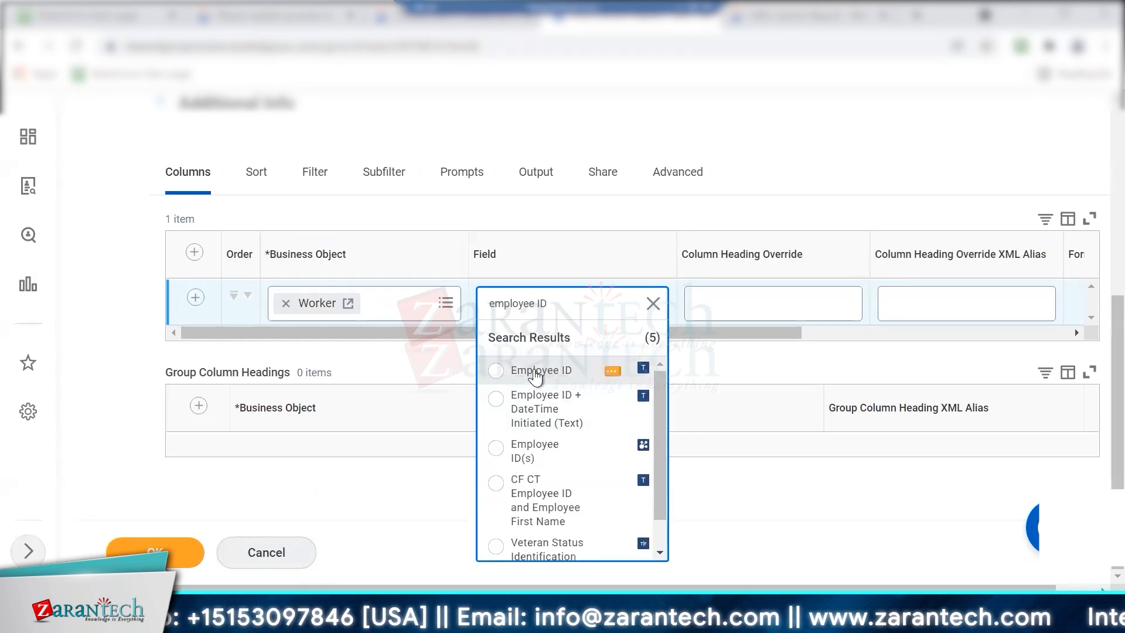
left_click(530, 368)
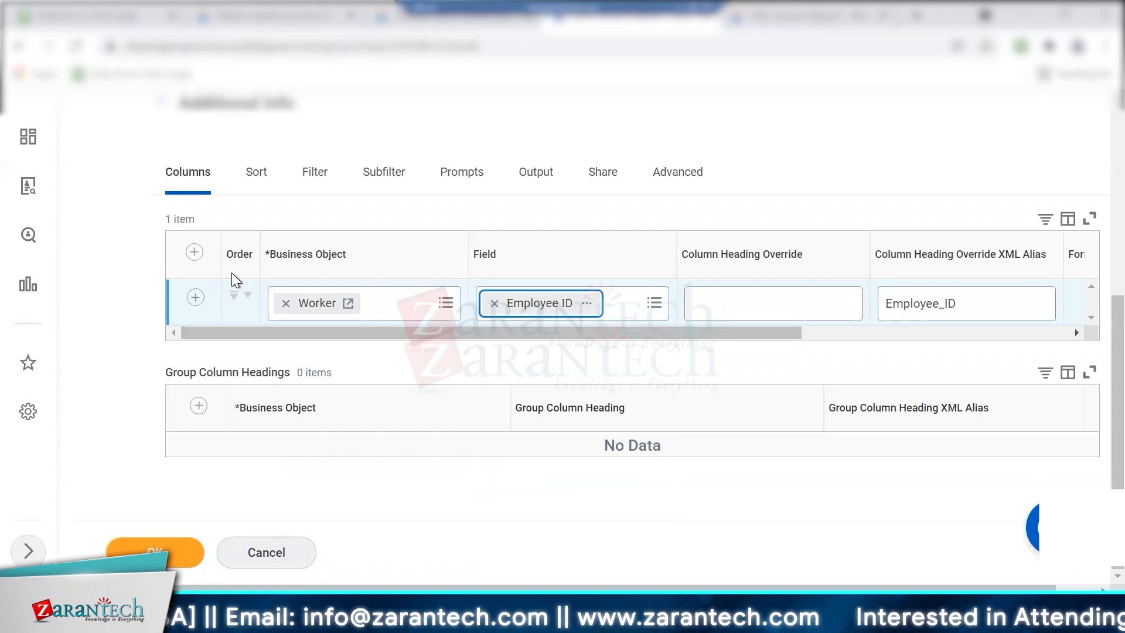
Add Worker columns with the fields Legal First Name and Legal Last Name, plus an empty fourth Worker row.
left_click(197, 298)
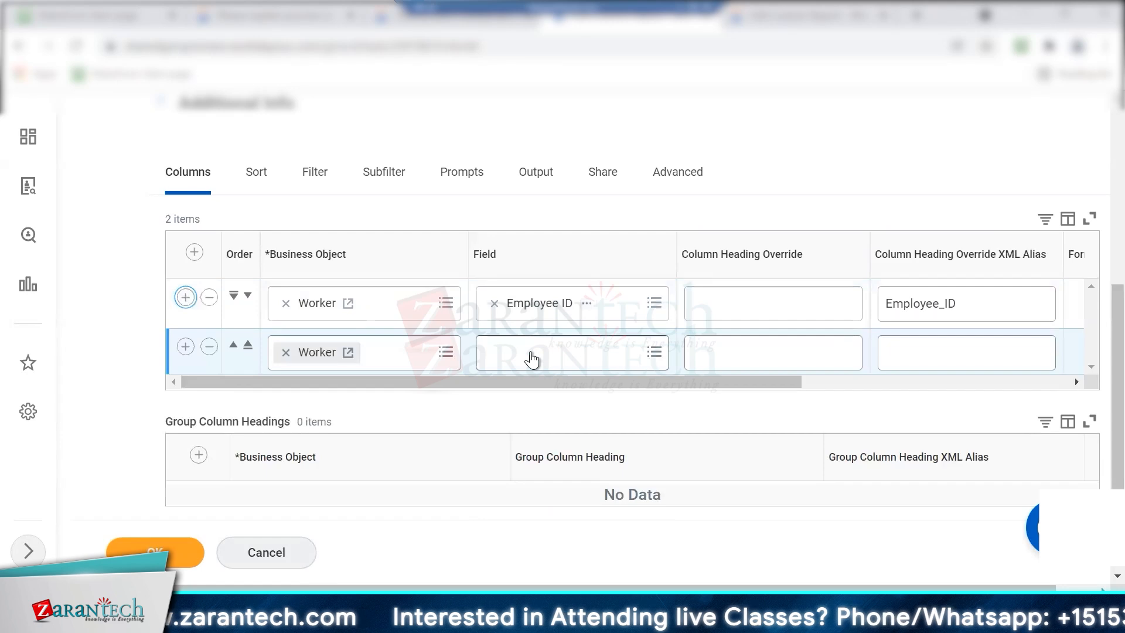
left_click(531, 352)
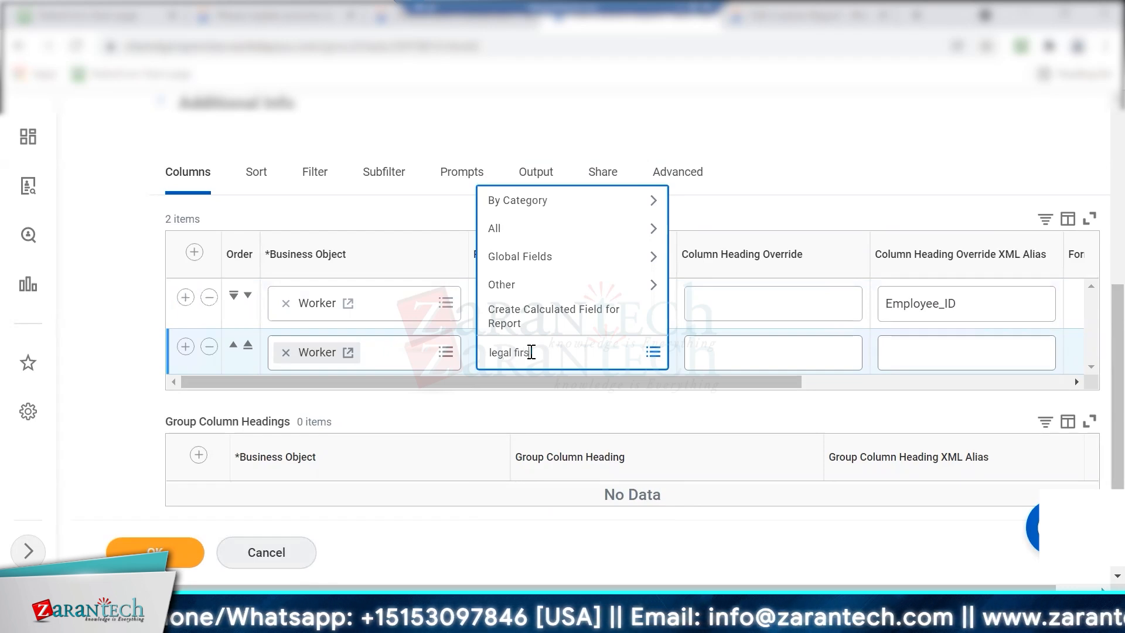
key("Return")
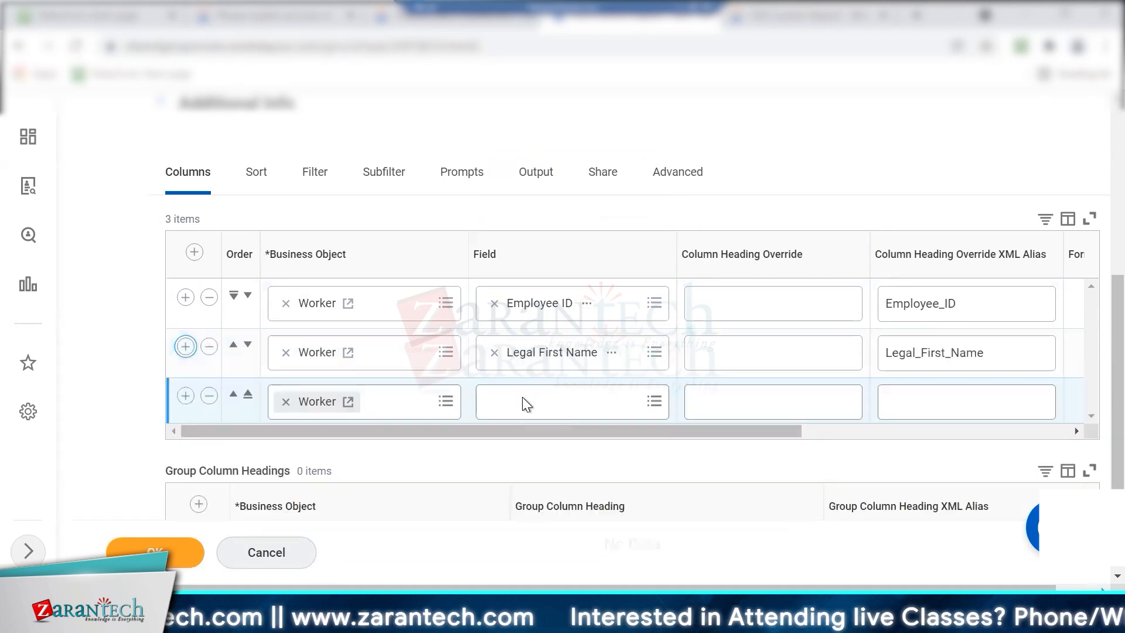
left_click(522, 398)
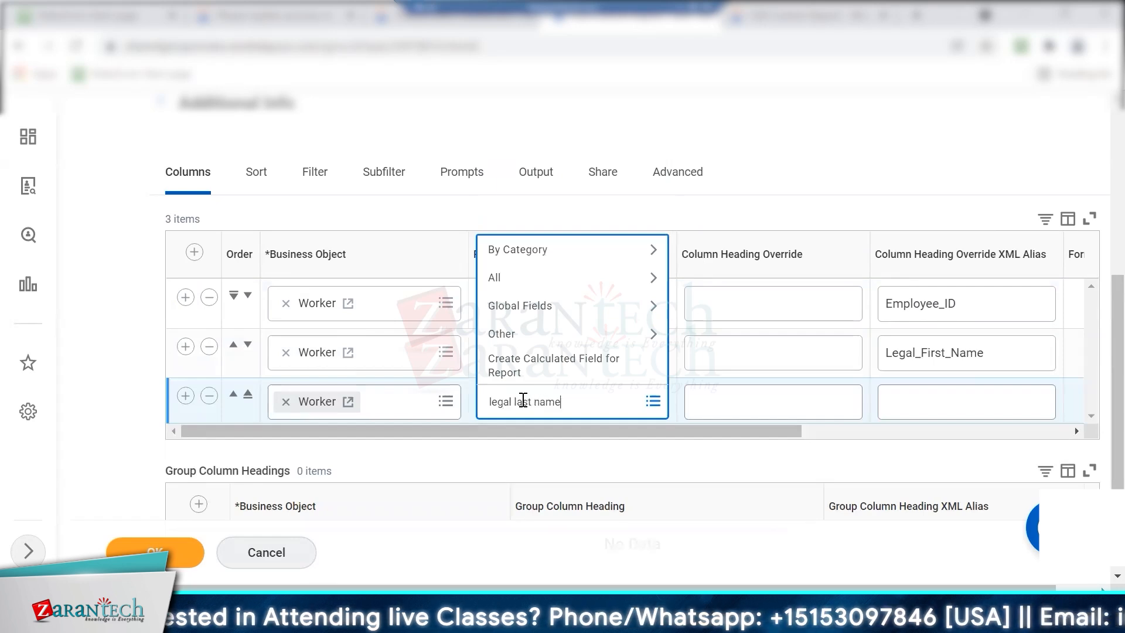
key("Return")
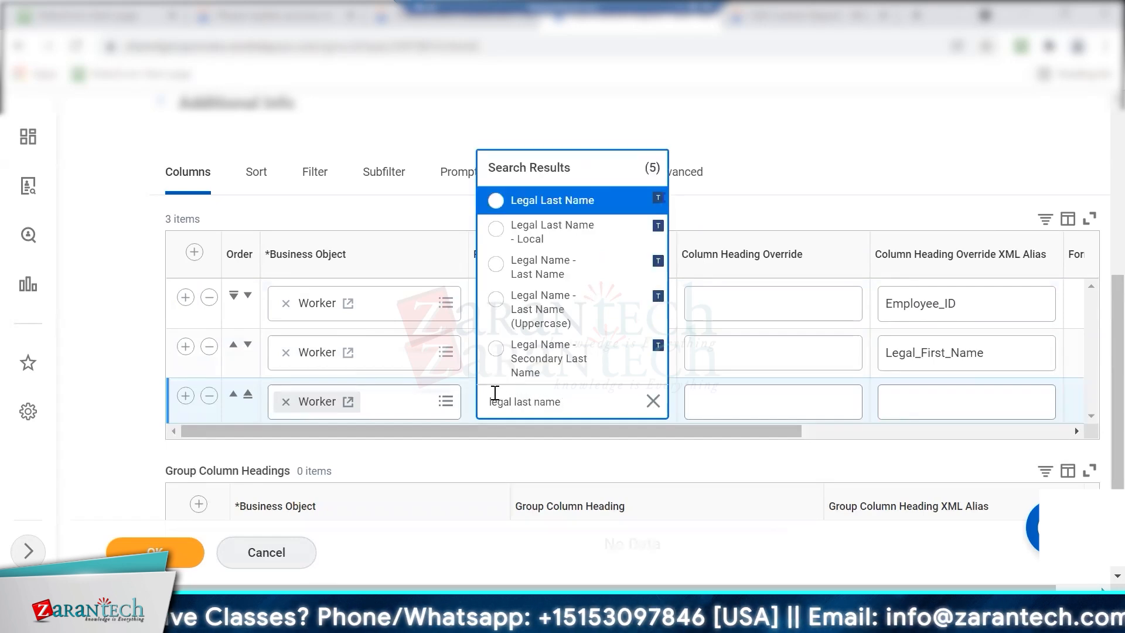
left_click(495, 202)
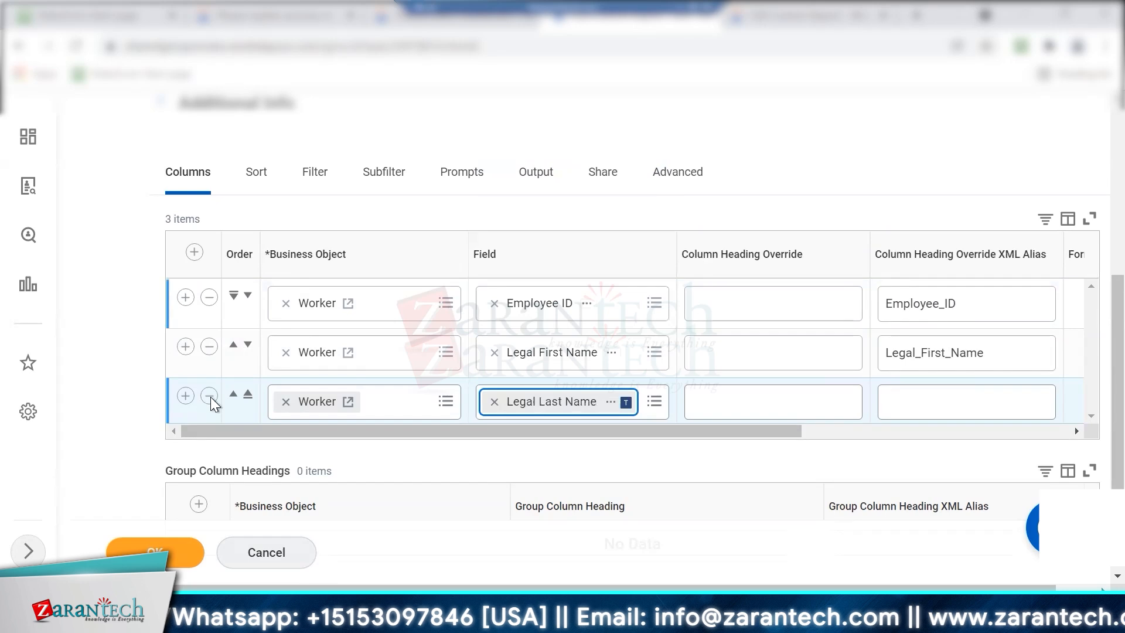
left_click(184, 397)
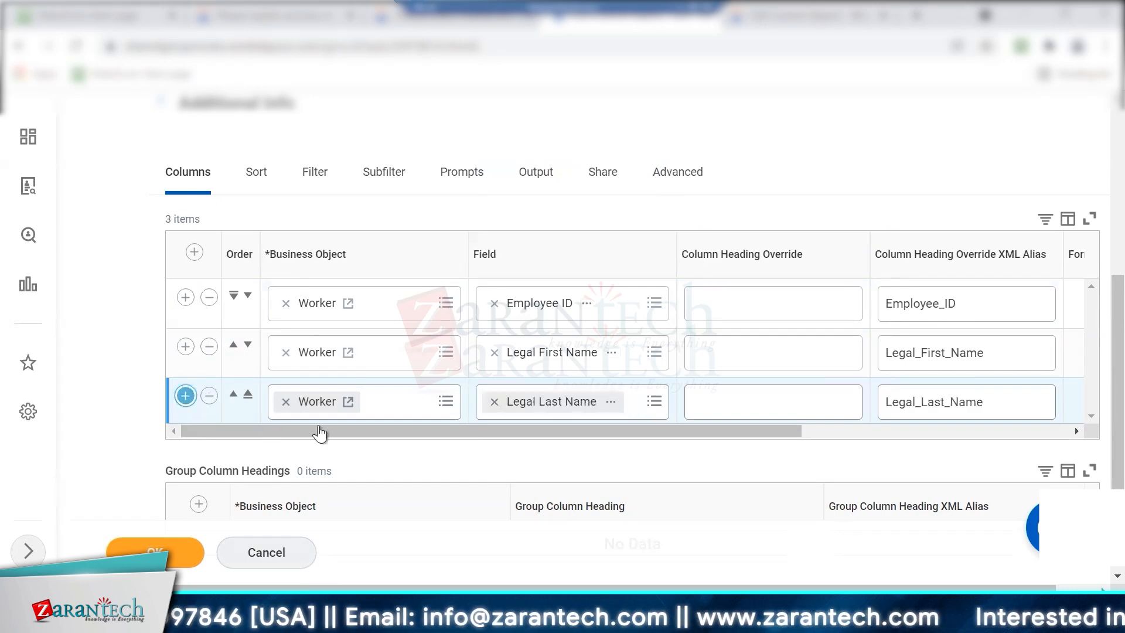
left_click(529, 453)
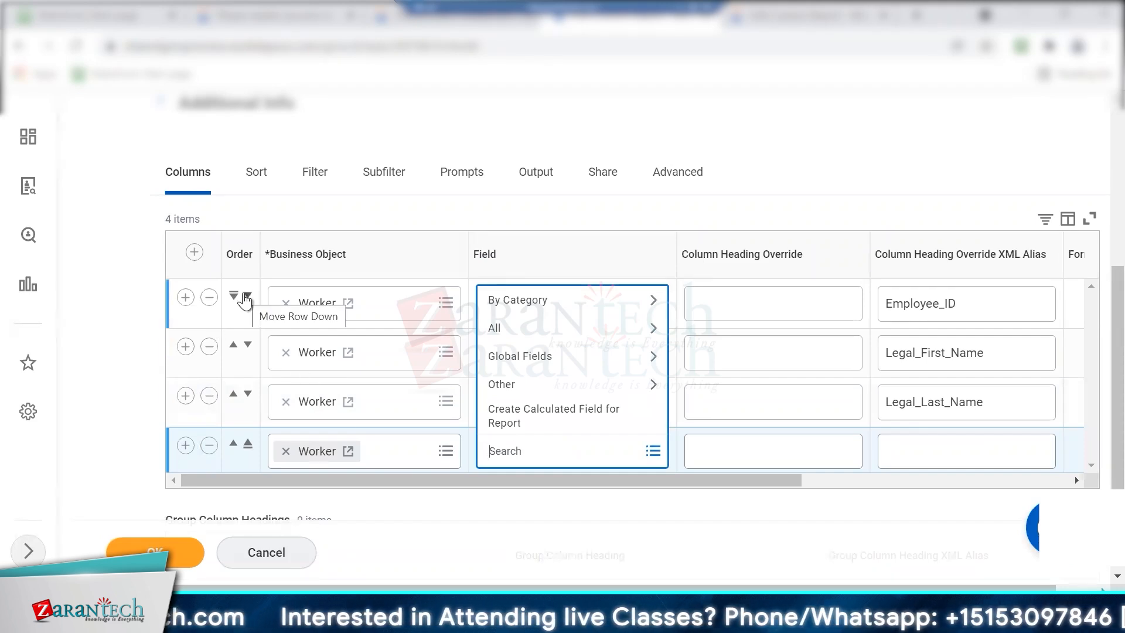
Try reordering the columns: move Legal First Name up one row and back, and the empty row to first place and back to last.
left_click(234, 345)
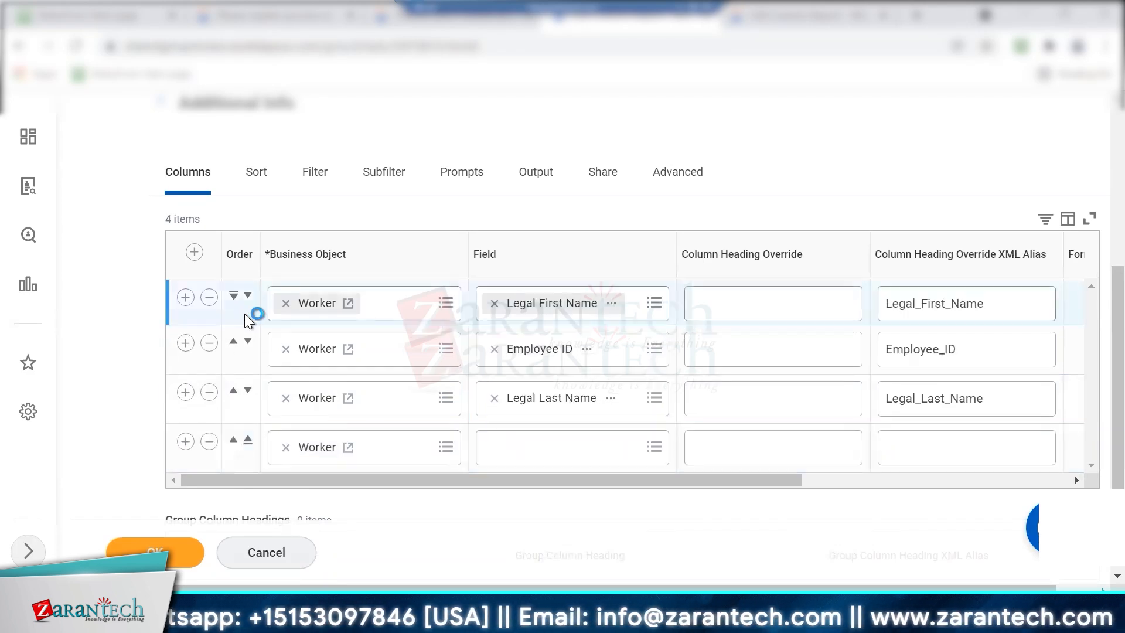
left_click(248, 297)
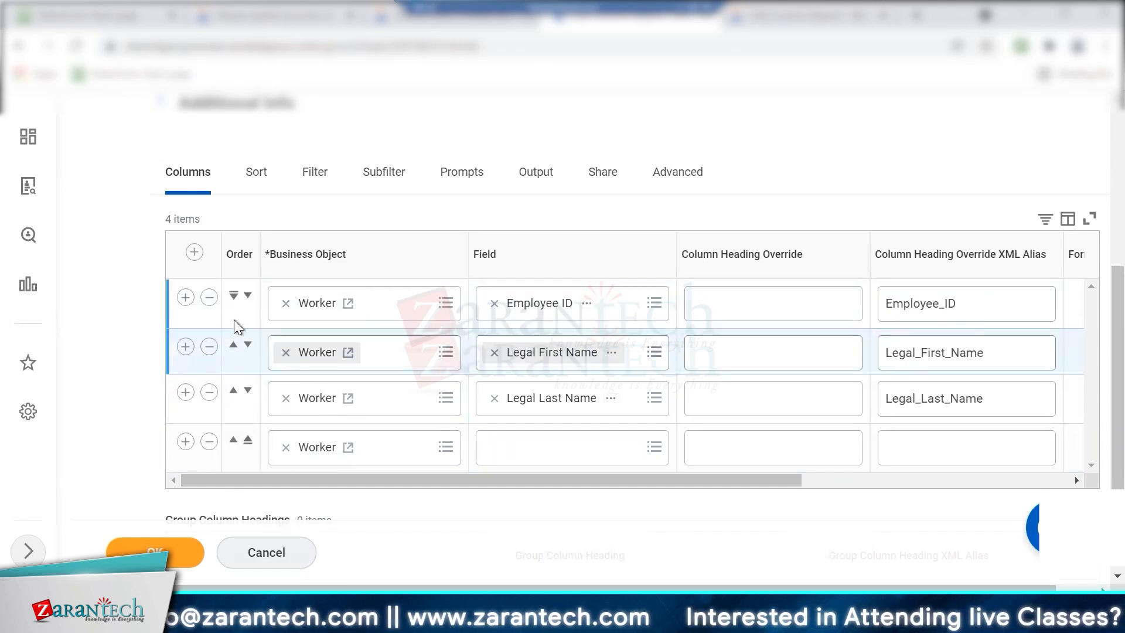
left_click(248, 439)
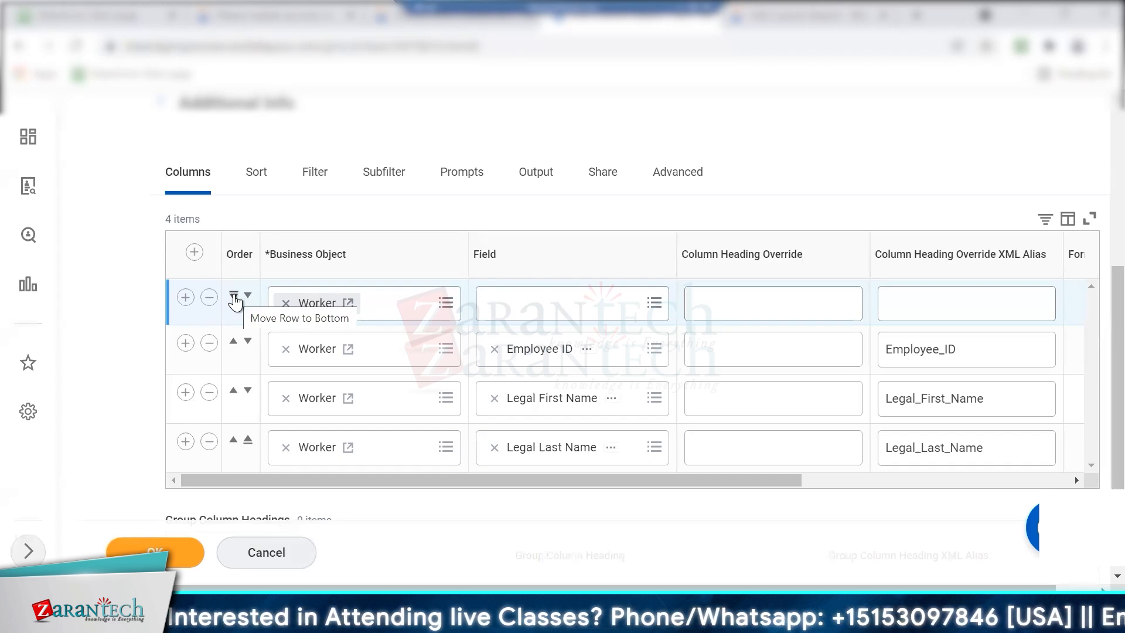
left_click(233, 297)
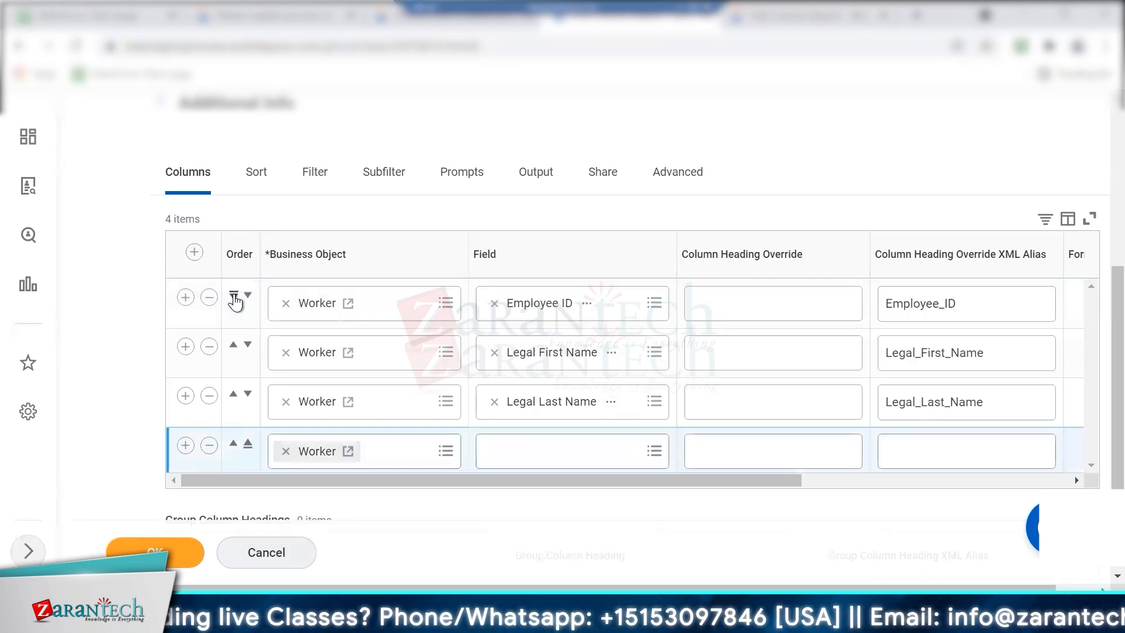
Set the field of the fourth Worker column to Worker Type.
left_click(520, 449)
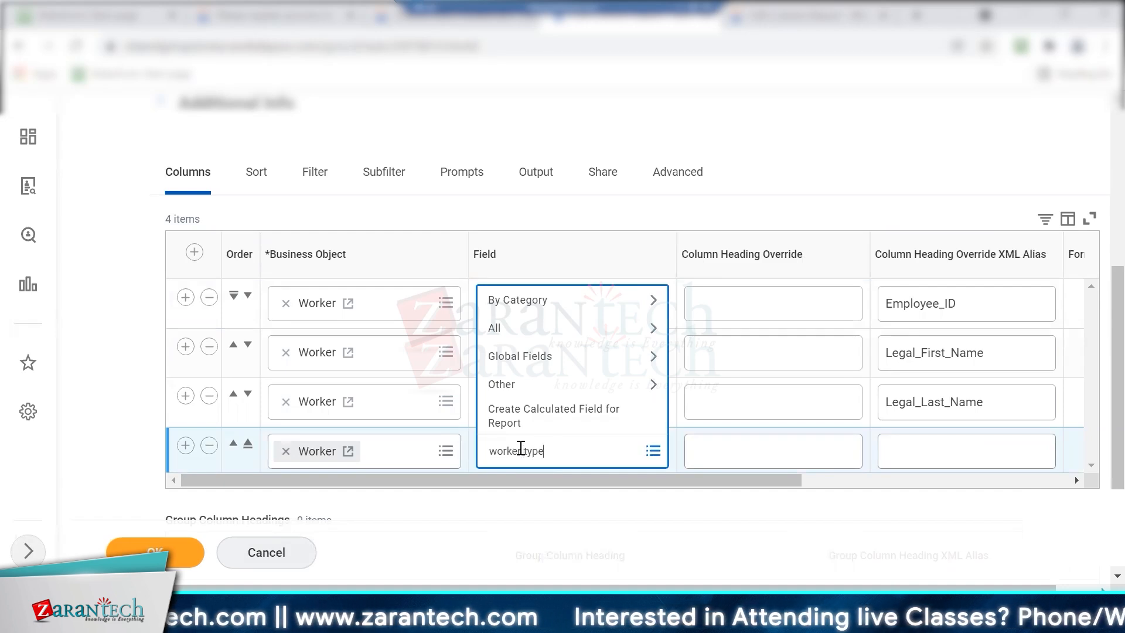
key("Return")
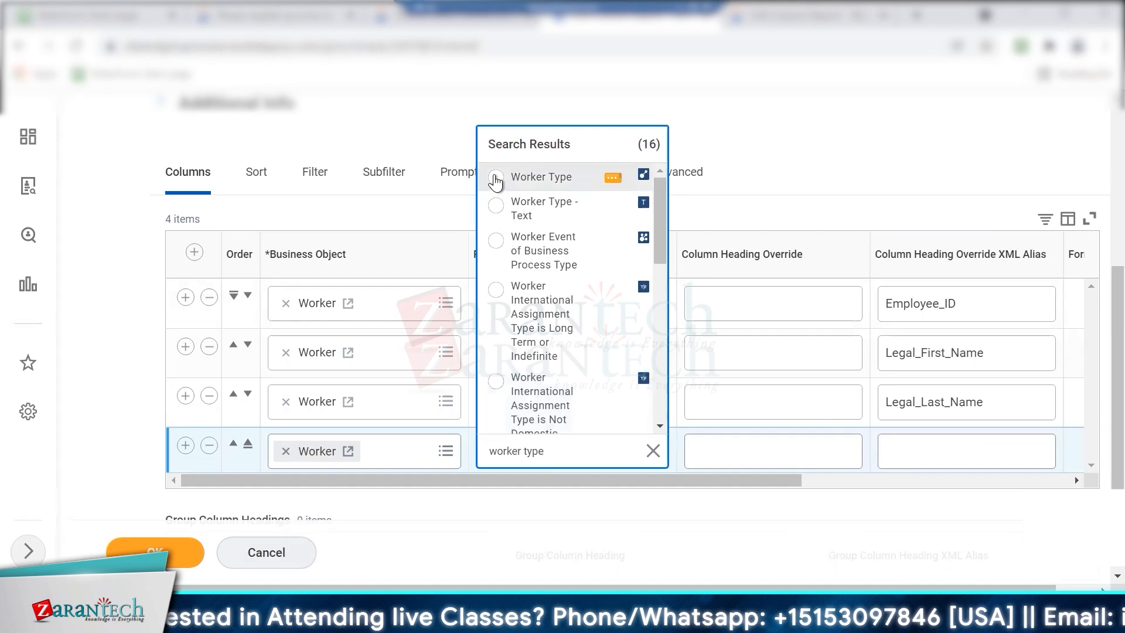
left_click(495, 177)
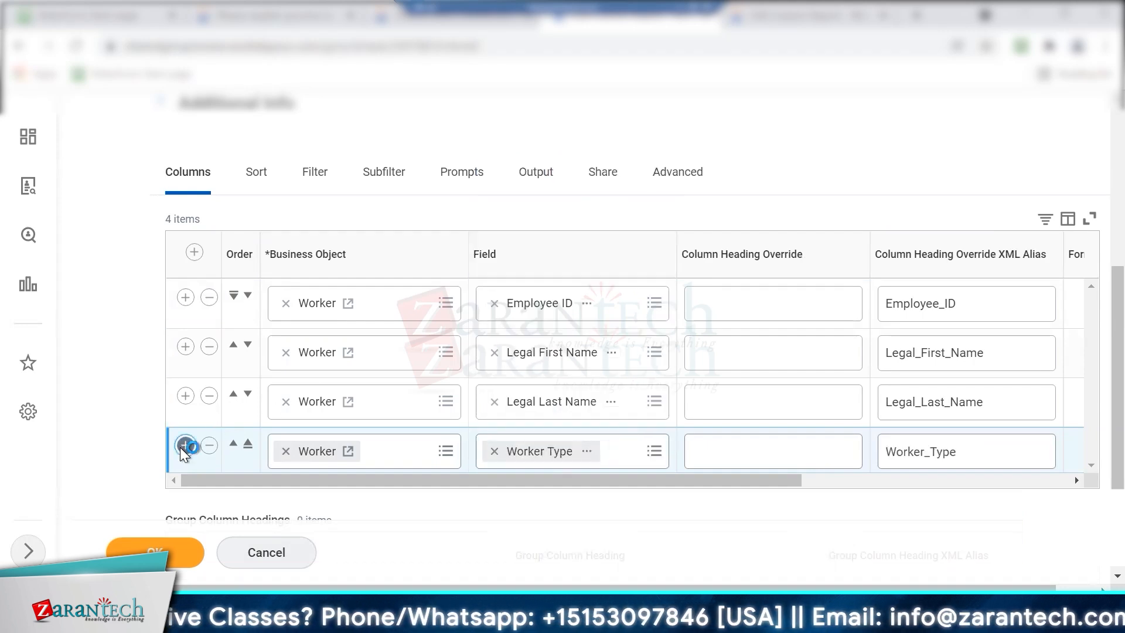
Add a fifth Worker column and set its field to Employee Type.
left_click(185, 445)
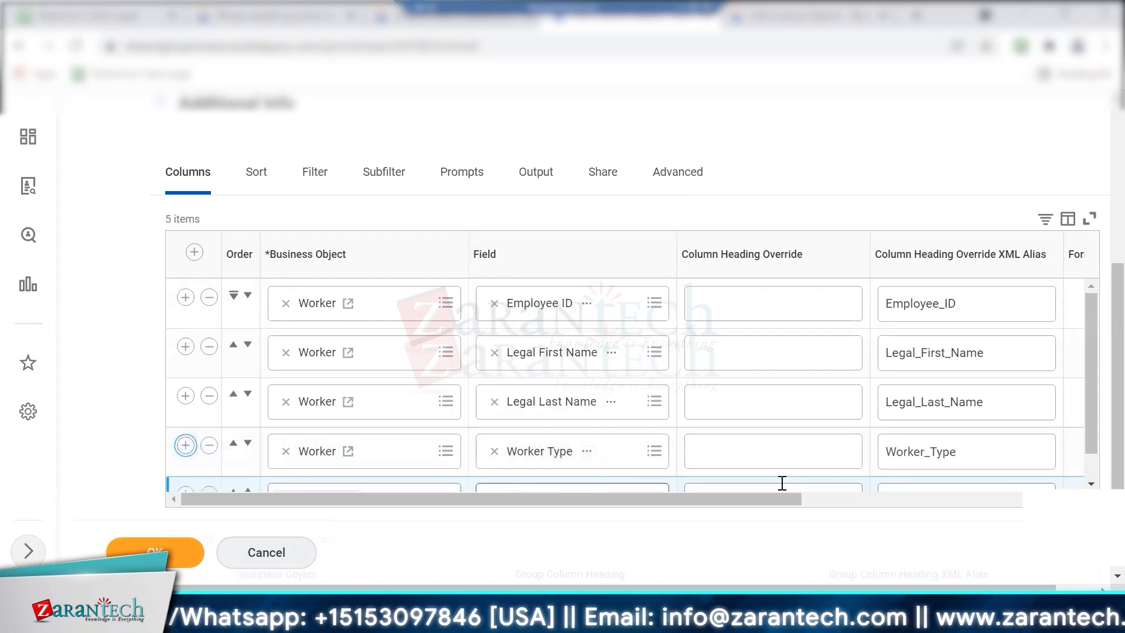
left_click_drag(1091, 427, 1091, 452)
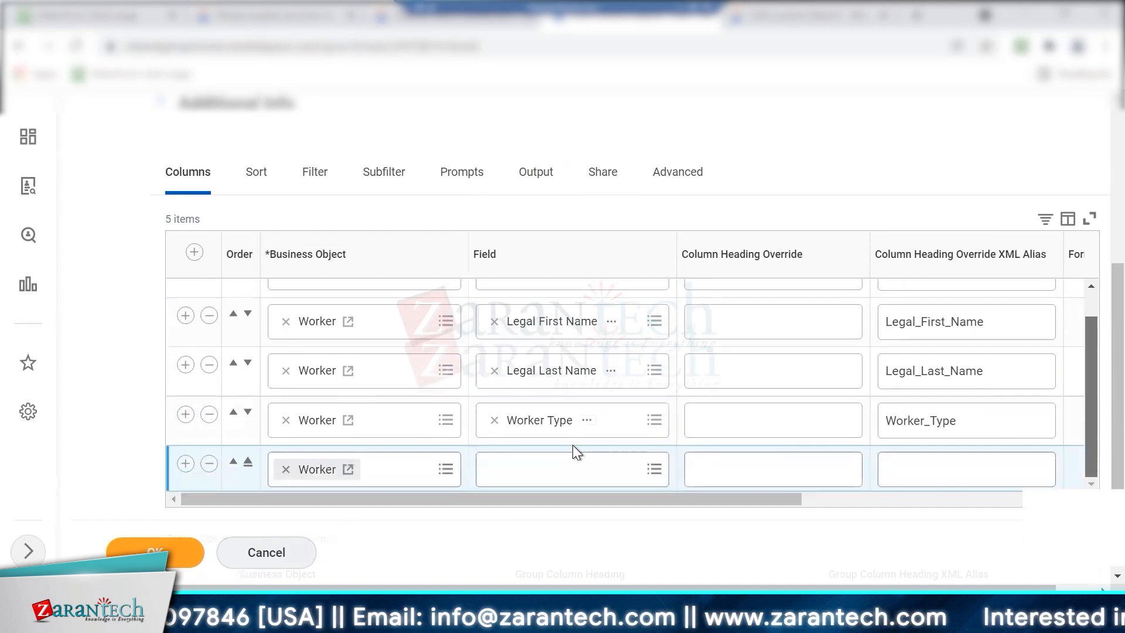
left_click(543, 472)
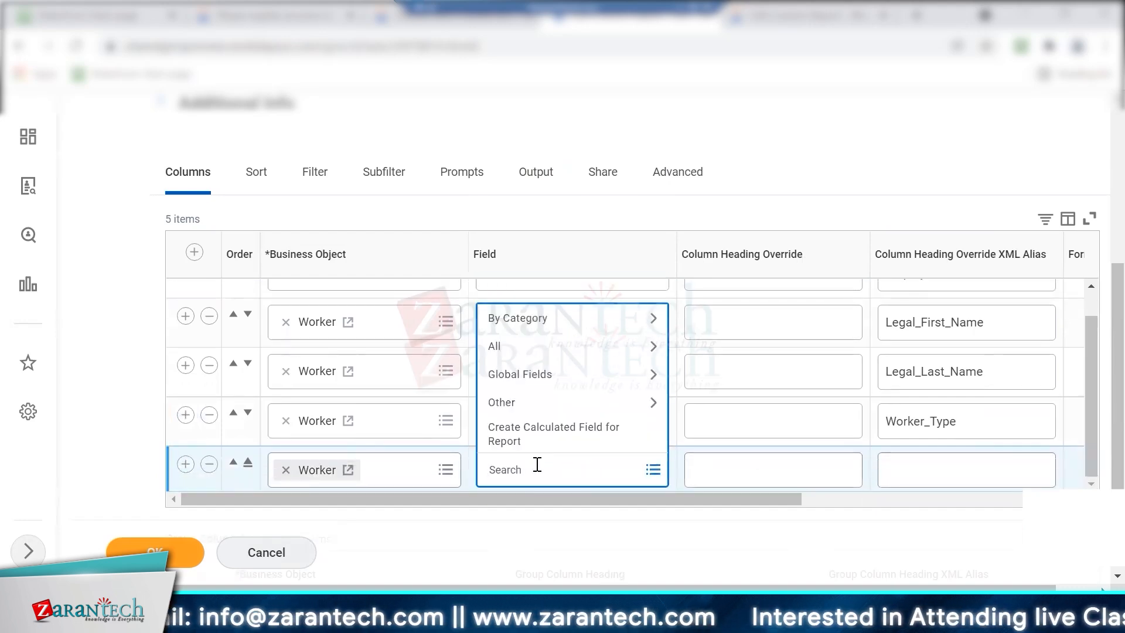
type("empl")
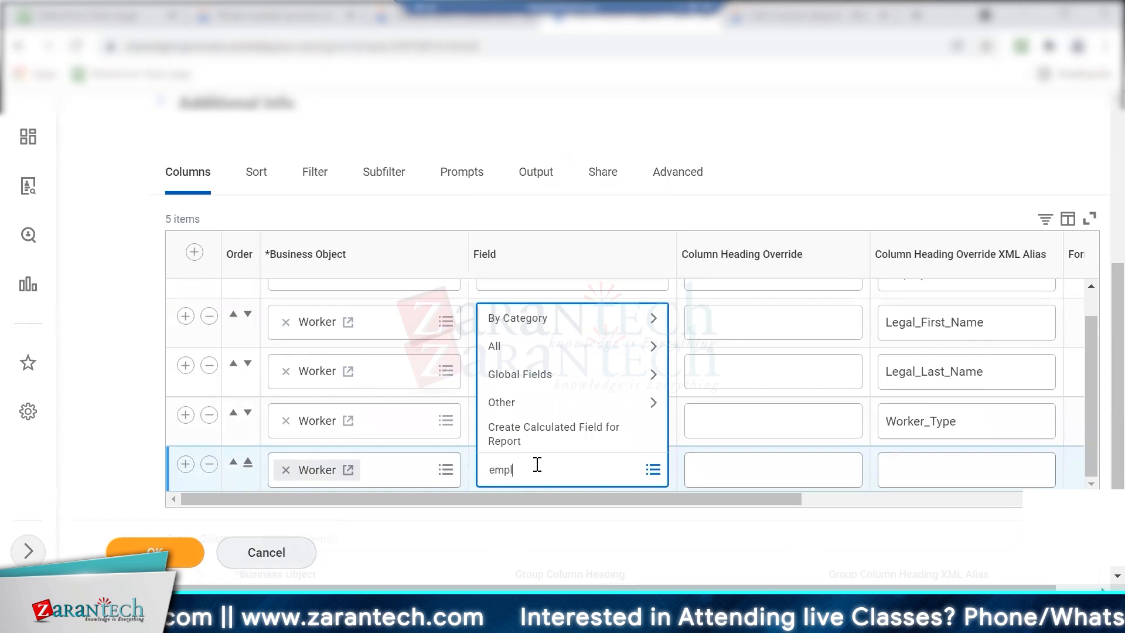
type("oyee type")
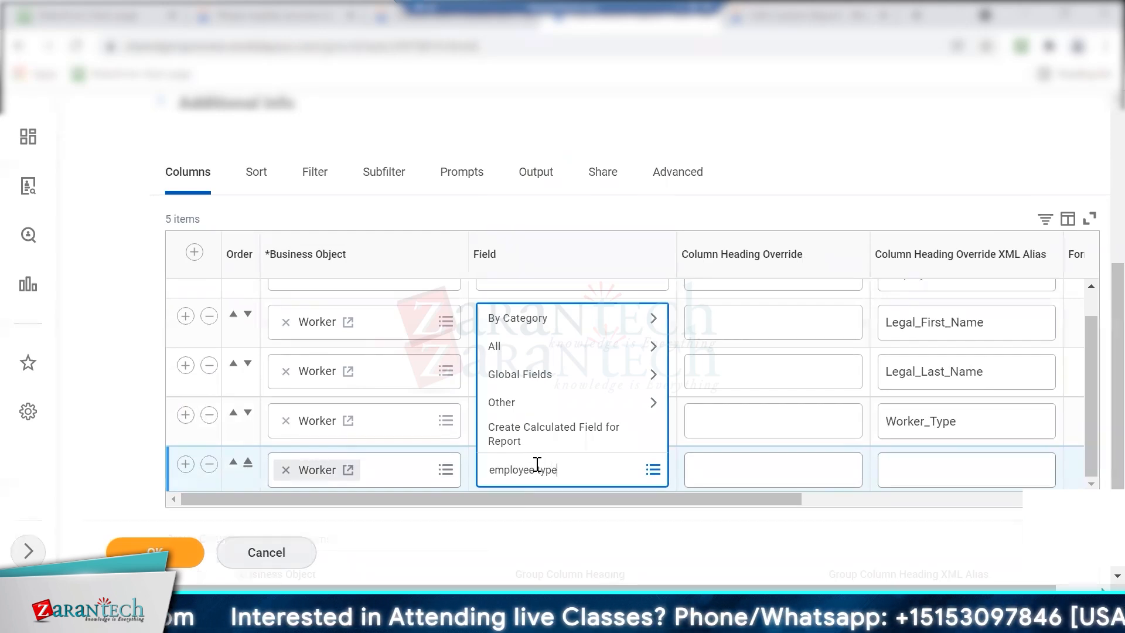
key("Return")
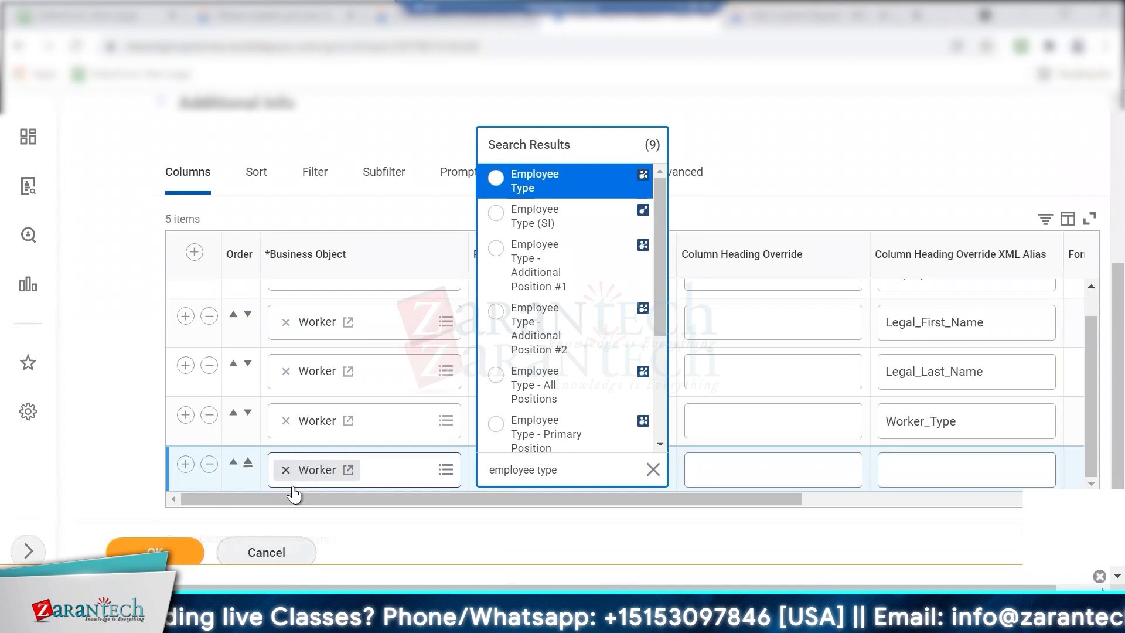
left_click(497, 181)
Add a sixth Worker column and set its field to Hire Date.
left_click(185, 463)
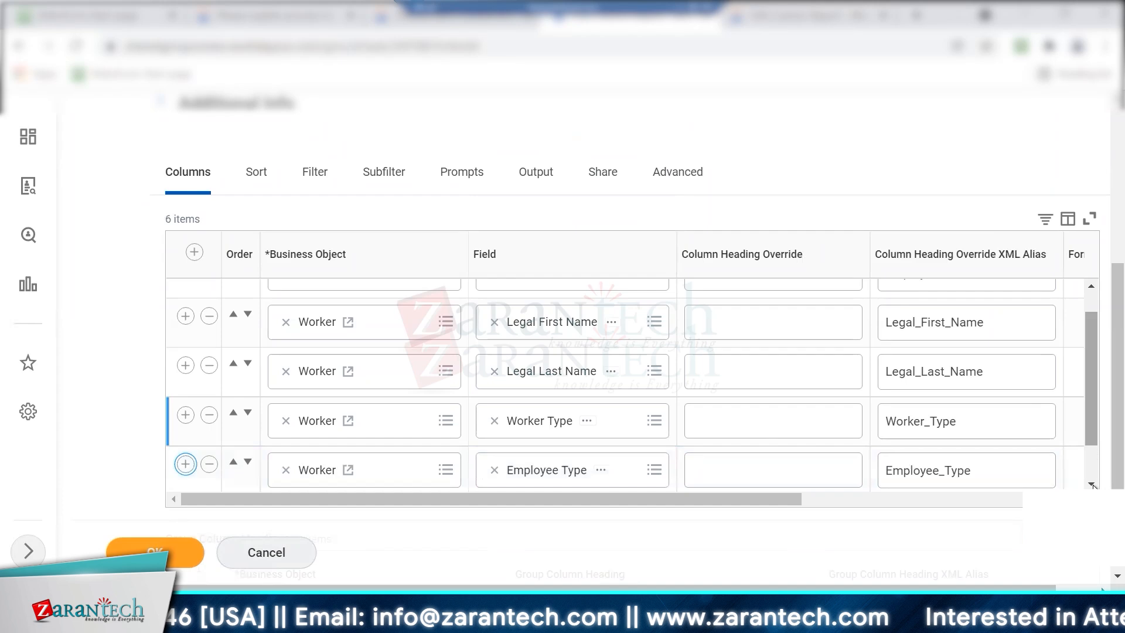
left_click_drag(1091, 416, 1091, 459)
left_click(552, 473)
left_click(552, 479)
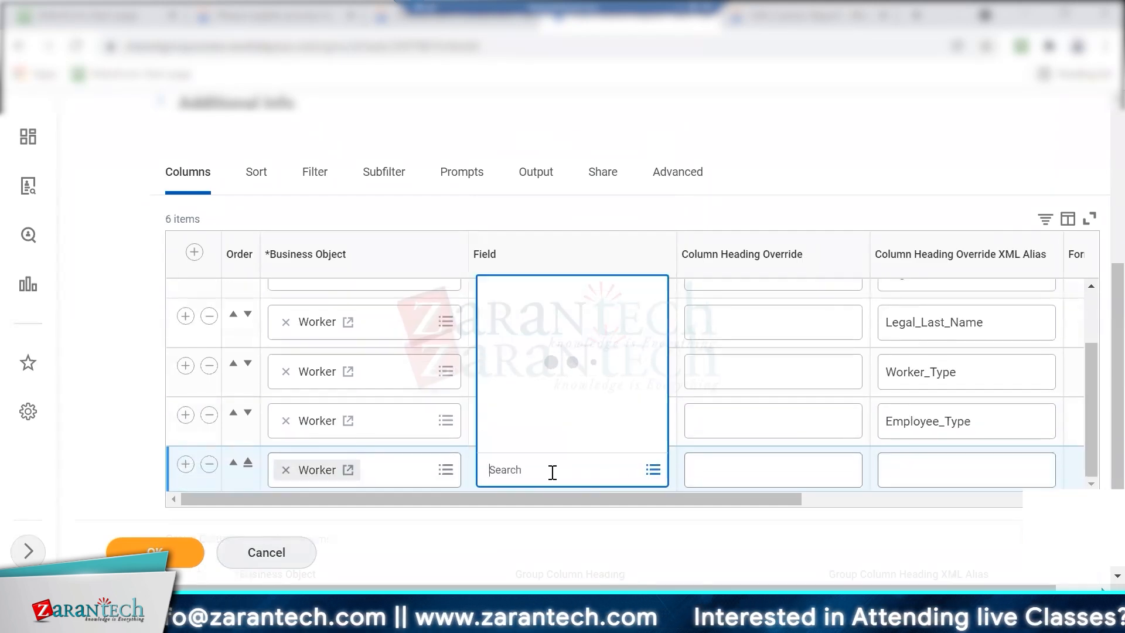
type("hire date")
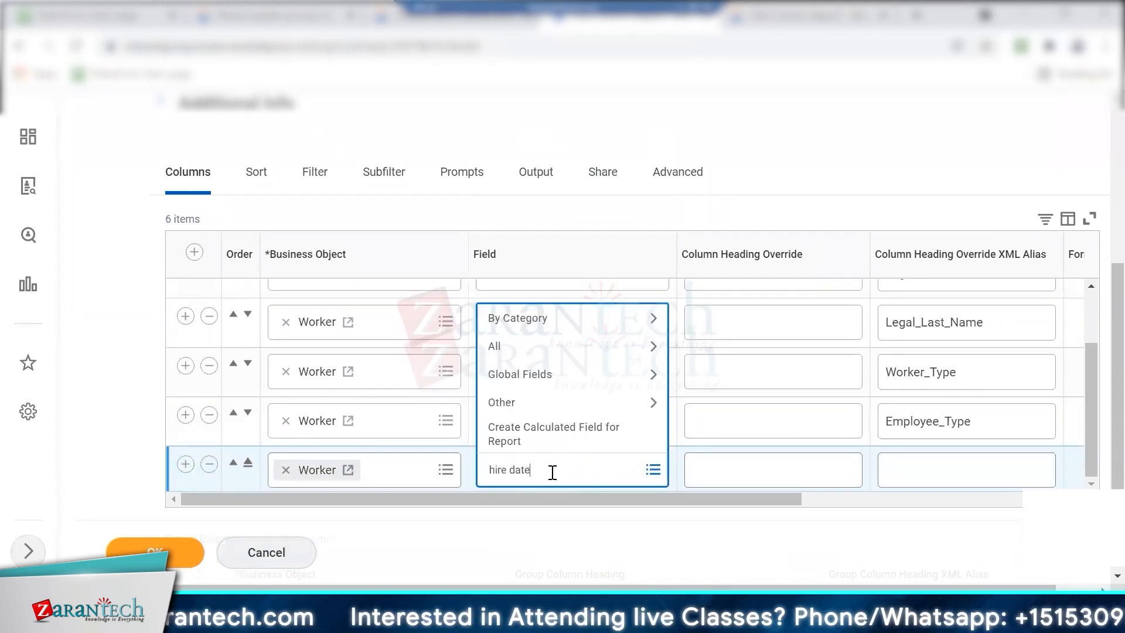
key("Return")
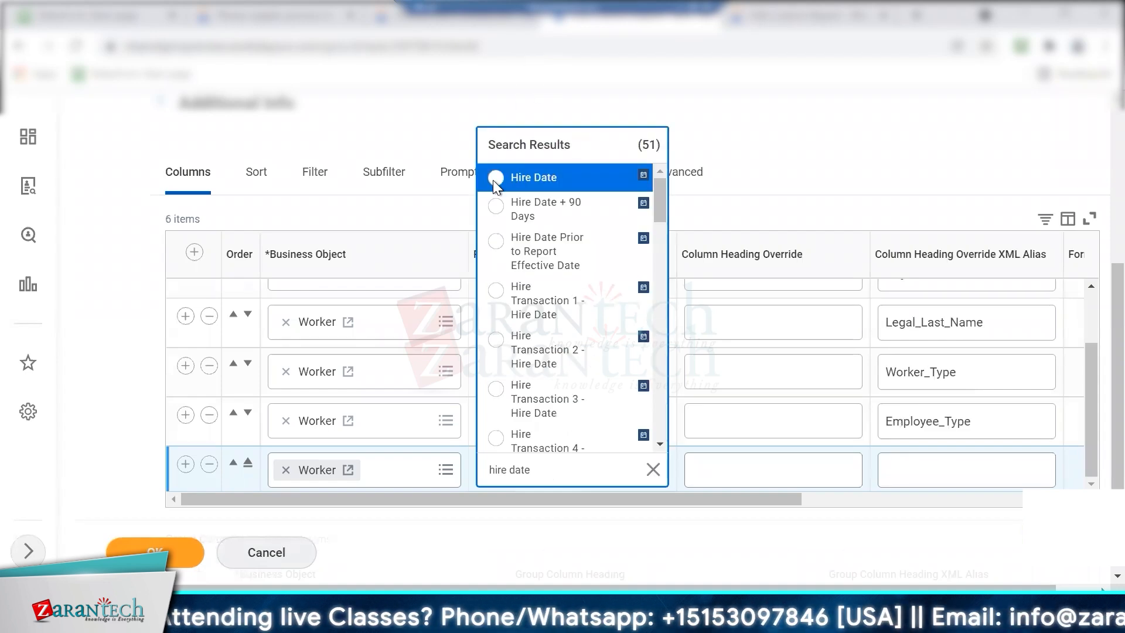
left_click(495, 179)
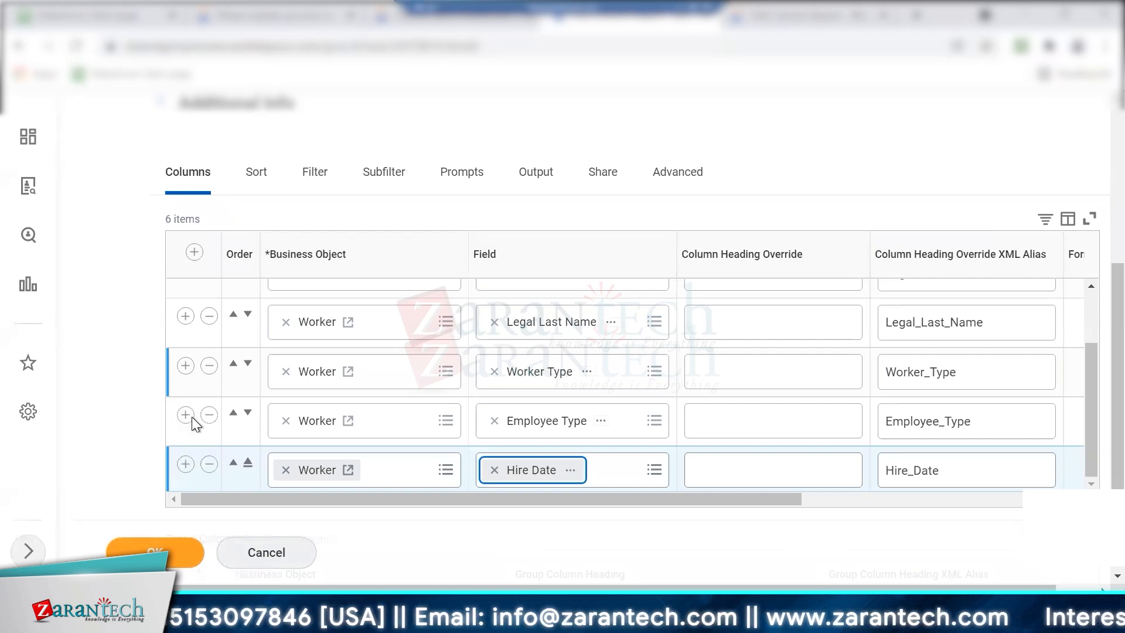
Add a seventh Worker column and set its field to Total Base Pay - Amount.
left_click(186, 464)
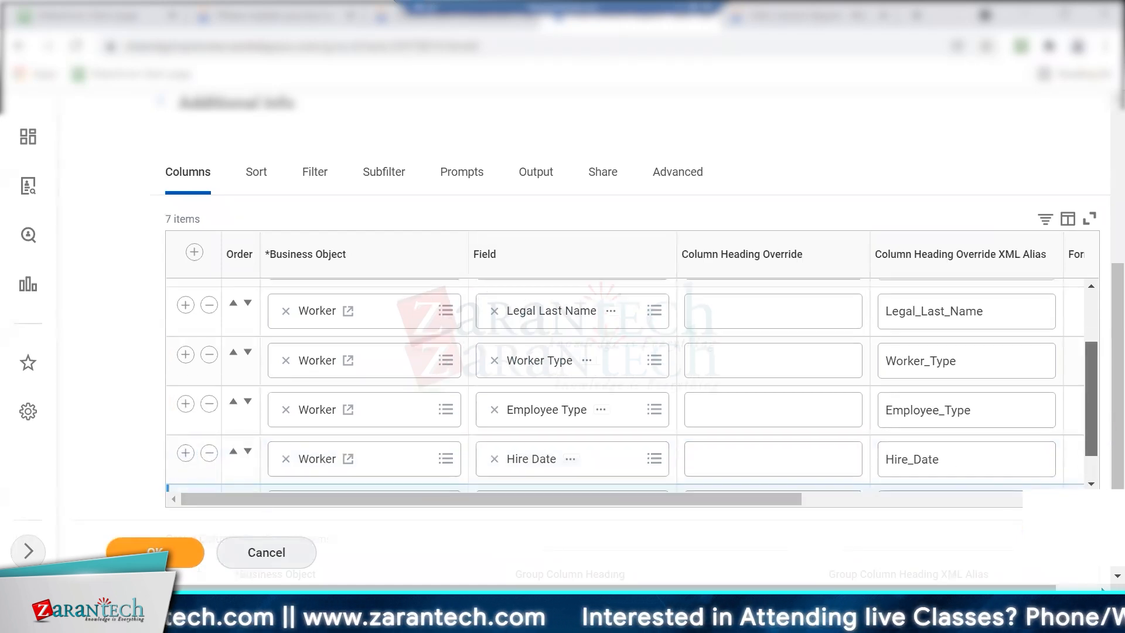
left_click(540, 472)
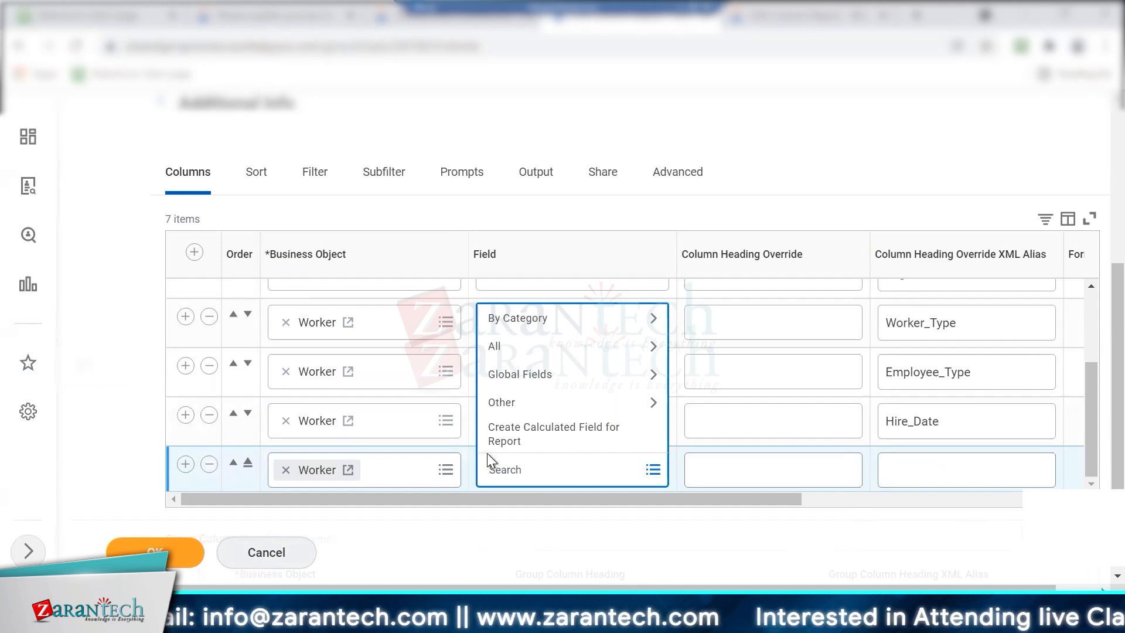
type("al base pay")
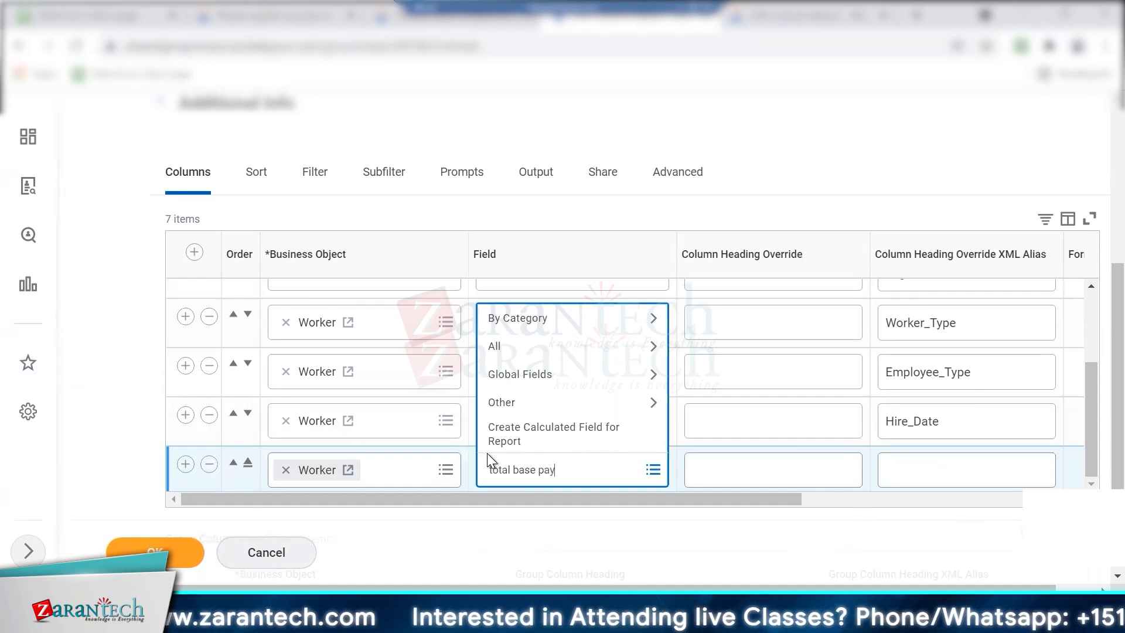
key("Return")
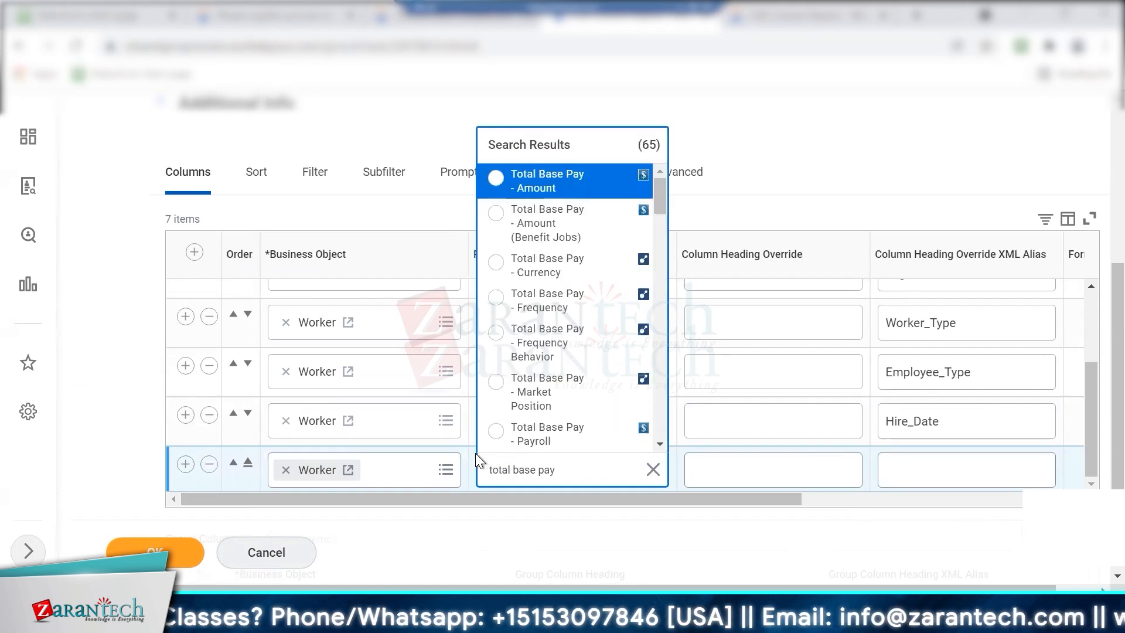
left_click(491, 180)
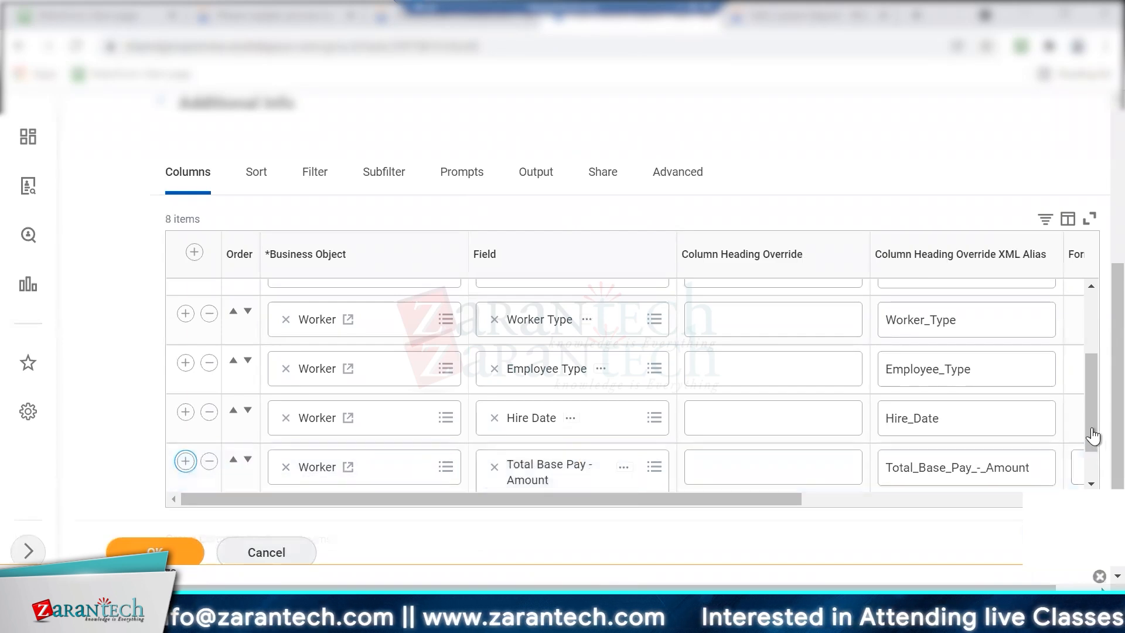
Set the field of the eighth Worker column to Manager - Level 01 and open that field's details.
left_click_drag(1090, 434, 1090, 469)
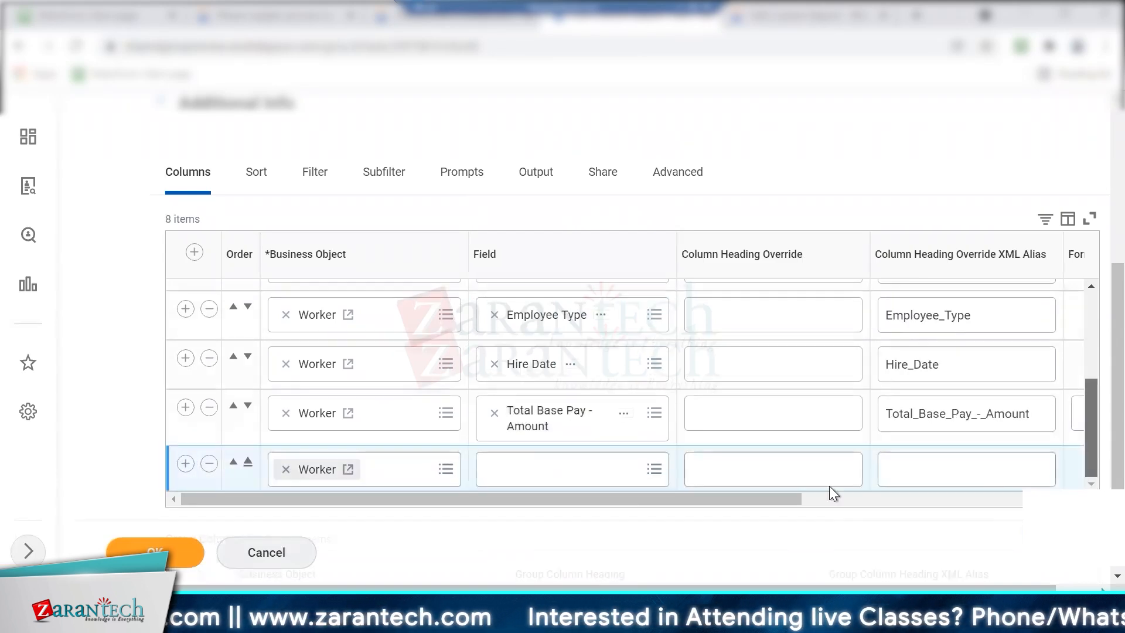
left_click(496, 463)
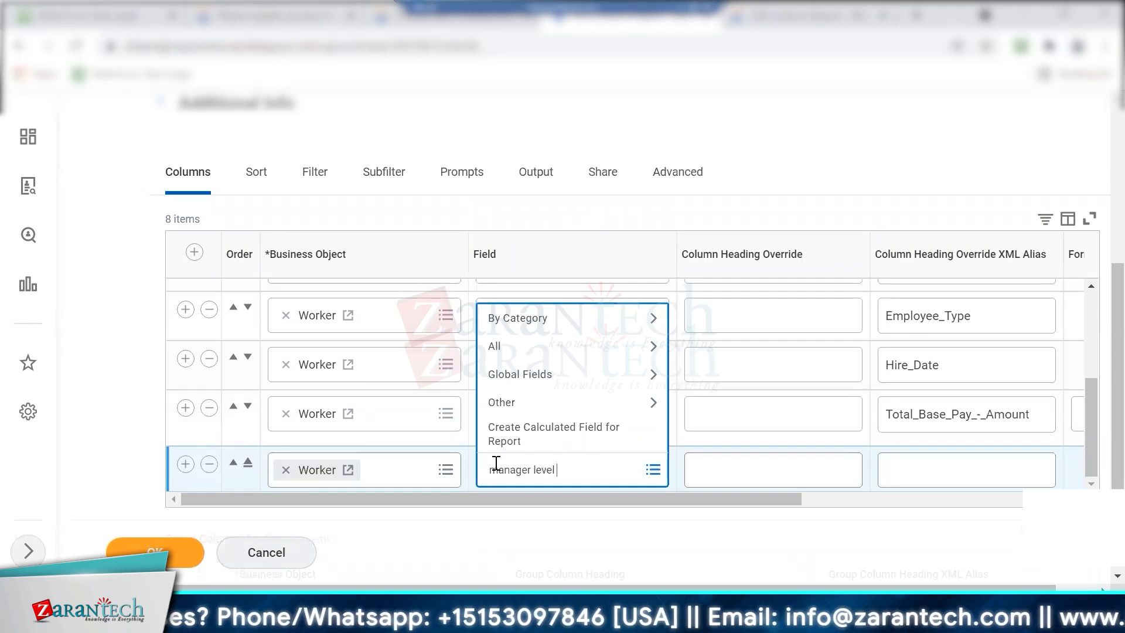
type("manager level 1")
key("Return")
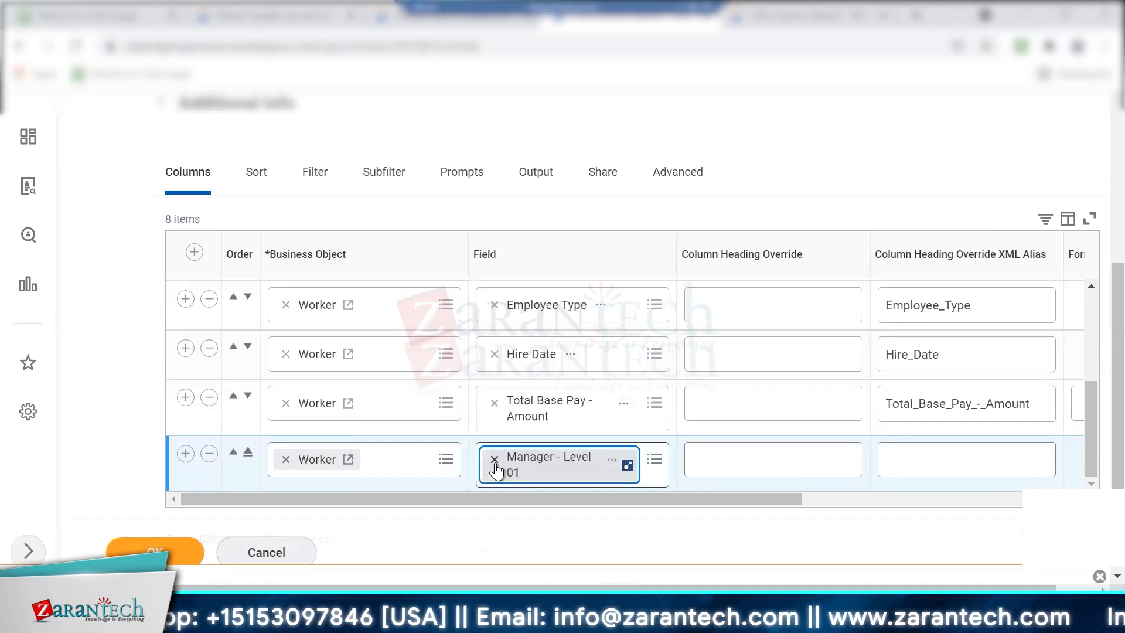
left_click(619, 470)
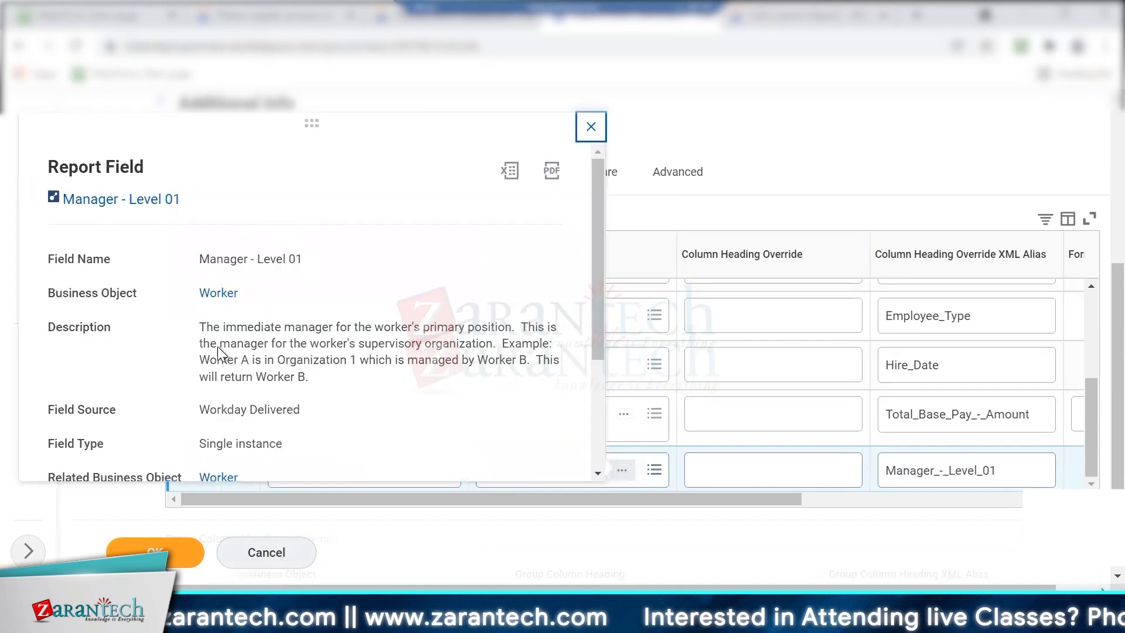
Close the field details, add a ninth Worker column and set its field to Marital Status.
left_click(590, 130)
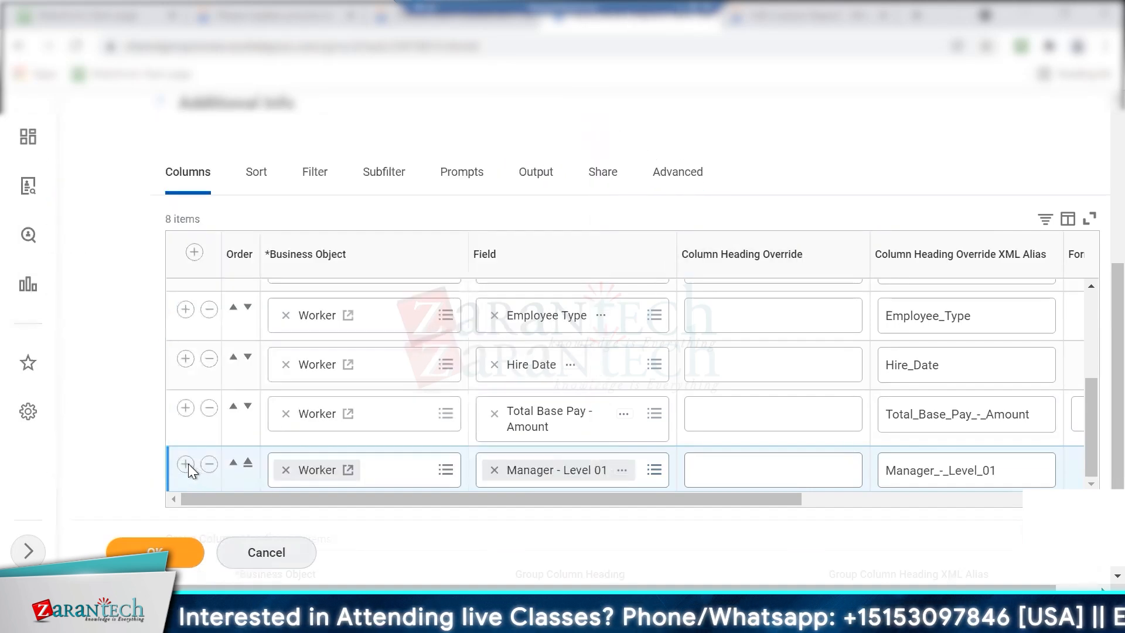
left_click(186, 464)
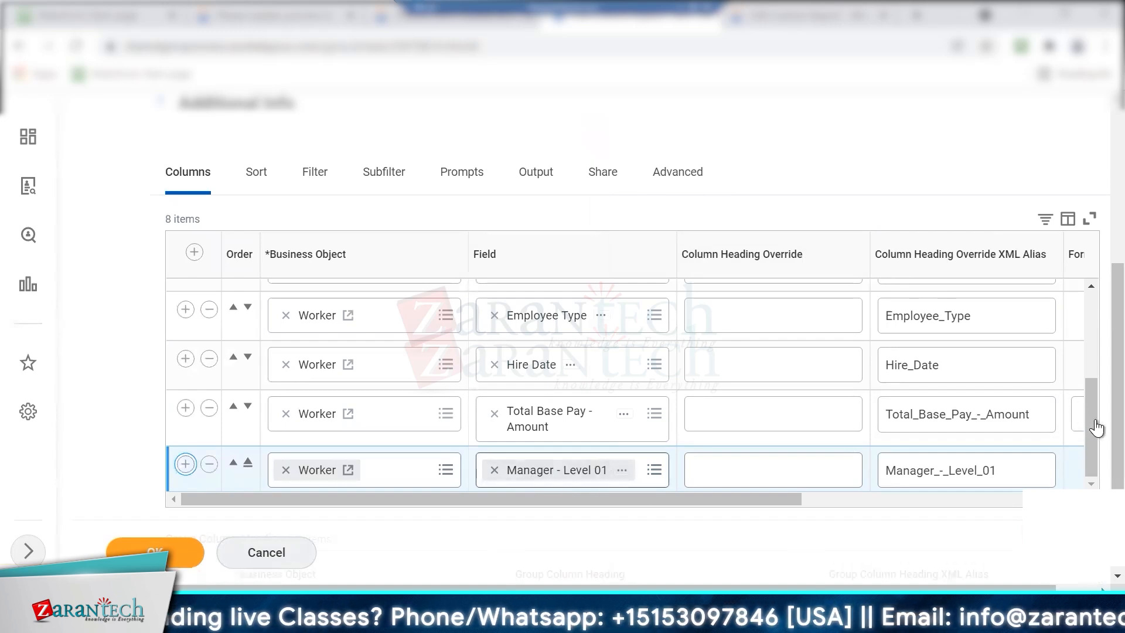
scroll(1092, 427, "down", 1)
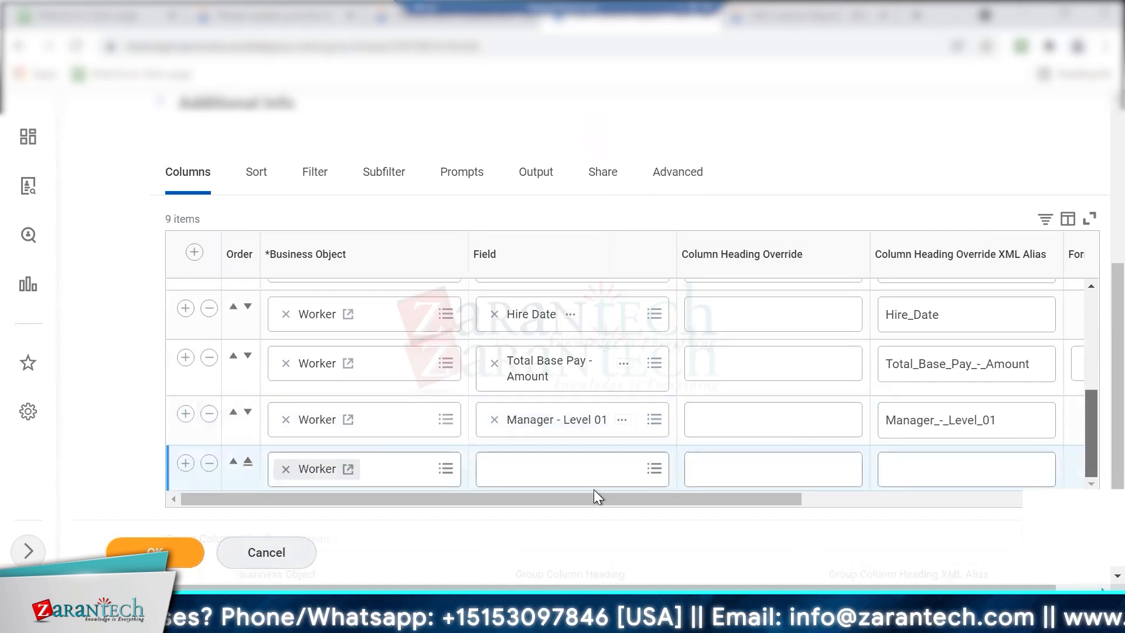
left_click(545, 471)
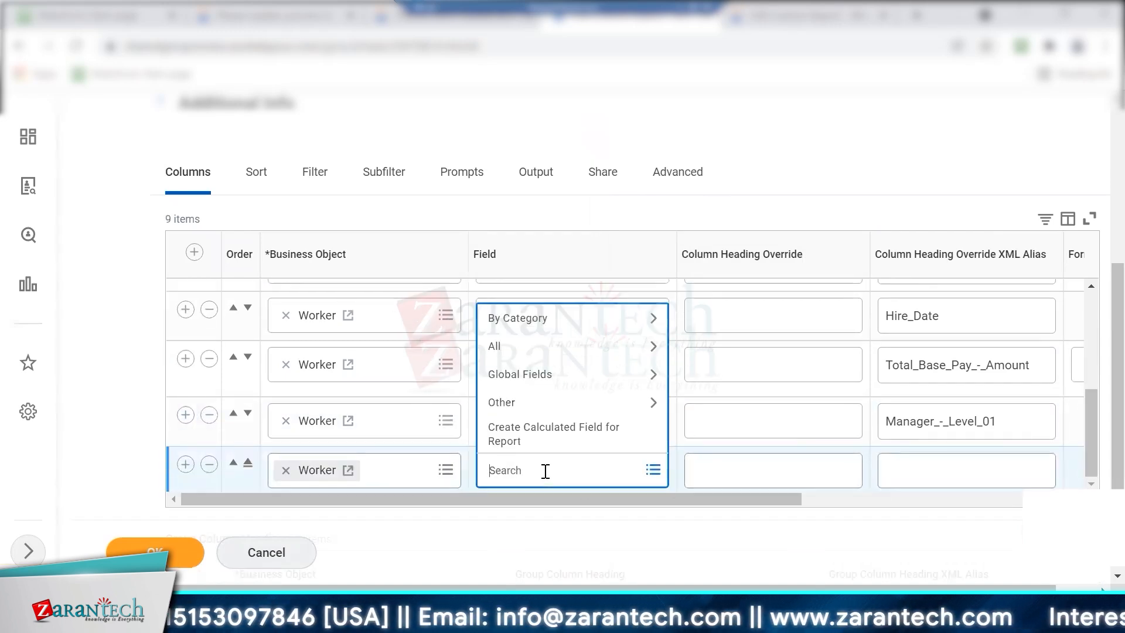
type("marit")
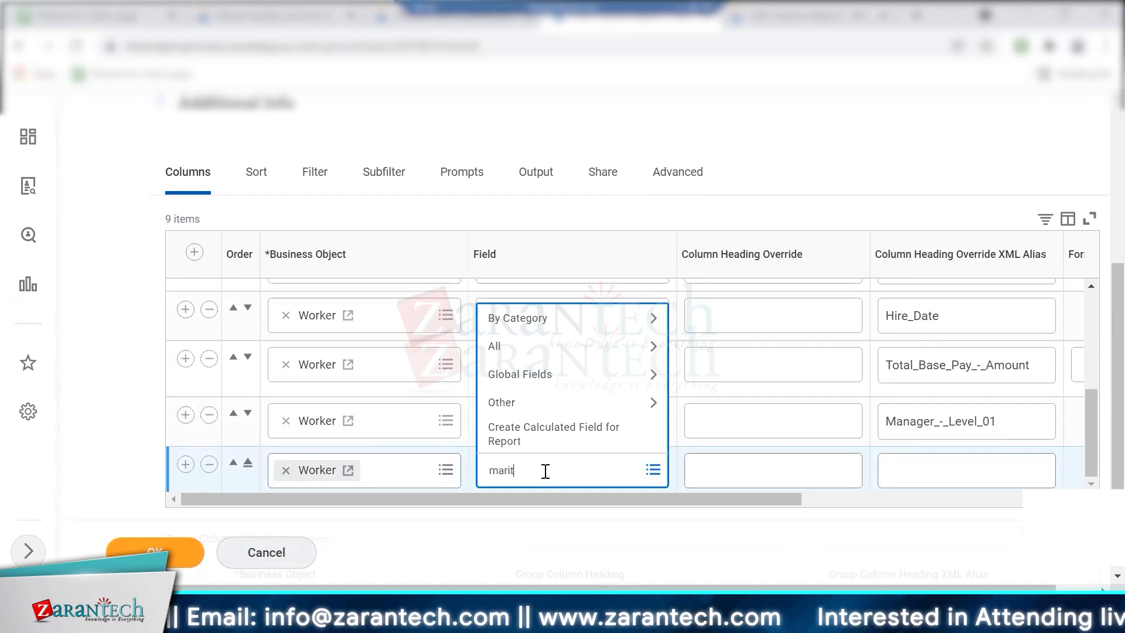
type("al status")
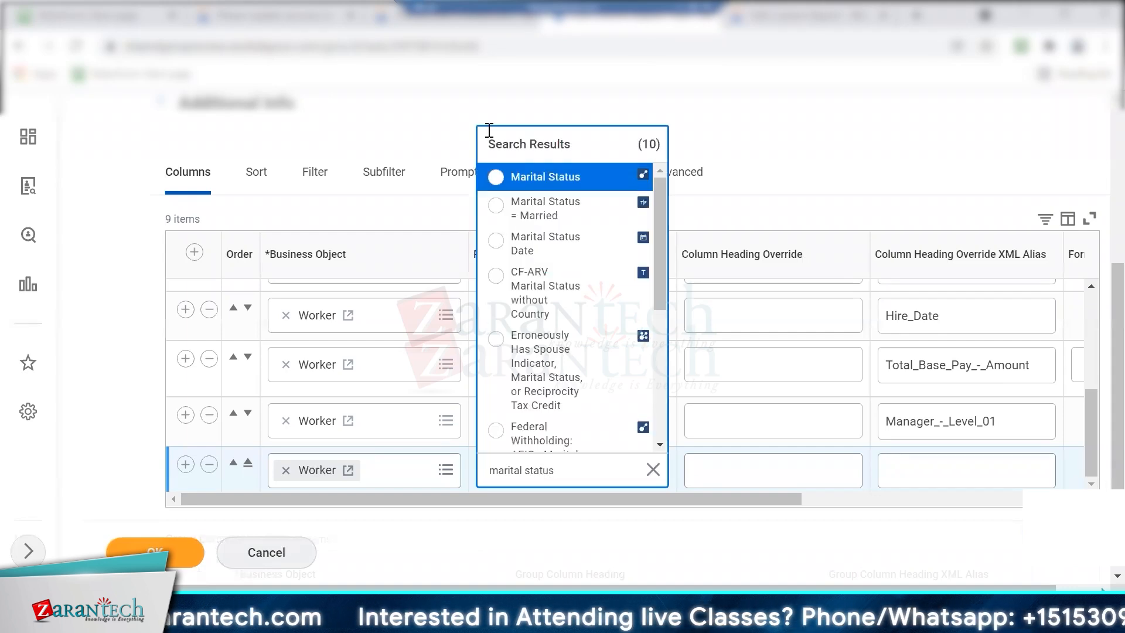
left_click(492, 183)
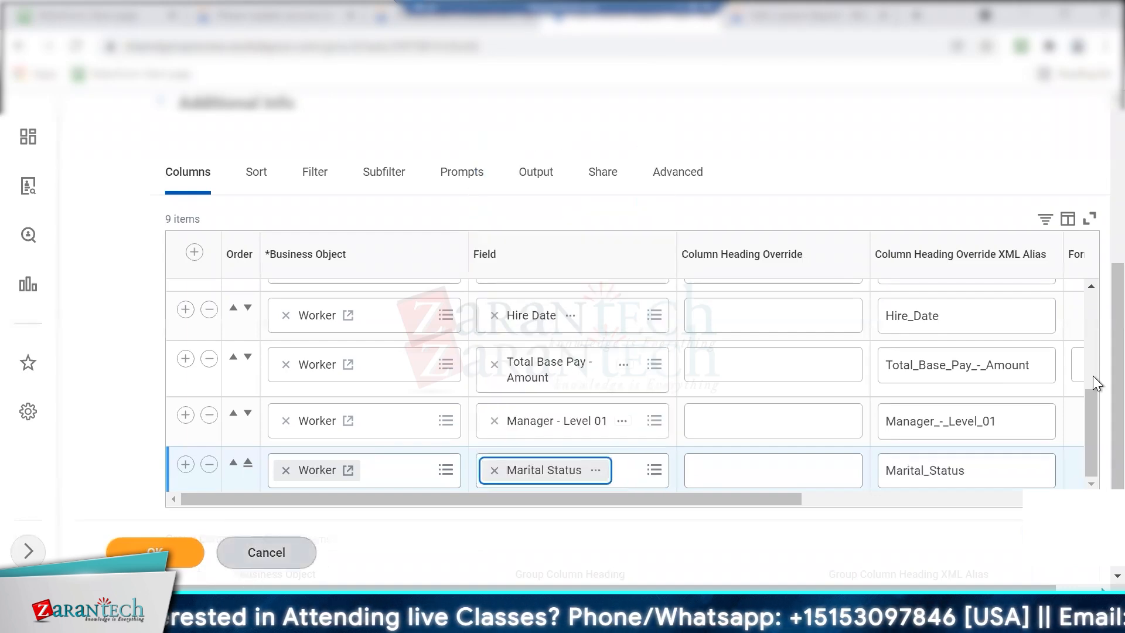
Add a tenth Worker column and set its field to Position.
left_click(1092, 446)
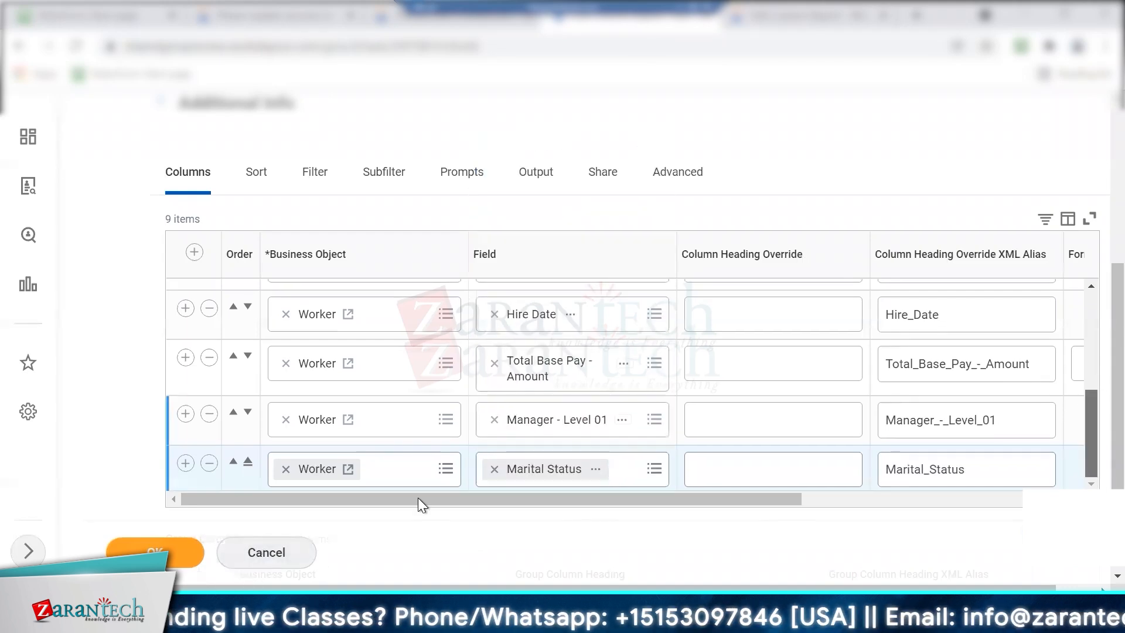
left_click(185, 464)
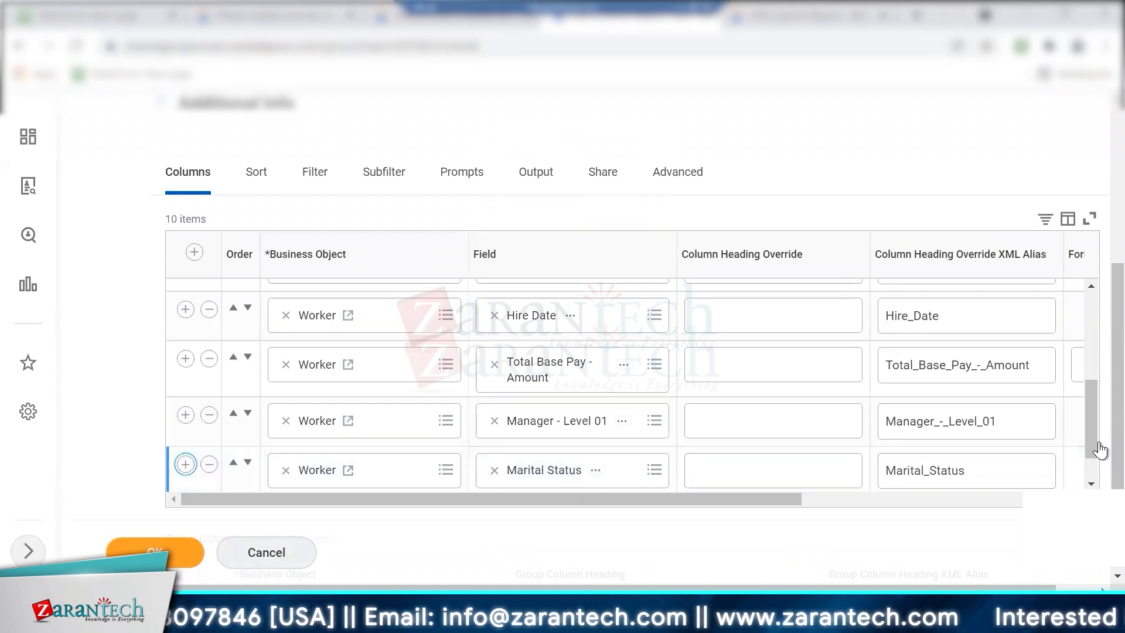
scroll(1091, 437, "down", 1)
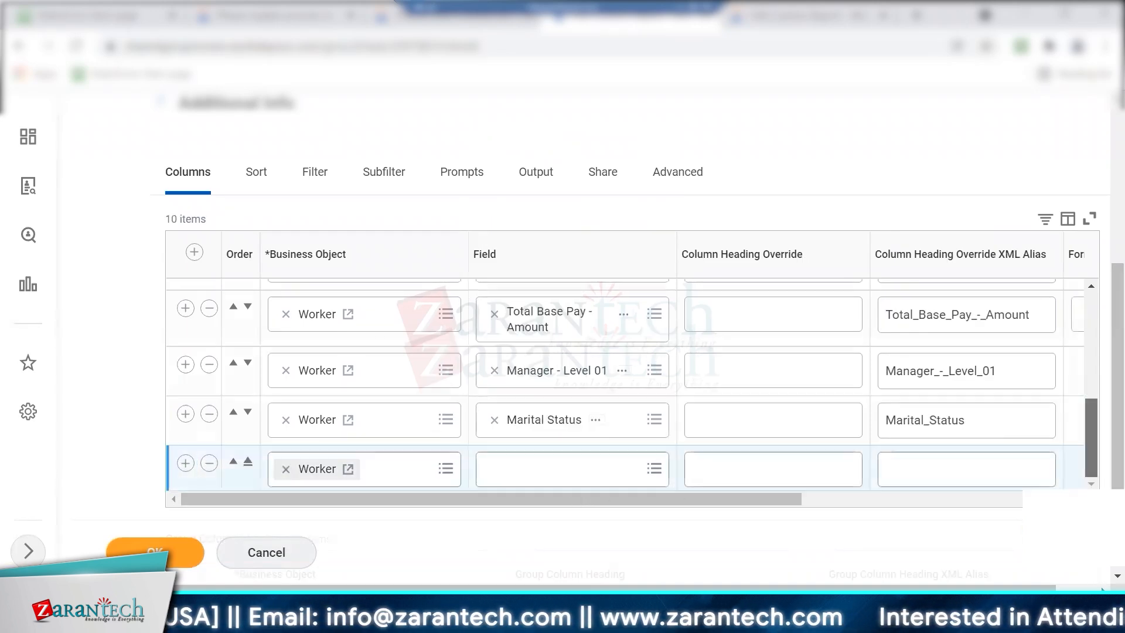
left_click(566, 469)
type("po")
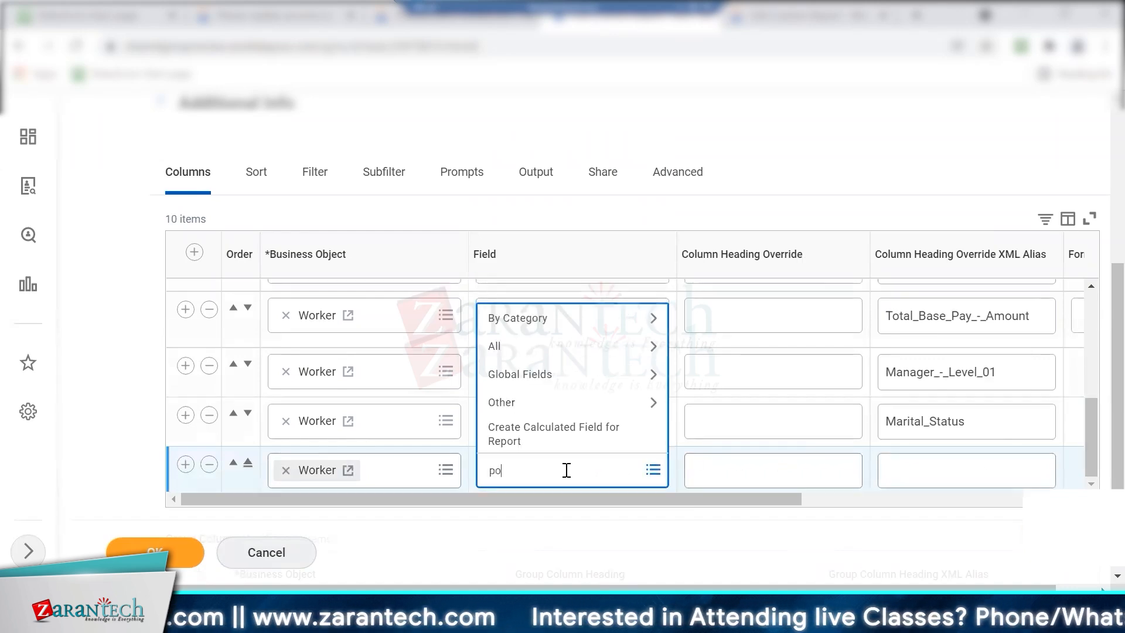
type("sition")
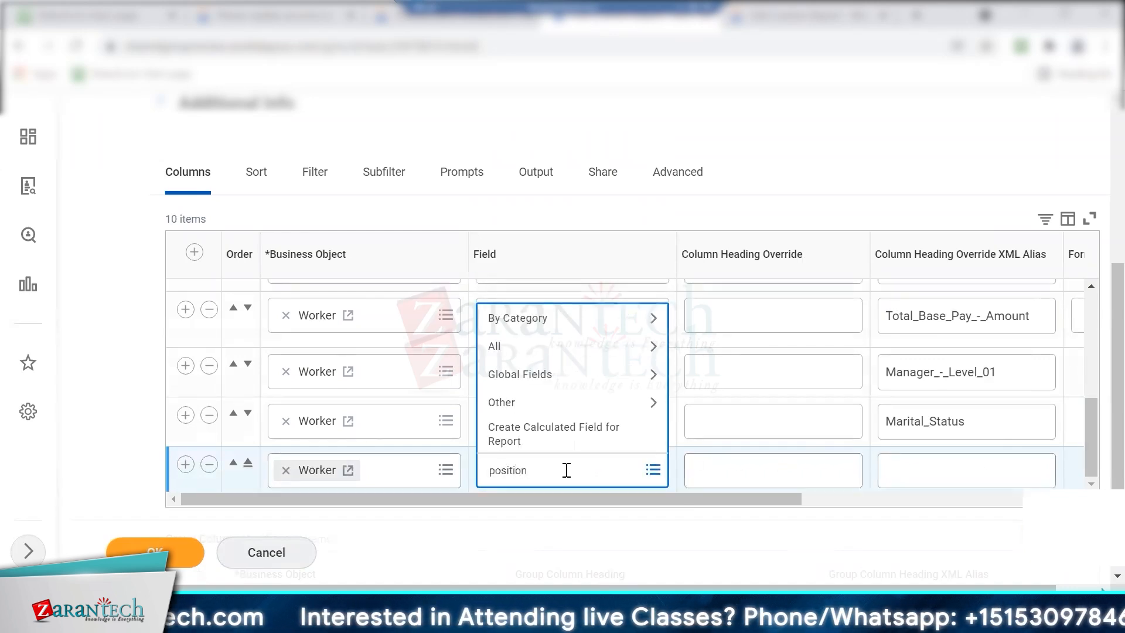
key("Return")
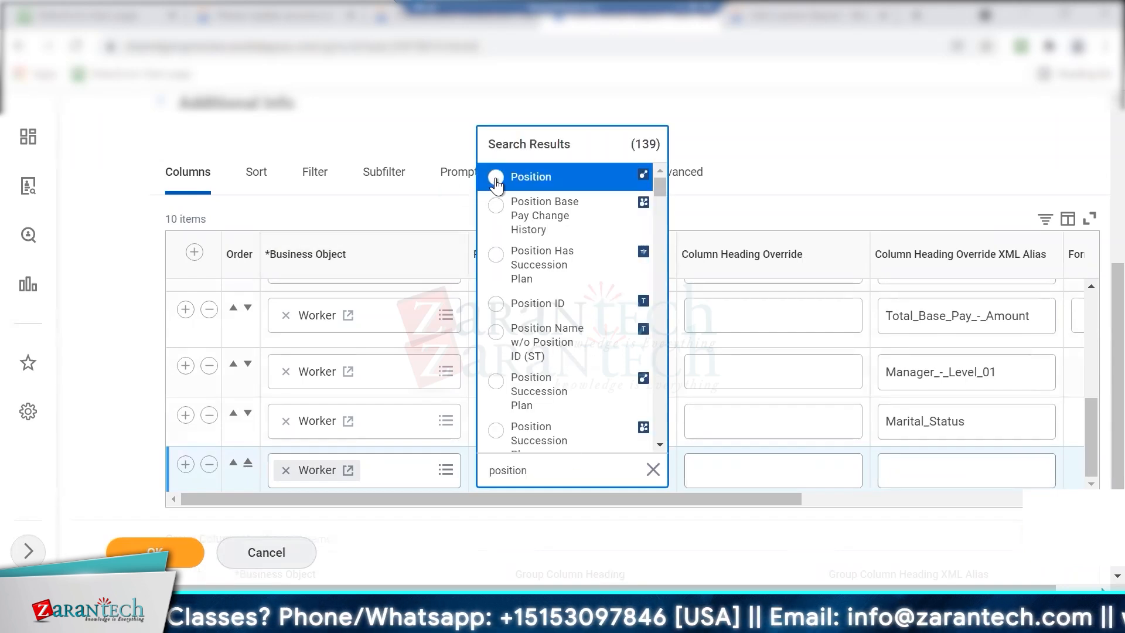
left_click(514, 181)
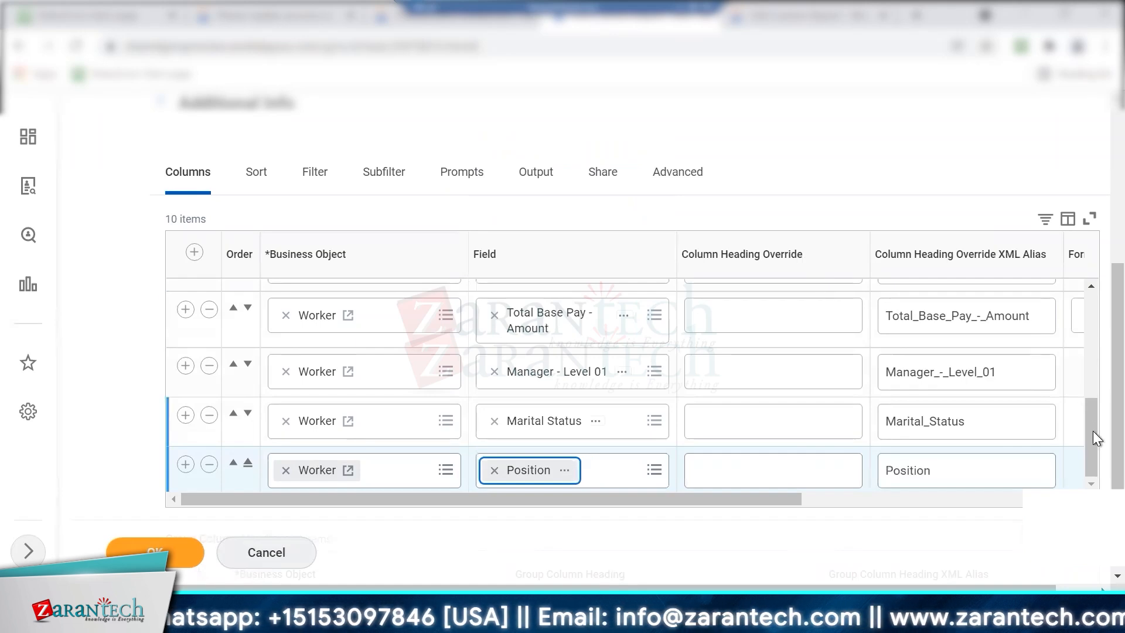
Review the report's column rows and the format choices offered for the Total Base Pay - Amount column.
scroll(1084, 385, "up", 1)
scroll(1084, 375, "up", 4)
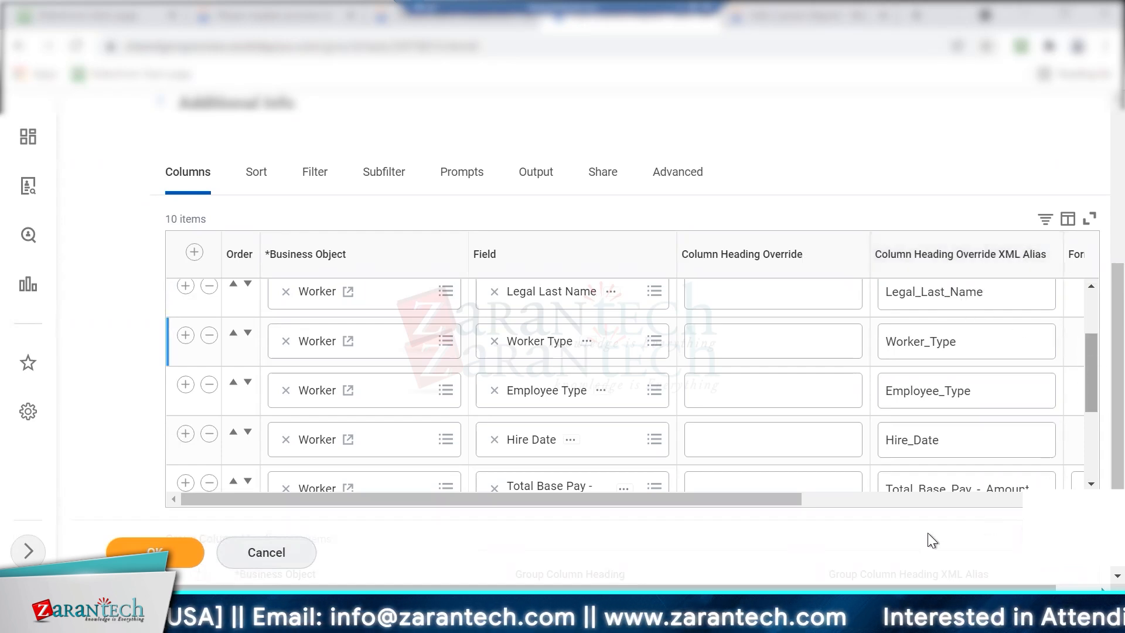
left_click_drag(848, 497, 644, 504)
left_click_drag(783, 496, 996, 497)
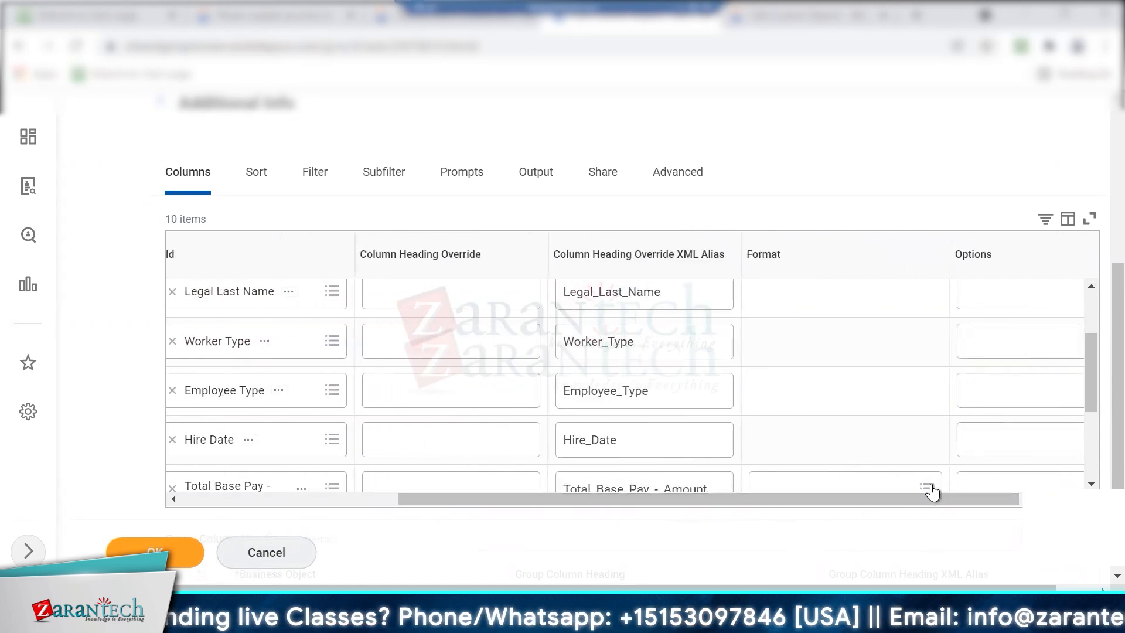
left_click(927, 486)
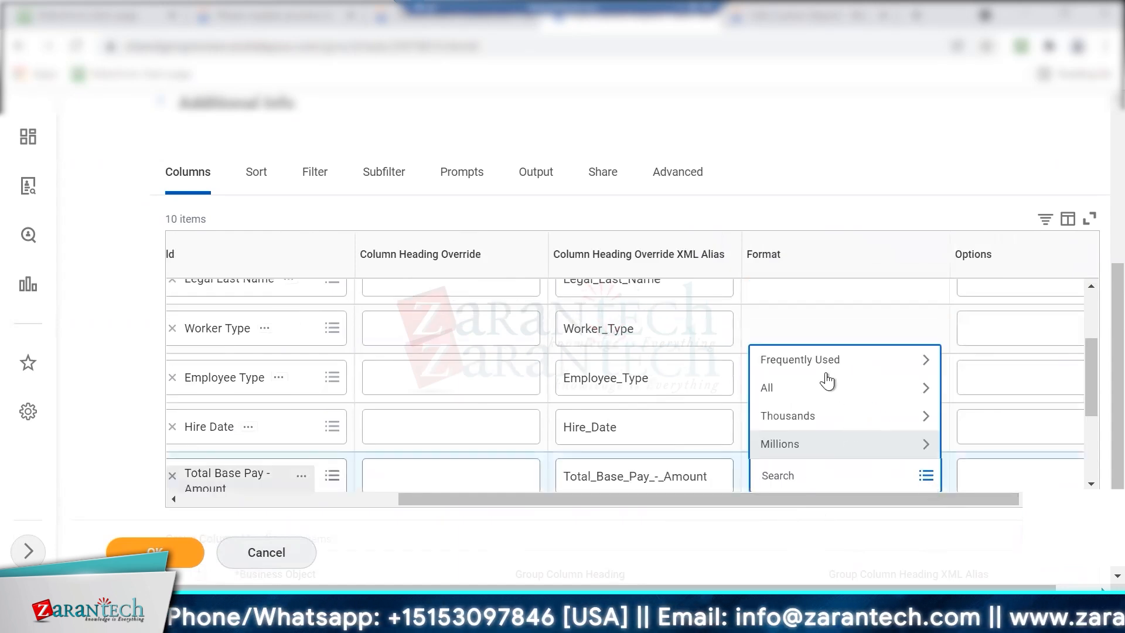
left_click_drag(721, 502, 444, 504)
left_click_drag(1089, 361, 1089, 286)
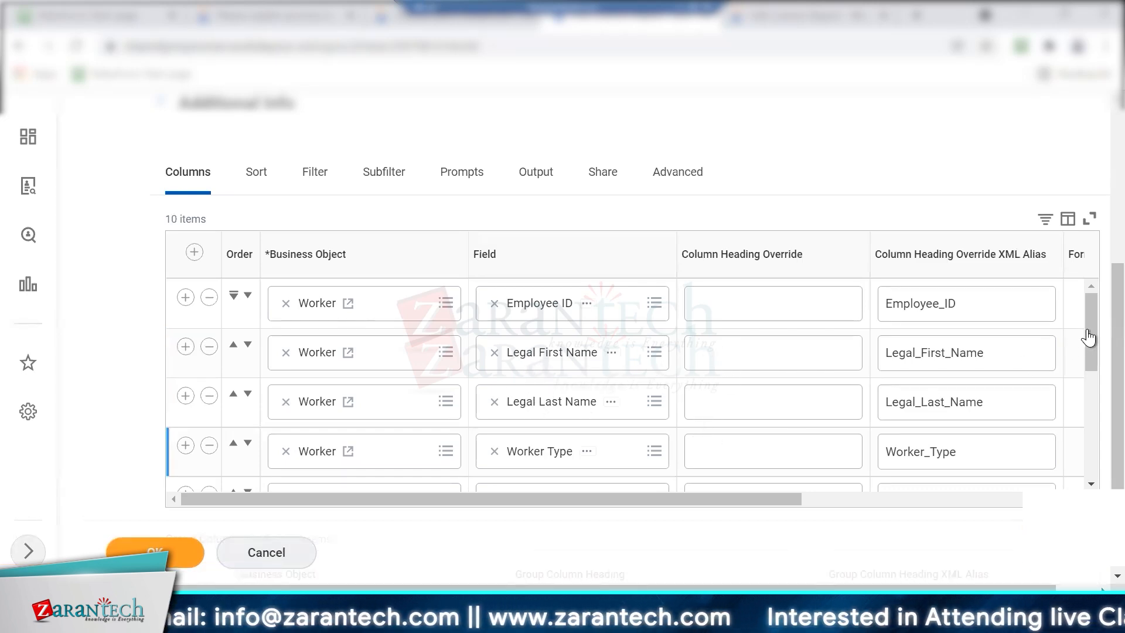
Override the column headings of Total Base Pay - Amount with Base Pay and of Manager - Level 01 with Manager.
left_click_drag(1088, 328, 1062, 440)
scroll(1061, 441, "down", 1)
left_click(731, 313)
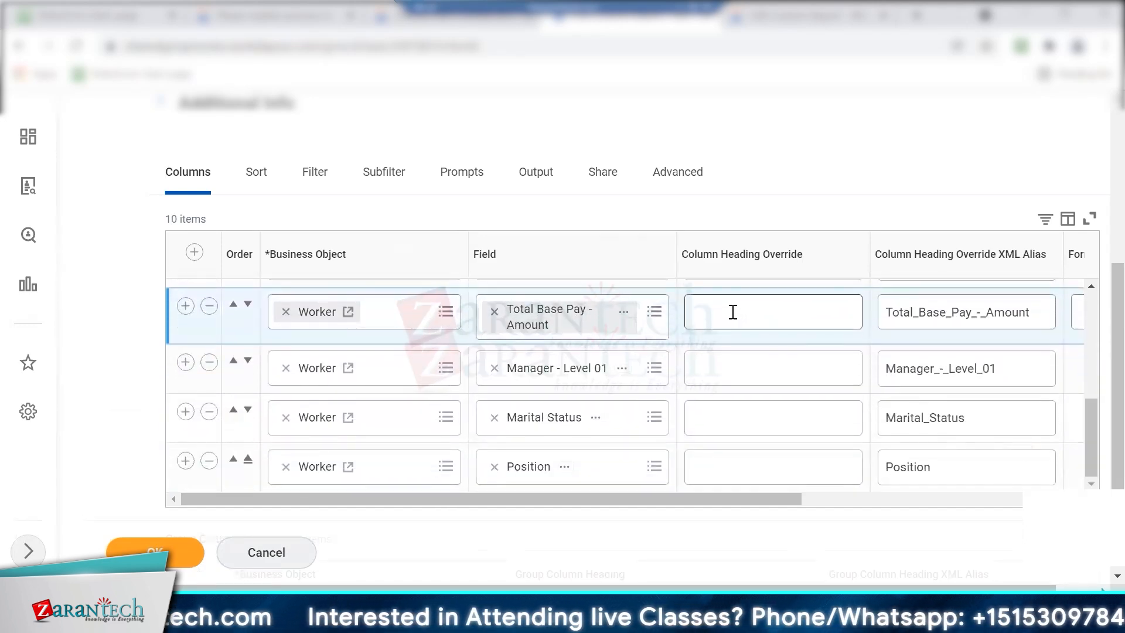
type("Base Pay")
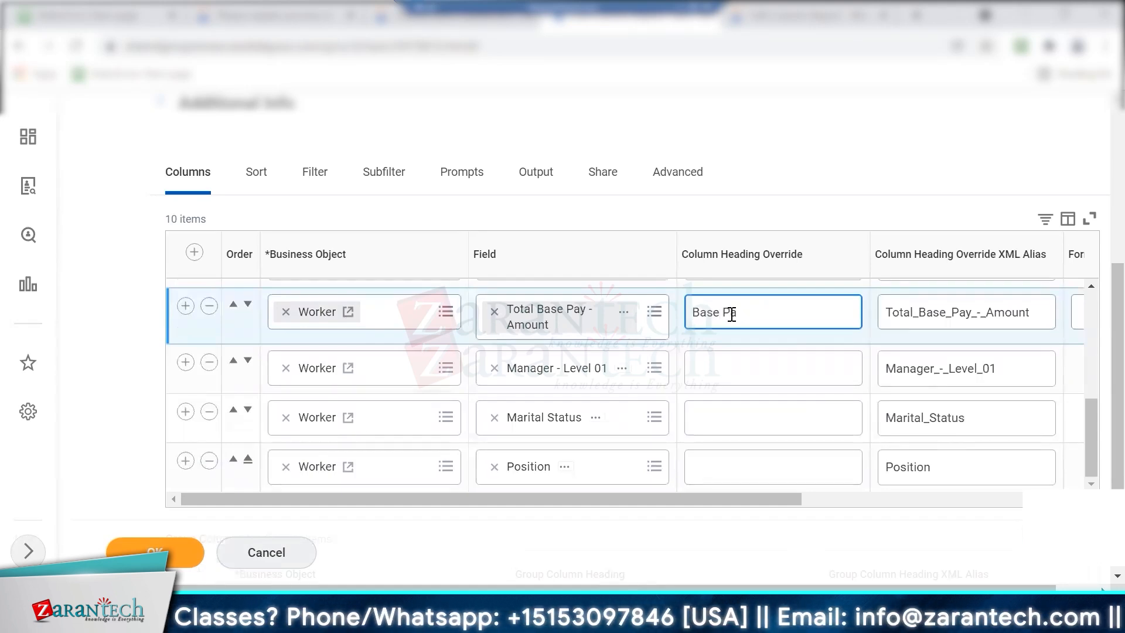
left_click(759, 370)
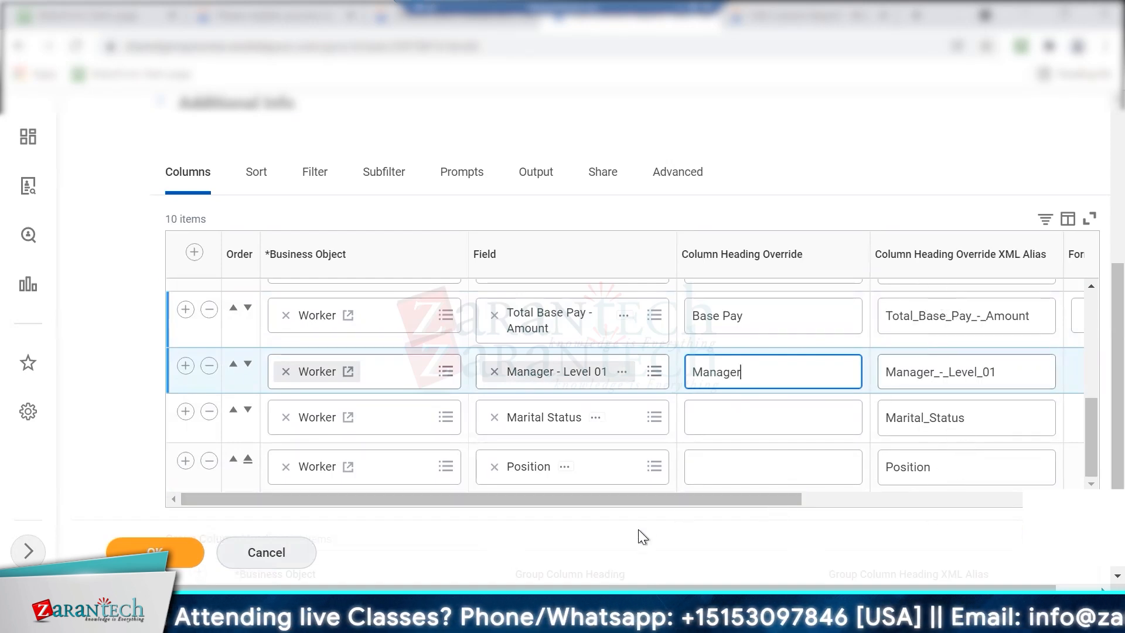
Add a sort row on Supervisory Organization in alphabetical ascending order, without a group name override.
left_click(246, 175)
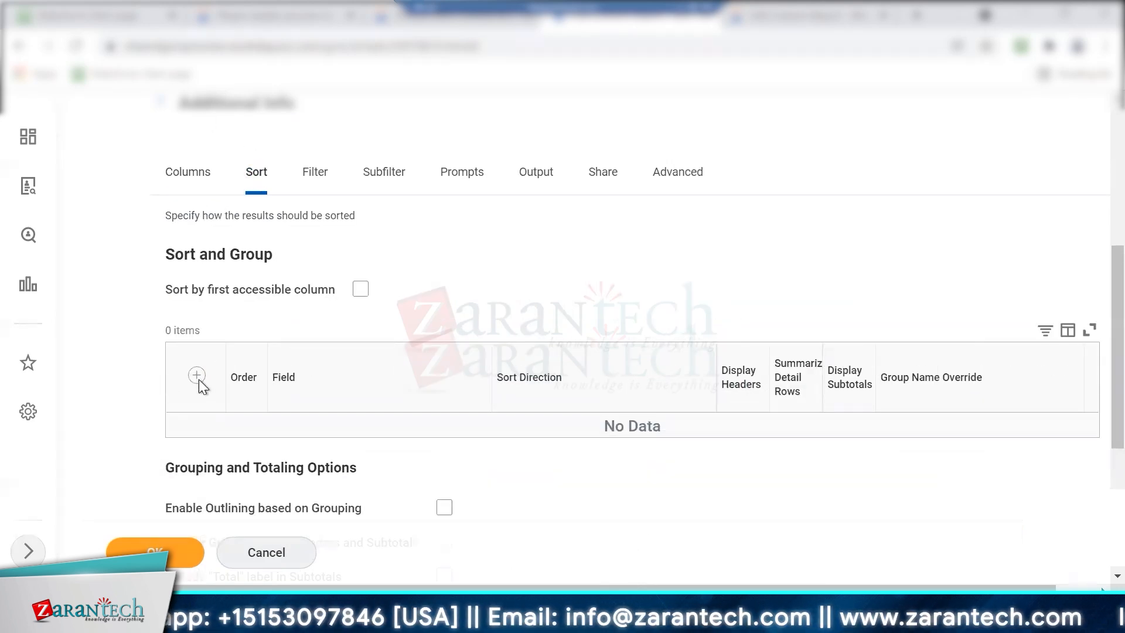
left_click(197, 377)
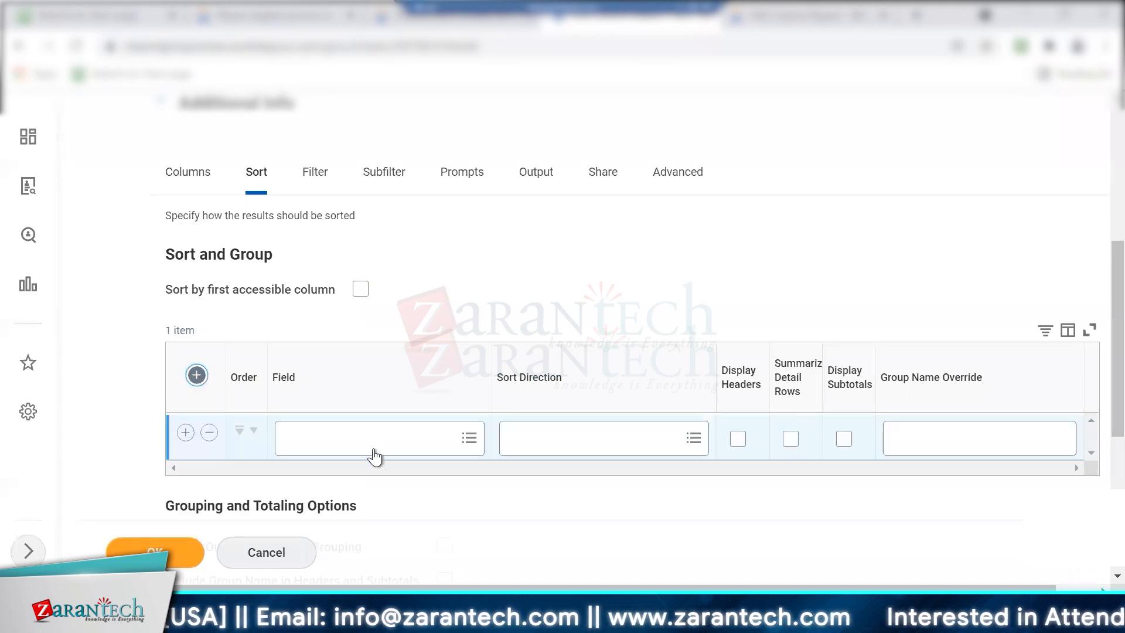
left_click(360, 441)
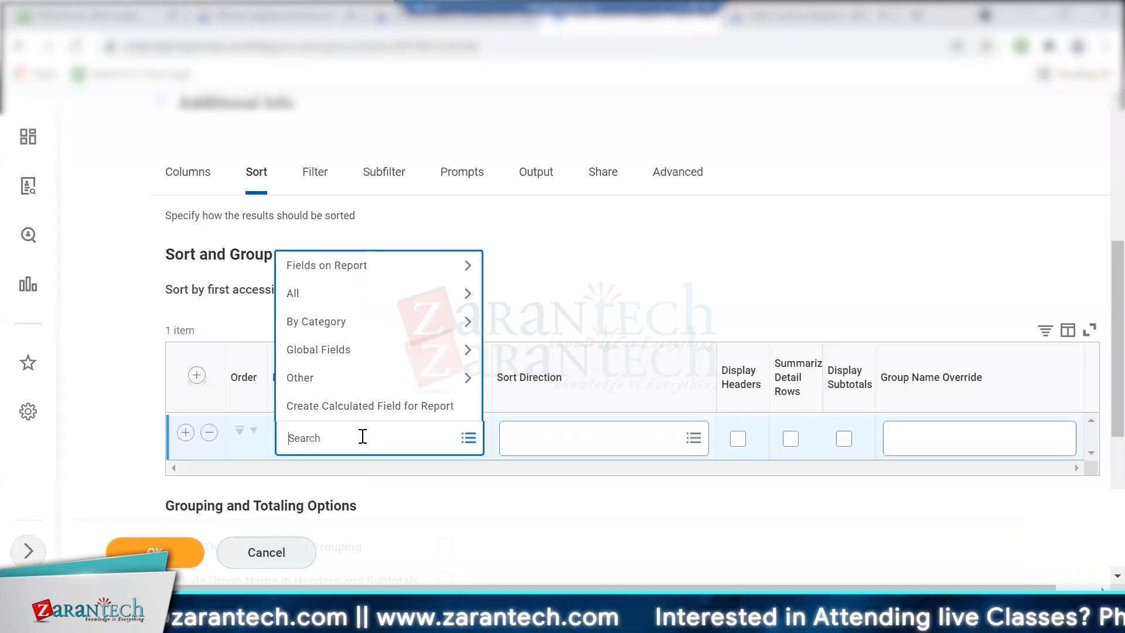
type("supervisory Organization")
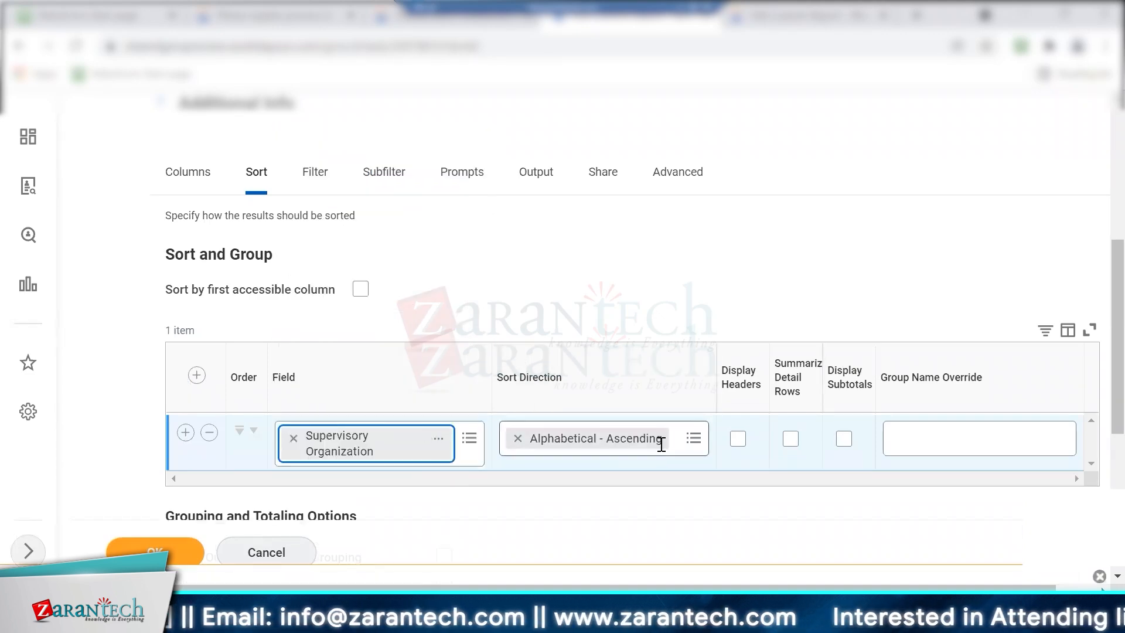
left_click(662, 444)
left_click(913, 447)
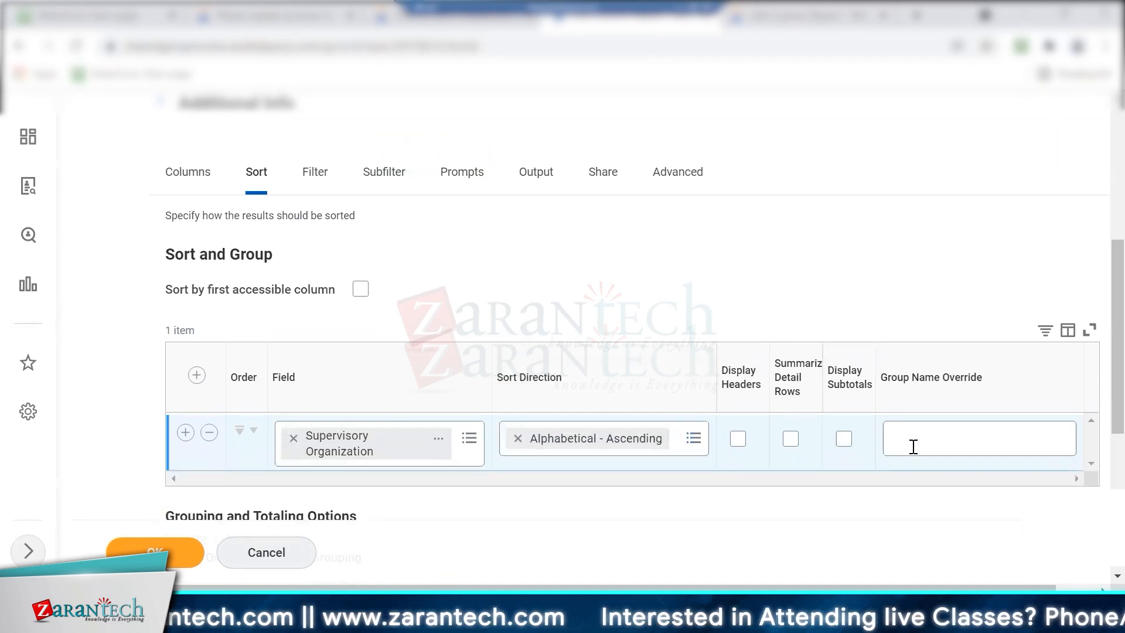
left_click(913, 446)
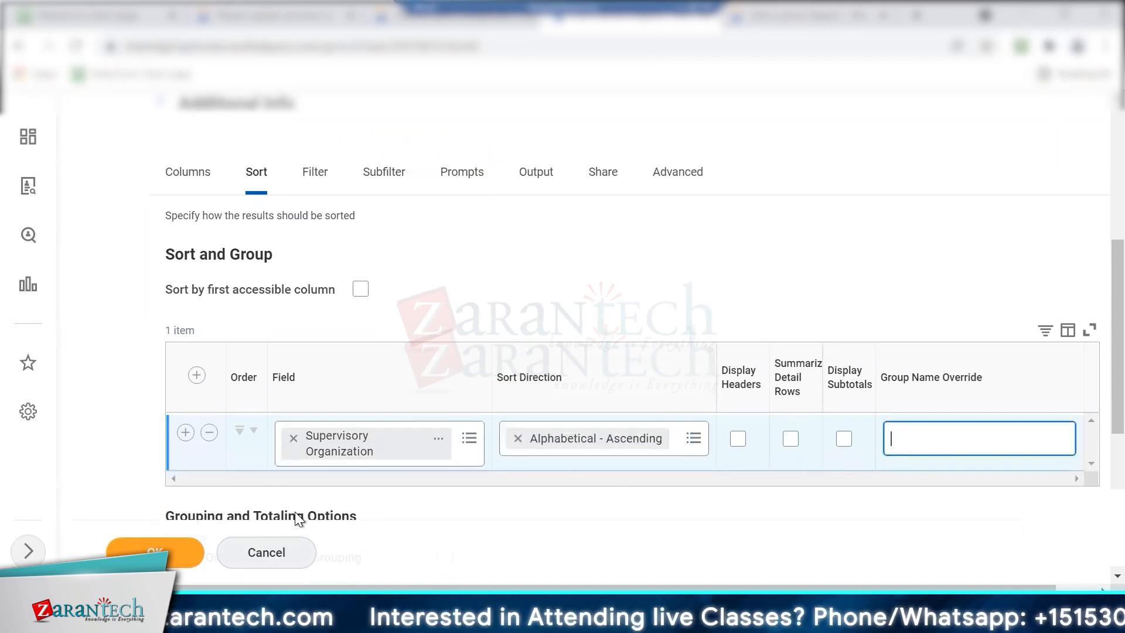
scroll(1092, 381, "down", 4)
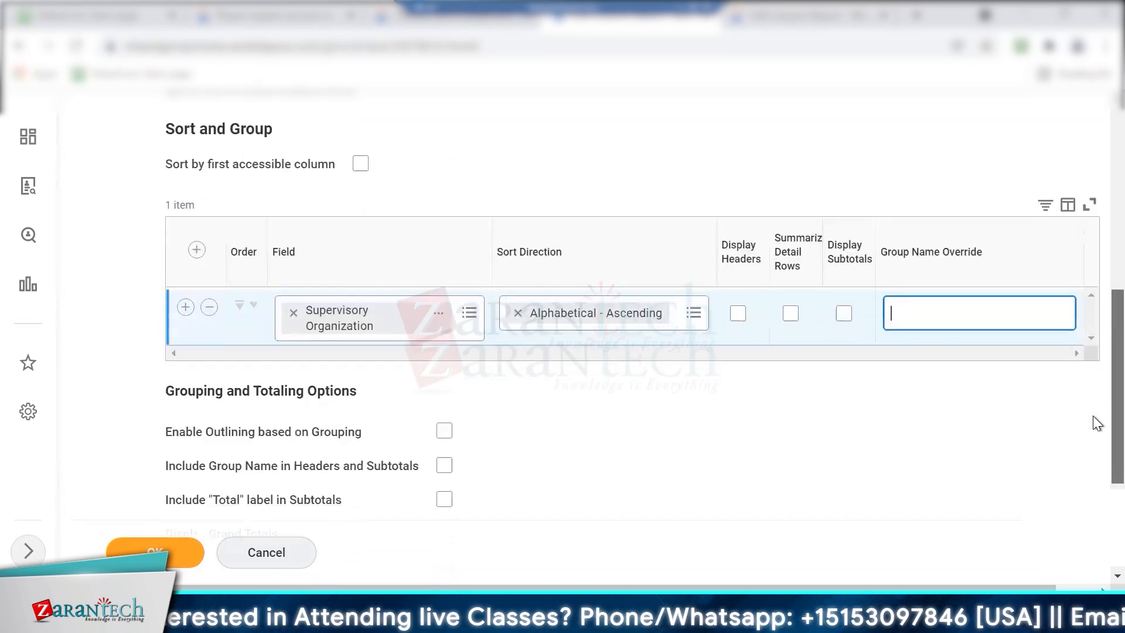
scroll(1092, 405, "up", 2)
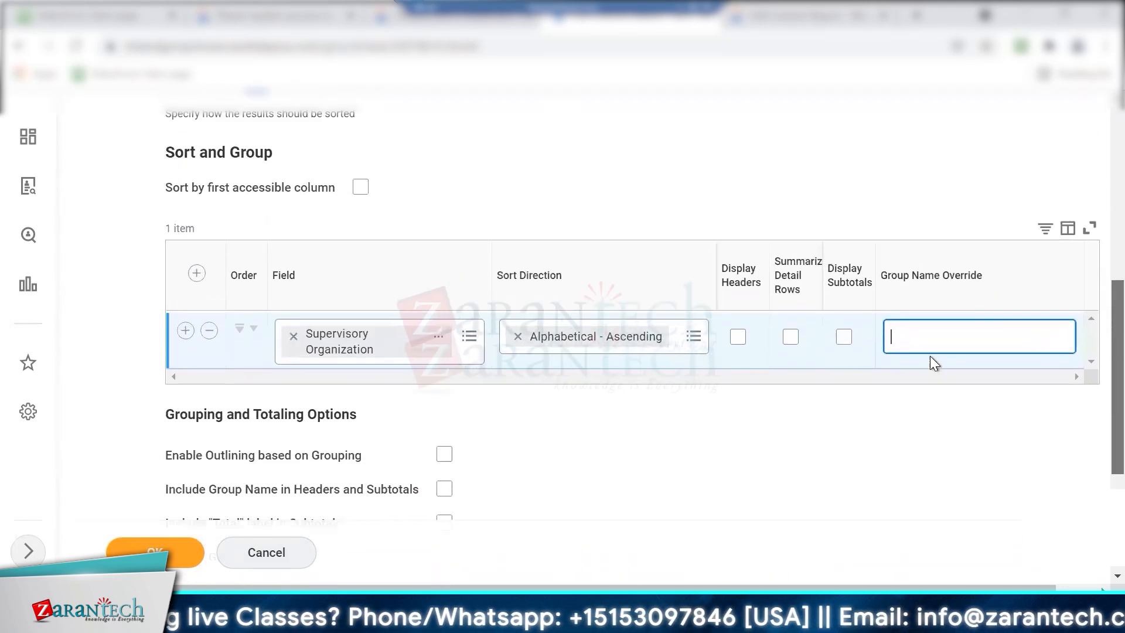
left_click(888, 371)
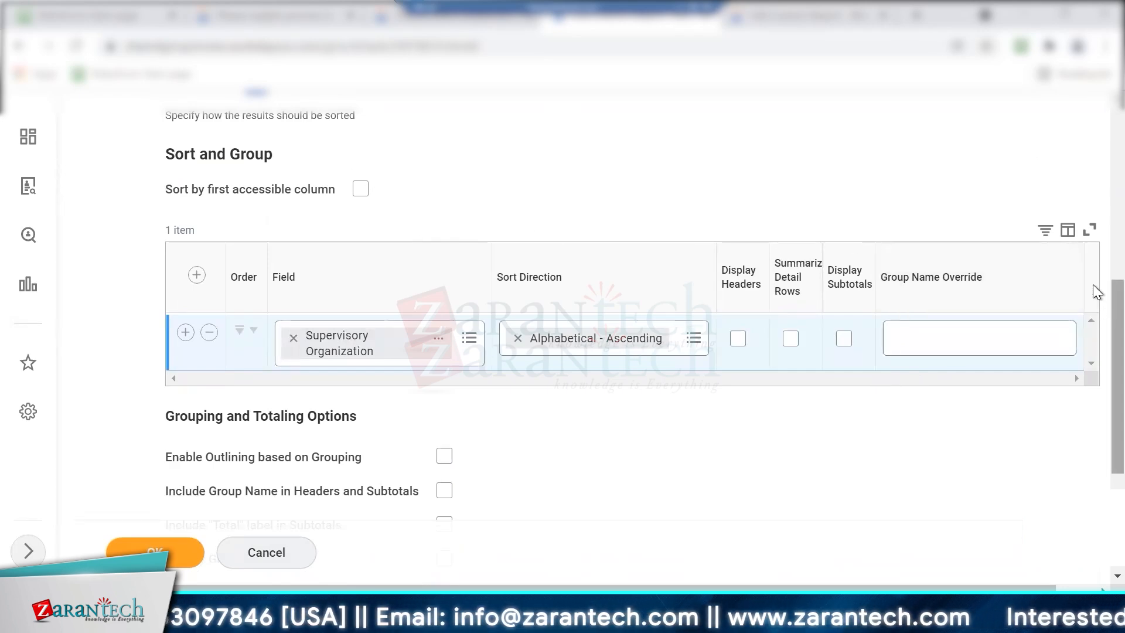
Replace the sort row's field with Legal Last Name from the fields on the report, sorted alphabetically ascending.
scroll(1091, 287, "up", 1)
left_click(472, 396)
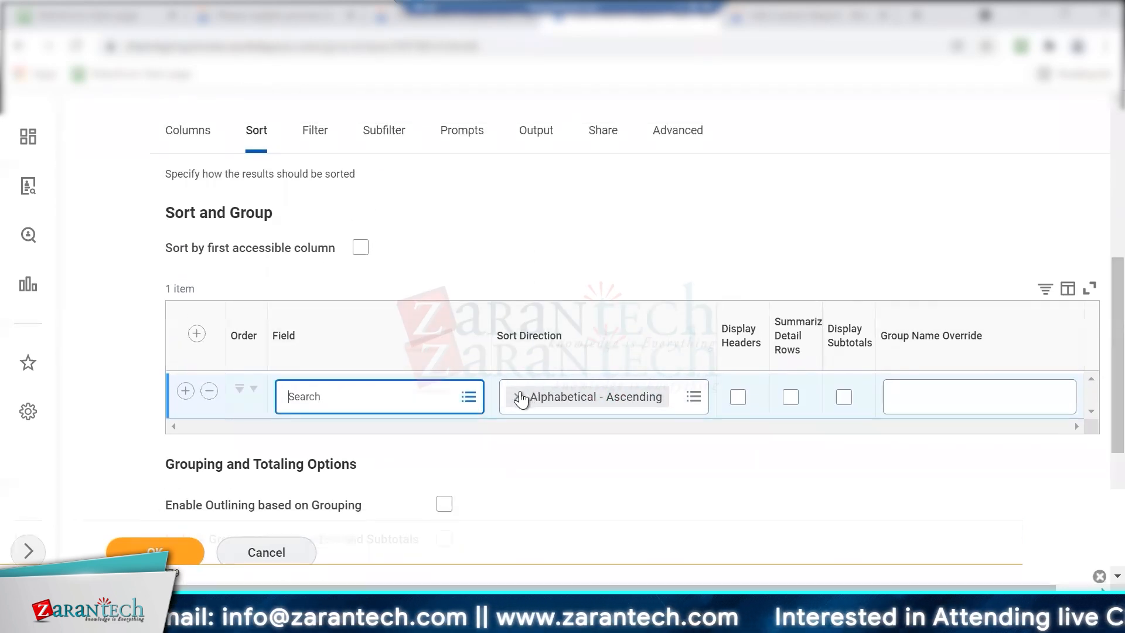
left_click(516, 397)
left_click(468, 397)
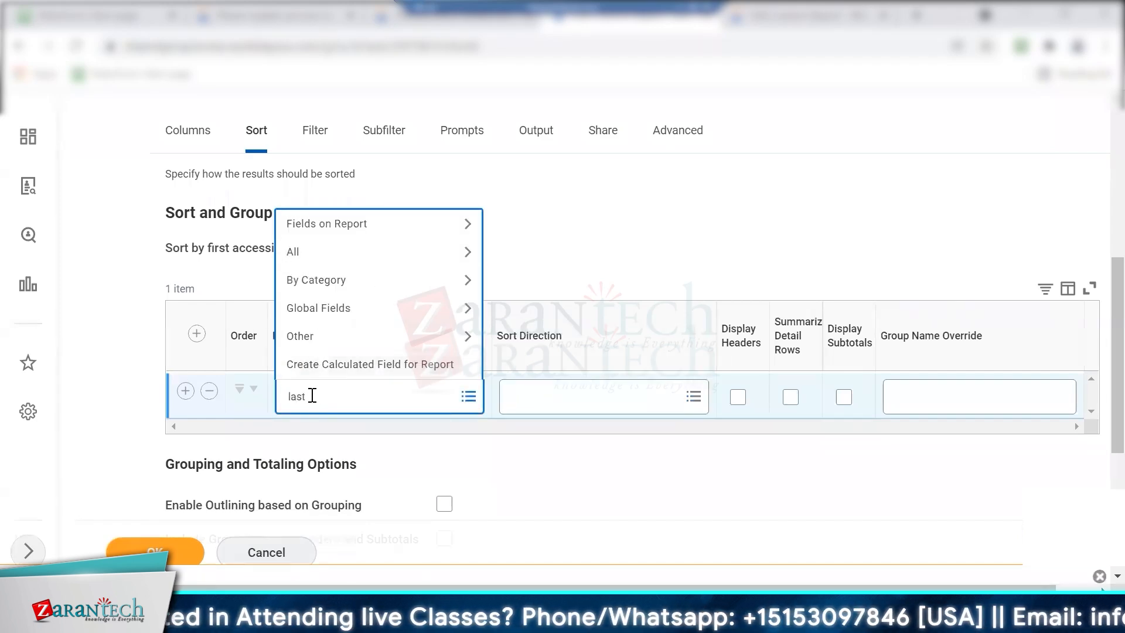
key("Return")
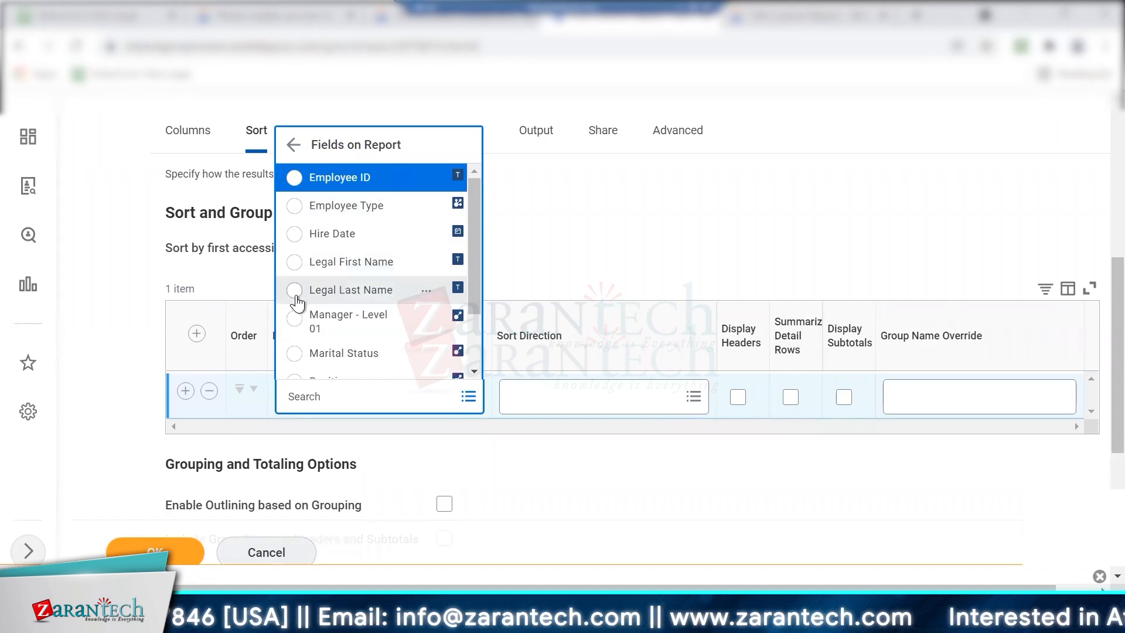
left_click(295, 290)
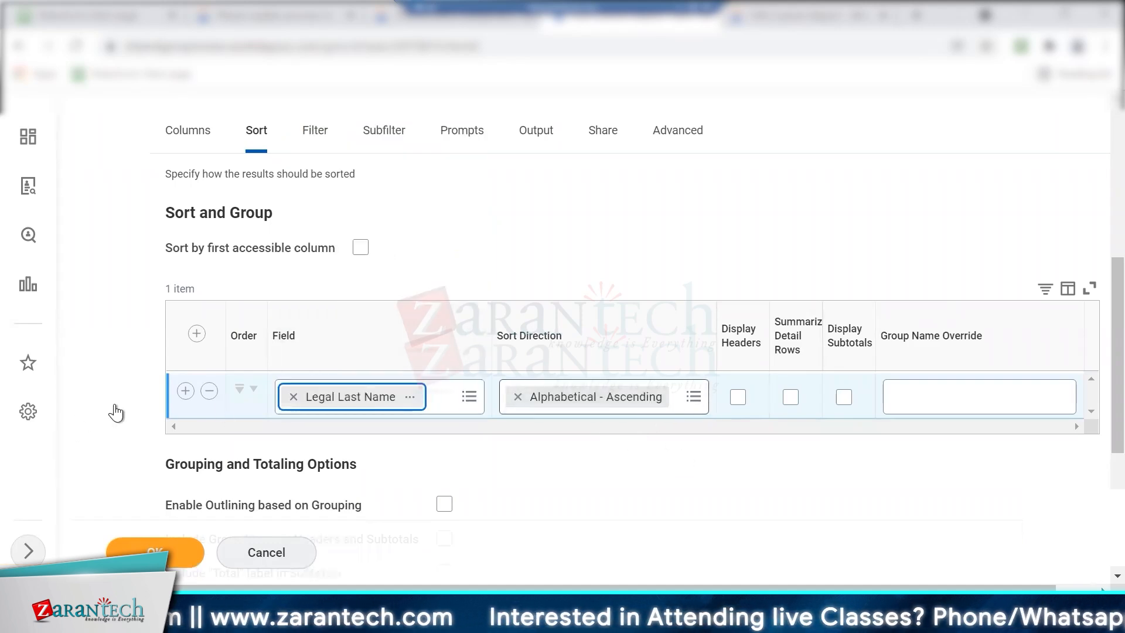
Add a second sort row using Legal First Name from the fields on the report.
left_click(185, 391)
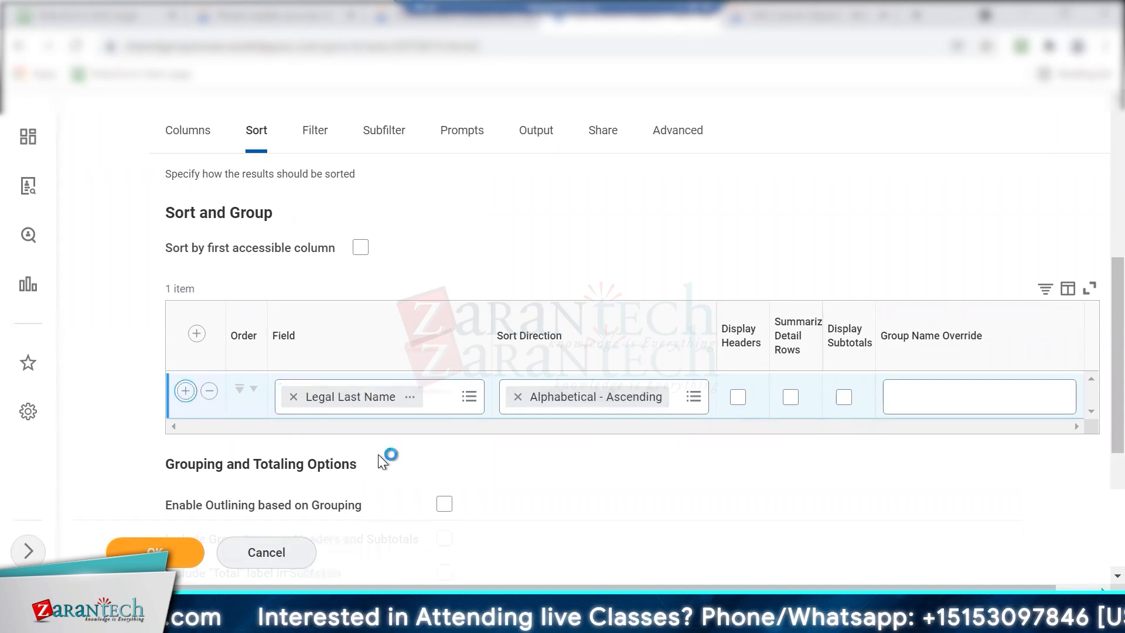
left_click(472, 449)
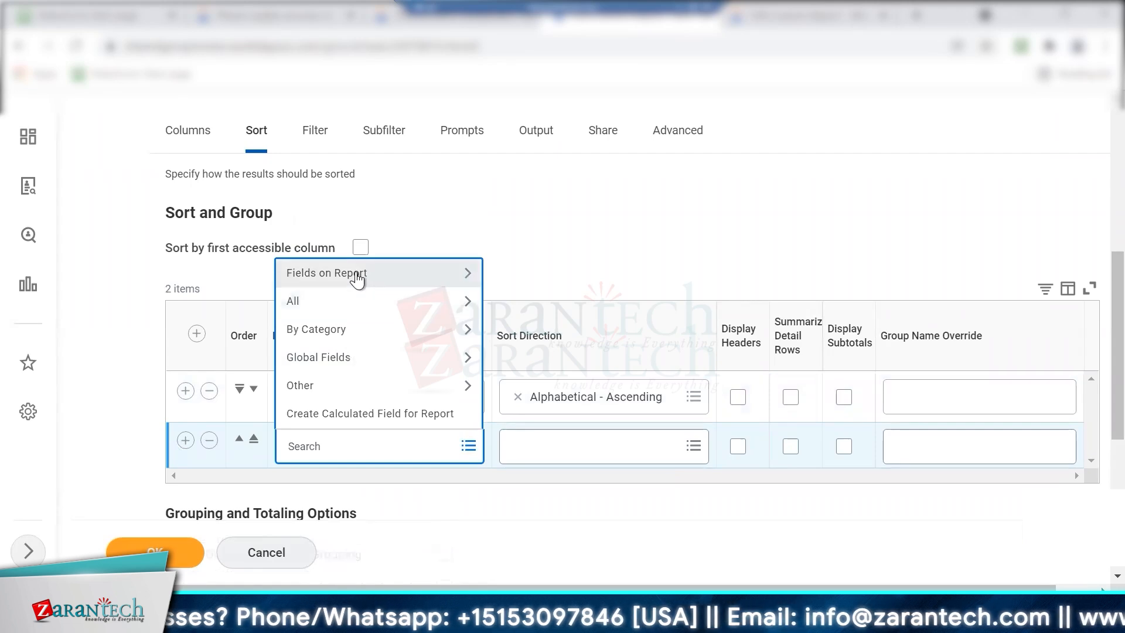
left_click(357, 275)
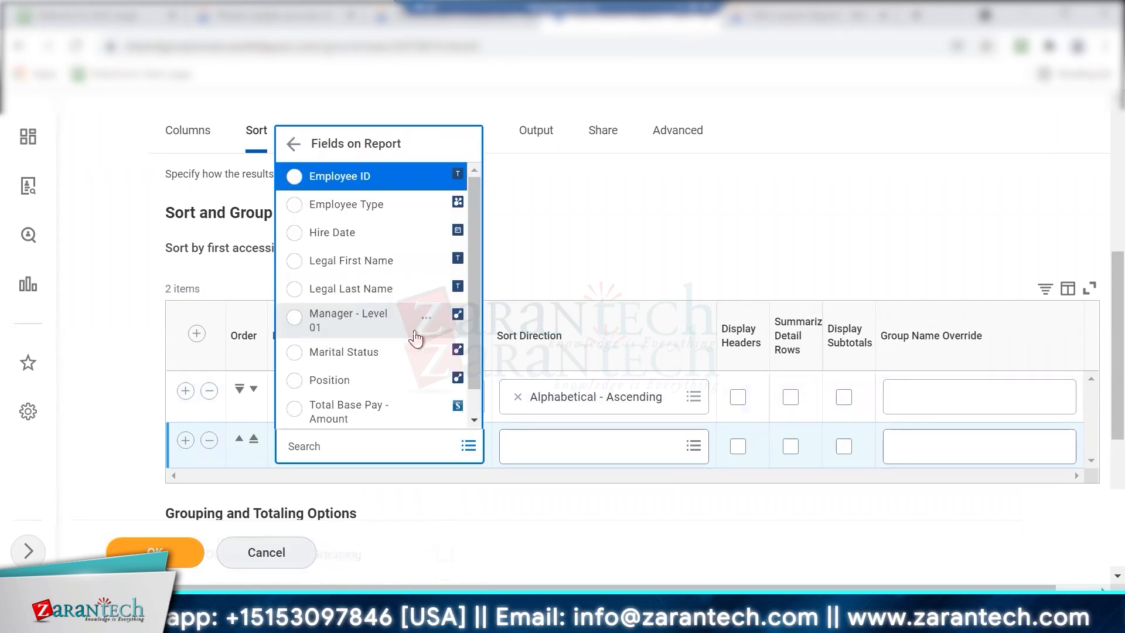
left_click(295, 261)
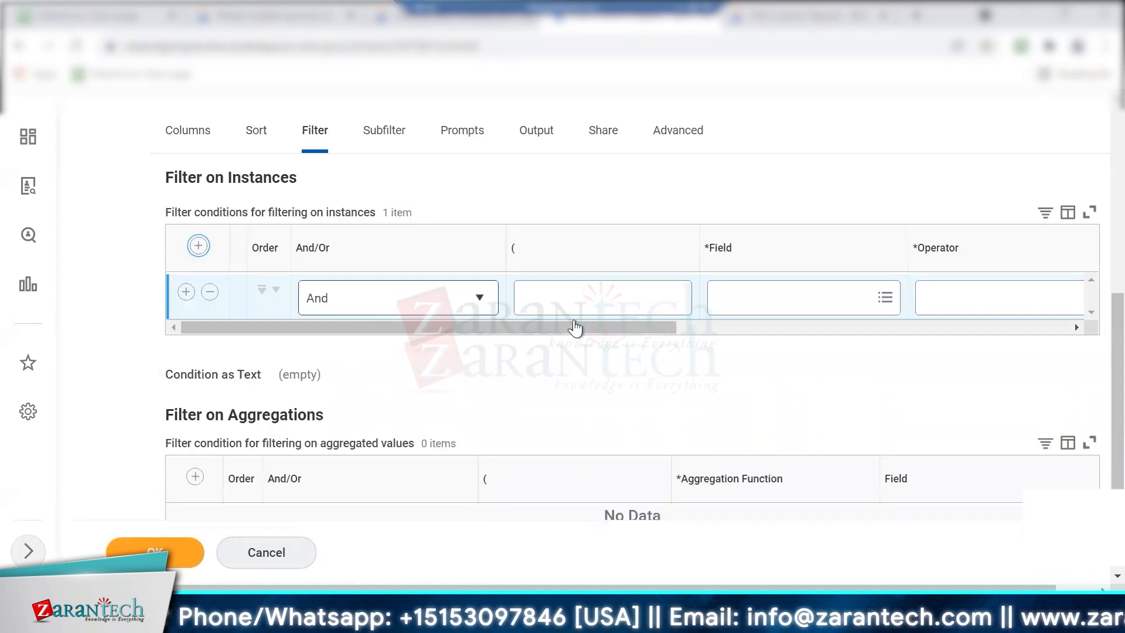
Set the instance filter condition to the Supervisory Organization field with the operator "in the selection list".
left_click(610, 294)
left_click(748, 291)
type("supervisory")
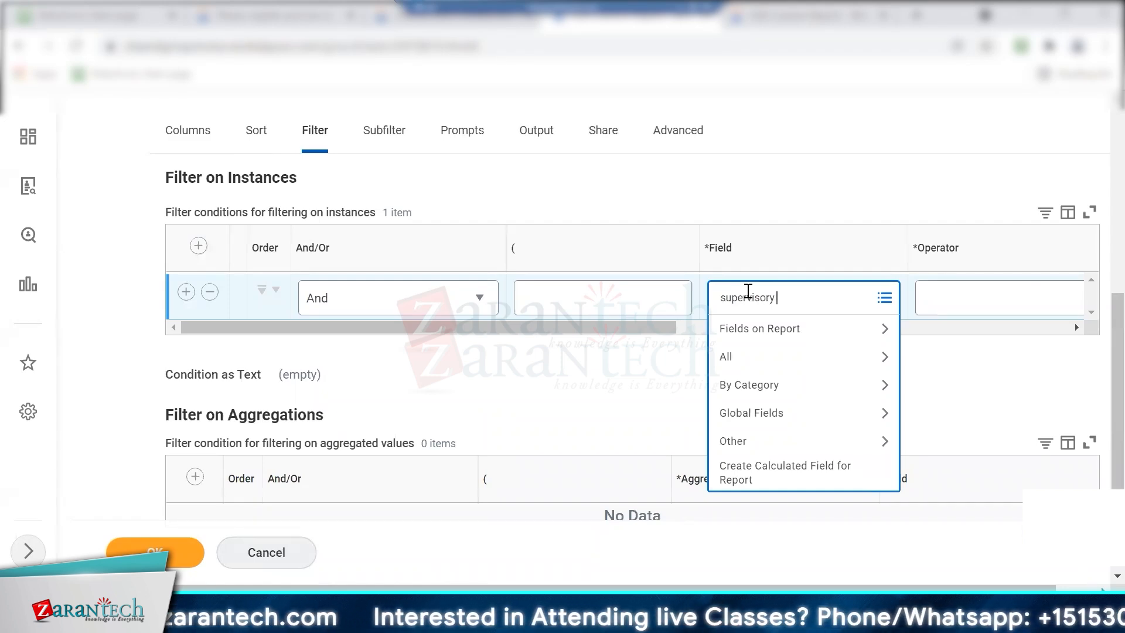
type("org")
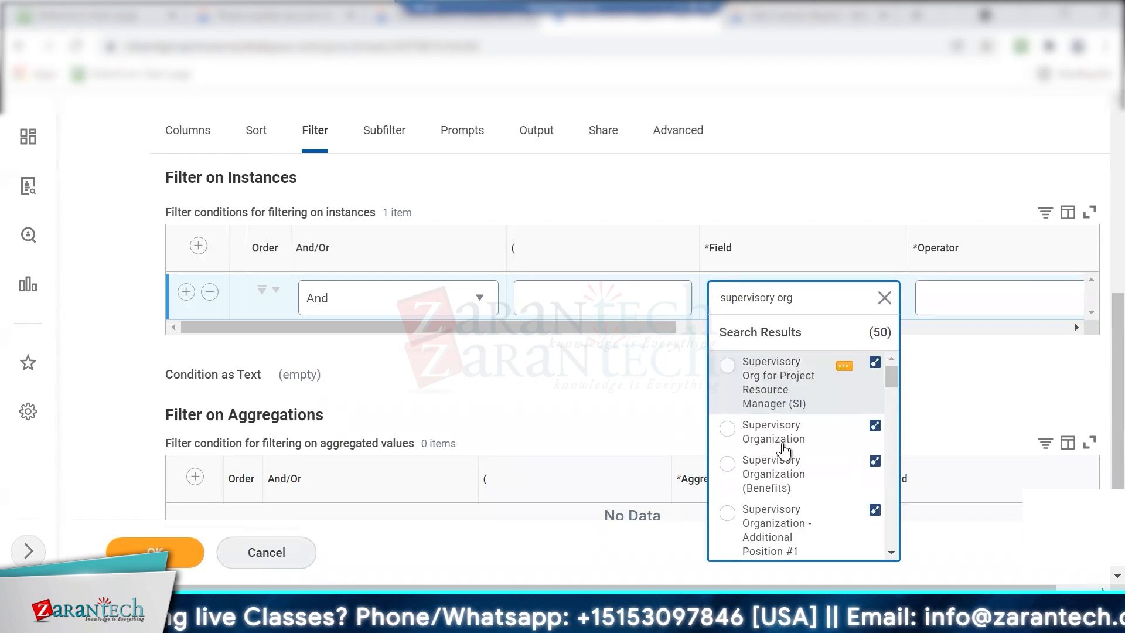
left_click(727, 430)
left_click_drag(641, 336, 996, 330)
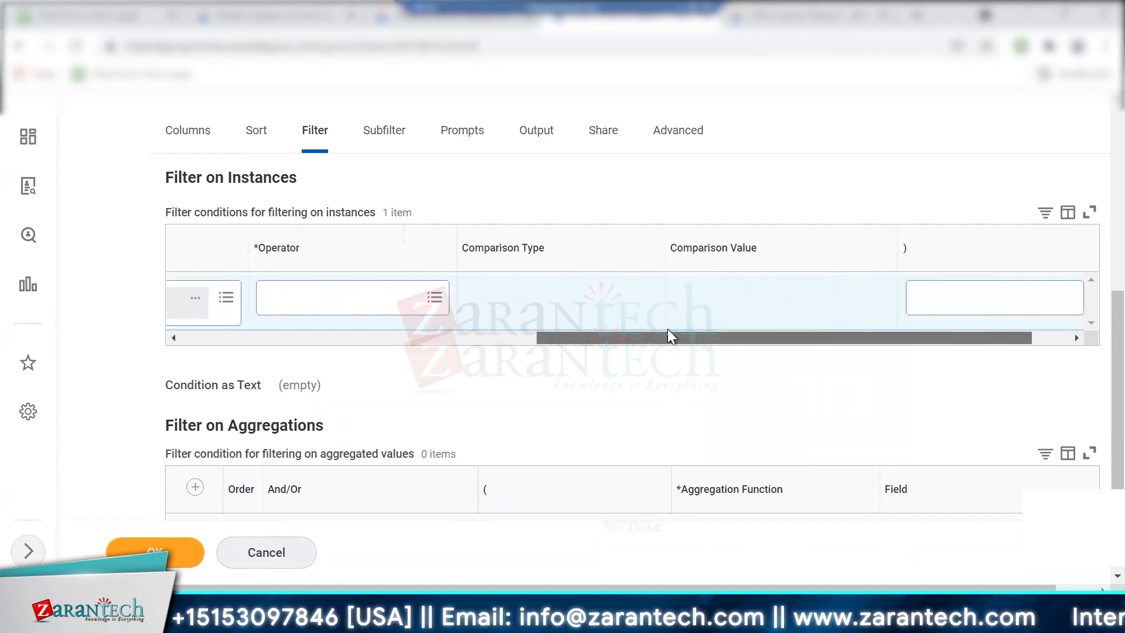
left_click(425, 298)
left_click(375, 338)
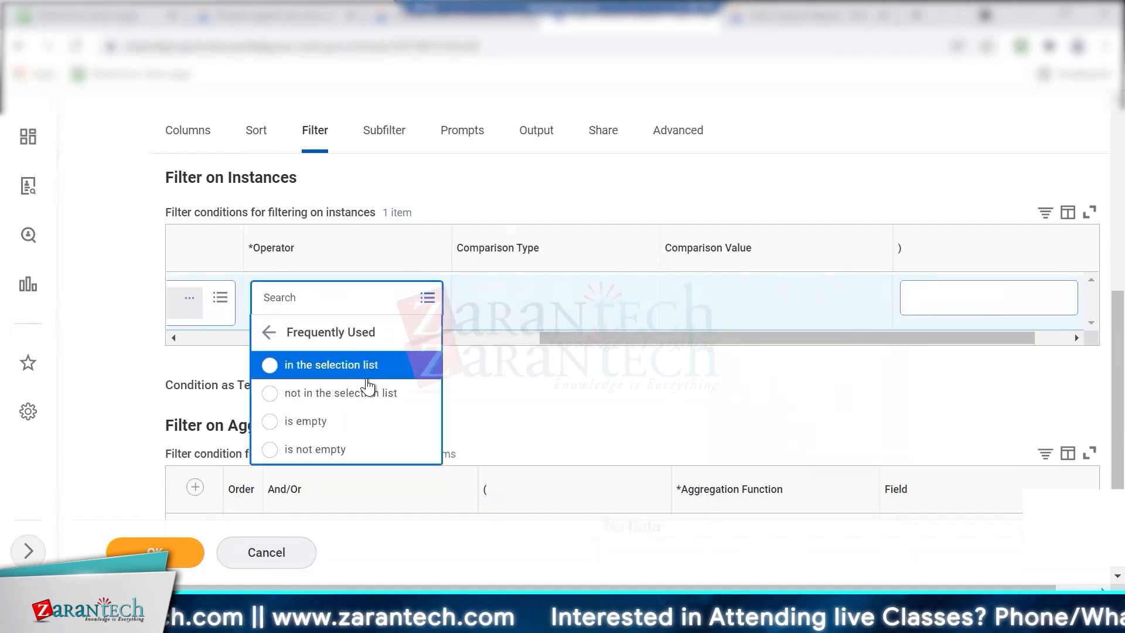
left_click(362, 368)
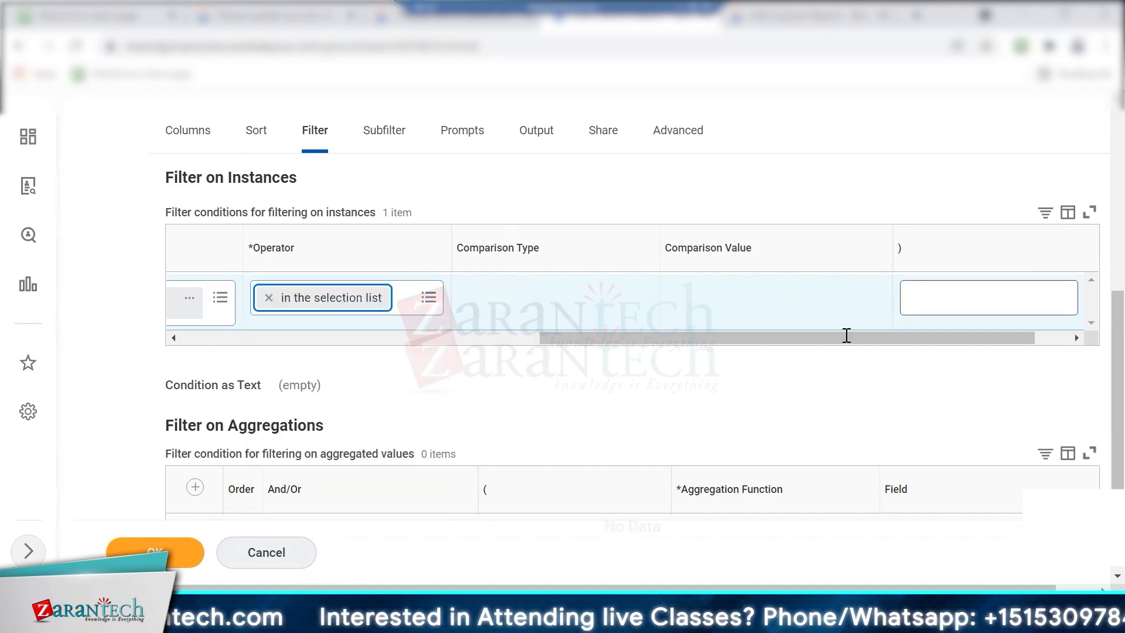
Search the comparison values for "globa modern services" and select Global Modern Services.
left_click(716, 311)
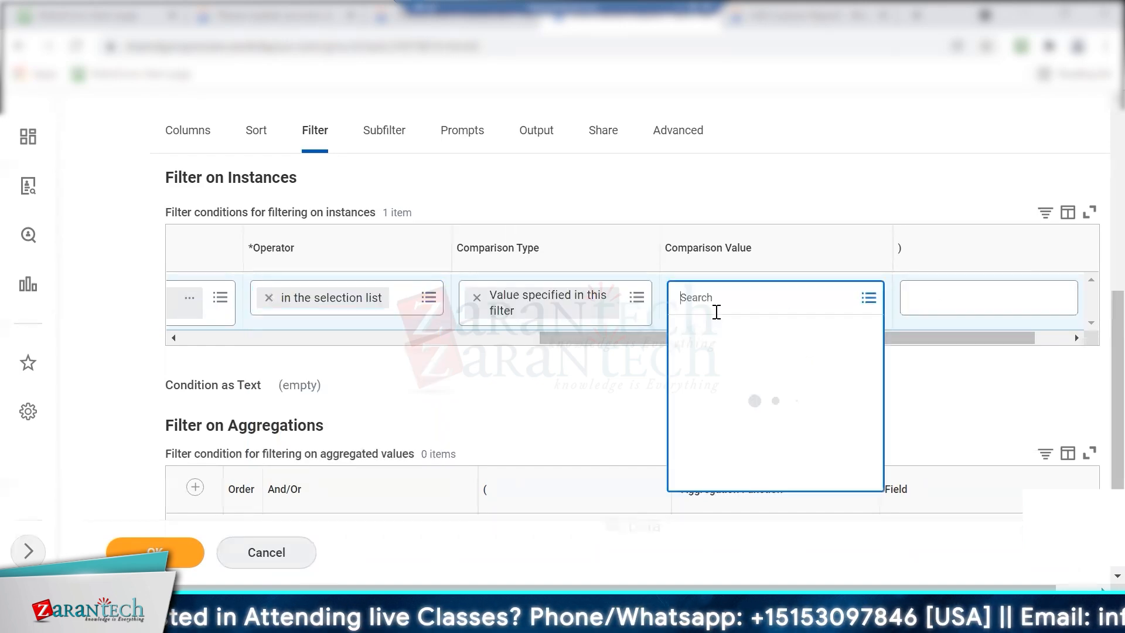
type("globa modern services")
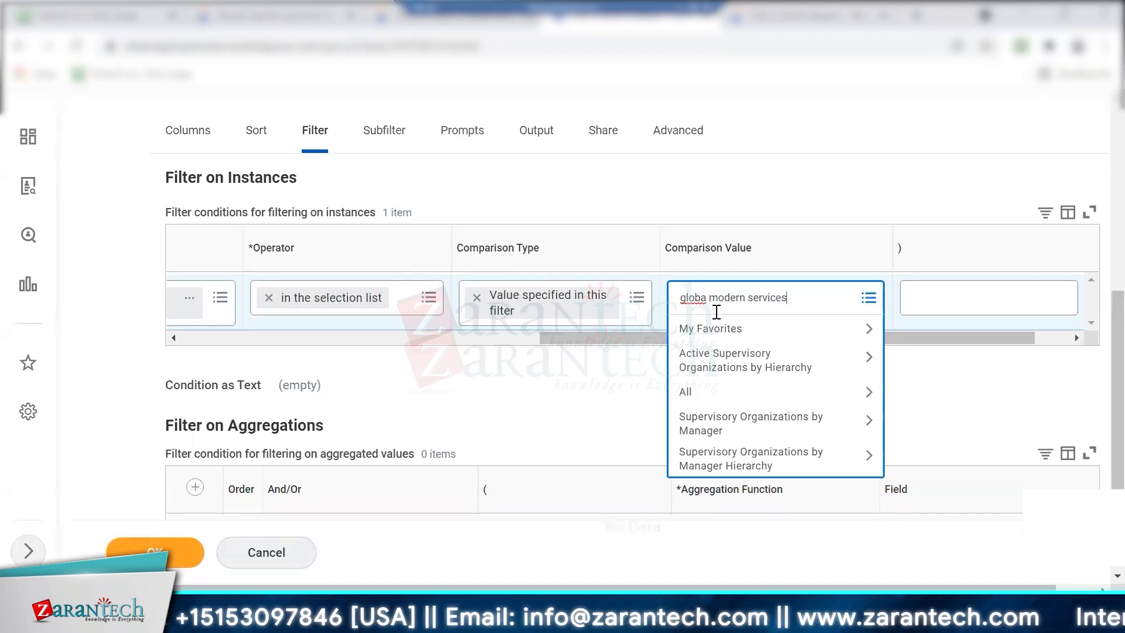
key("Return")
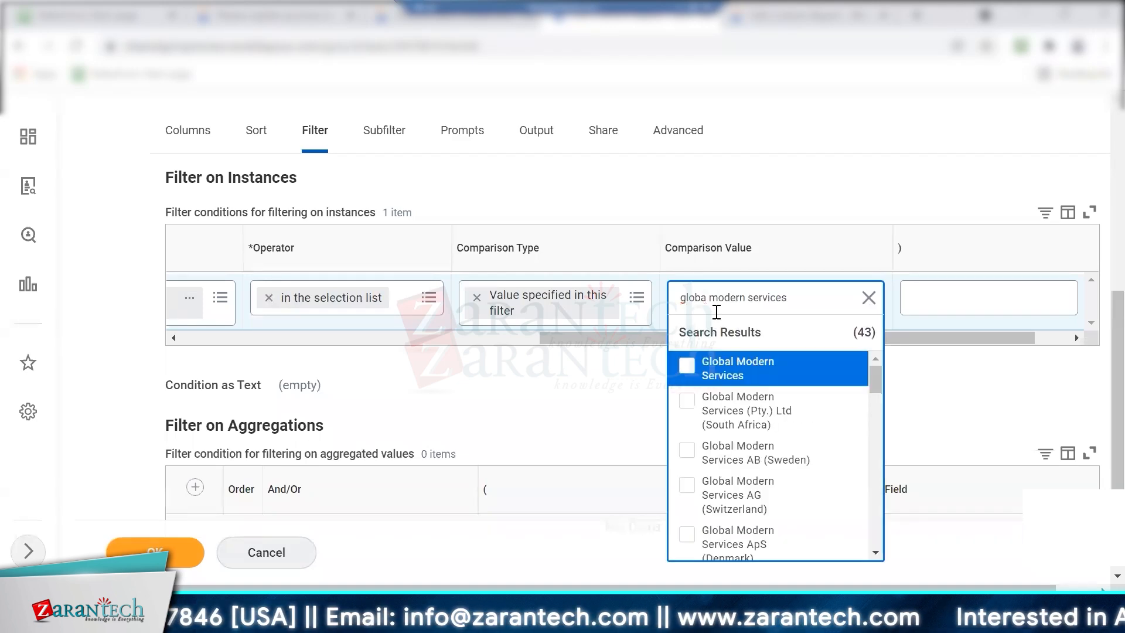
left_click(683, 368)
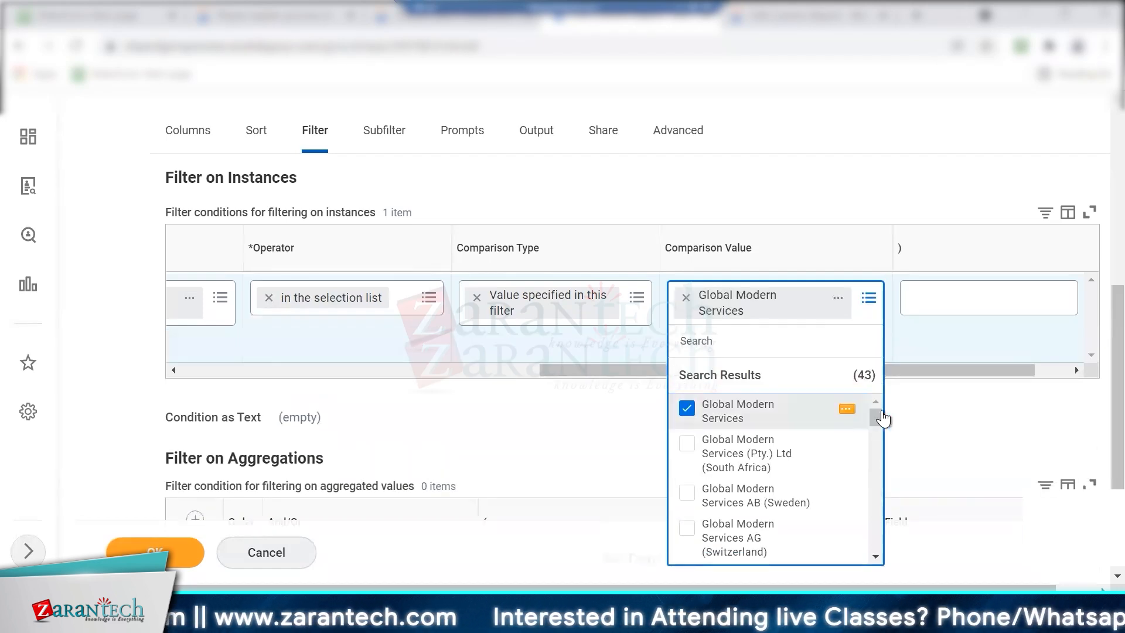
Add Global Modern Services S.A. de C.V. (Mexico), Global Modern Services, PLC (U.K.) and Global Modern Services, Inc. (USA) to the filter's comparison values.
scroll(880, 454, "down", 3)
scroll(881, 455, "down", 3)
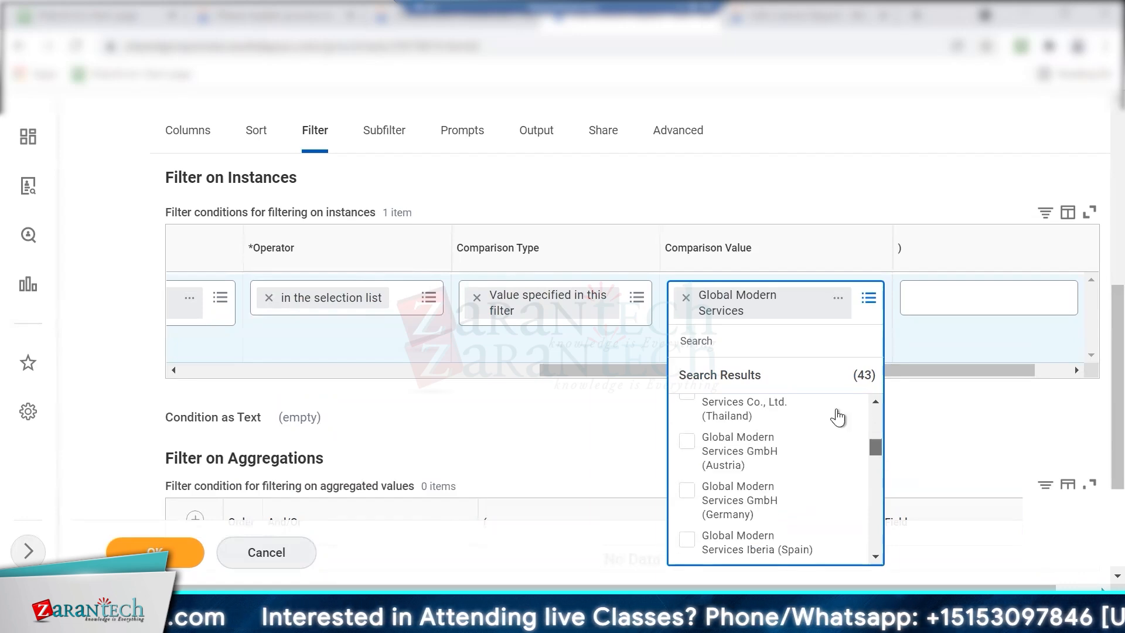
scroll(874, 472, "down", 5)
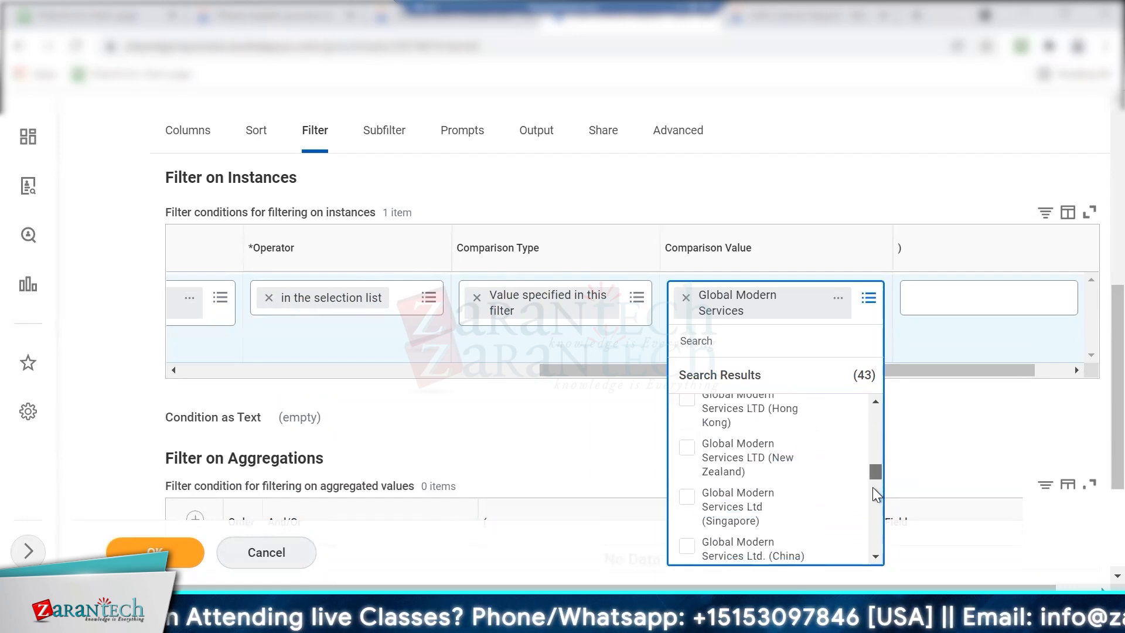
scroll(874, 502, "down", 5)
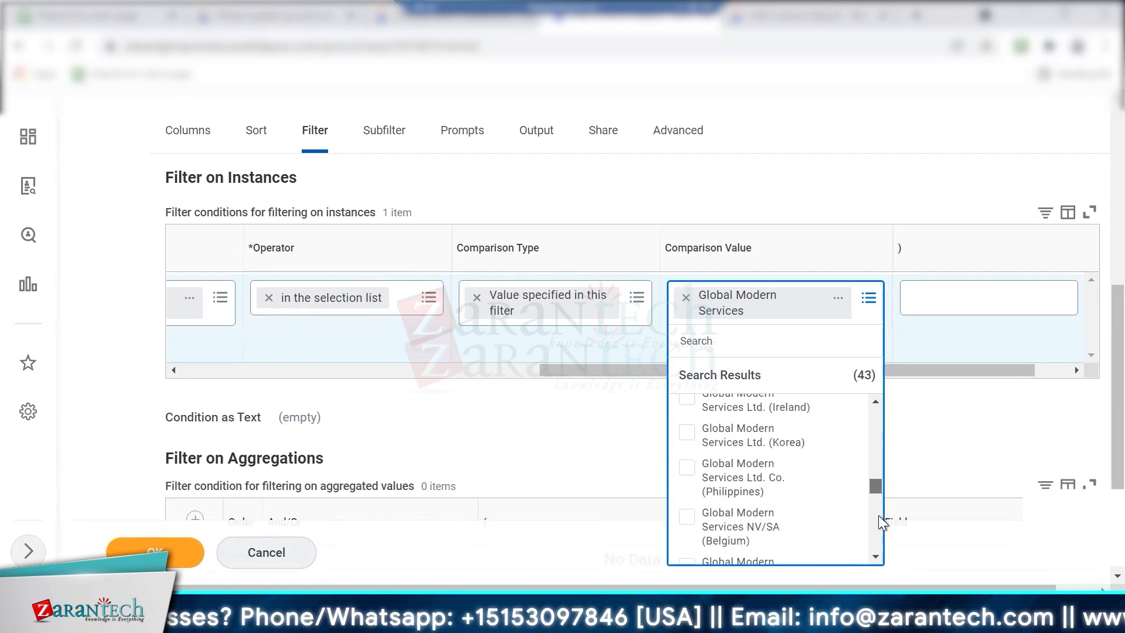
scroll(880, 522, "down", 3)
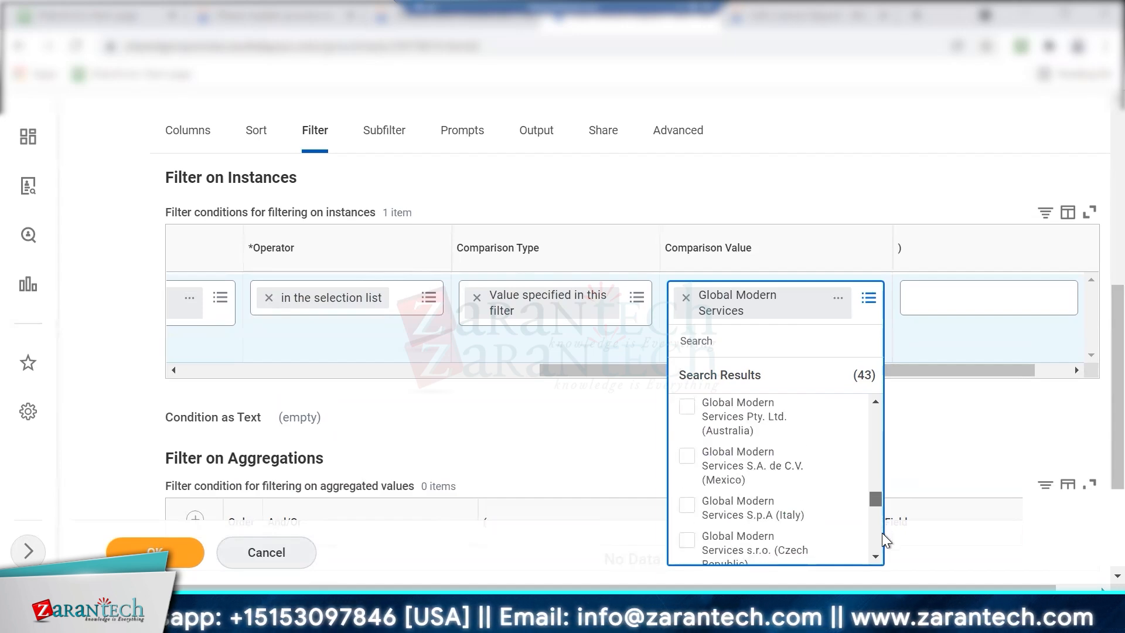
scroll(879, 527, "up", 2)
left_click(685, 489)
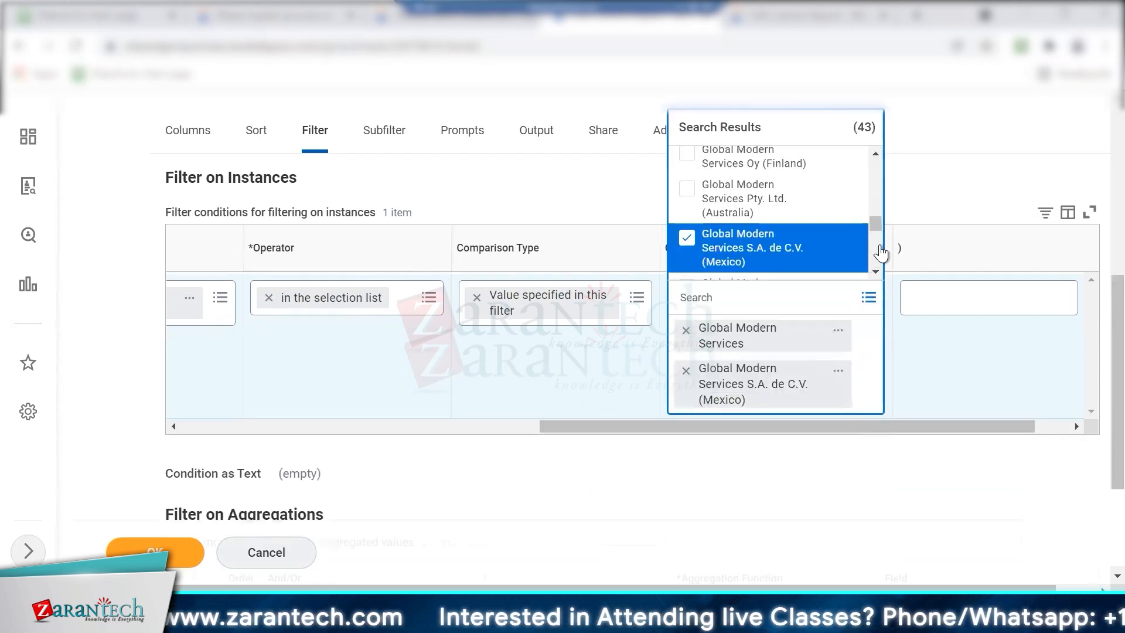
left_click_drag(875, 225, 877, 252)
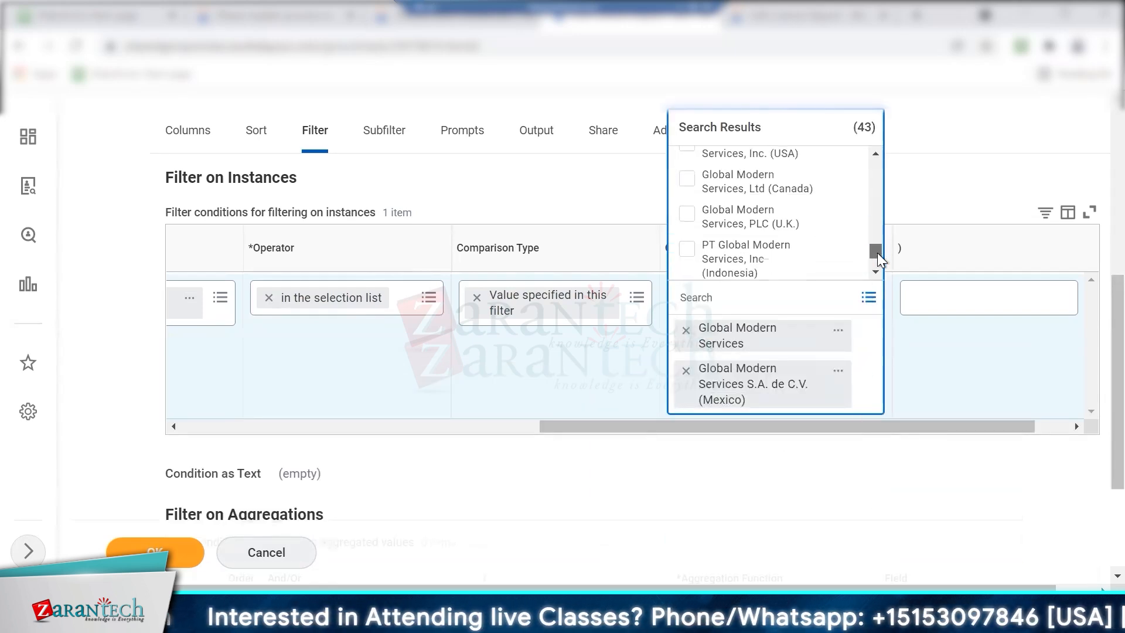
left_click(689, 216)
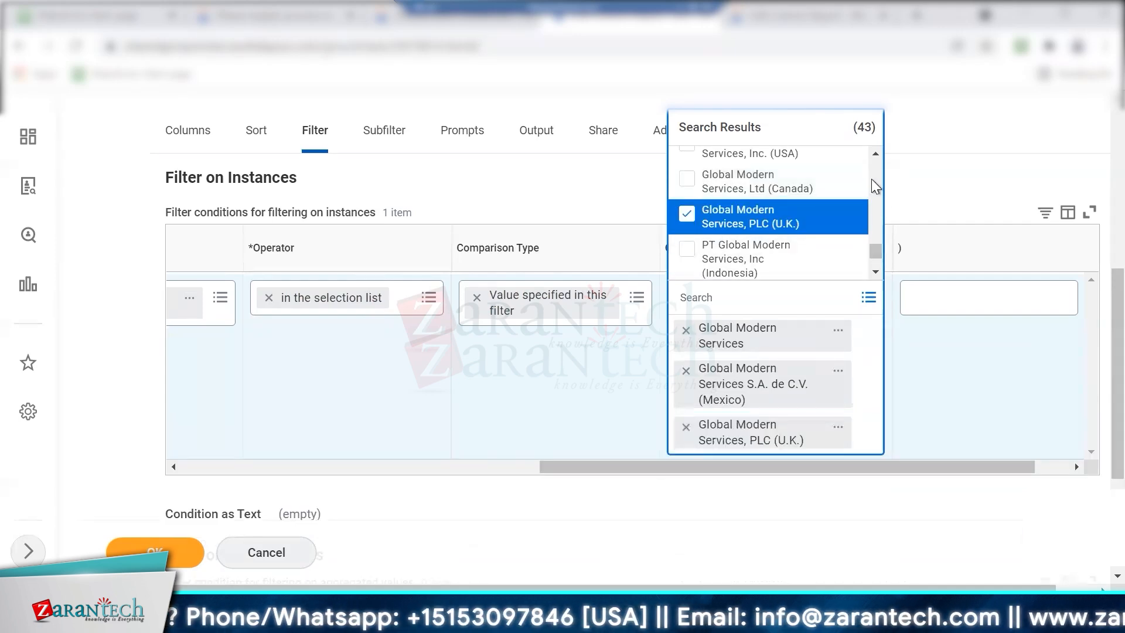
scroll(872, 186, "up", 2)
left_click(687, 261)
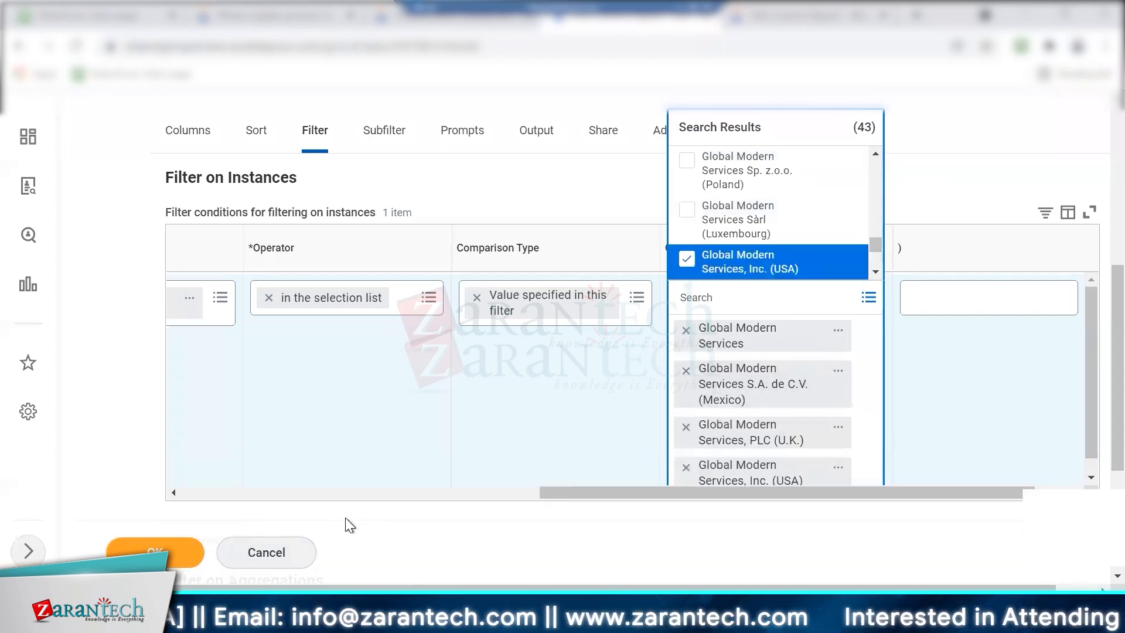
Compare the other custom report's sort and filter settings with the subfilter and prompt settings of the advanced report.
left_click(388, 138)
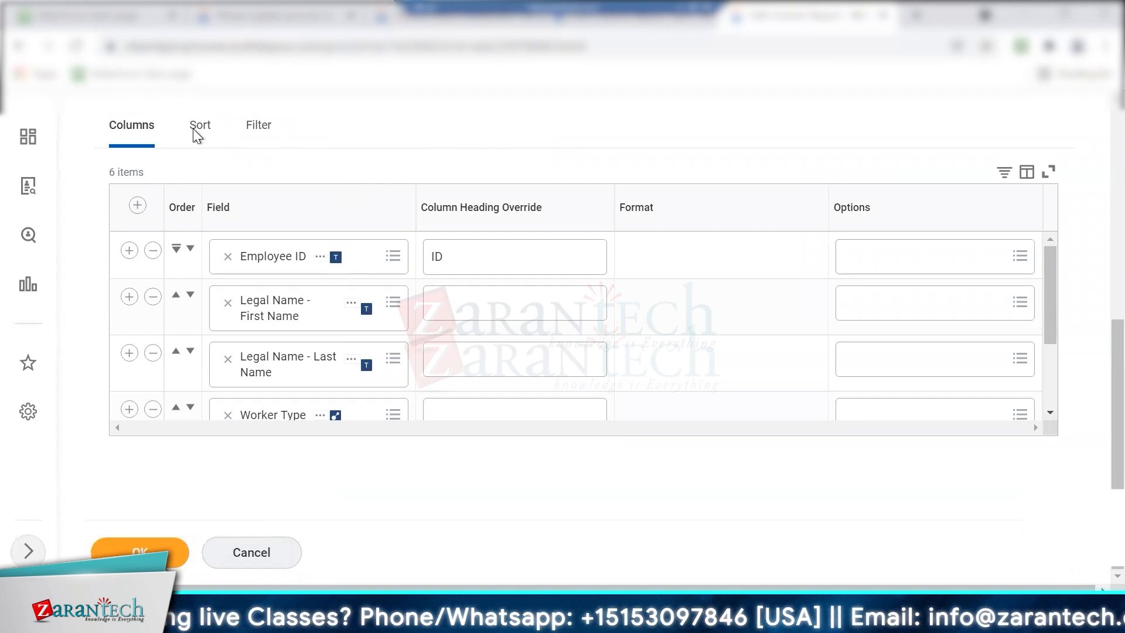
left_click(202, 137)
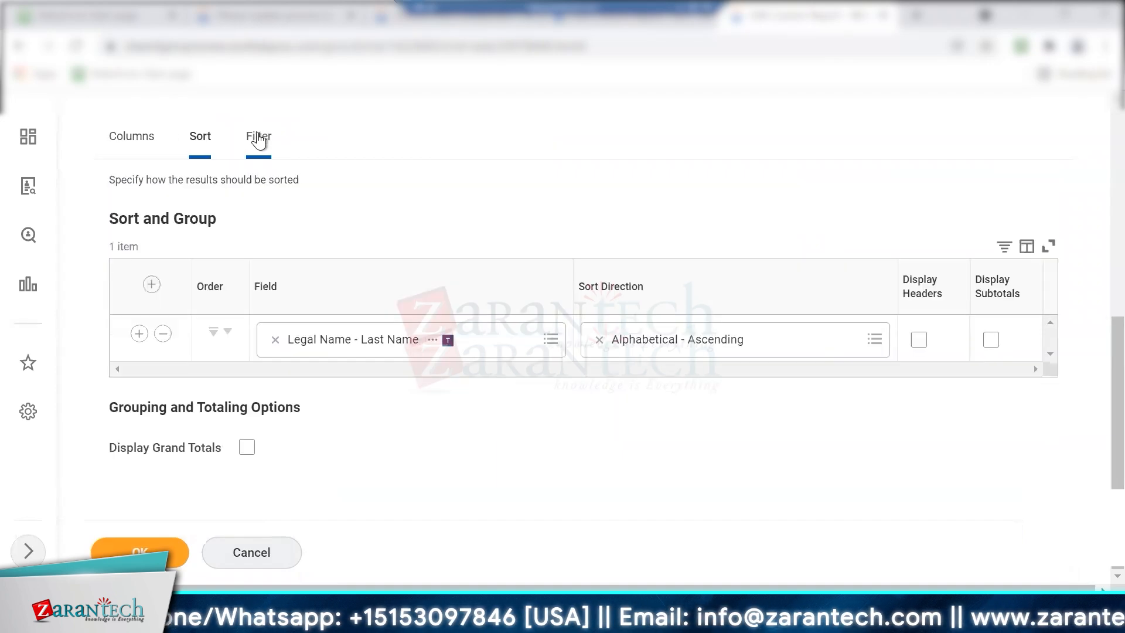
left_click(258, 141)
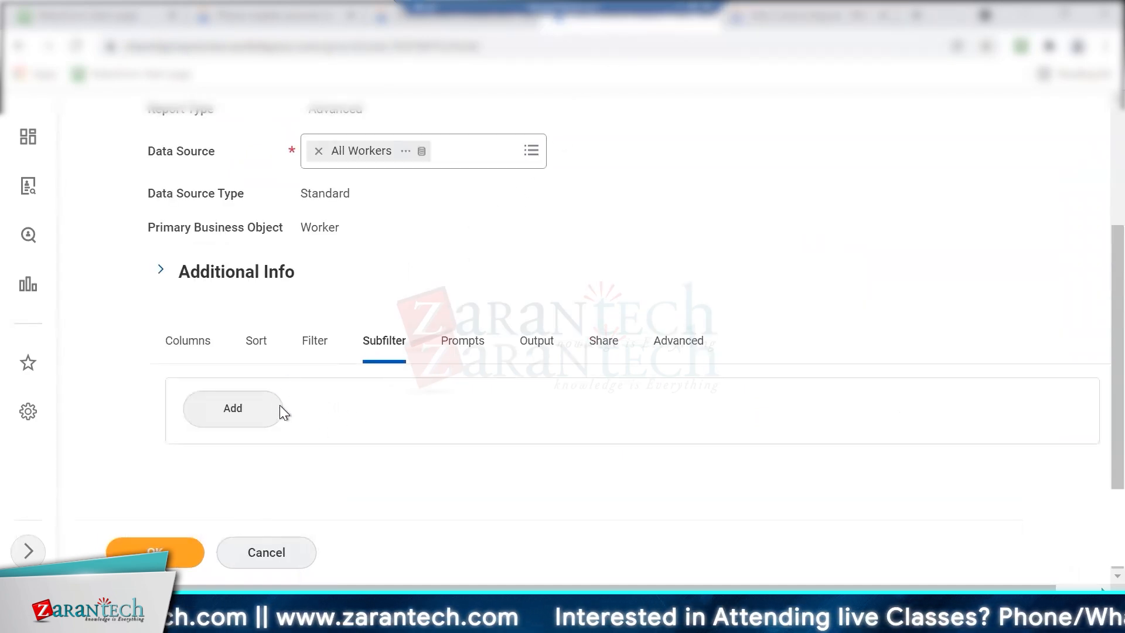
left_click(246, 409)
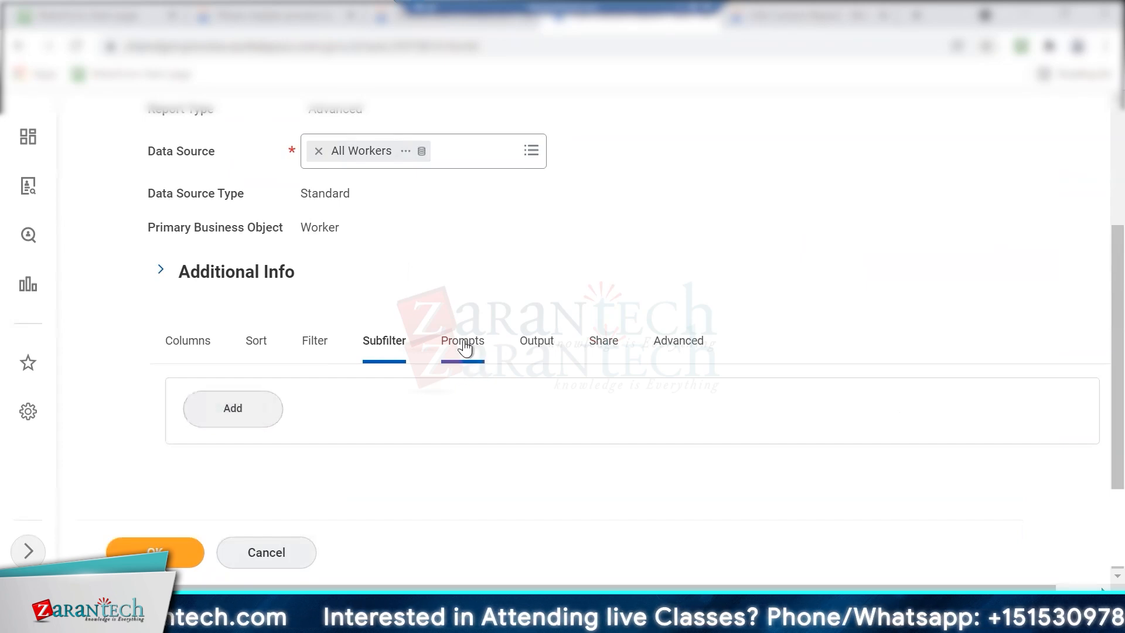
left_click(469, 358)
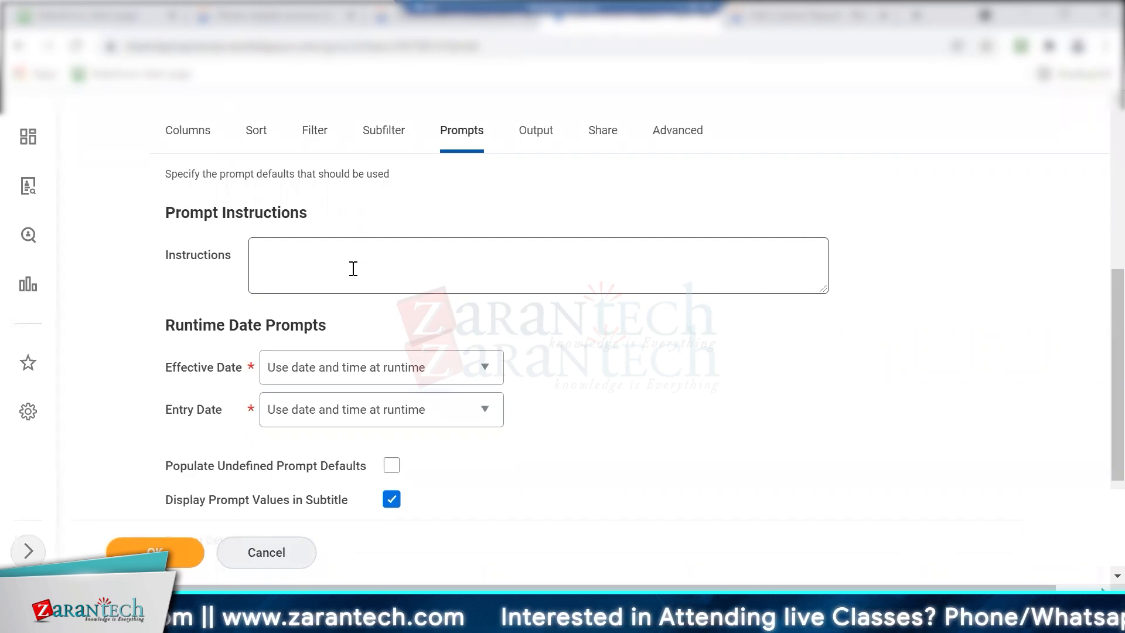
Review the output type choices offered for the advanced report, keeping Table.
left_click(530, 134)
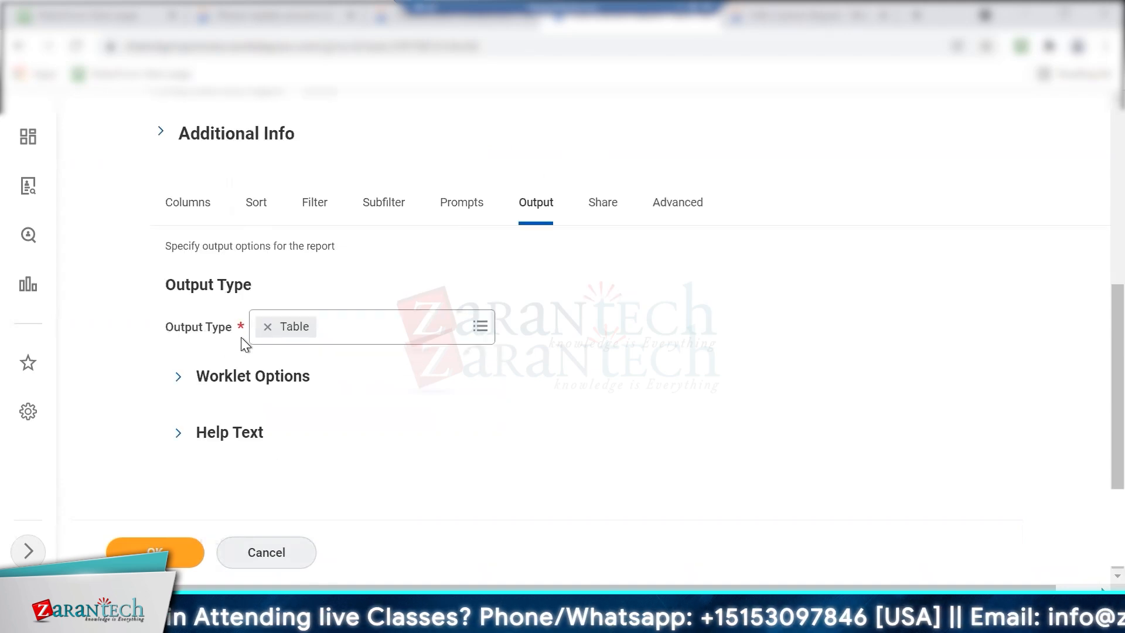
left_click(479, 328)
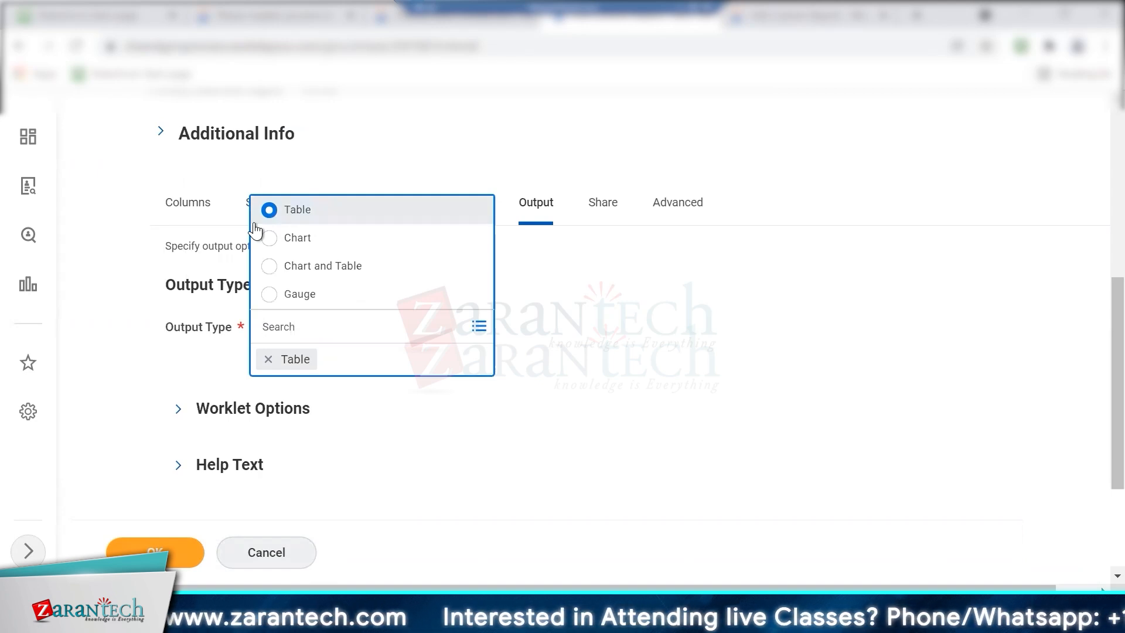
left_click(177, 408)
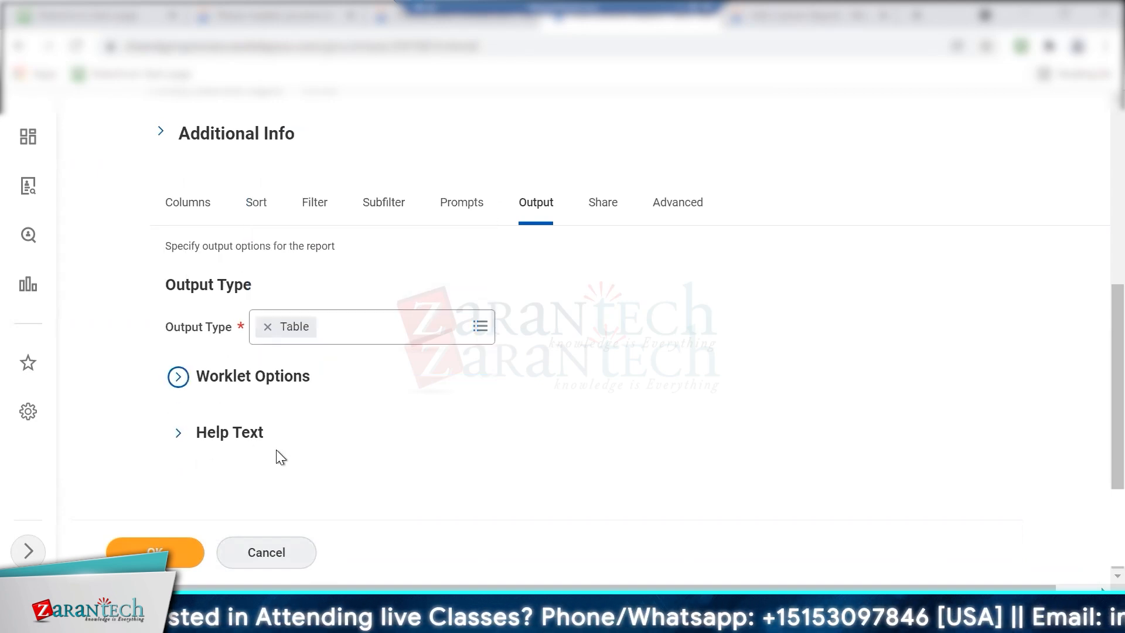
Expand the Worklet Options and Help Text sections of the report's output settings and review their fields.
left_click(177, 377)
scroll(297, 332, "down", 5)
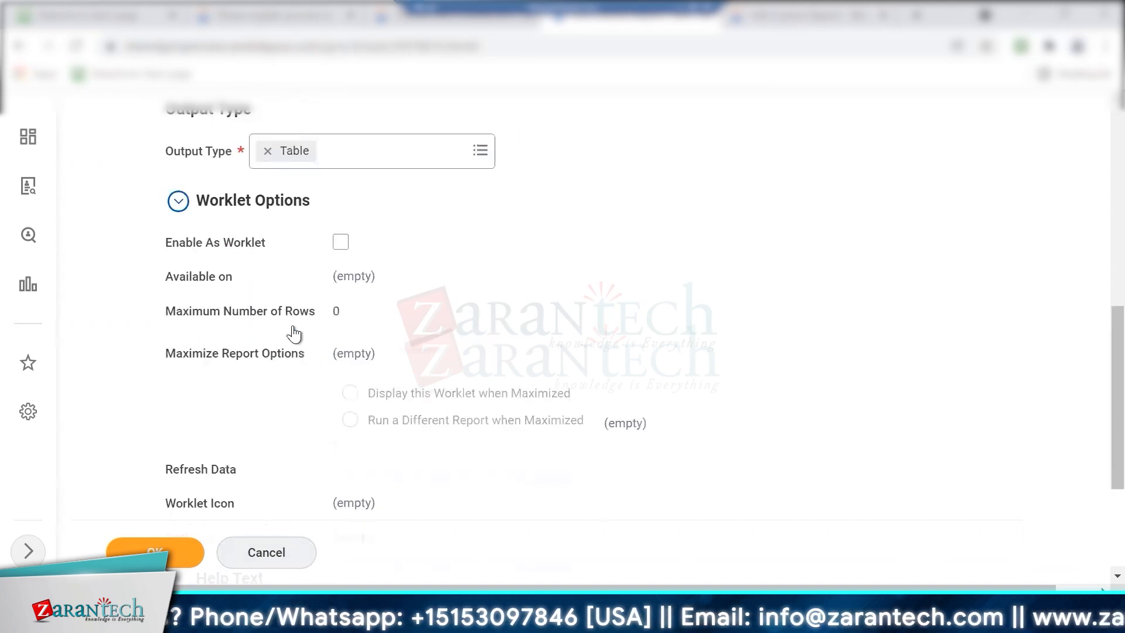
scroll(289, 357, "up", 5)
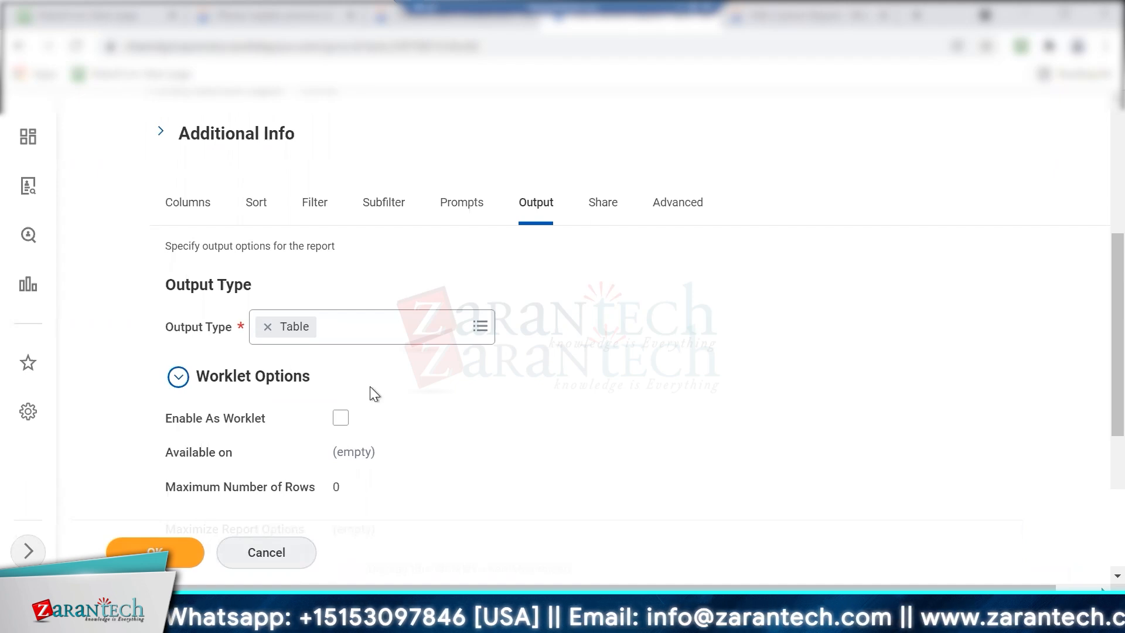
scroll(370, 389, "down", 5)
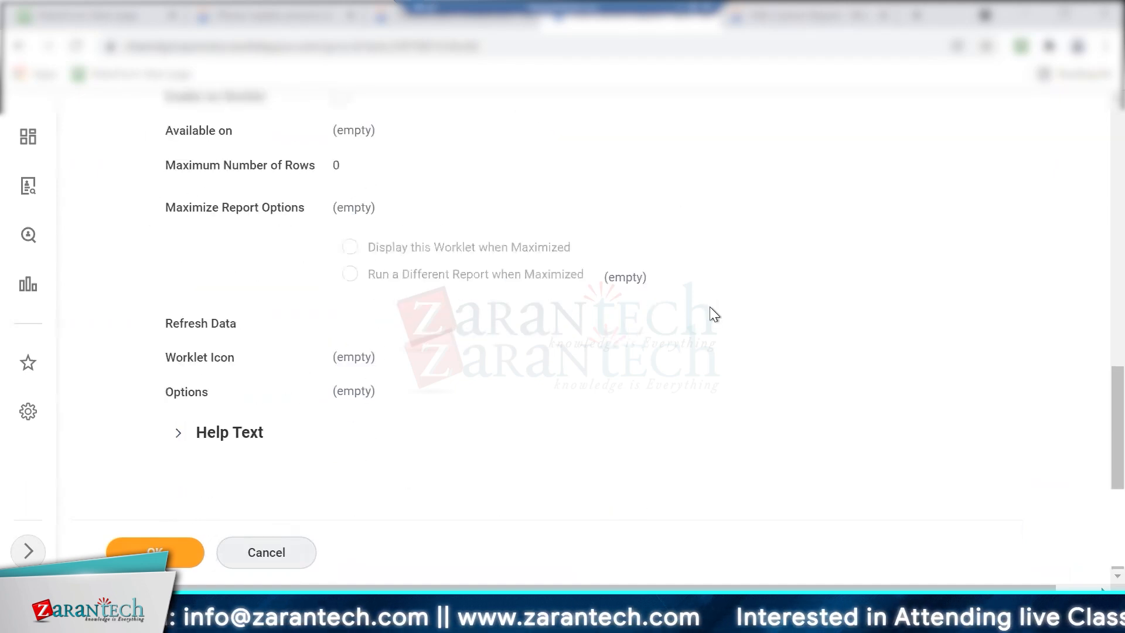
scroll(702, 318, "up", 6)
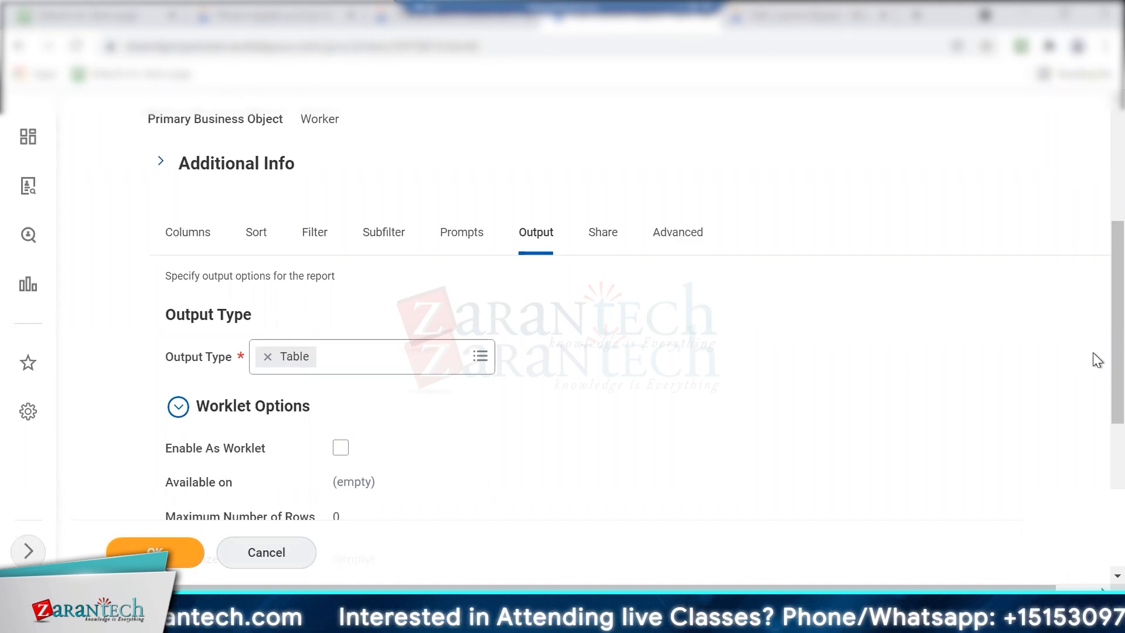
scroll(1091, 353, "down", 5)
left_click_drag(1117, 412, 1117, 443)
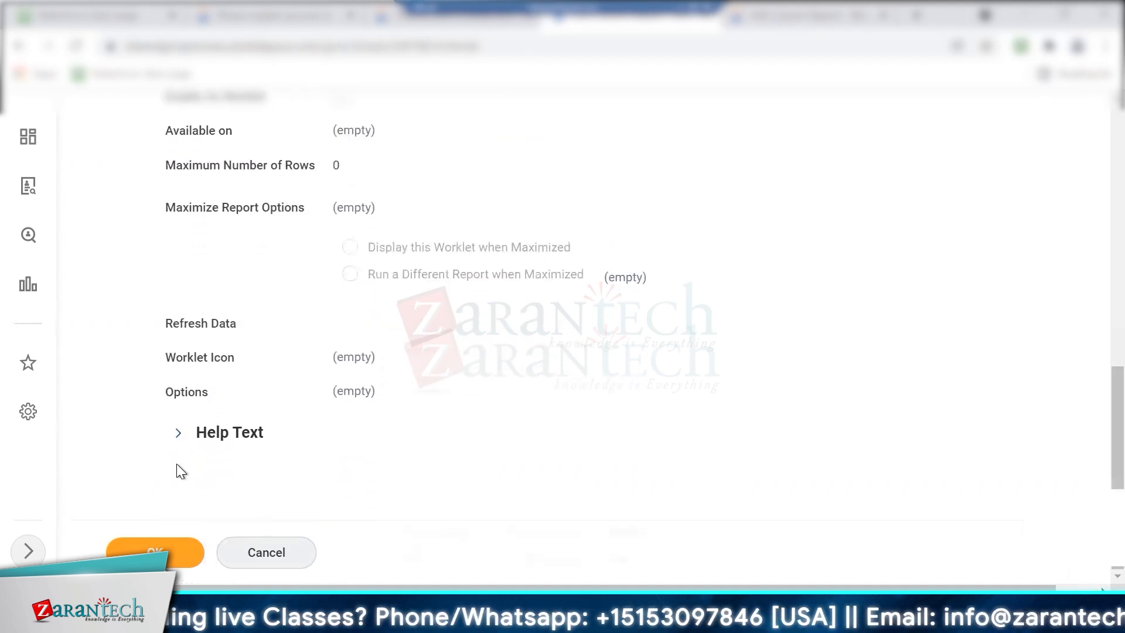
left_click(180, 434)
scroll(1094, 370, "down", 2)
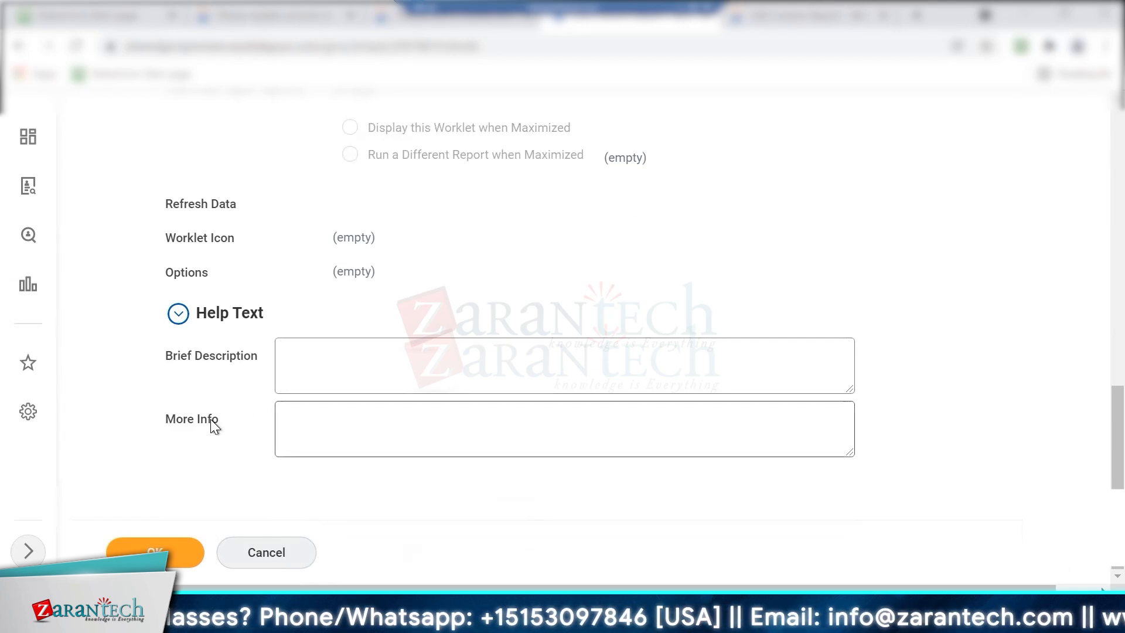
Check the Help Text section's More Info and Brief Description fields and their hints.
mouse_move(209, 420)
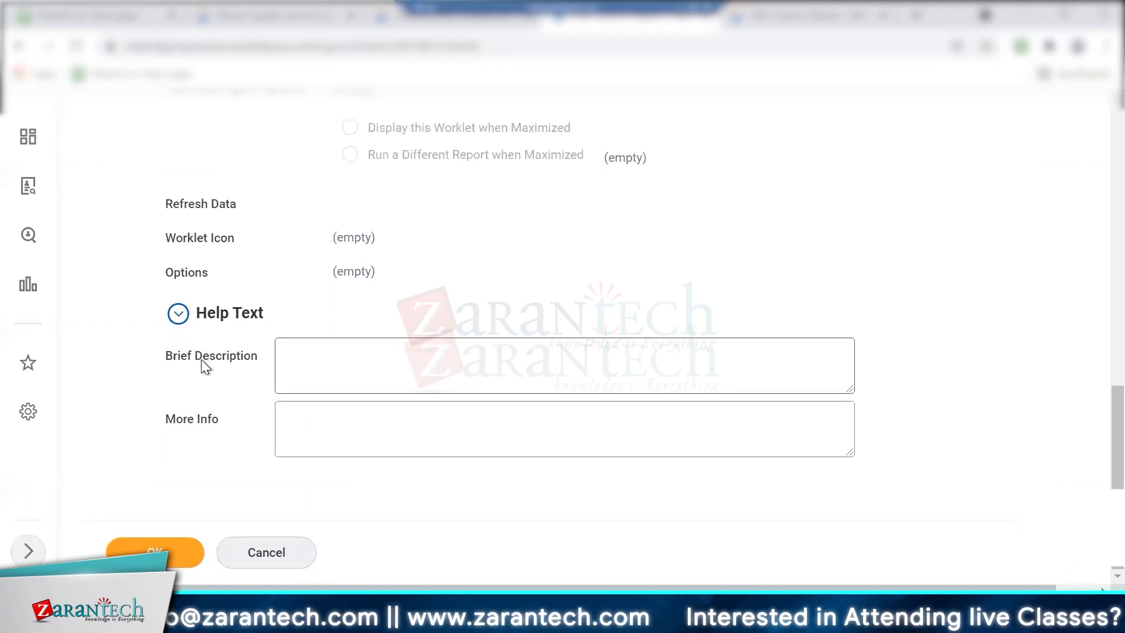
mouse_move(214, 360)
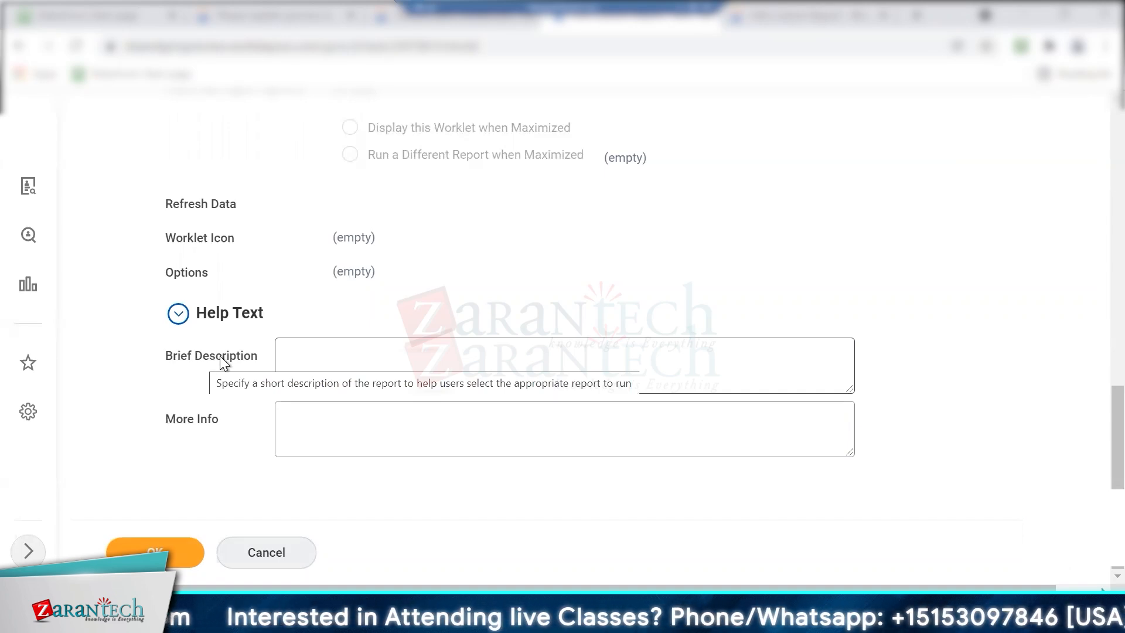
scroll(1097, 168, "up", 8)
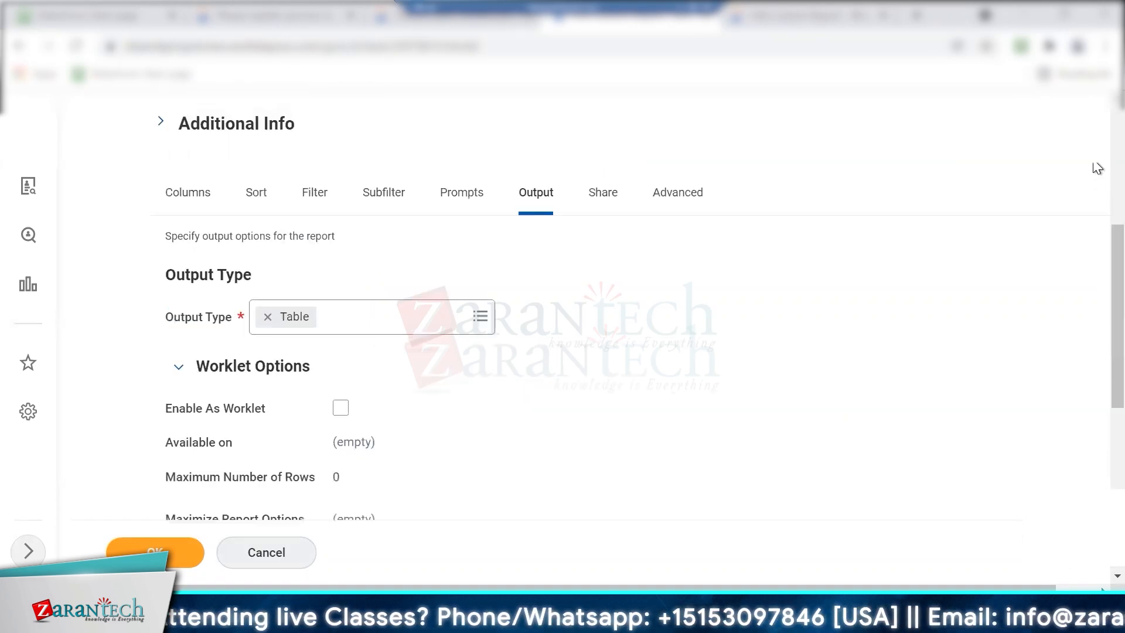
Expand the report's Additional Info, read the data source description and comments area, and collapse the section again.
scroll(1092, 164, "up", 5)
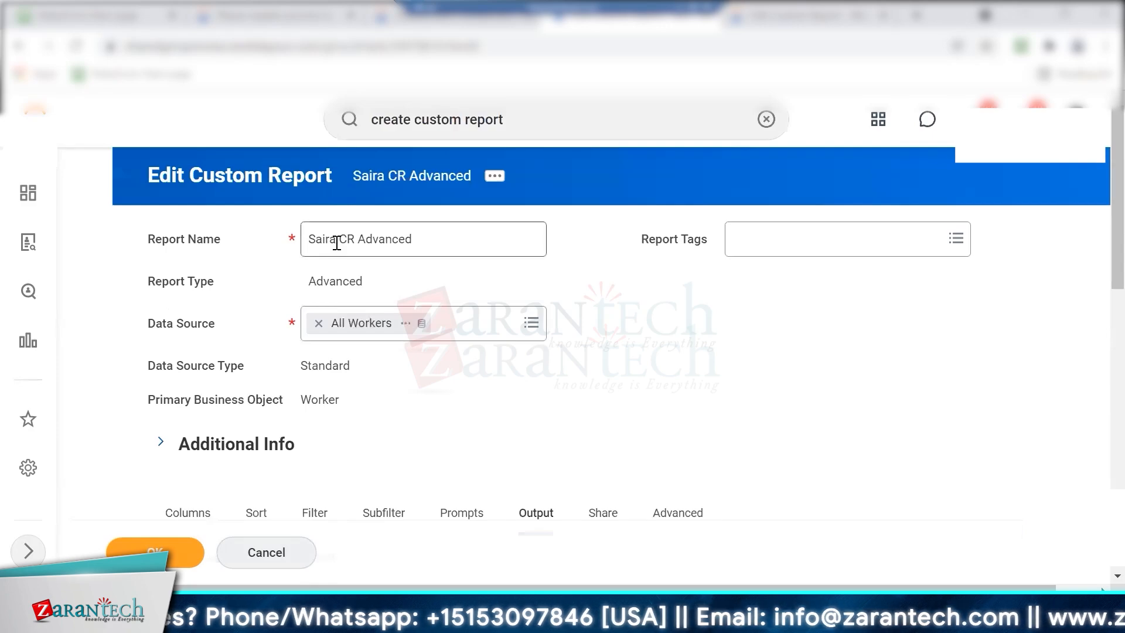
left_click(157, 444)
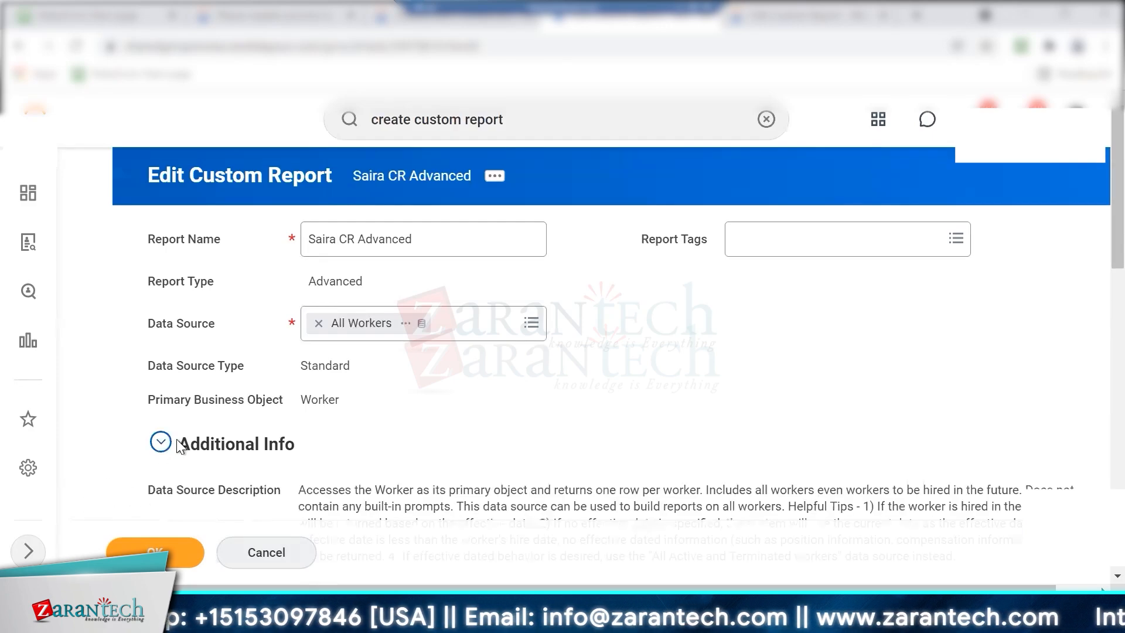
scroll(174, 443, "down", 7)
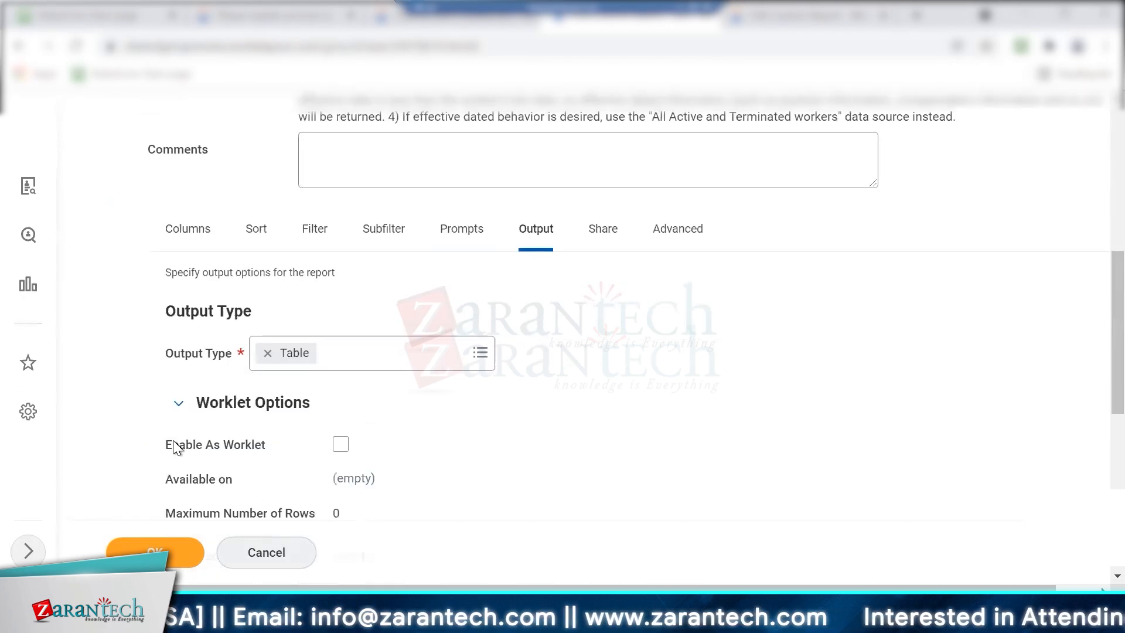
scroll(174, 445, "up", 6)
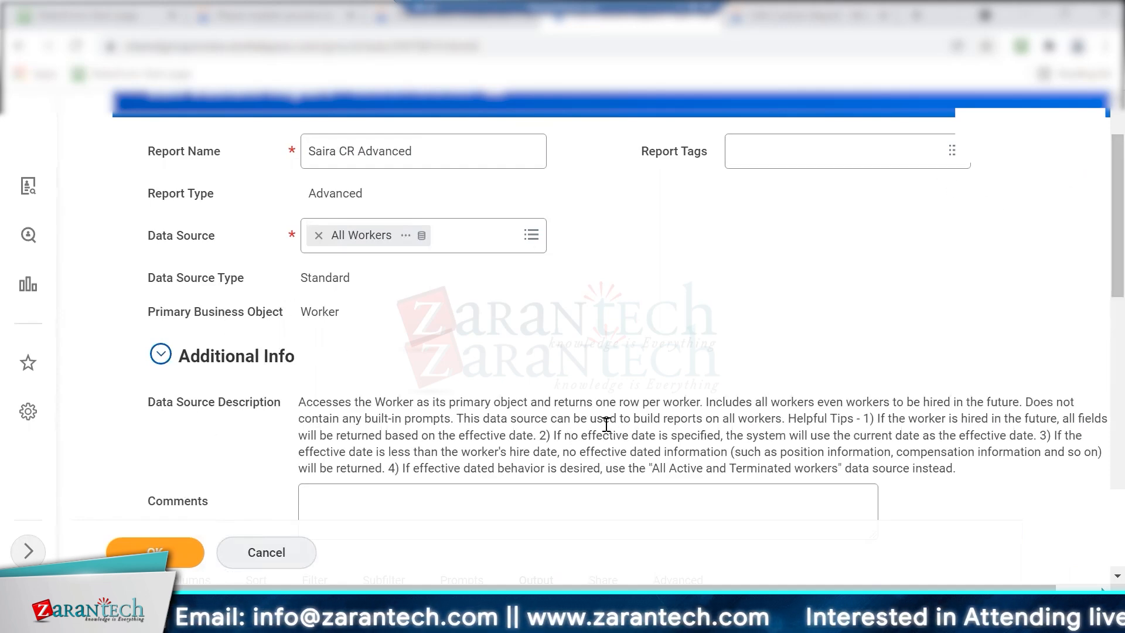
left_click(160, 355)
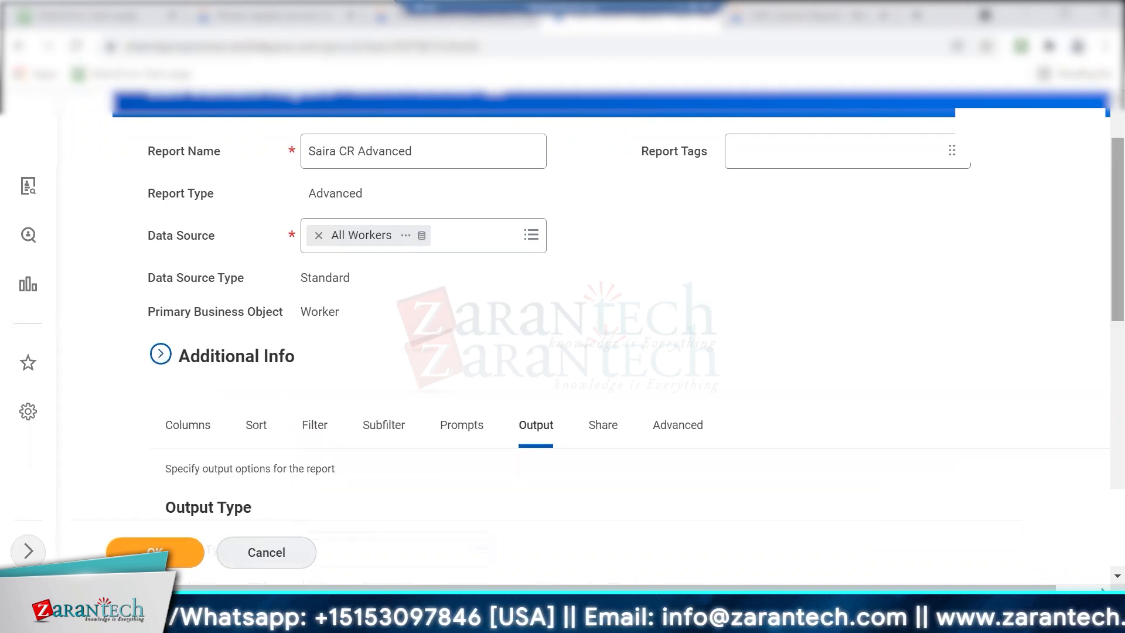
Share the report definition with specific authorized groups and users, and add the colleague's account as an authorized user.
scroll(1097, 170, "up", 2)
scroll(1097, 193, "down", 2)
scroll(606, 309, "down", 1)
left_click(606, 323)
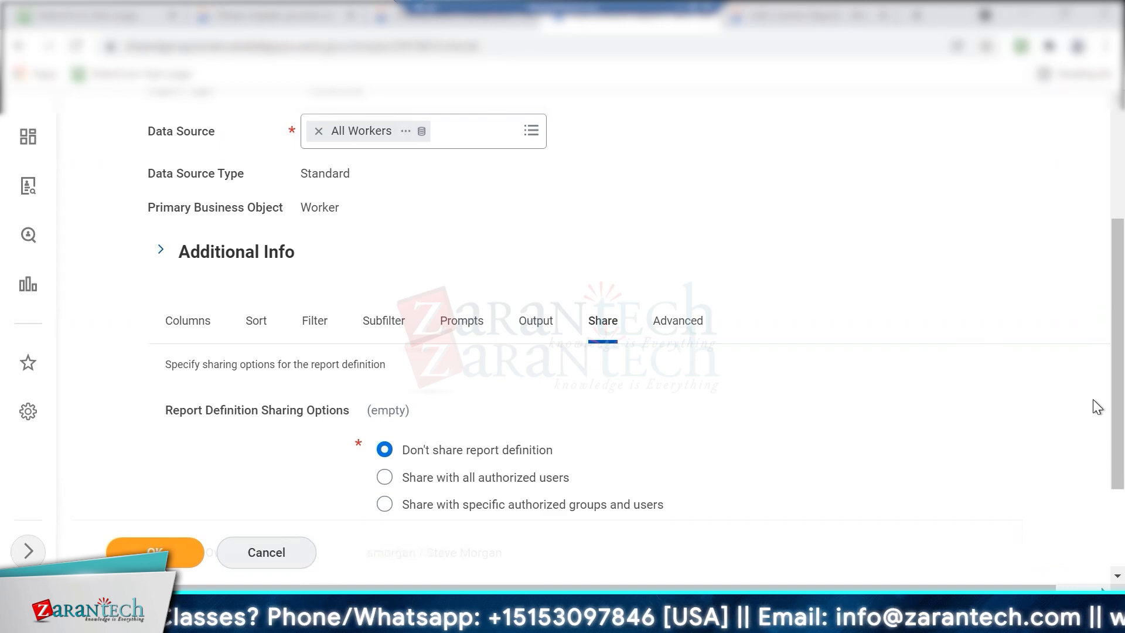
scroll(1093, 407, "down", 2)
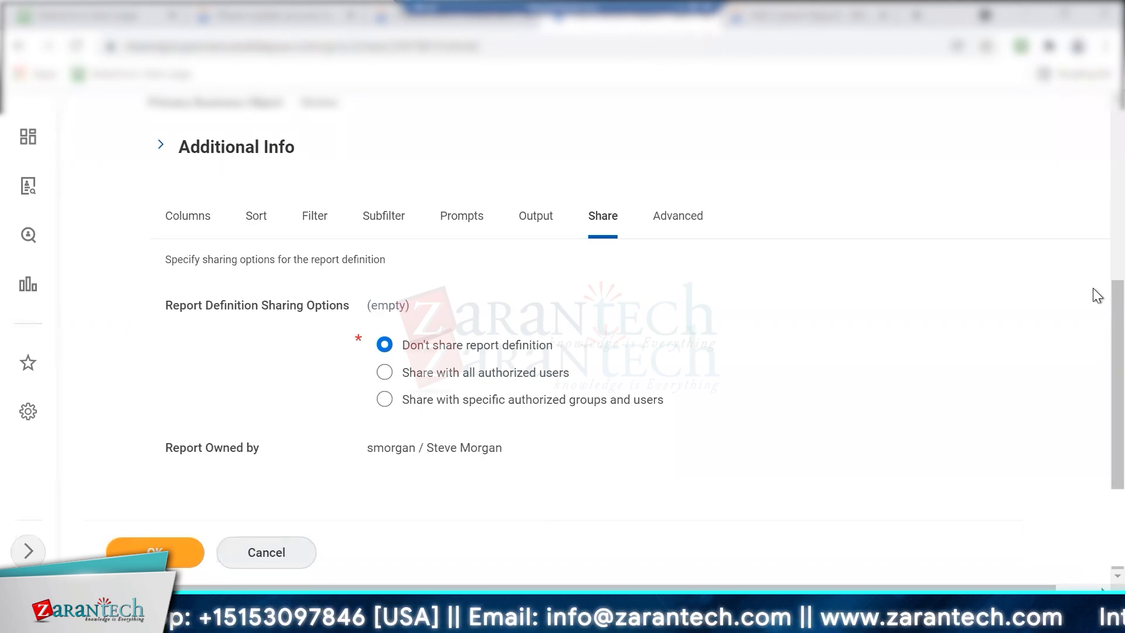
scroll(628, 130, "up", 5)
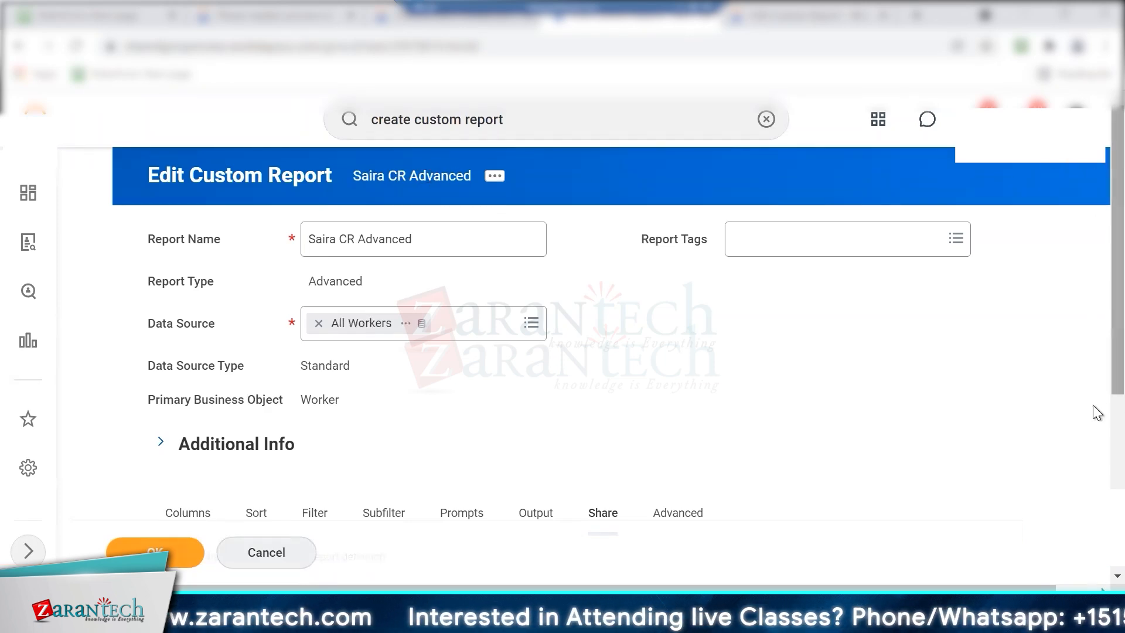
scroll(1094, 457, "down", 5)
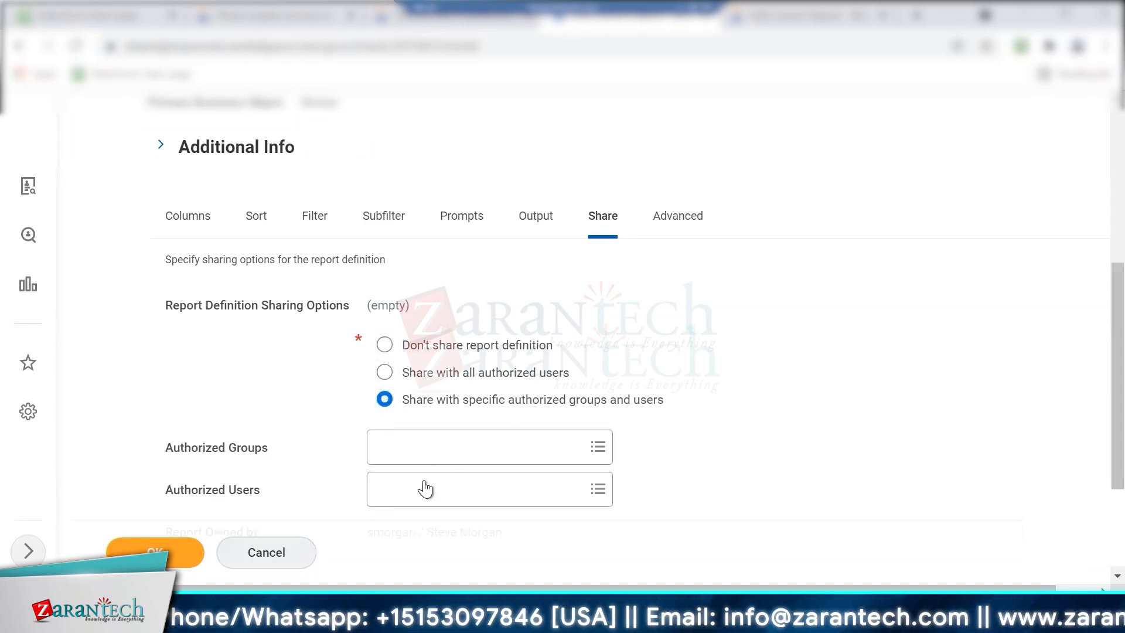
left_click(427, 493)
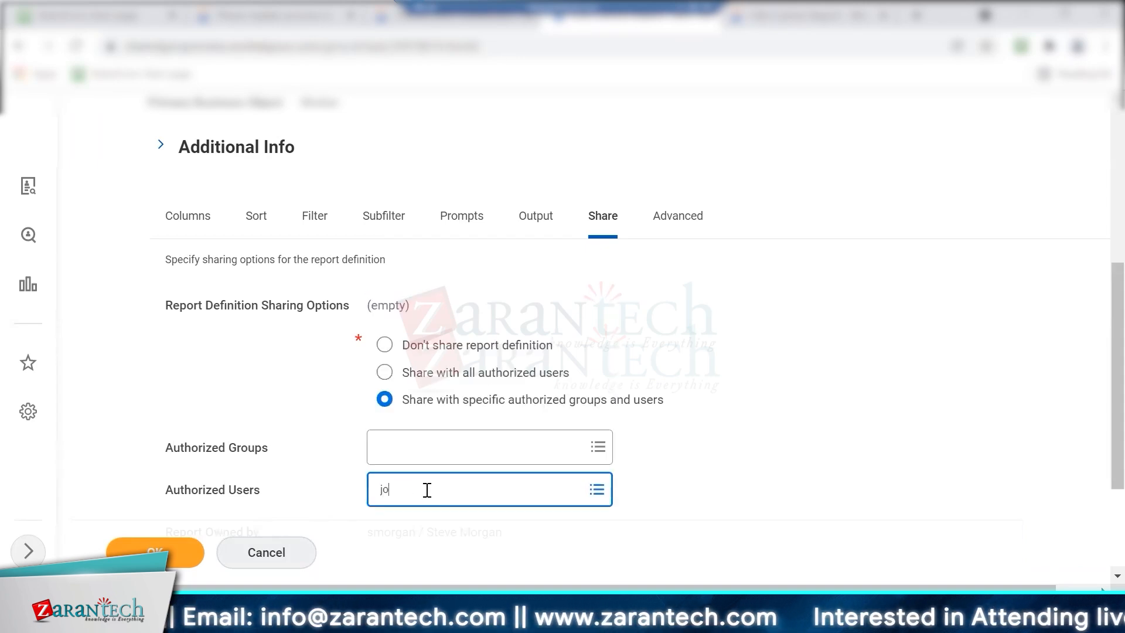
key("Return")
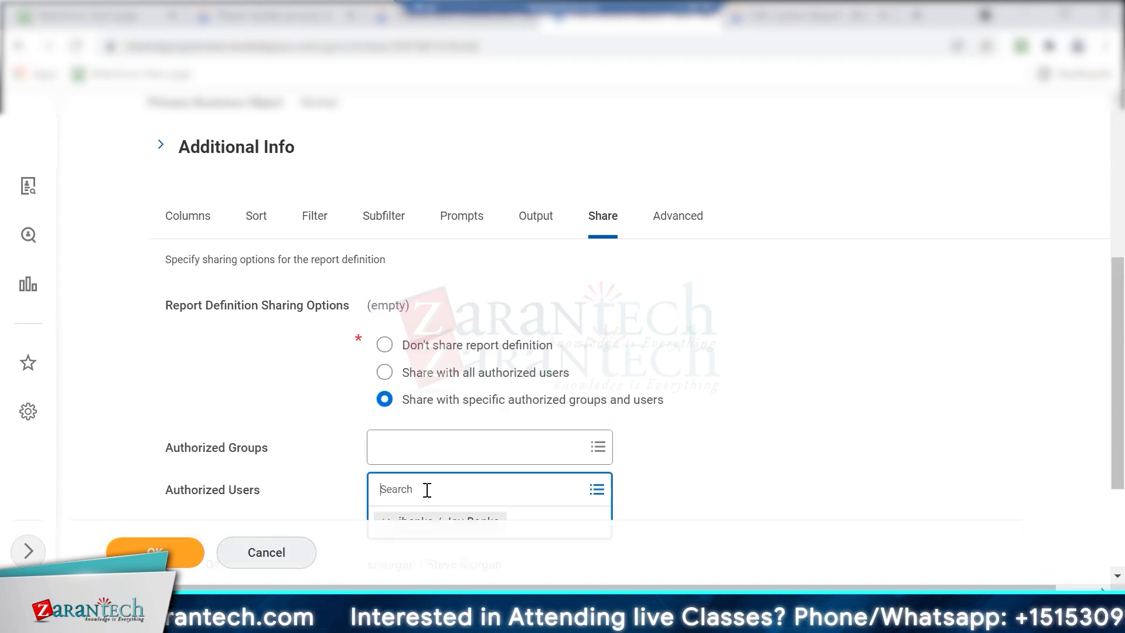
Add HR Administrator and HR Integration Administrator as the authorized groups for the shared report definition.
left_click(417, 453)
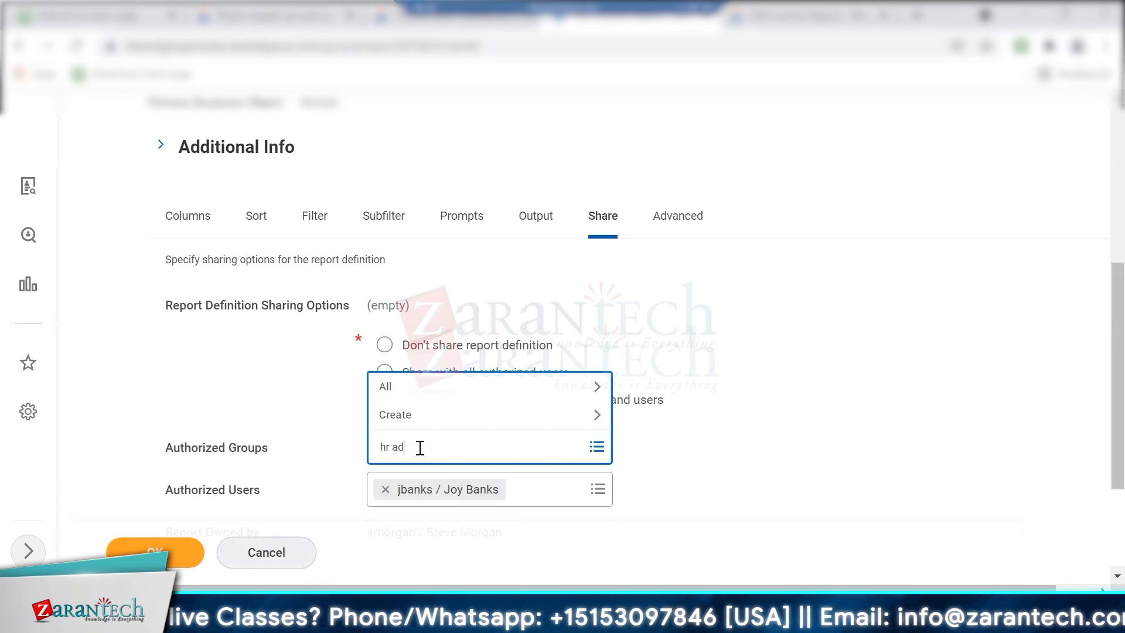
type("hr administrators")
key("Return")
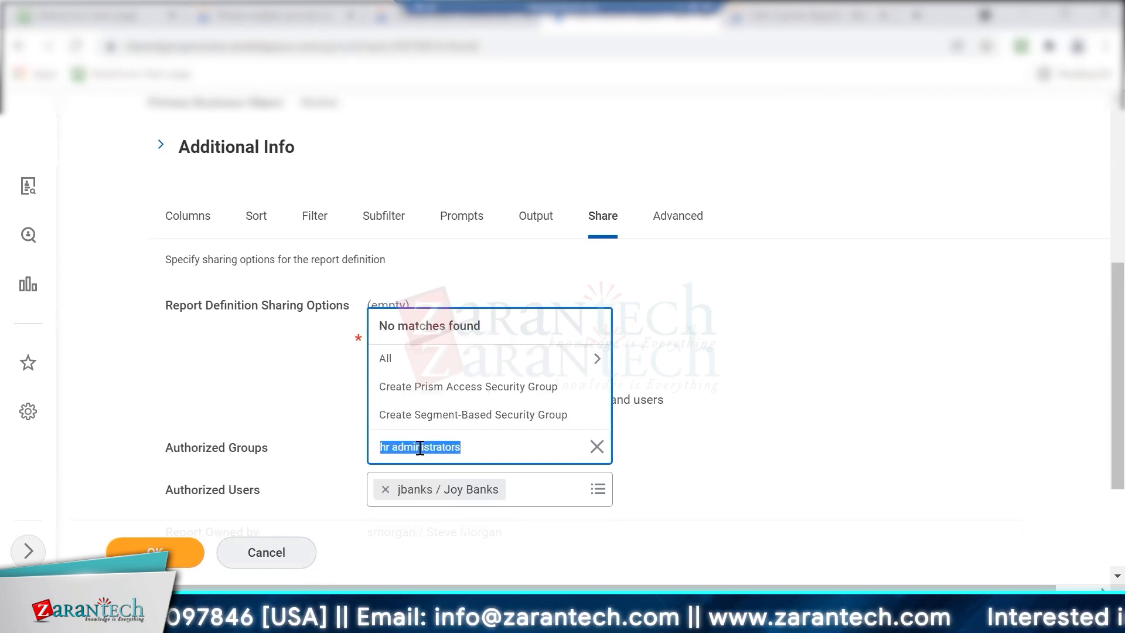
key("BackSpace")
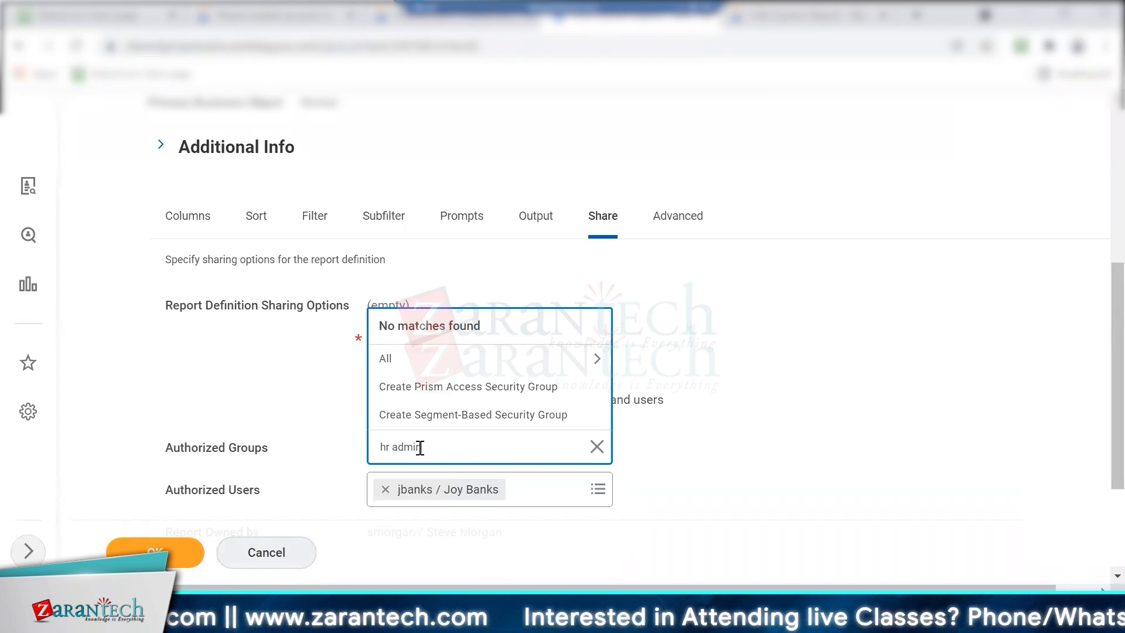
key("Return")
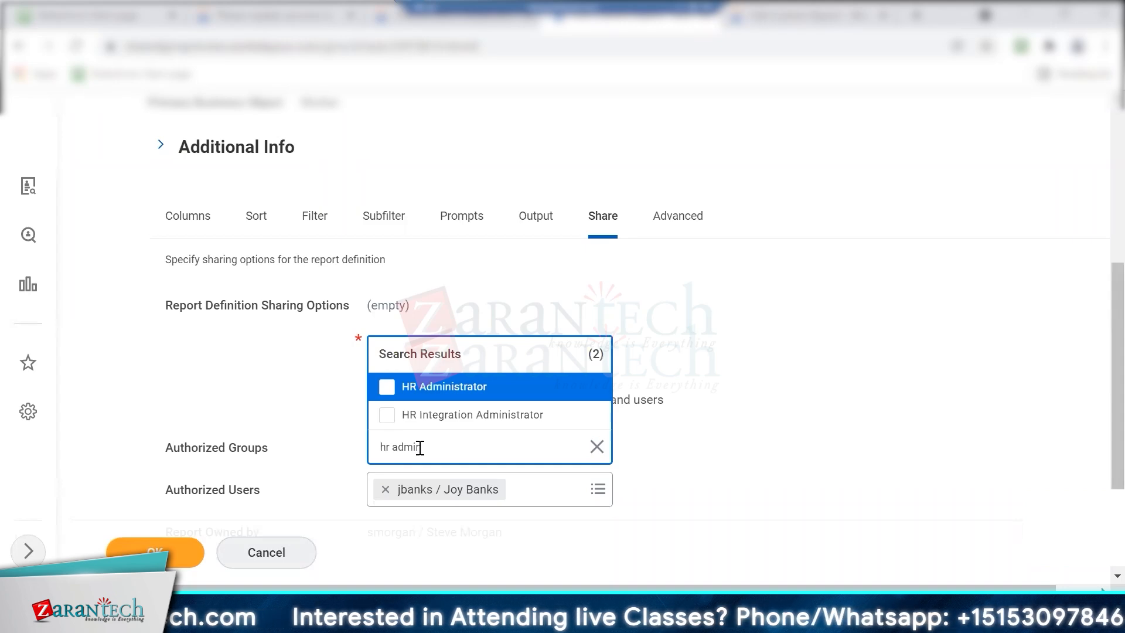
left_click(387, 386)
left_click(386, 414)
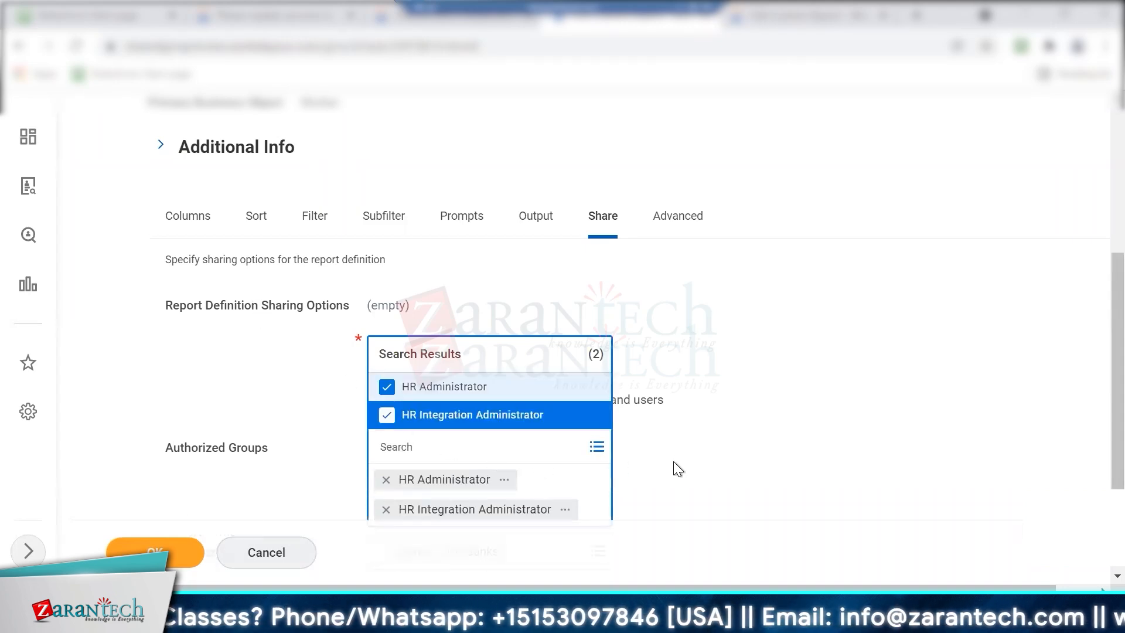
scroll(672, 462, "down", 3)
scroll(680, 454, "up", 2)
scroll(686, 458, "up", 3)
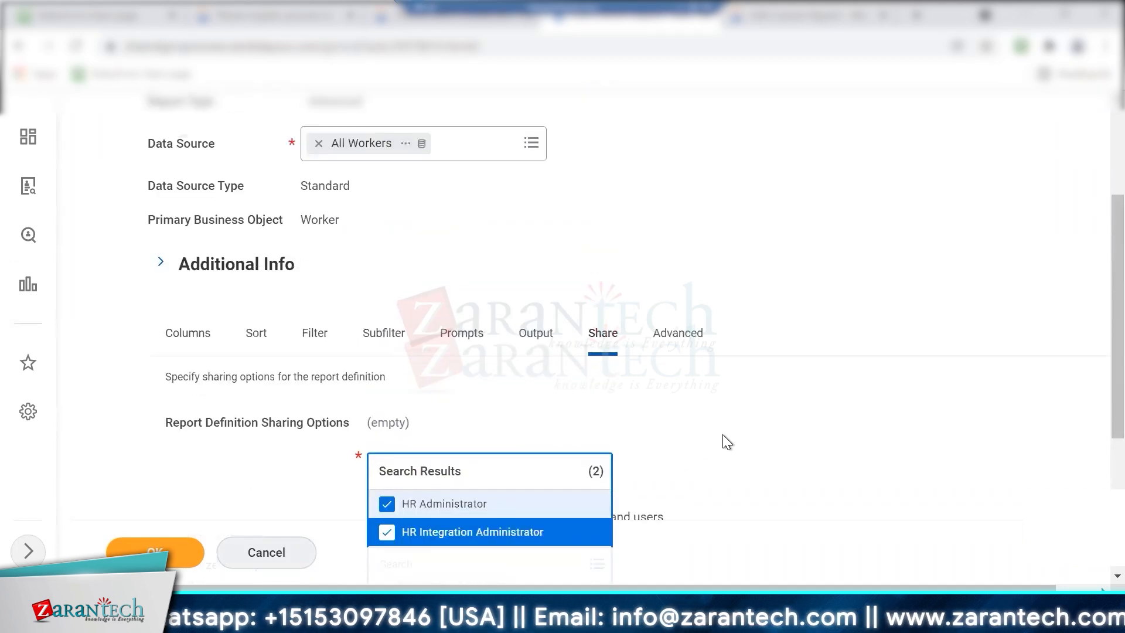
left_click(718, 442)
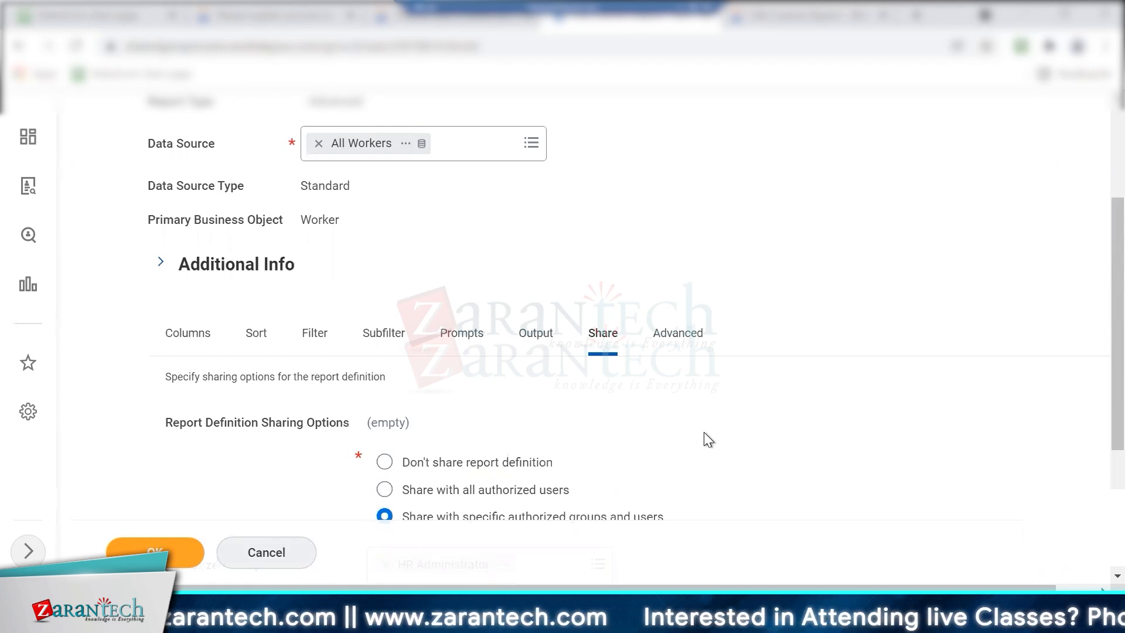
Review the report's advanced options, from performance and view settings through web services, worksheets, Prism and temporary report.
left_click(678, 332)
scroll(1093, 343, "down", 1)
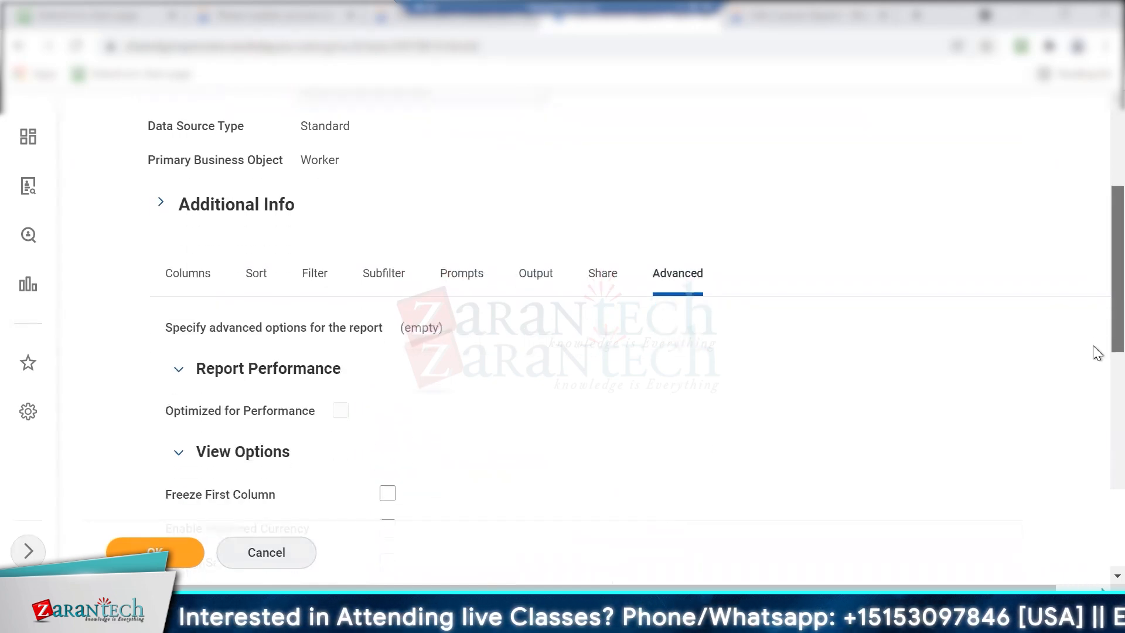
scroll(1093, 341, "down", 8)
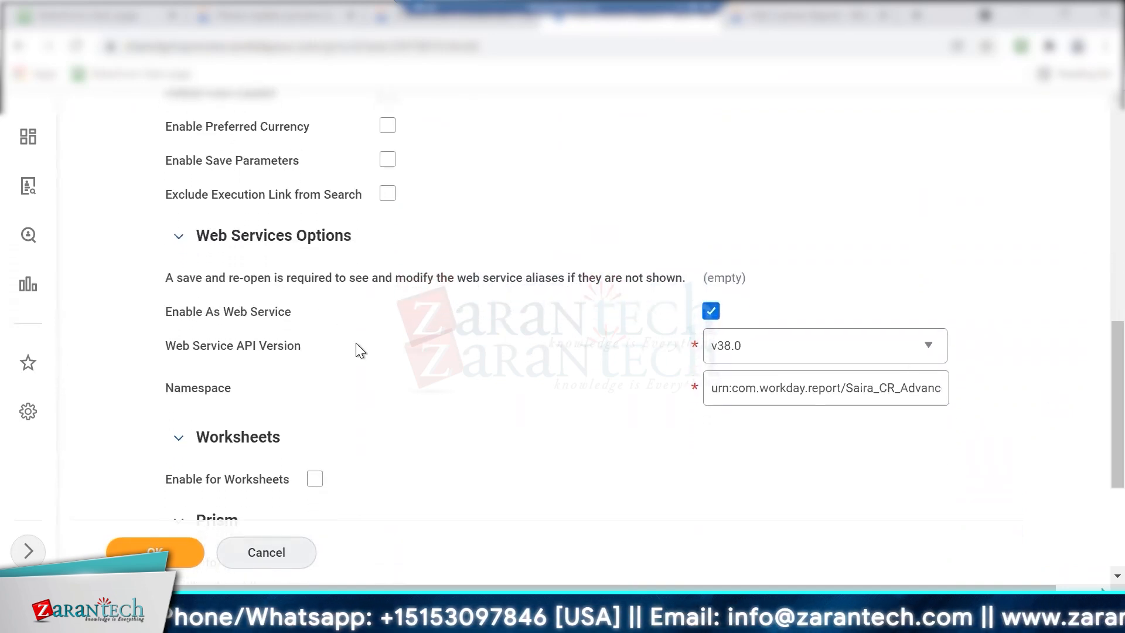
scroll(354, 349, "down", 5)
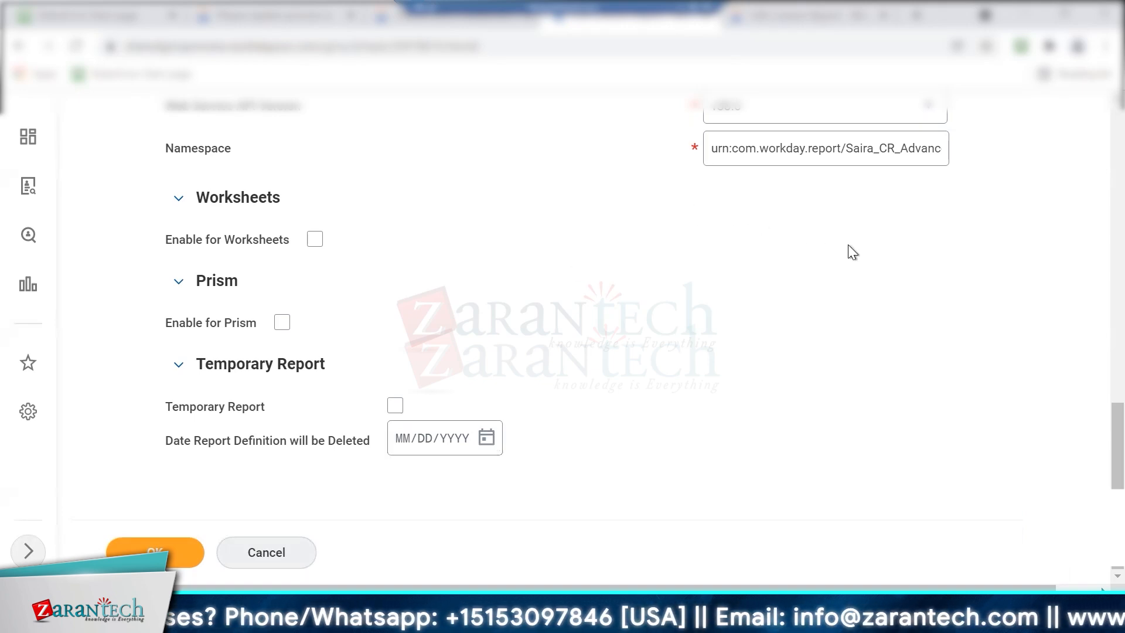
scroll(1097, 132, "up", 7)
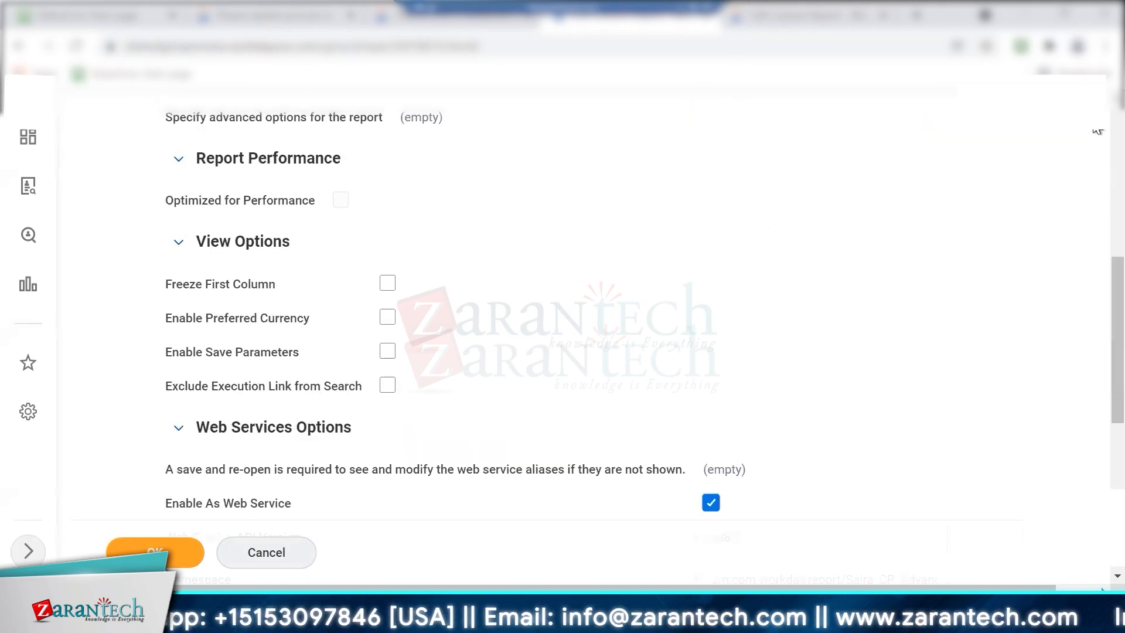
scroll(1097, 131, "up", 6)
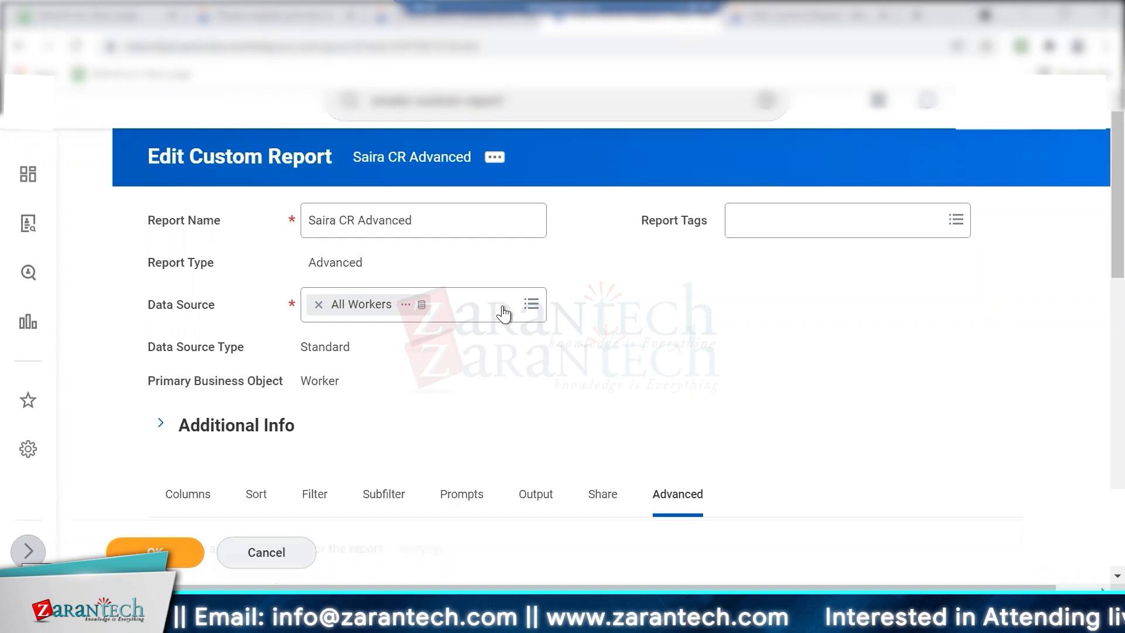
Submit the report definition and read the details of the alerts raised on its columns.
left_click(174, 550)
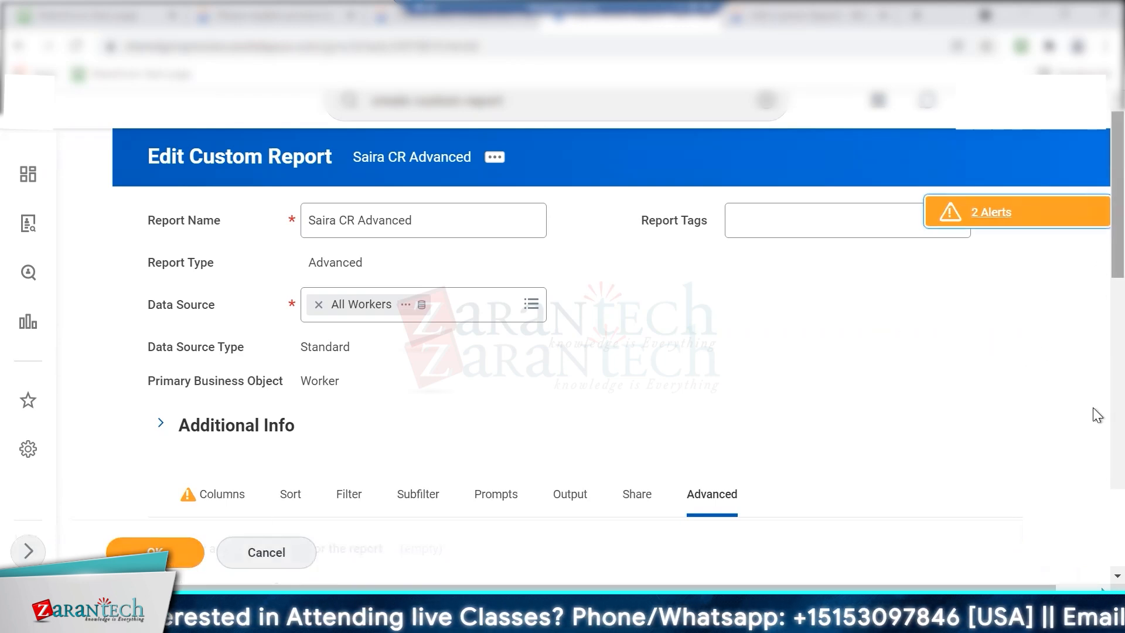
scroll(1092, 421, "down", 10)
scroll(1092, 446, "down", 2)
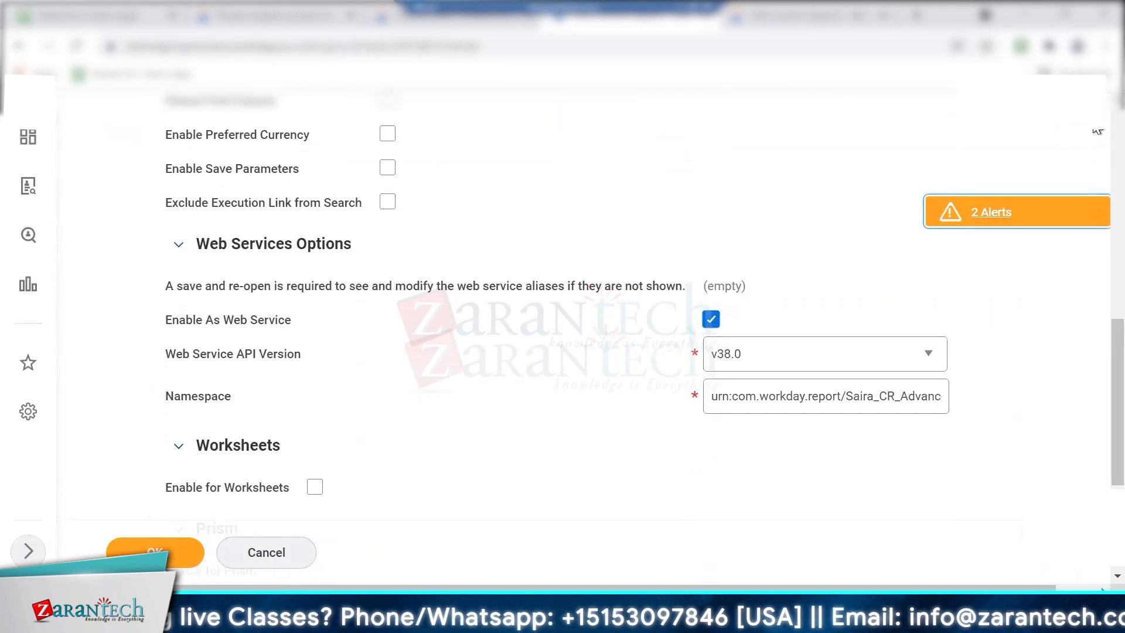
scroll(1046, 134, "up", 10)
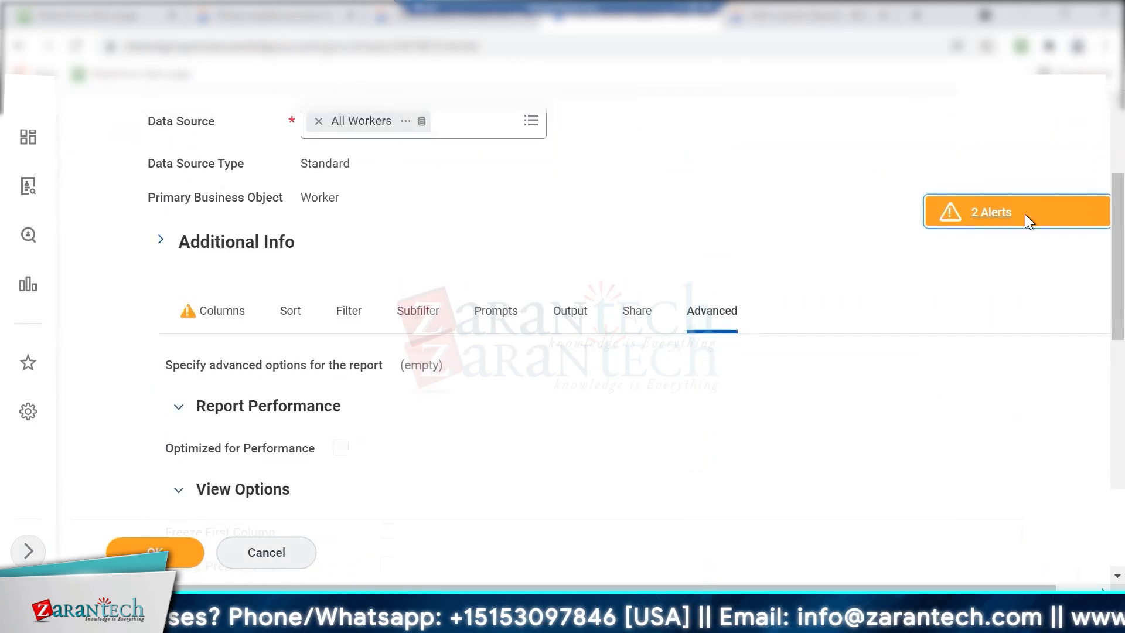
left_click(226, 311)
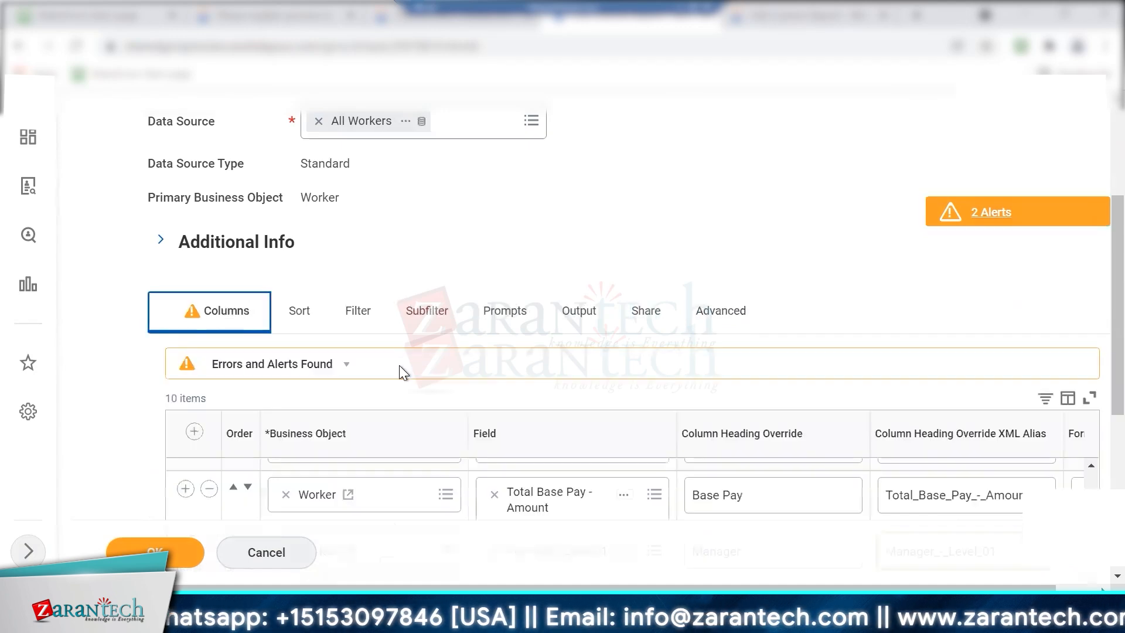
left_click(994, 214)
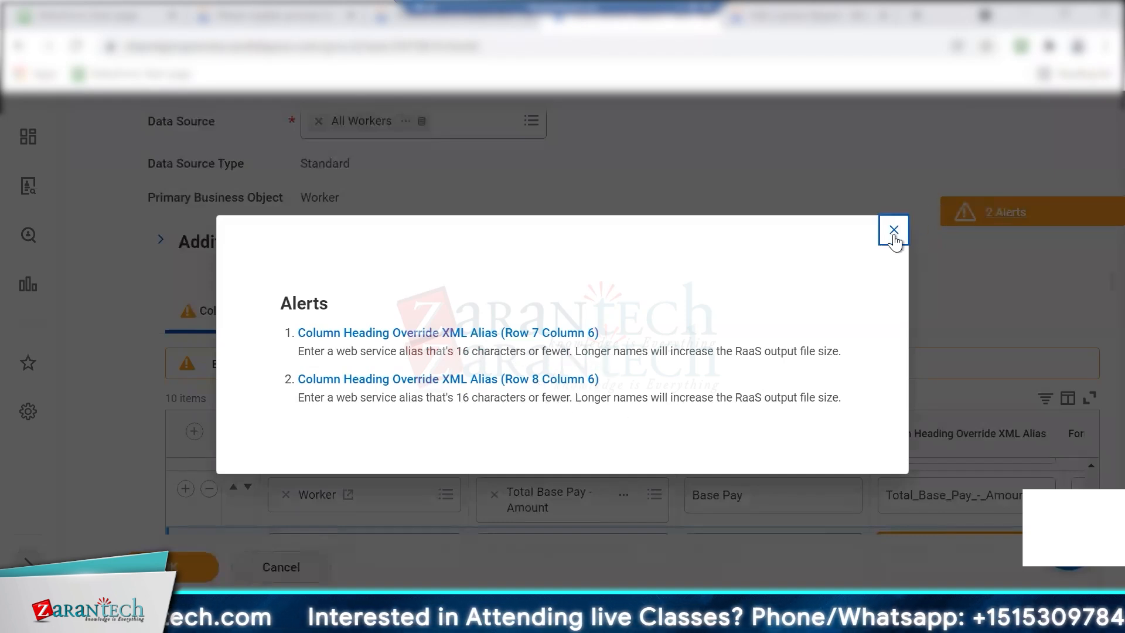
left_click(1093, 311)
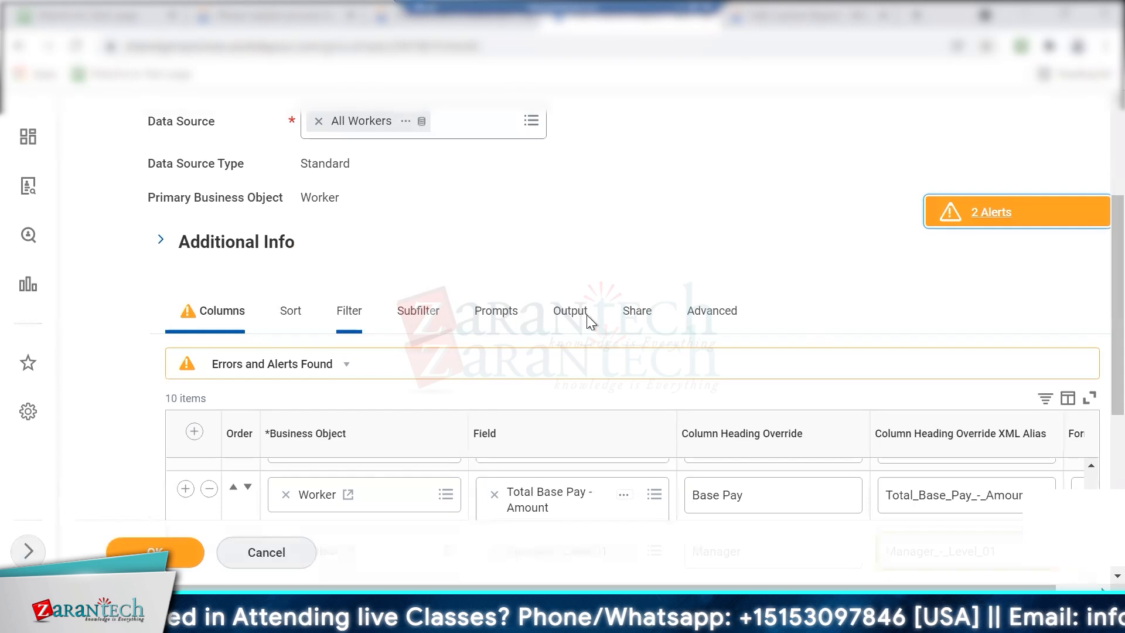
Disable the Enable As Web Service option in the report's advanced web services settings.
left_click(638, 314)
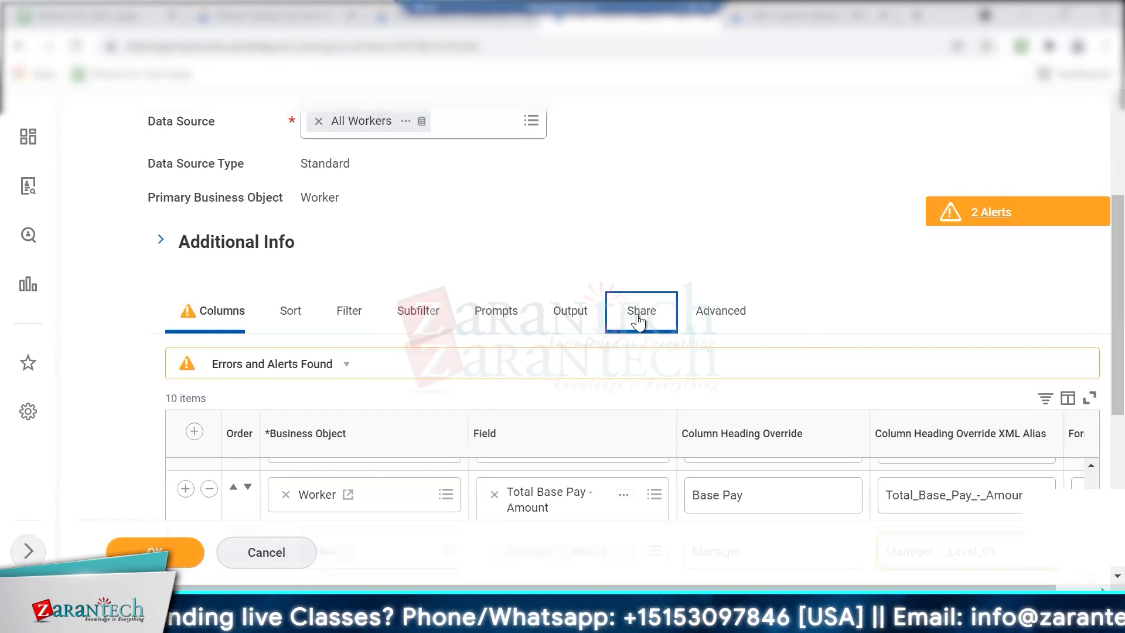
left_click(710, 316)
scroll(1097, 261, "down", 10)
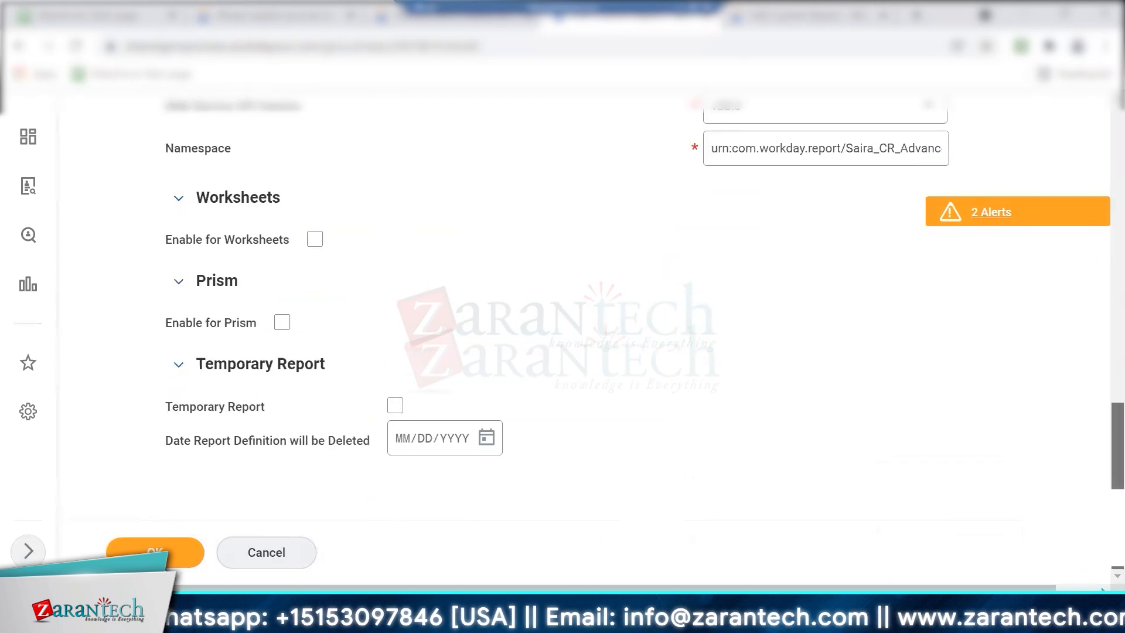
scroll(1097, 451, "up", 3)
left_click(711, 201)
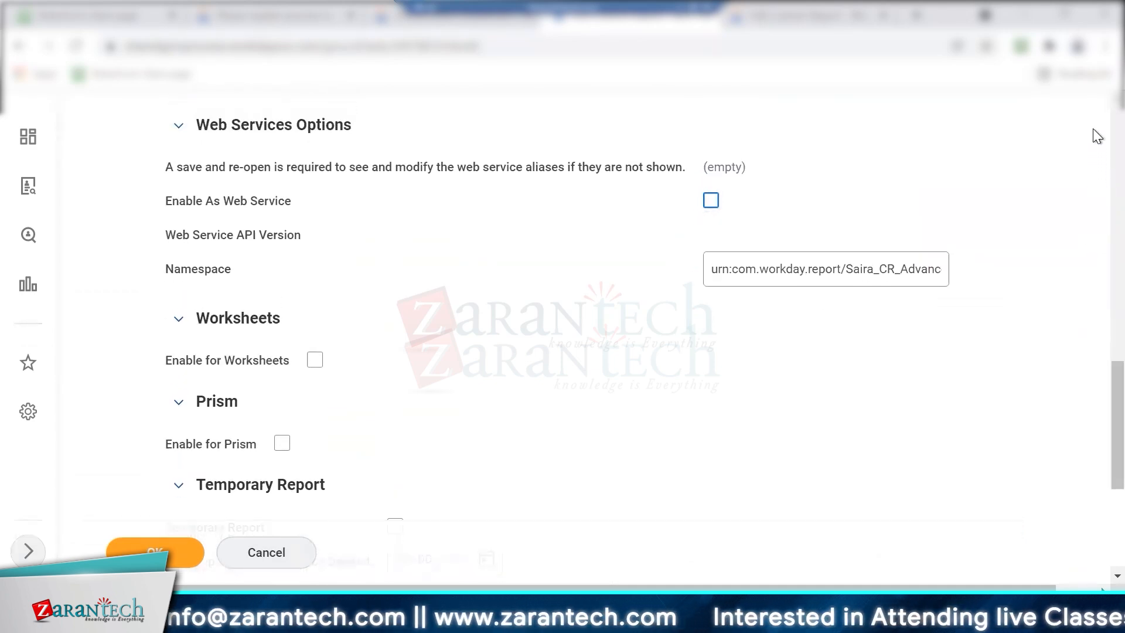
Submit the report definition with its web service option disabled, and test the report.
scroll(1096, 131, "up", 10)
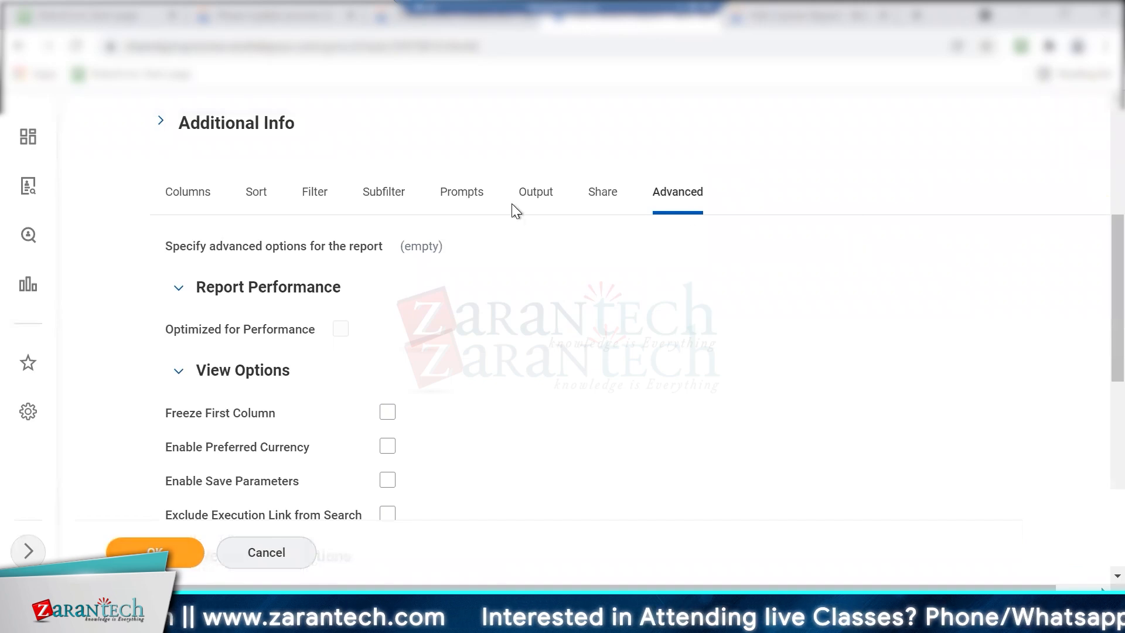
left_click(201, 195)
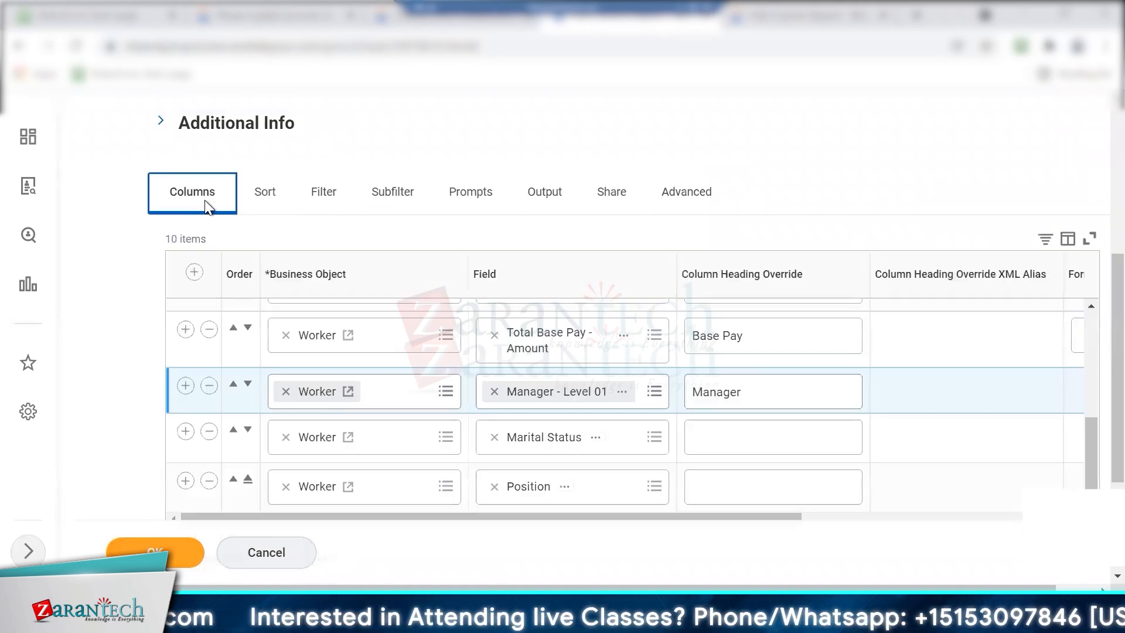
left_click(169, 553)
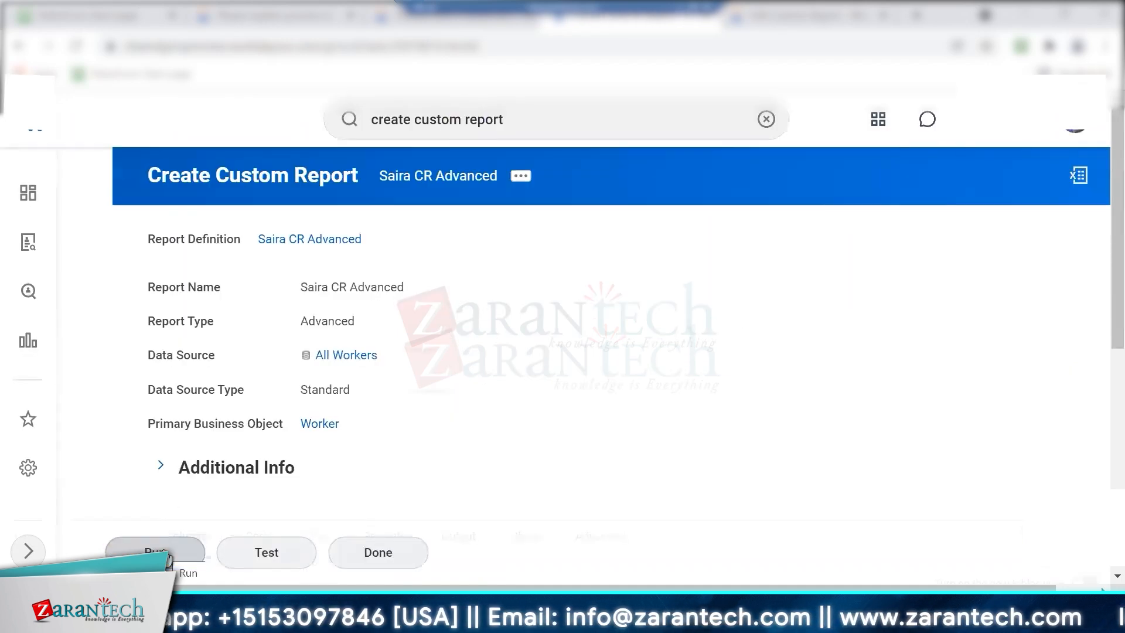
left_click(259, 552)
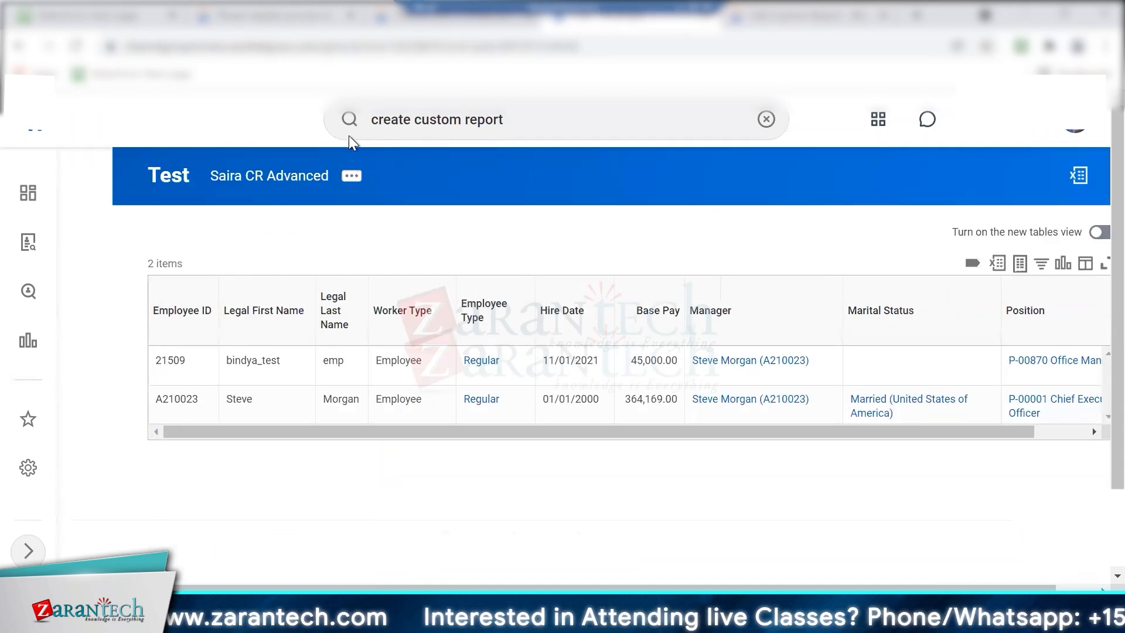
Run the custom report through its related actions to view its output.
left_click(352, 175)
mouse_move(492, 242)
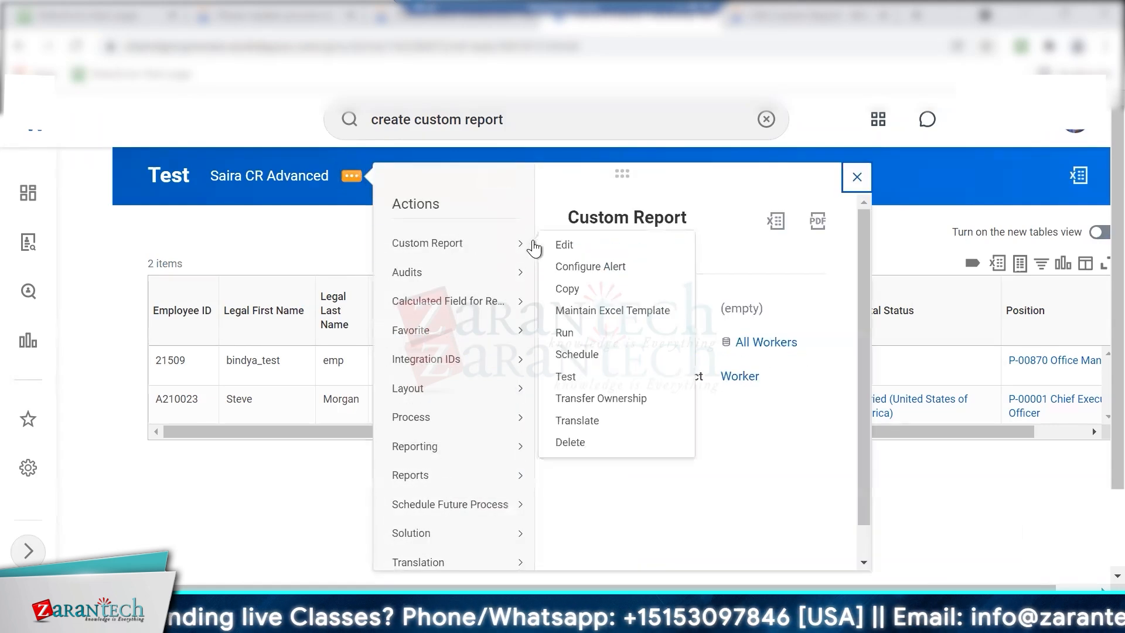
left_click(562, 333)
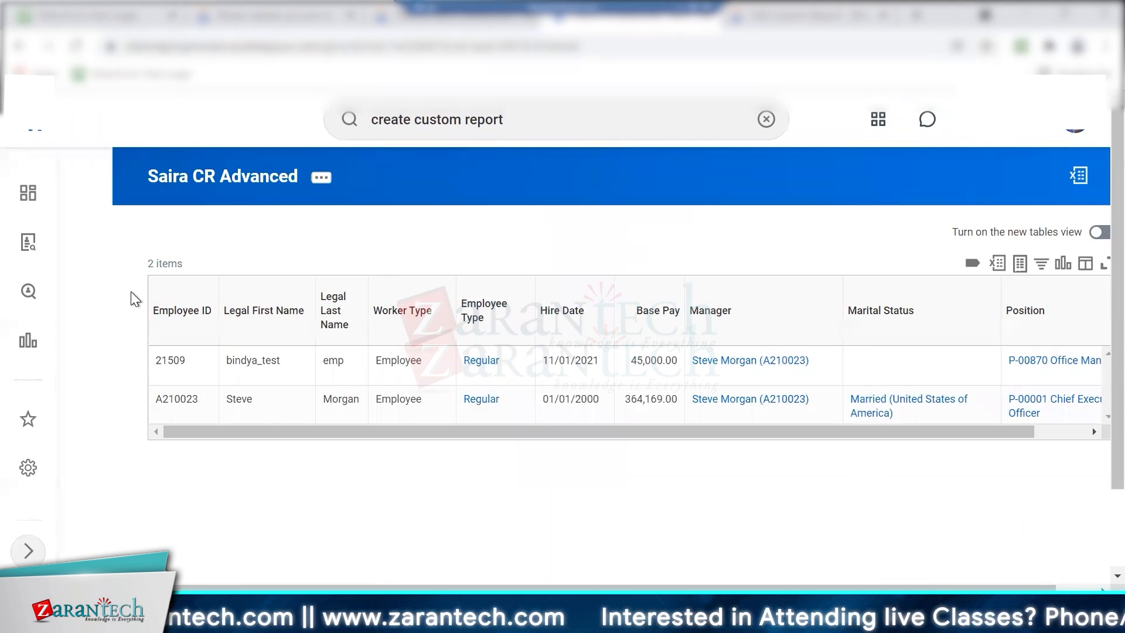
Open the custom report definition for editing and go to its filter conditions.
left_click(321, 177)
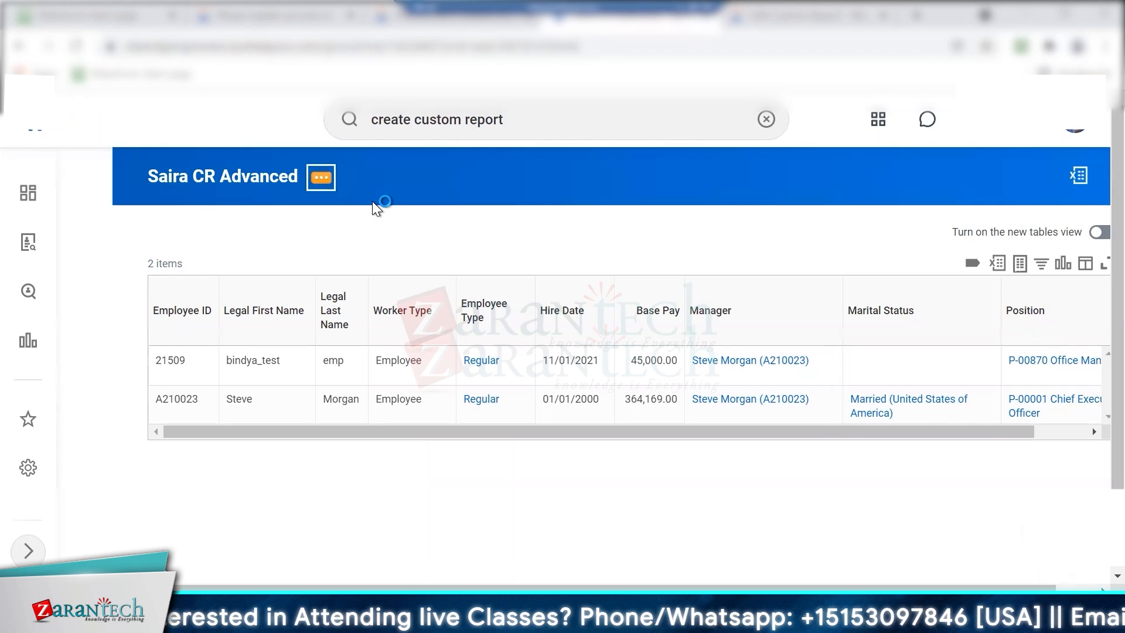
mouse_move(511, 253)
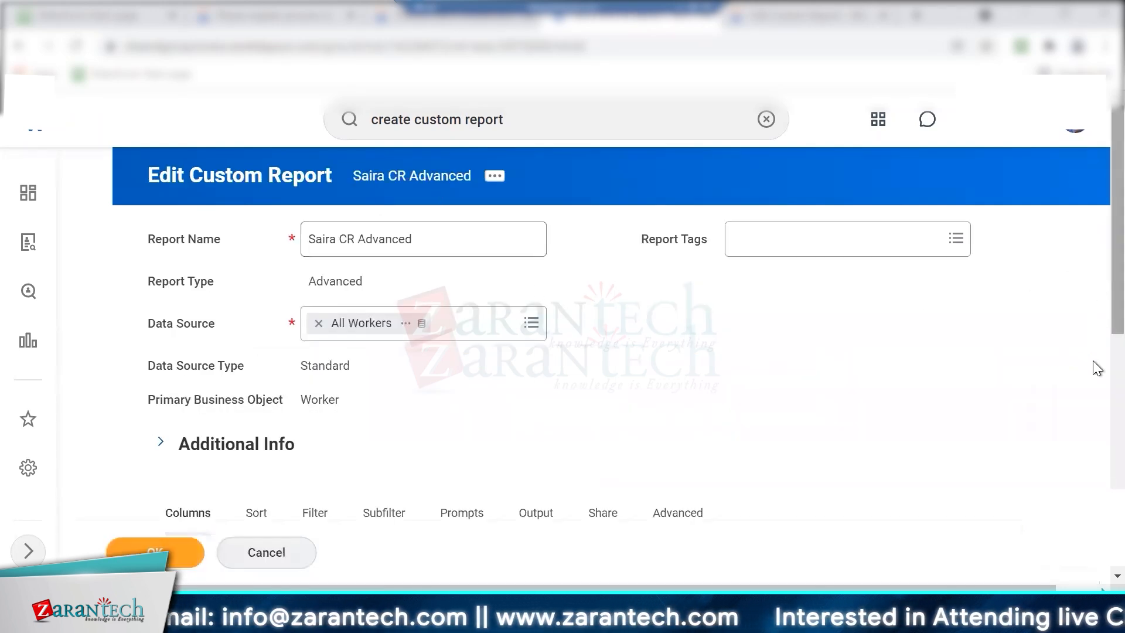
scroll(1096, 334, "down", 10)
scroll(1094, 387, "up", 5)
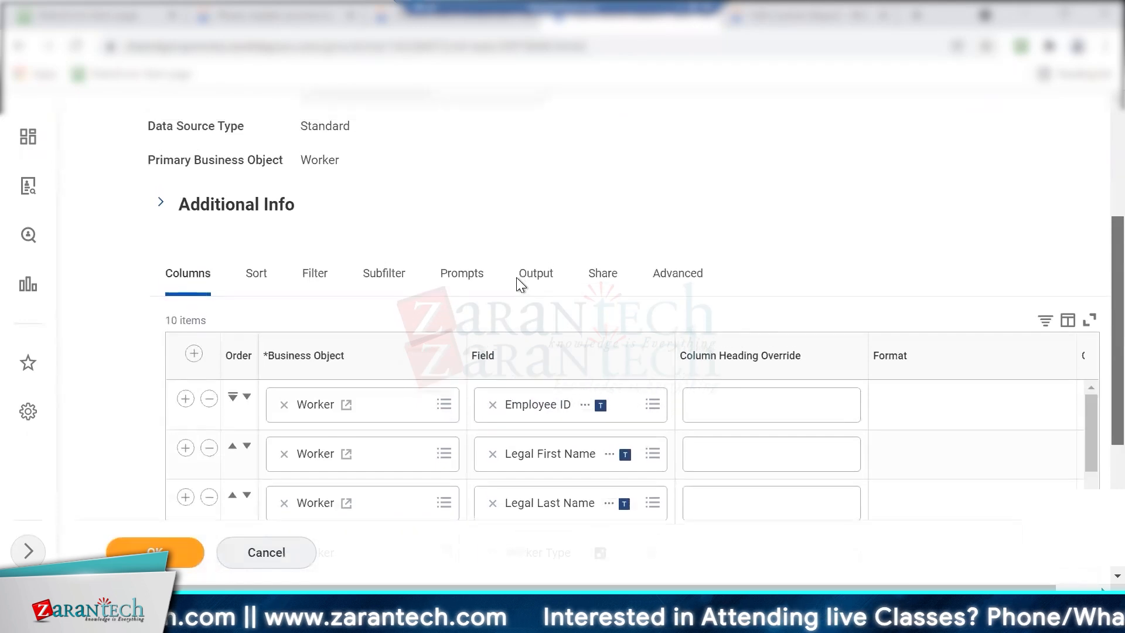
left_click(462, 271)
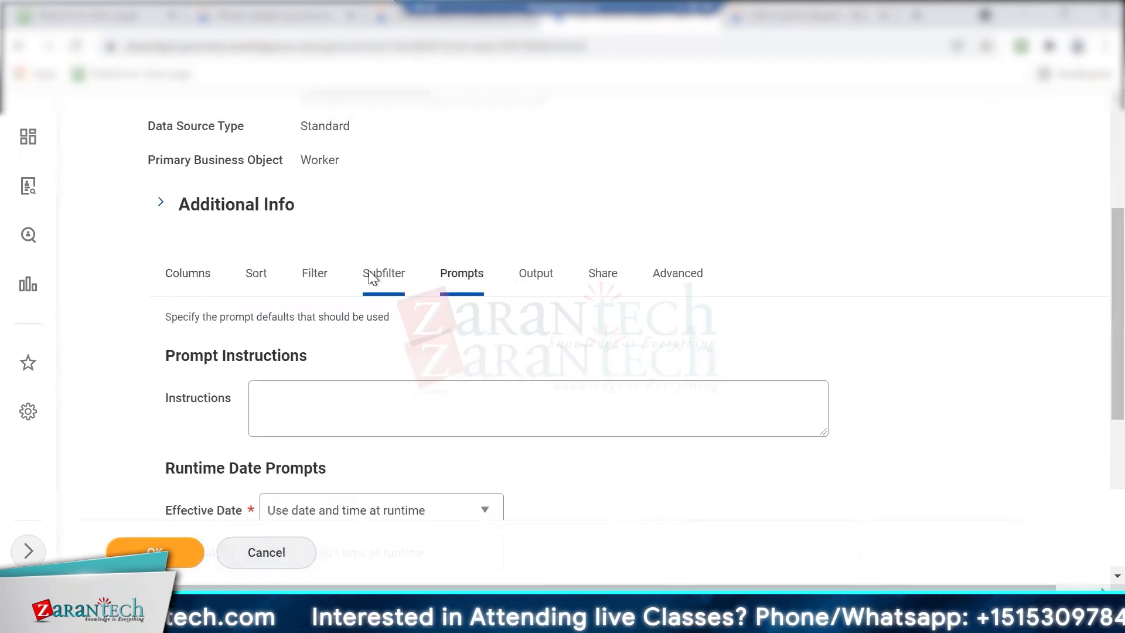
left_click(316, 274)
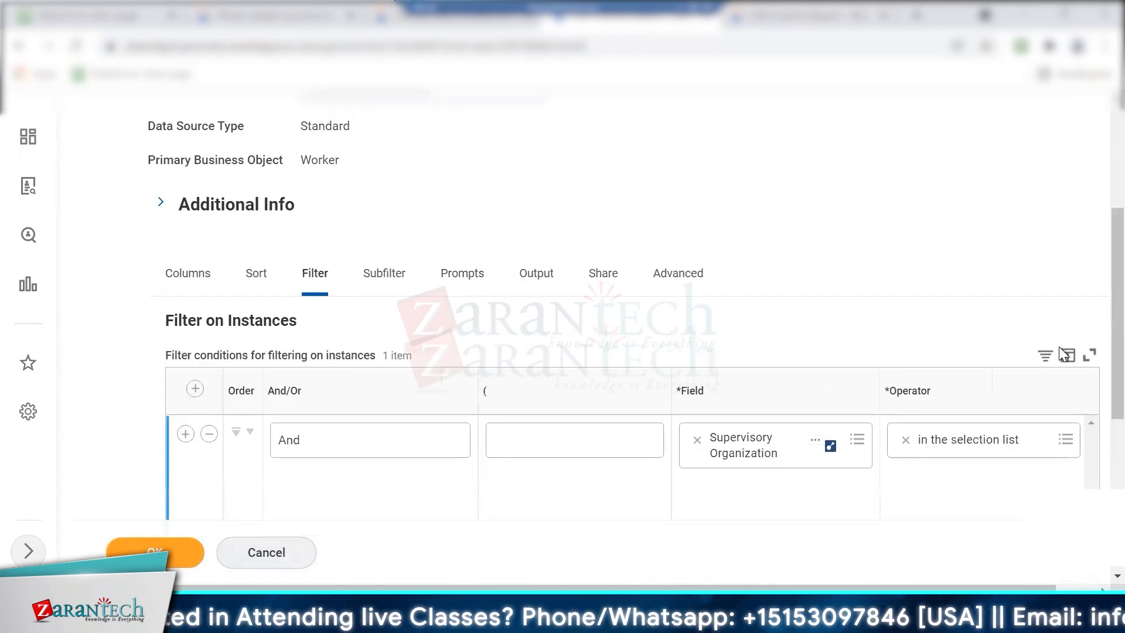
Reduce the Supervisory Organization filter's comparison values to Global Modern Services only, and test the saved report.
scroll(1092, 445, "down", 5)
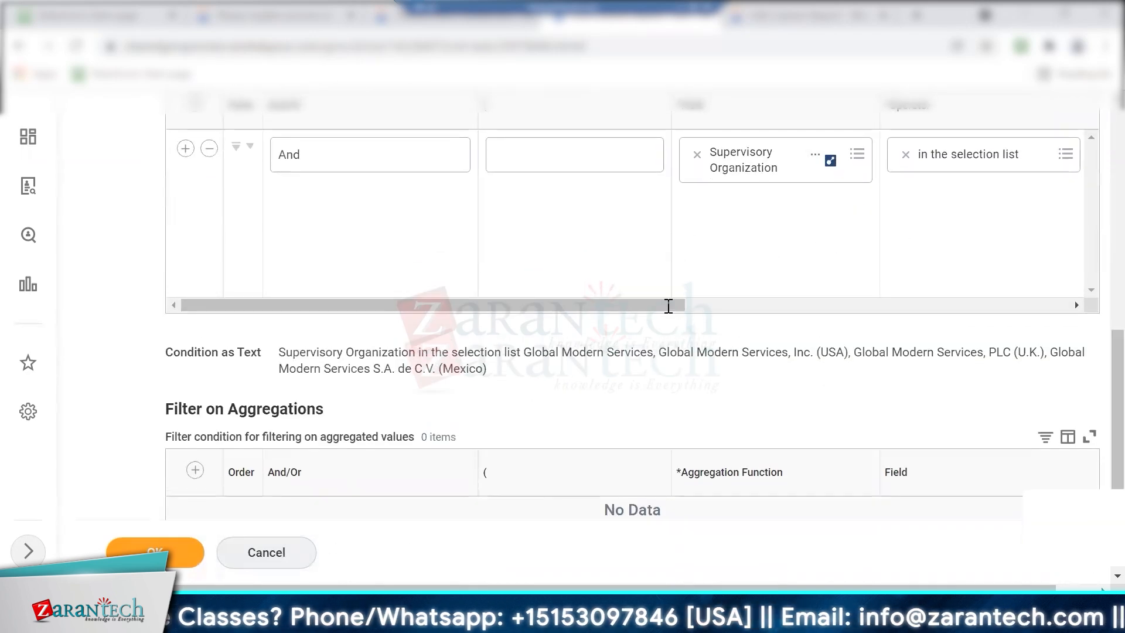
scroll(879, 317, "right", 5)
scroll(1051, 331, "right", 6)
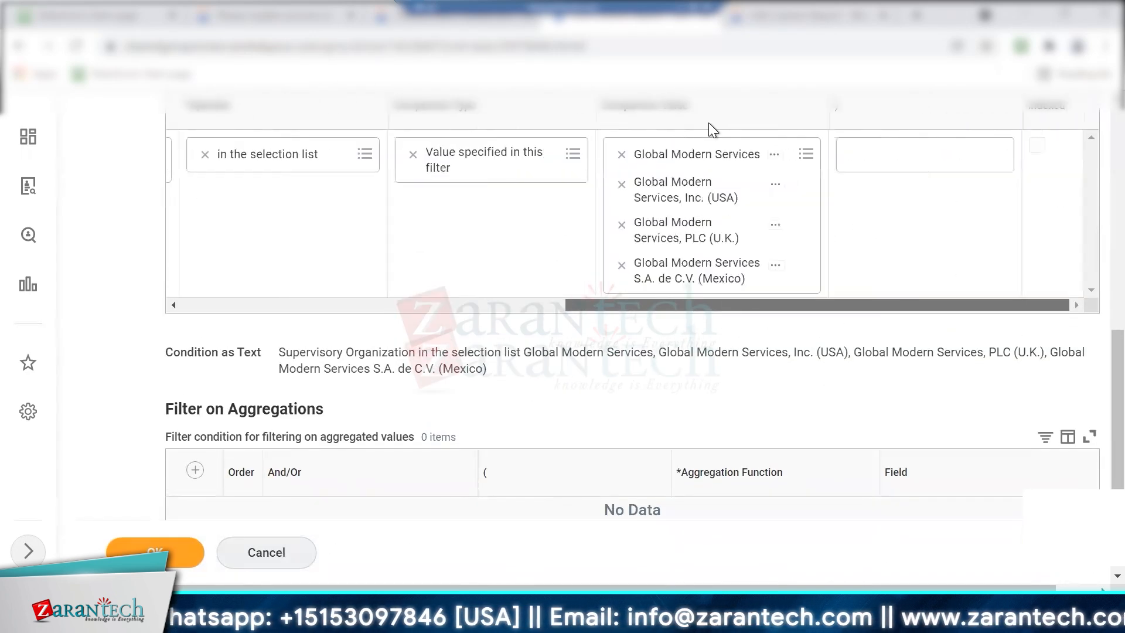
left_click(622, 186)
left_click(622, 185)
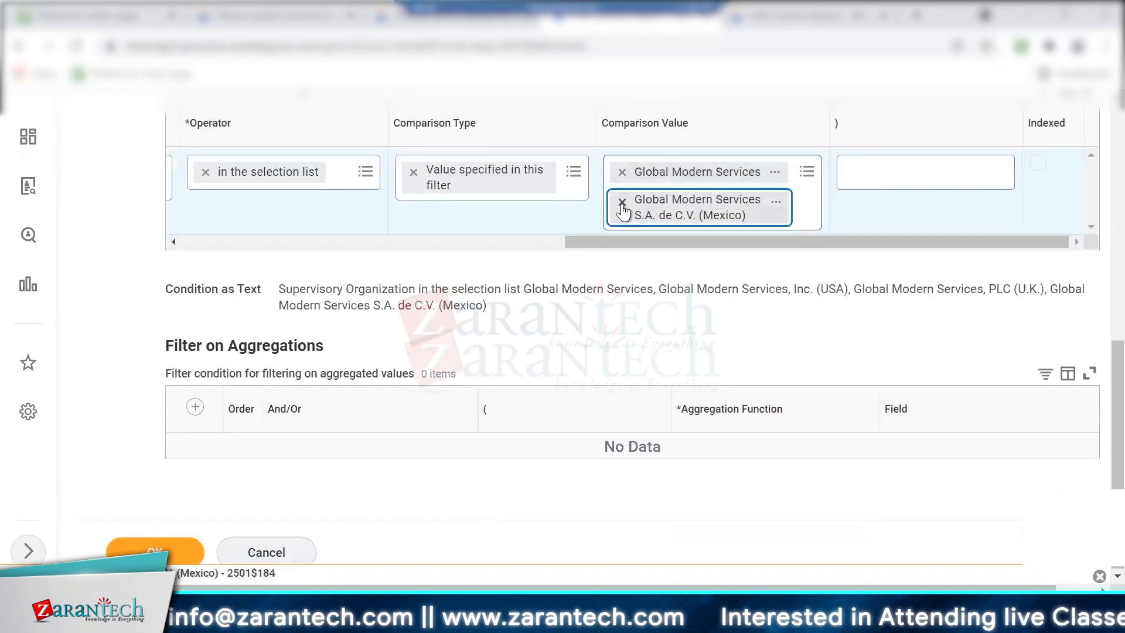
left_click(621, 206)
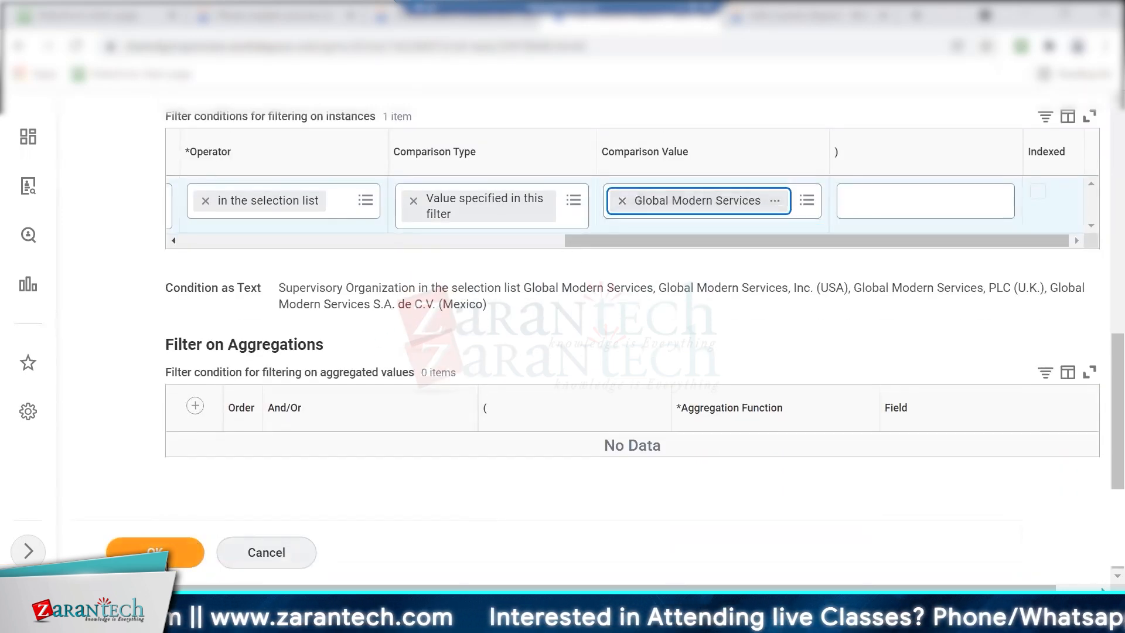
left_click(169, 553)
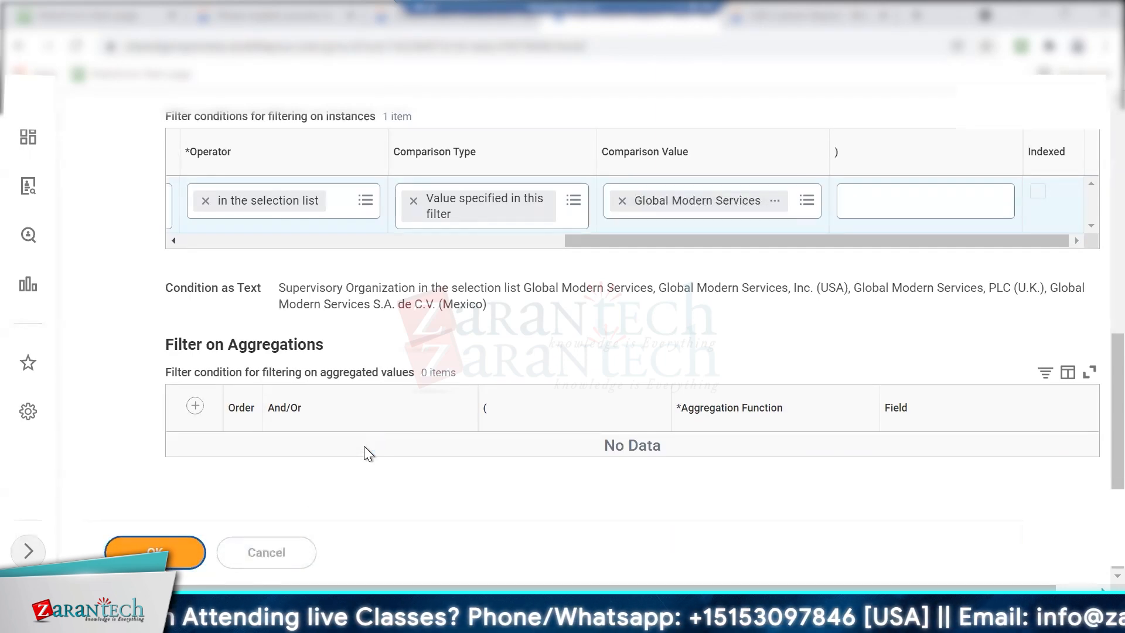
left_click(262, 552)
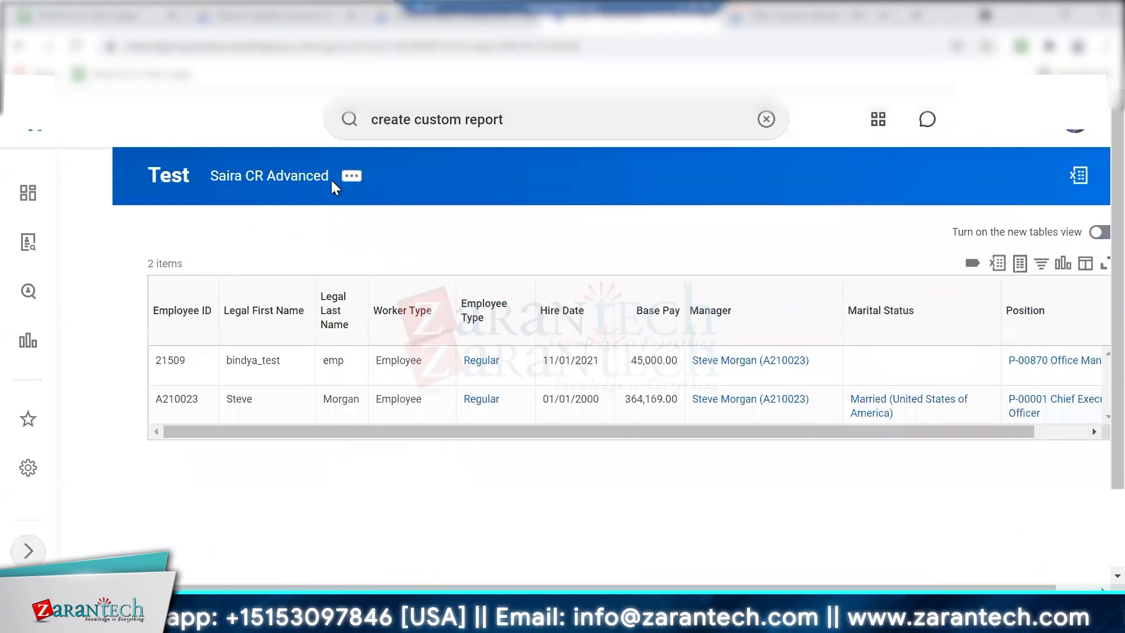
Reopen the report definition for editing and bring up the comparison value of its Supervisory Organization filter.
left_click(352, 177)
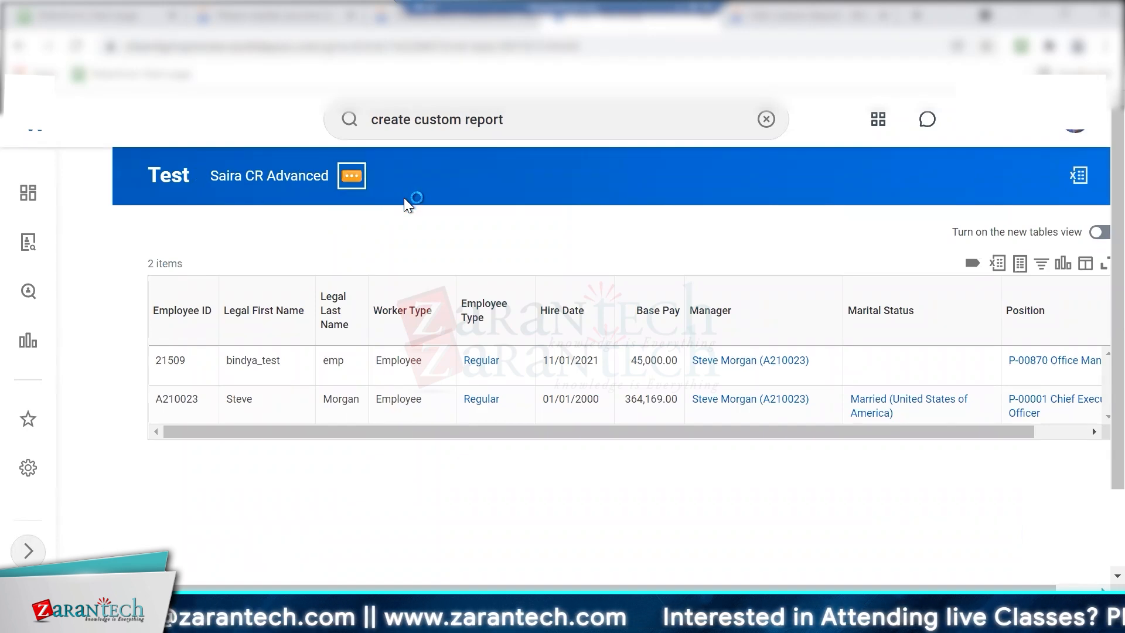
mouse_move(485, 256)
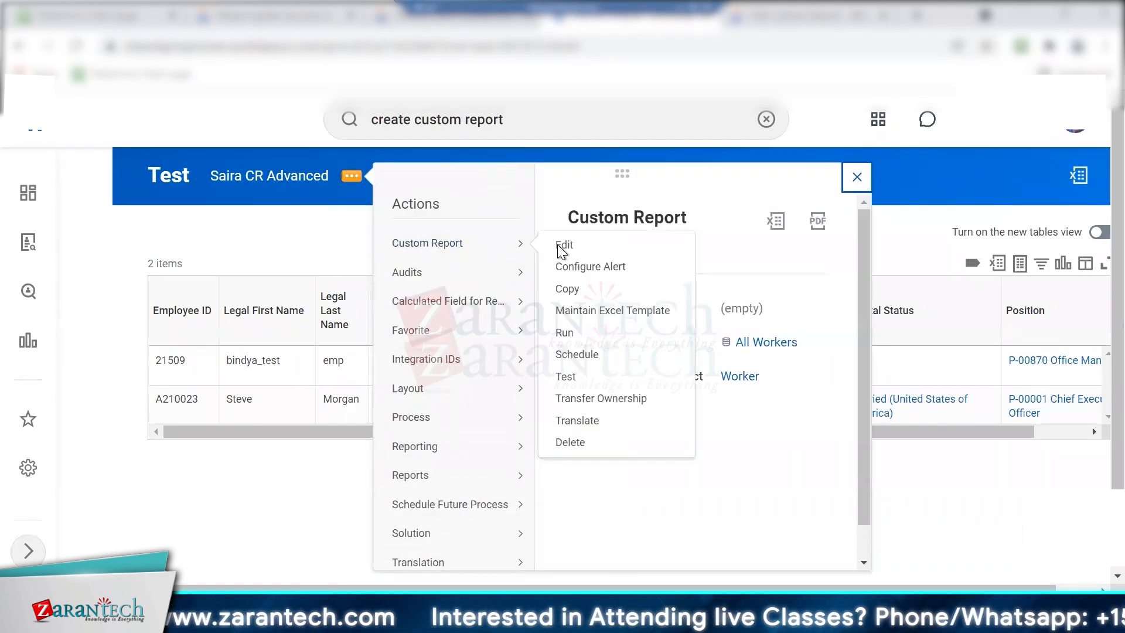
left_click(557, 244)
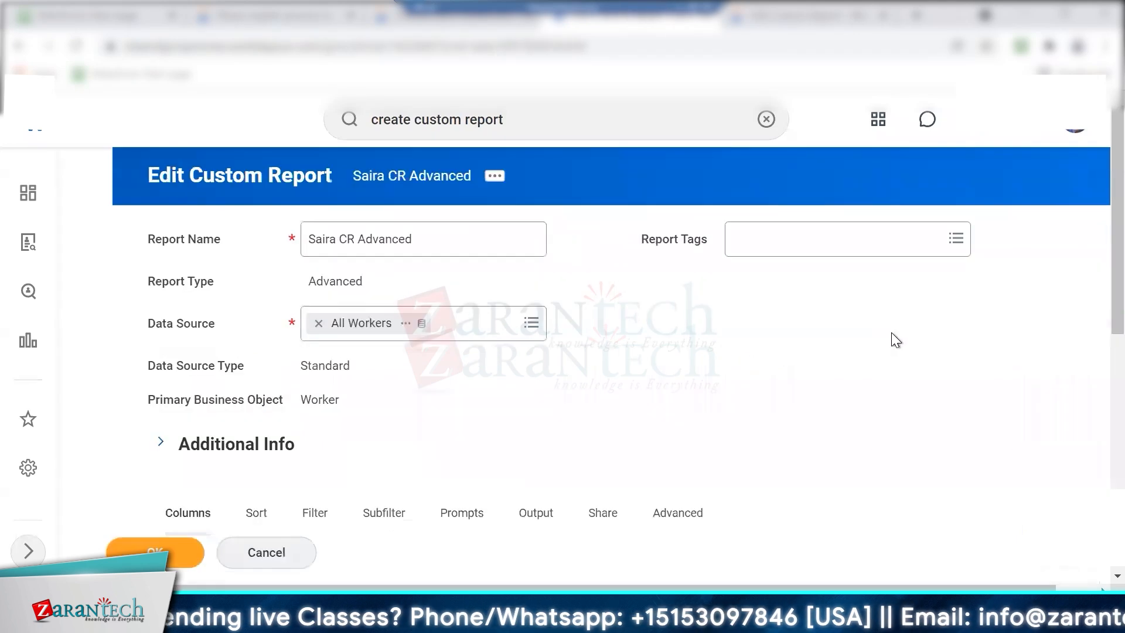
scroll(1092, 322, "down", 9)
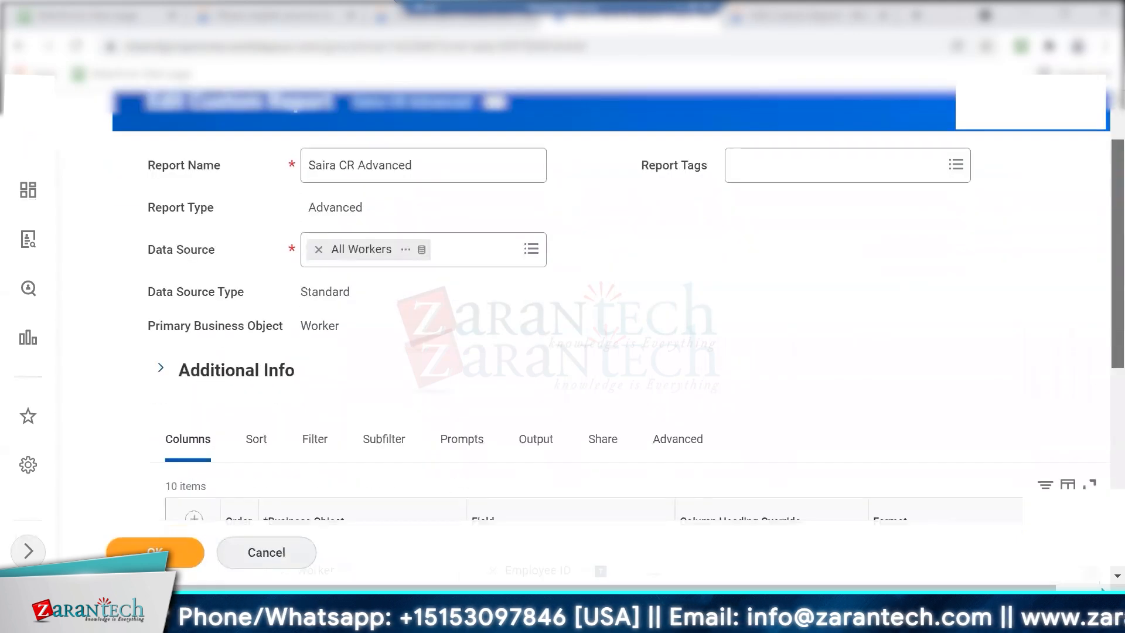
scroll(1092, 351, "up", 5)
scroll(1091, 389, "down", 2)
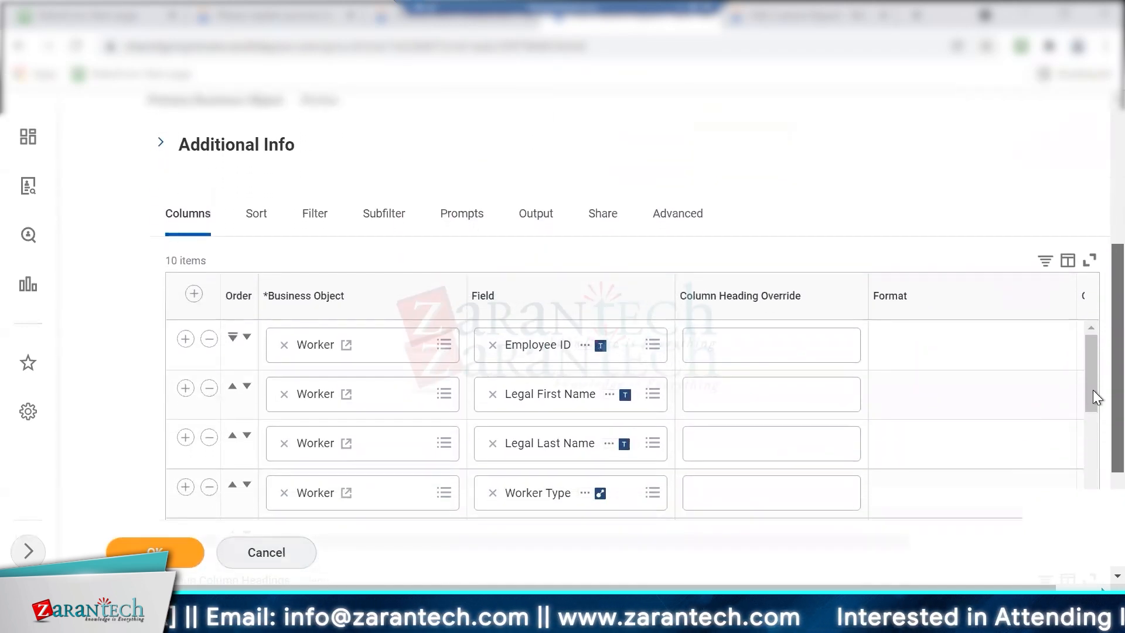
scroll(1093, 392, "down", 1)
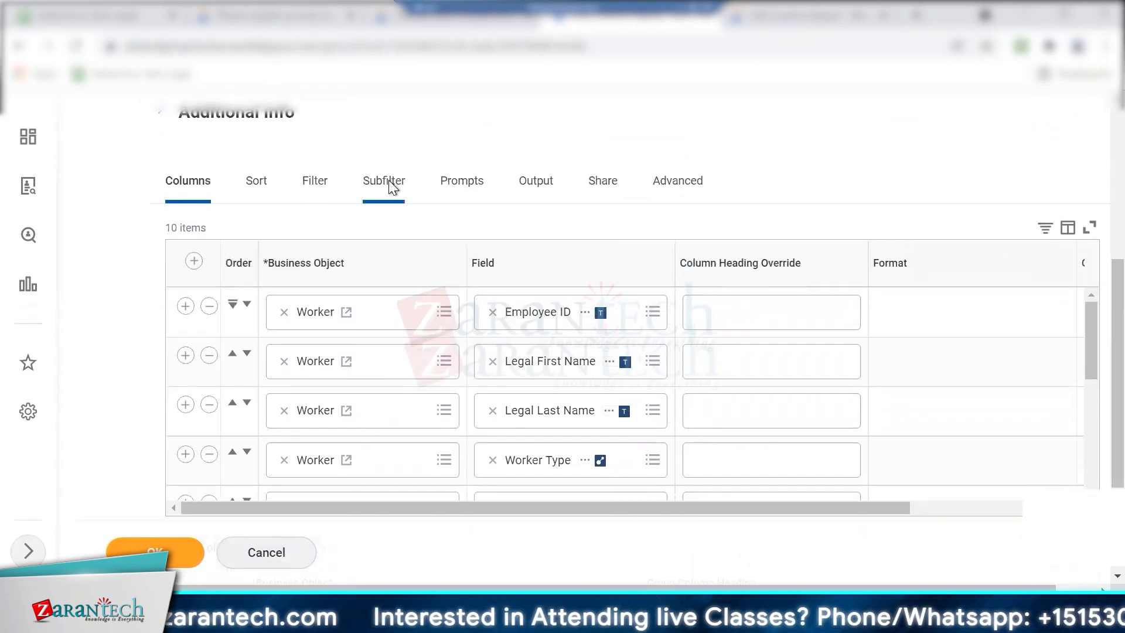
left_click(387, 182)
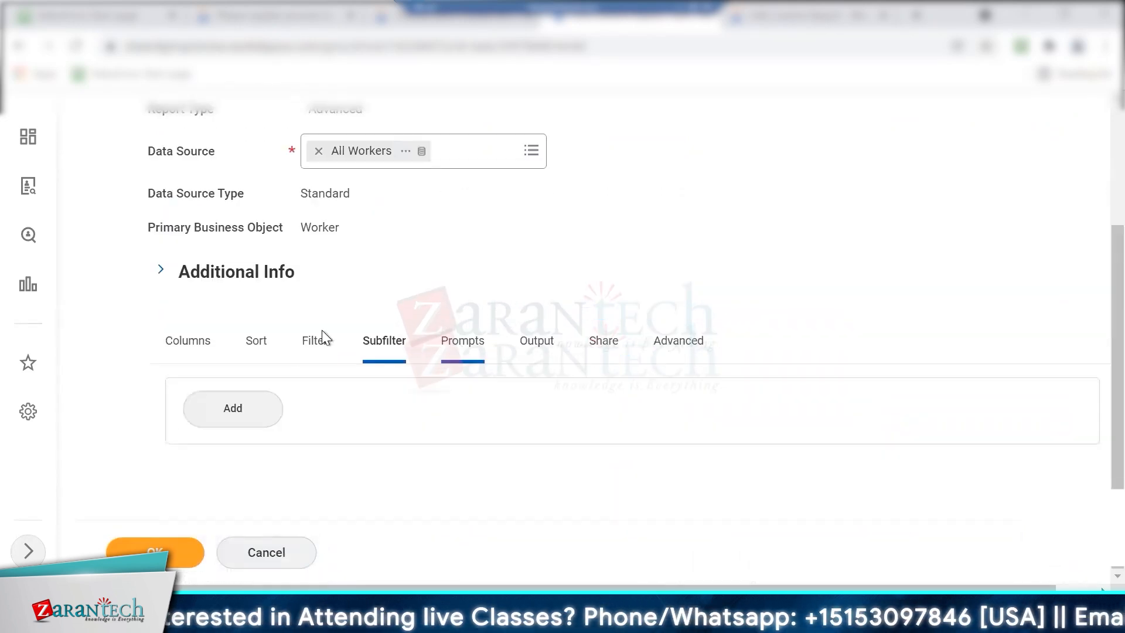
left_click(310, 349)
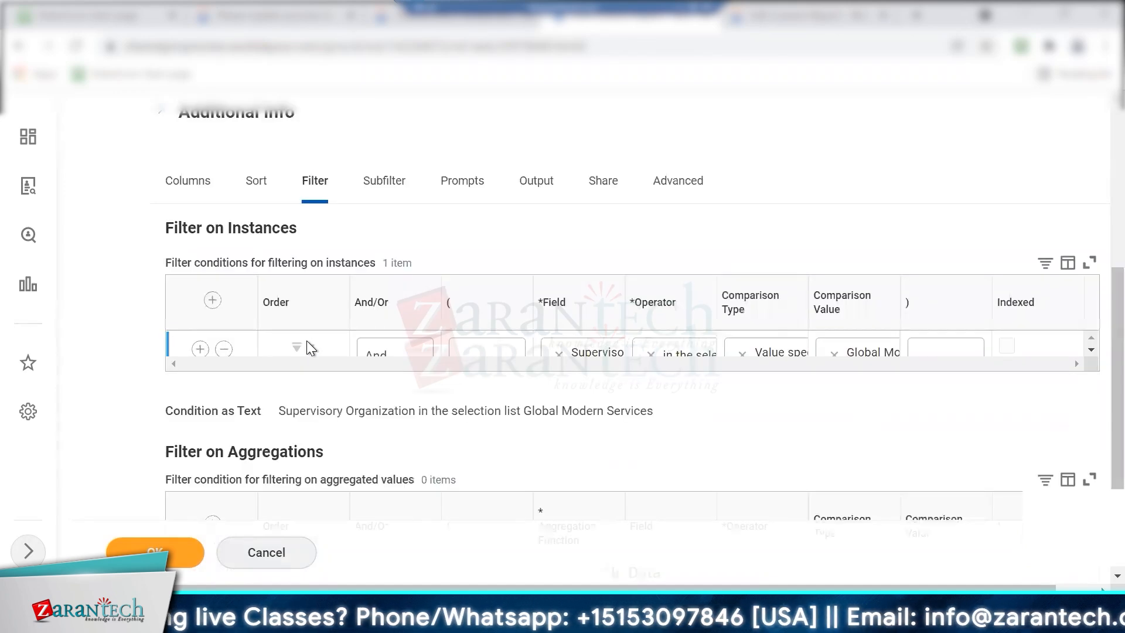
left_click_drag(528, 389, 926, 392)
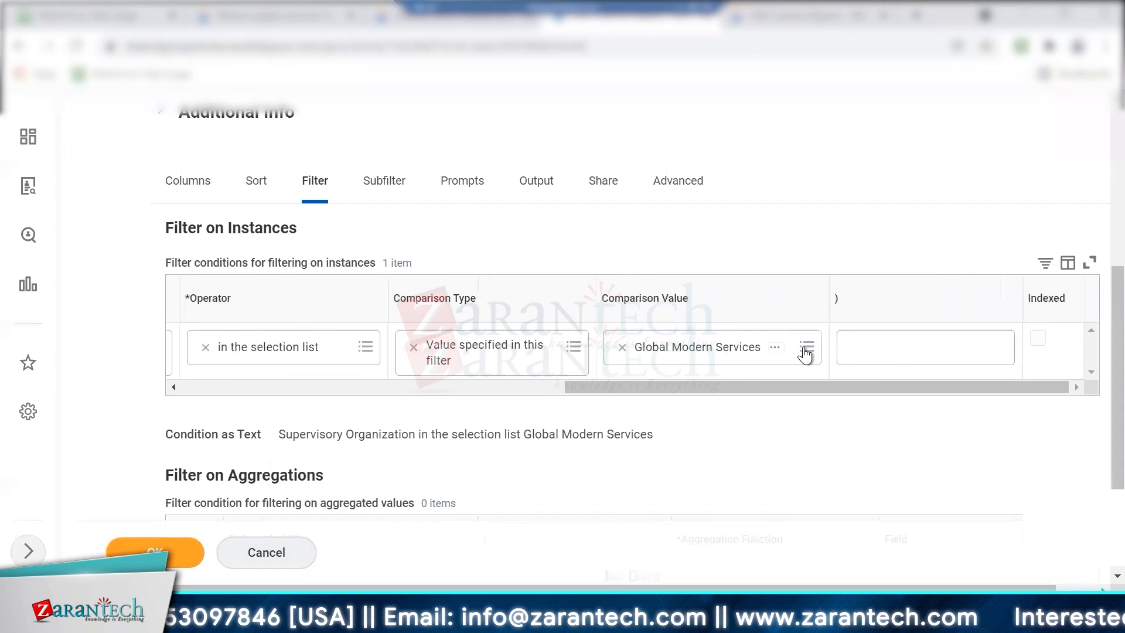
Add Executive Management Group and the HR Operations Americas, APAC and EMEA Groups to the Supervisory Organization filter, and test the saved report.
left_click(749, 363)
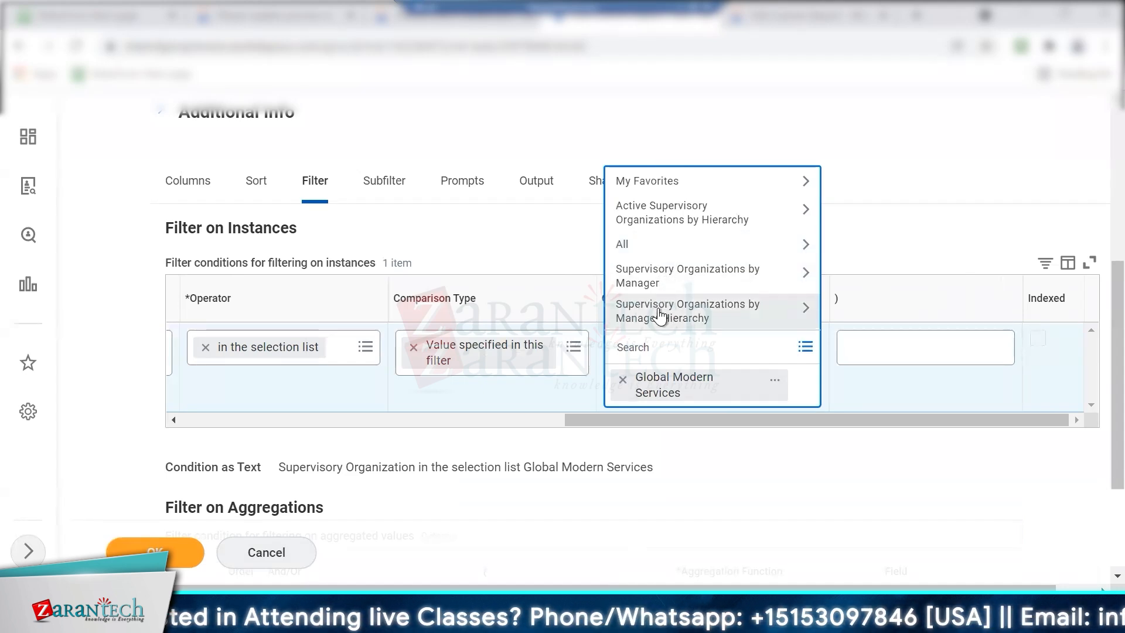
left_click(631, 245)
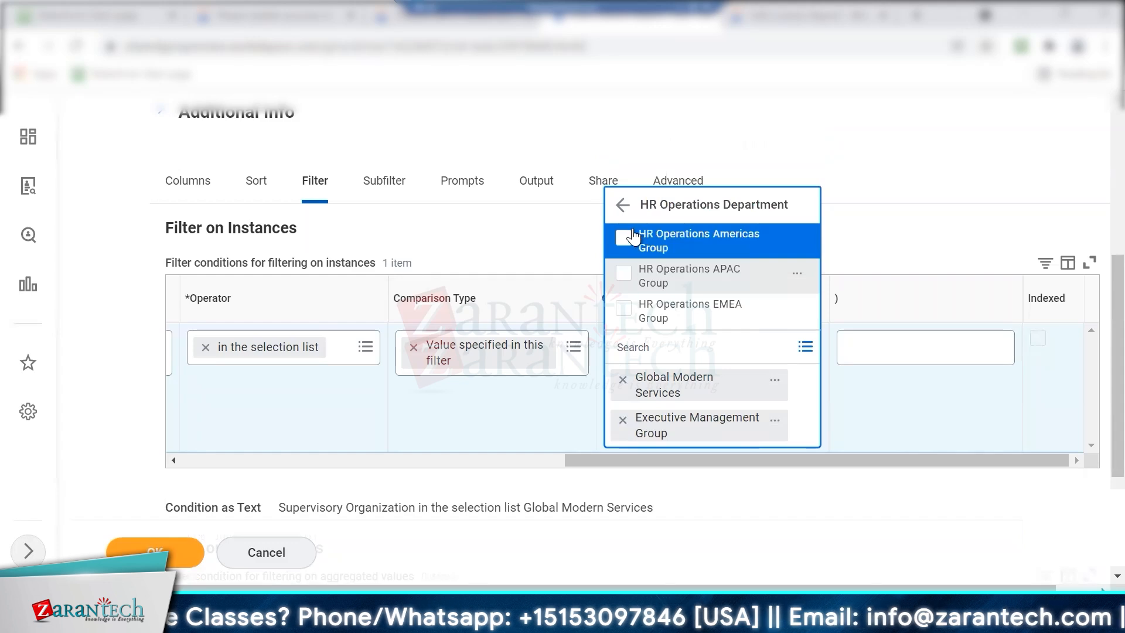
left_click(624, 249)
left_click(623, 275)
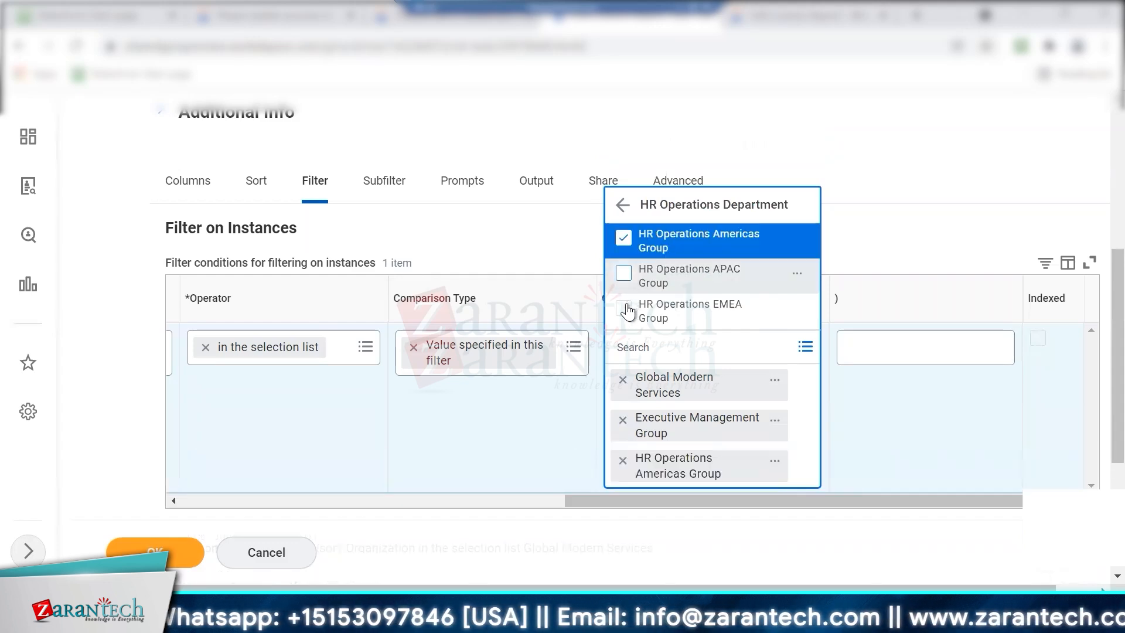
left_click(623, 310)
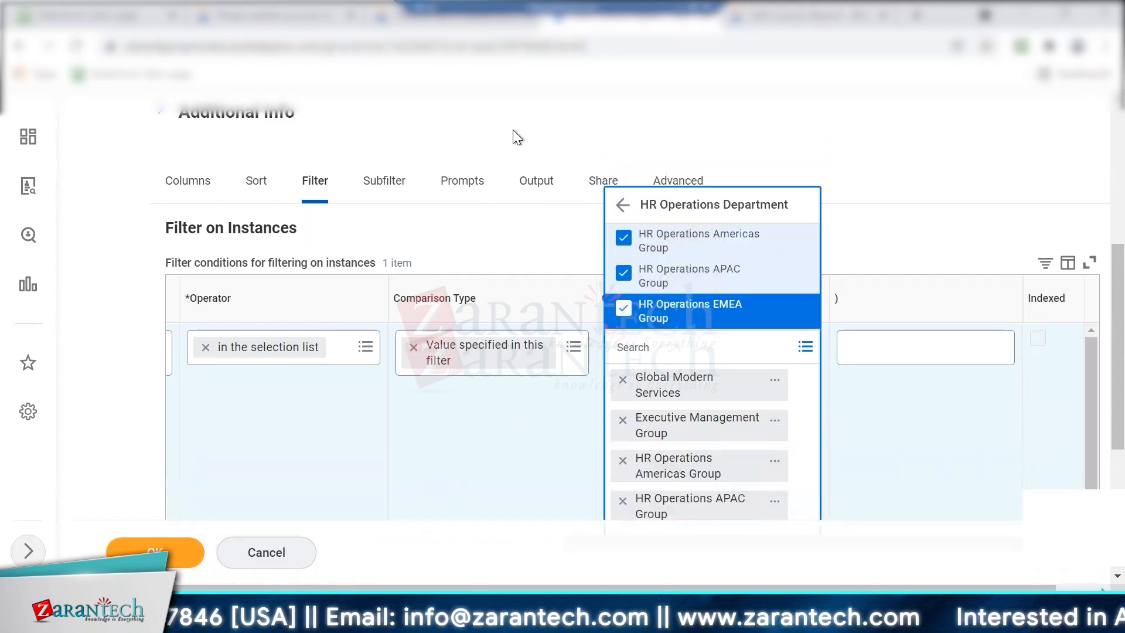
left_click(167, 556)
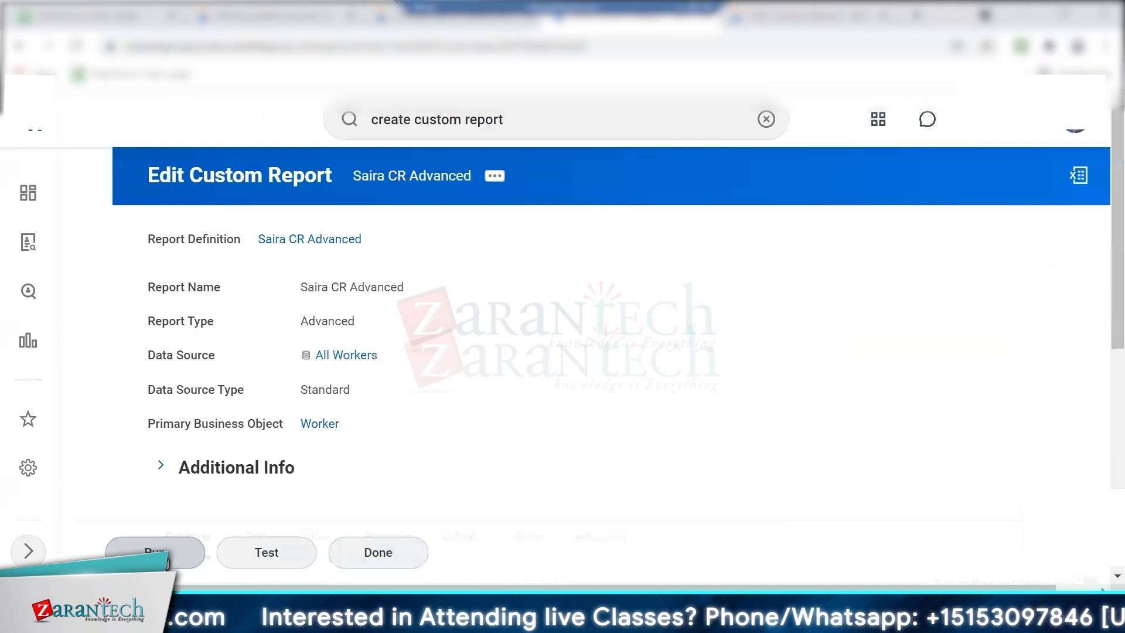
left_click(274, 555)
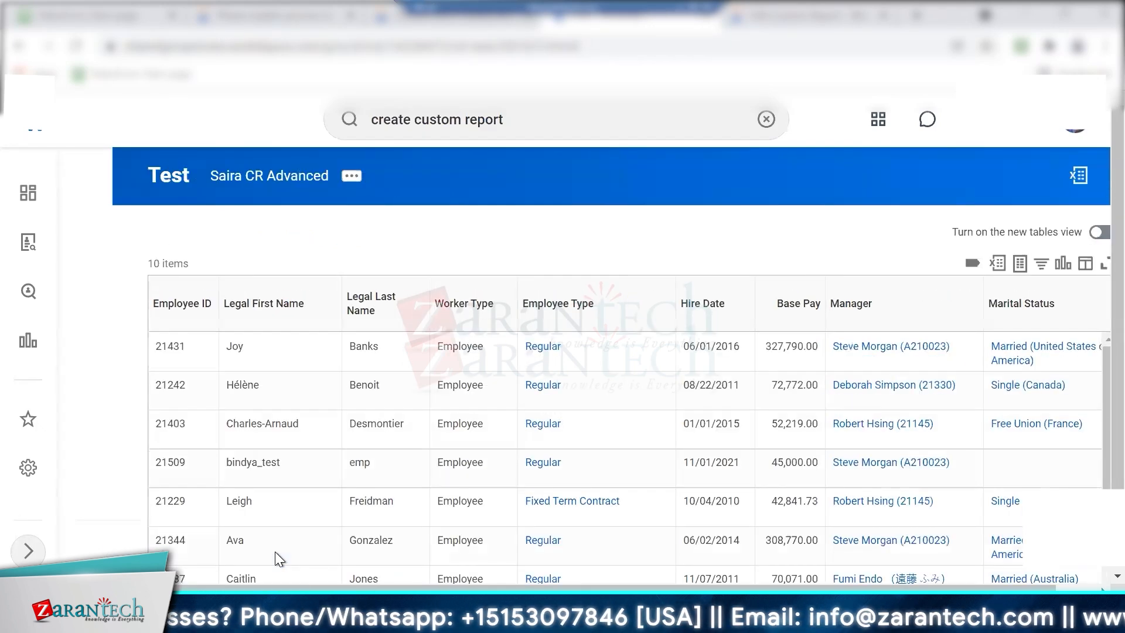
Open the related actions of the tested custom report.
left_click(351, 175)
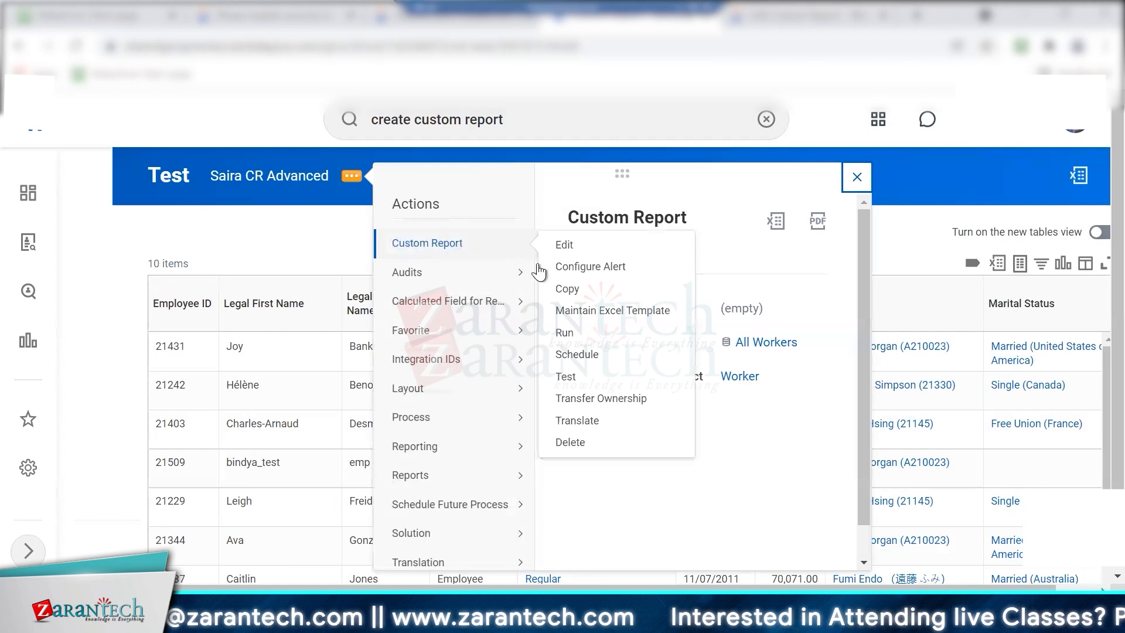
Run the custom report in full and open its definition for editing.
mouse_move(515, 245)
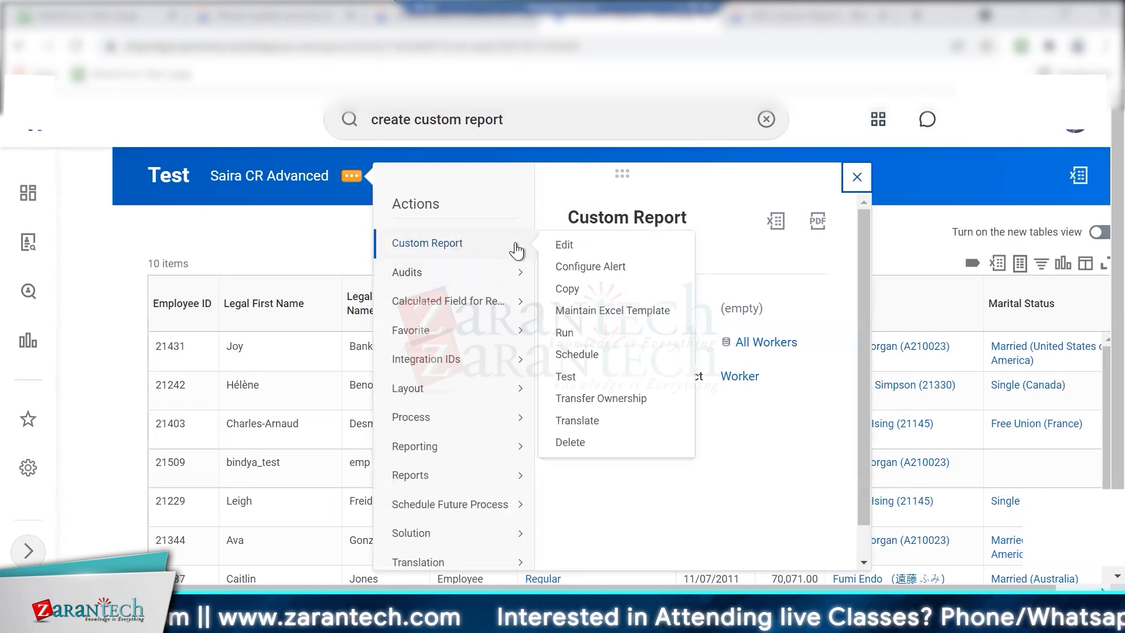
left_click(562, 335)
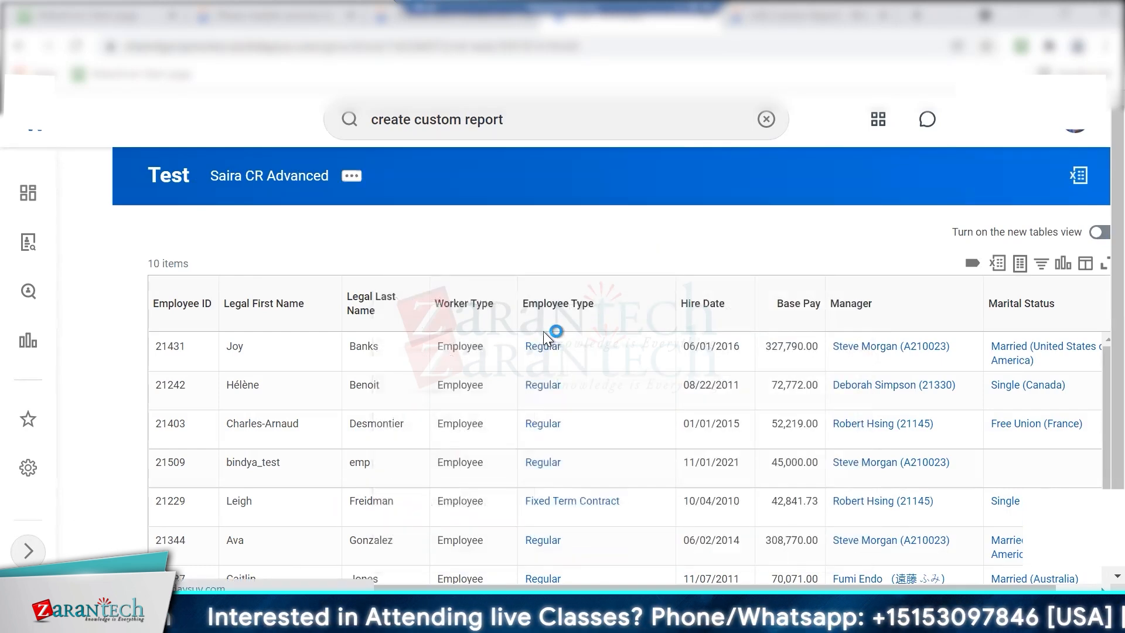
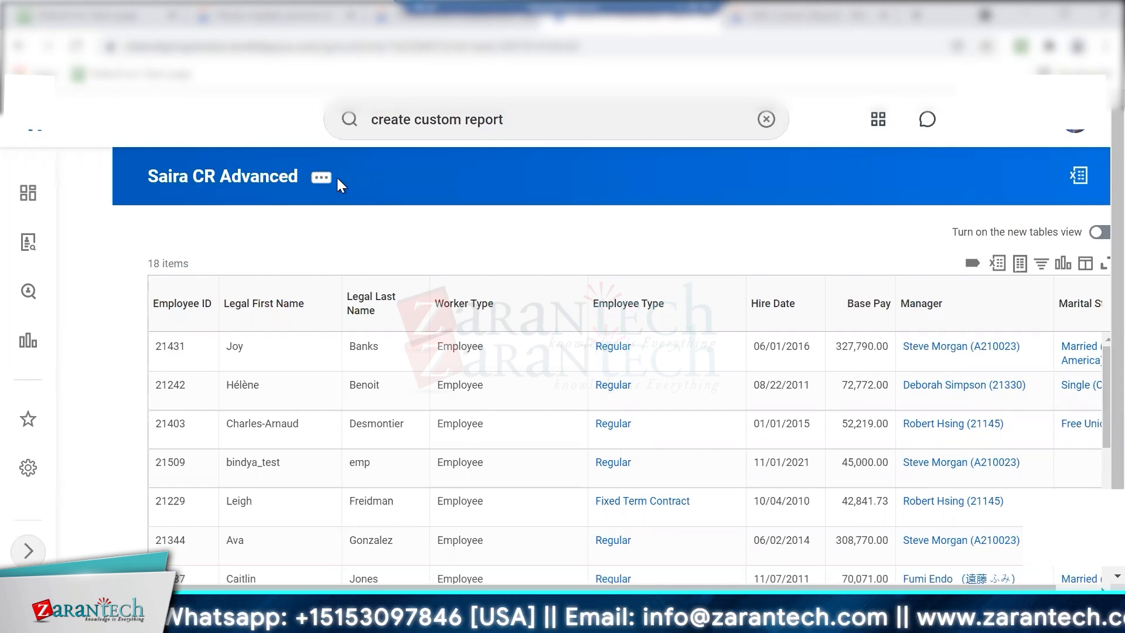
left_click(320, 181)
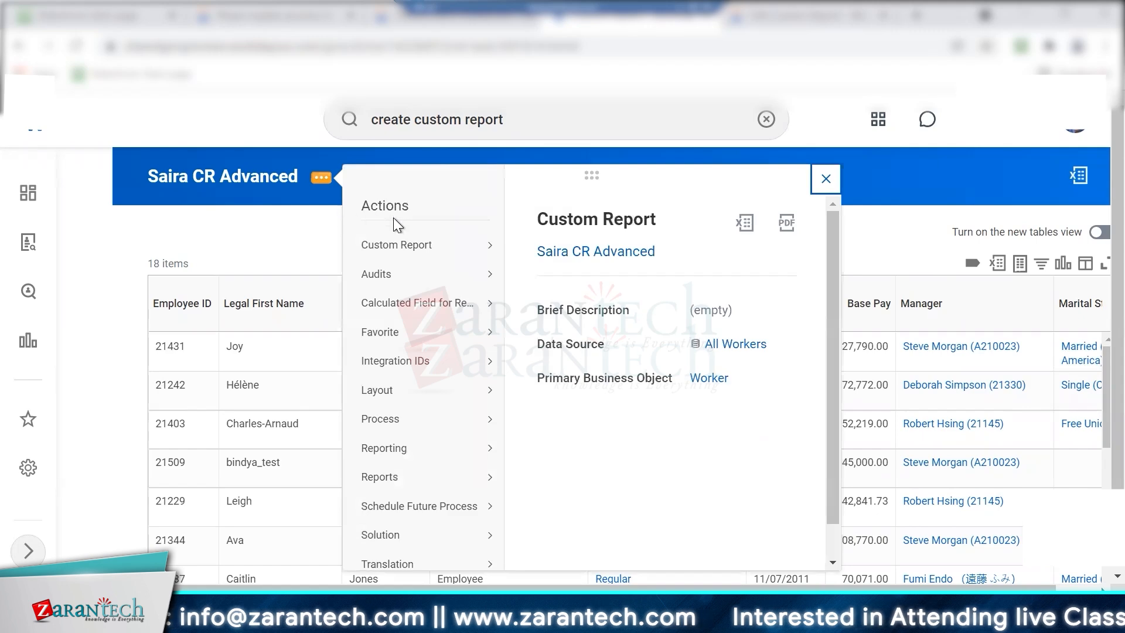
mouse_move(410, 244)
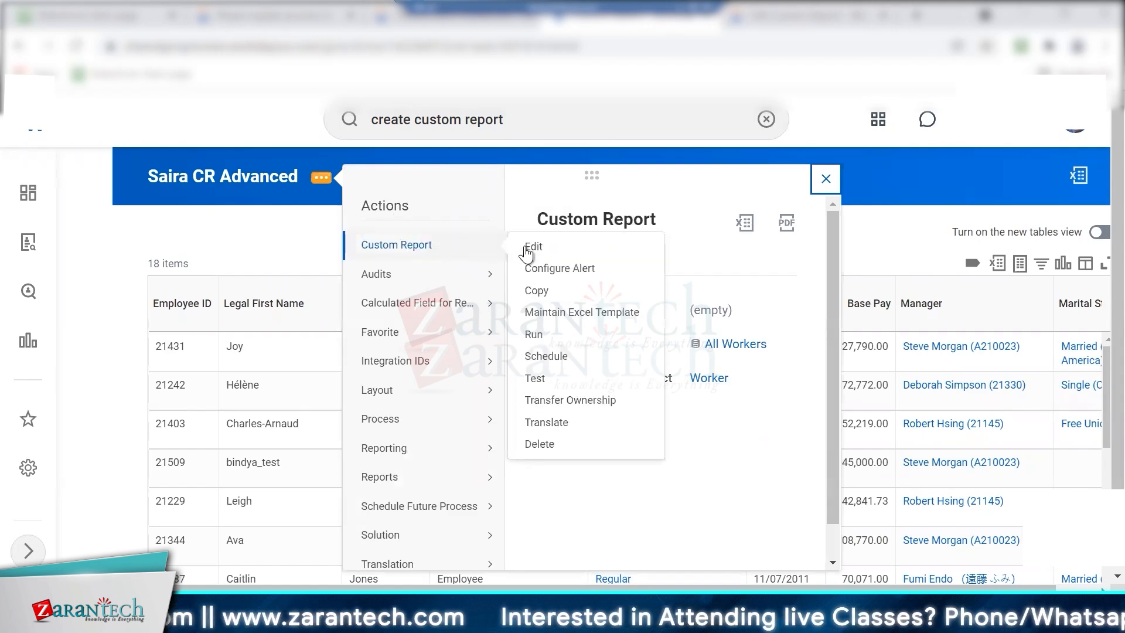
left_click(534, 249)
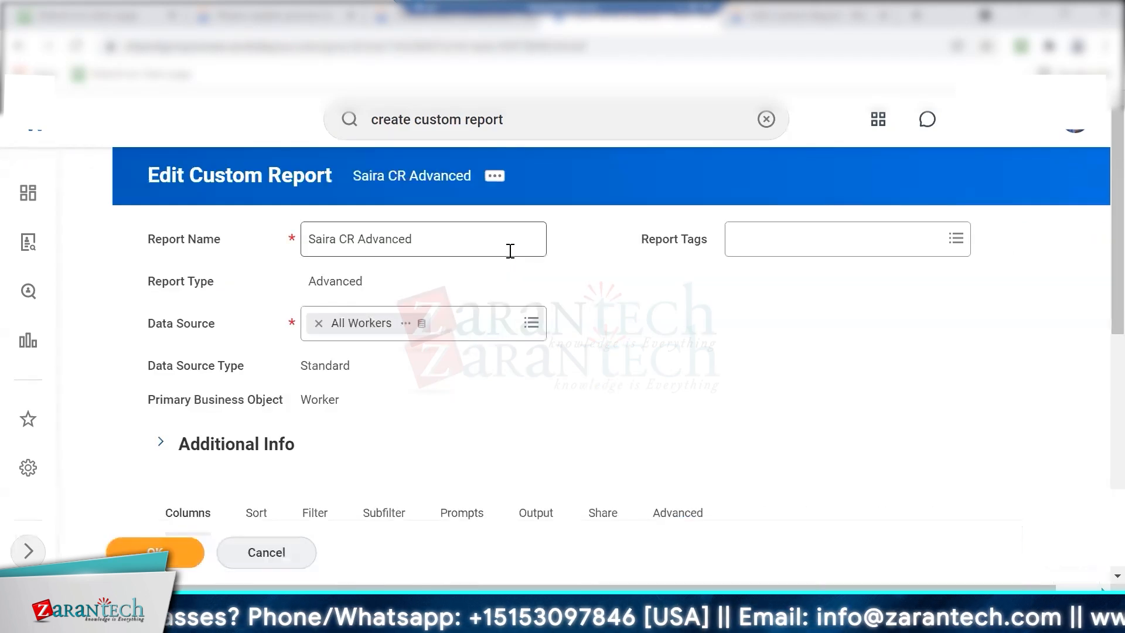
Add a column row below Legal Last Name and set its business object to Dependents.
scroll(1098, 463, "down", 6)
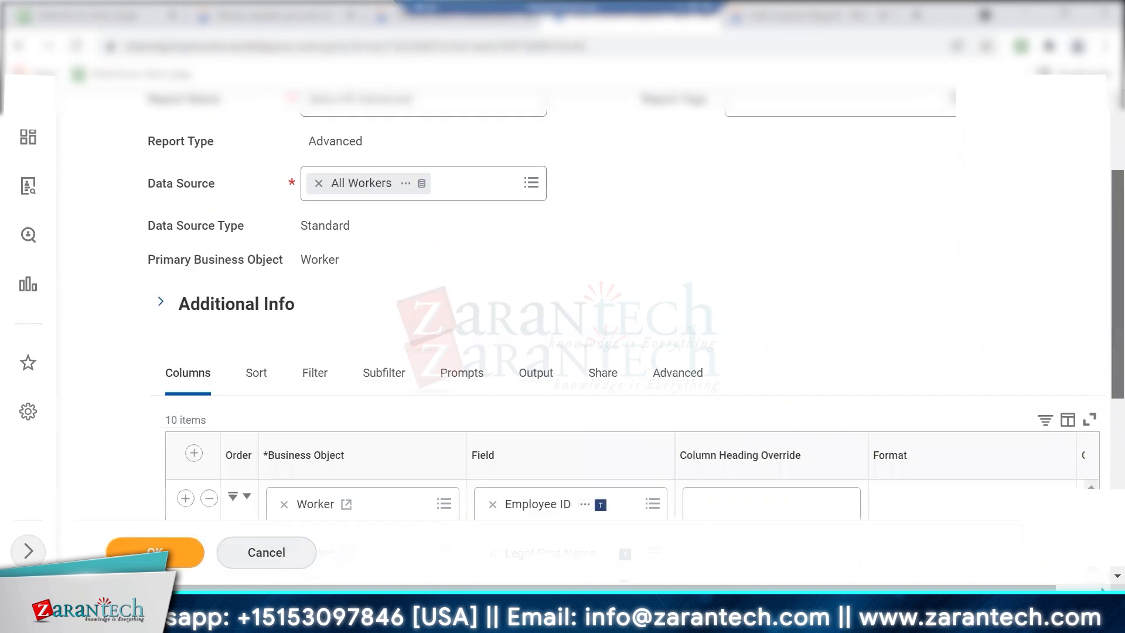
scroll(1098, 462, "down", 1)
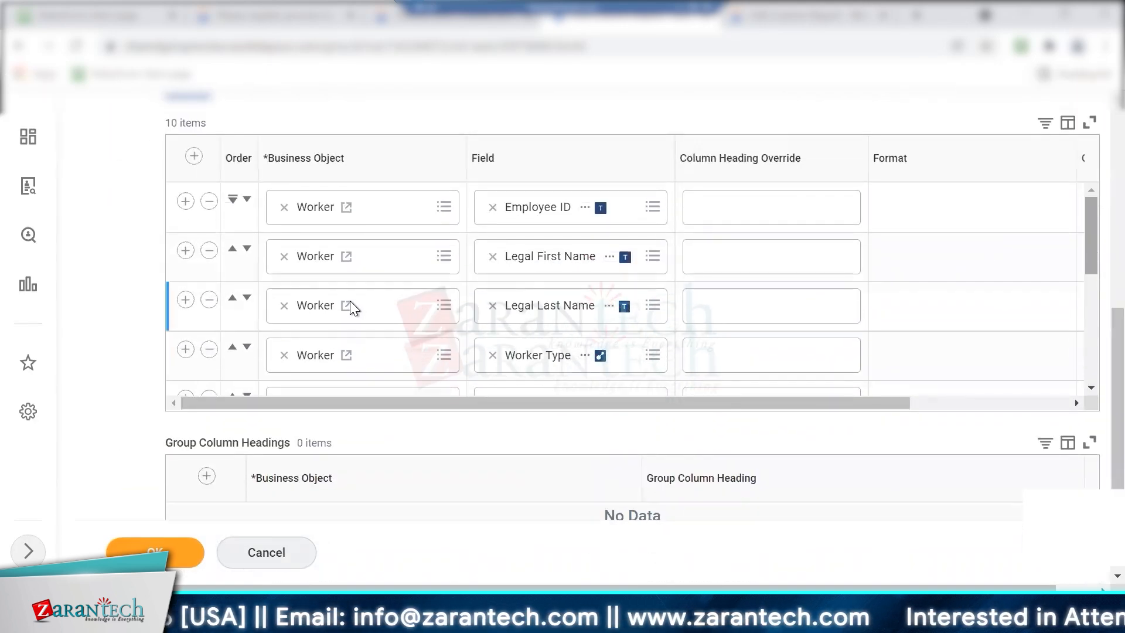
left_click_drag(1088, 252, 1091, 275)
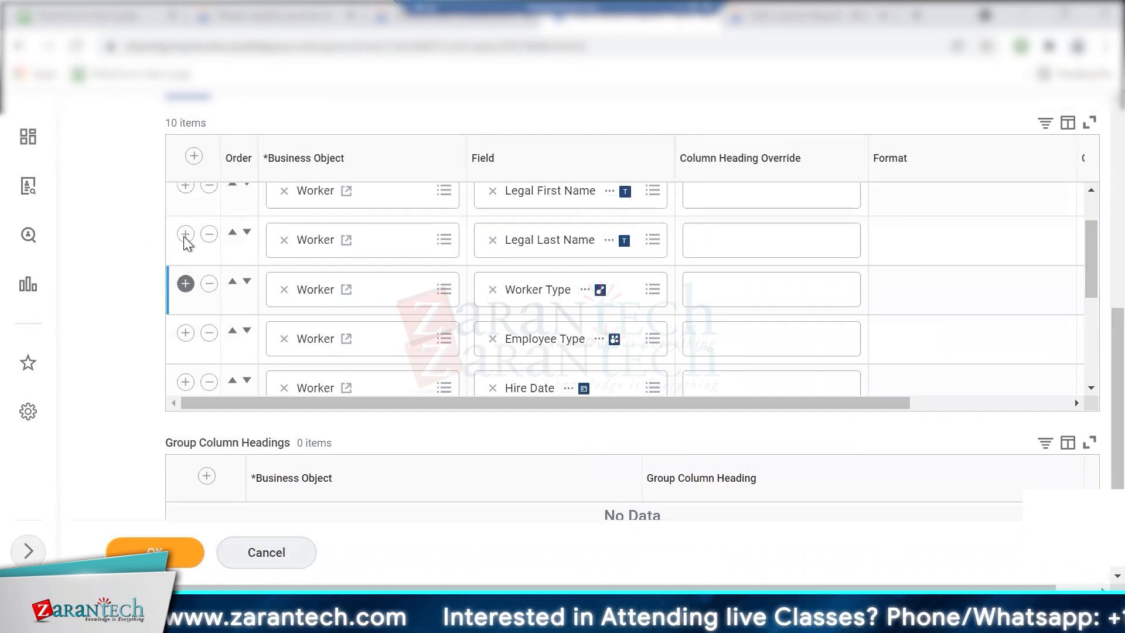
left_click(185, 235)
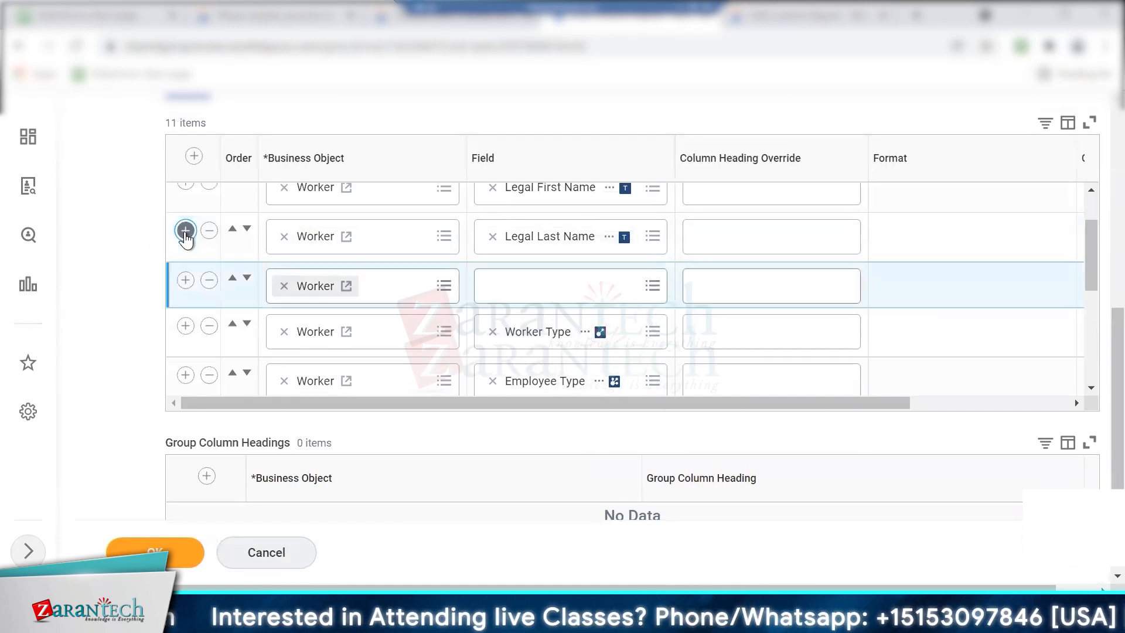
left_click(284, 286)
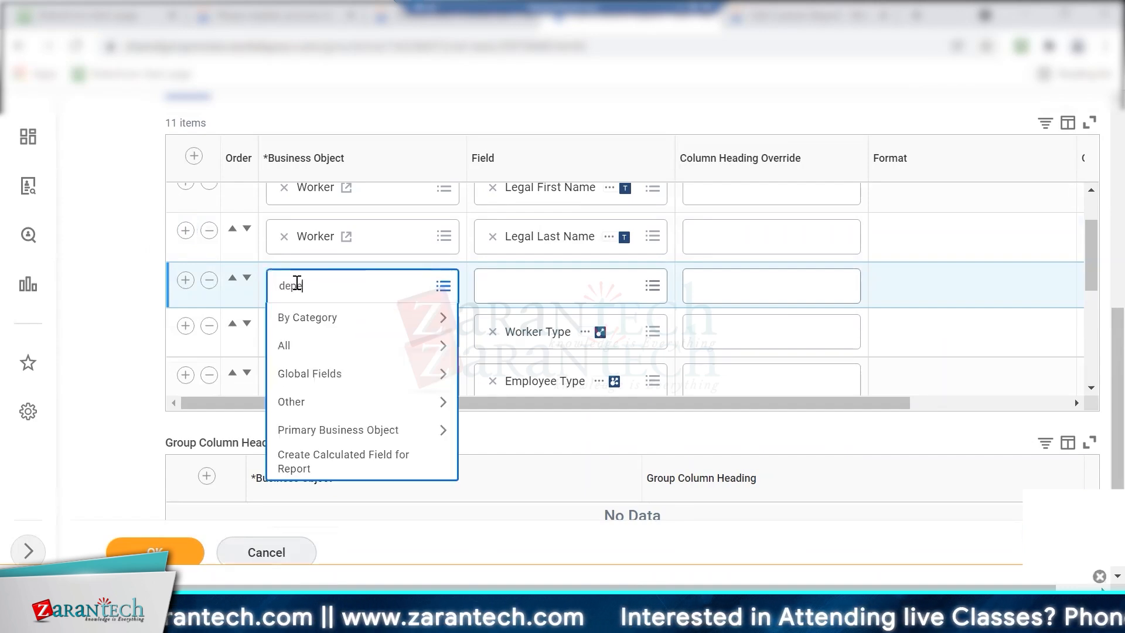
type("dependent")
key("Return")
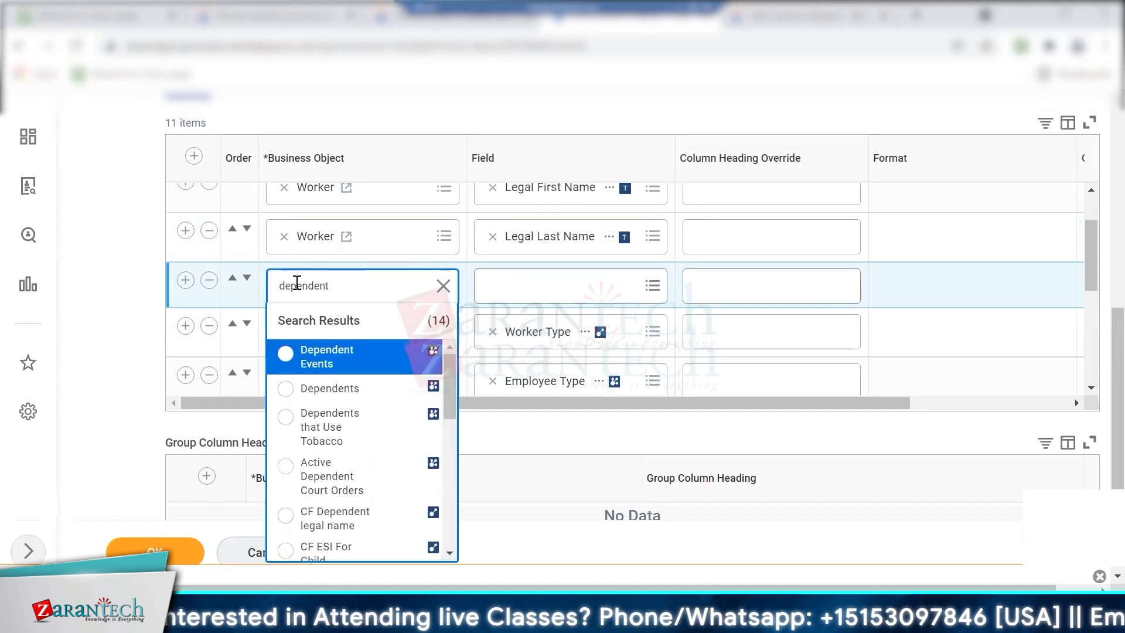
left_click(285, 389)
Search the new row's fields for "dependent", review the Dependent field's details, and select Dependent as the field.
left_click(510, 295)
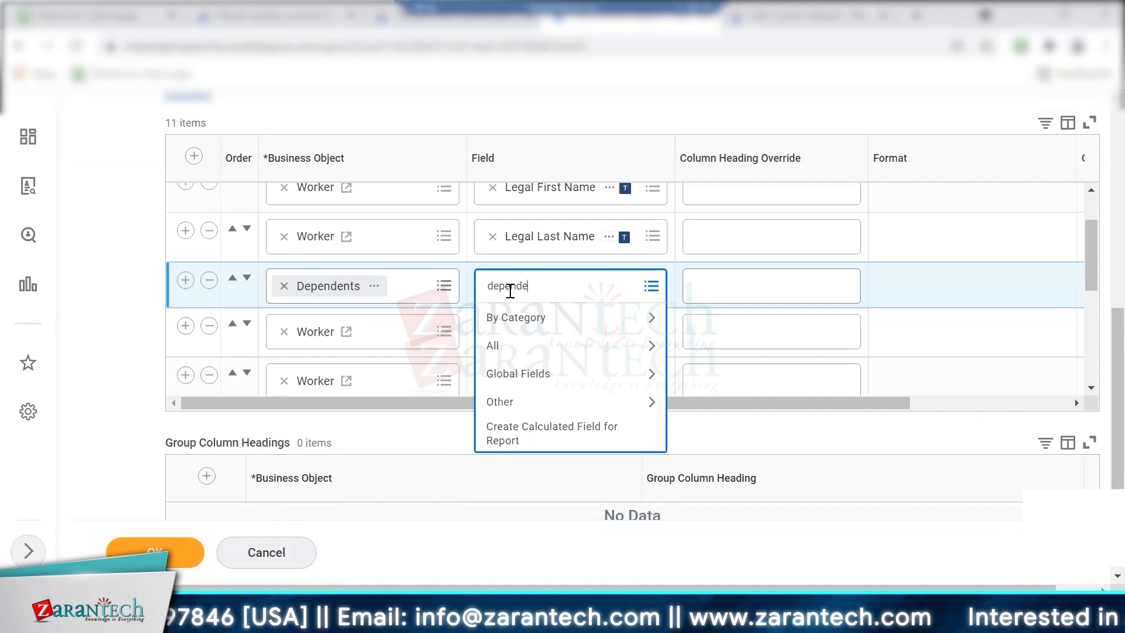
key("Return")
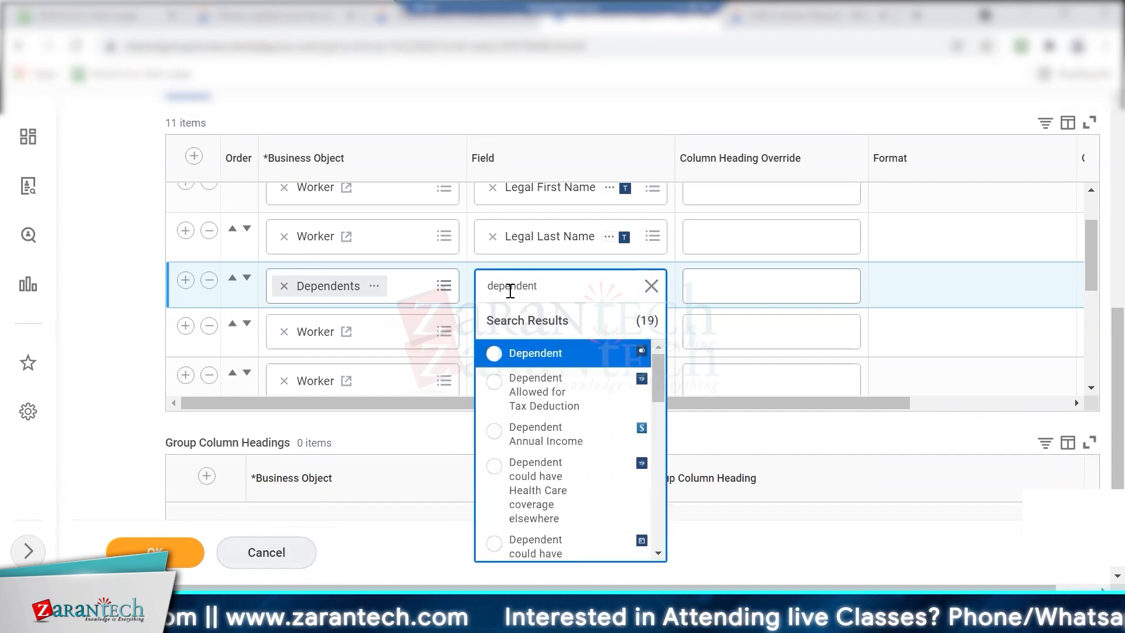
left_click(610, 355)
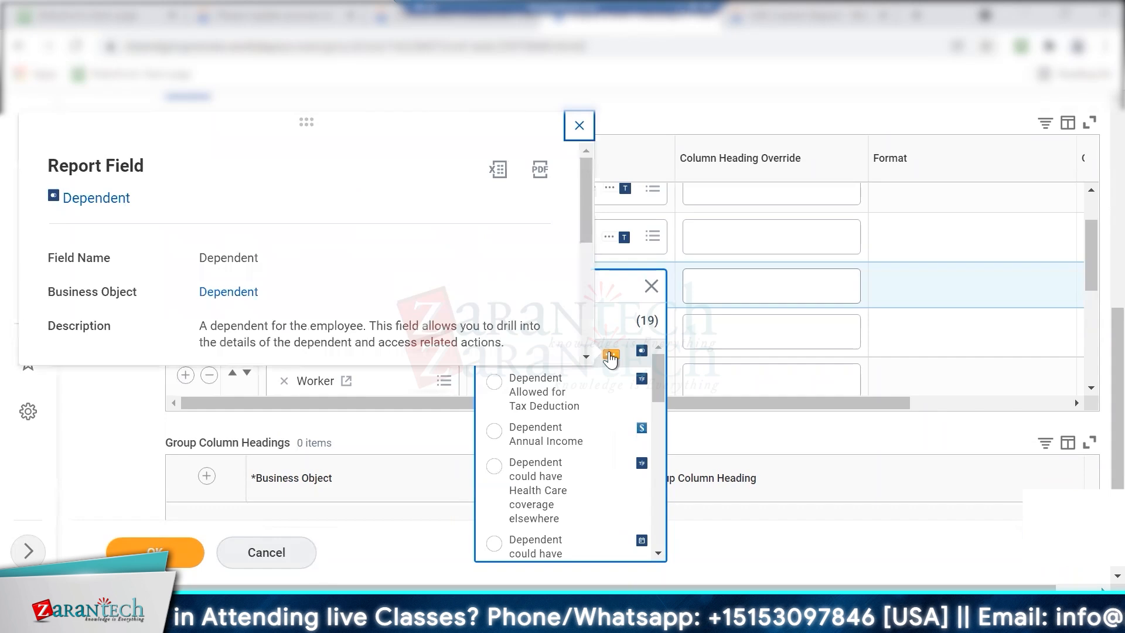
left_click_drag(586, 239, 589, 304)
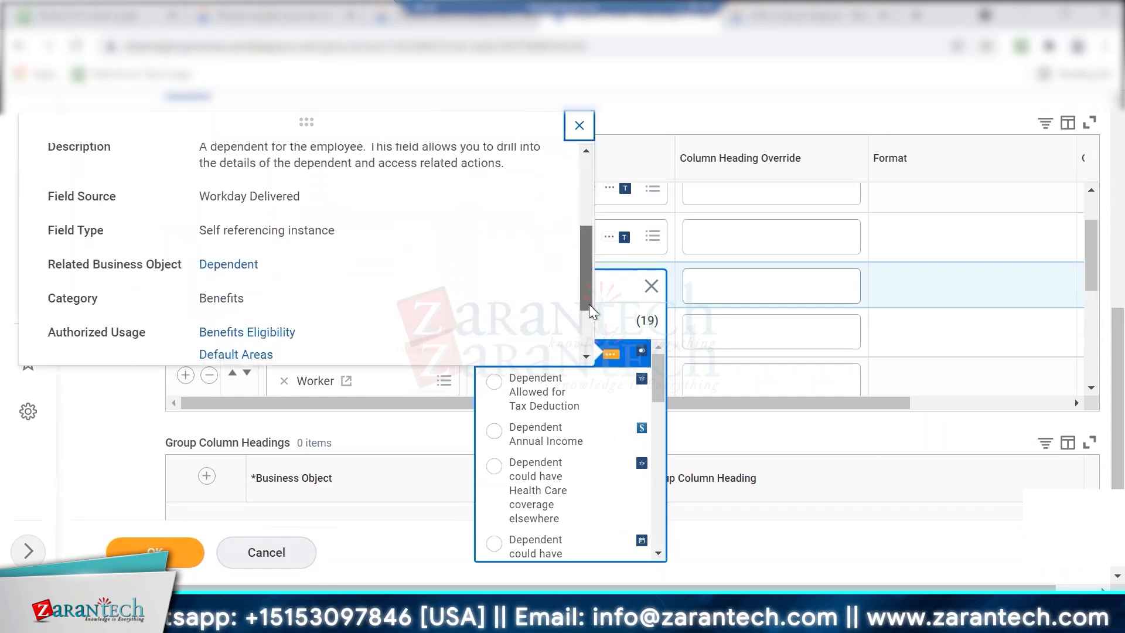
left_click(579, 132)
left_click(189, 348)
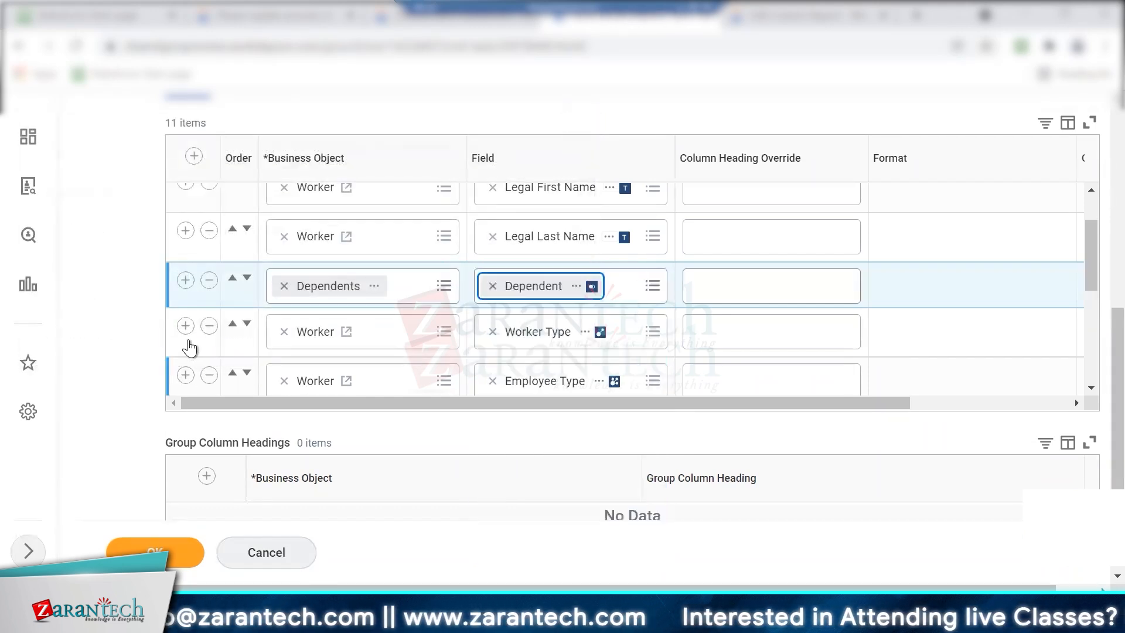
Add another Dependents row below the Dependent field and set its field to Legal Name - First Name.
left_click(185, 281)
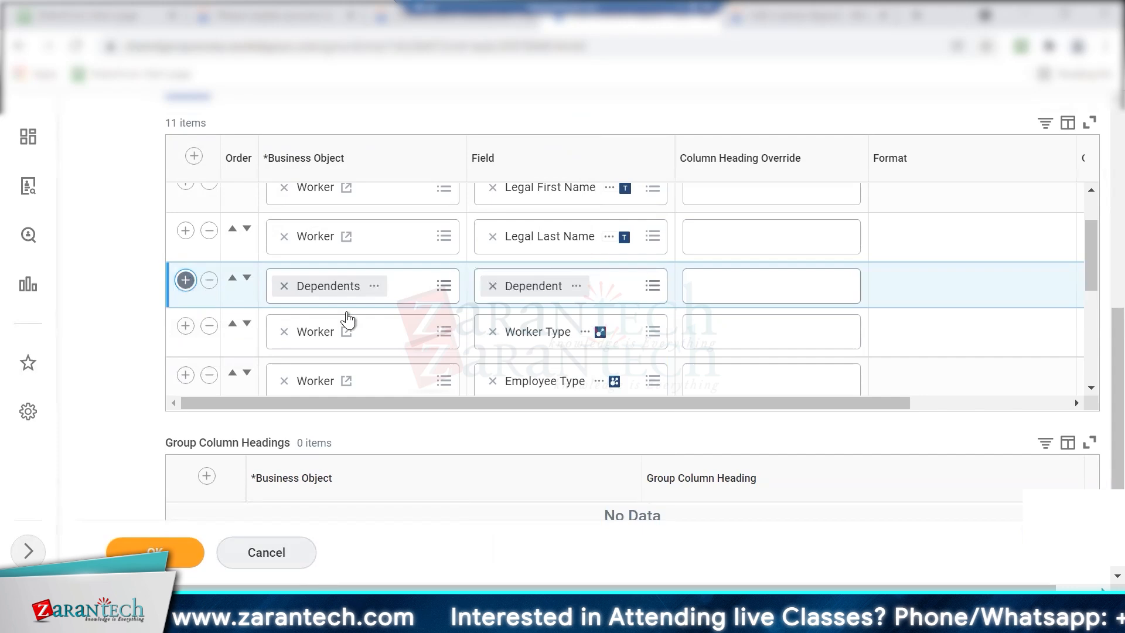
left_click(510, 328)
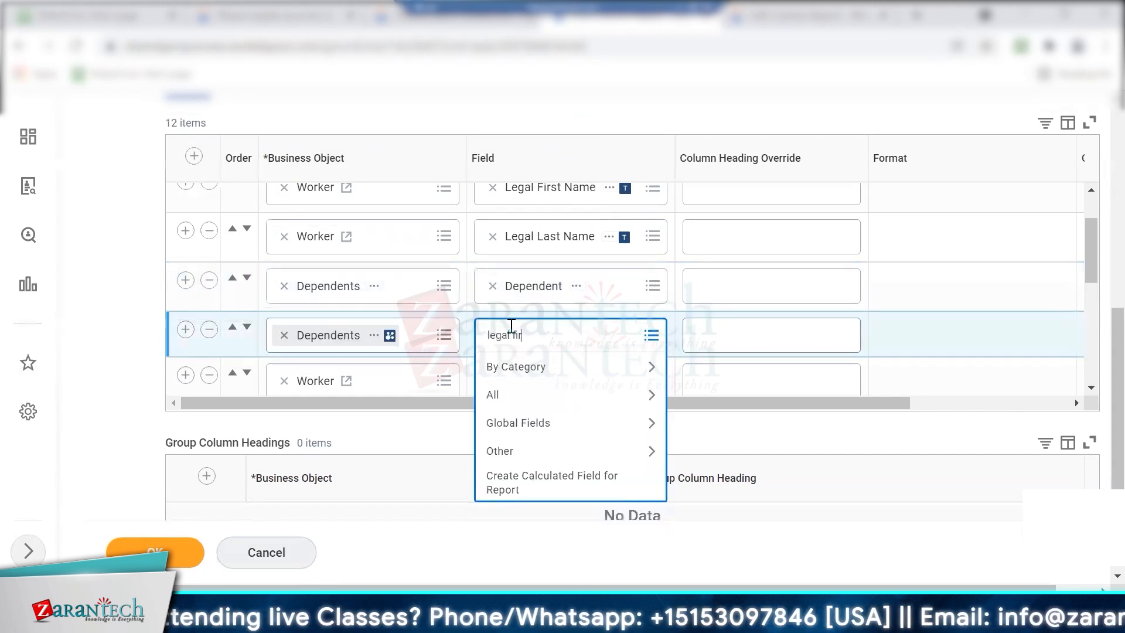
type("e")
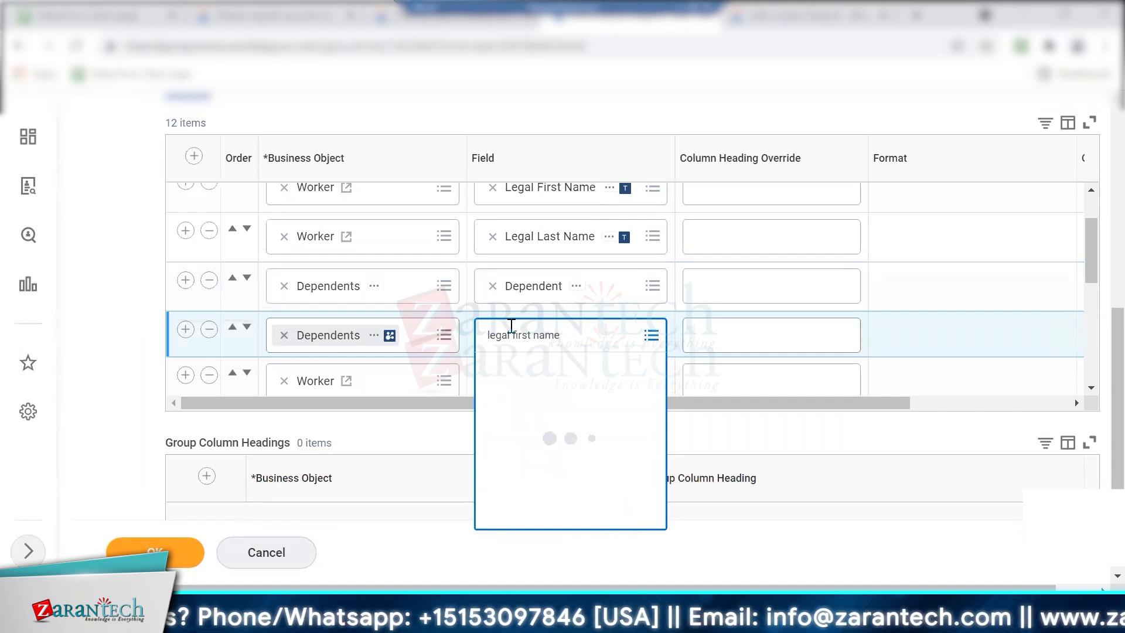
key("Return")
Add a Dependents row below the dependent's first name and set its field to Legal Name - Last Name.
left_click(186, 330)
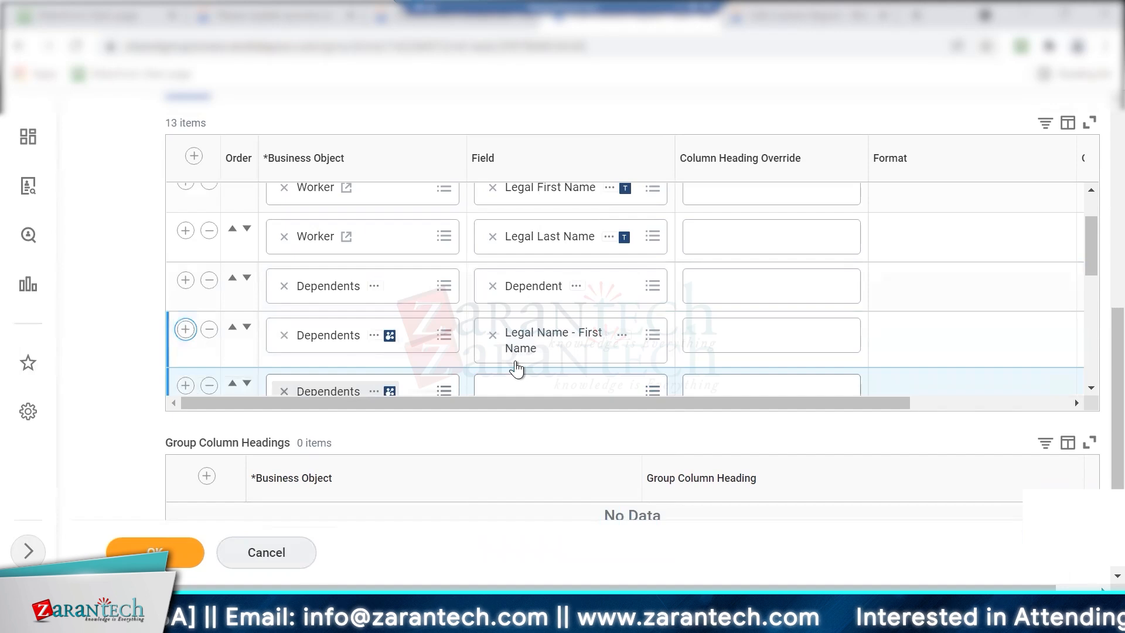
scroll(516, 369, "down", 3)
scroll(511, 309, "up", 2)
left_click(510, 316)
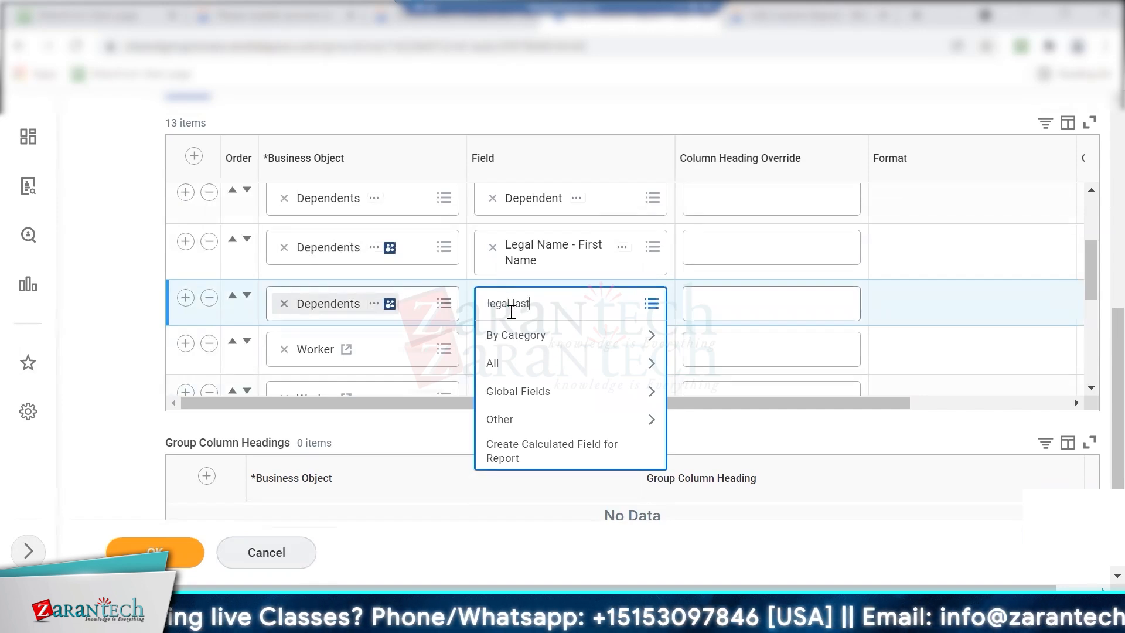
key("Return")
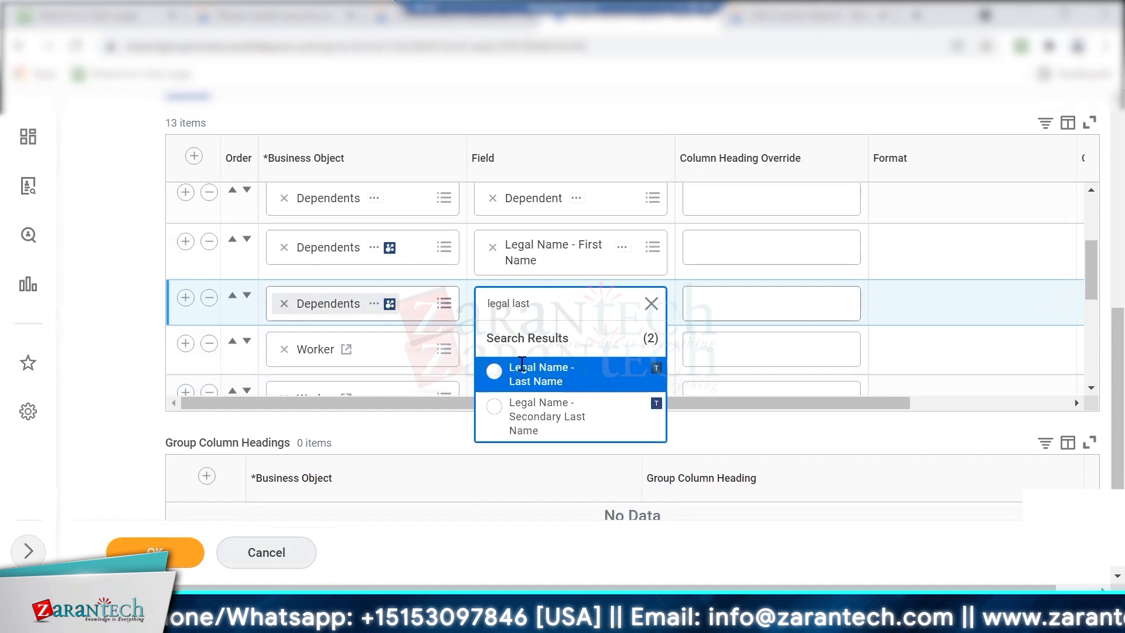
left_click(492, 373)
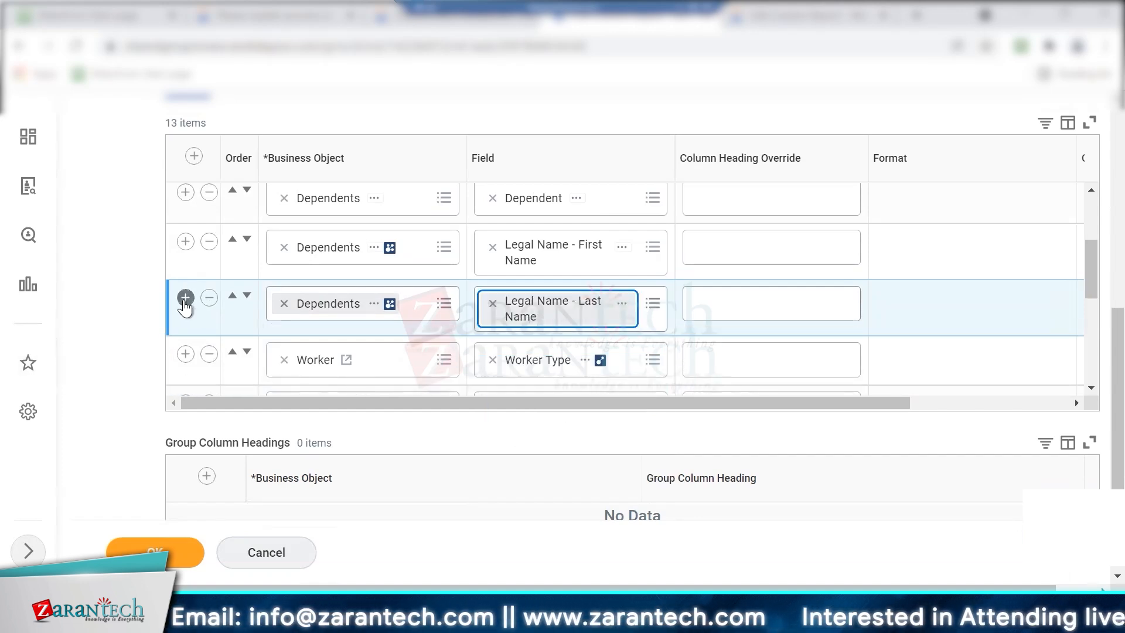
Add a Dependents row below the dependent's last name and set its field to Relationship.
left_click(508, 359)
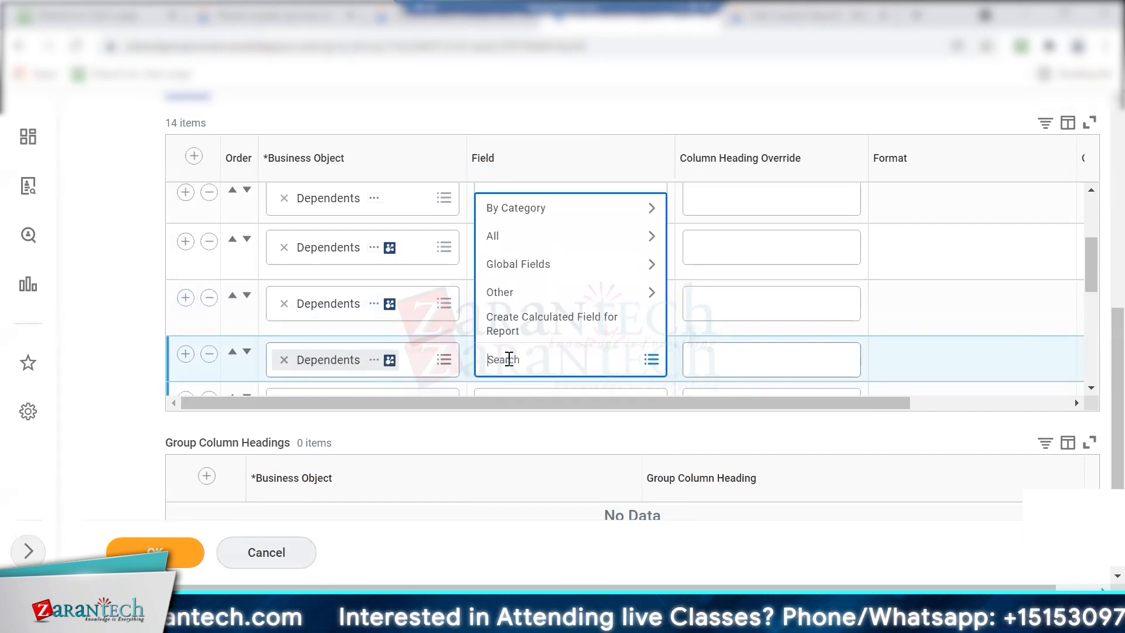
type("relations")
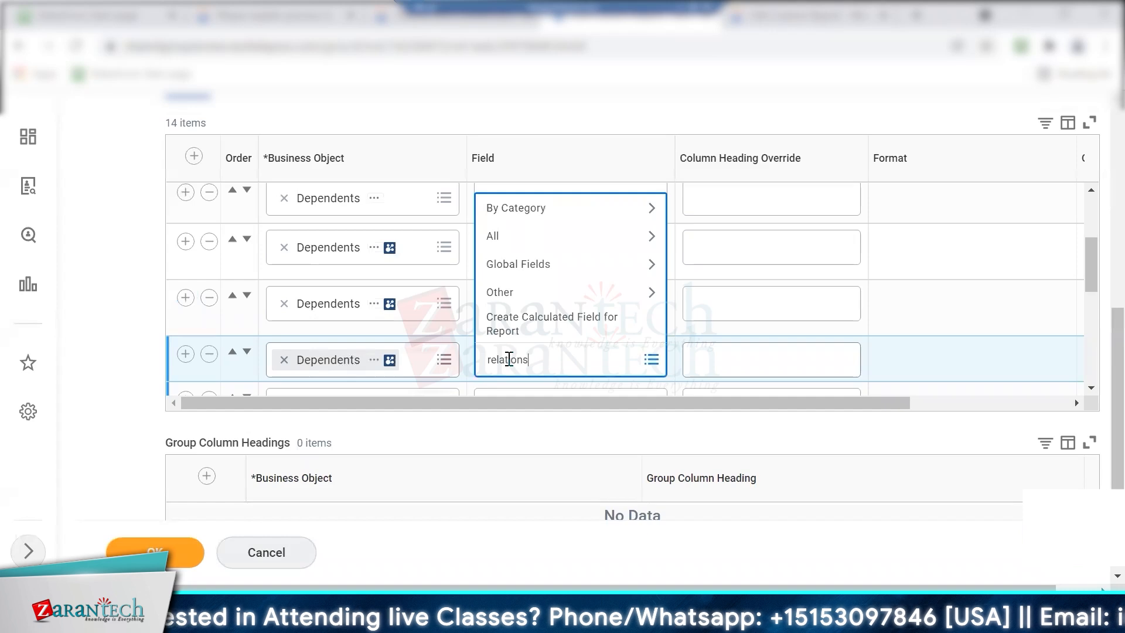
type("hip")
key("Return")
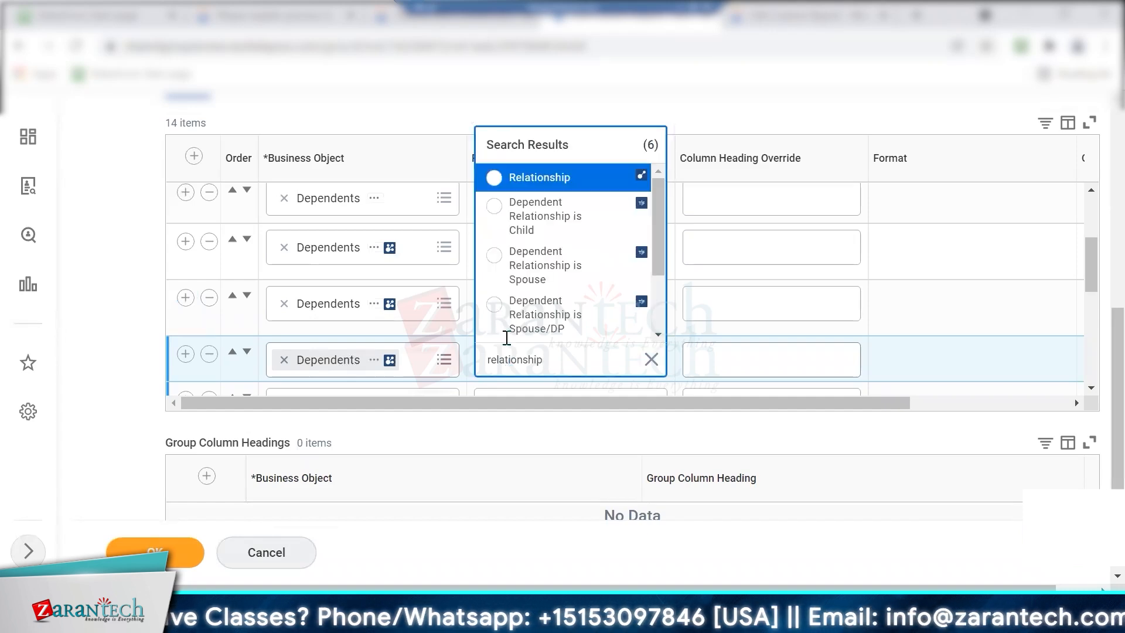
left_click(495, 180)
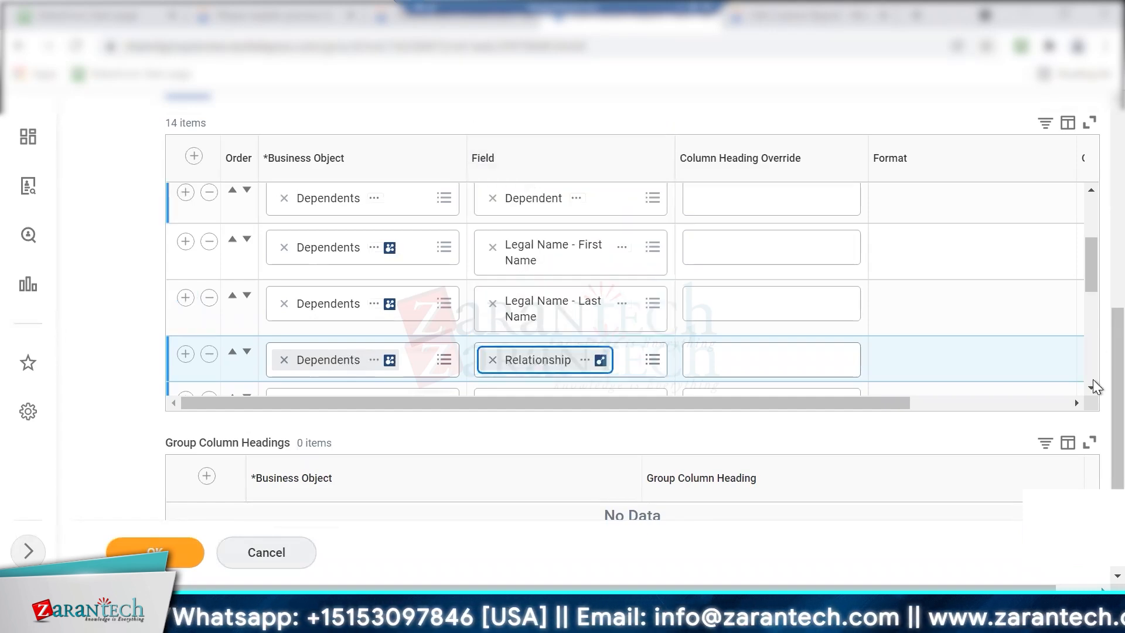
Add a Dependents row below Relationship and set its field to Age.
left_click(1089, 388)
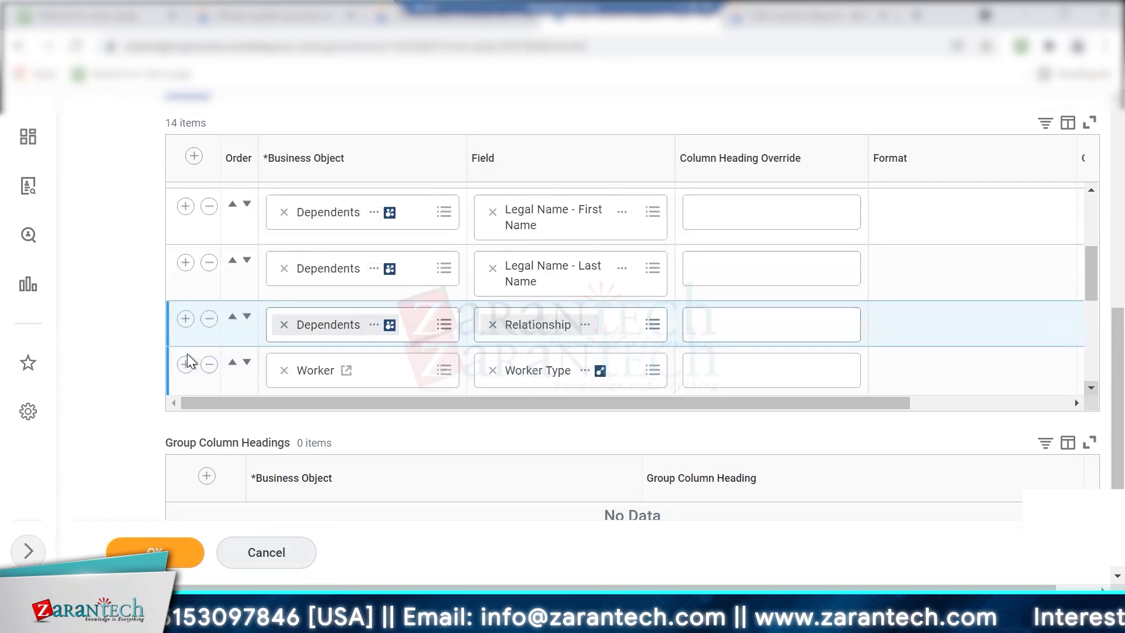
left_click(185, 320)
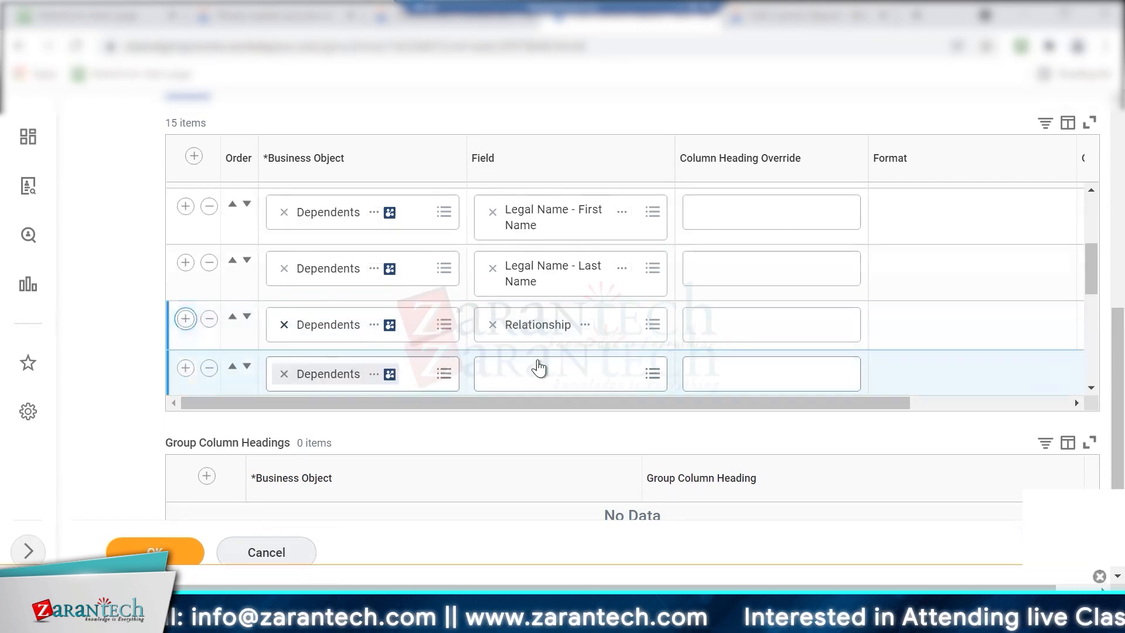
left_click(529, 375)
type("age")
key("Return")
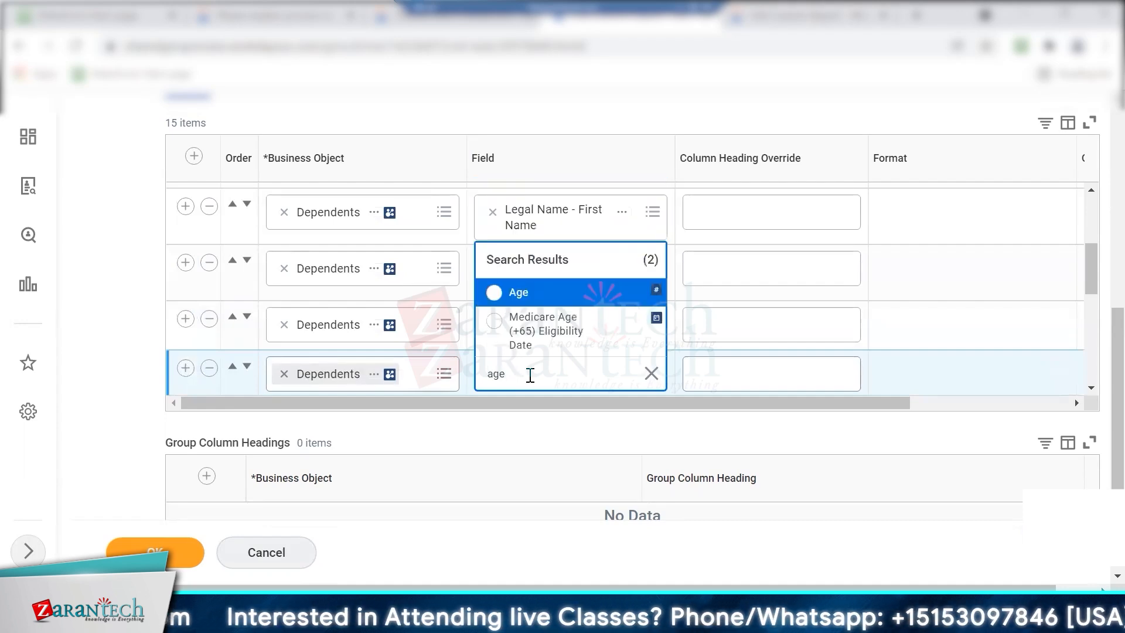
left_click(495, 294)
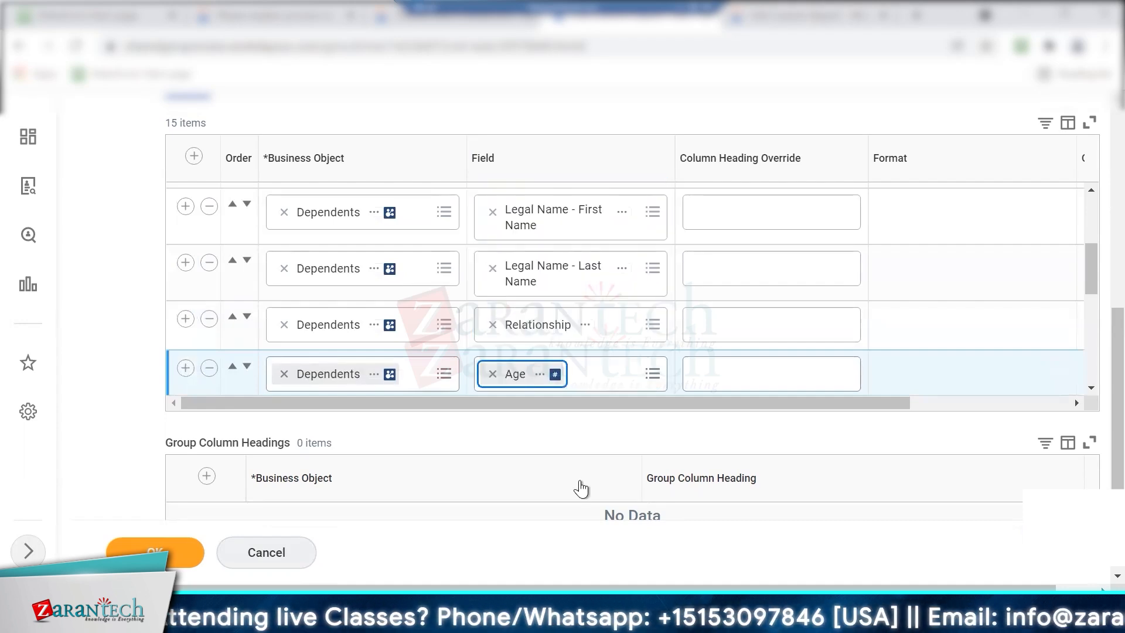
Save the edited report definition and test the report to view the new dependent columns.
left_click(171, 551)
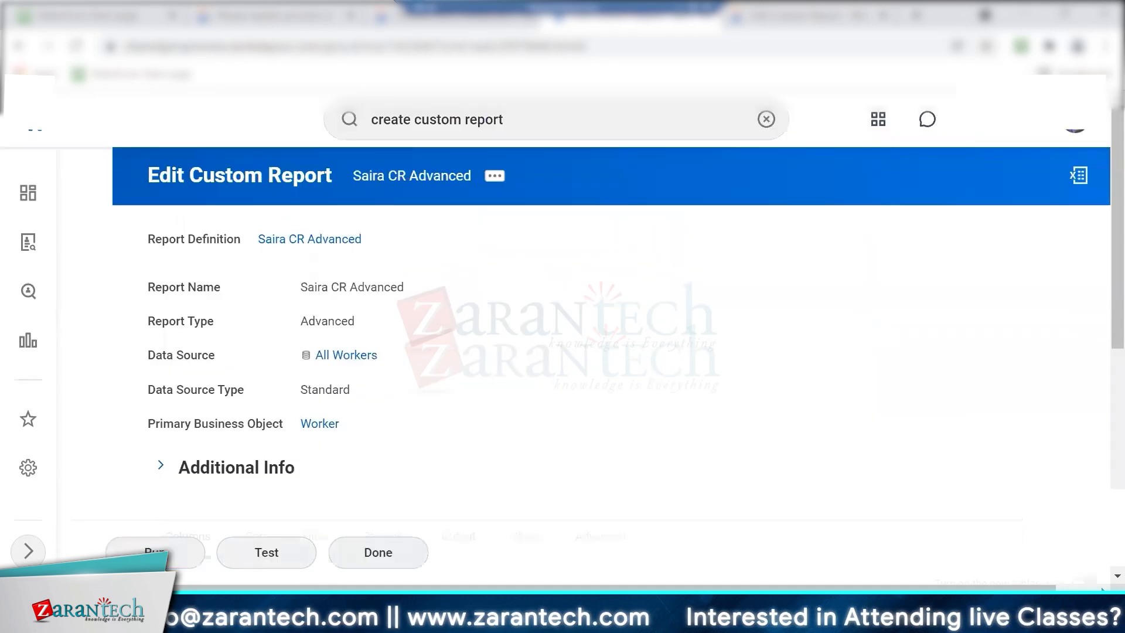
left_click(271, 554)
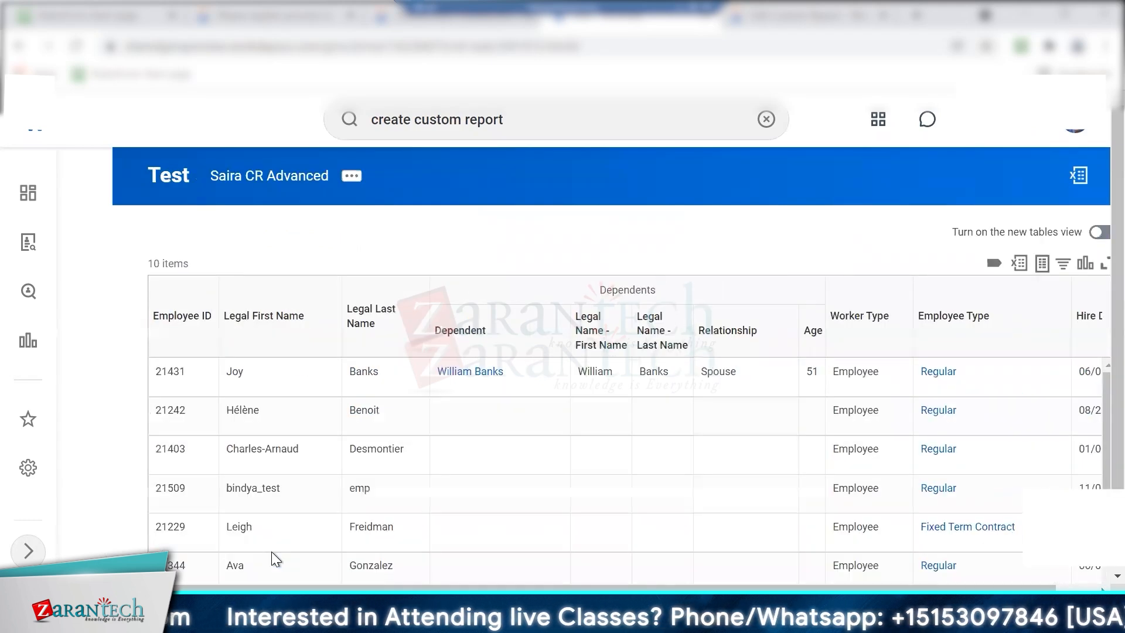
left_click(255, 535)
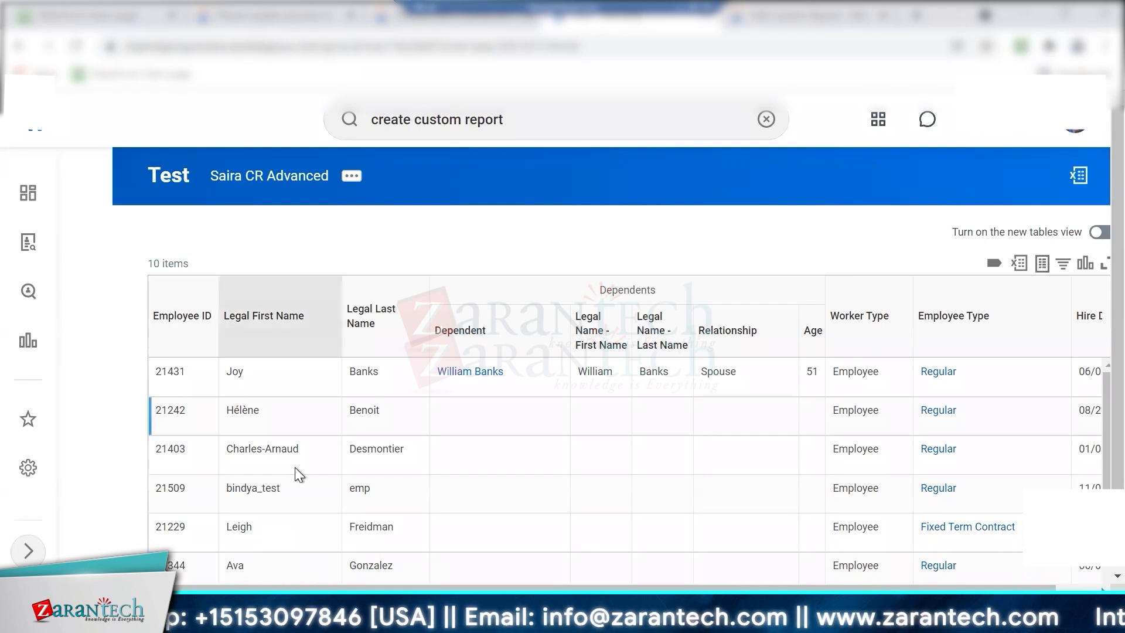
Look through the test output for workers with dependents and check their name, relationship and age columns.
scroll(289, 472, "down", 2)
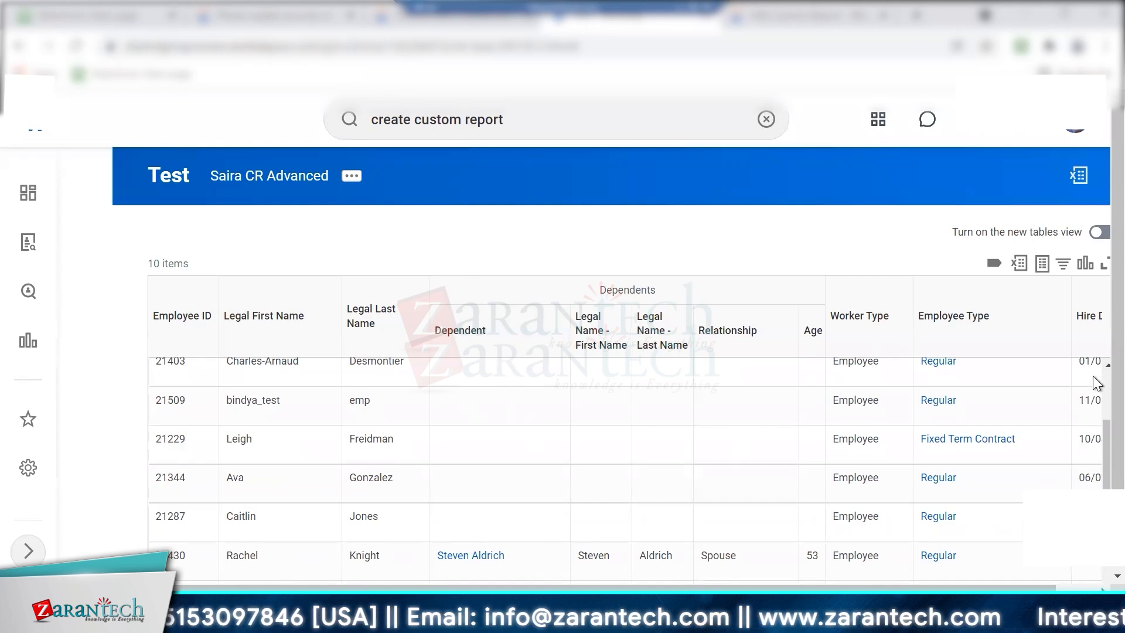
scroll(1093, 424, "up", 3)
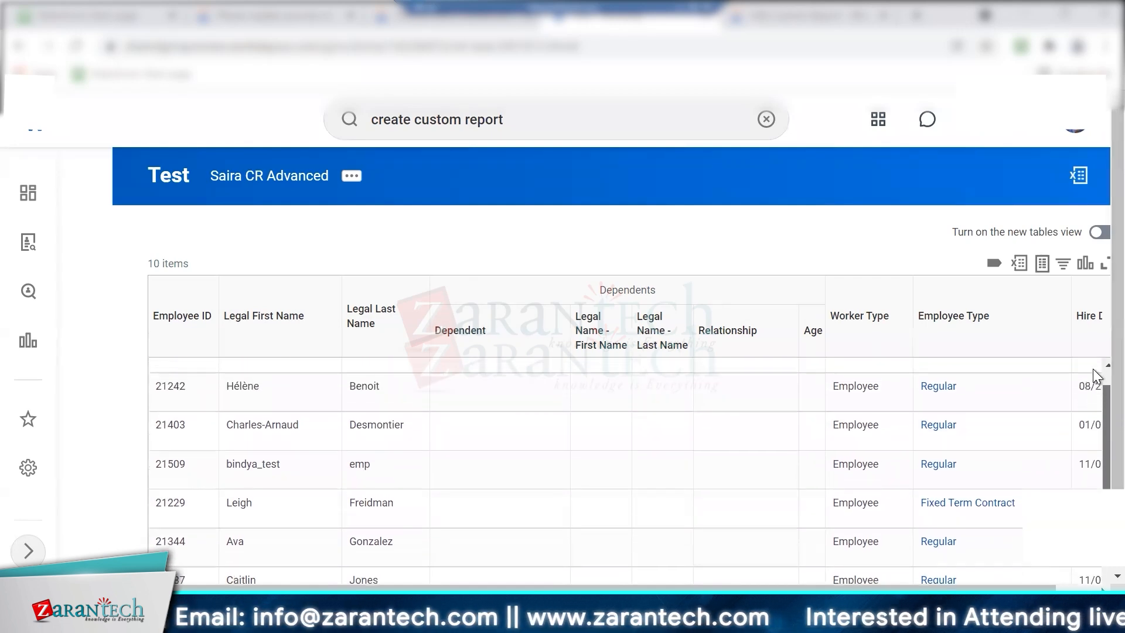
scroll(1092, 410, "down", 3)
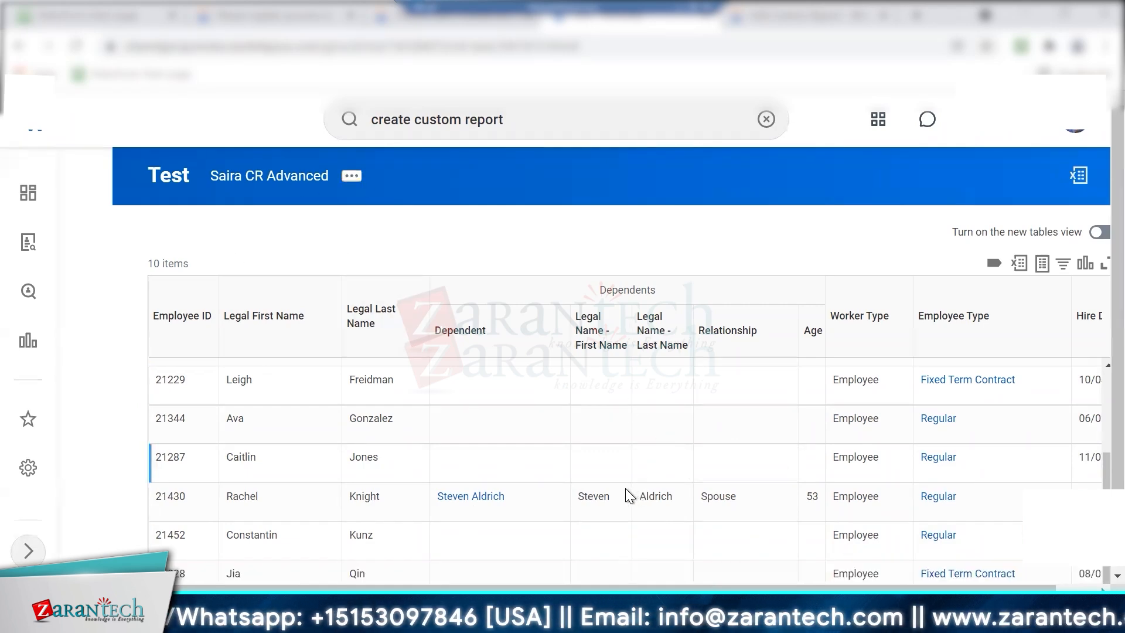
scroll(544, 473, "down", 1)
scroll(1095, 401, "up", 3)
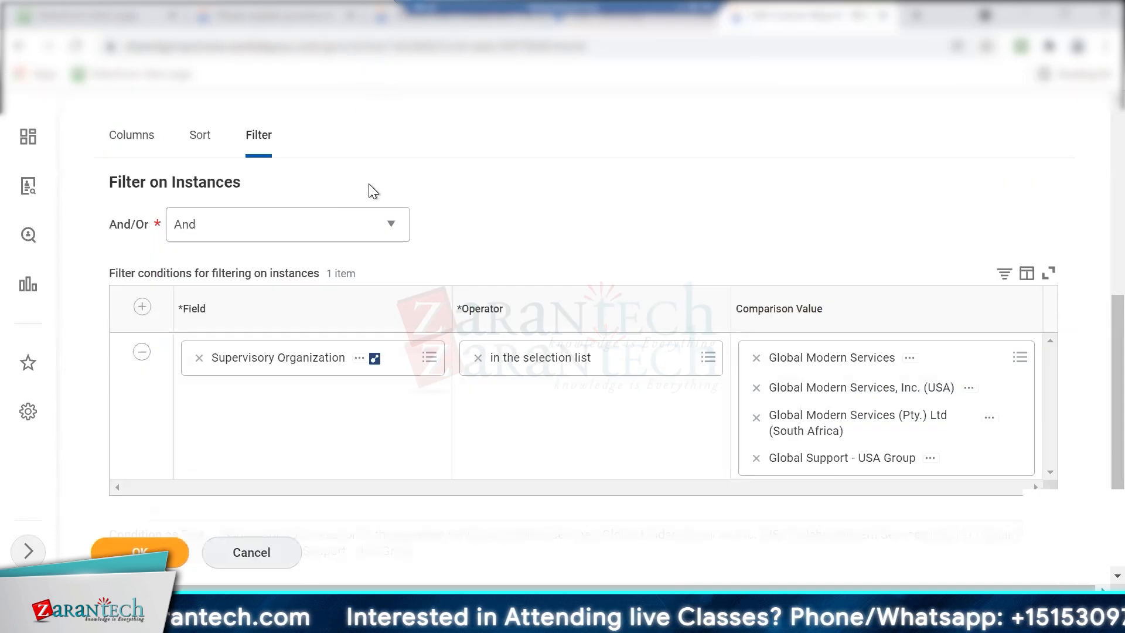
Search for the first worker listed in the test output by full name and open their profile.
scroll(1093, 128, "down", 2)
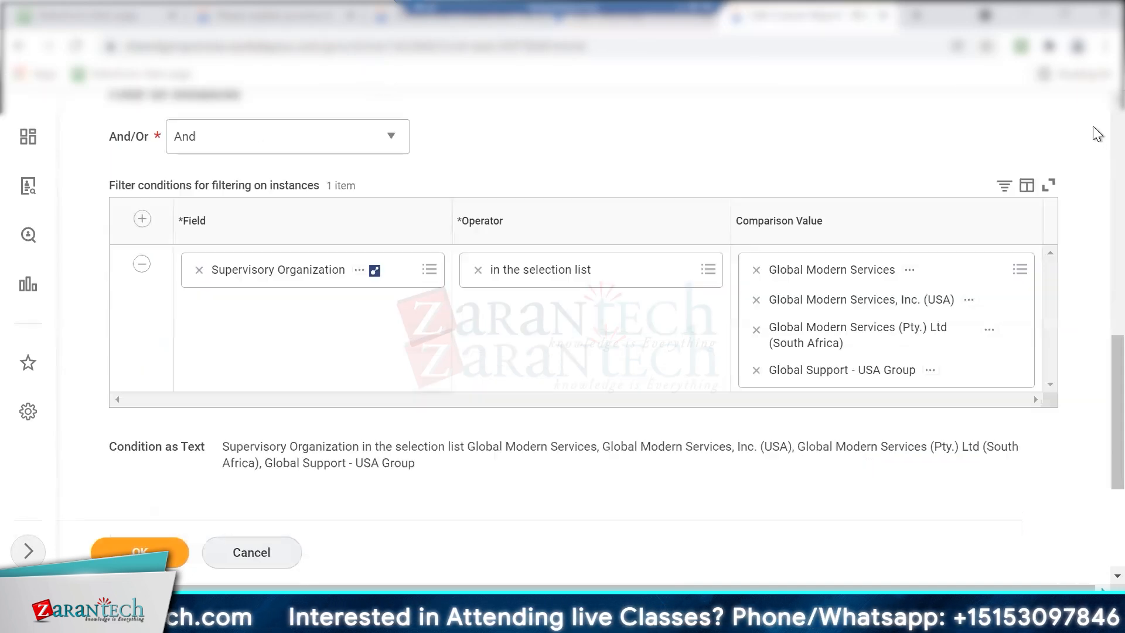
scroll(1092, 122, "up", 10)
left_click(495, 156)
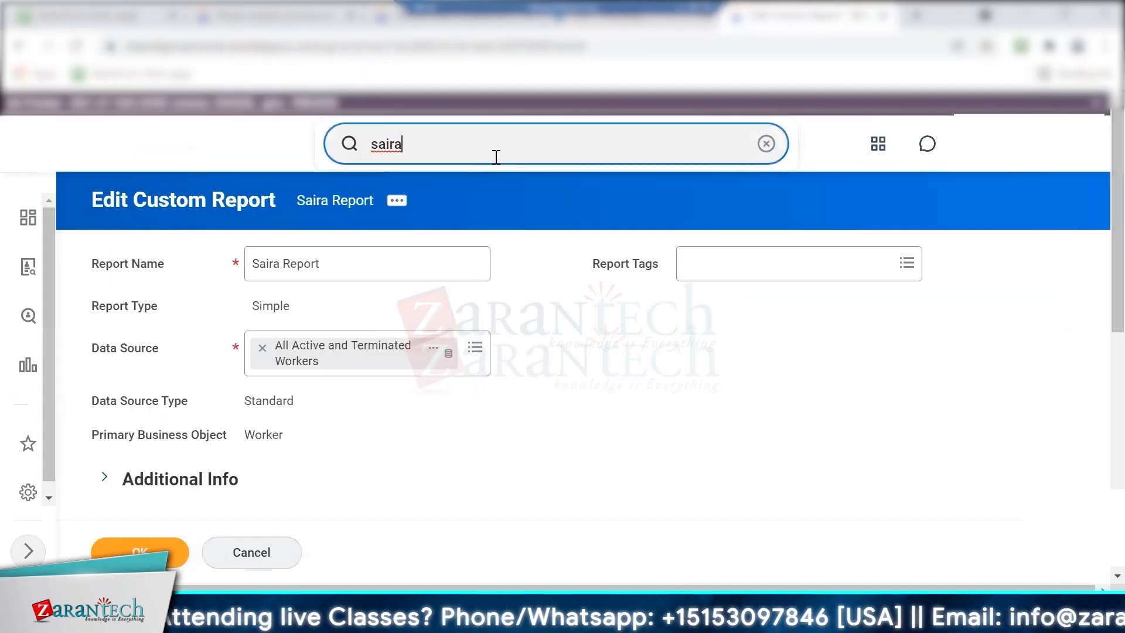
left_click(765, 144)
type("joy banks")
key("Return")
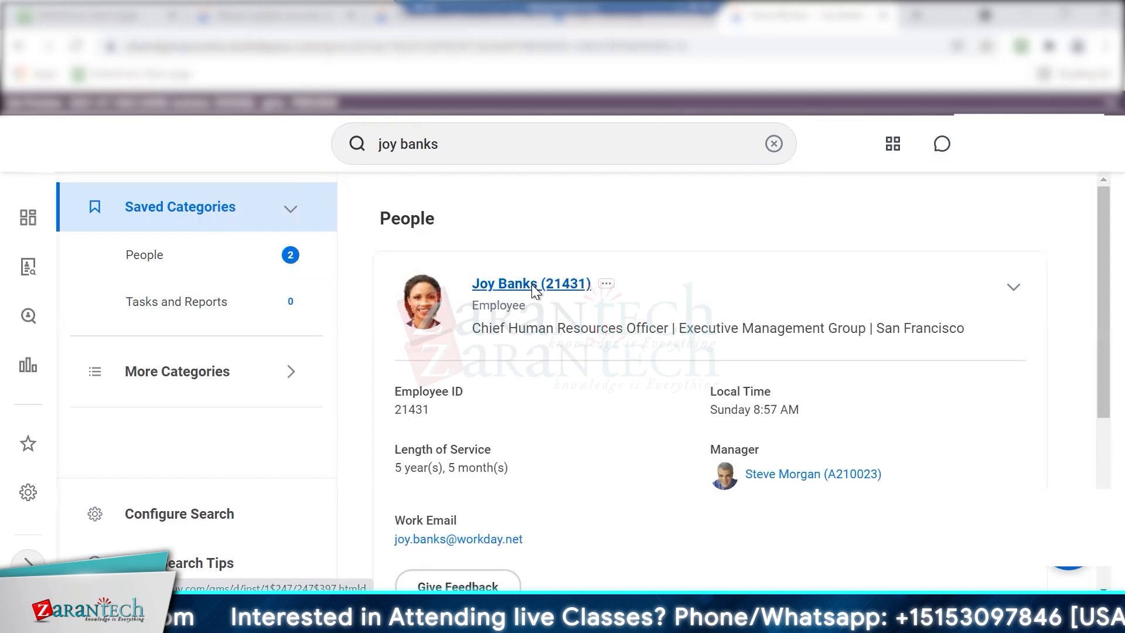
left_click(532, 285)
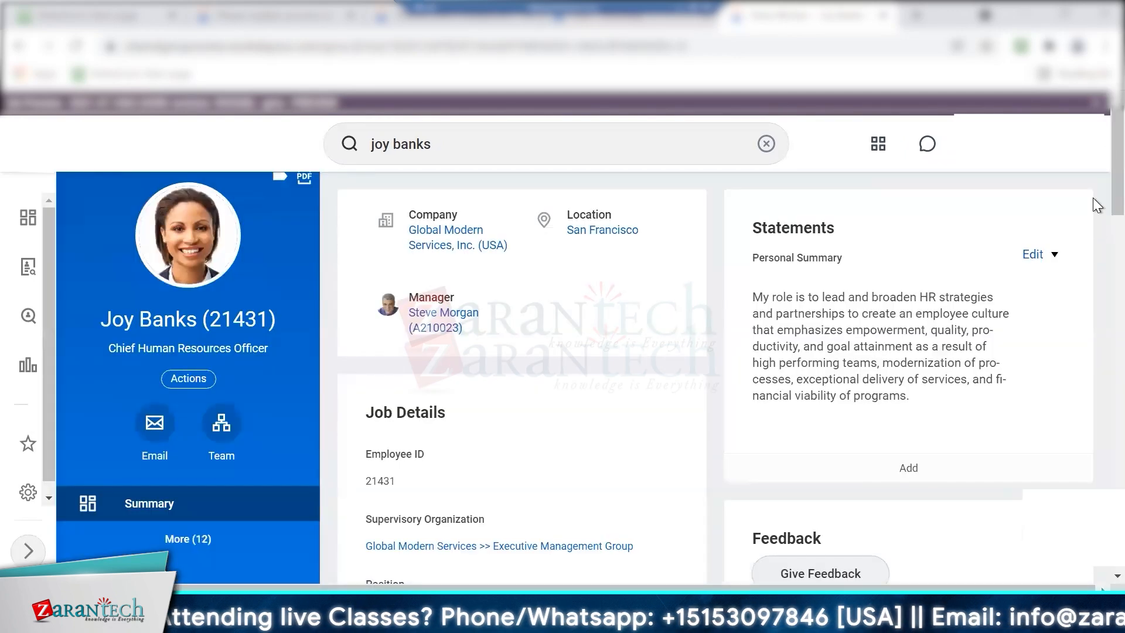
View the dependents in the worker's benefits information to compare them with the report output.
scroll(1093, 231, "down", 6)
scroll(205, 449, "down", 8)
scroll(177, 553, "down", 3)
left_click(199, 533)
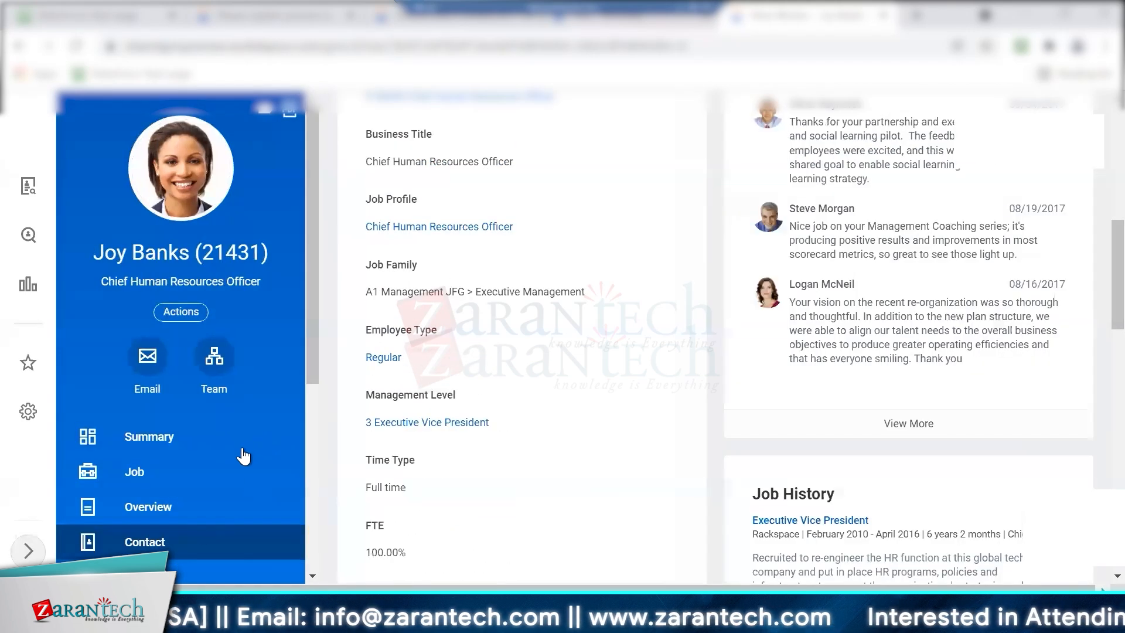
scroll(248, 454, "down", 5)
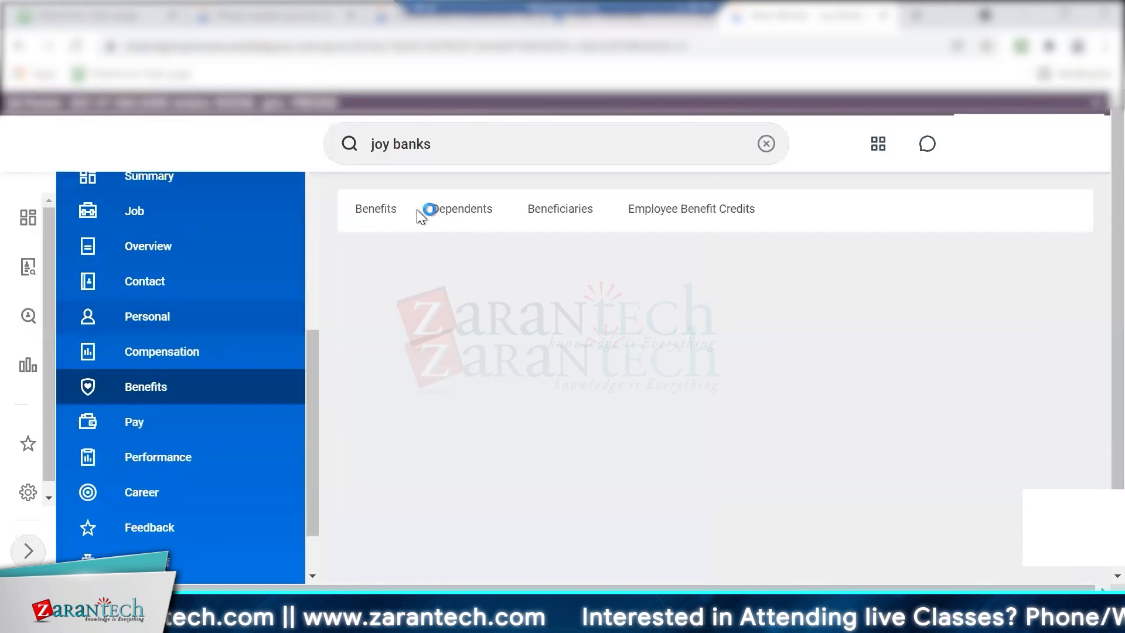
left_click(440, 210)
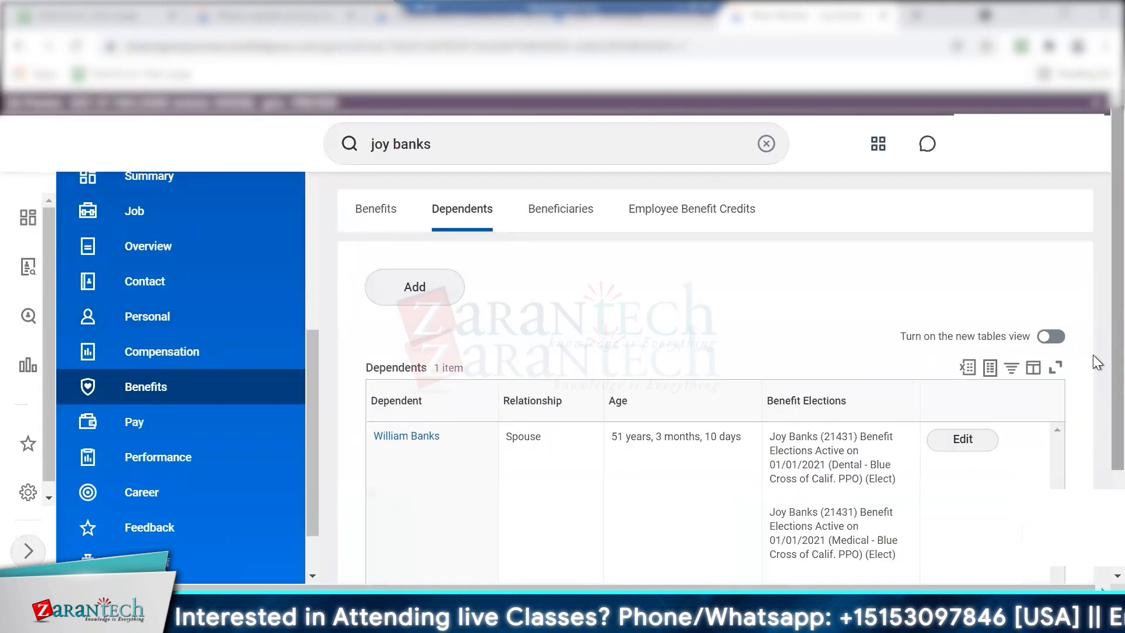
scroll(1092, 410, "down", 3)
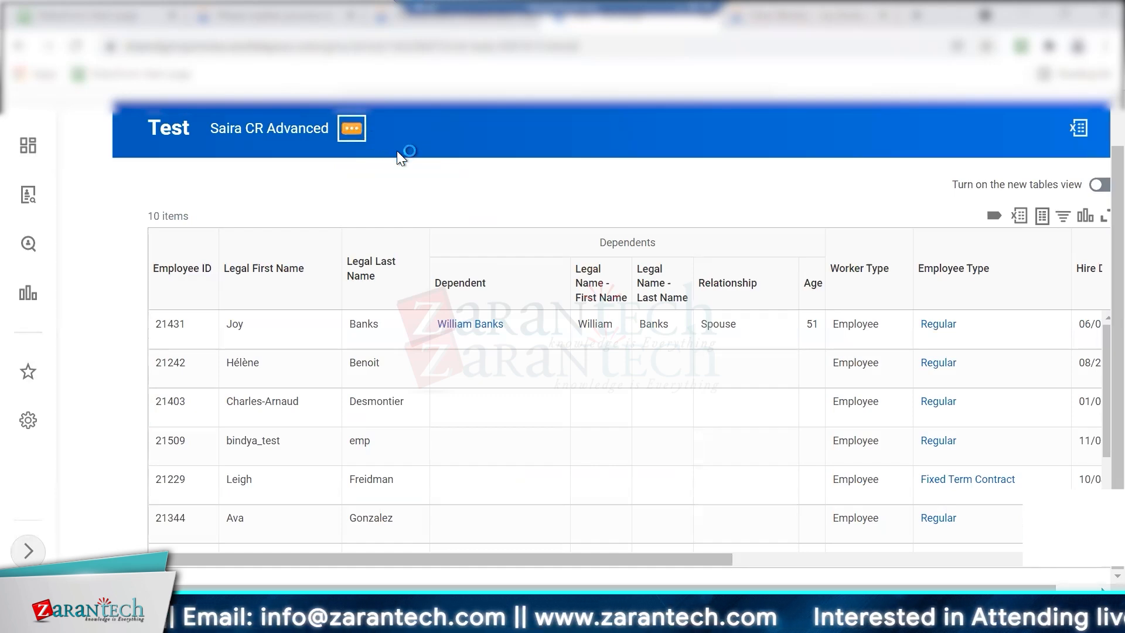
Return to the test output of the Saira CR Advanced report and run the full report.
mouse_move(480, 202)
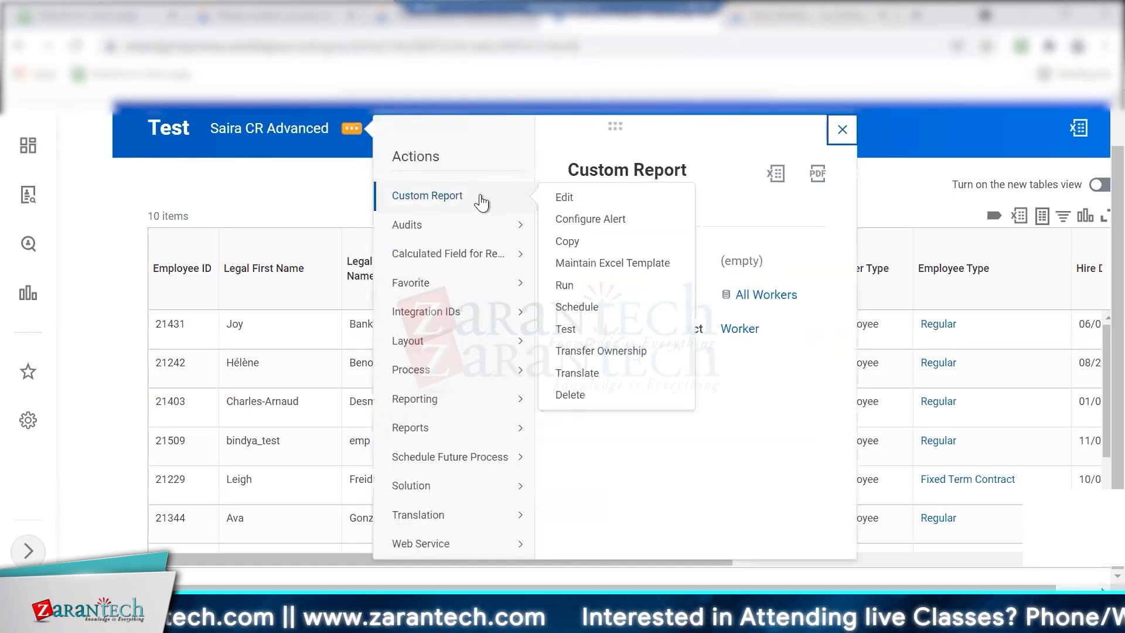
left_click(565, 287)
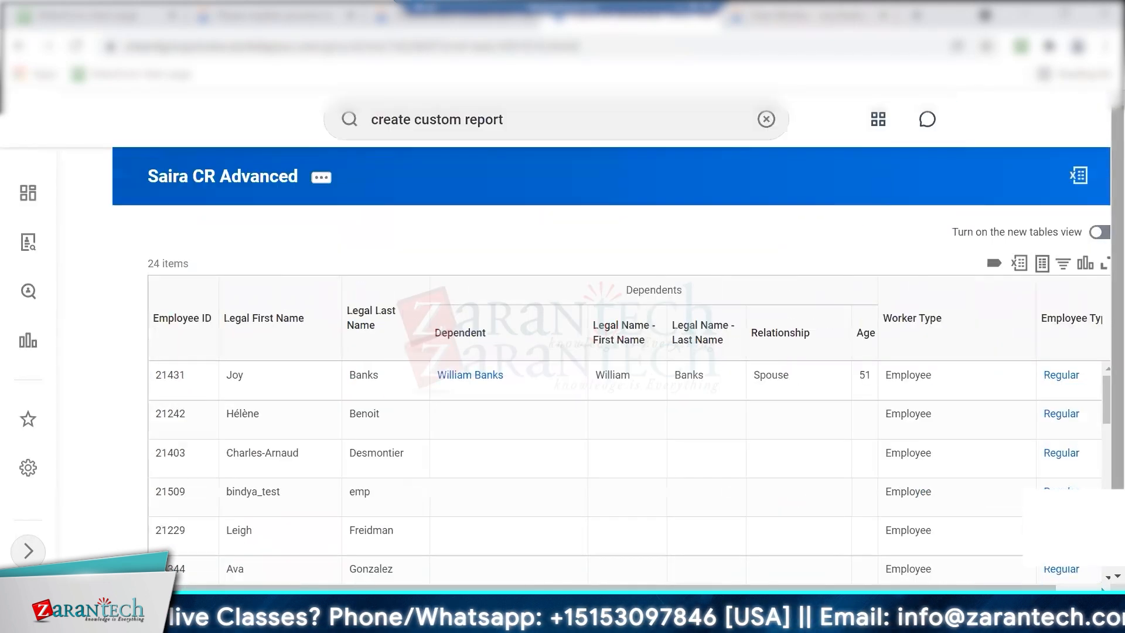
scroll(1091, 469, "down", 1)
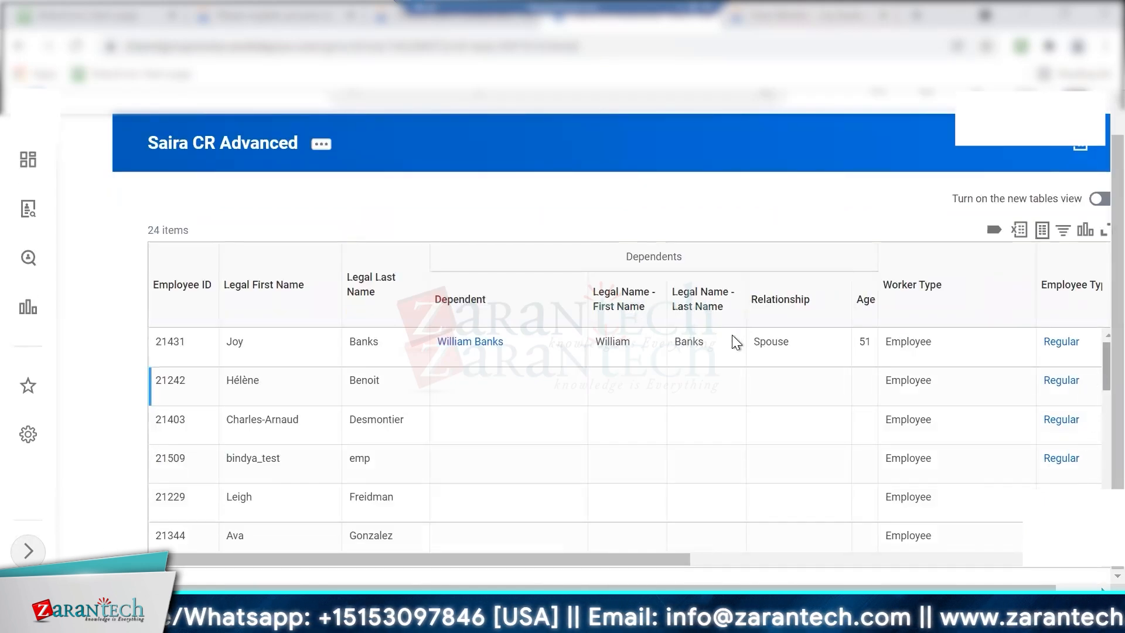
Examine the dependent columns for all workers in the full report output, including workers with several dependents.
left_click(782, 339)
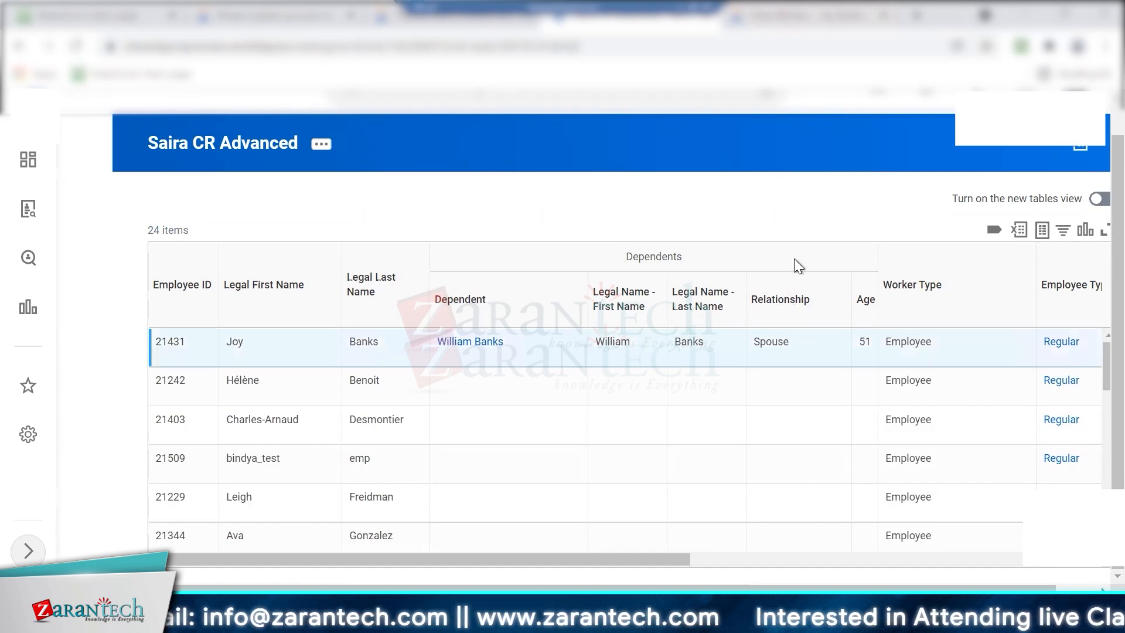
left_click(381, 316)
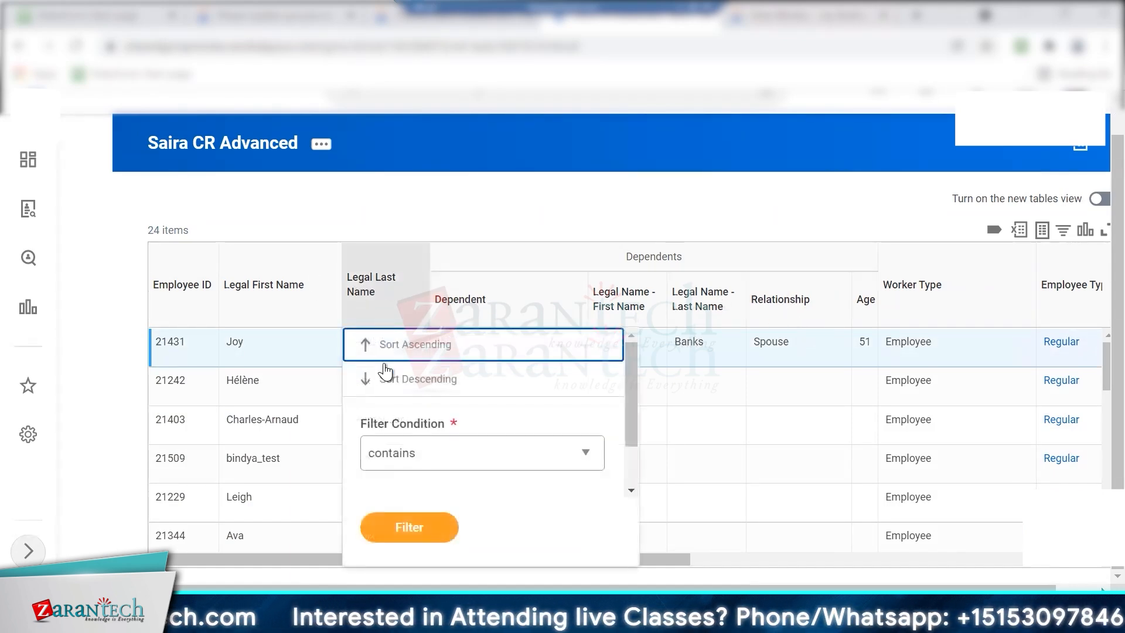
left_click(614, 259)
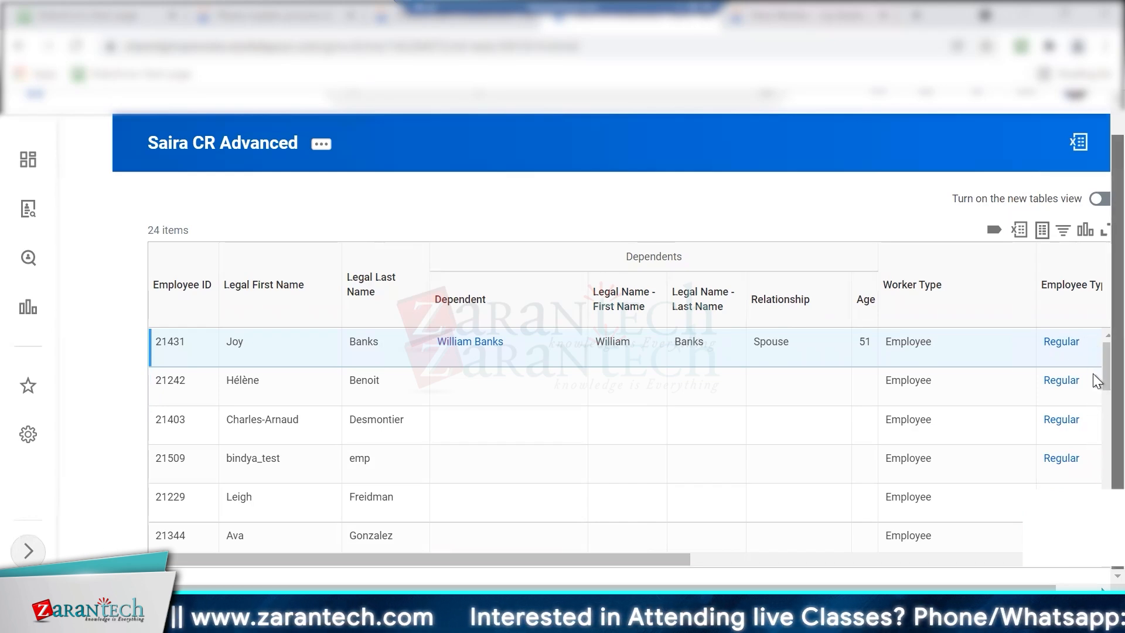
scroll(1093, 446, "down", 5)
scroll(1094, 450, "up", 5)
scroll(1093, 452, "down", 4)
scroll(1093, 473, "down", 4)
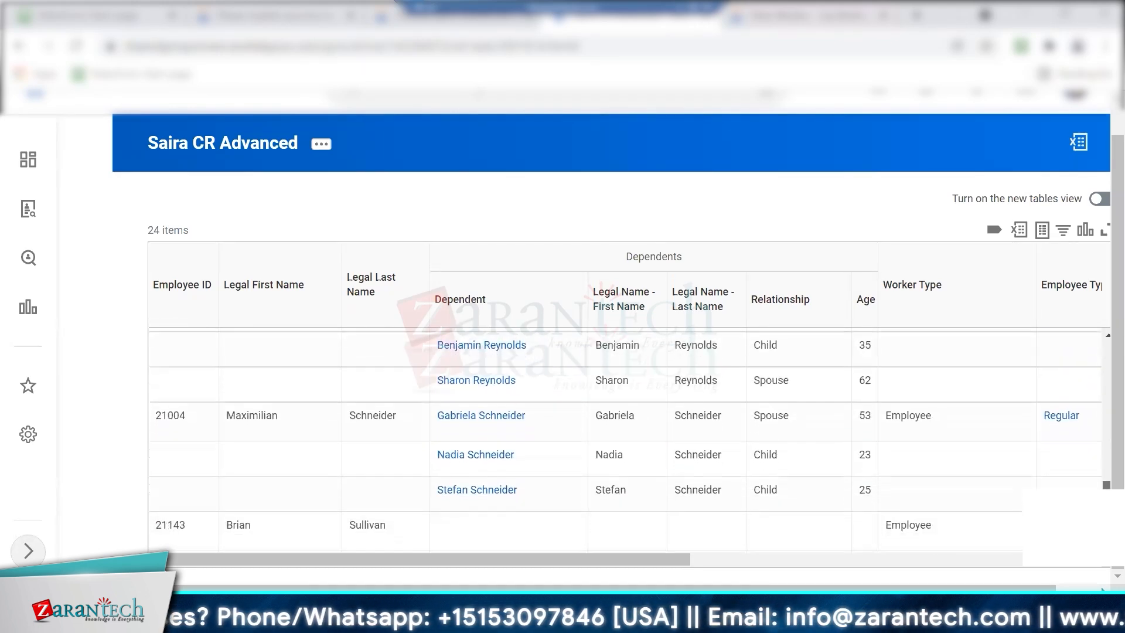
scroll(1093, 472, "down", 1)
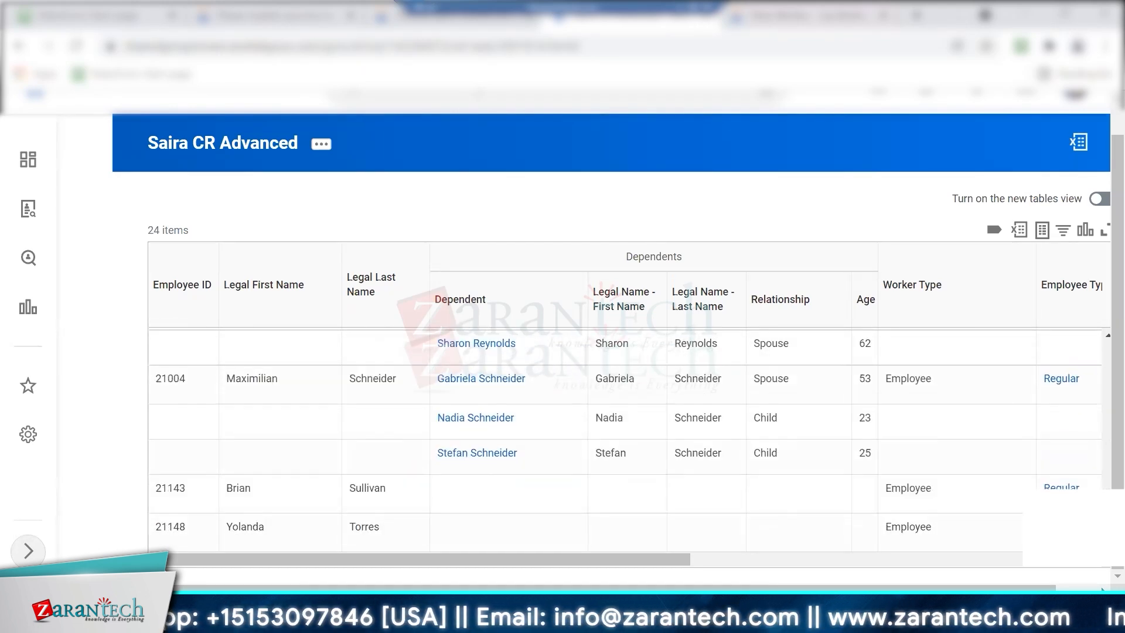
scroll(1093, 487, "up", 10)
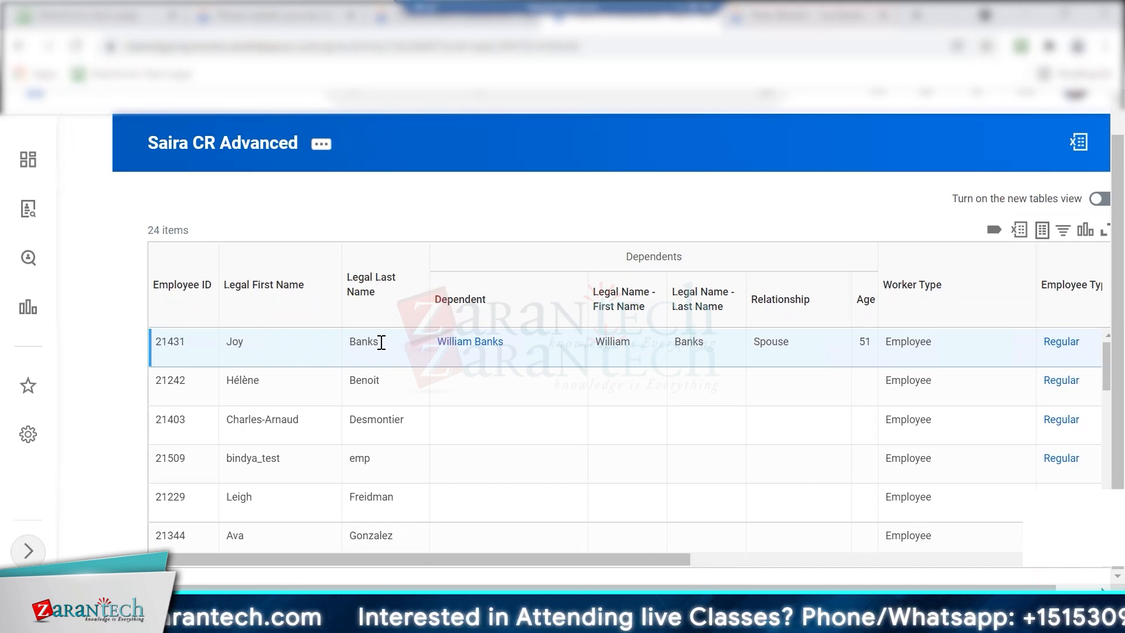
Open the first worker's dependent record in a new tab and switch back to the report output.
right_click(486, 349)
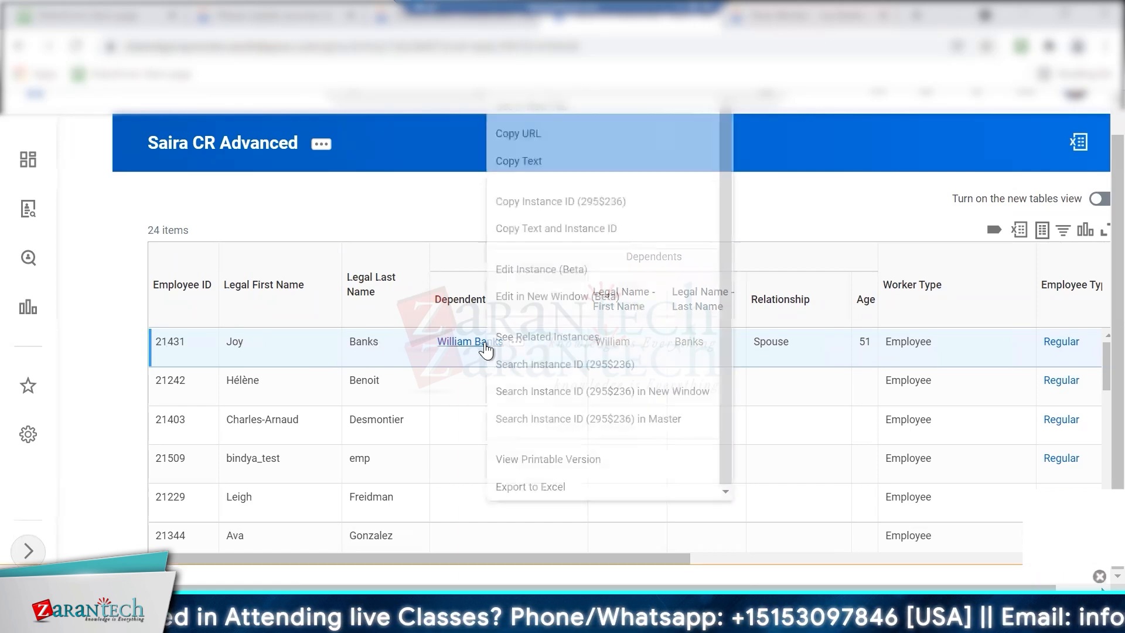
left_click(535, 115)
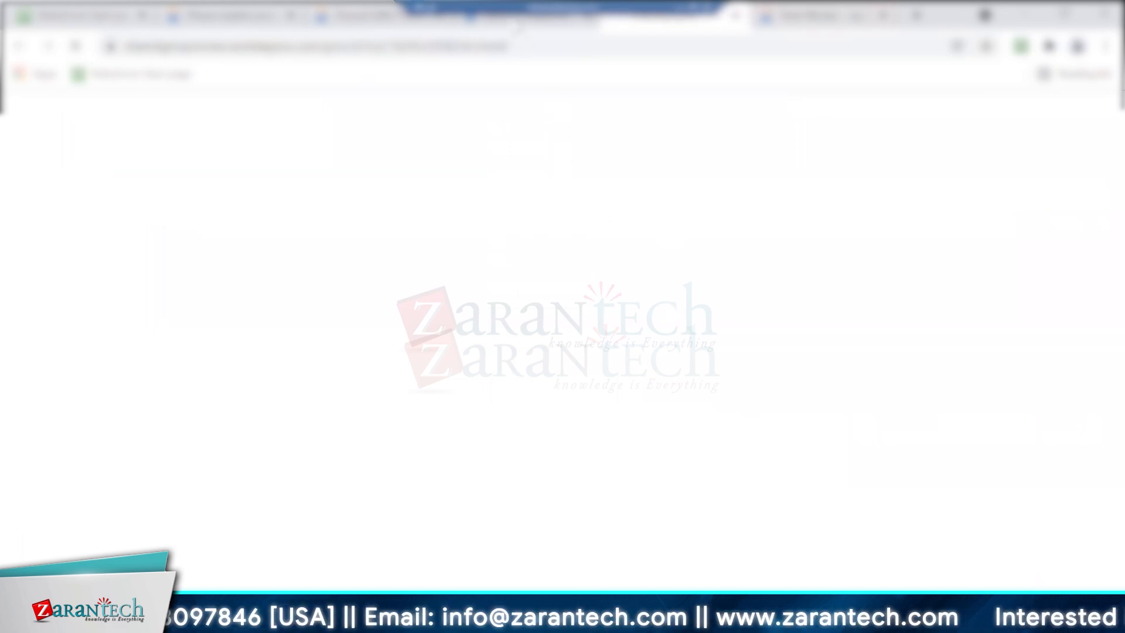
left_click(516, 27)
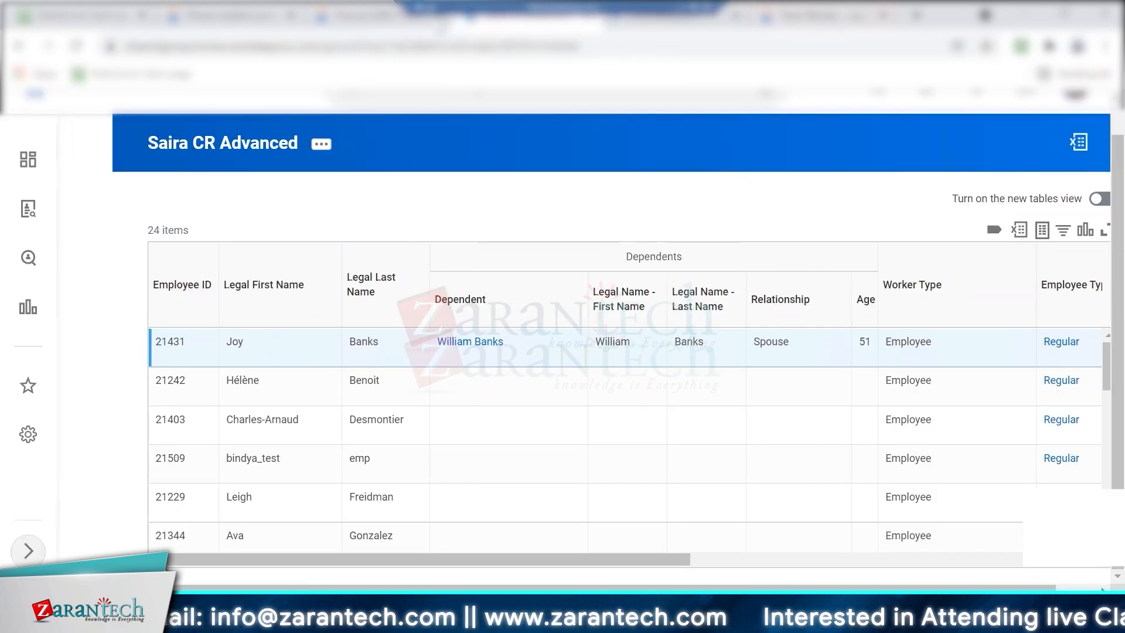
Open the report definition for editing, examine the field types of its columns, and leave it without saving.
left_click(321, 147)
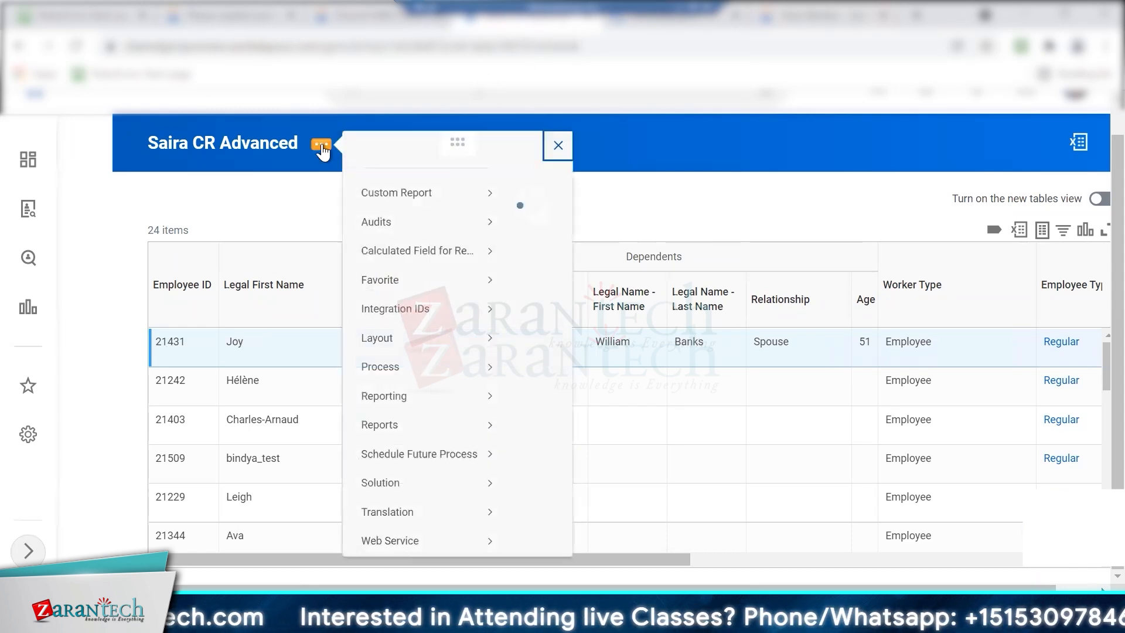
mouse_move(428, 216)
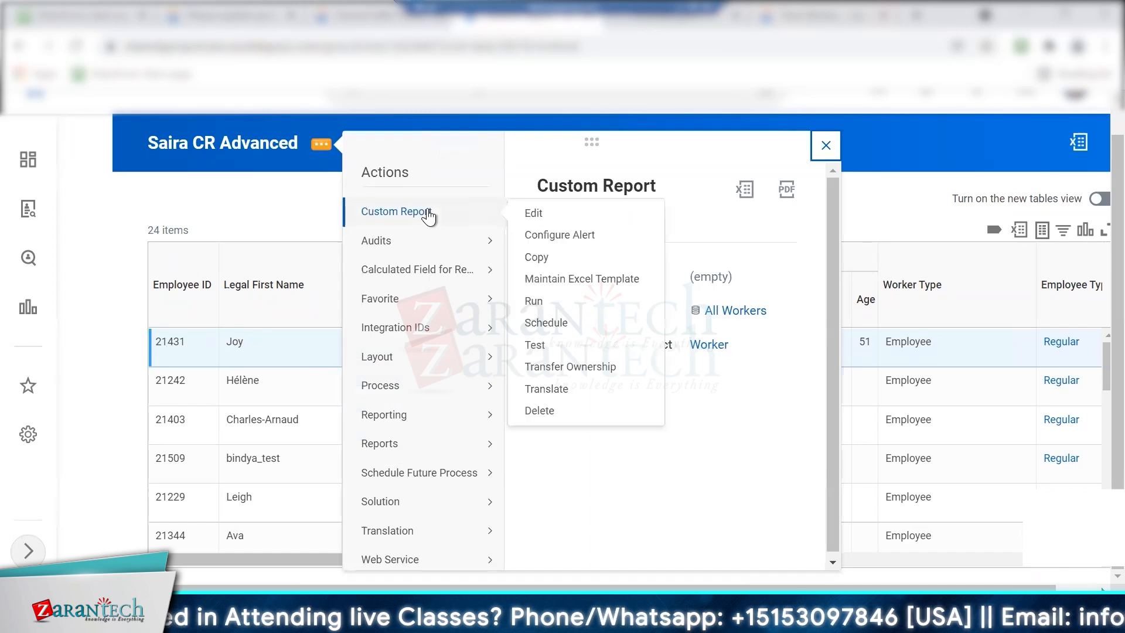
left_click(598, 449)
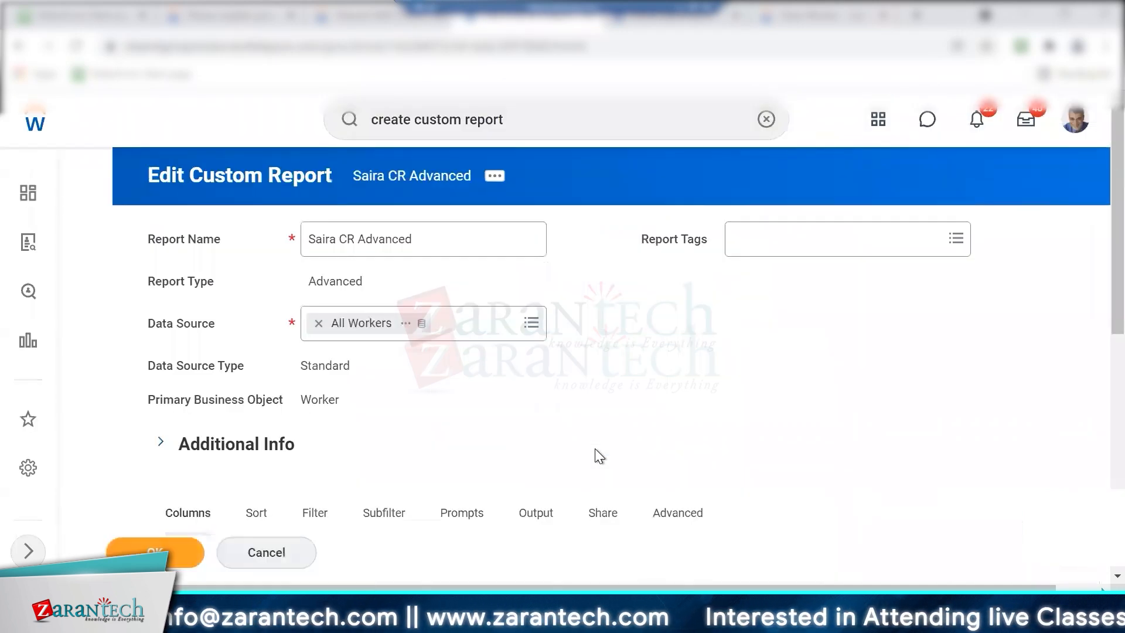
scroll(1092, 290, "down", 10)
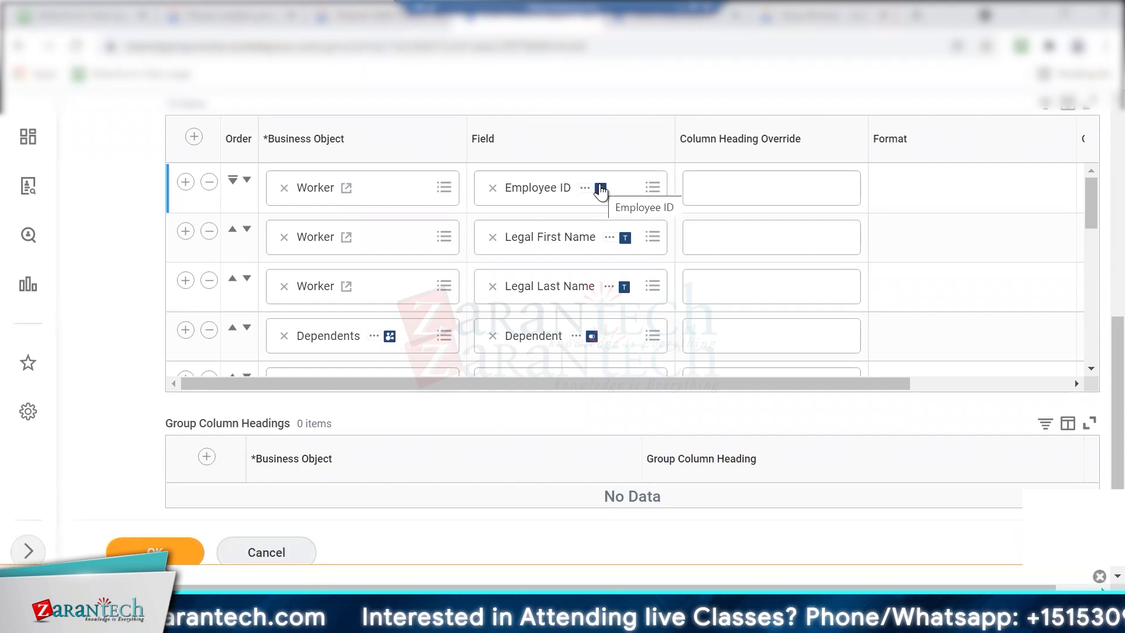
left_click(597, 254)
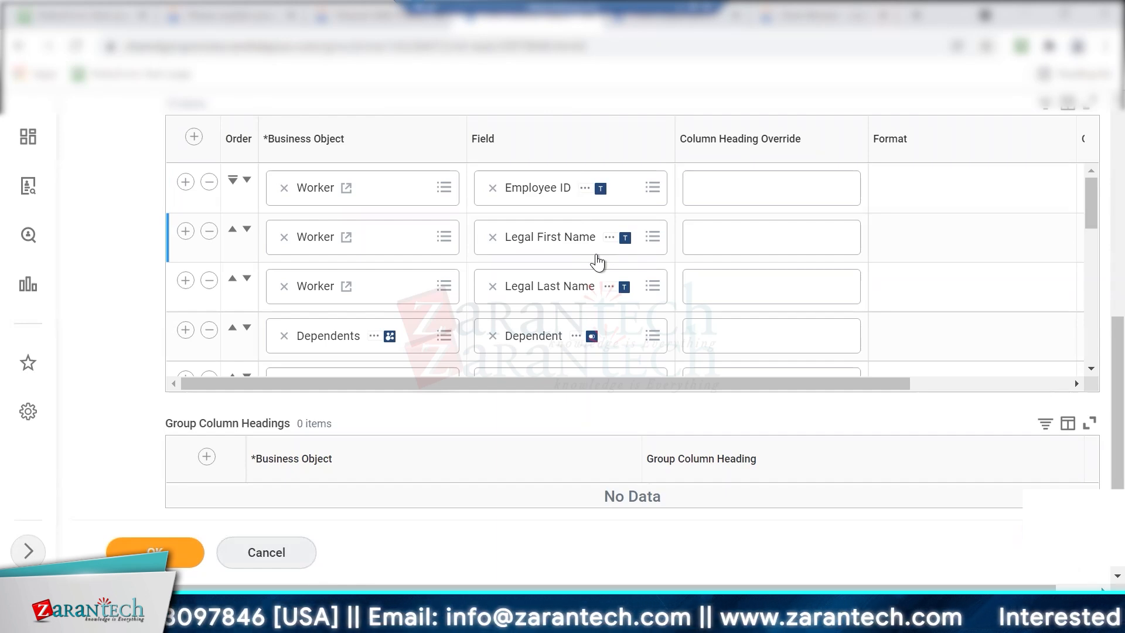
left_click(578, 210)
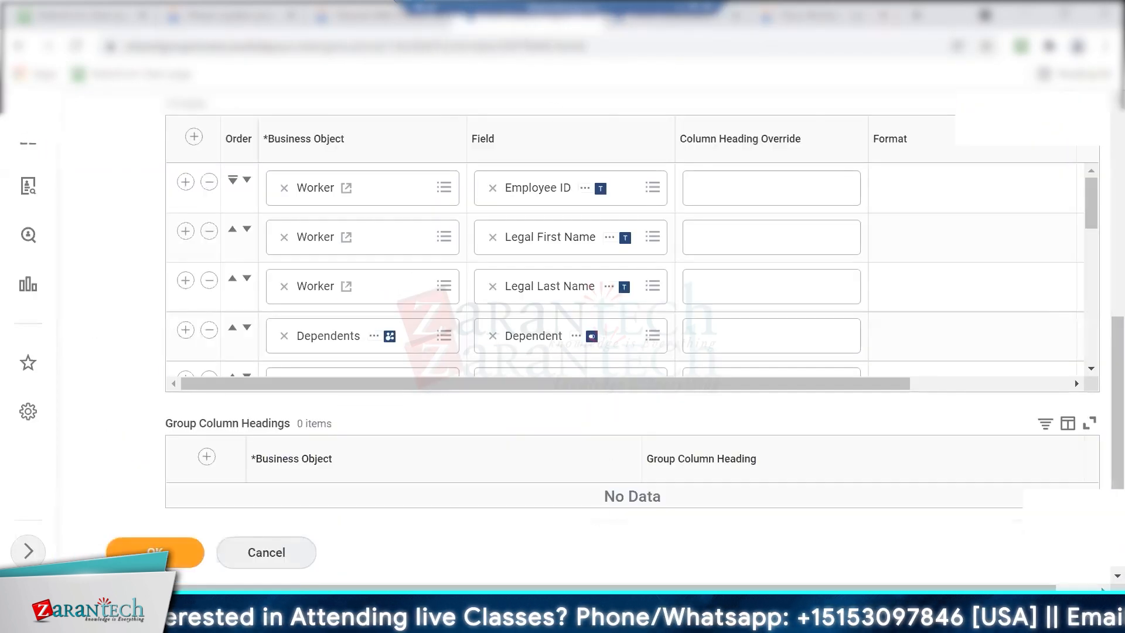
left_click(242, 553)
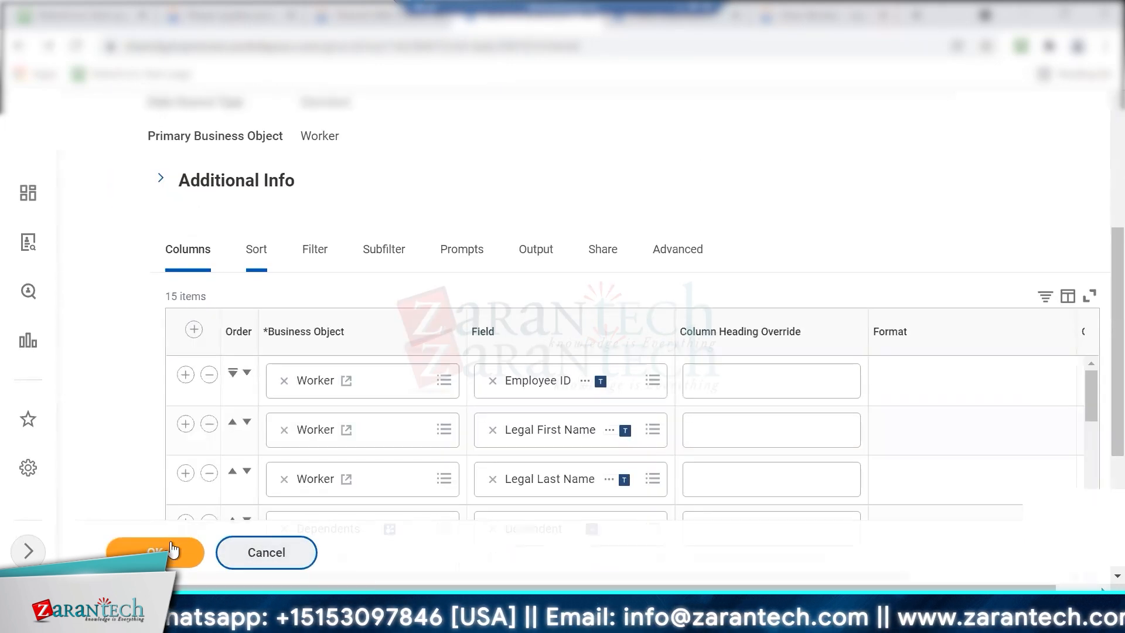
left_click(172, 547)
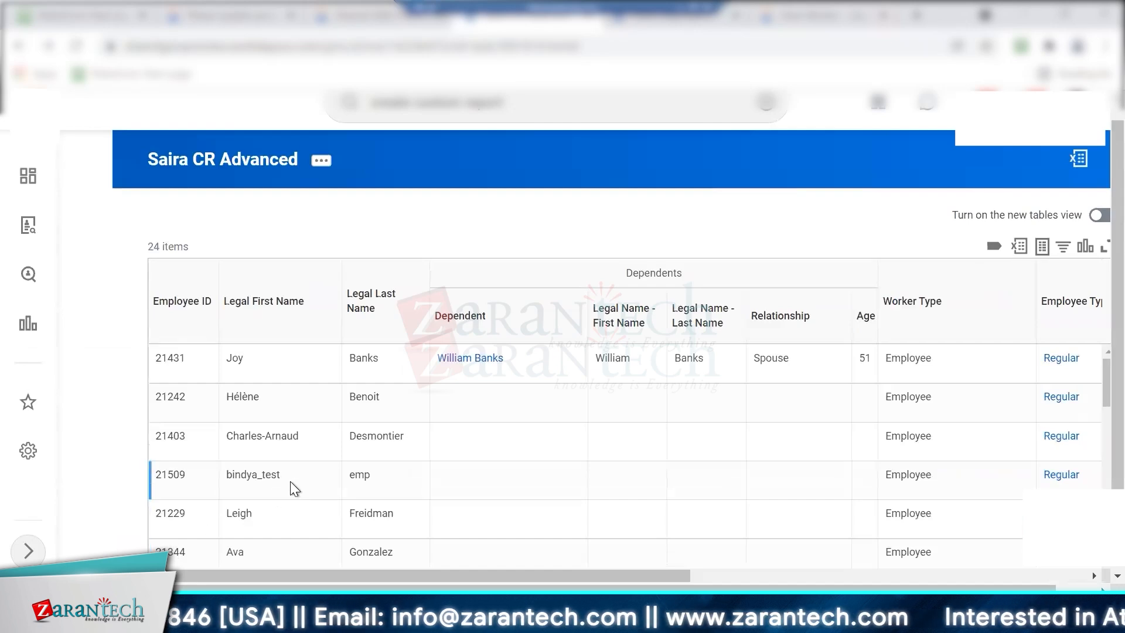
Open the spouse record of a worker with several dependents in a new tab and view the dependent details.
scroll(279, 486, "down", 5)
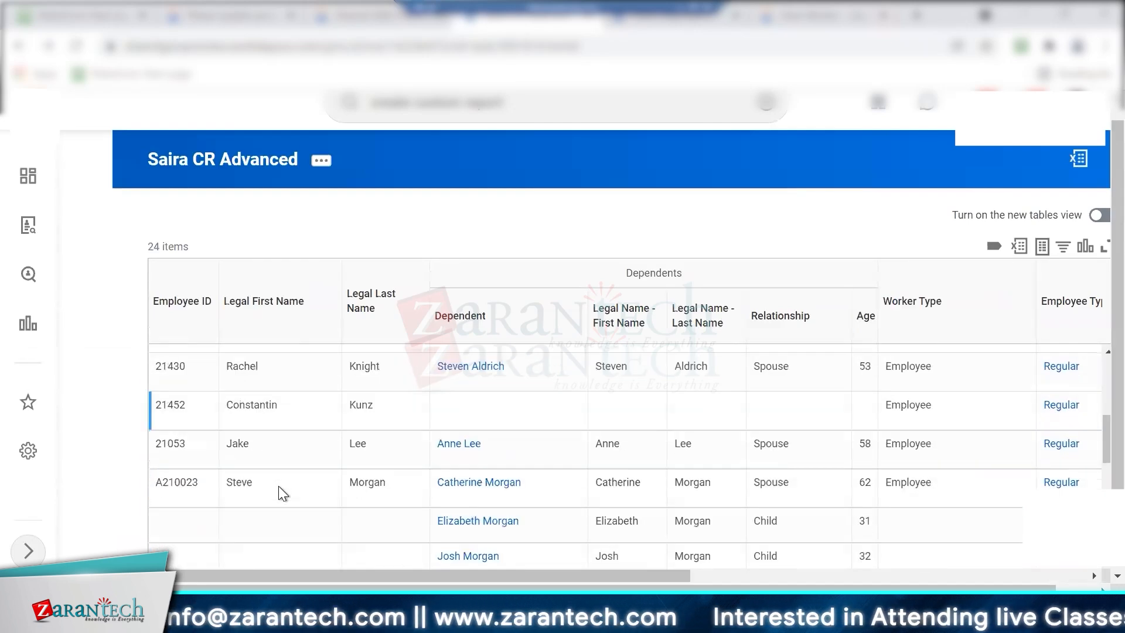
right_click(484, 486)
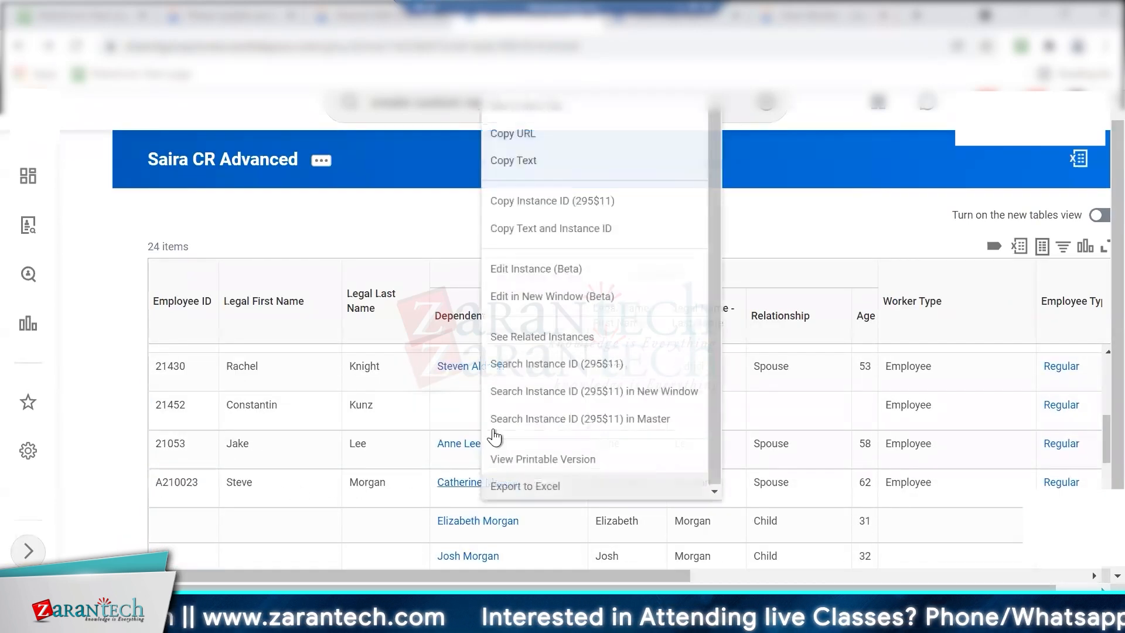
left_click(533, 110)
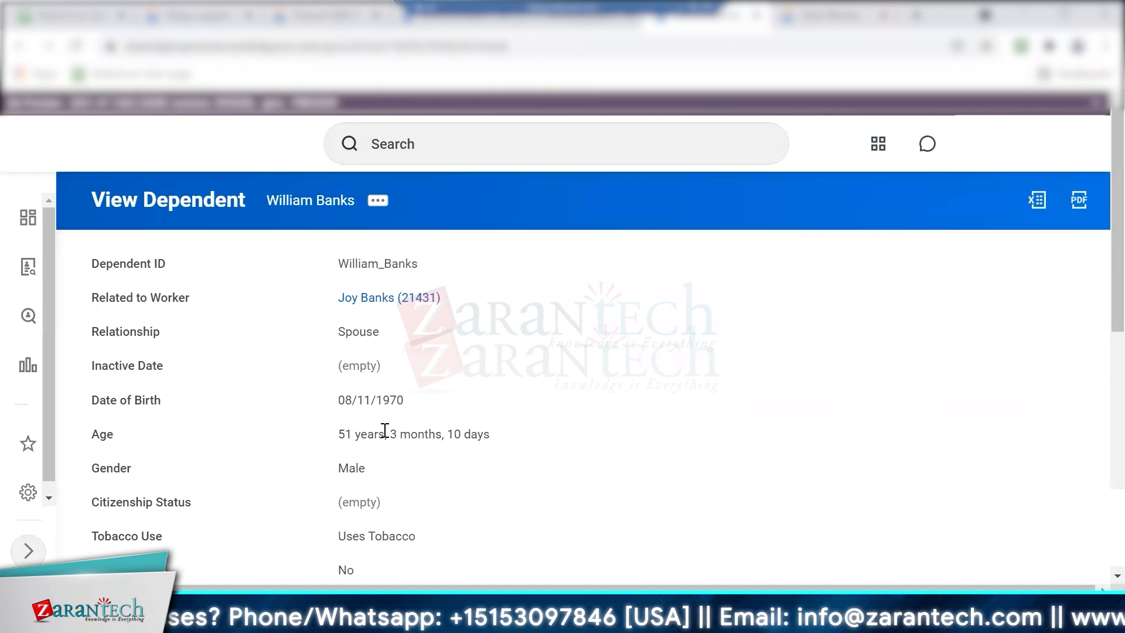
Examine the remaining details of the spouse's dependent record, down to the legal name section.
scroll(383, 425, "down", 6)
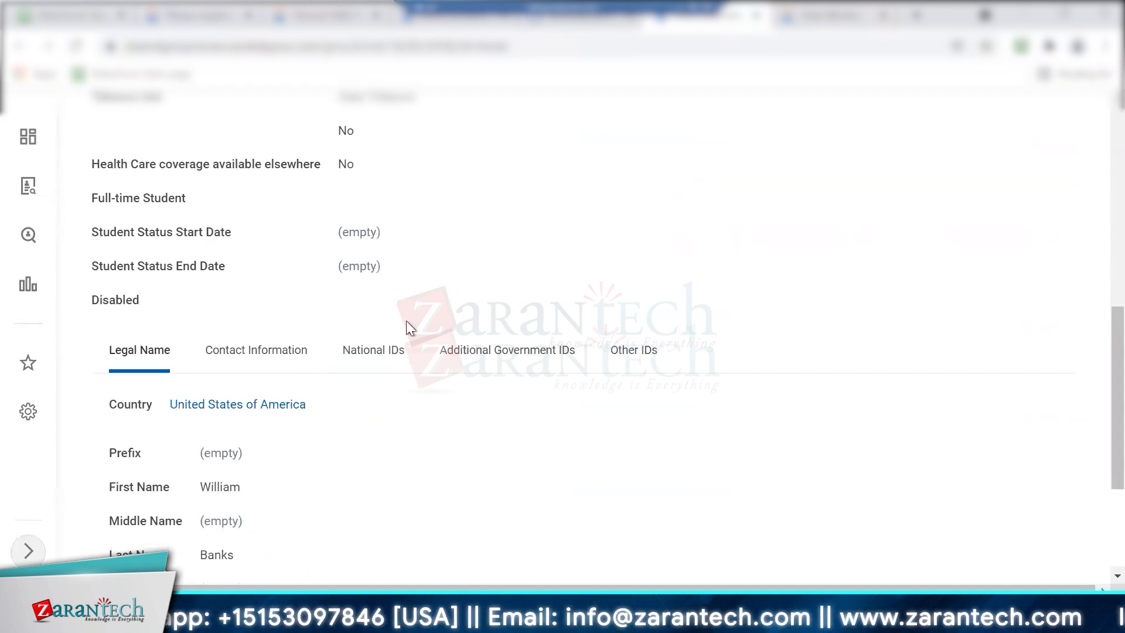
scroll(402, 339, "down", 1)
scroll(403, 342, "up", 7)
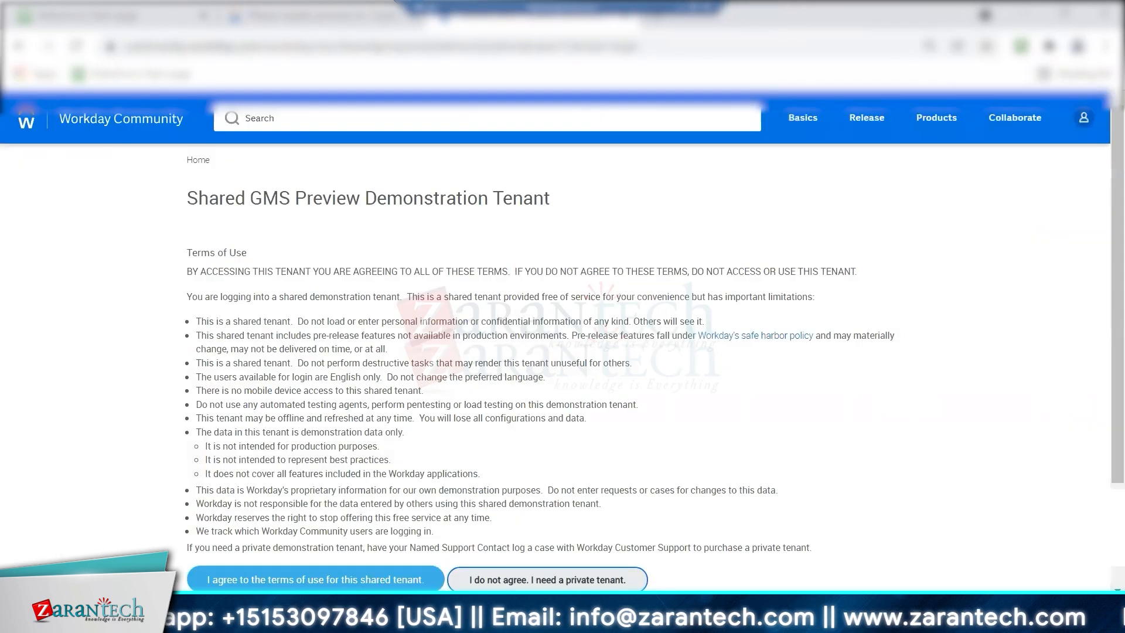
Accept the shared tenant's terms of use, then search for "adv" with the owner's first name and run the CR Advanced report.
left_click(298, 581)
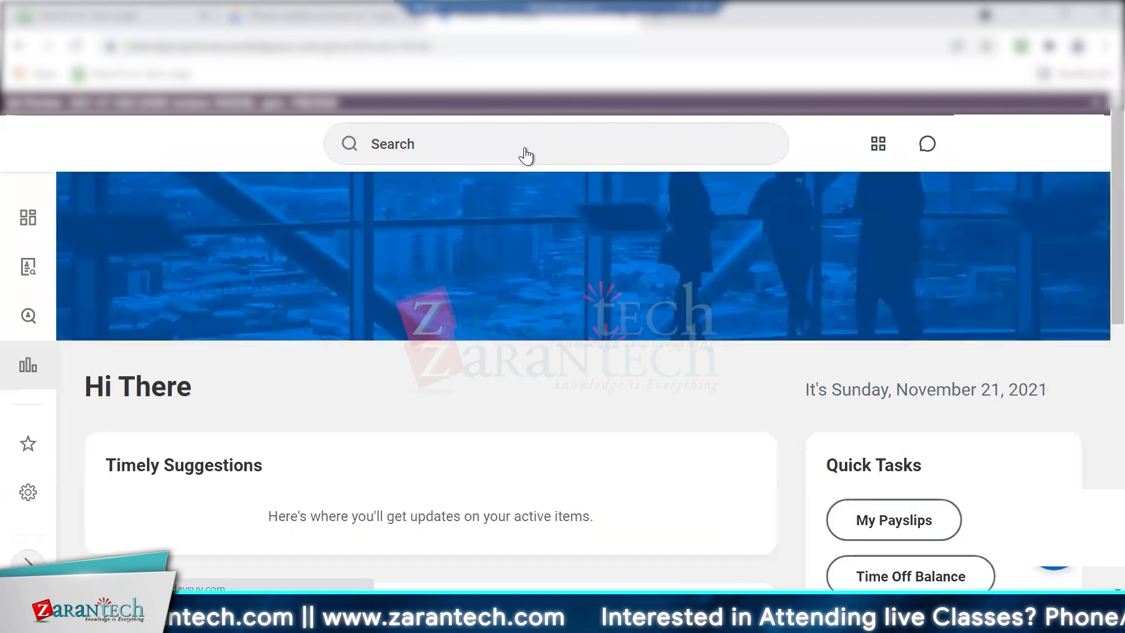
left_click(526, 148)
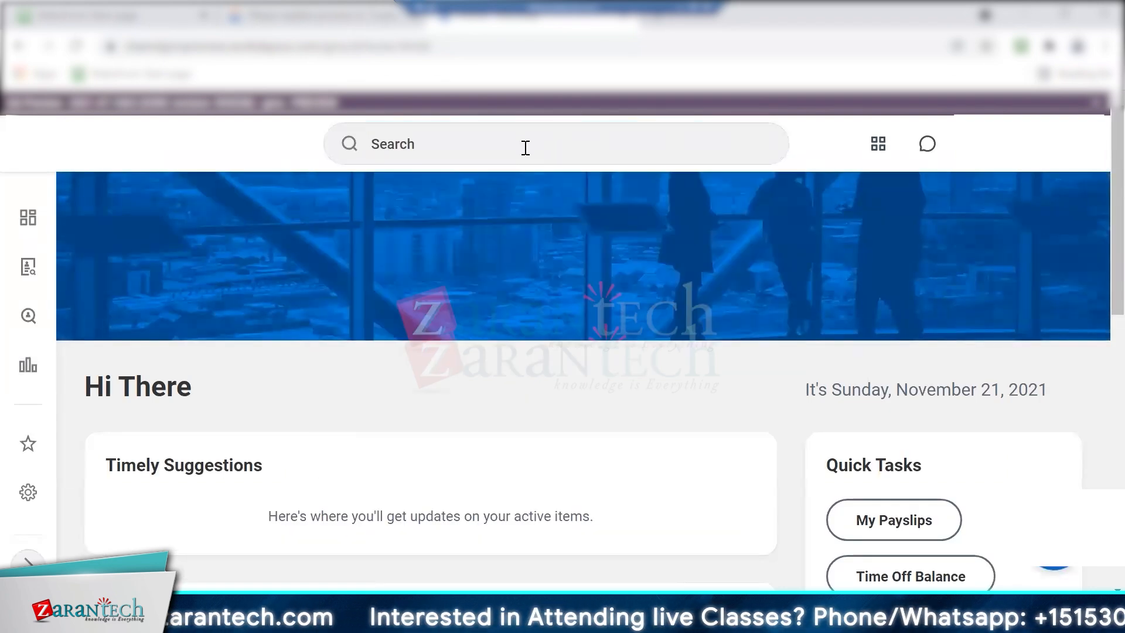
scroll(524, 148, "down", 8)
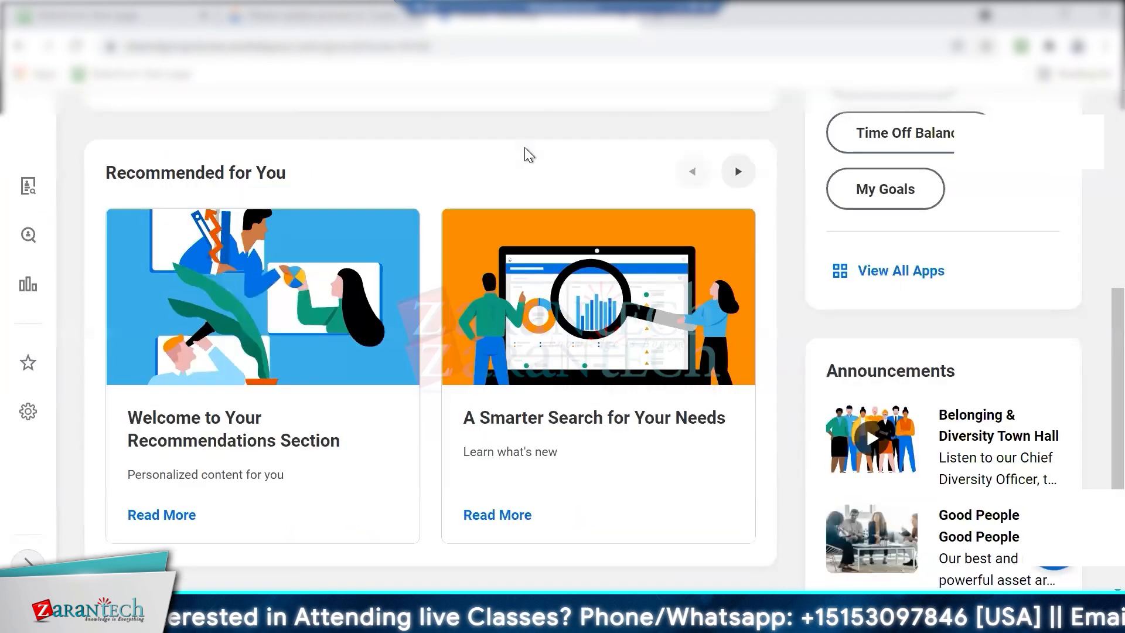
scroll(525, 148, "up", 8)
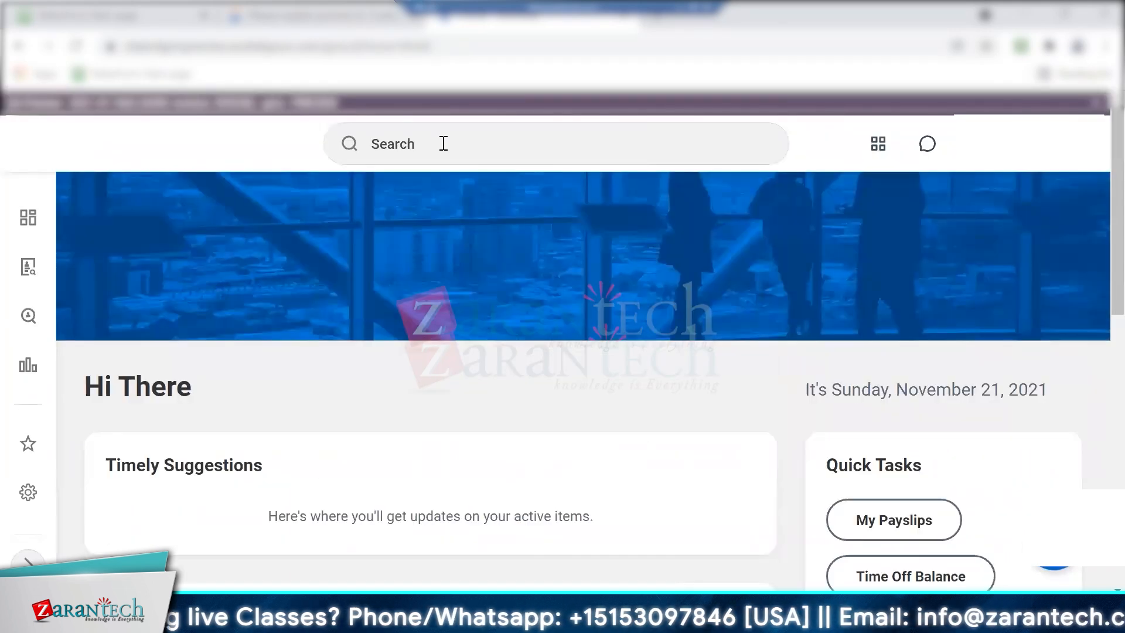
left_click(444, 143)
type("saira adv")
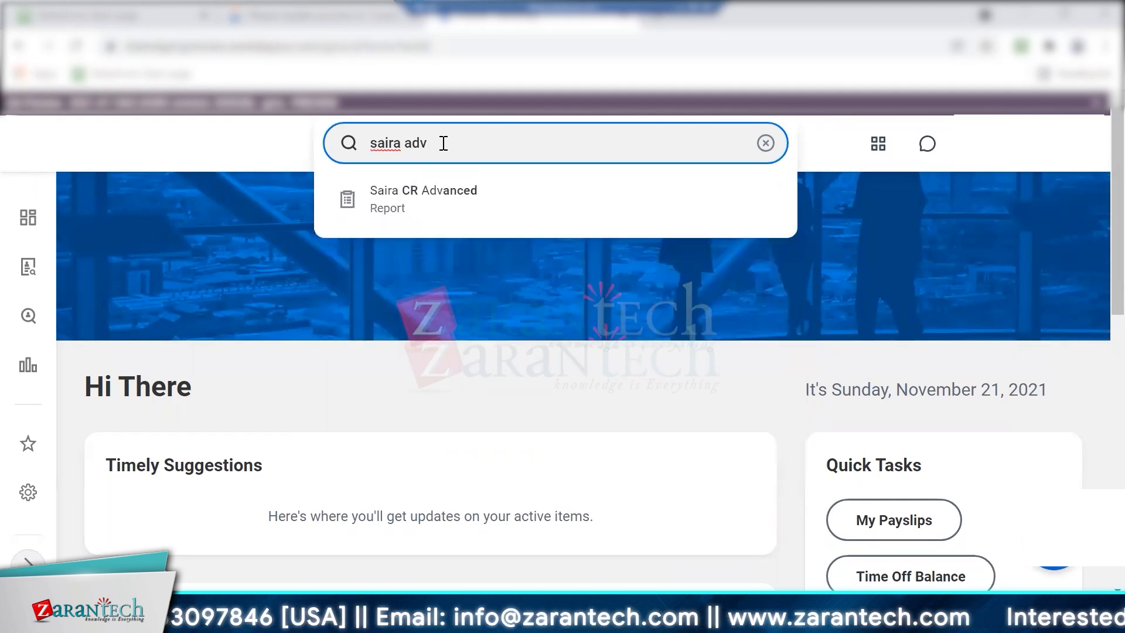
left_click(414, 200)
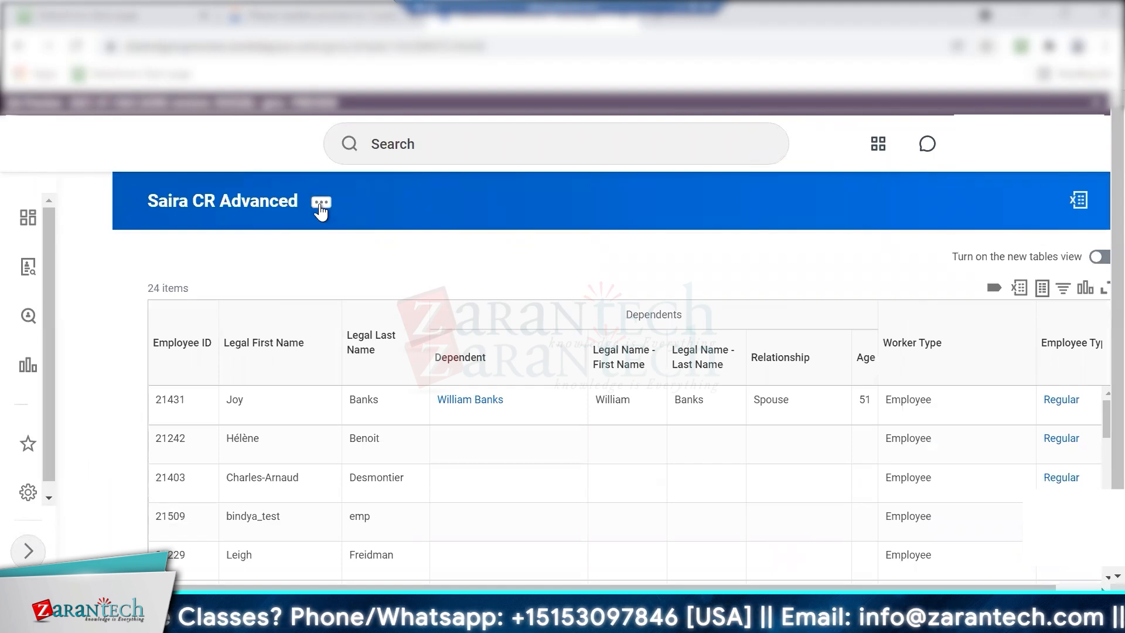
Open the report definition for editing and review its filter conditions and subfilter settings.
left_click(320, 203)
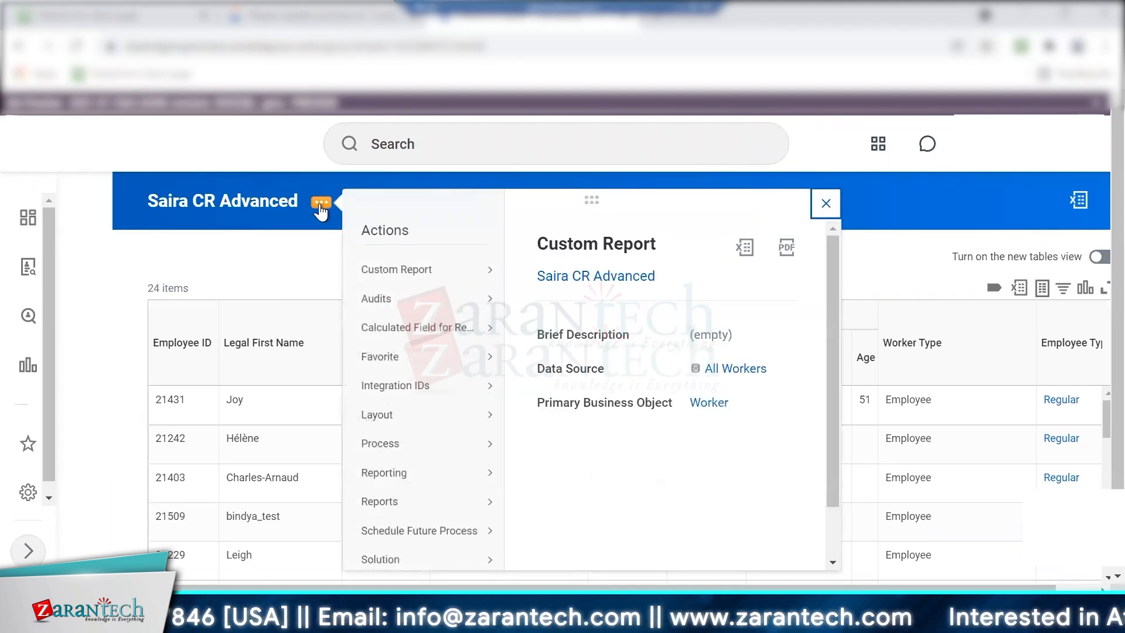
mouse_move(490, 283)
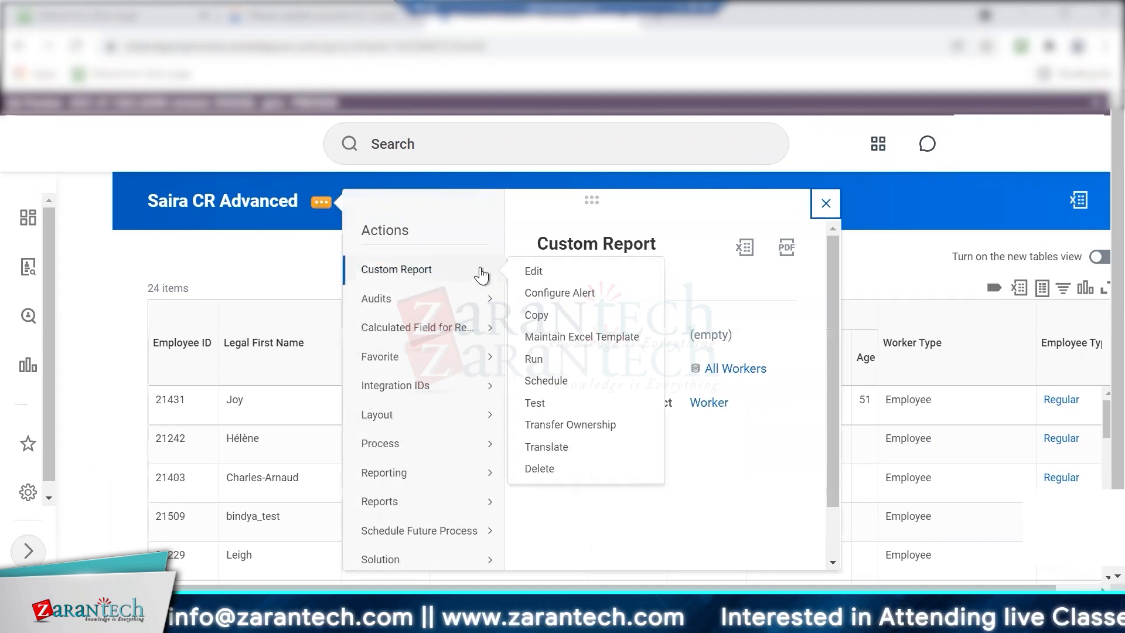
left_click(533, 274)
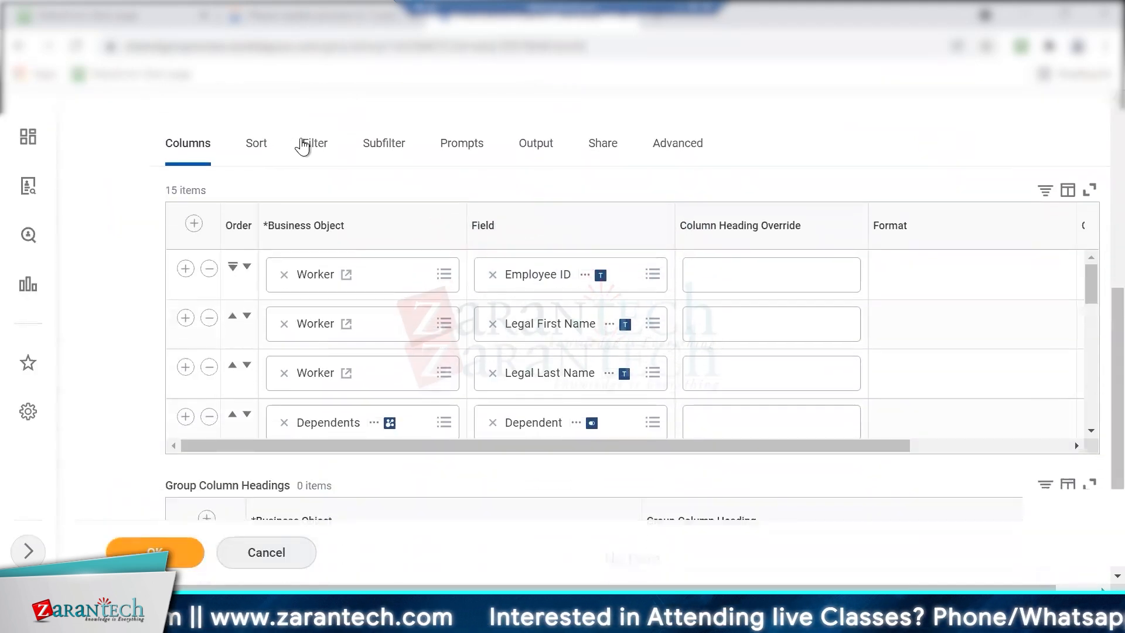
left_click(315, 144)
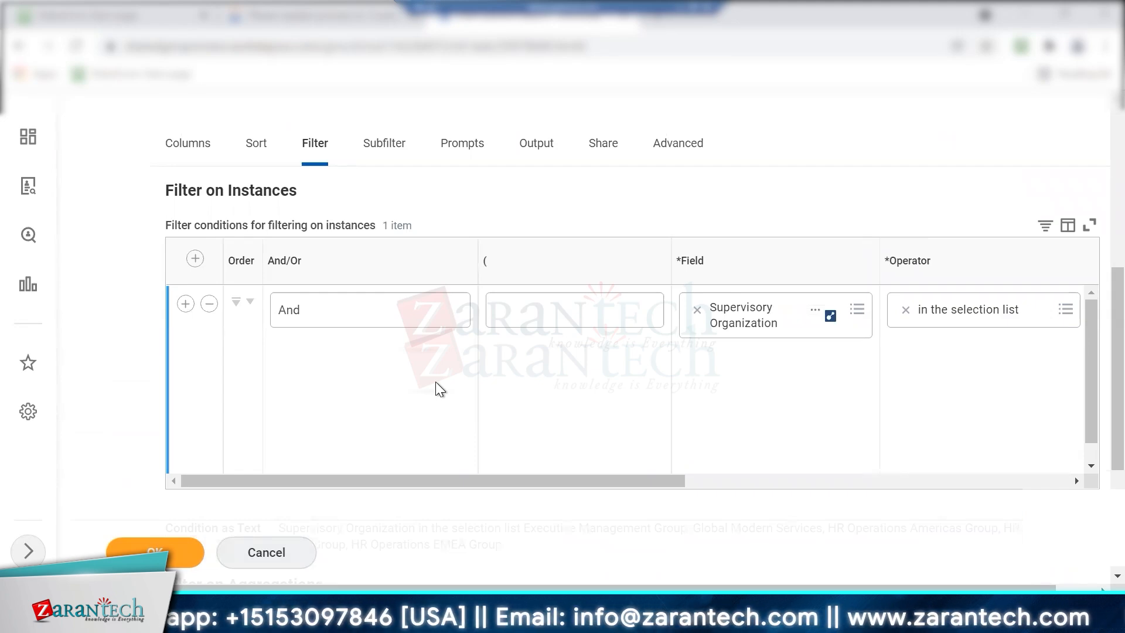
left_click(398, 147)
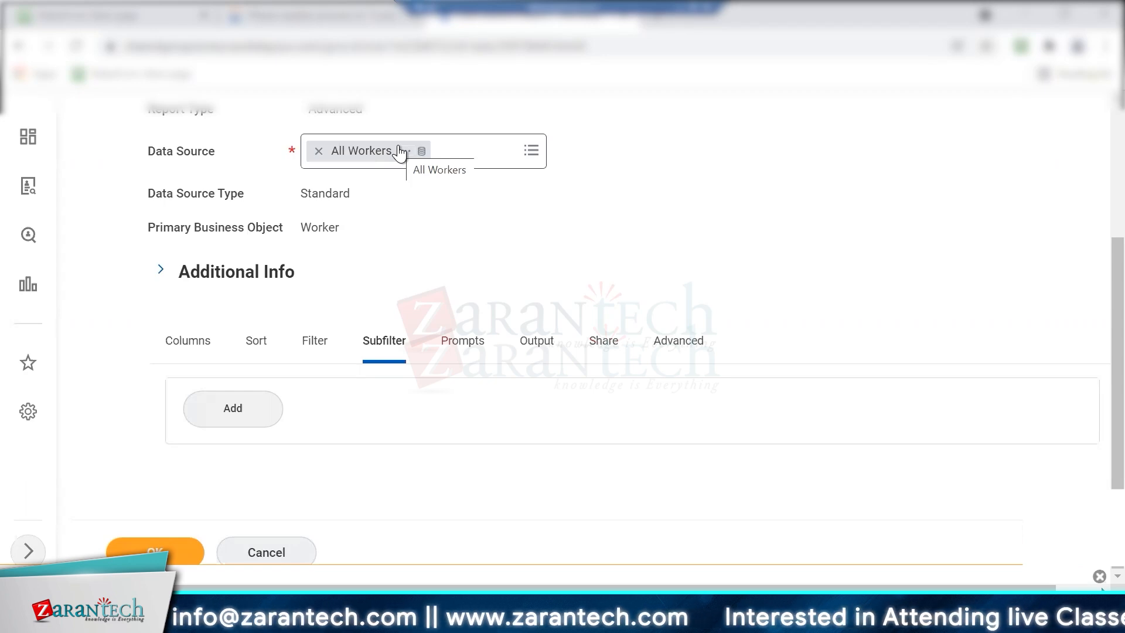
left_click(267, 552)
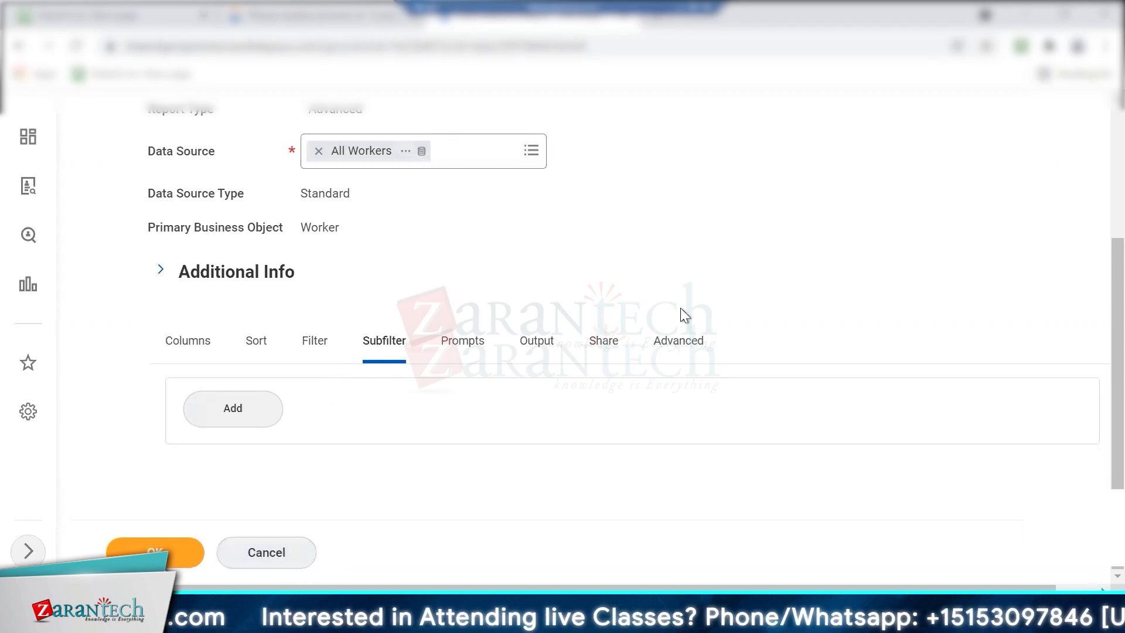
Open the report's definition in a new browser tab and run the report from there.
scroll(1101, 123, "up", 3)
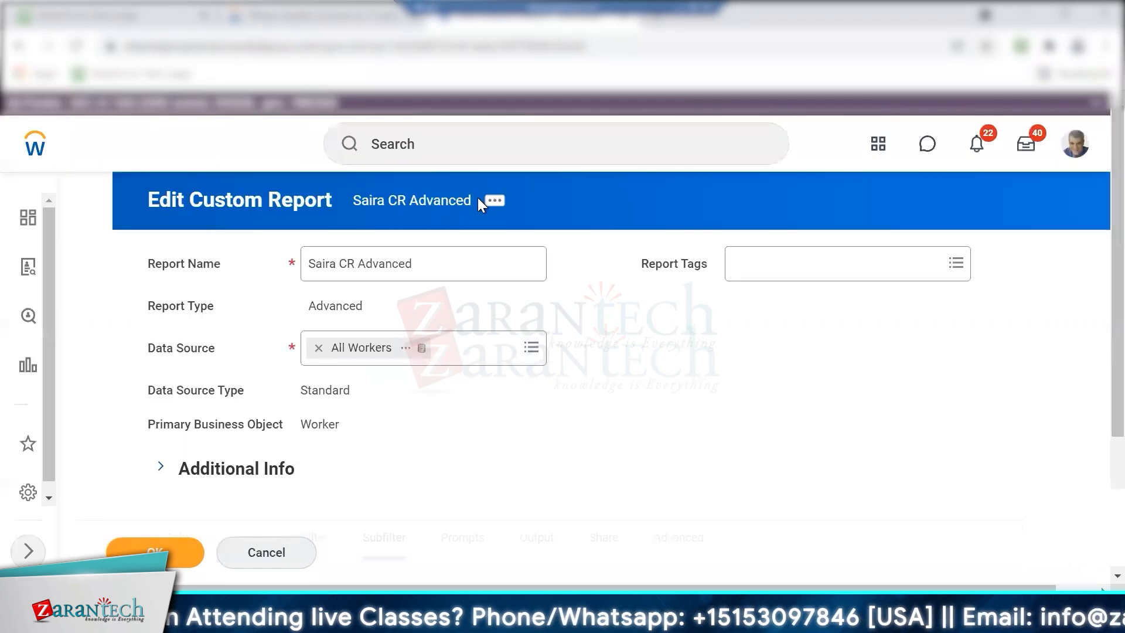
left_click(496, 202)
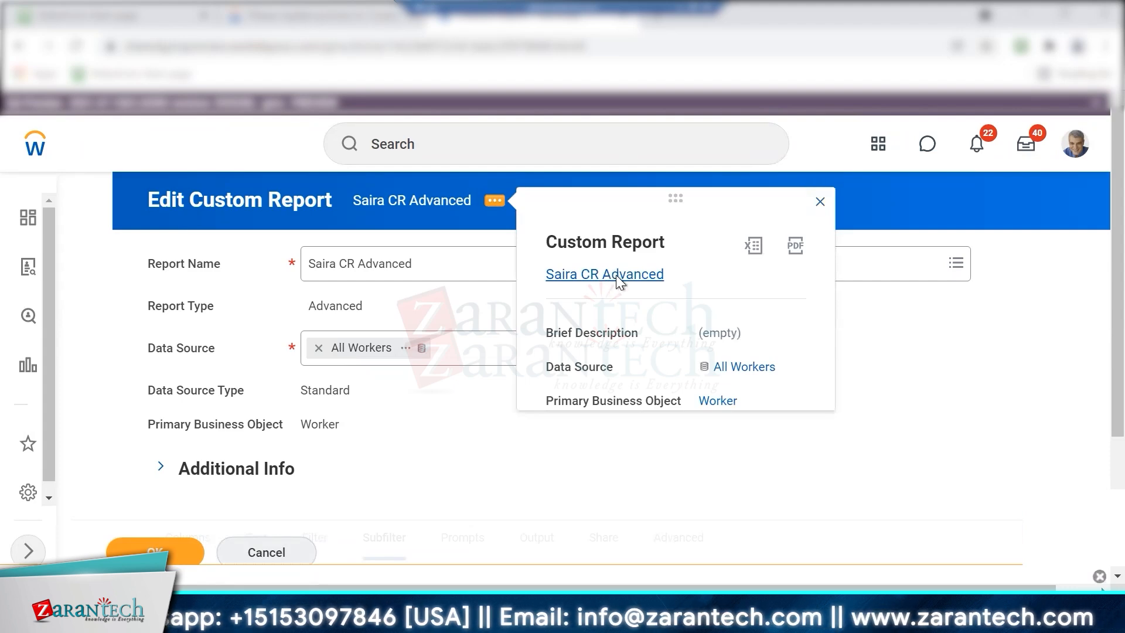
right_click(616, 275)
left_click(646, 194)
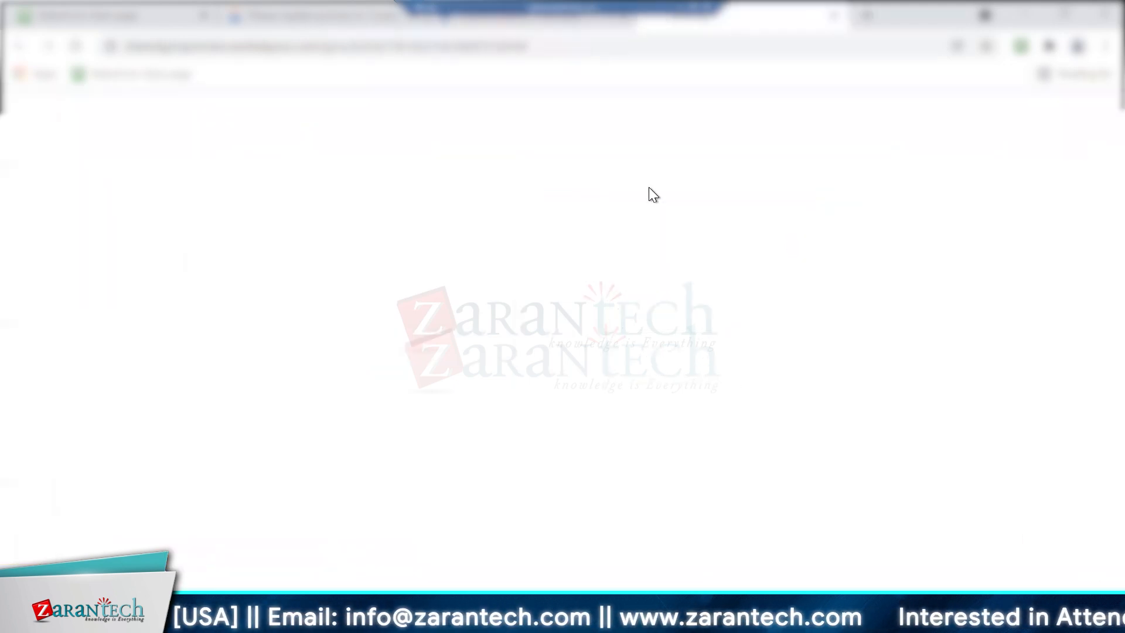
left_click(450, 178)
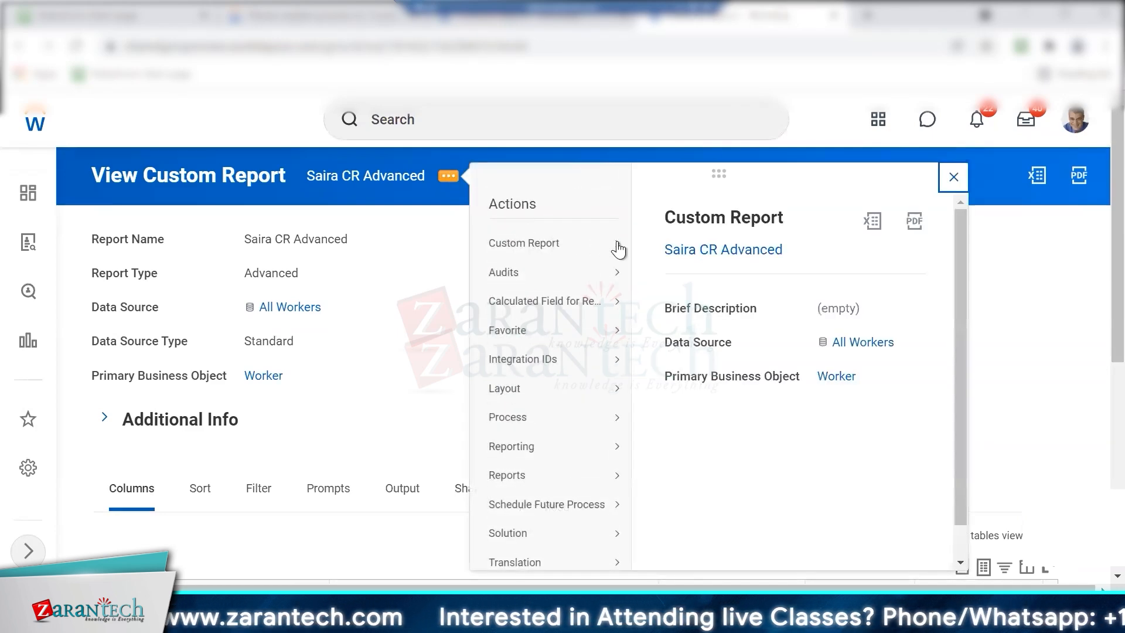
mouse_move(621, 248)
left_click(661, 333)
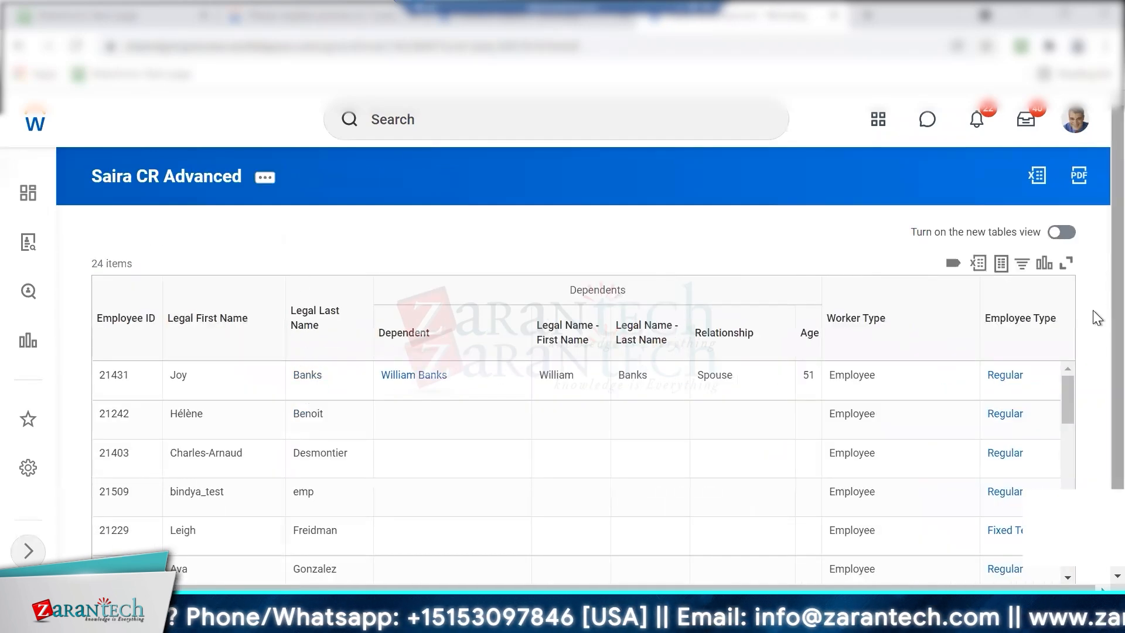
View the sort and filter options of the Legal Last Name column in the report output without applying any.
scroll(1097, 314, "down", 1)
left_click(315, 287)
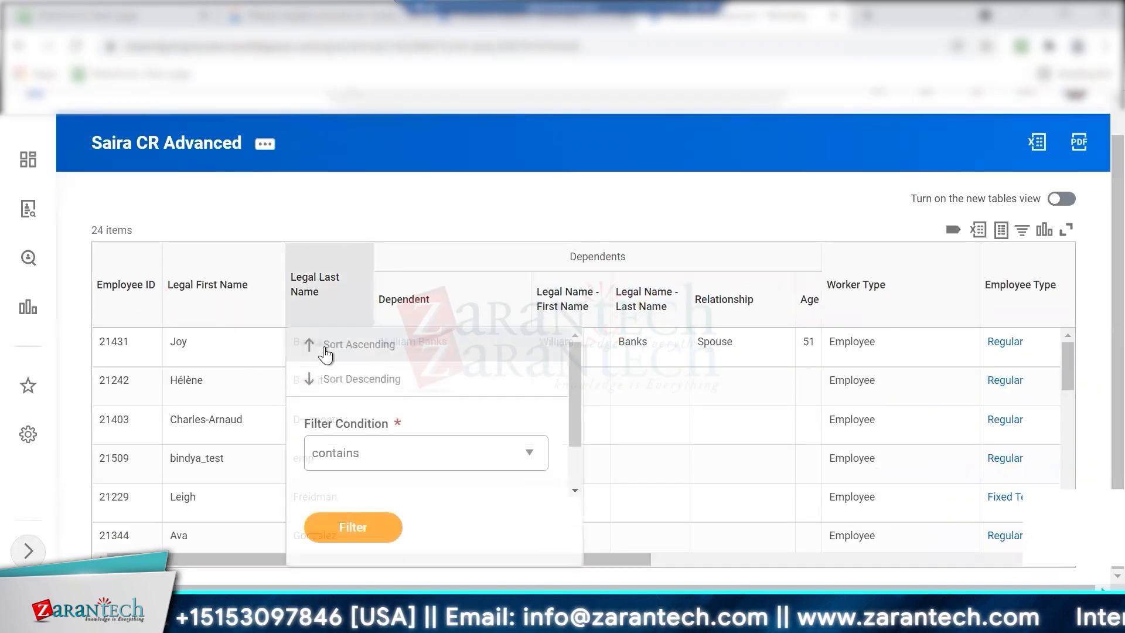
left_click_drag(568, 455, 578, 364)
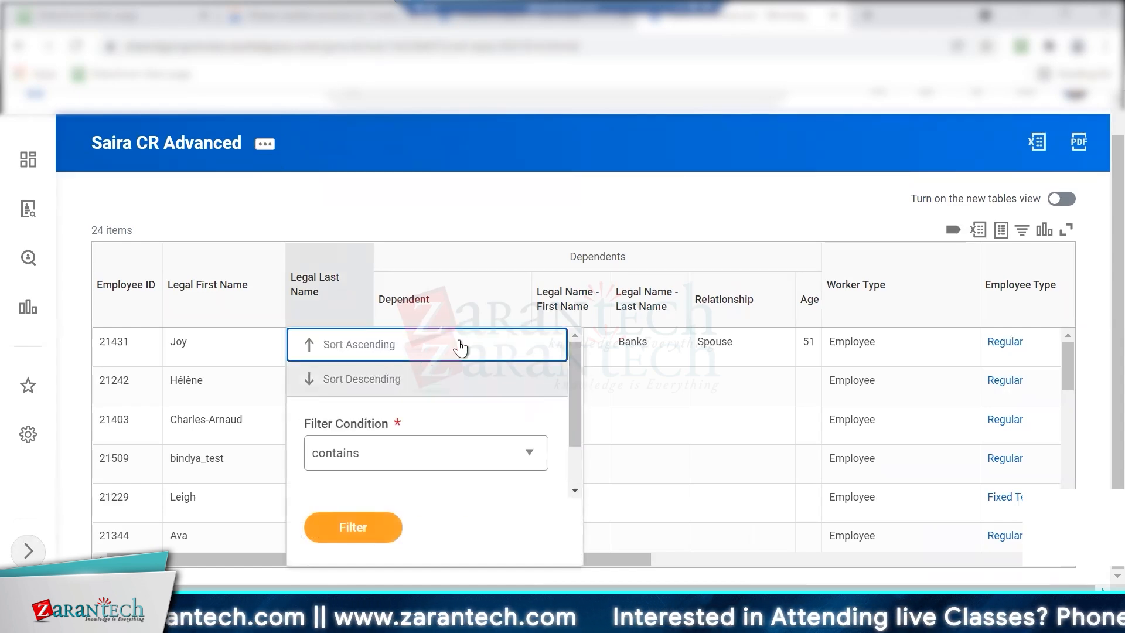
left_click(486, 213)
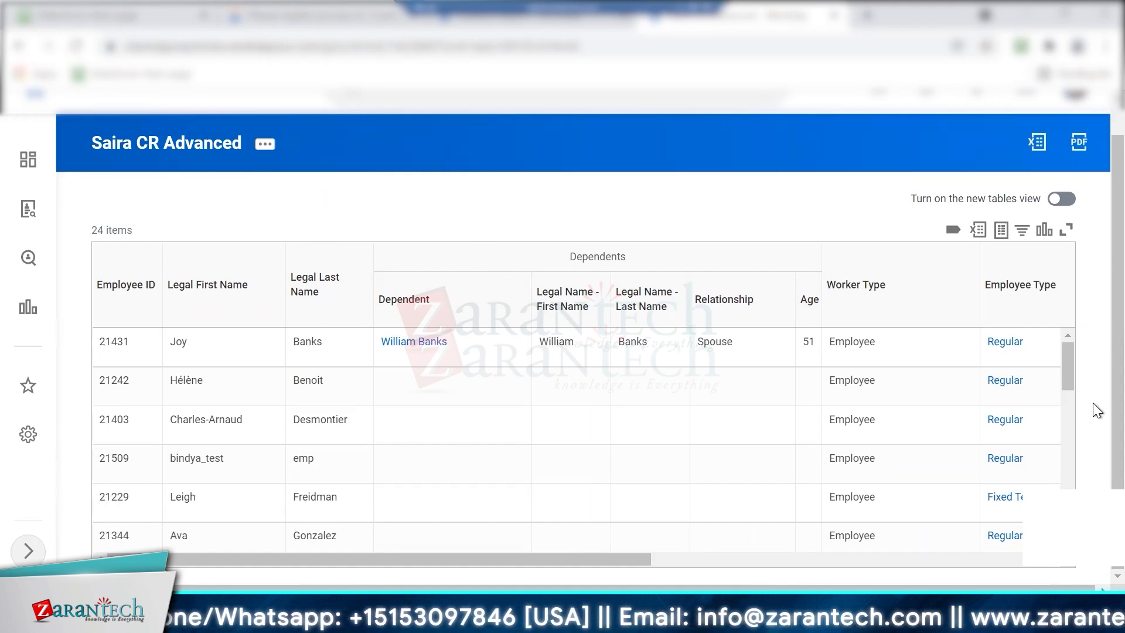
scroll(1098, 377, "up", 1)
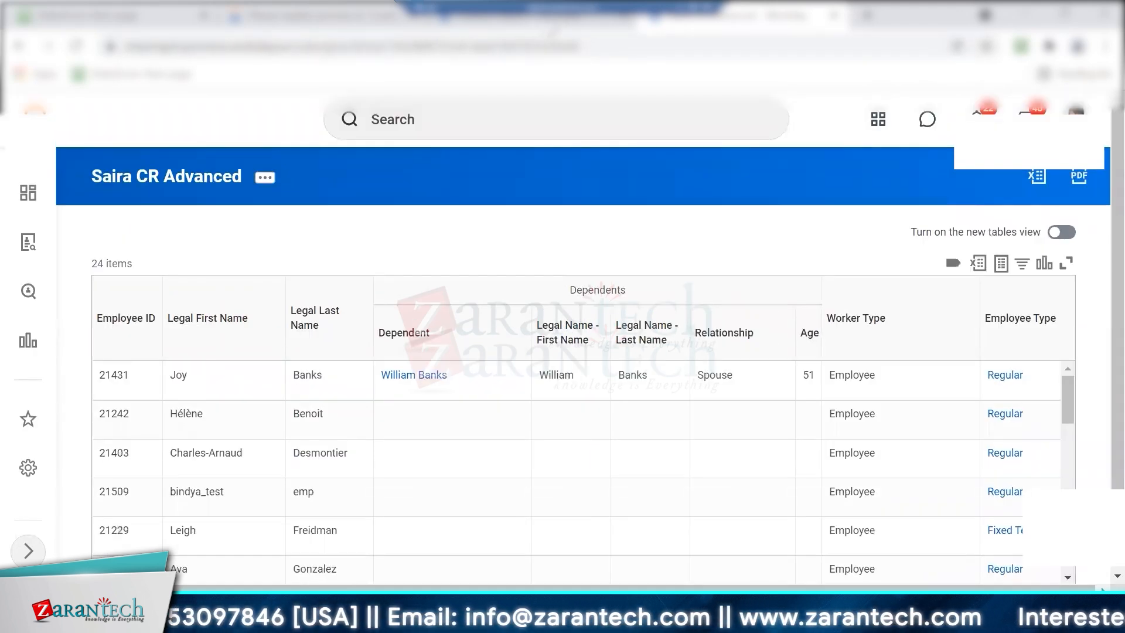
Return to the report being edited and add a sub level filter on the Dependents business object.
left_click(555, 24)
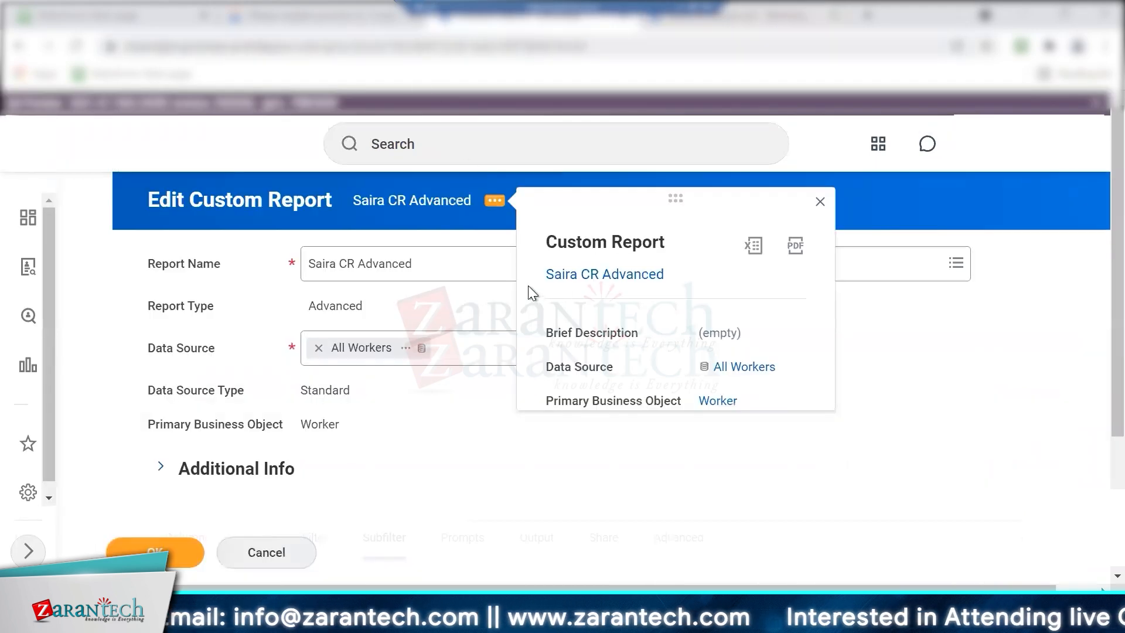
left_click(820, 201)
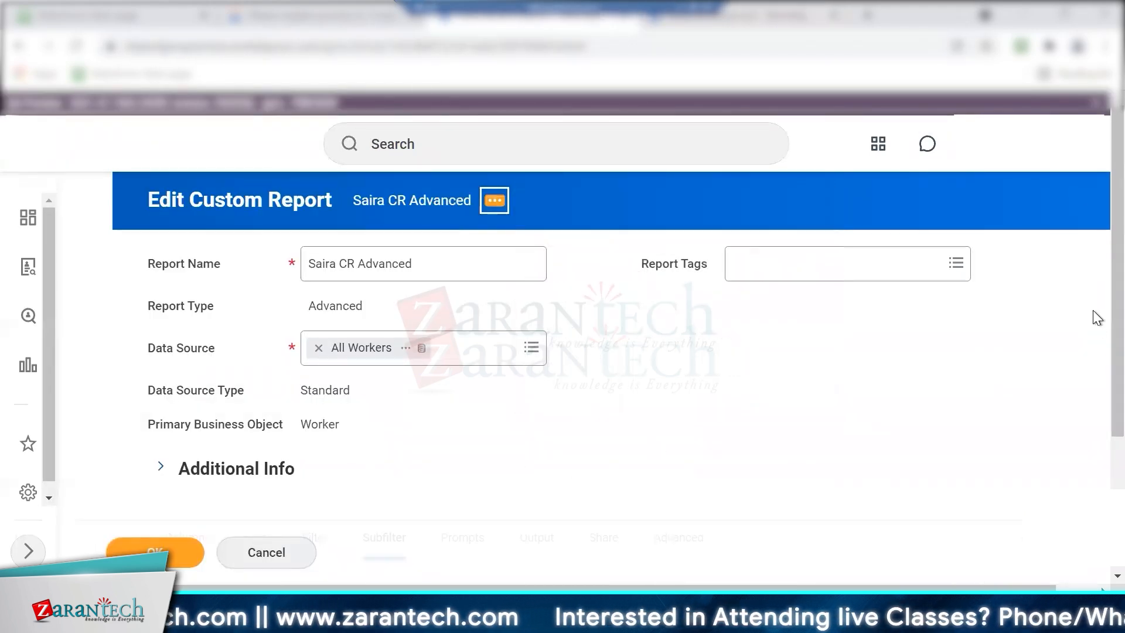
scroll(1097, 299, "down", 3)
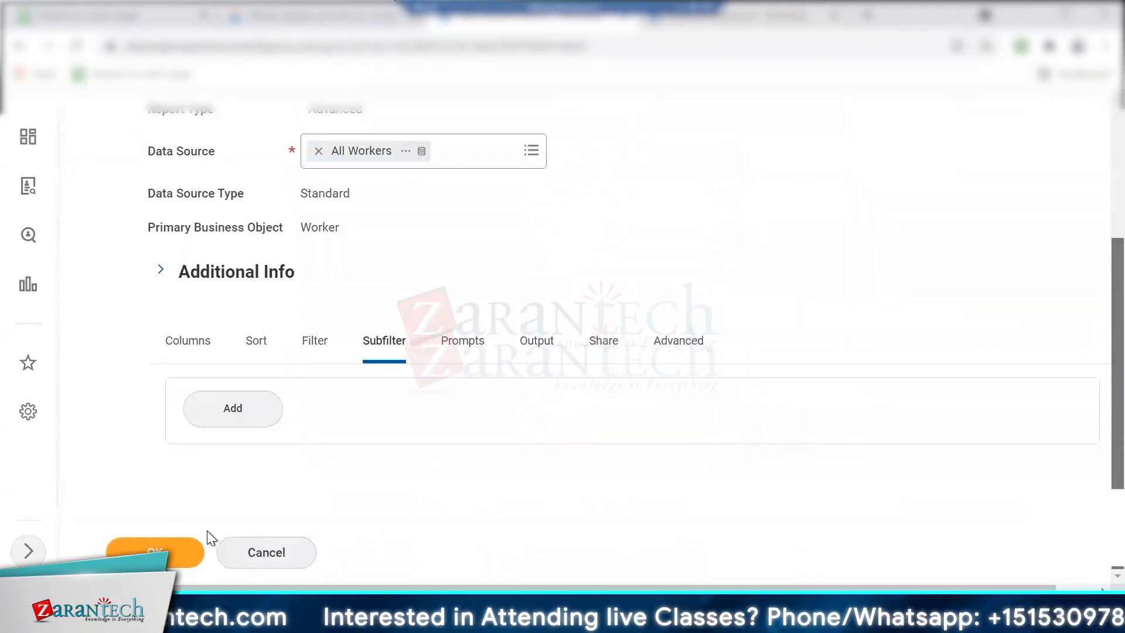
left_click(247, 415)
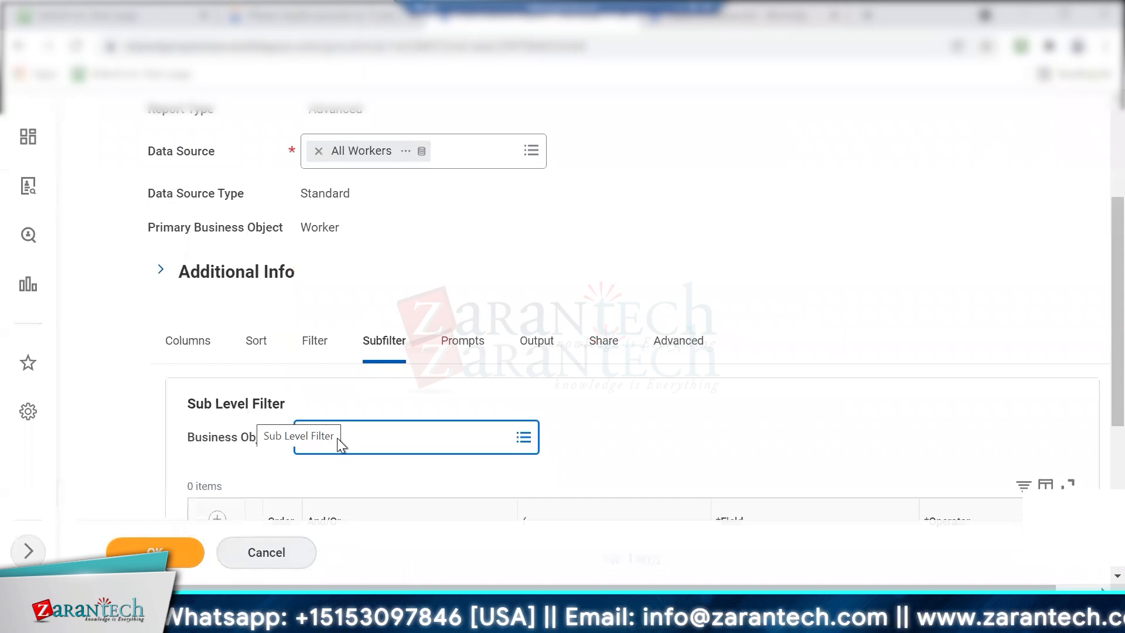
left_click(382, 448)
type("dependent")
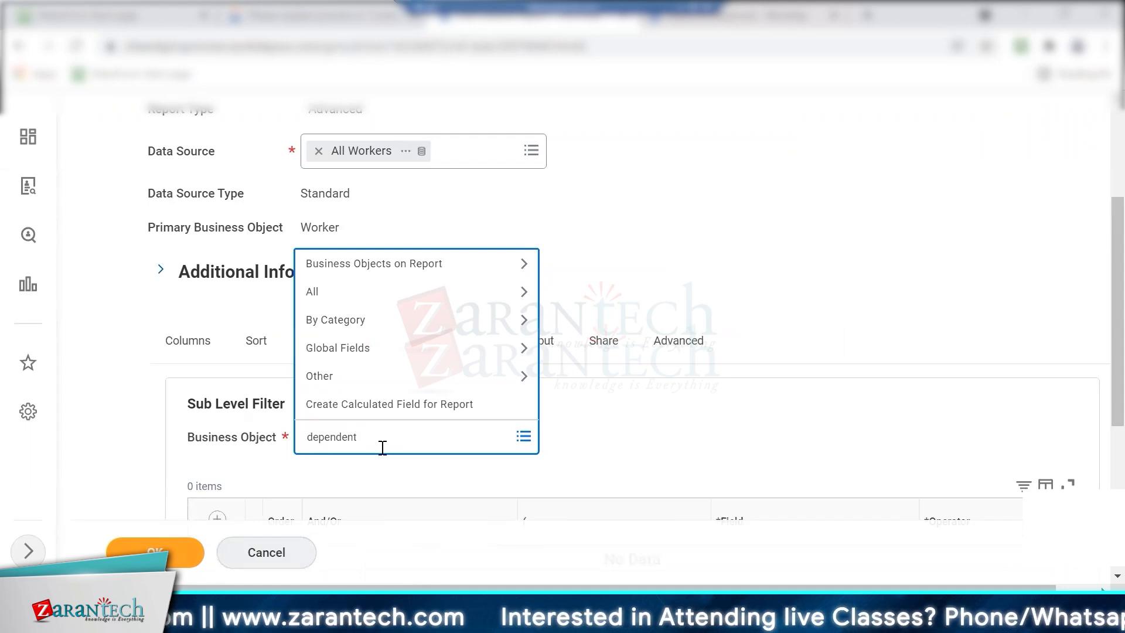
key("Return")
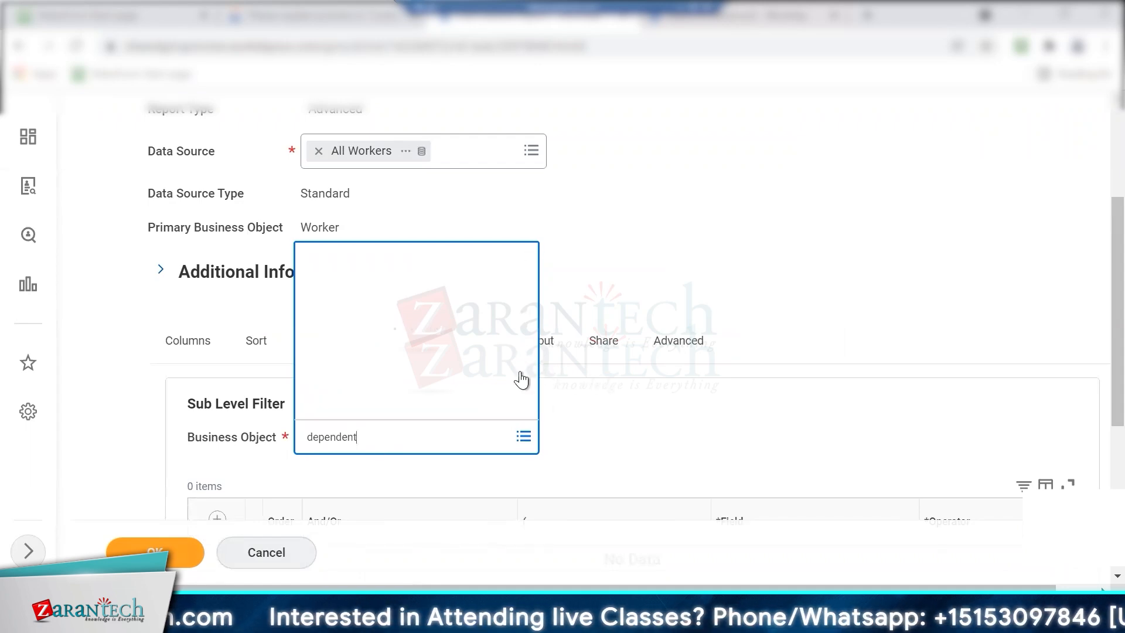
left_click(314, 206)
scroll(1091, 255, "down", 5)
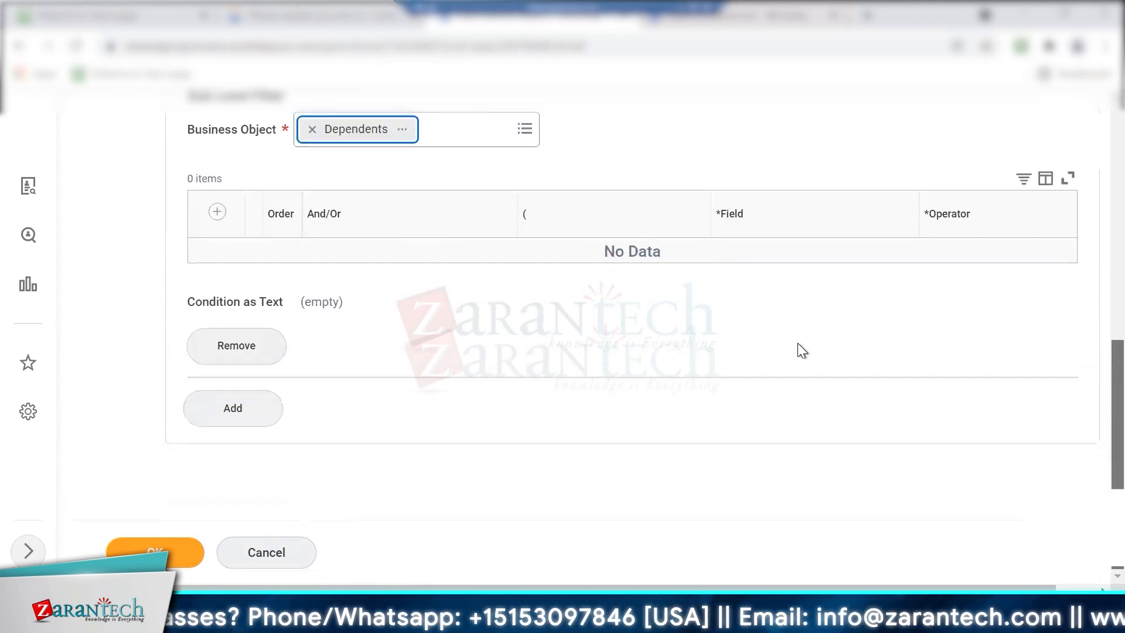
Add a condition row joined with And to the sub level filter on Dependents.
left_click(217, 212)
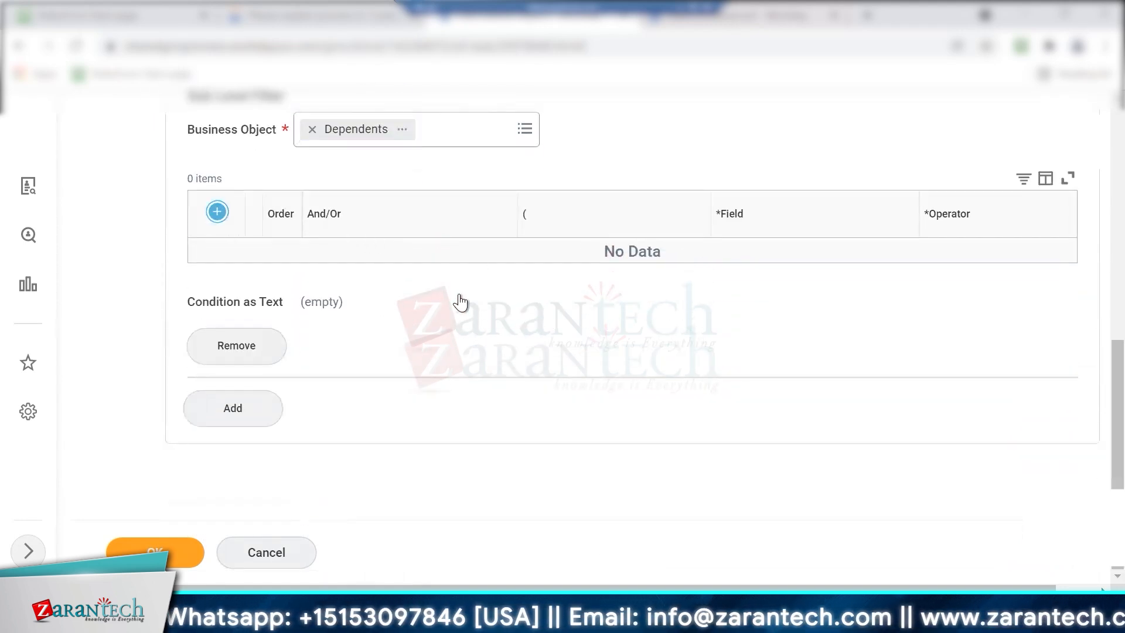
left_click(553, 278)
left_click(791, 270)
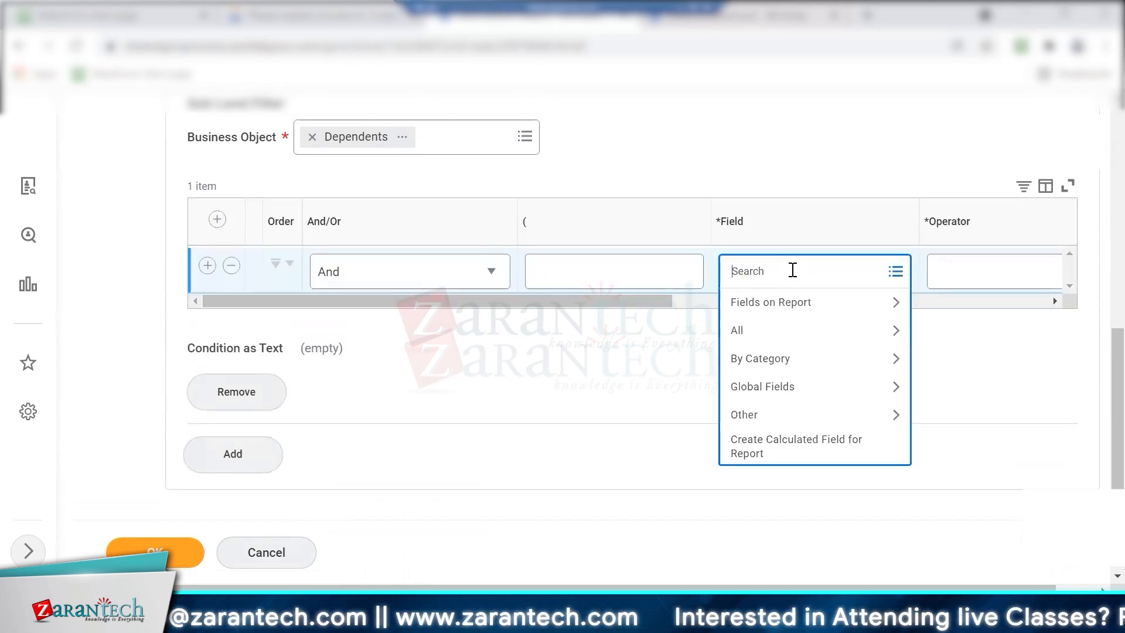
left_click(491, 275)
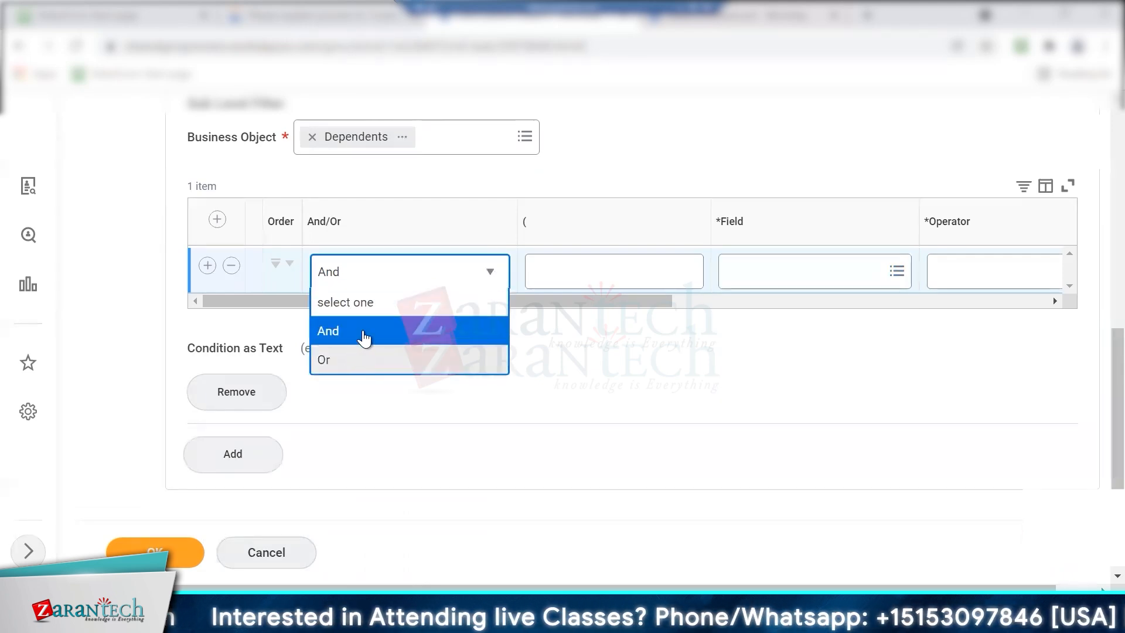
left_click(349, 331)
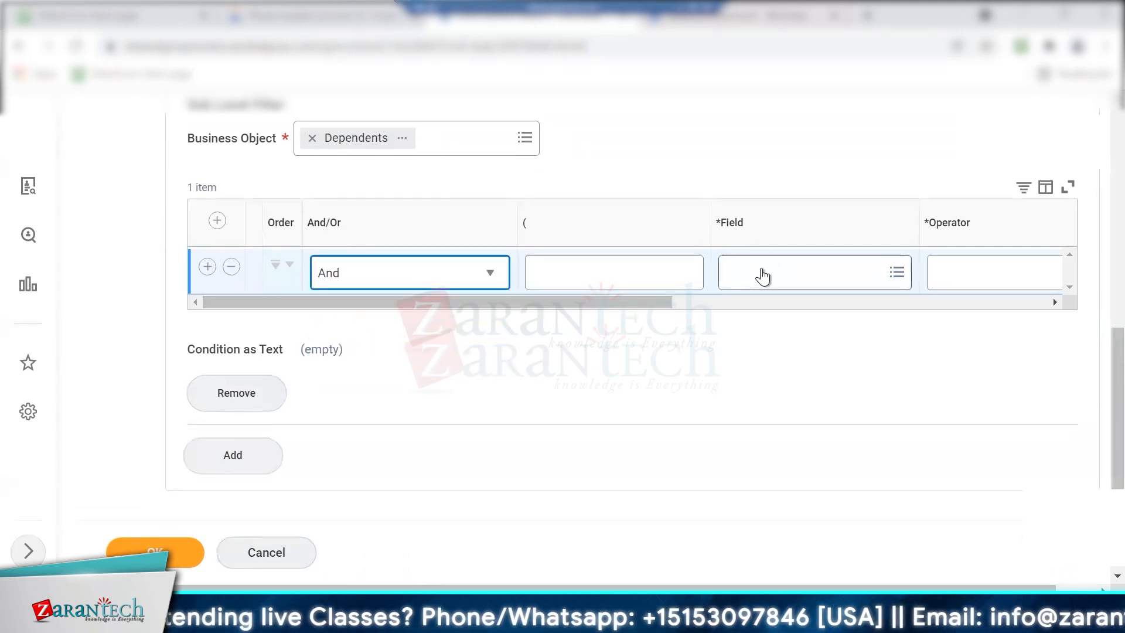
left_click_drag(569, 303, 741, 304)
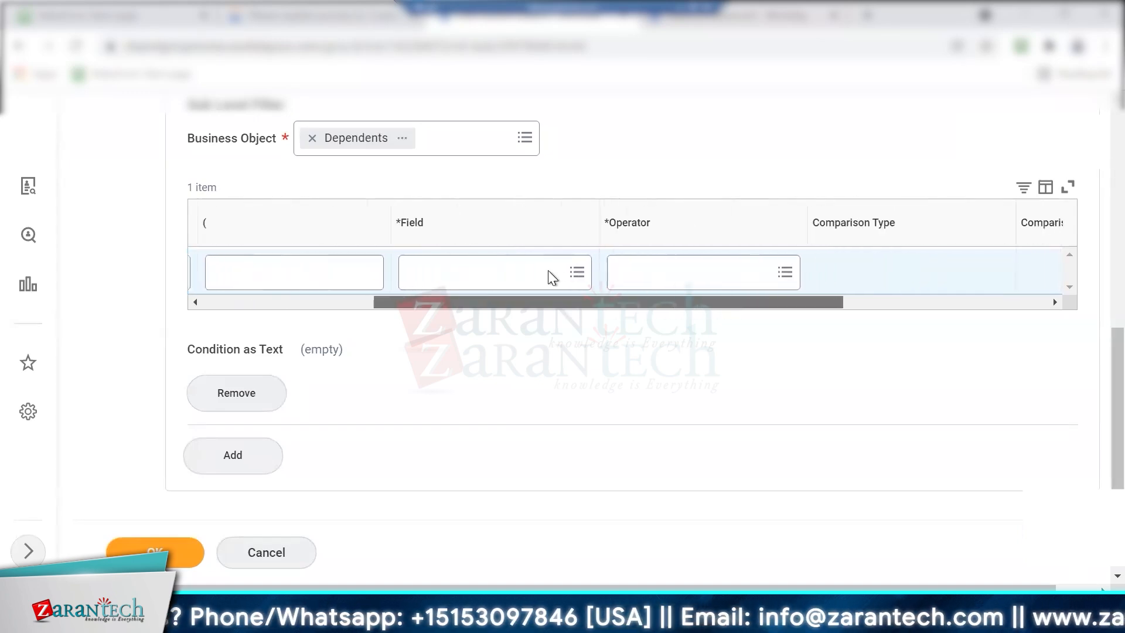
left_click(496, 279)
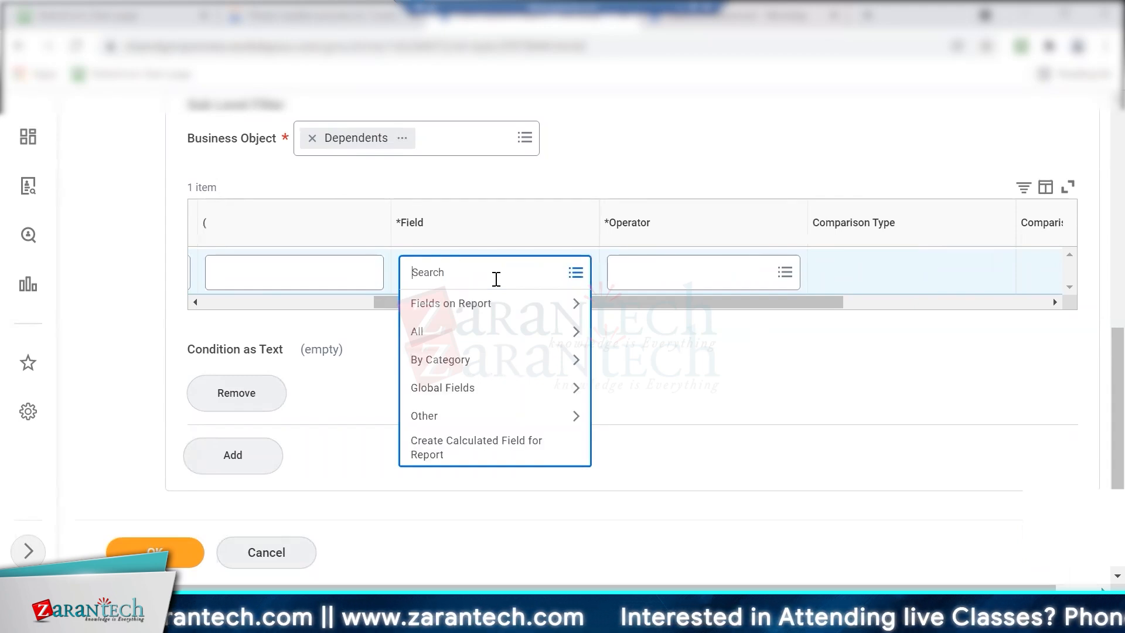
type("depen")
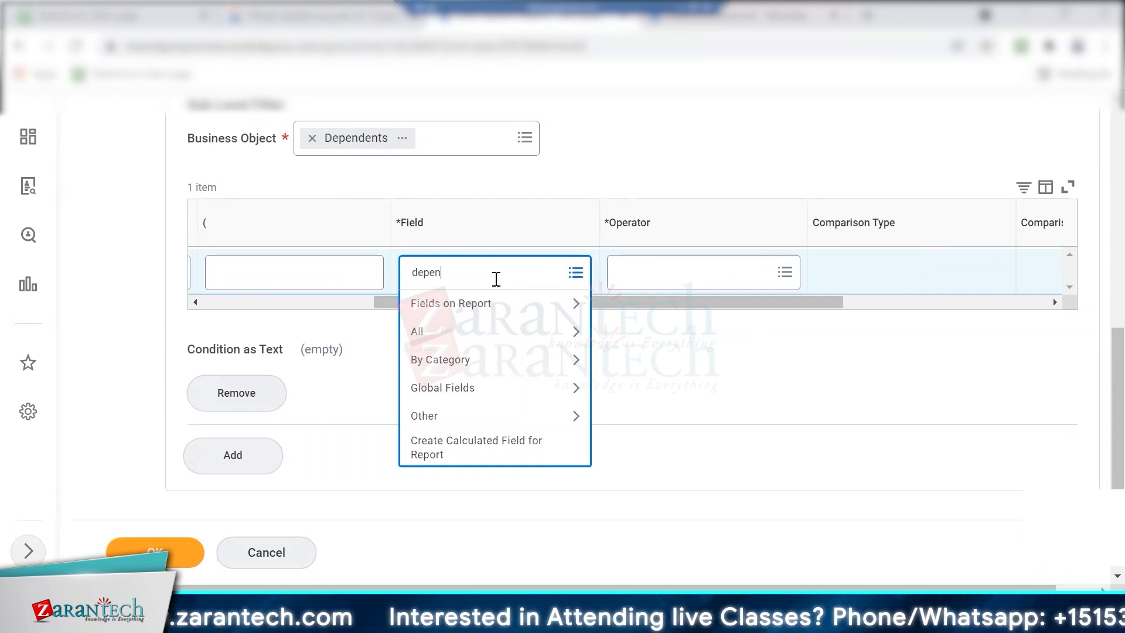
type("den")
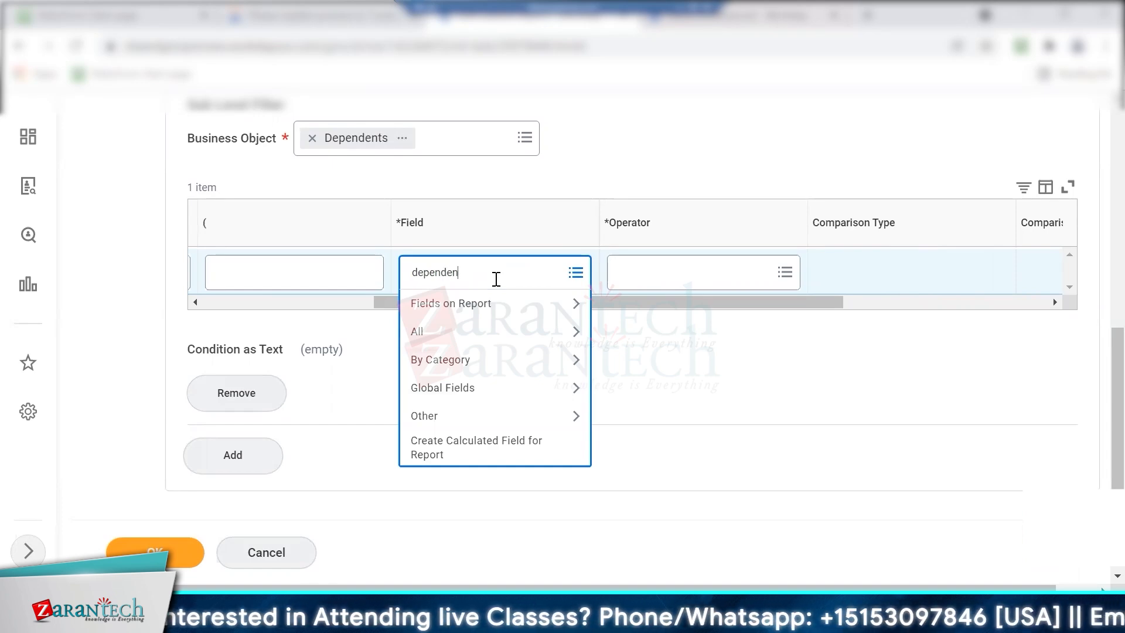
type("ts")
key("Return")
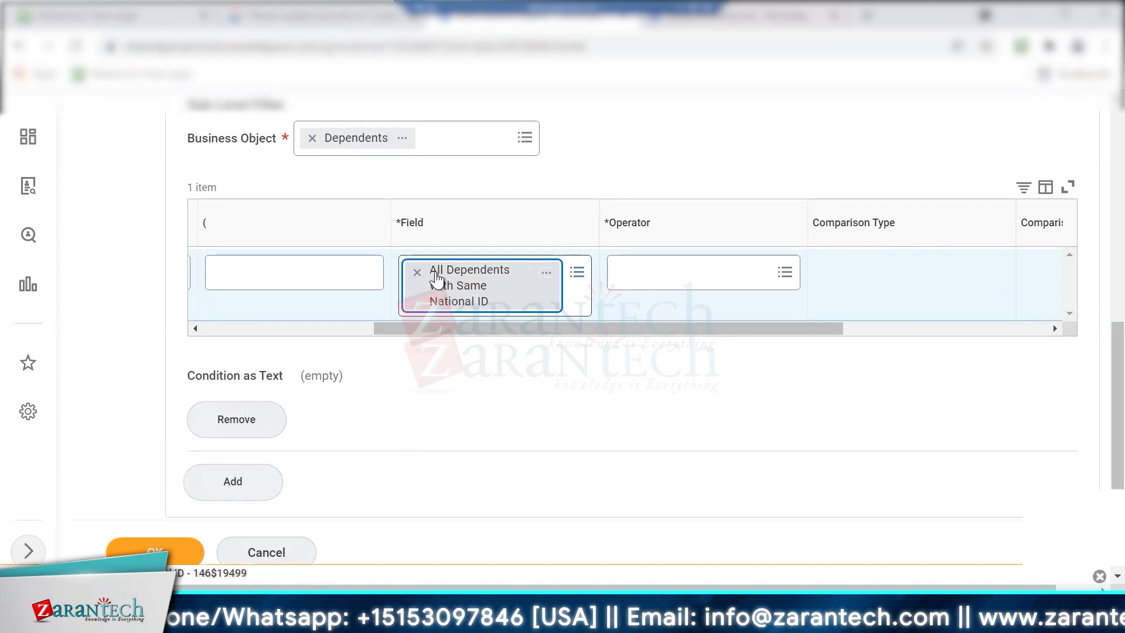
key("BackSpace")
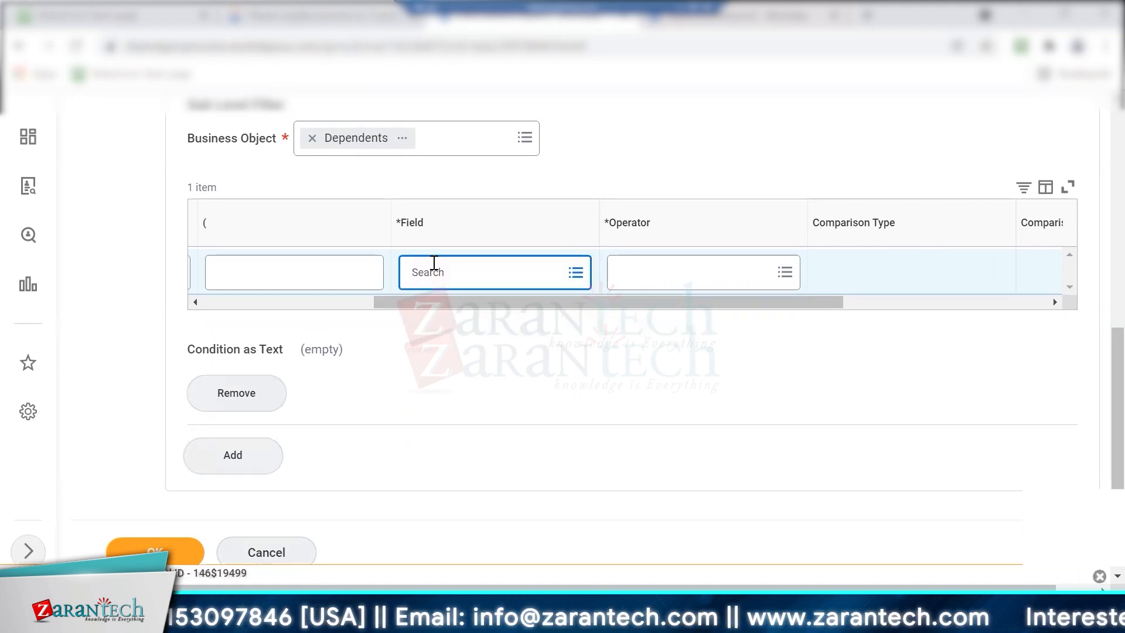
Set the sub level filter condition to the Dependent field with the operator "is not empty".
type("depen")
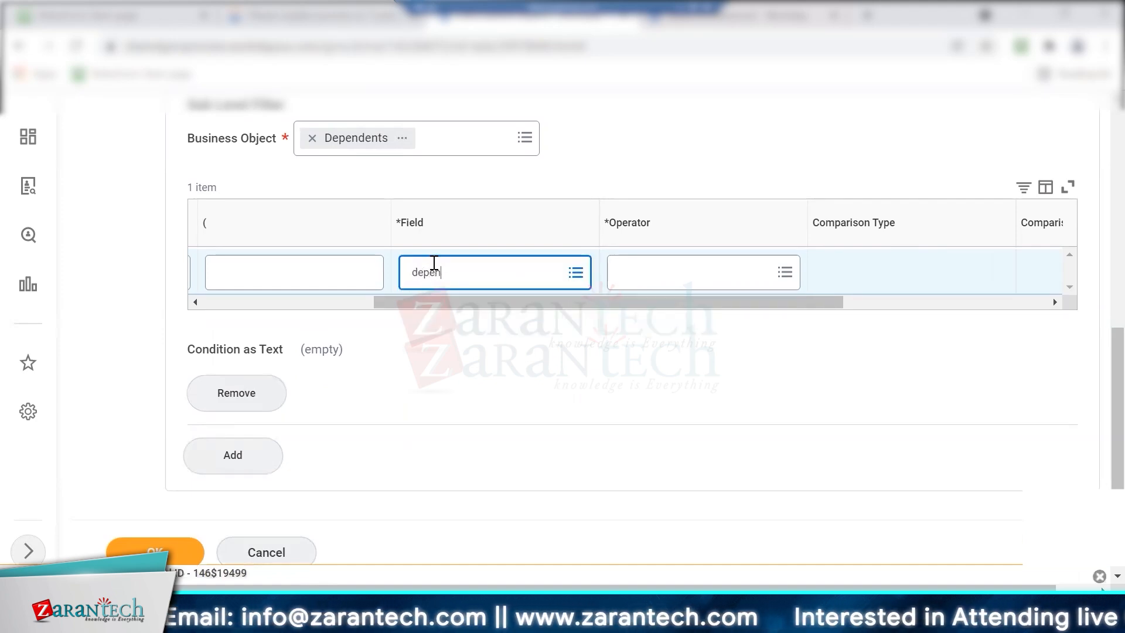
key("Return")
left_click(535, 341)
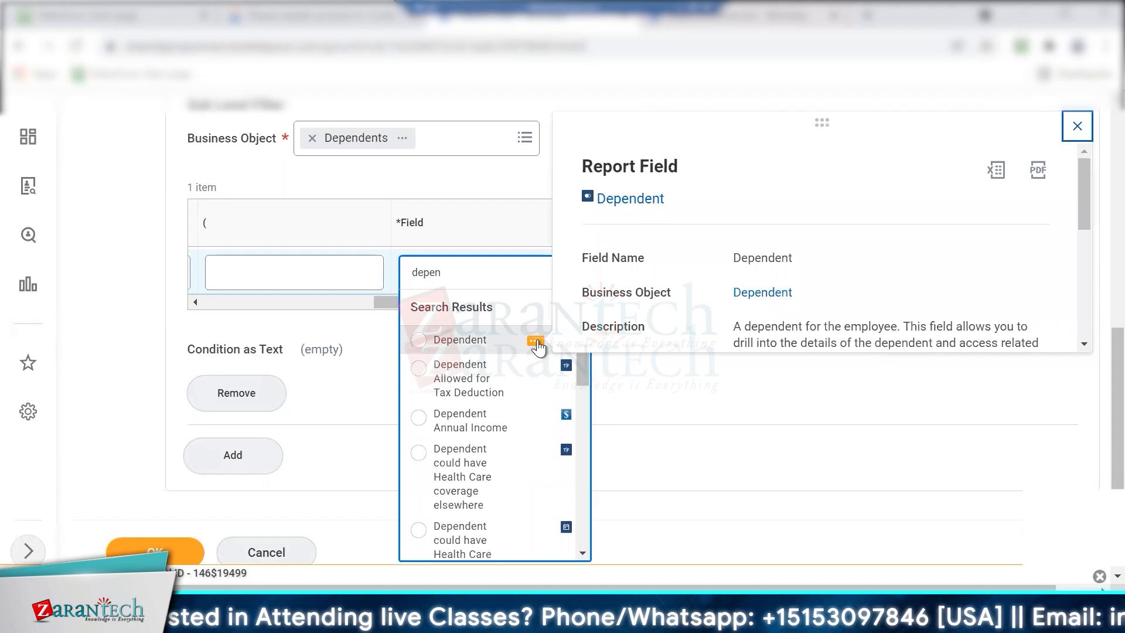
left_click(1075, 125)
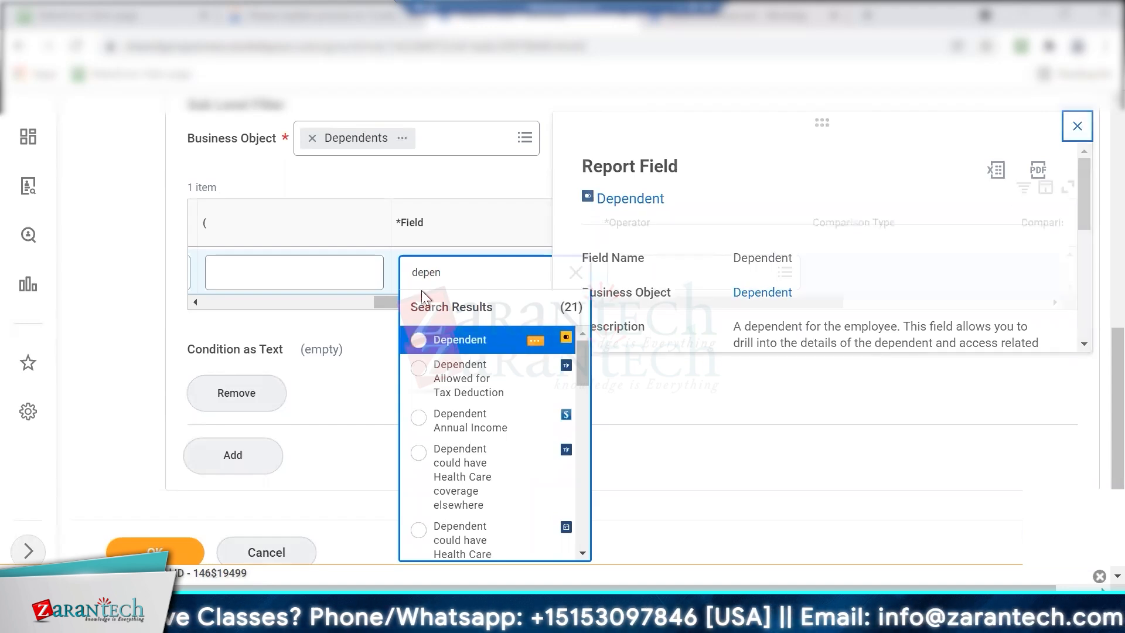
left_click(419, 341)
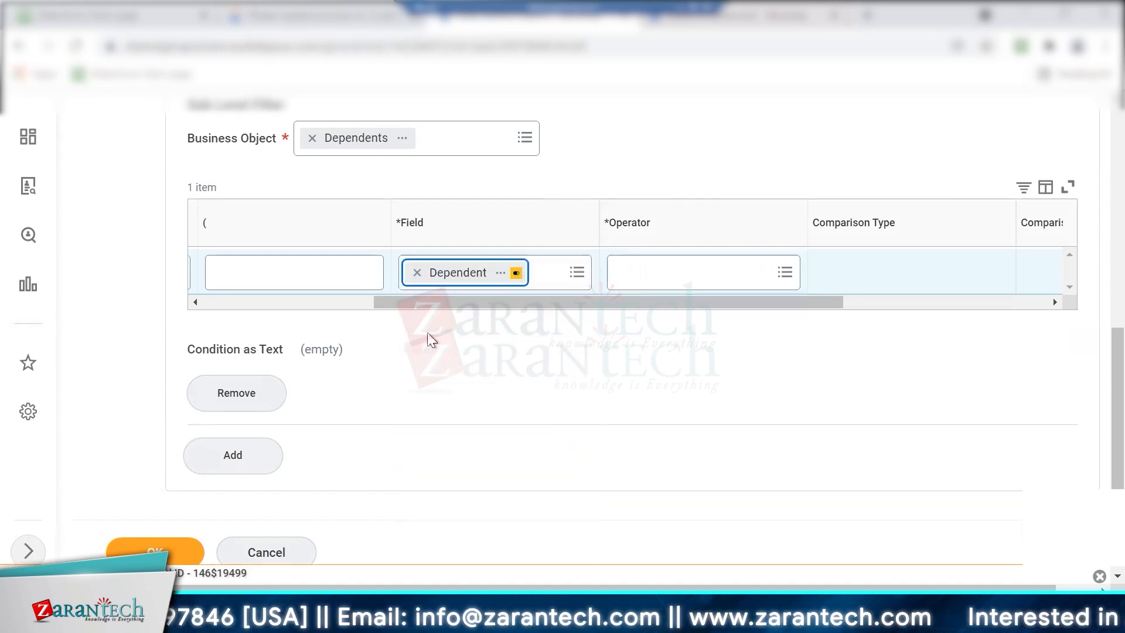
left_click(656, 274)
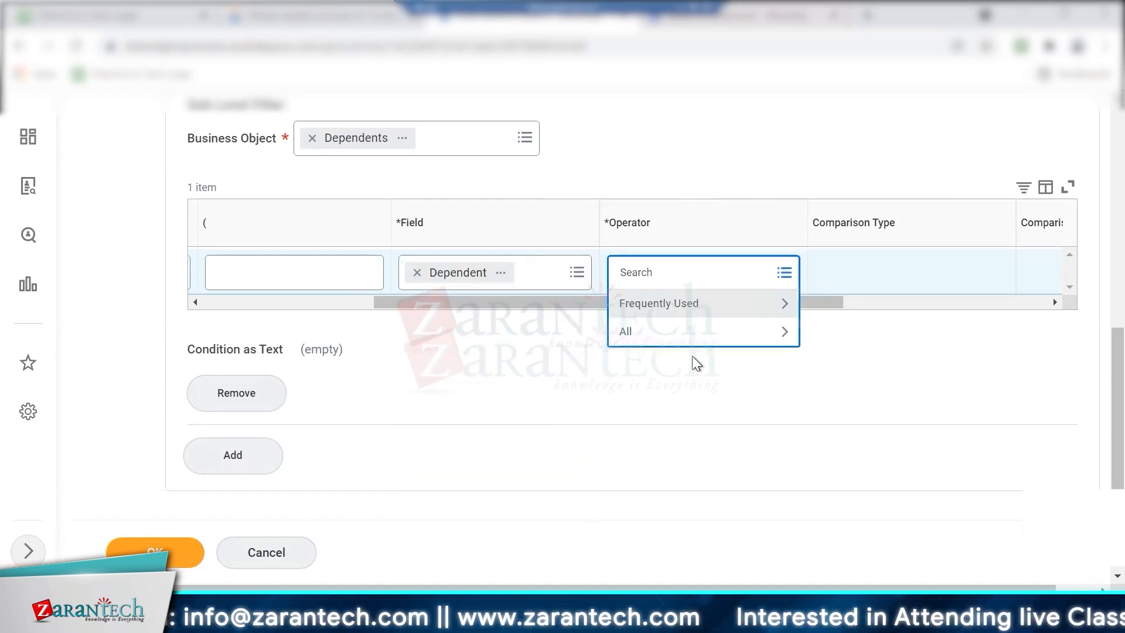
left_click(685, 303)
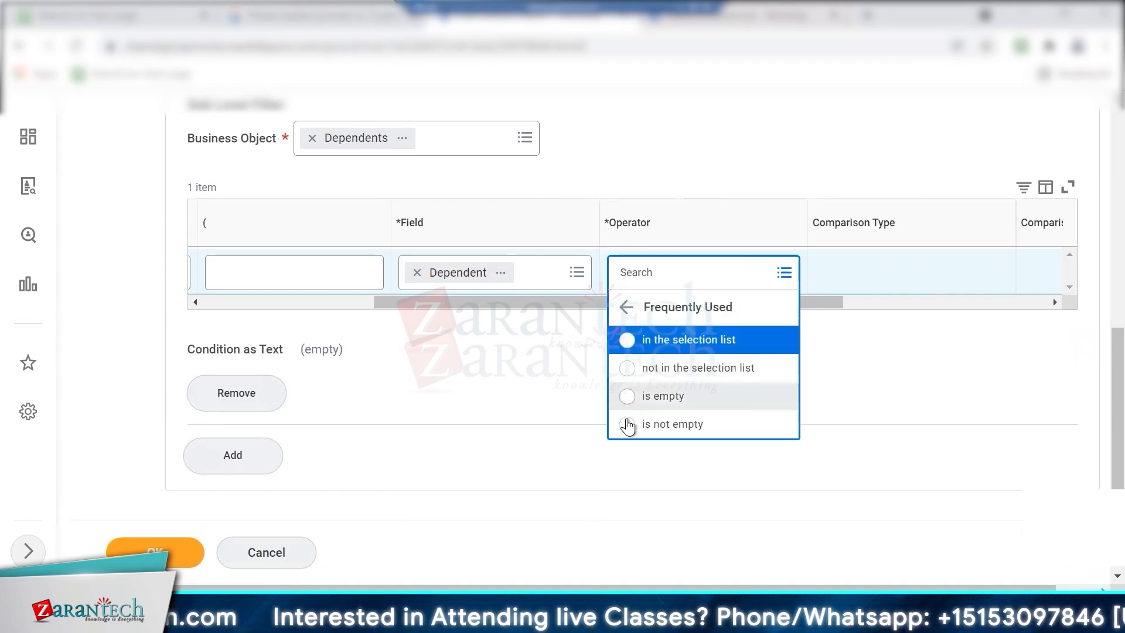
left_click(659, 352)
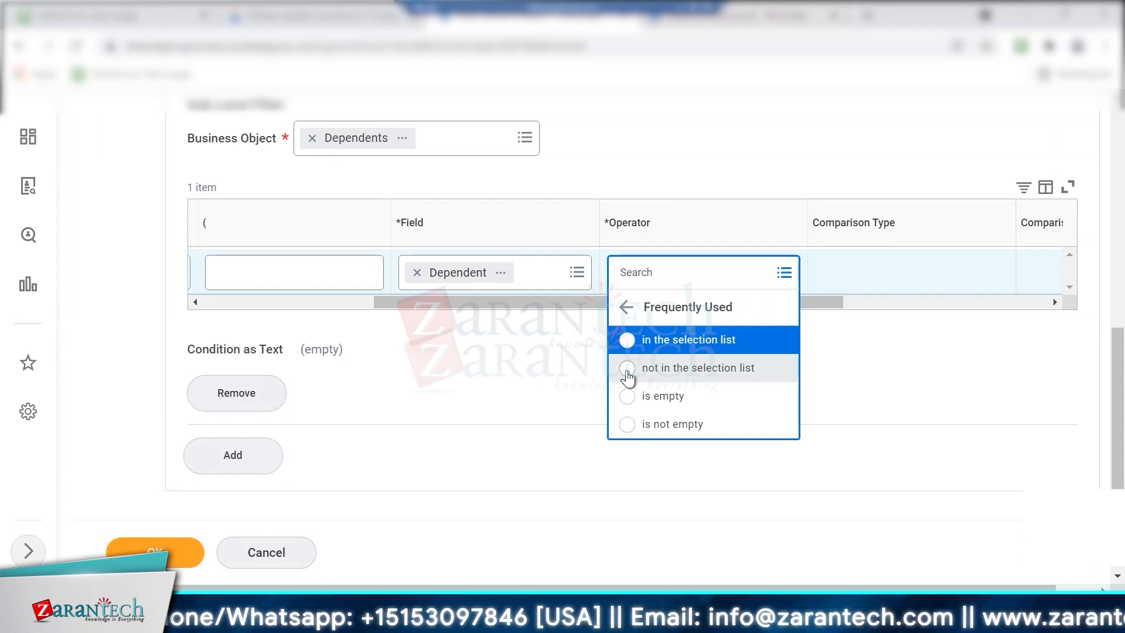
left_click(625, 427)
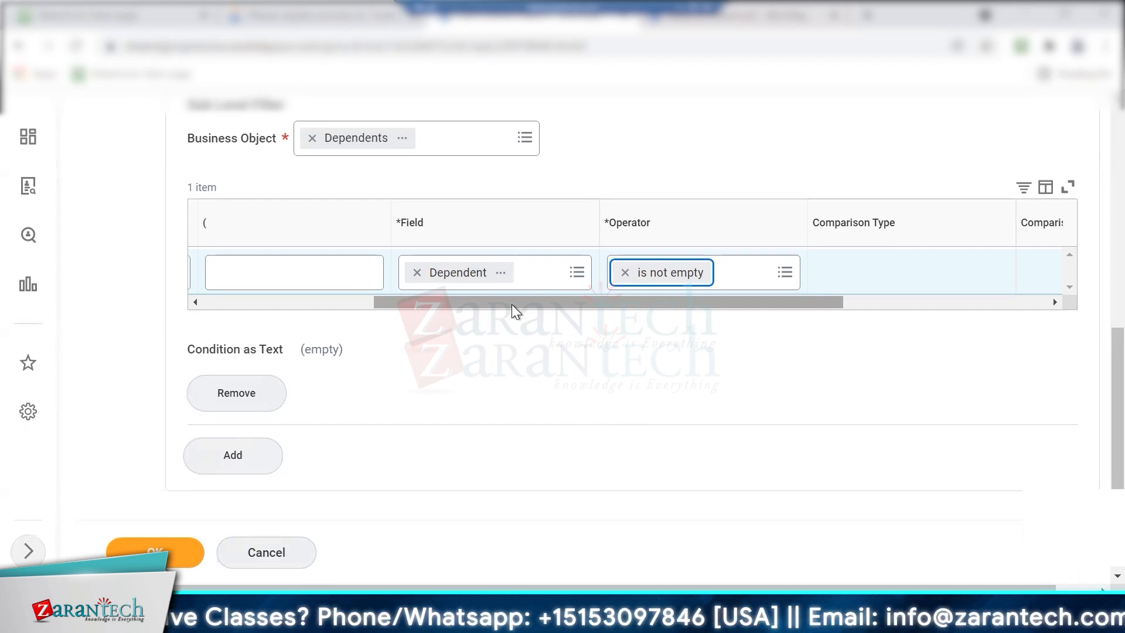
Add a second And condition below the Dependent condition and search for "hire date" as its field.
left_click_drag(453, 304, 244, 286)
left_click(207, 267)
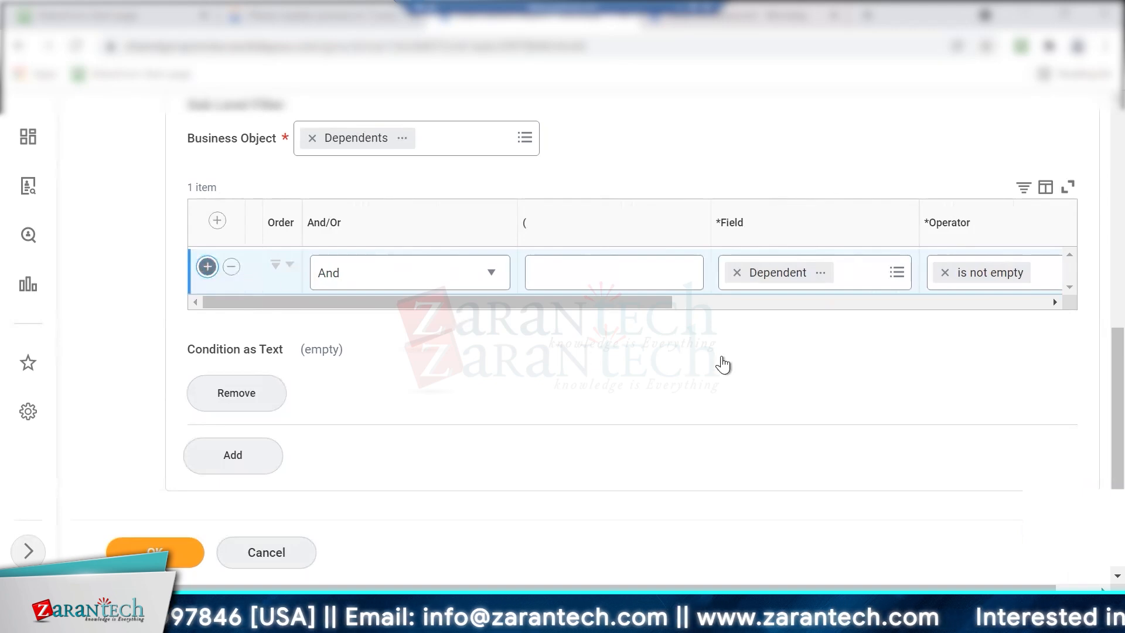
left_click(777, 319)
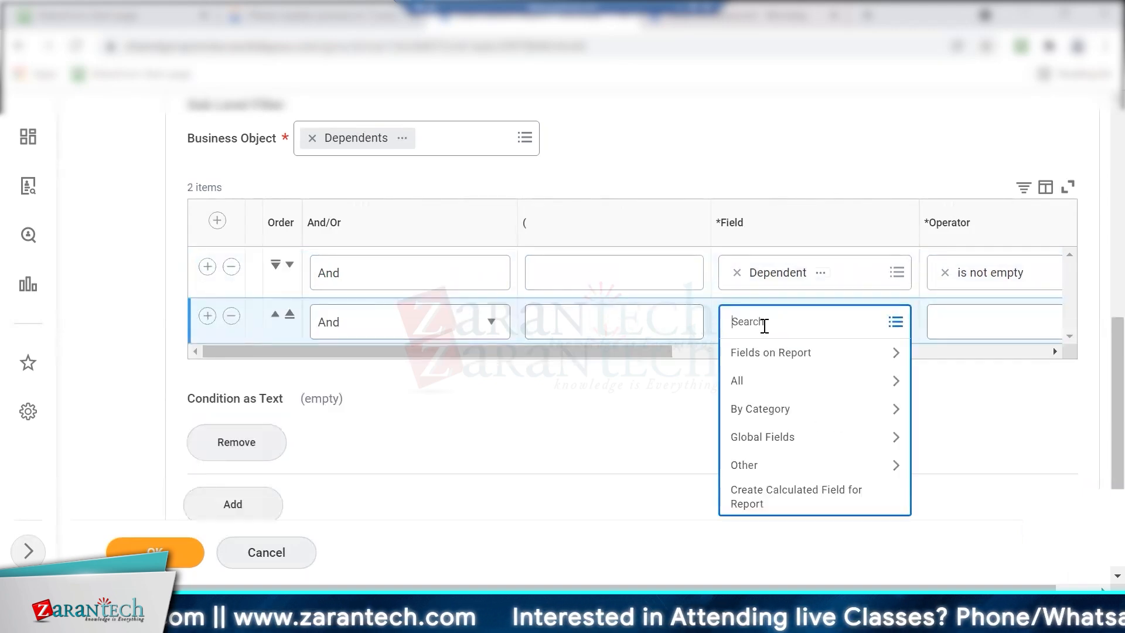
type("hire date")
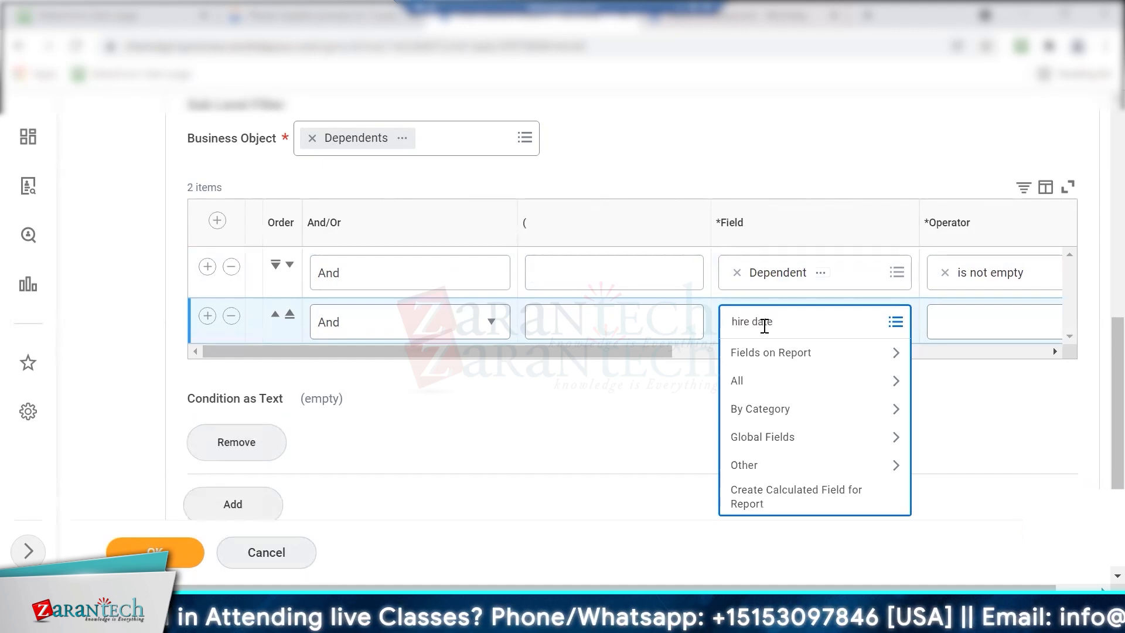
key("Return")
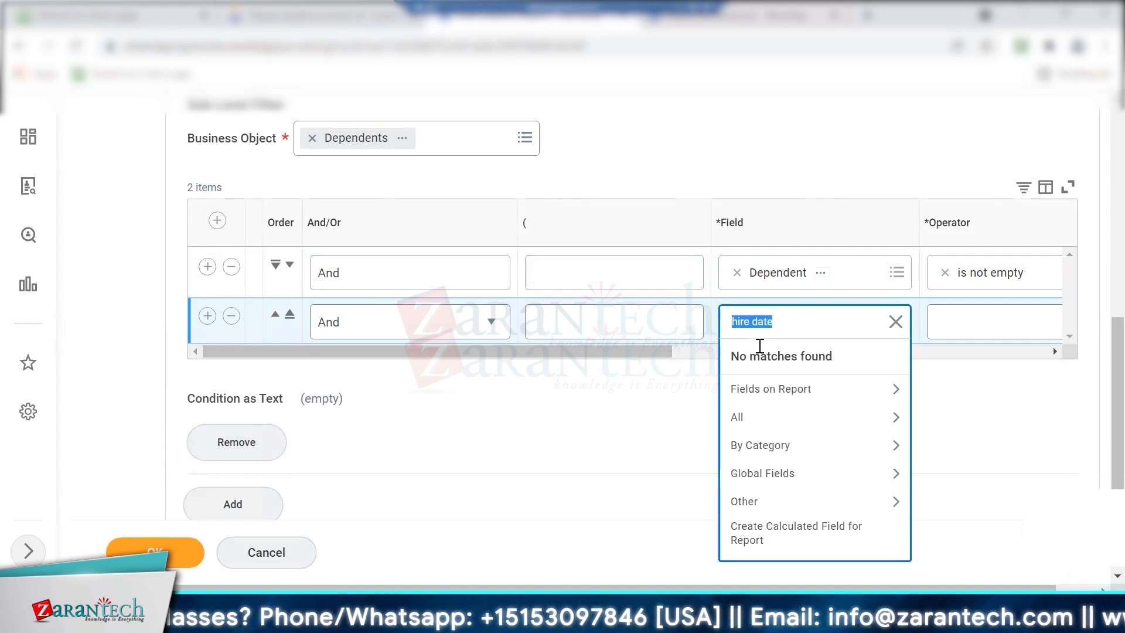
Retry the second condition's field search with "hire" and again with "hire date", discarding any field picked.
left_click(896, 322)
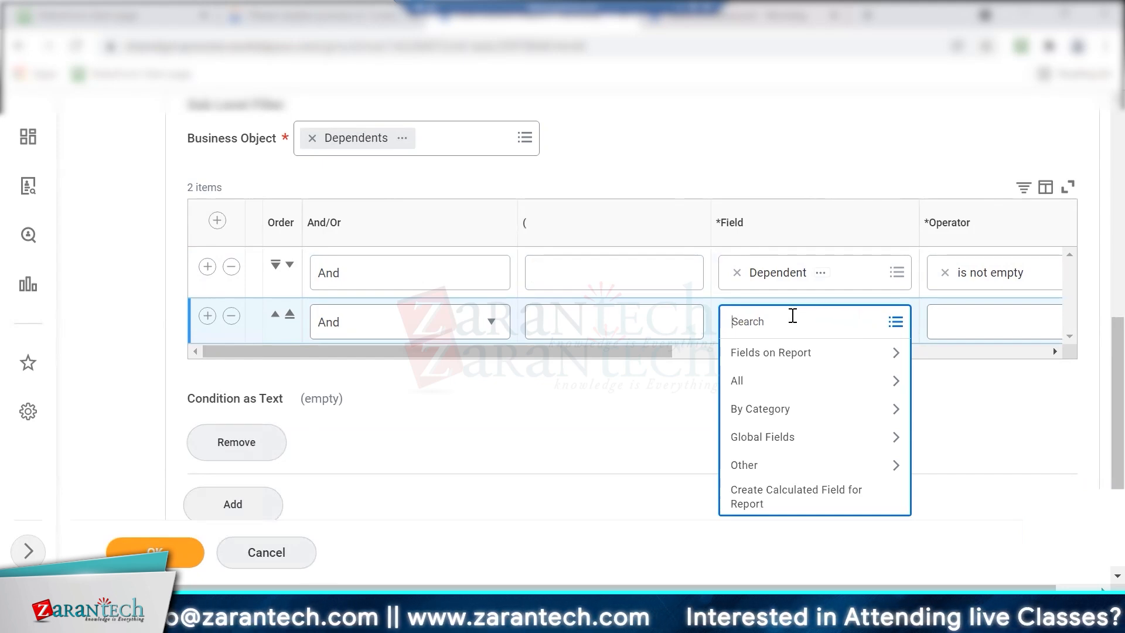
type("hire")
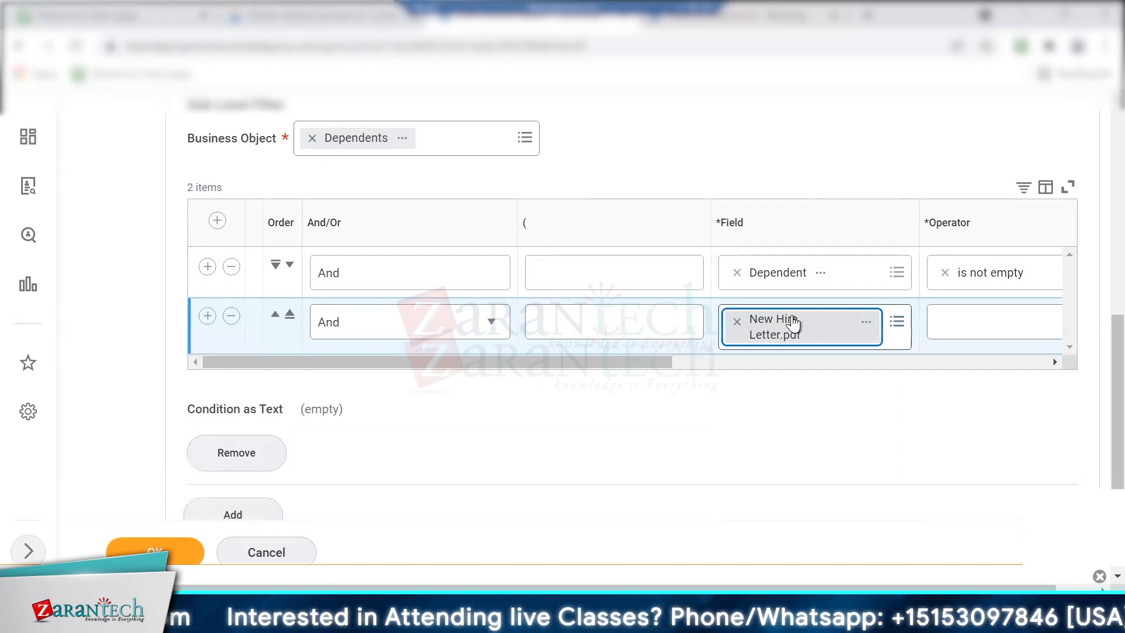
left_click(736, 321)
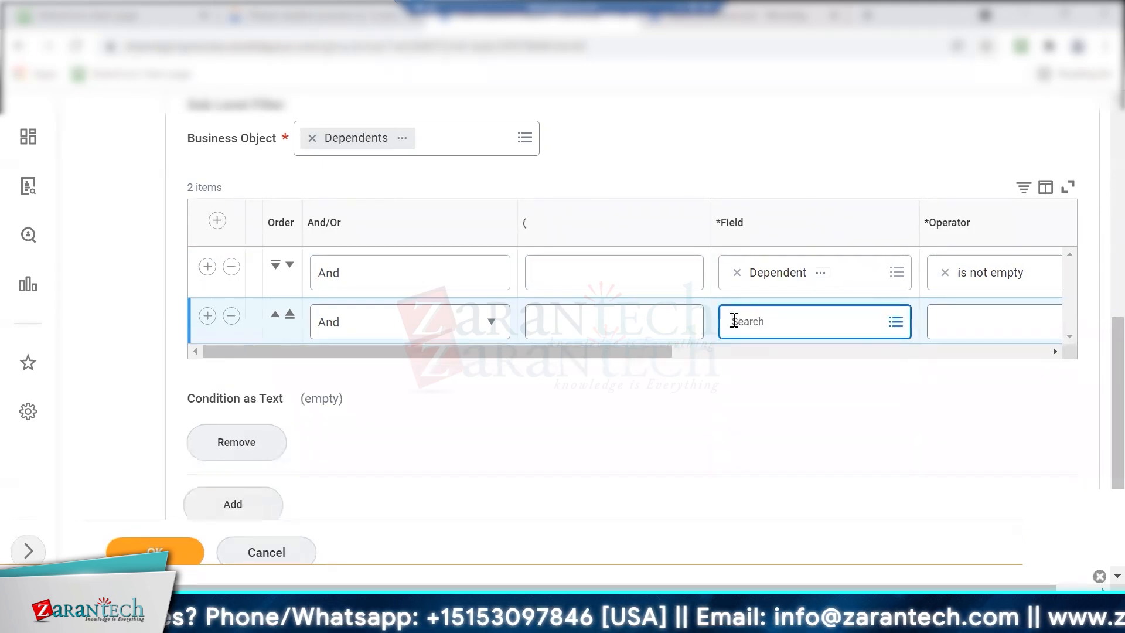
left_click(746, 321)
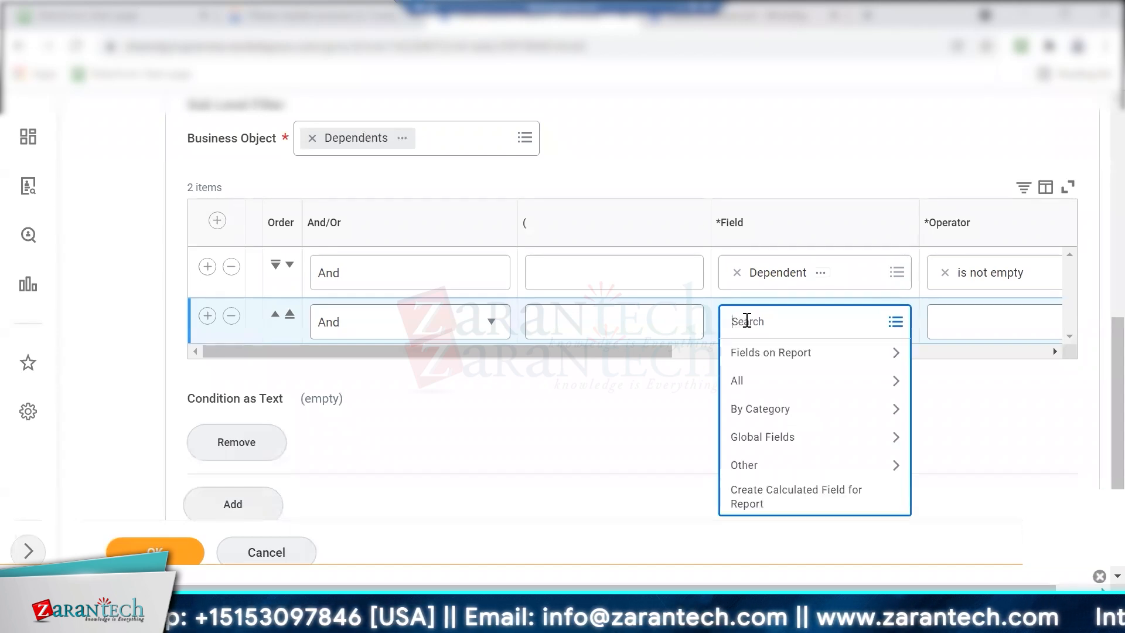
type("hire date")
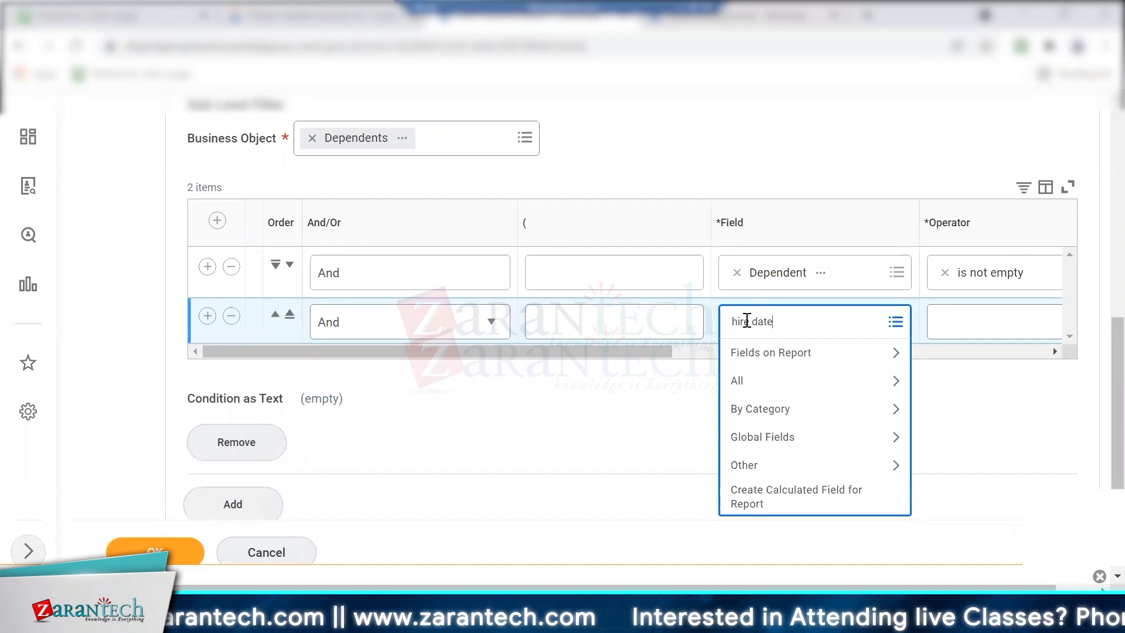
key("Return")
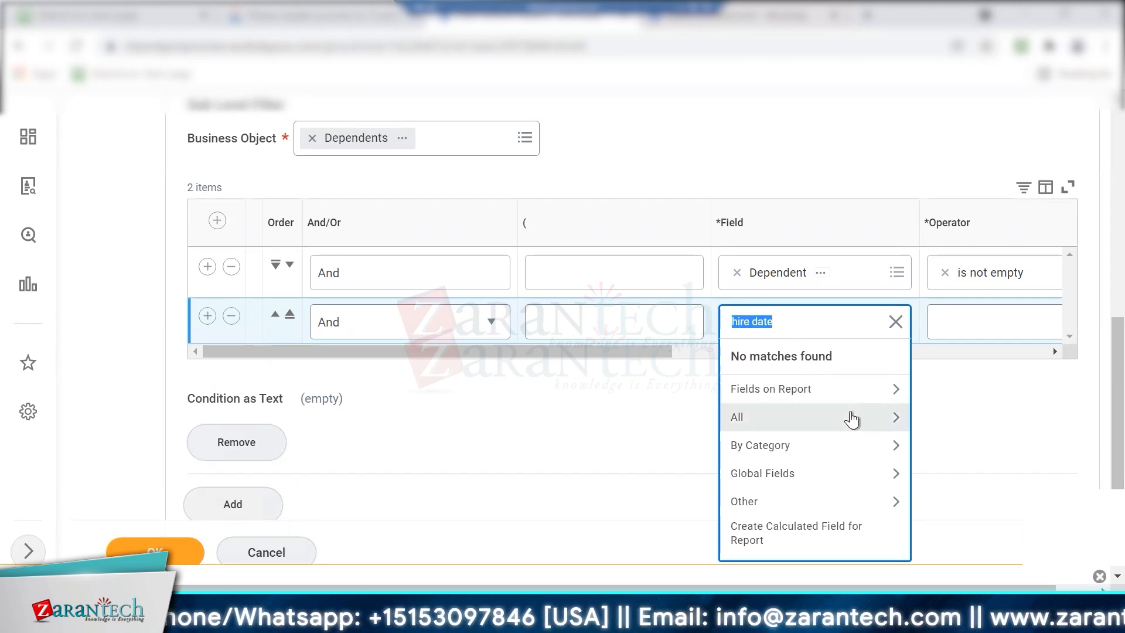
Replace the sub level filter's business object with Worker.
left_click(311, 138)
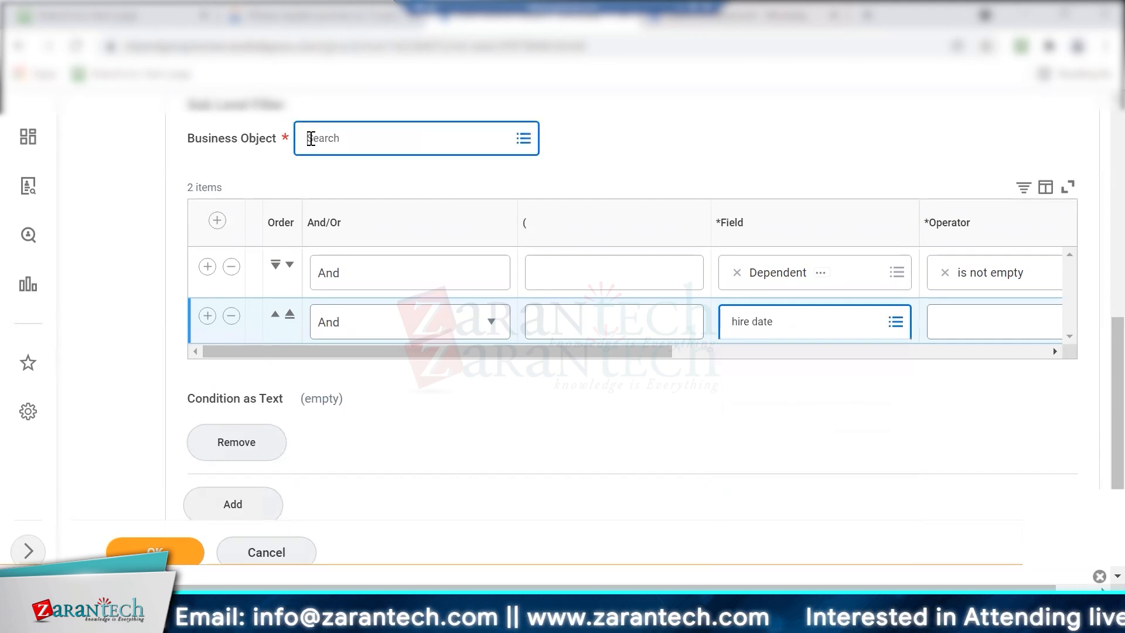
type("worker")
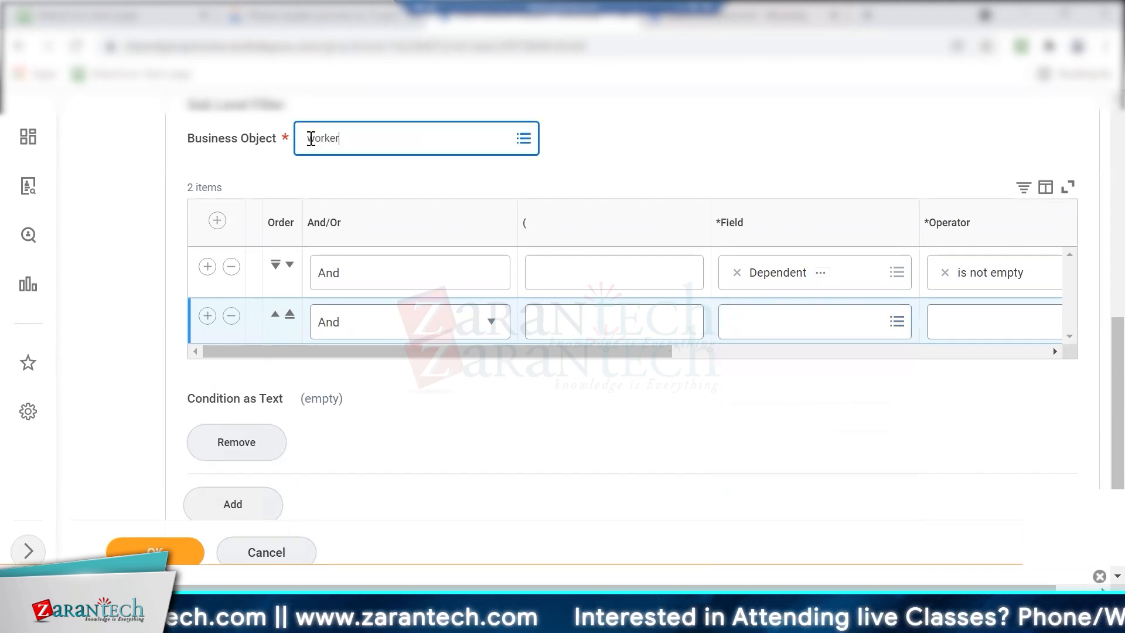
key("Return")
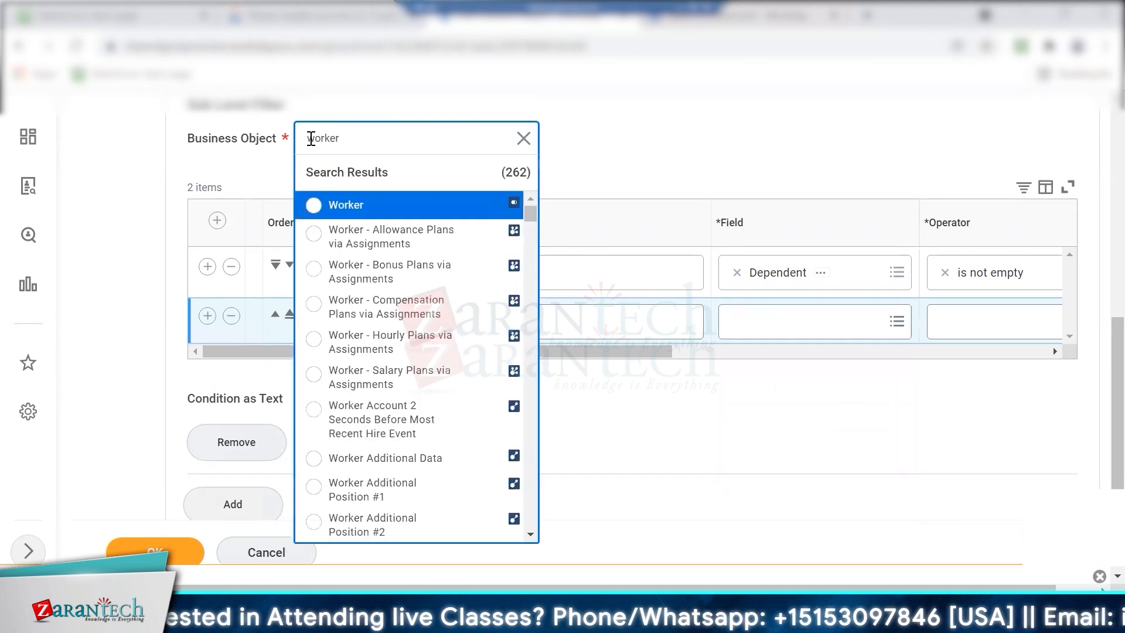
left_click(314, 206)
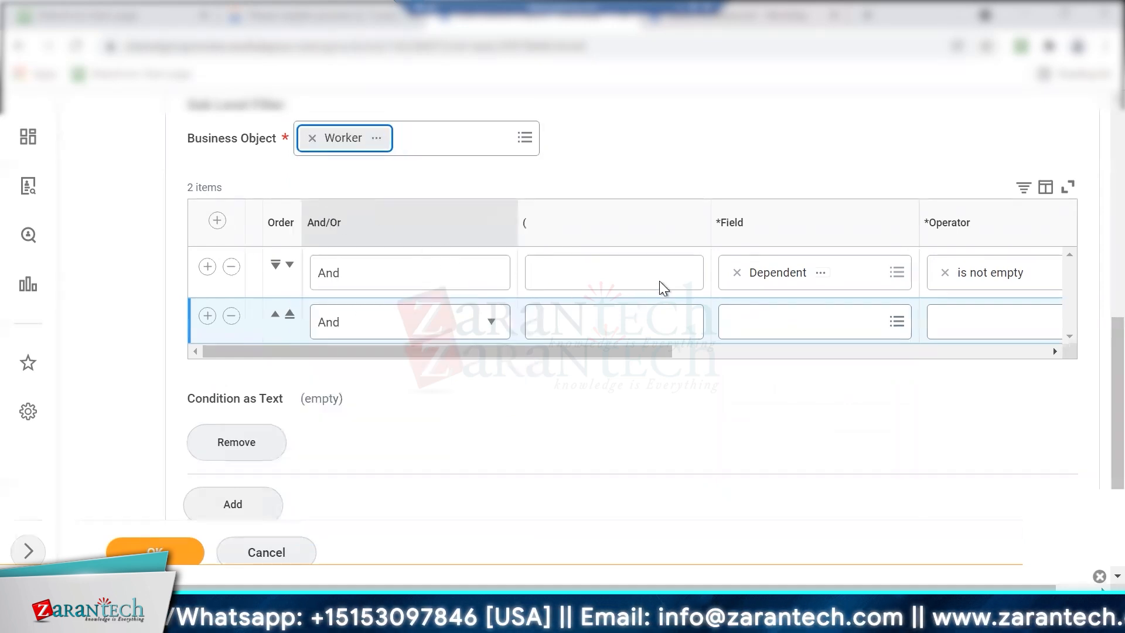
Replace the field of the first sub level filter condition with Dependents, searching for "dependent".
left_click(737, 274)
left_click(738, 272)
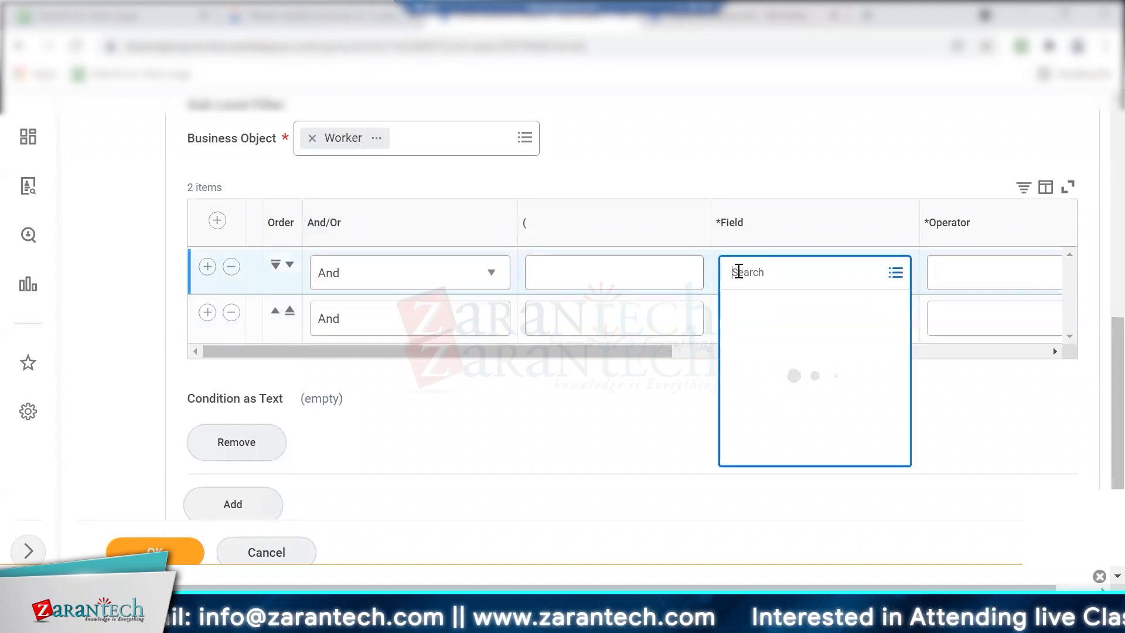
type("depen")
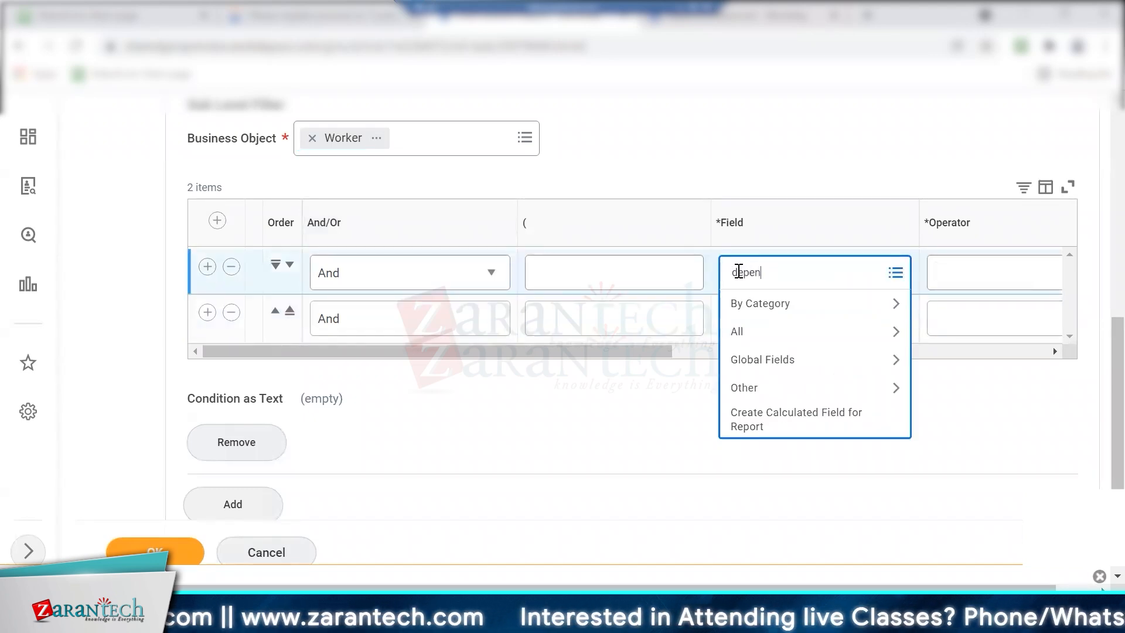
type("dent")
key("Return")
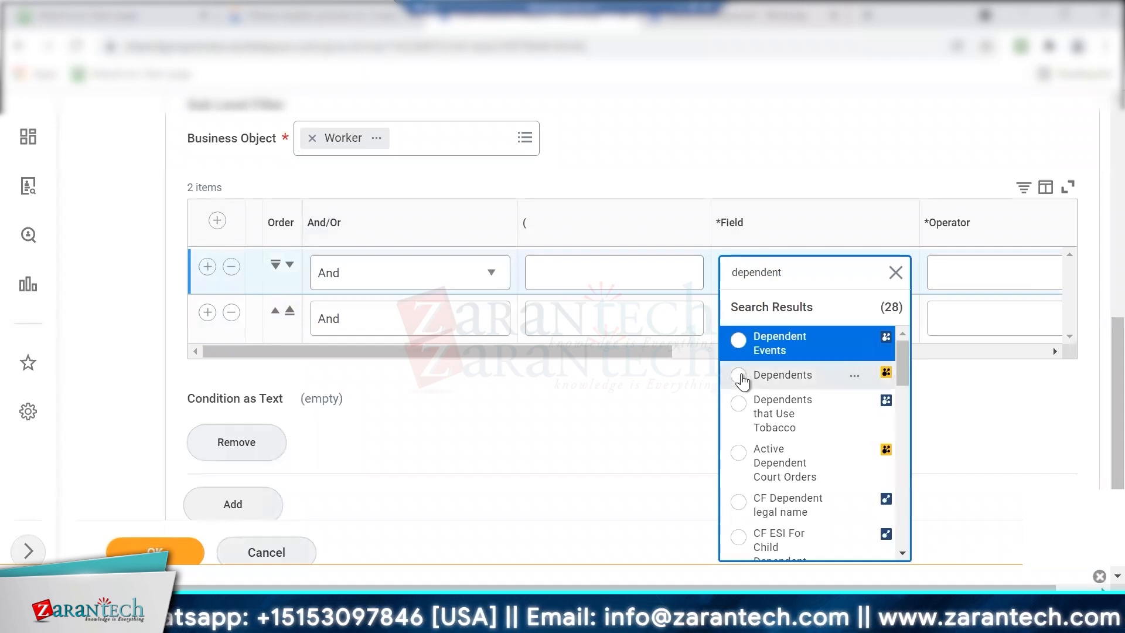
left_click(782, 375)
Set the second filter condition to the Hire Date field with the operator "greater than or equal to".
left_click(739, 318)
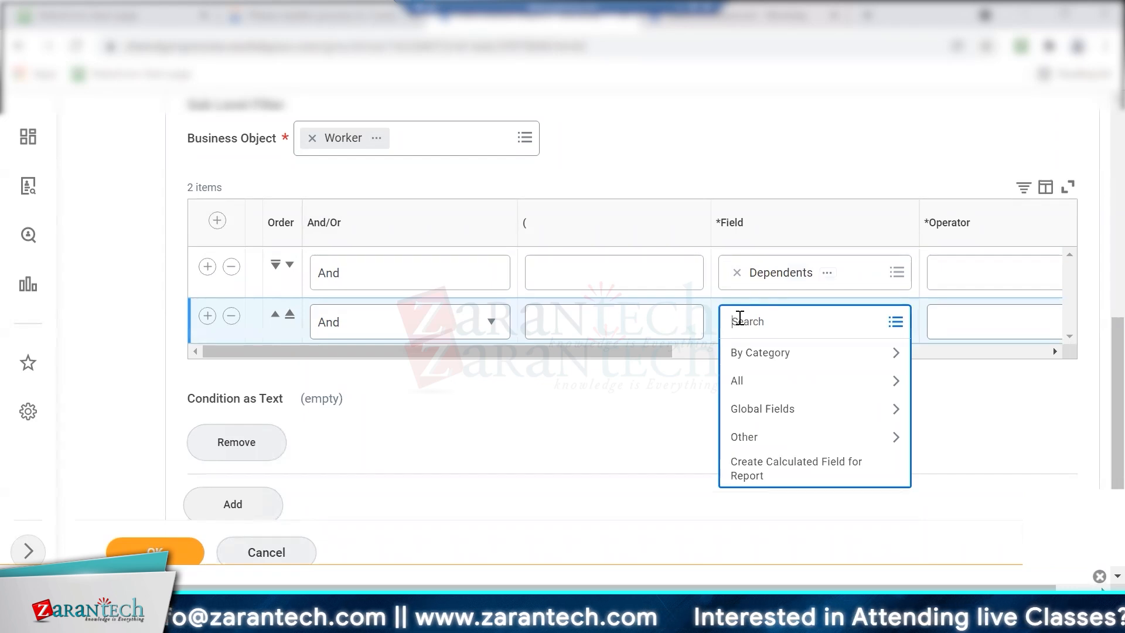
type("here date")
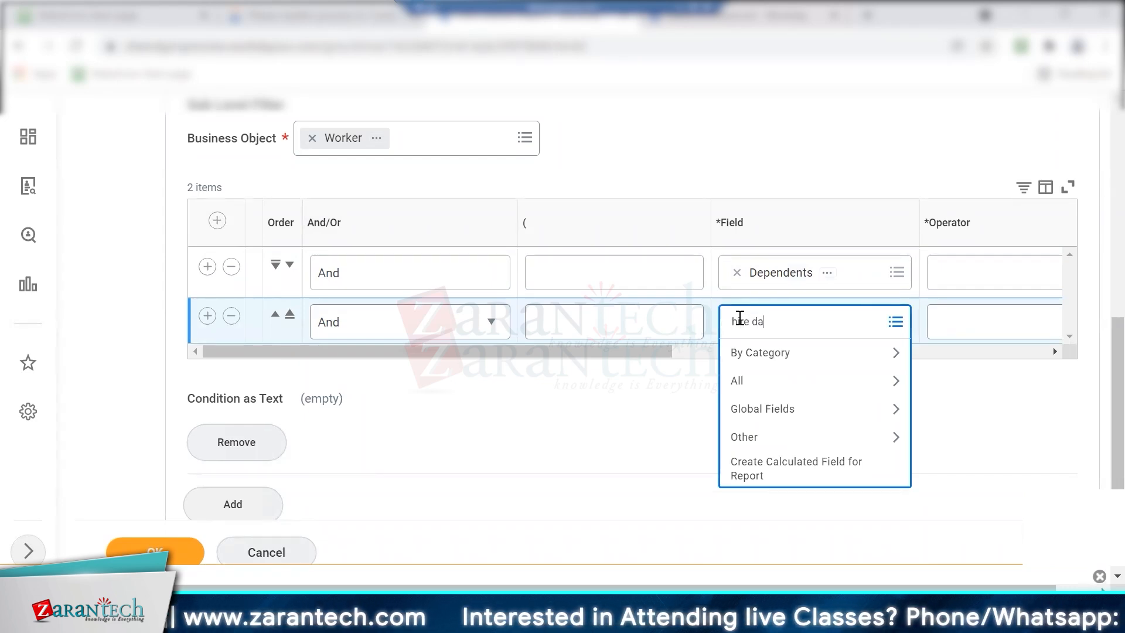
key("Return")
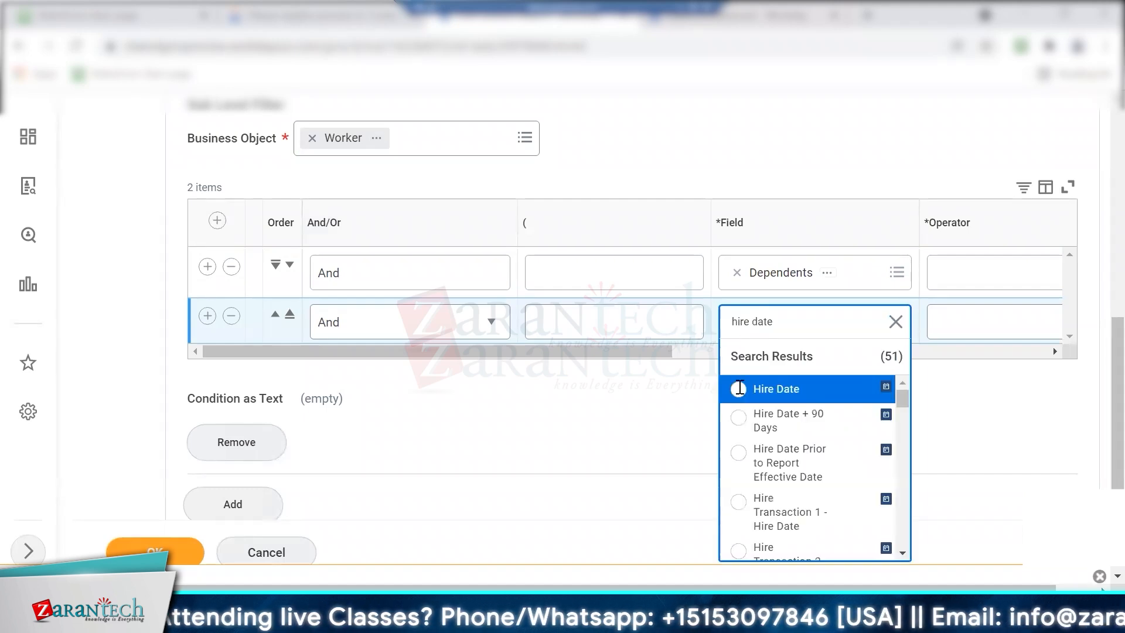
key("Return")
left_click_drag(638, 349, 876, 350)
left_click(663, 323)
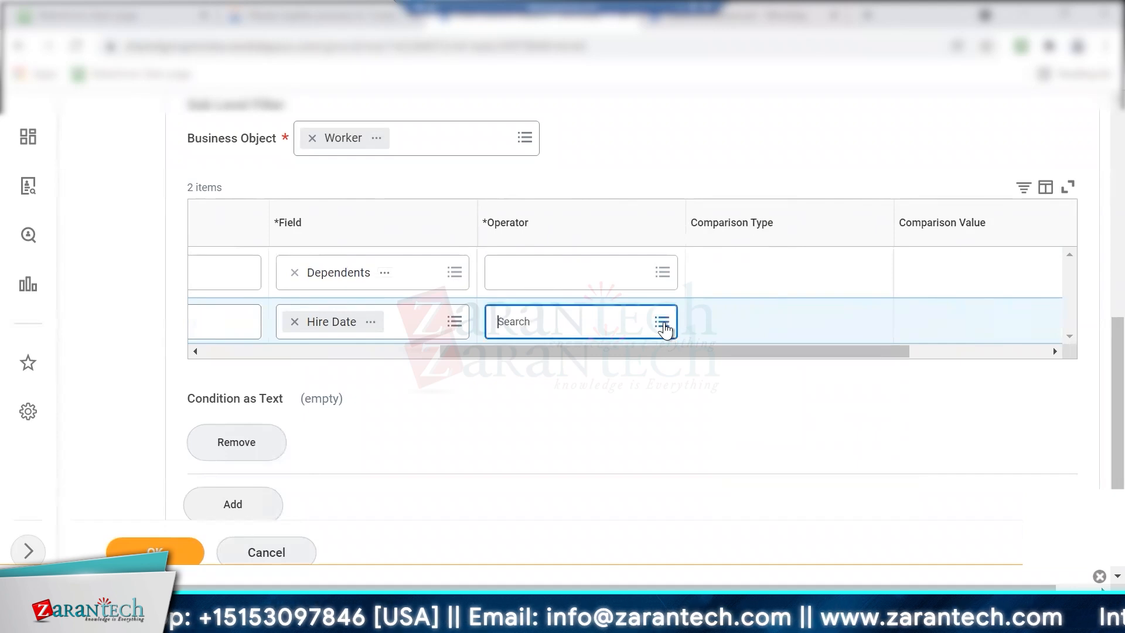
left_click(625, 382)
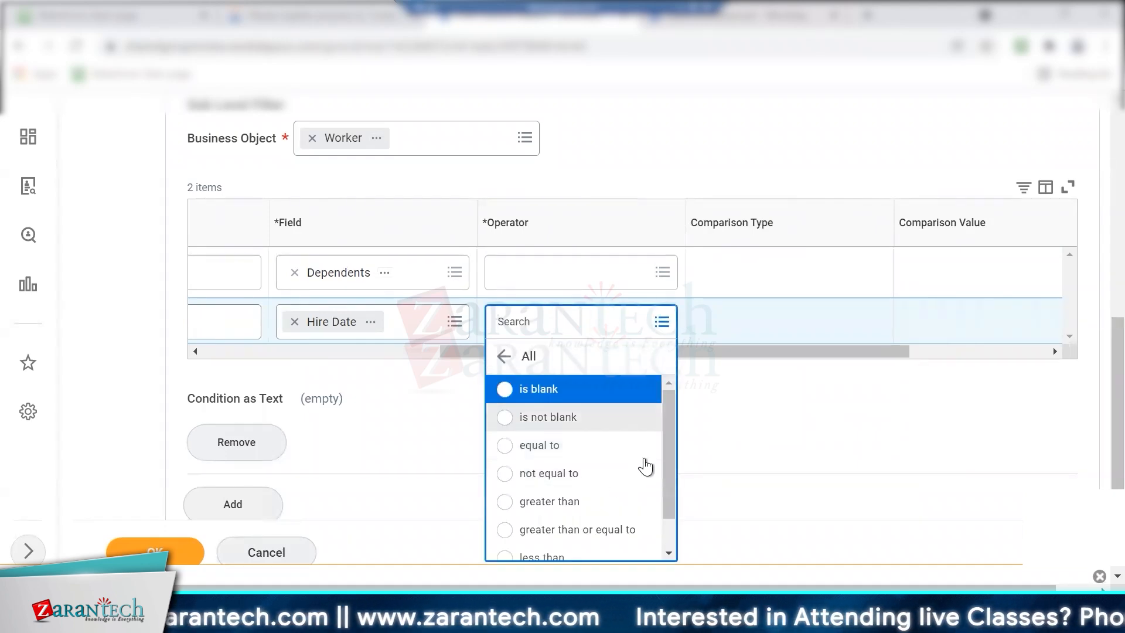
scroll(645, 511, "down", 1)
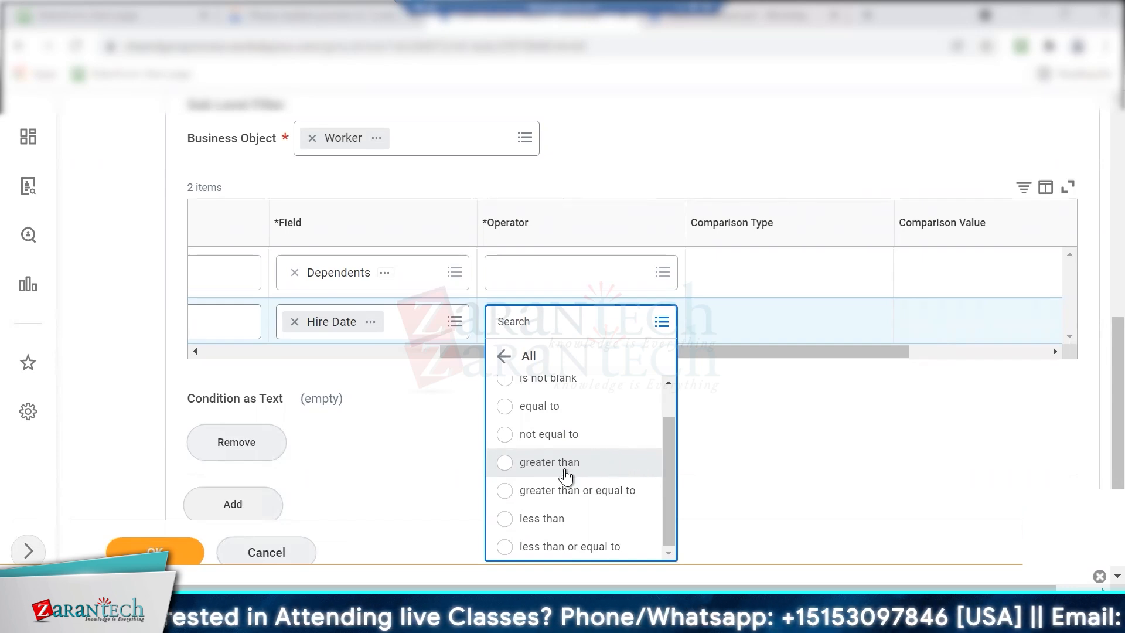
left_click(539, 492)
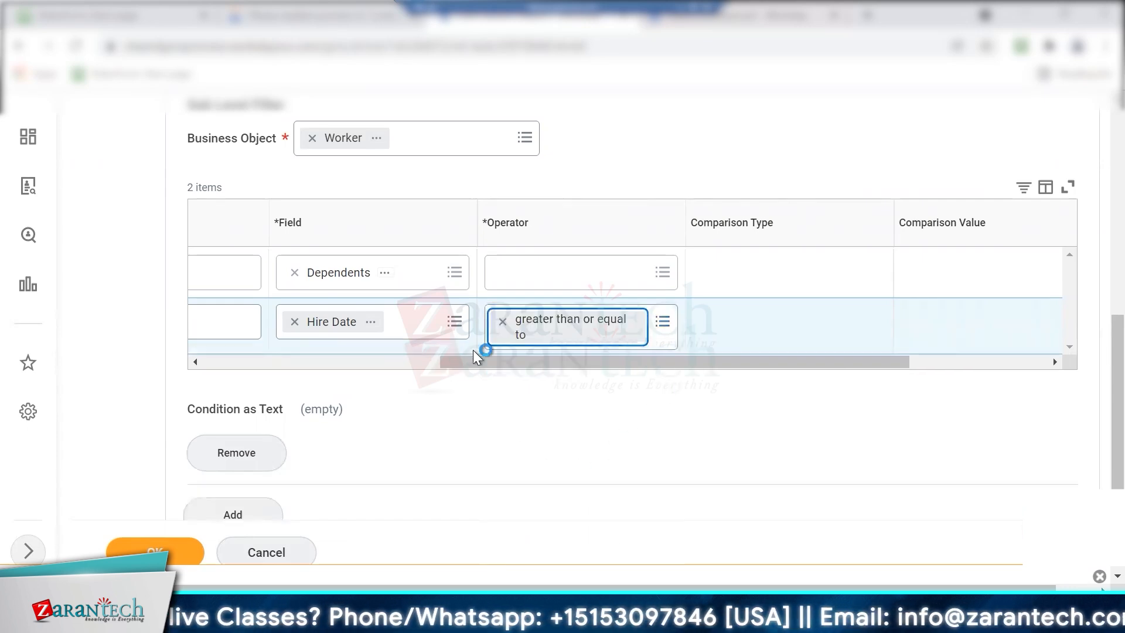
Make the second condition's comparison type "Prompt the user for the value" with Starting Prompt as its comparison value.
left_click_drag(489, 361, 758, 346)
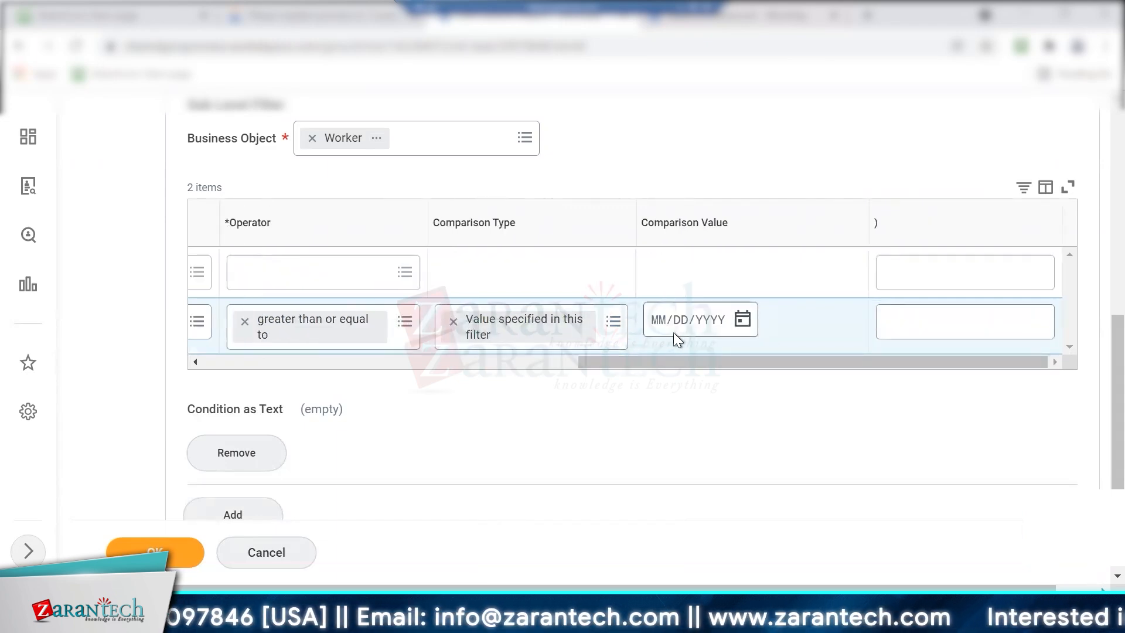
left_click(453, 321)
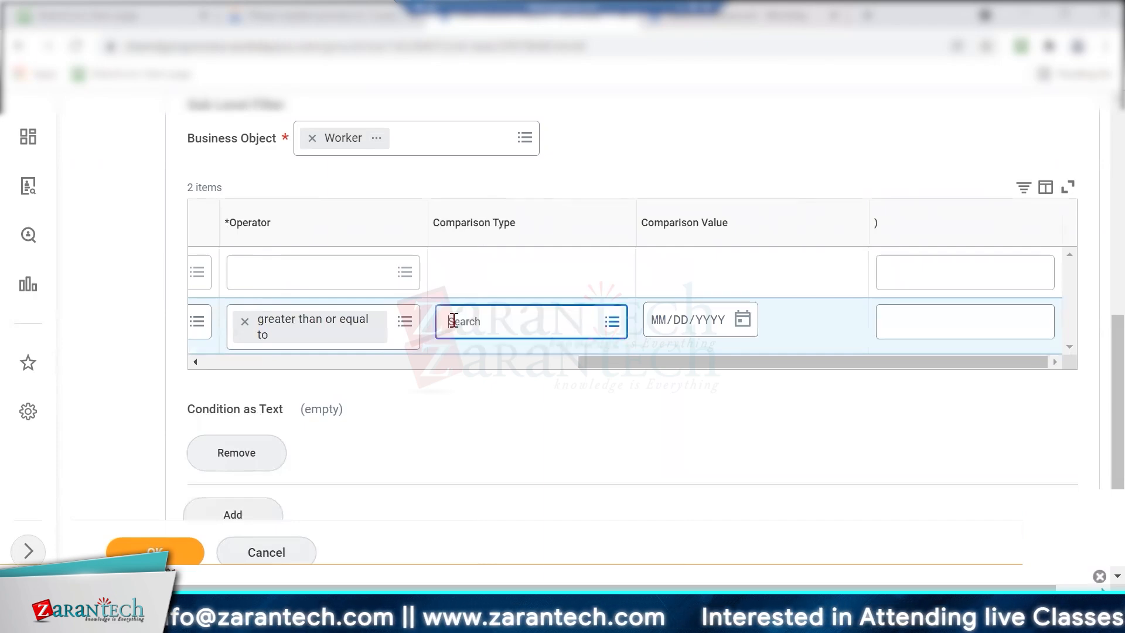
left_click(603, 322)
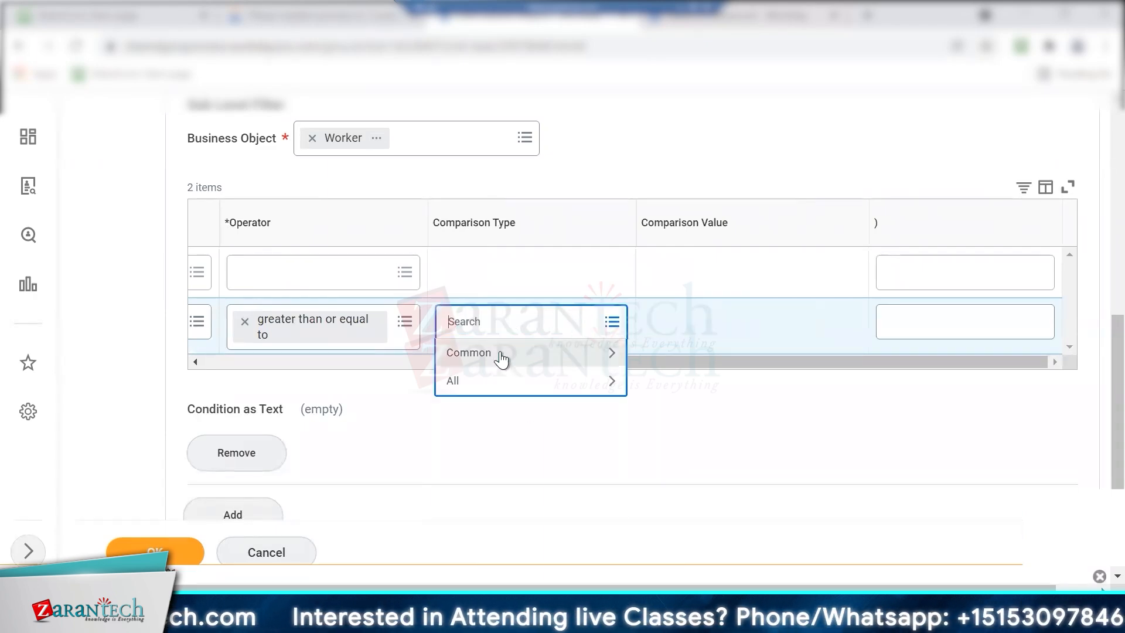
left_click(500, 352)
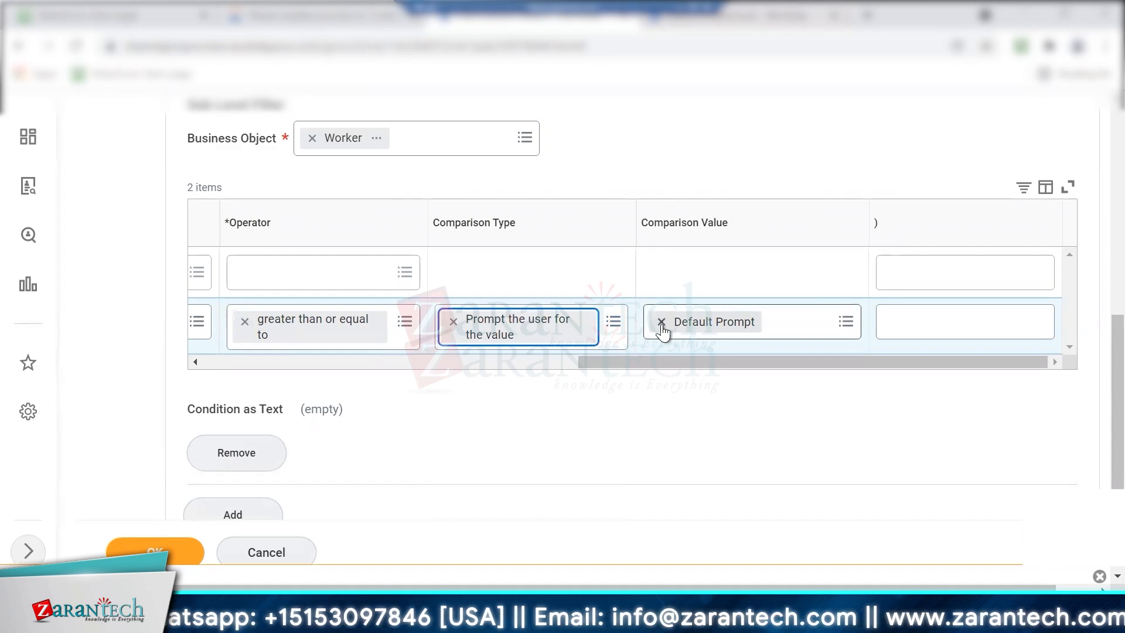
left_click(661, 322)
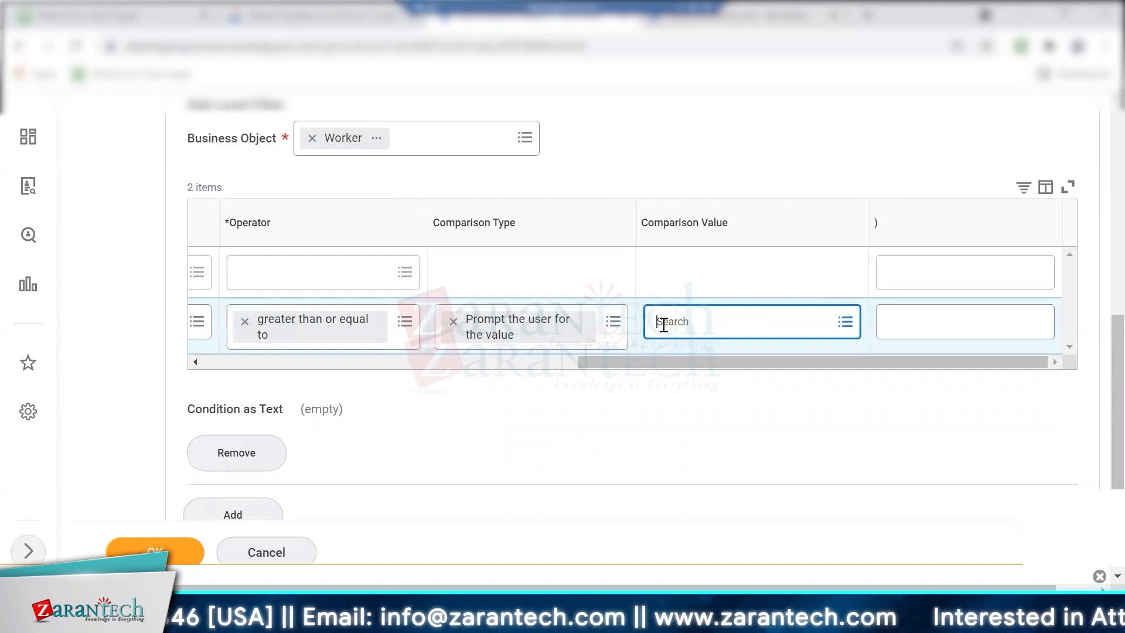
left_click(843, 323)
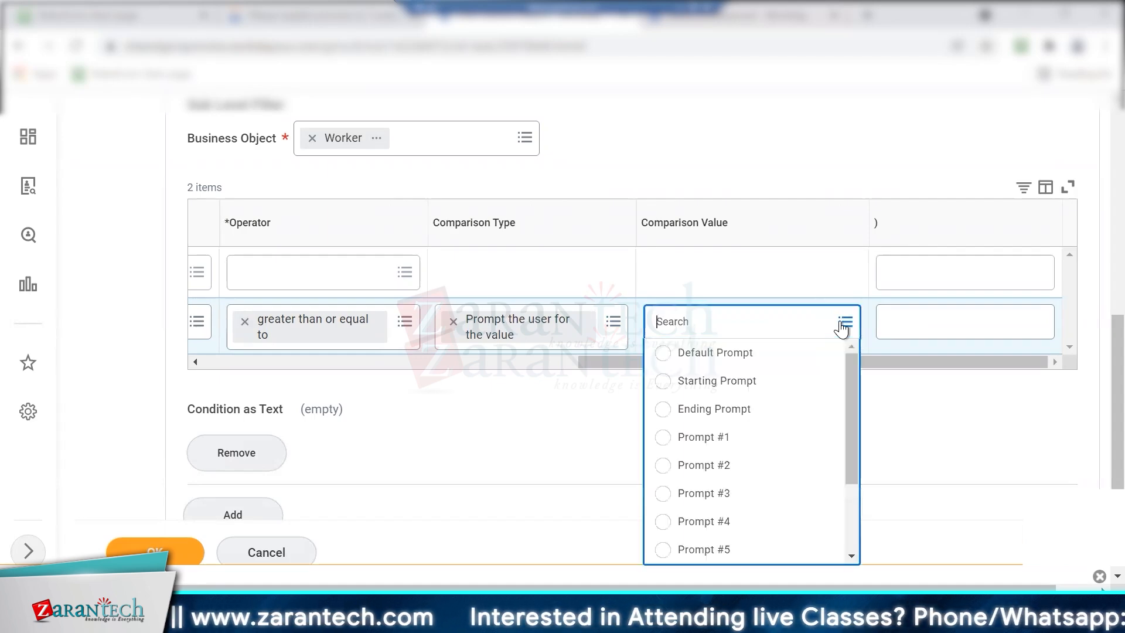
left_click(663, 381)
Add a third And condition below the Hire Date condition and set its field to Hire Date.
left_click_drag(642, 364, 173, 359)
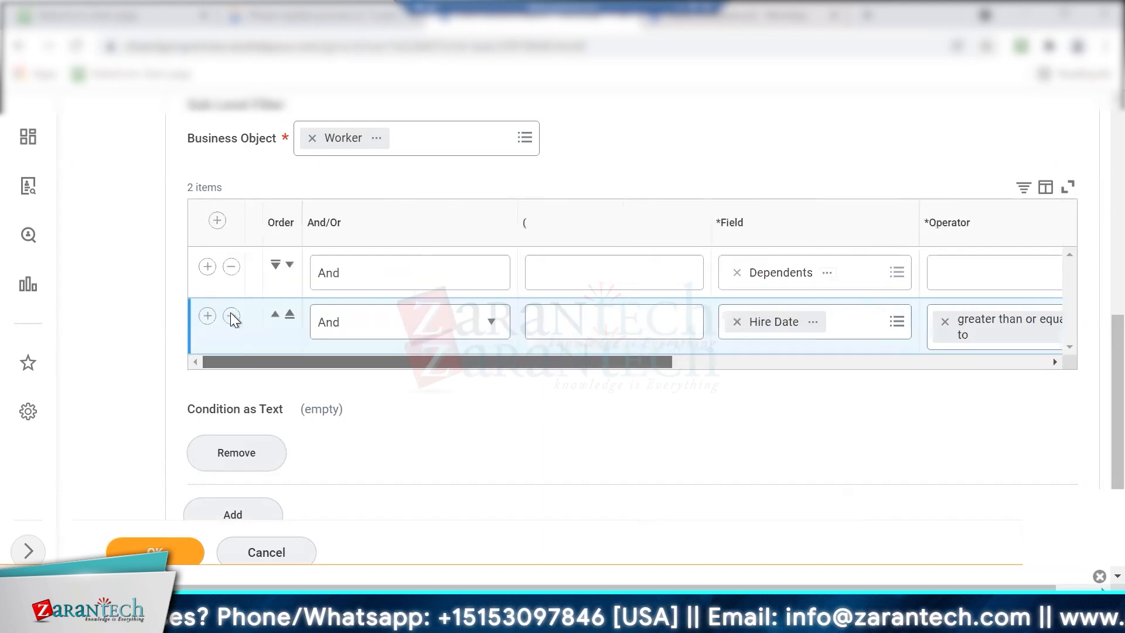
left_click(207, 317)
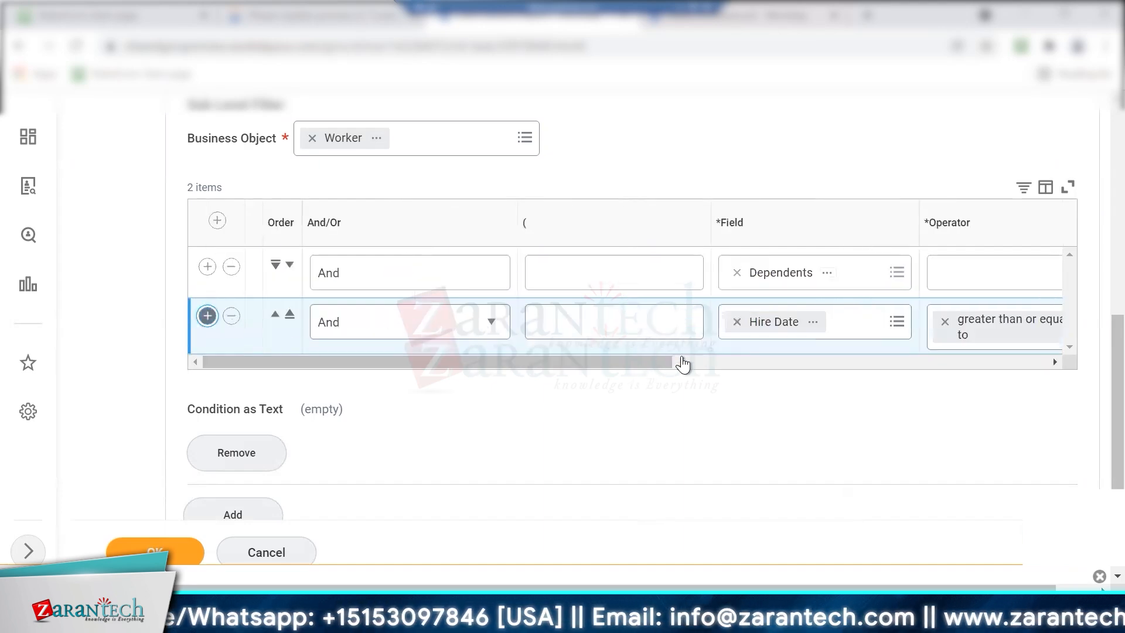
left_click(603, 365)
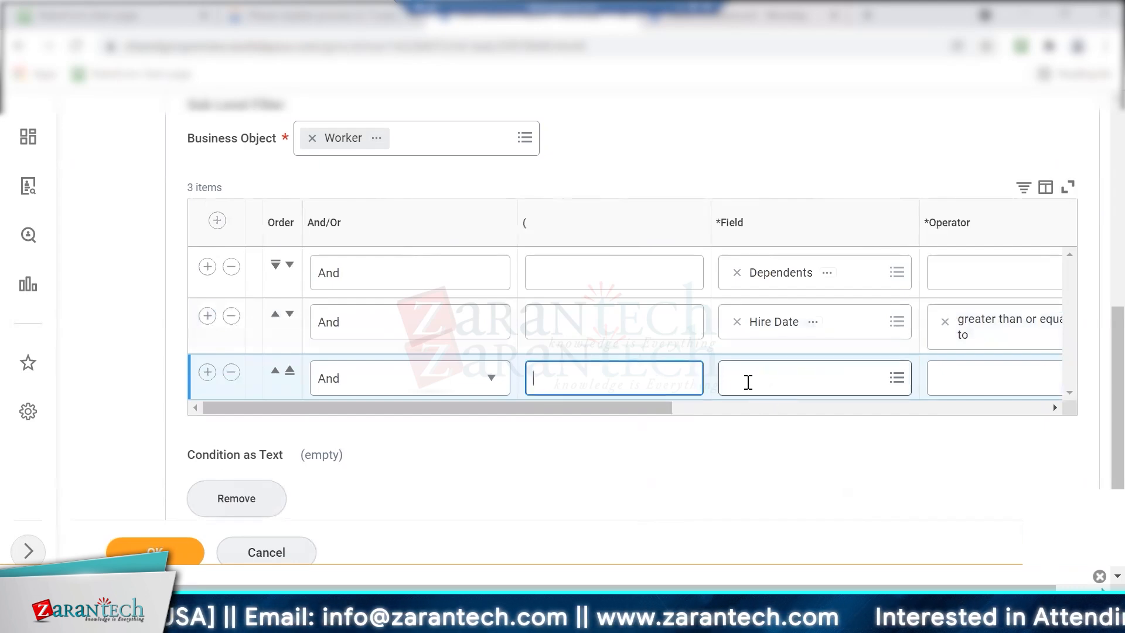
left_click(748, 382)
type("h")
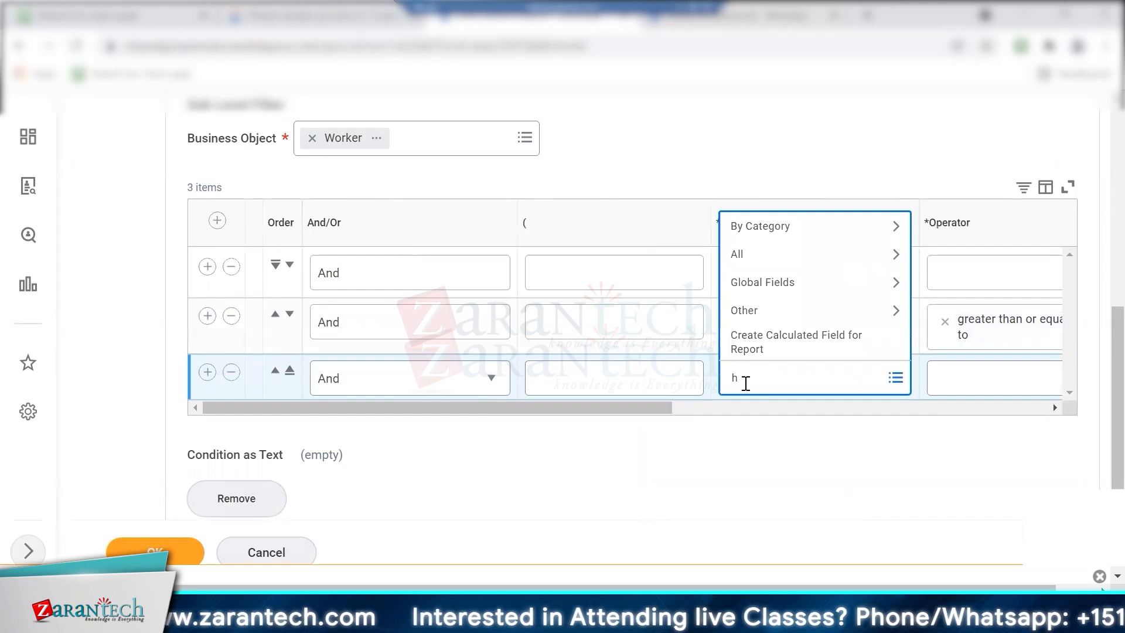
type("ure date")
key("Return")
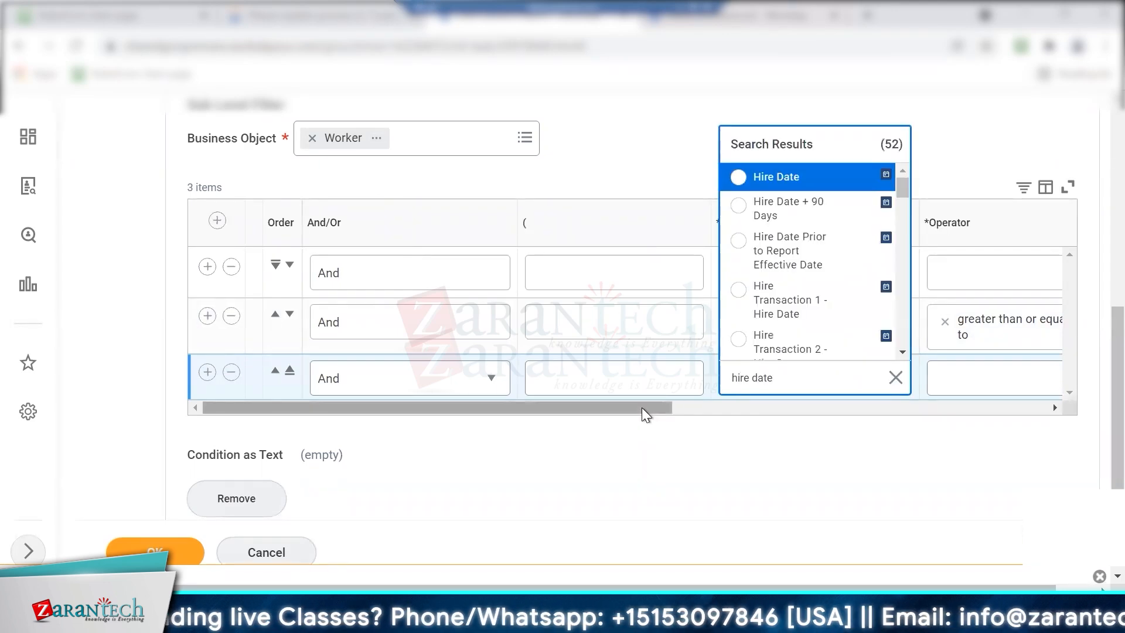
key("Return")
Set the operator of the third condition to "less than or equal to".
left_click_drag(620, 407, 911, 406)
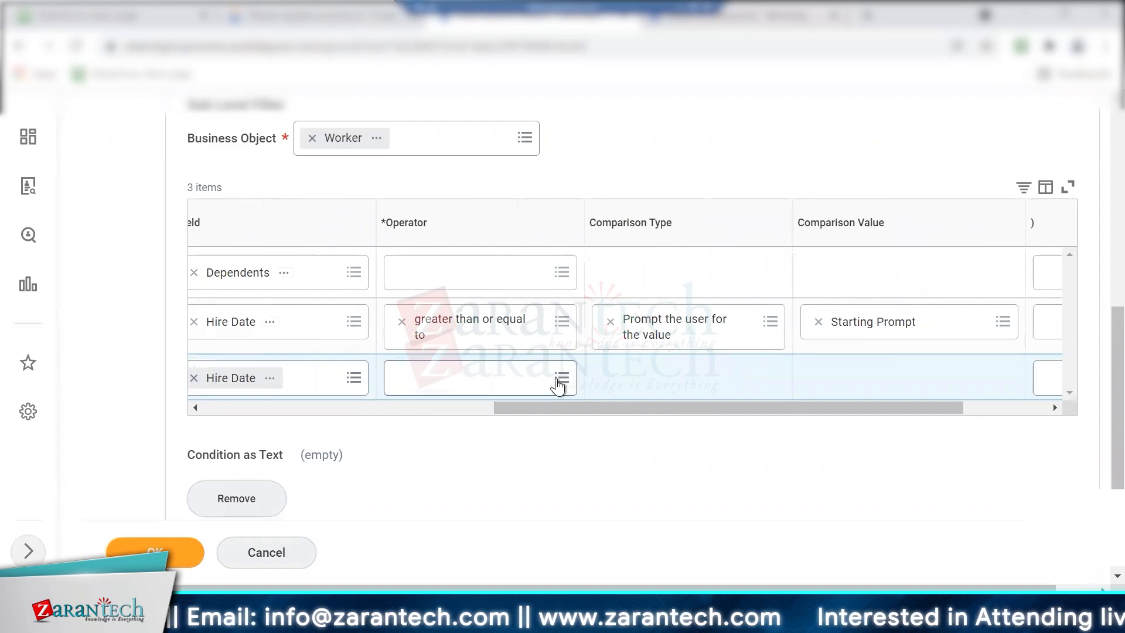
left_click(450, 370)
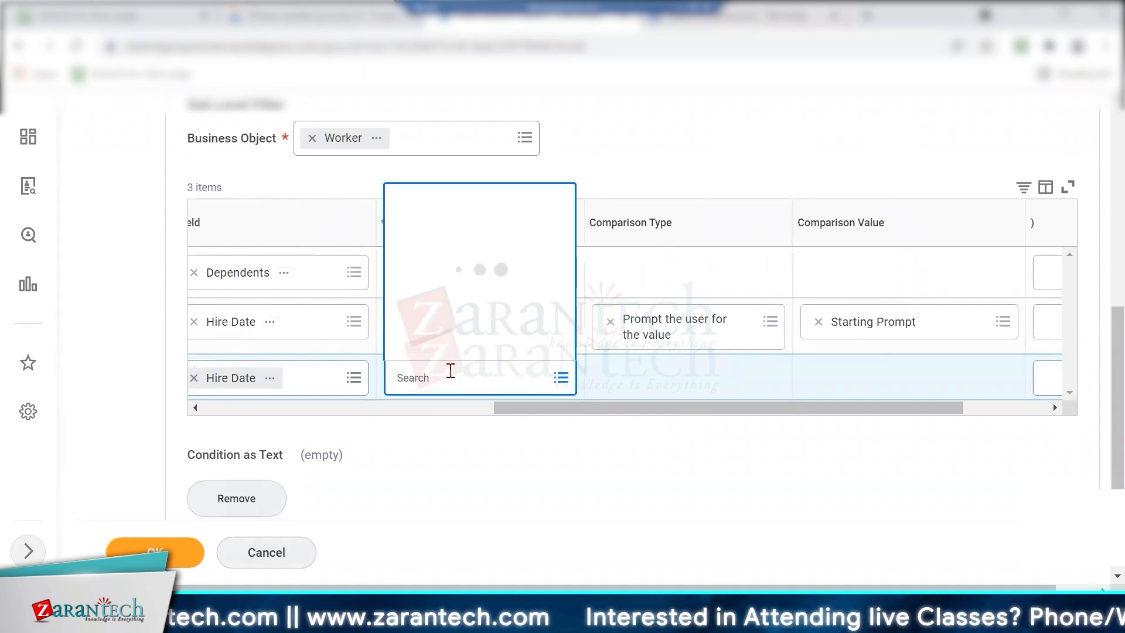
type("less than")
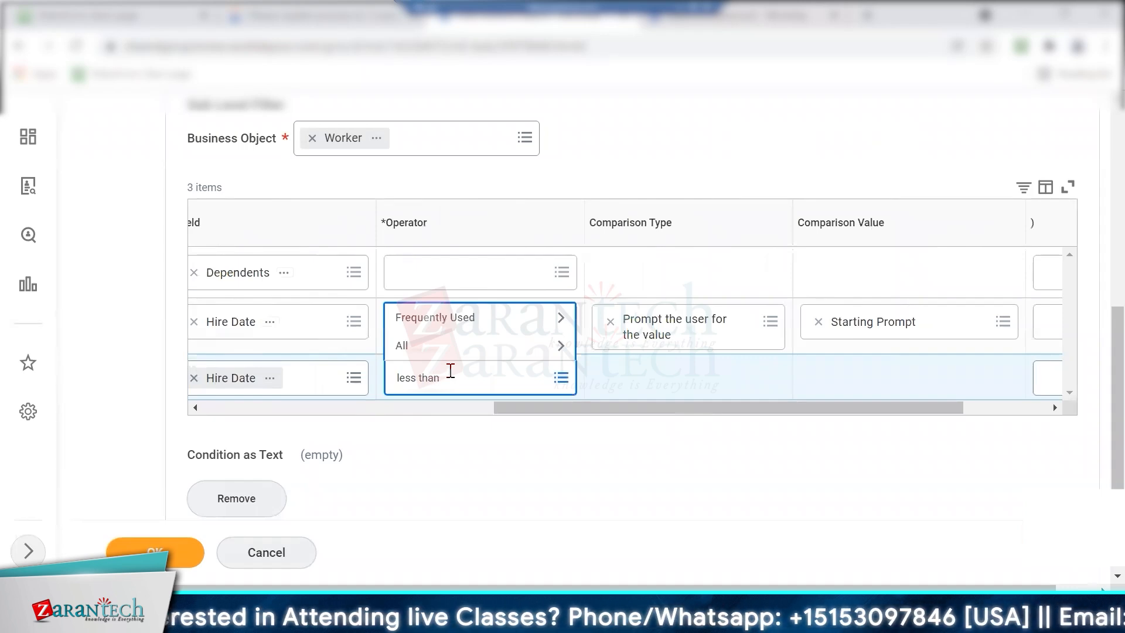
type(" or equal")
key("Return")
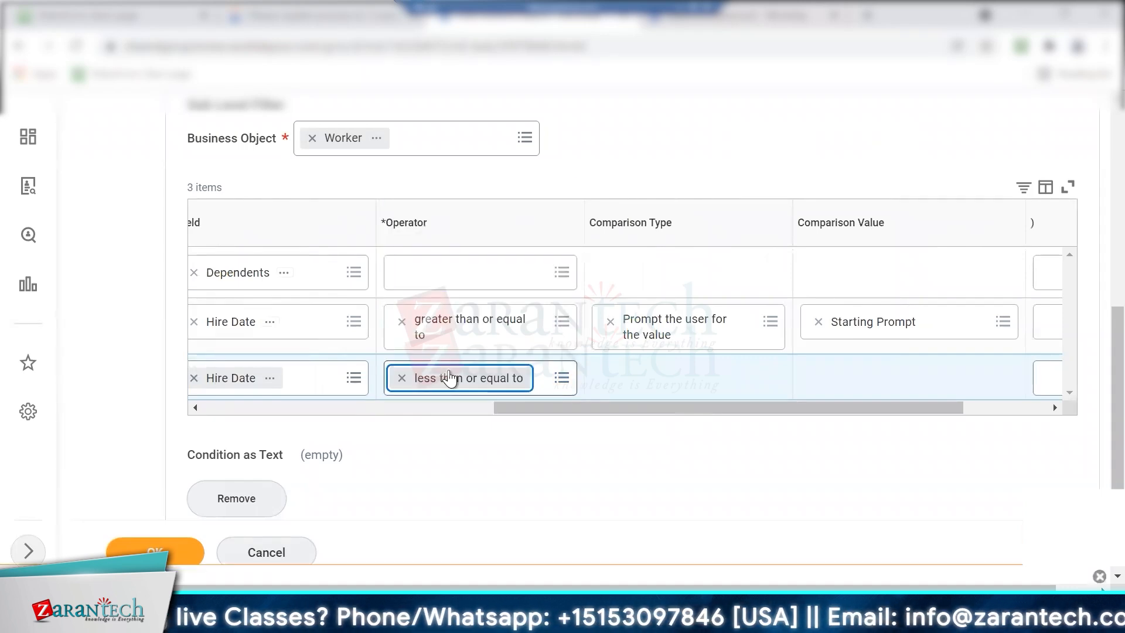
Make the third condition's comparison type "Prompt the user for the value" with Ending Prompt as its comparison value.
left_click(609, 377)
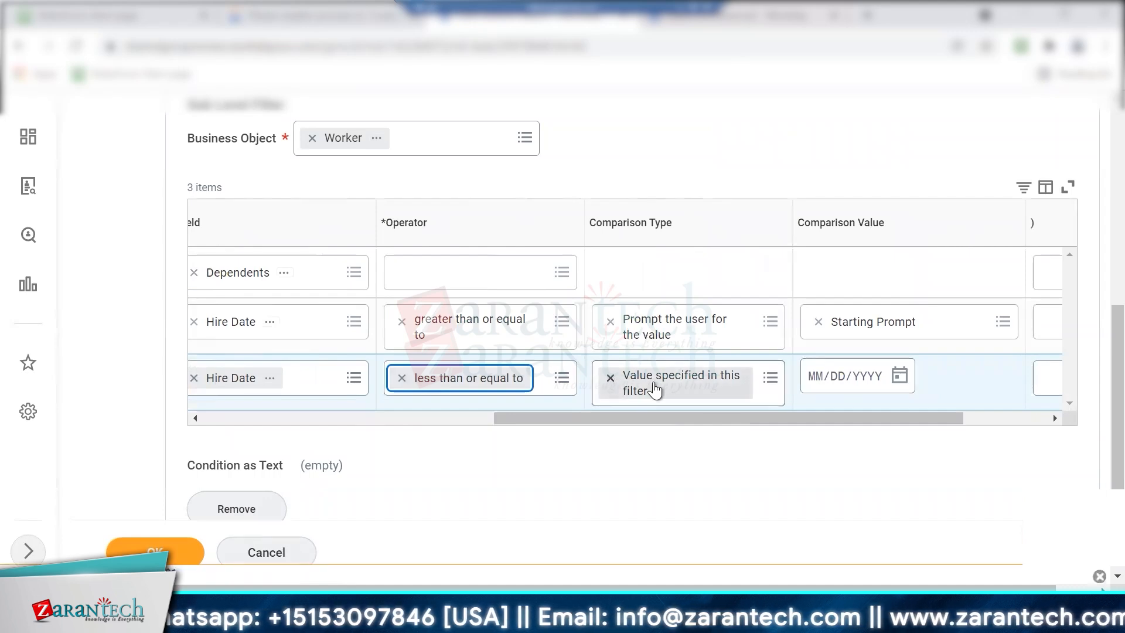
left_click(769, 379)
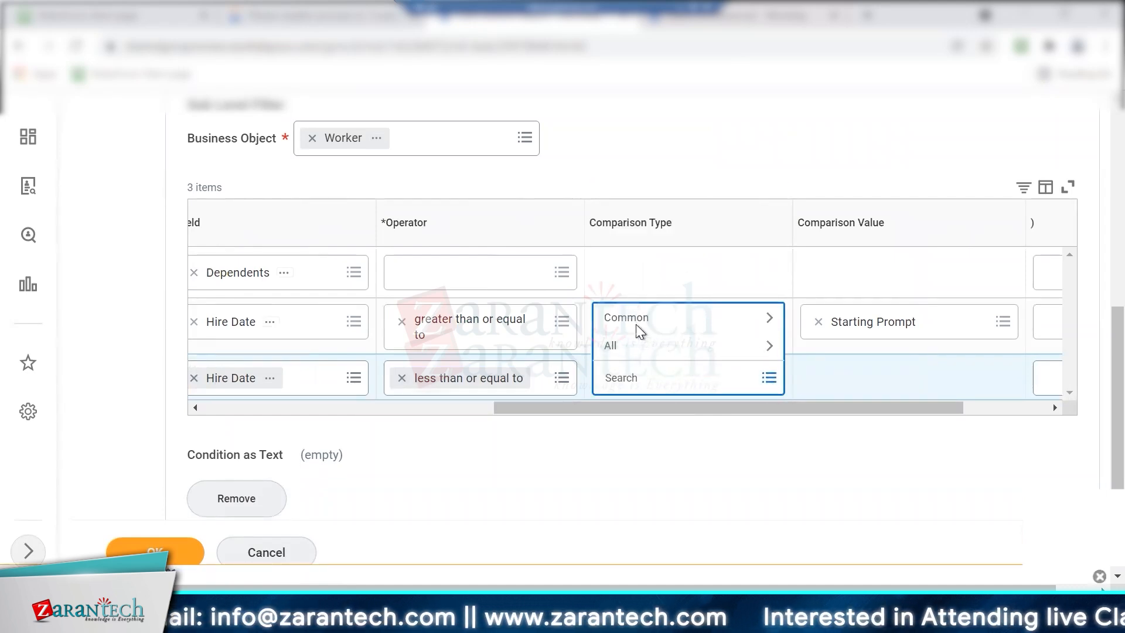
left_click(635, 324)
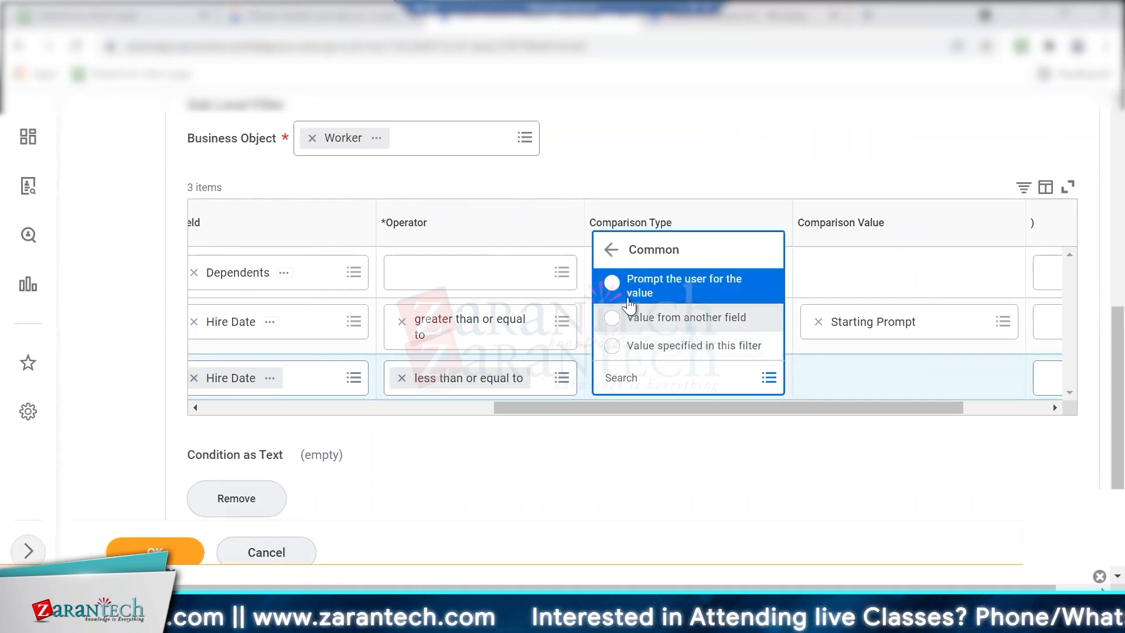
left_click(630, 287)
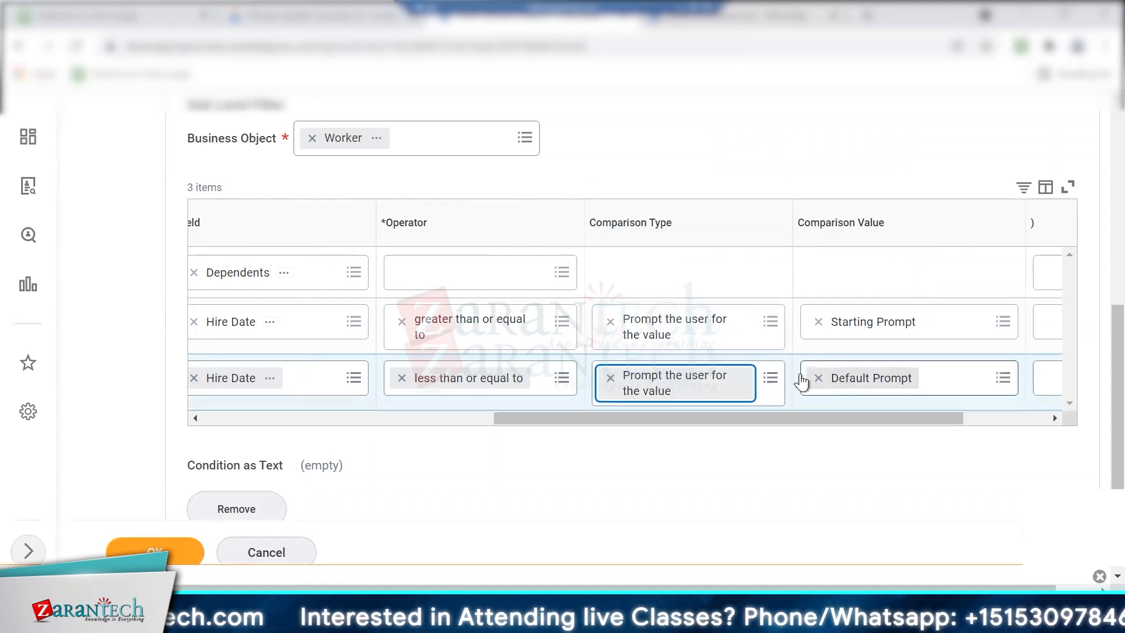
left_click(818, 377)
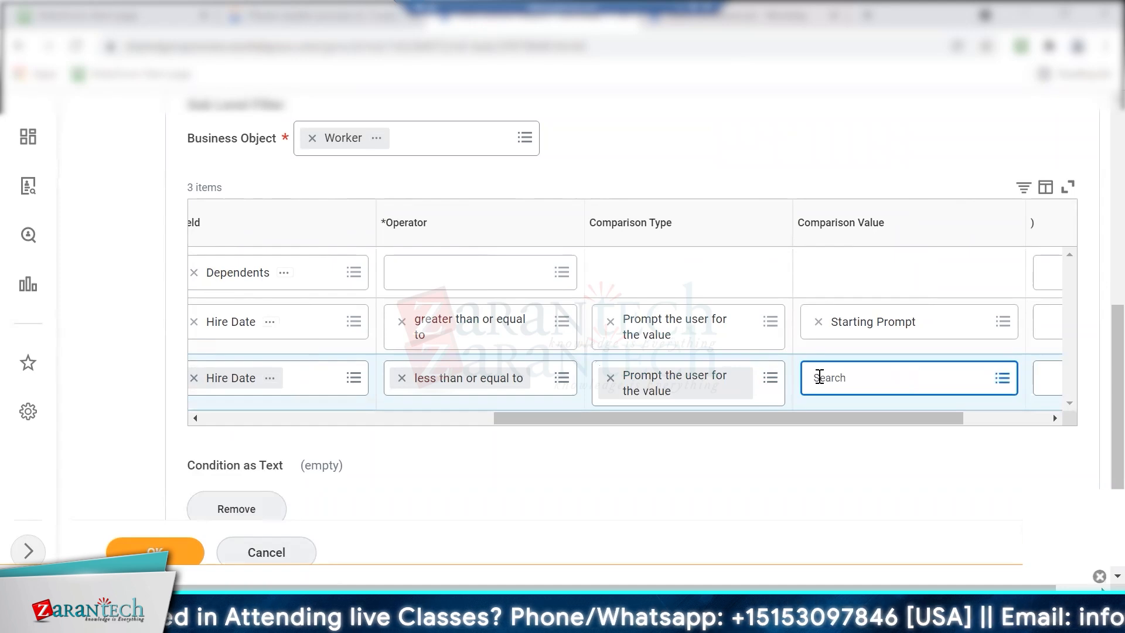
left_click(819, 377)
type("end")
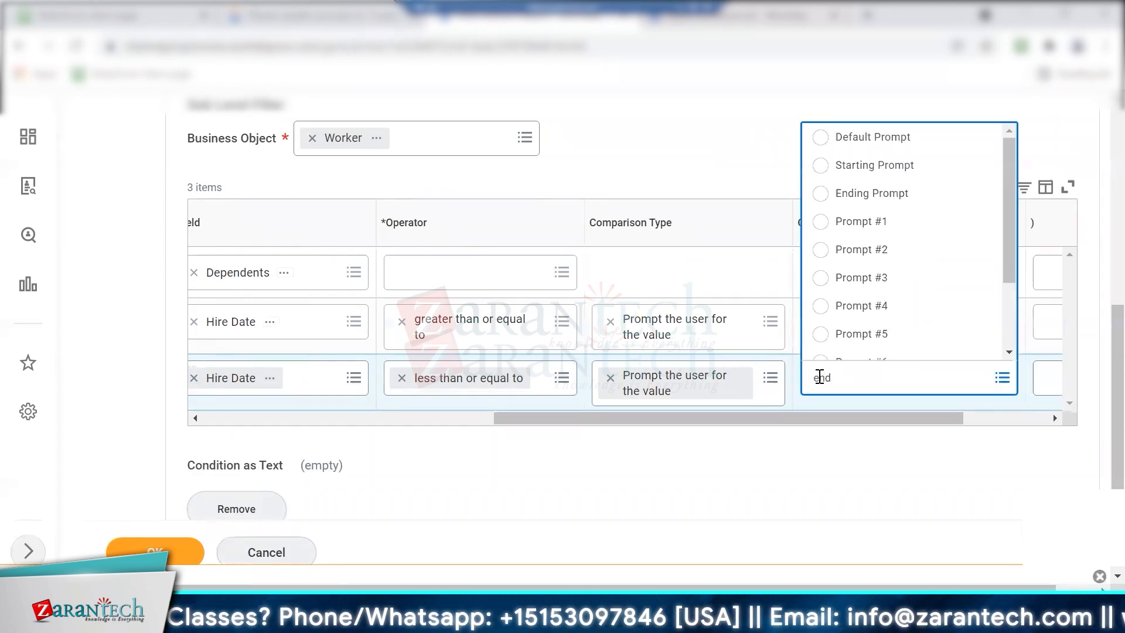
key("Return")
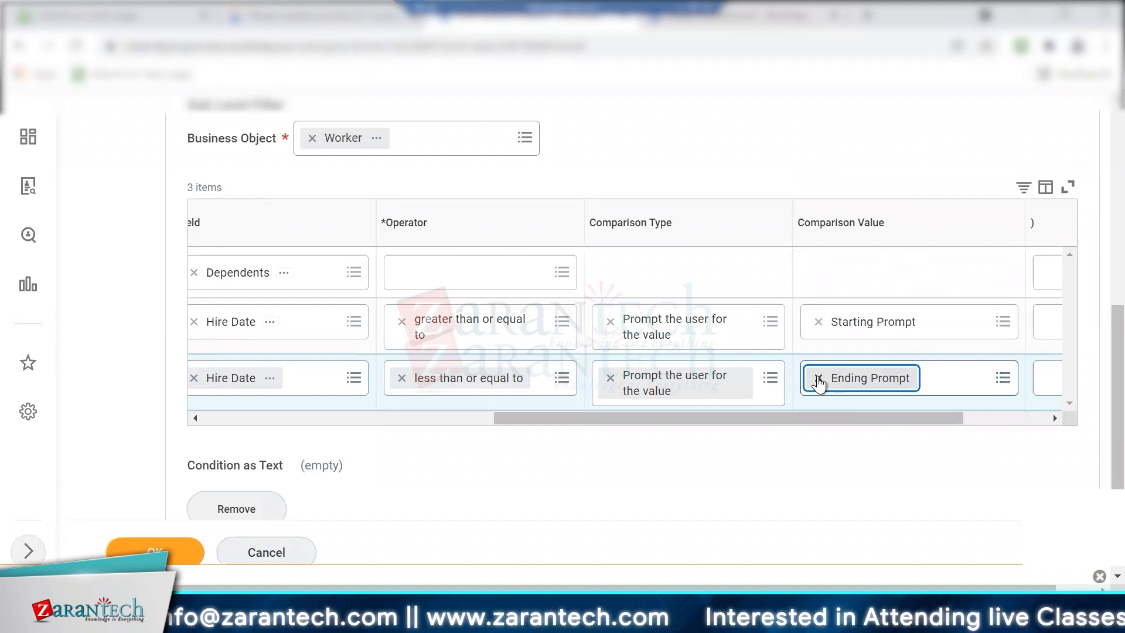
Set the operator of the Dependents condition to "is not empty".
left_click(556, 280)
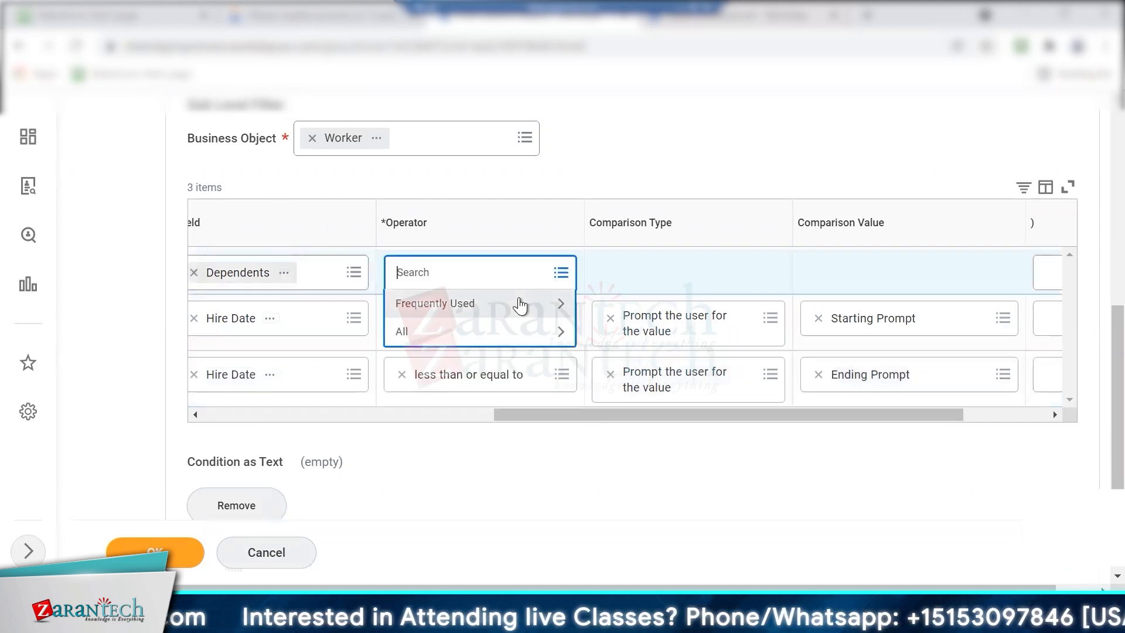
left_click(520, 305)
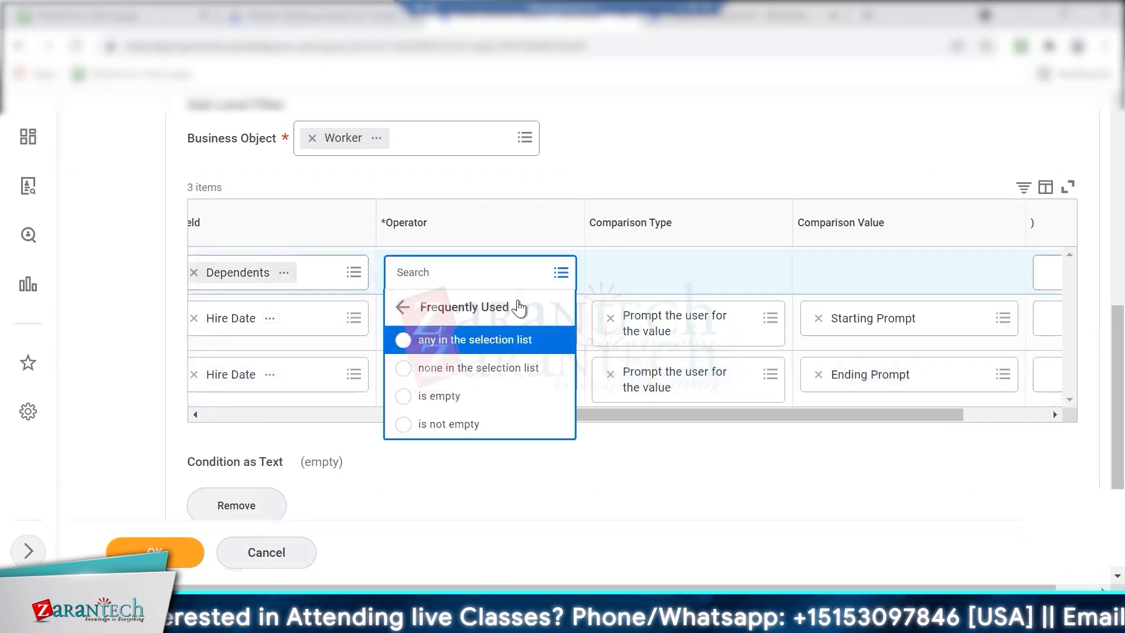
left_click(437, 426)
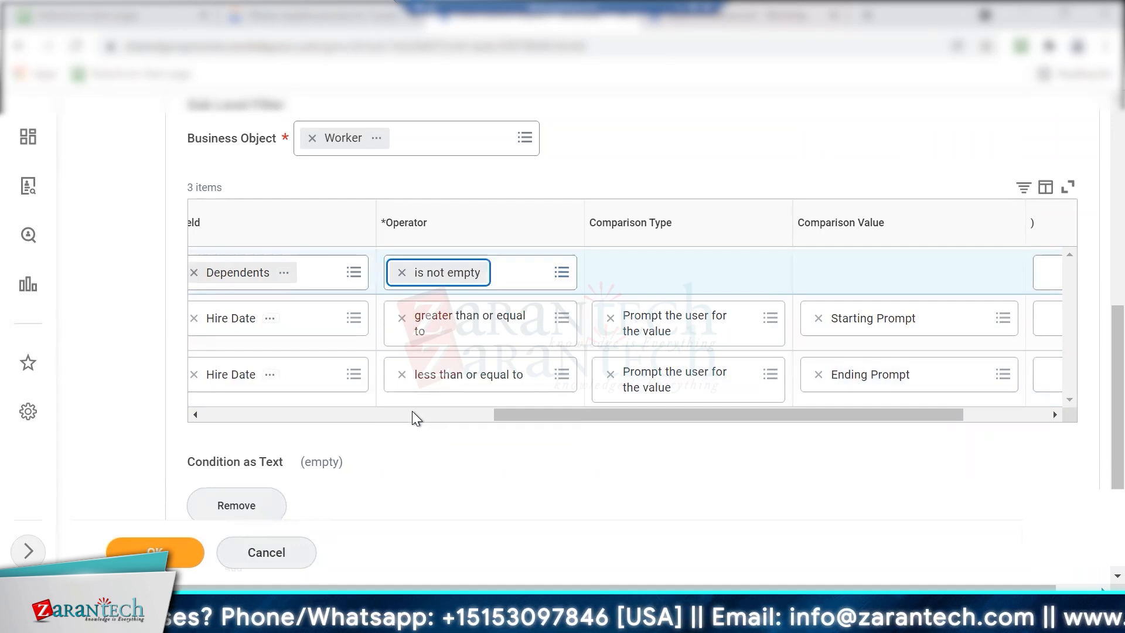
Review the fields, operators and comparison values of all three sub level filter conditions.
left_click(412, 411)
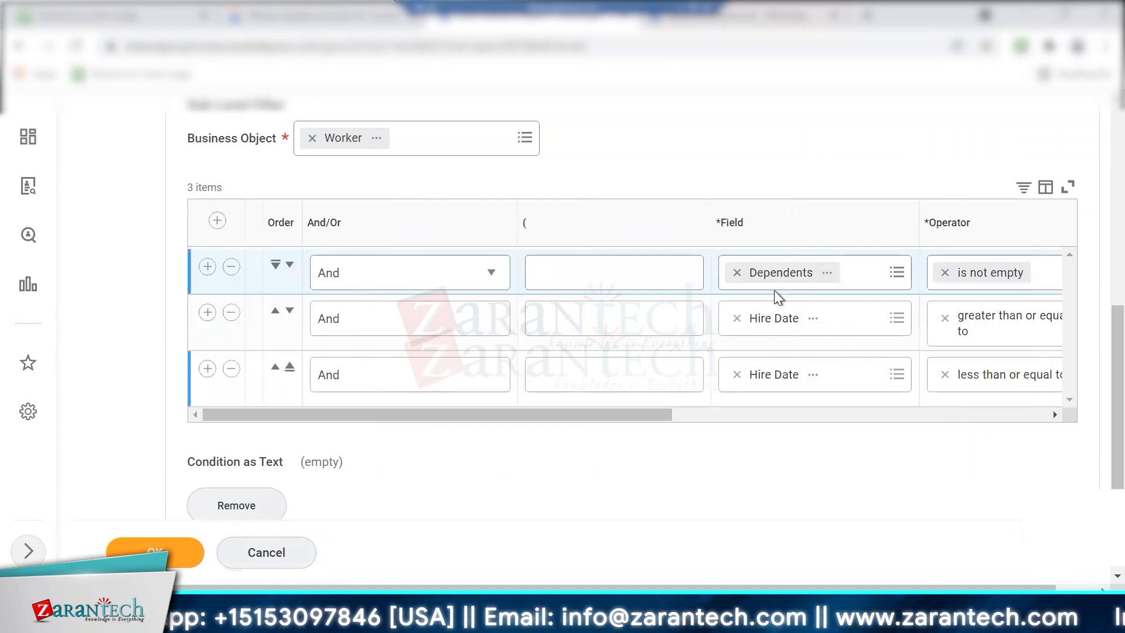
left_click(818, 414)
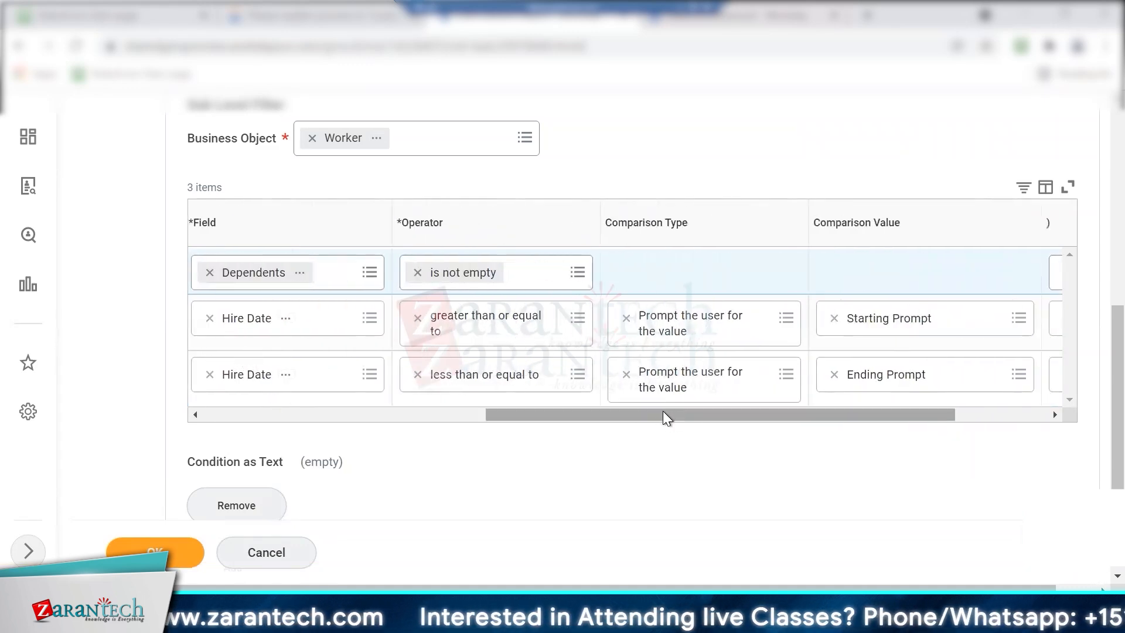
left_click_drag(662, 410, 814, 402)
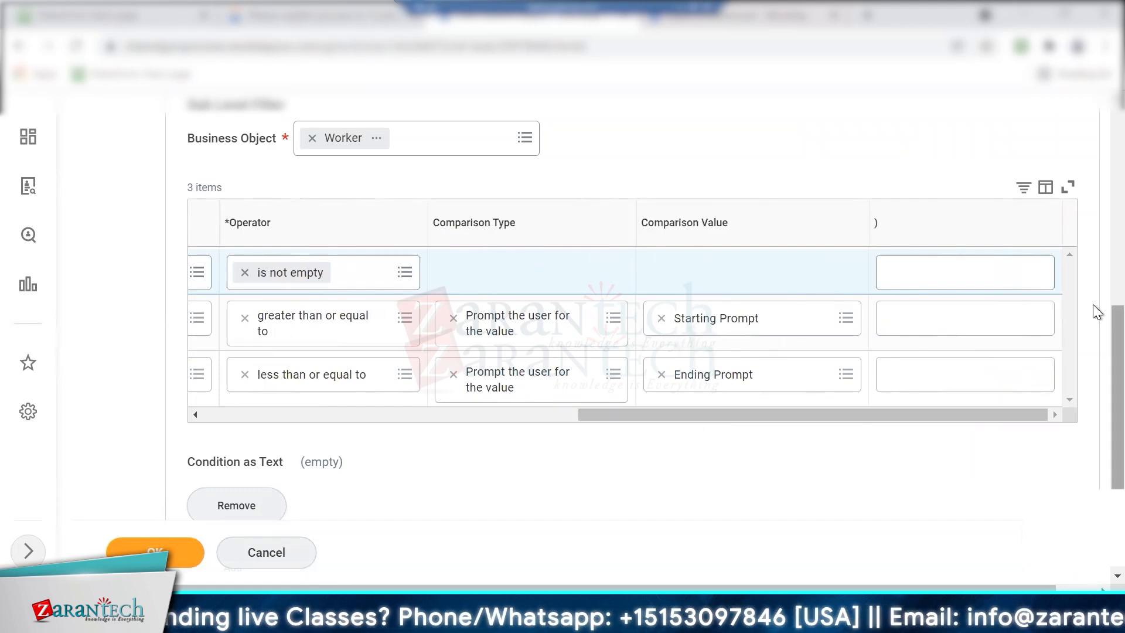
scroll(1093, 352, "up", 1)
scroll(1093, 410, "down", 4)
scroll(1093, 328, "up", 1)
scroll(1093, 246, "up", 6)
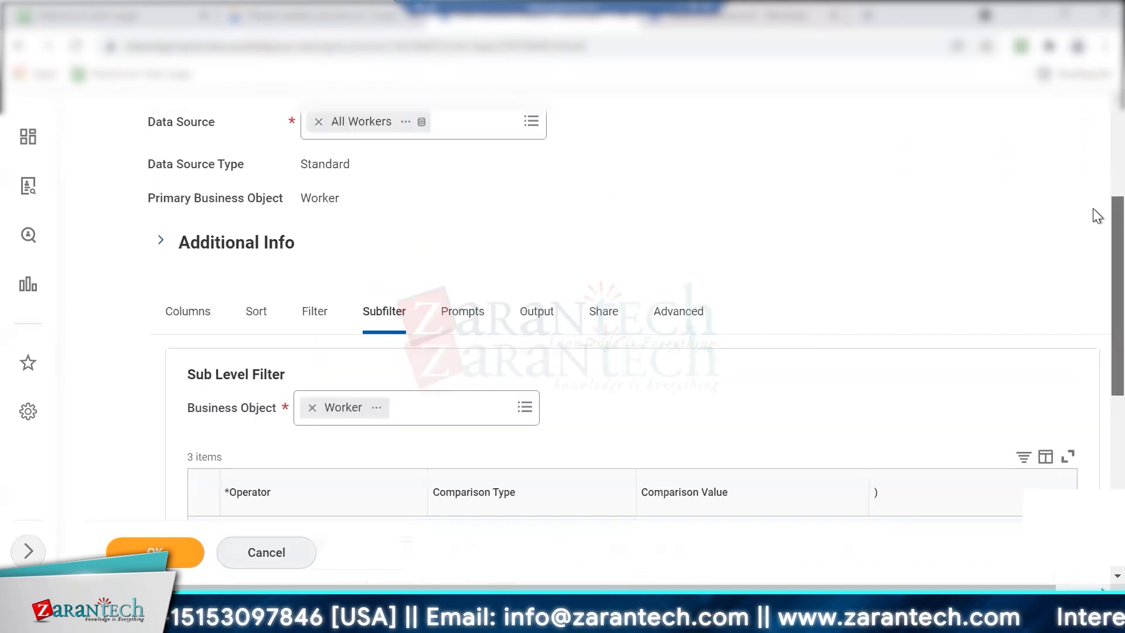
Fill the report's Prompt Defaults table using the Populate Undefined Prompt Defaults option.
left_click(469, 313)
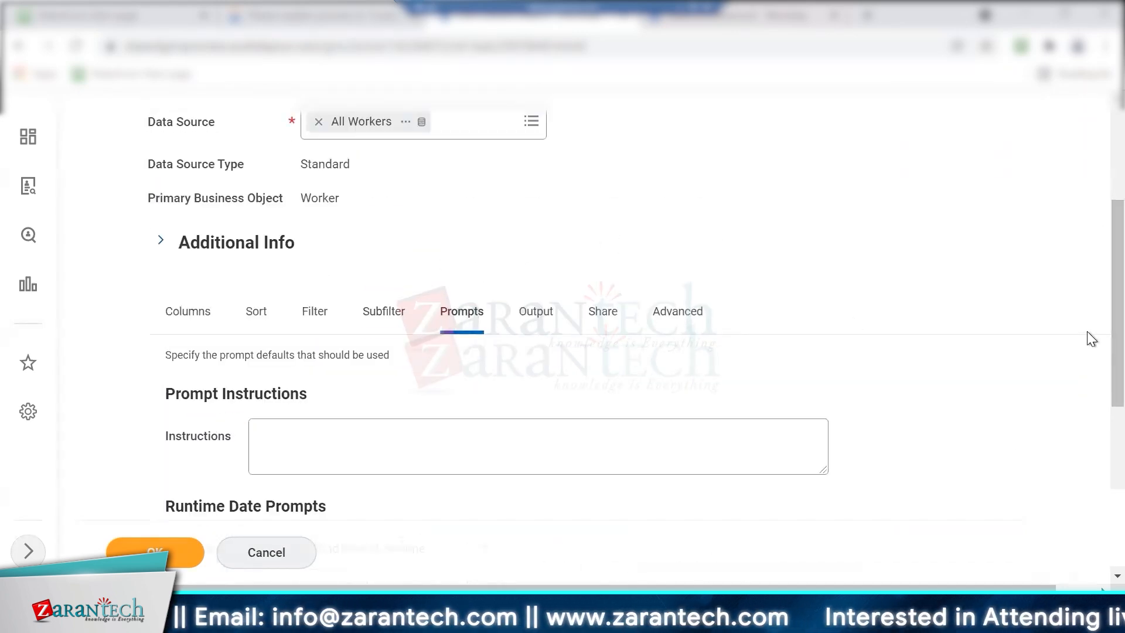
scroll(1097, 410, "down", 6)
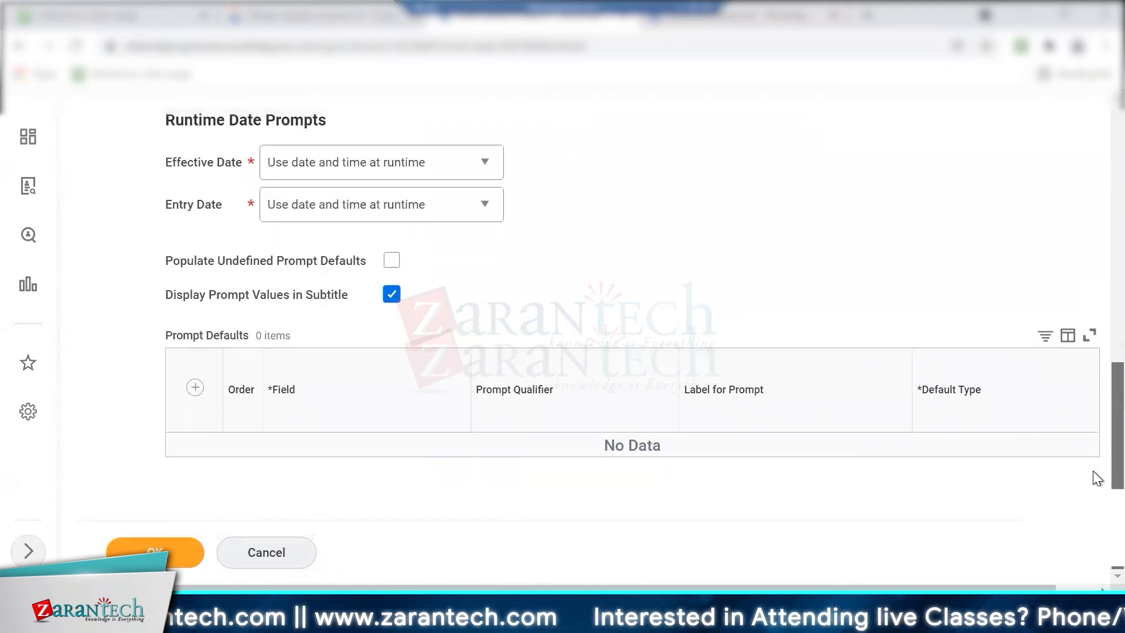
left_click(391, 260)
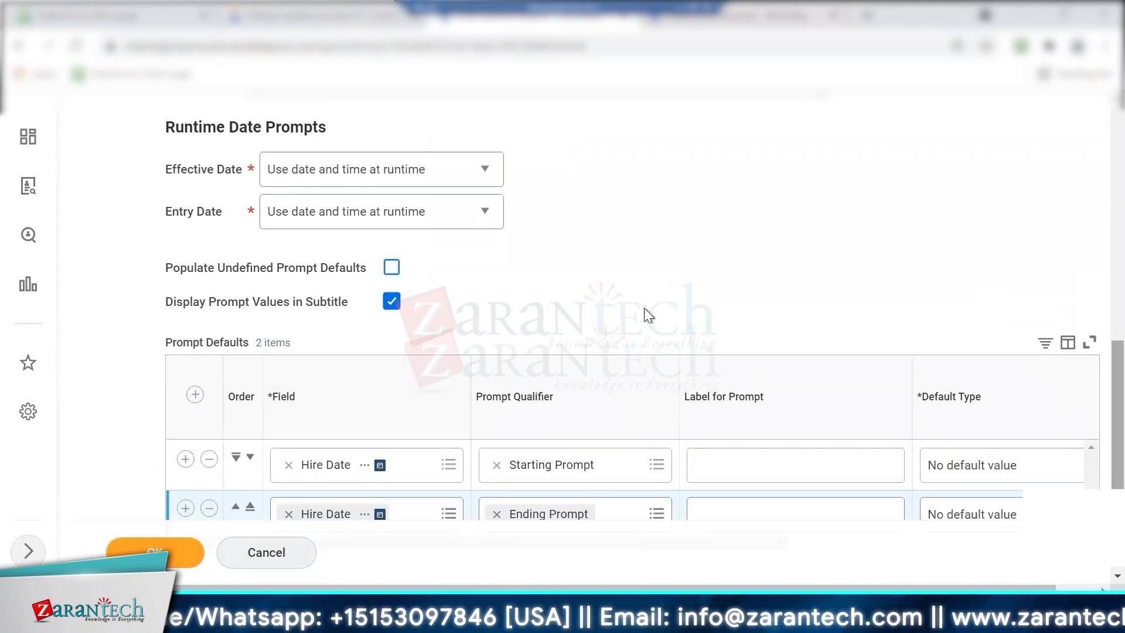
Recheck the prompted Hire Date conditions in the sub level filter.
scroll(465, 290, "up", 3)
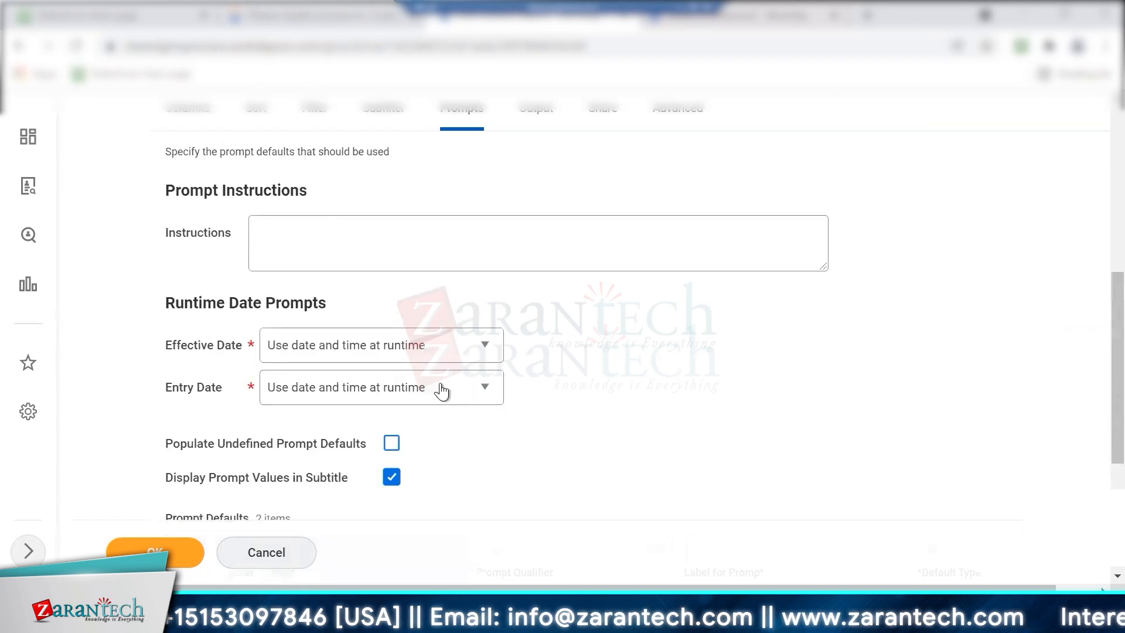
left_click(368, 120)
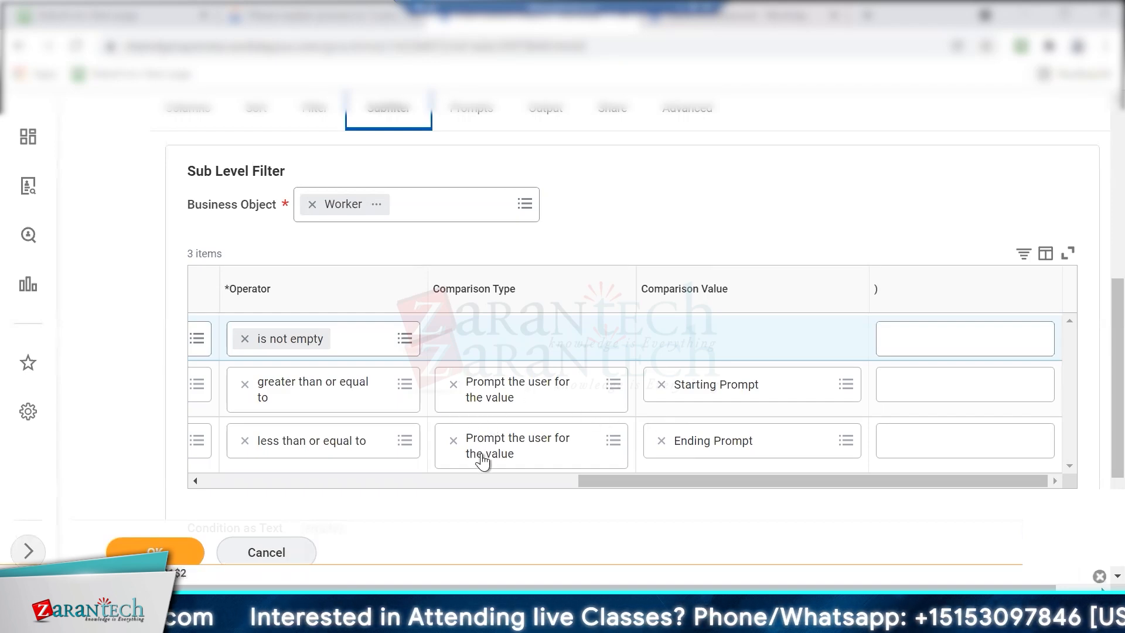
scroll(609, 234, "up", 7)
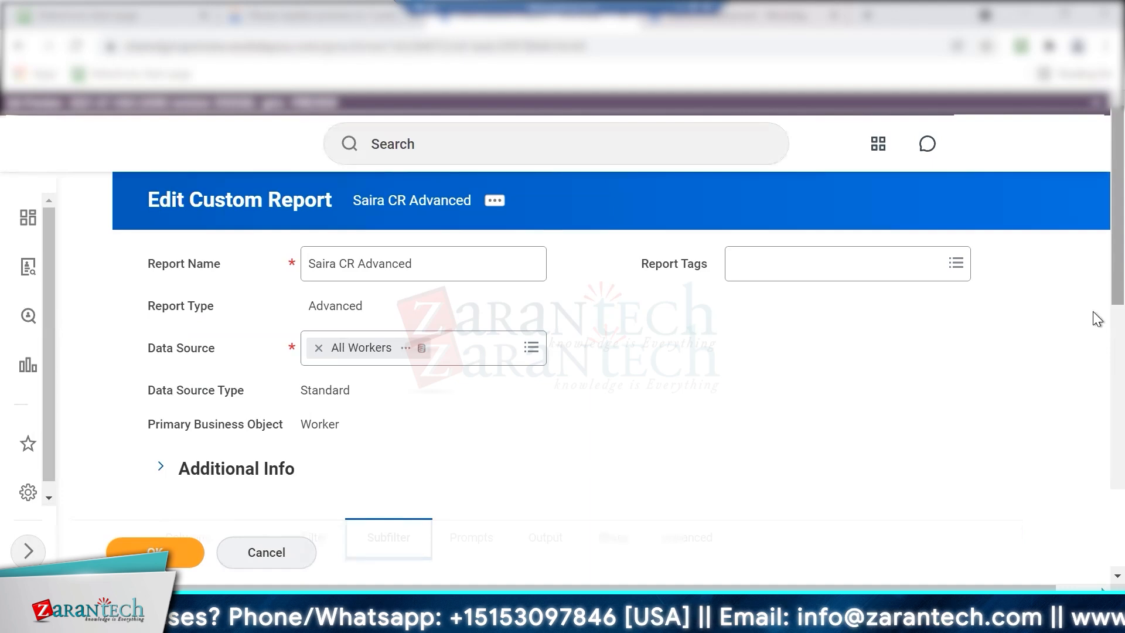
scroll(1097, 413, "down", 5)
scroll(1092, 401, "up", 1)
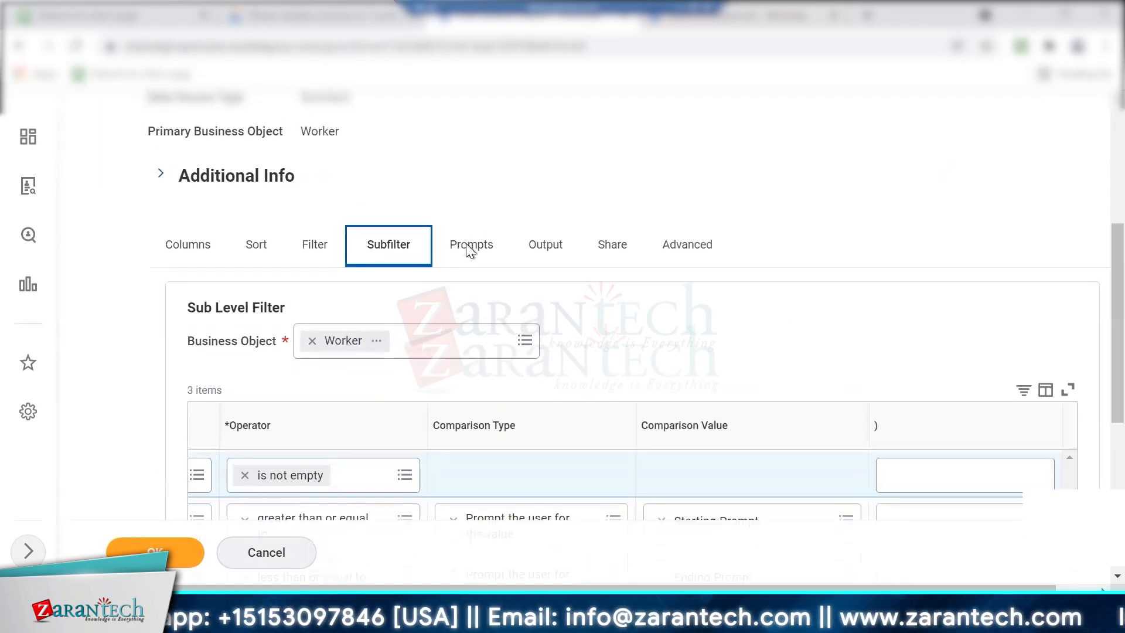
Set the label of the Hire Date prompt with the Starting Prompt qualifier to "Starting Hire Date".
left_click(466, 246)
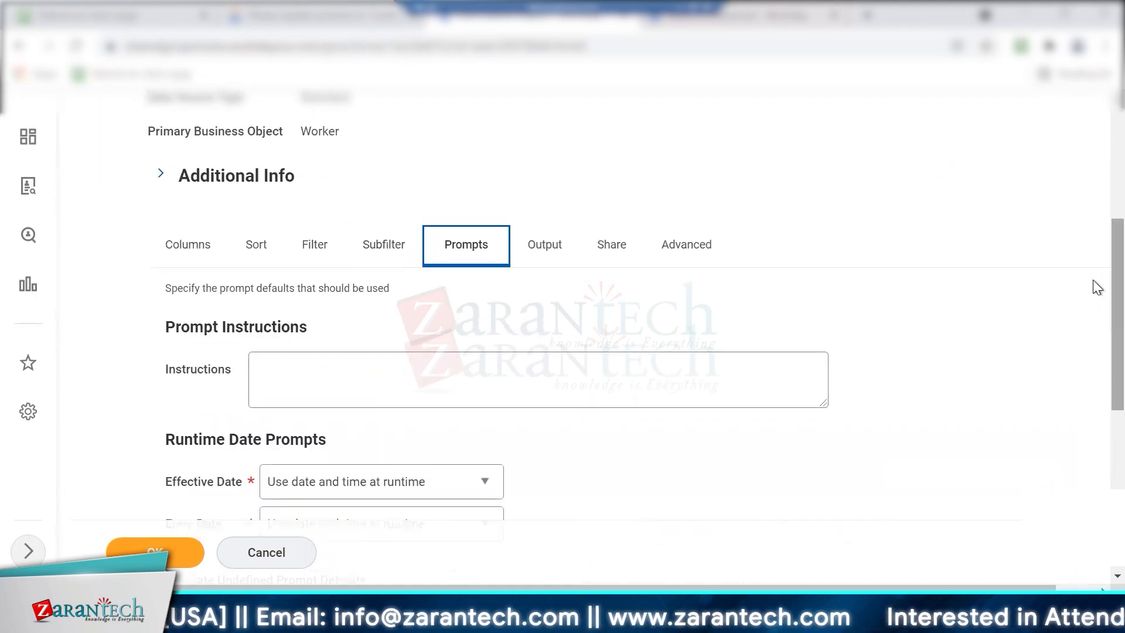
scroll(1092, 420, "down", 6)
scroll(1092, 451, "down", 1)
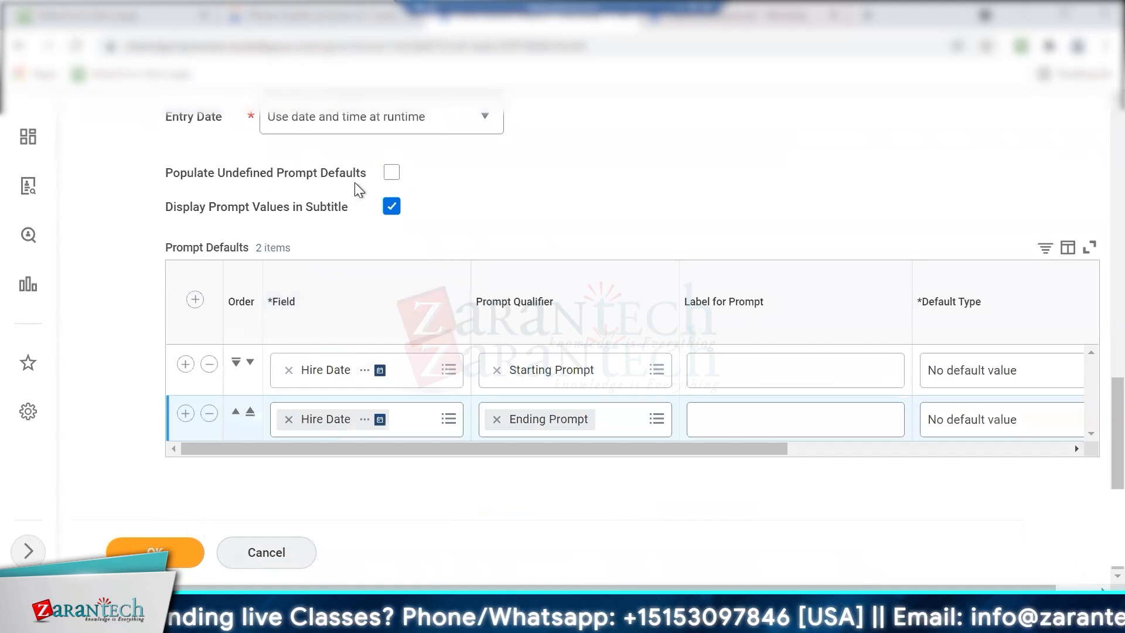
mouse_move(354, 182)
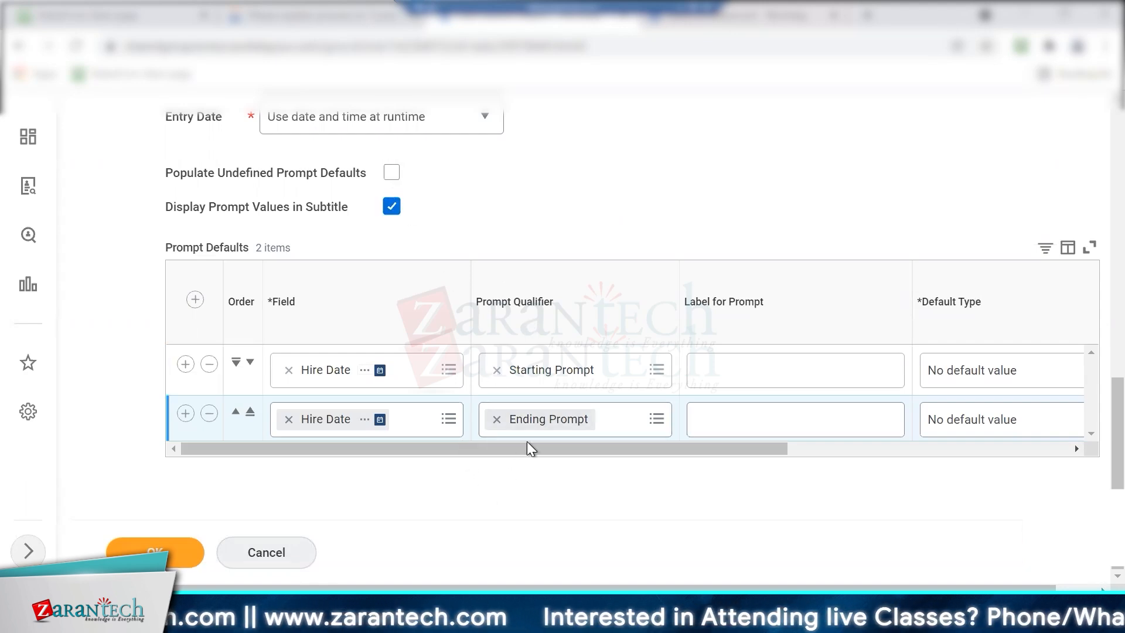
left_click_drag(618, 448, 782, 459)
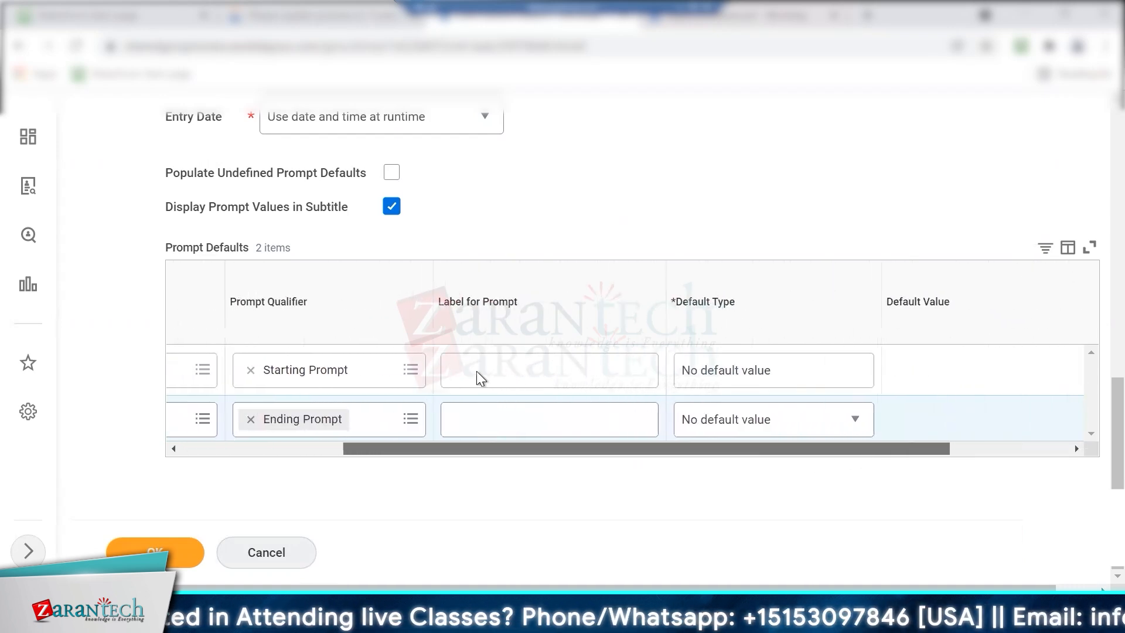
left_click(501, 378)
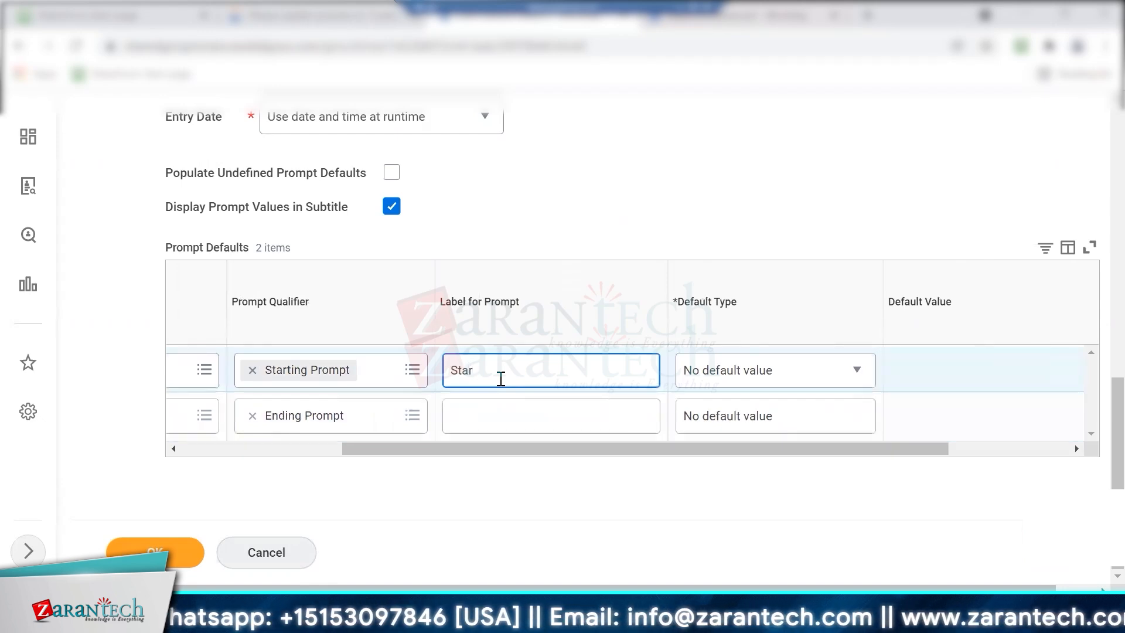
type("Starti")
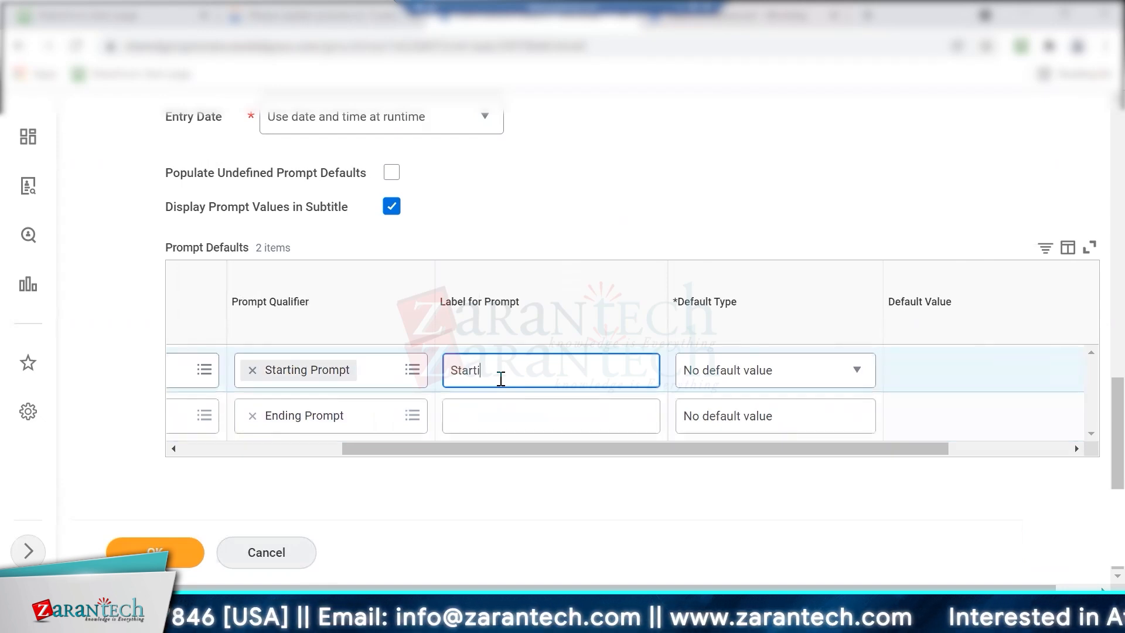
type("ng Hire Date")
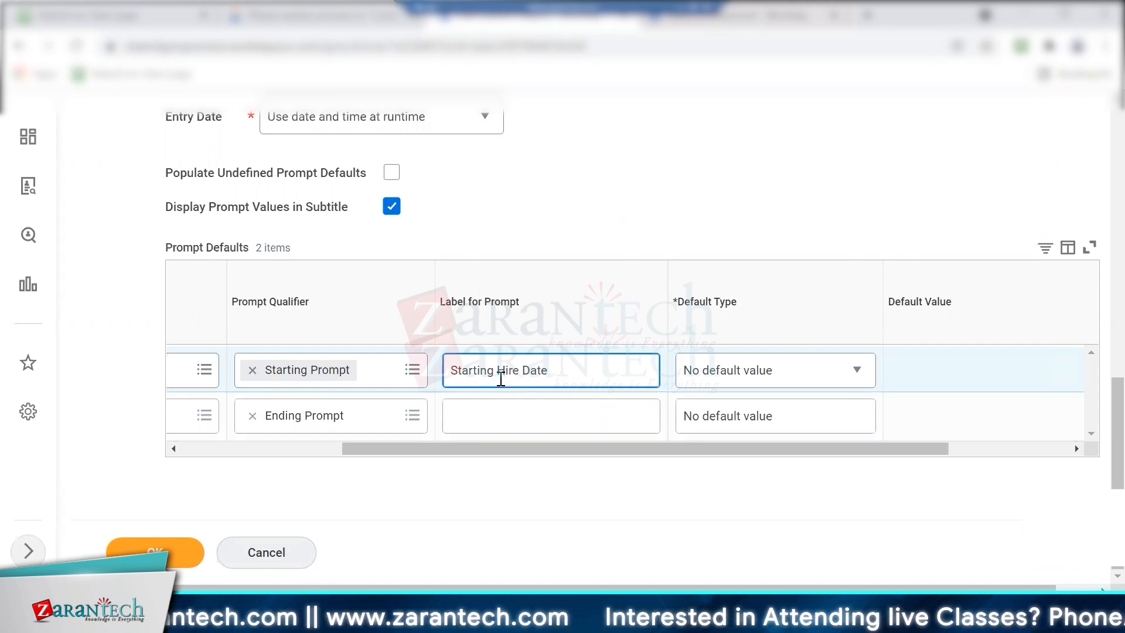
Set the label of the Hire Date prompt with the Ending Prompt qualifier to "Ending Hire Date".
left_click(469, 415)
type("Ending ")
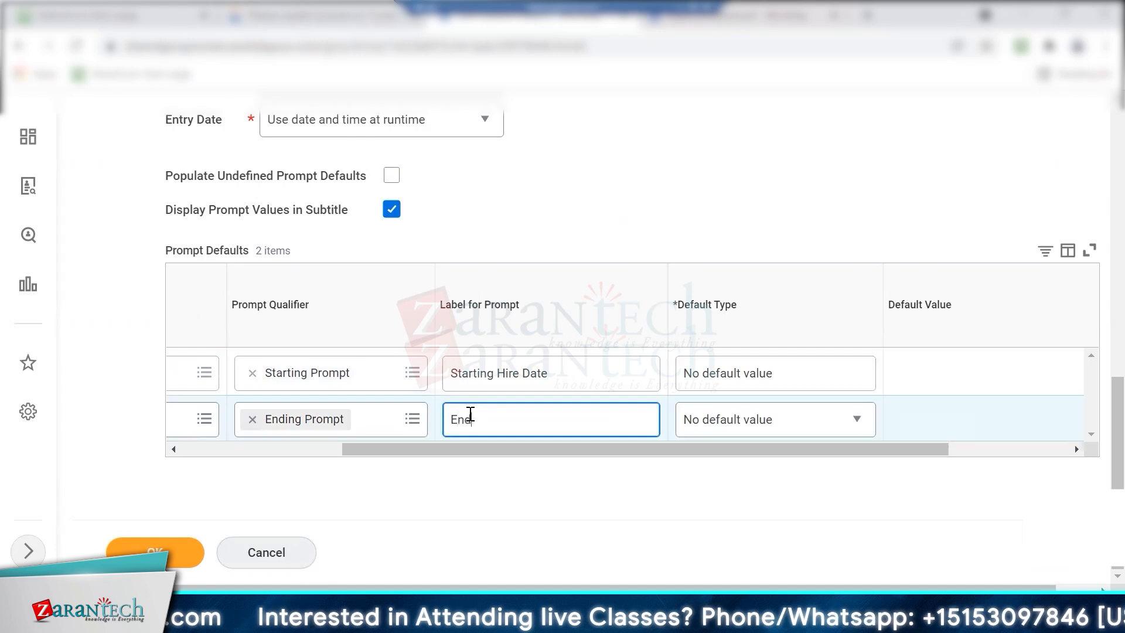
type("Hire Date")
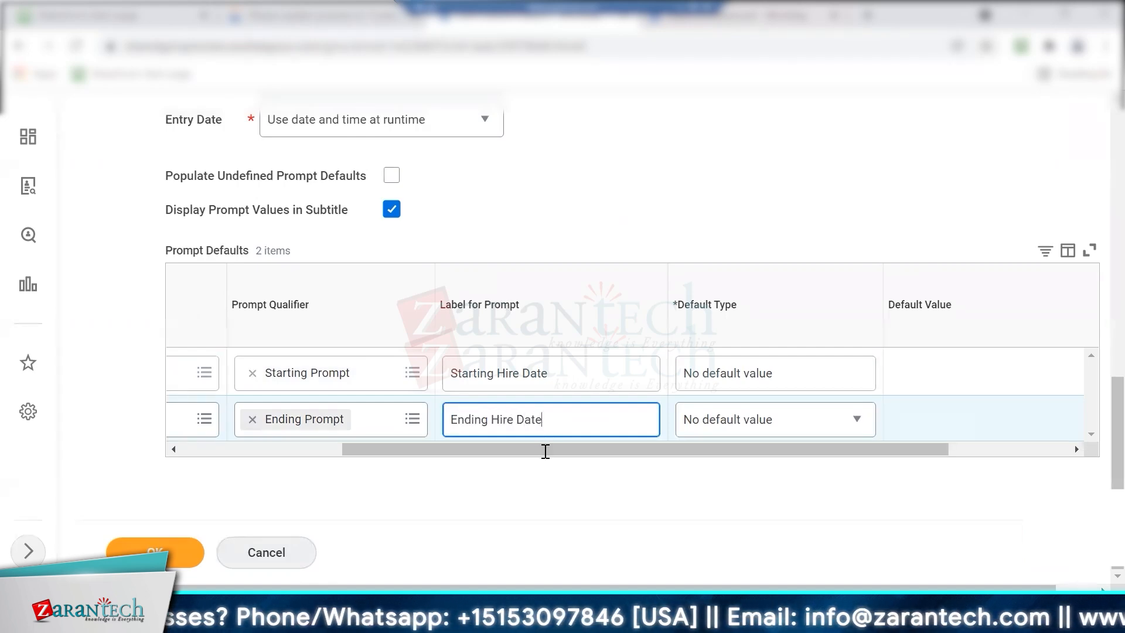
Examine the default type options available for the Ending Hire Date prompt.
scroll(743, 461, "right", 5)
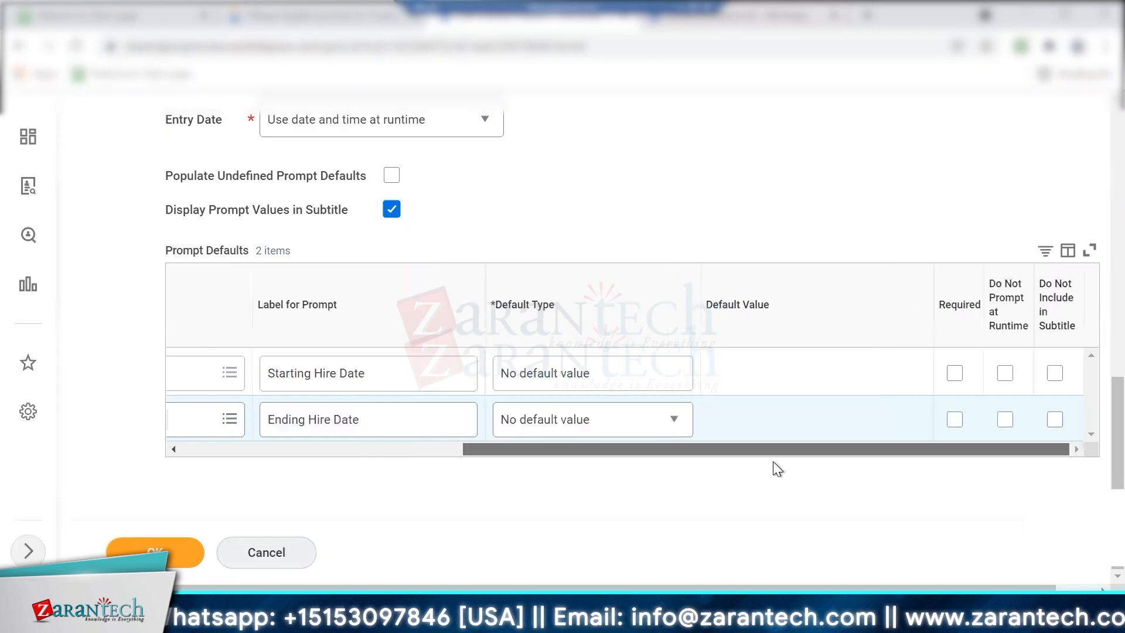
left_click(674, 420)
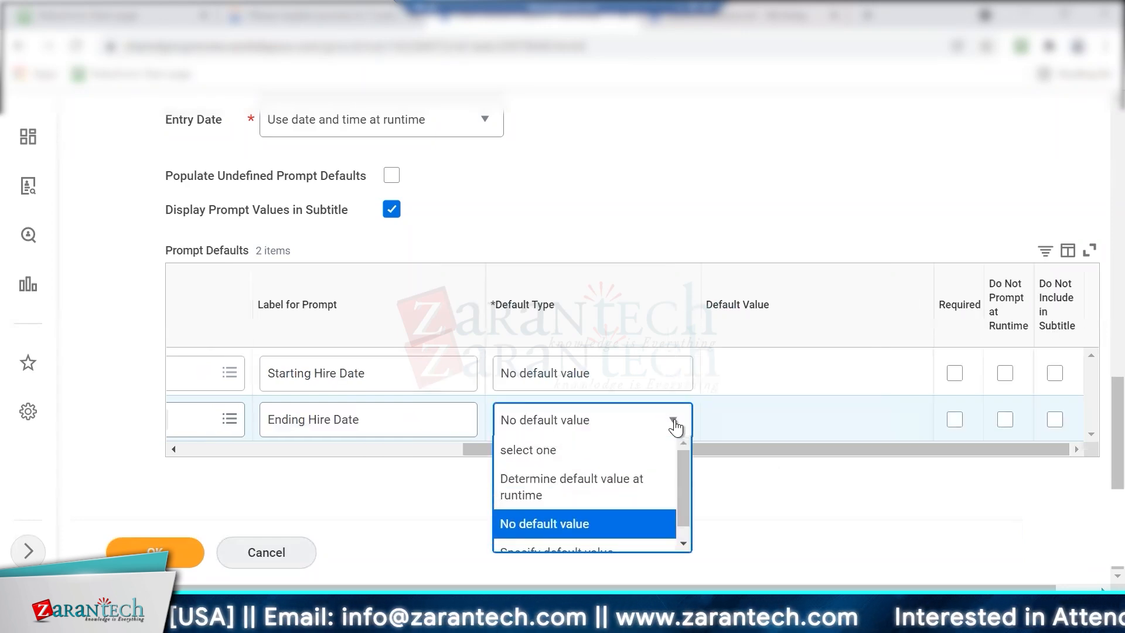
left_click_drag(682, 516, 689, 580)
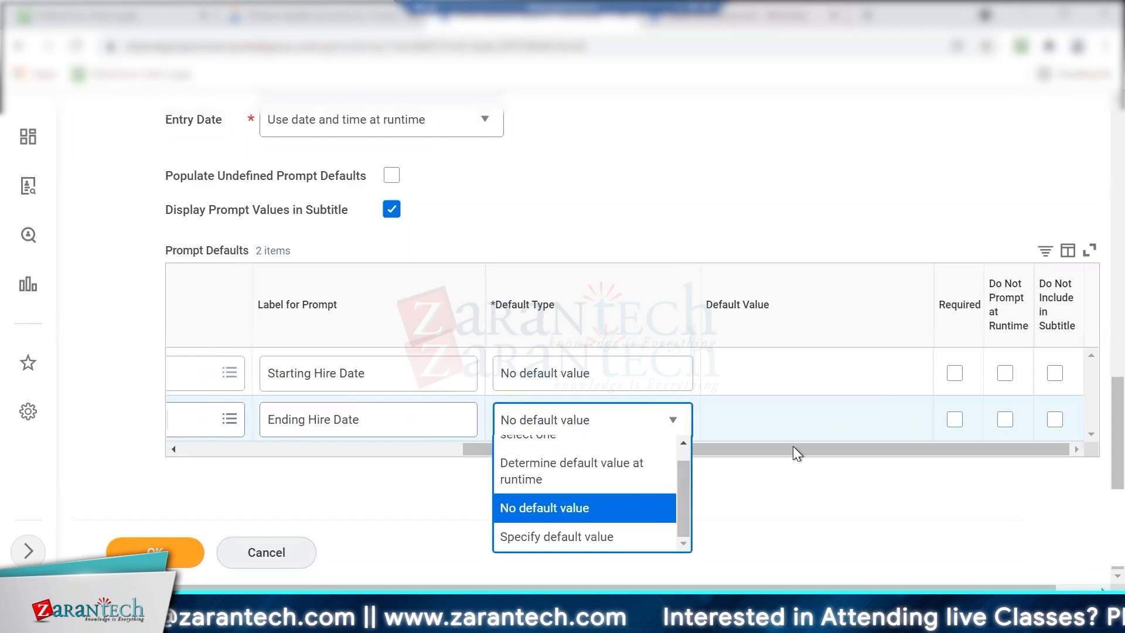
left_click(908, 449)
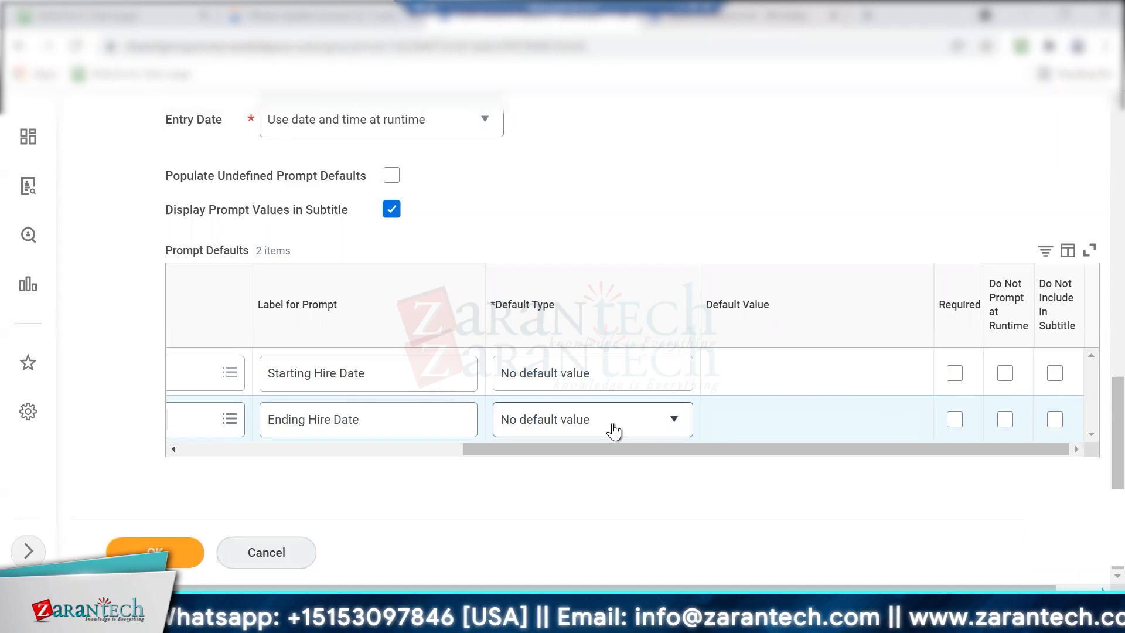
Save the custom report definition with its labelled hire date prompts.
left_click_drag(596, 449, 171, 380)
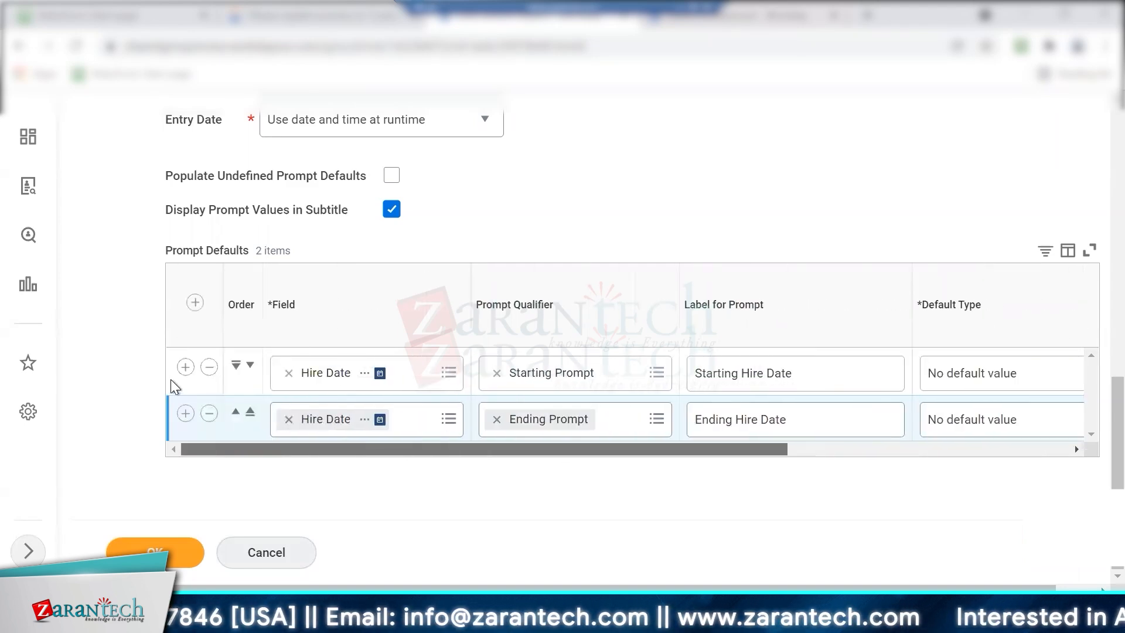
left_click(150, 551)
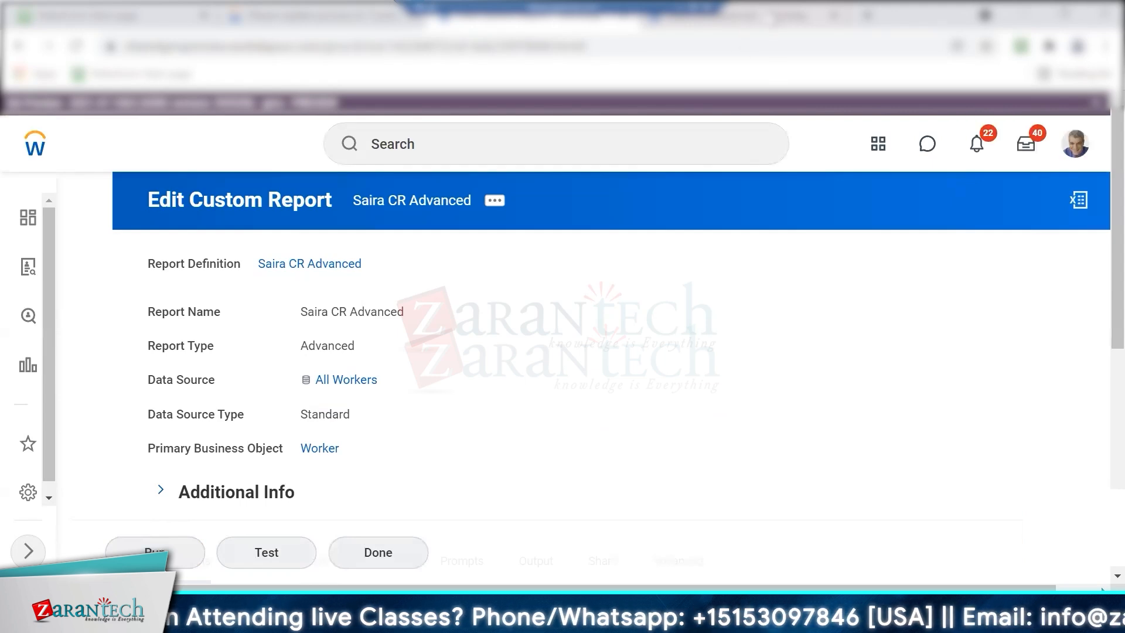
Examine the earlier Saira CR Advanced output for workers without dependents and the range of hire dates.
left_click(773, 20)
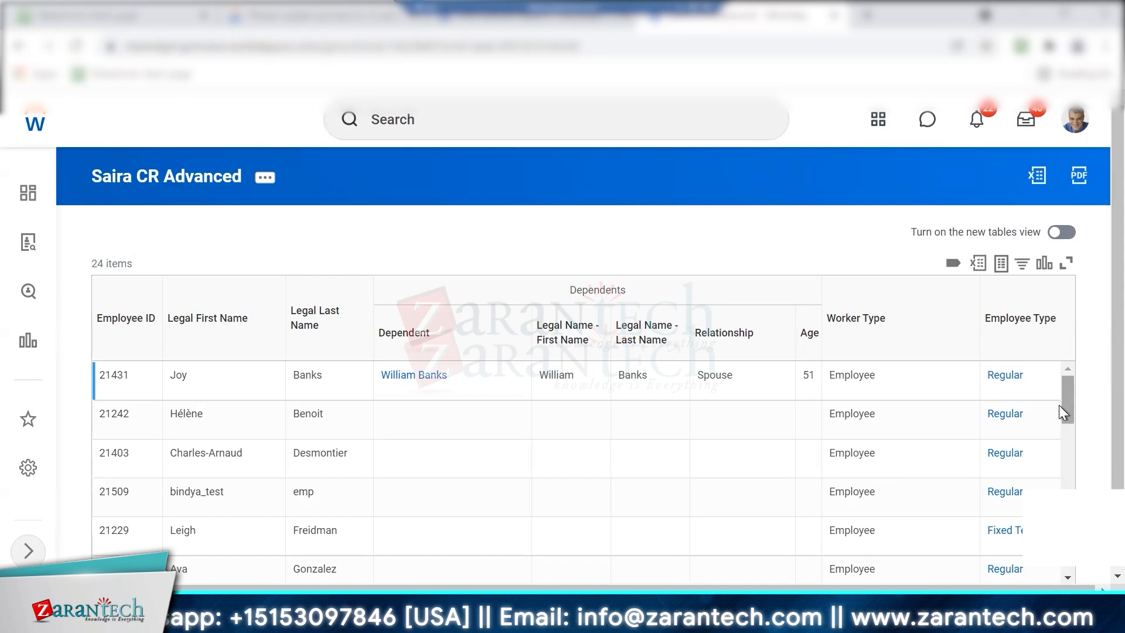
scroll(1063, 456, "down", 2)
scroll(1064, 458, "down", 6)
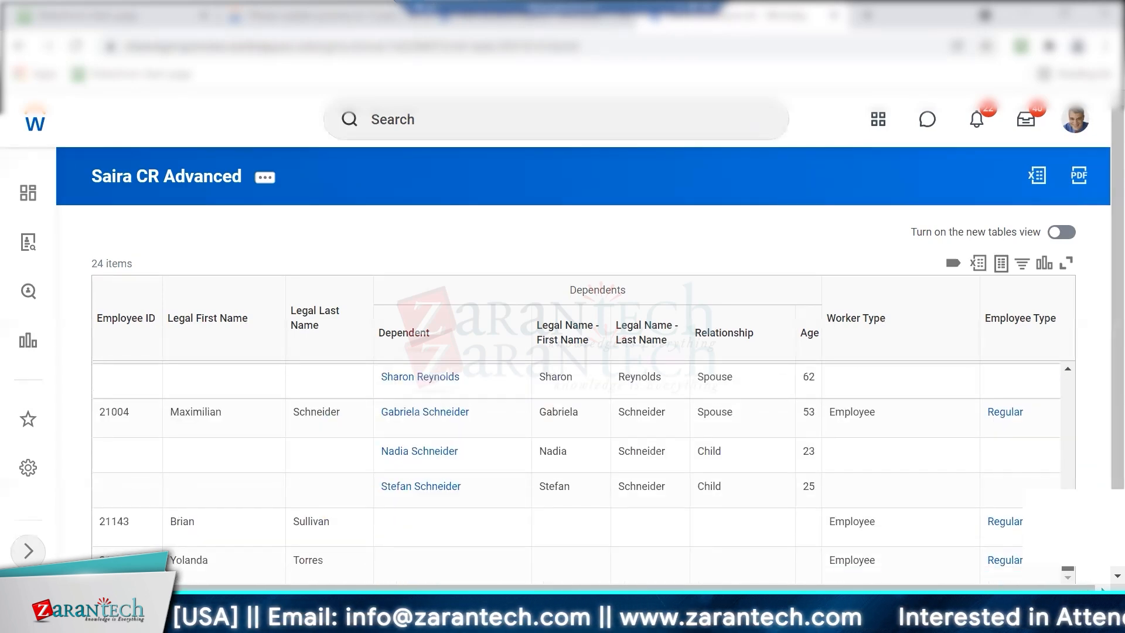
scroll(1092, 472, "down", 1)
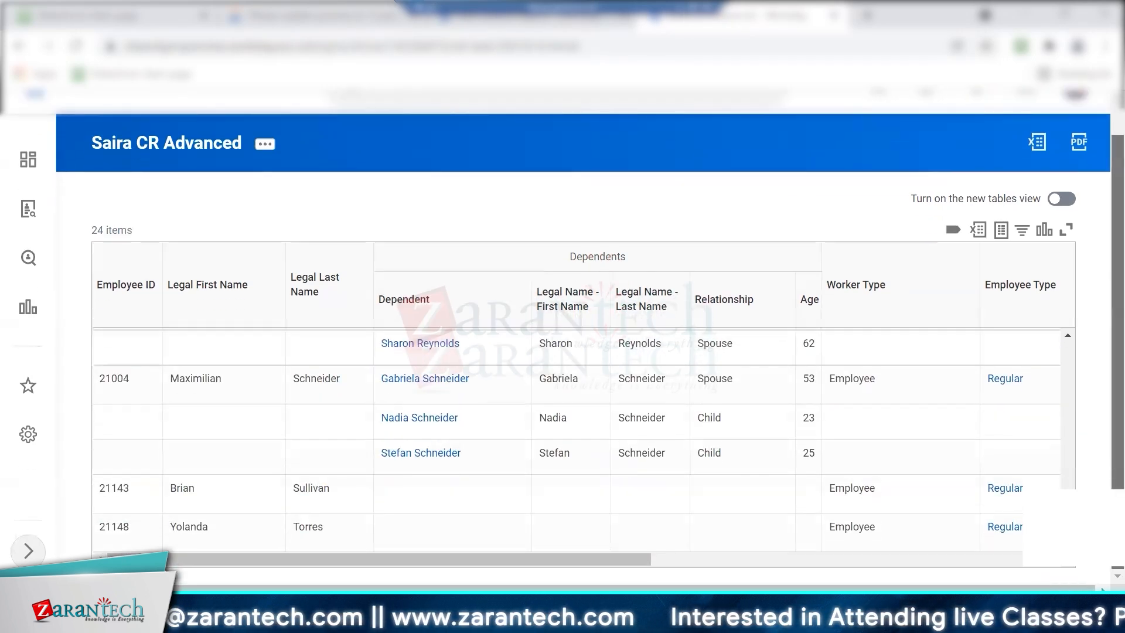
left_click_drag(619, 564, 1054, 373)
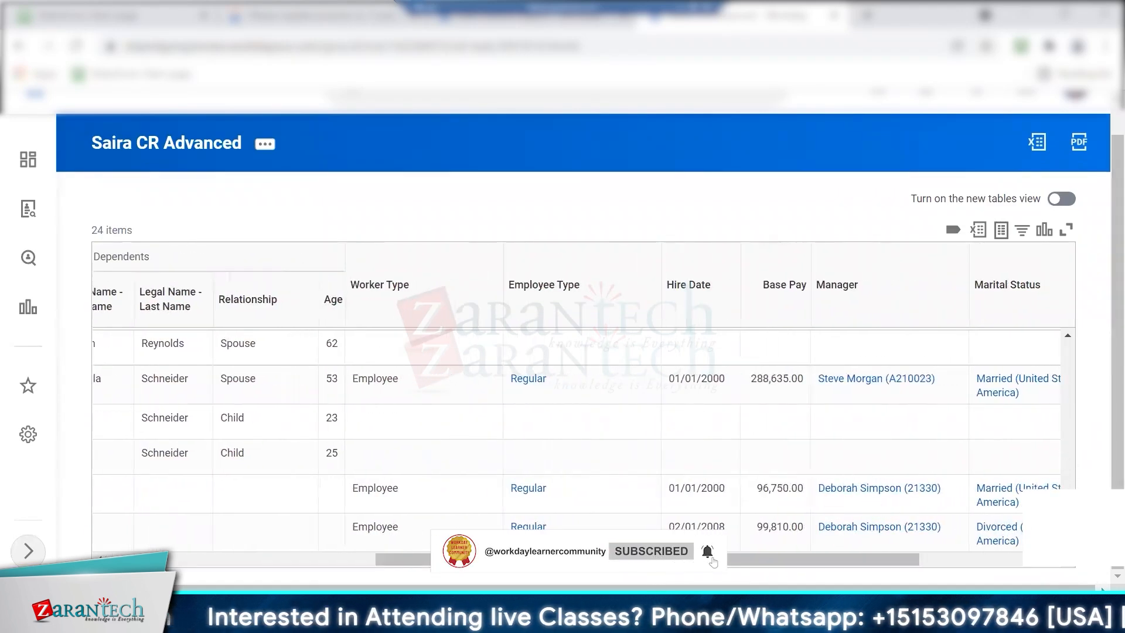
scroll(1062, 377, "down", 5)
scroll(1067, 336, "up", 5)
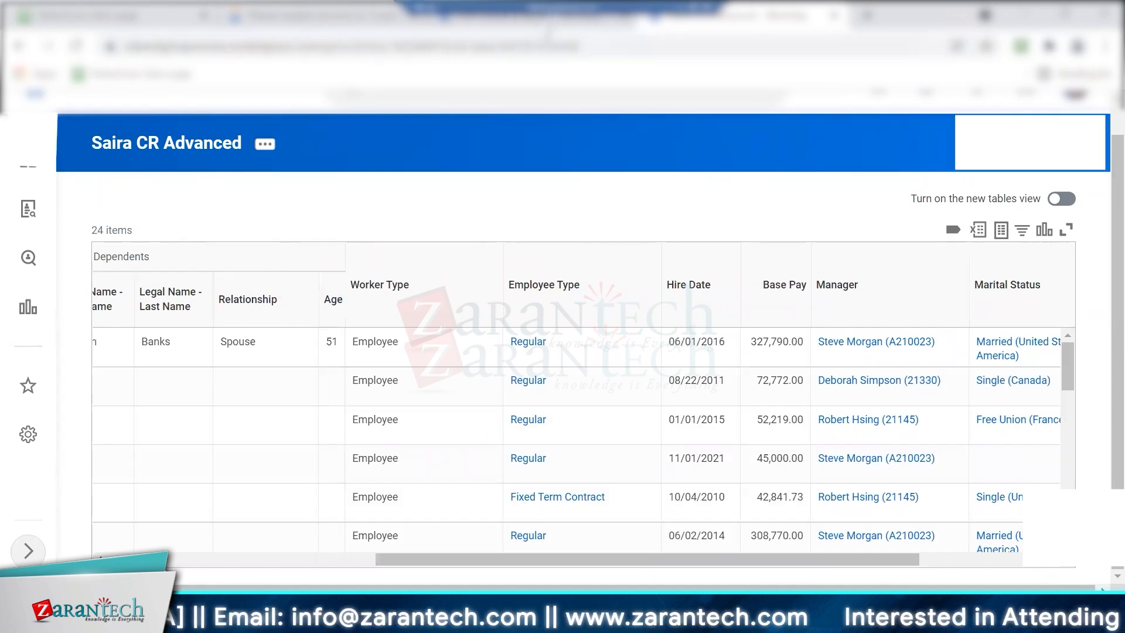
Return to the saved report definition and run it with Starting Hire Date 01/01/2010 and Ending Hire Date 11/21/2021.
left_click(545, 22)
left_click(176, 554)
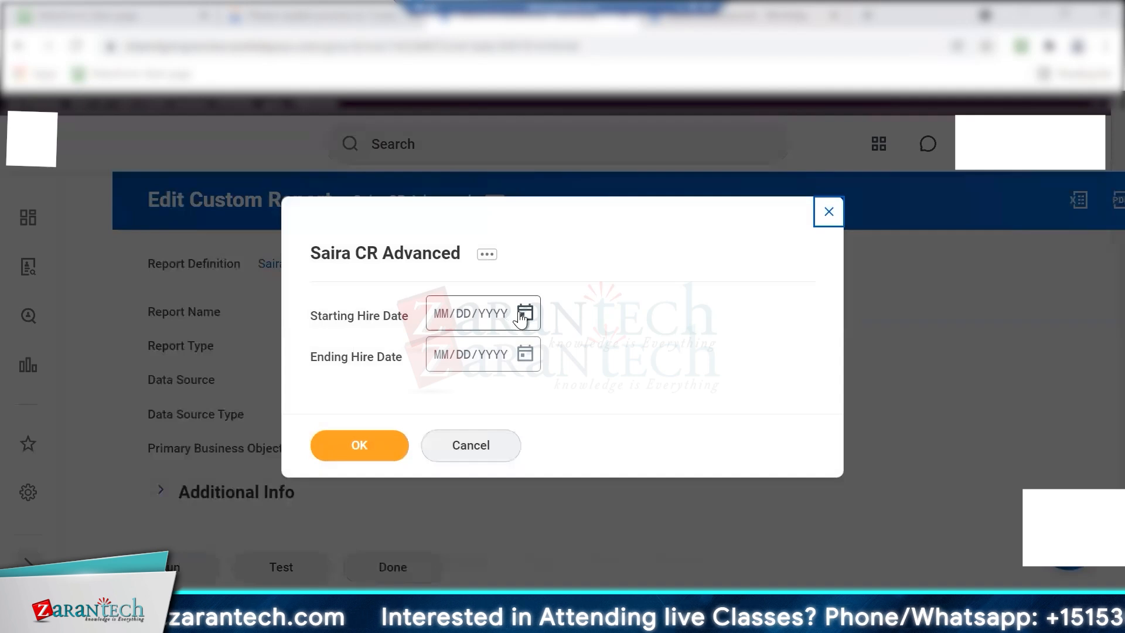
left_click(523, 316)
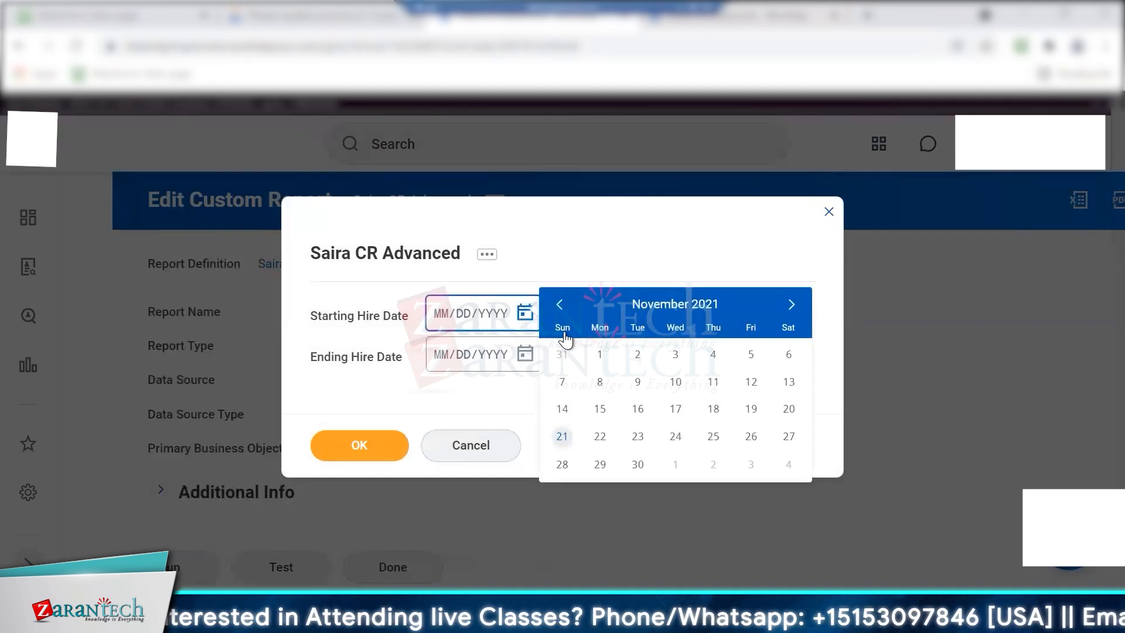
left_click(559, 306)
left_click(559, 307)
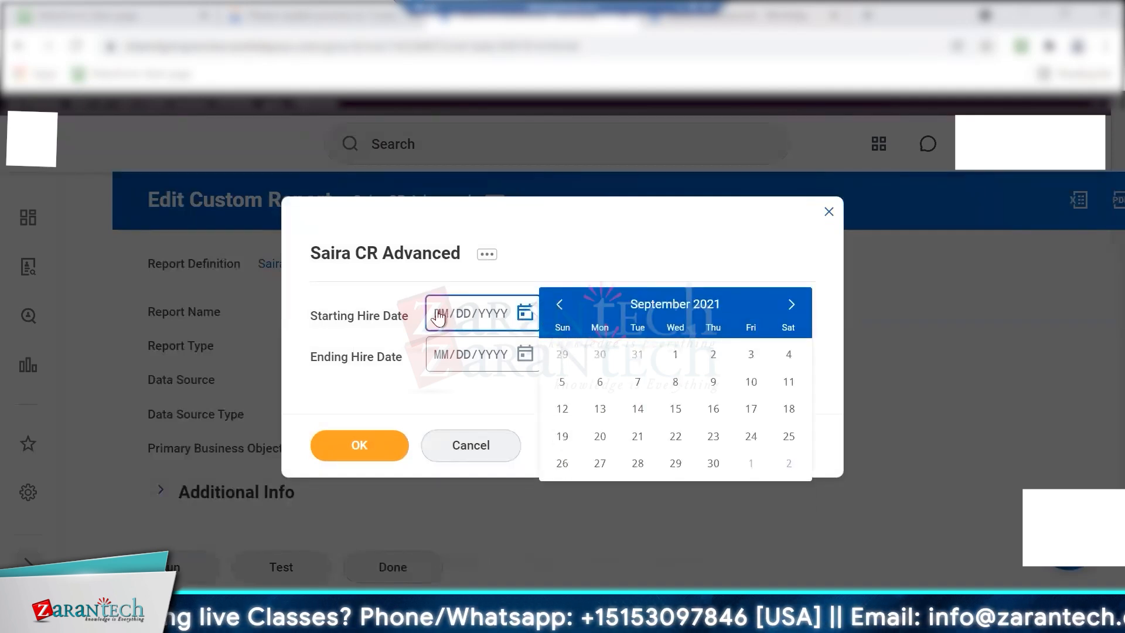
left_click(438, 316)
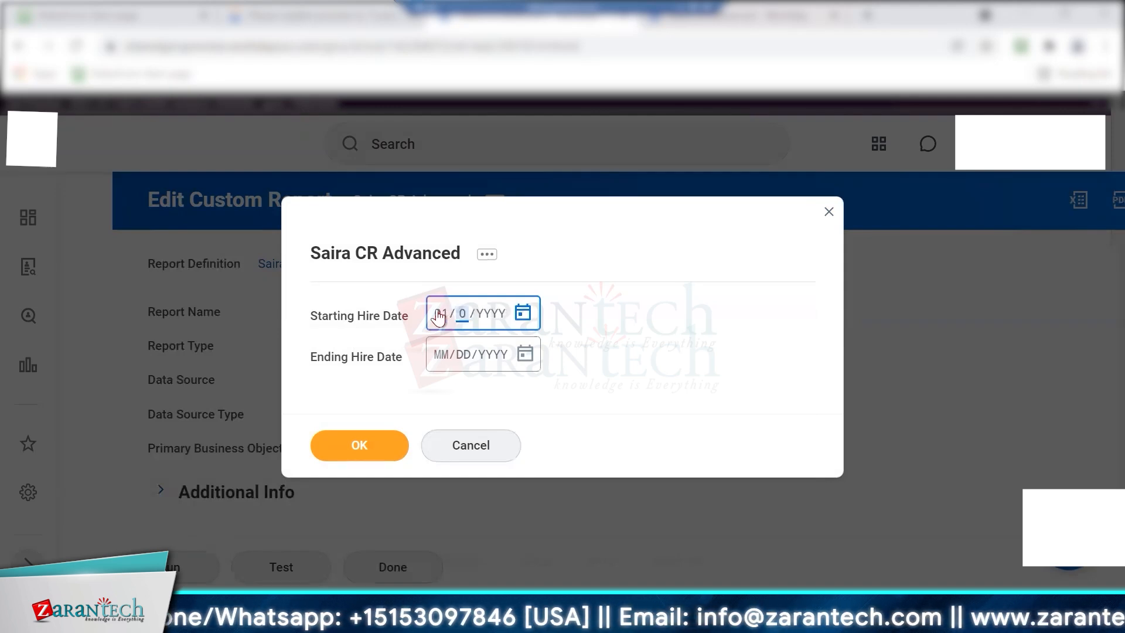
type("01/01/2010")
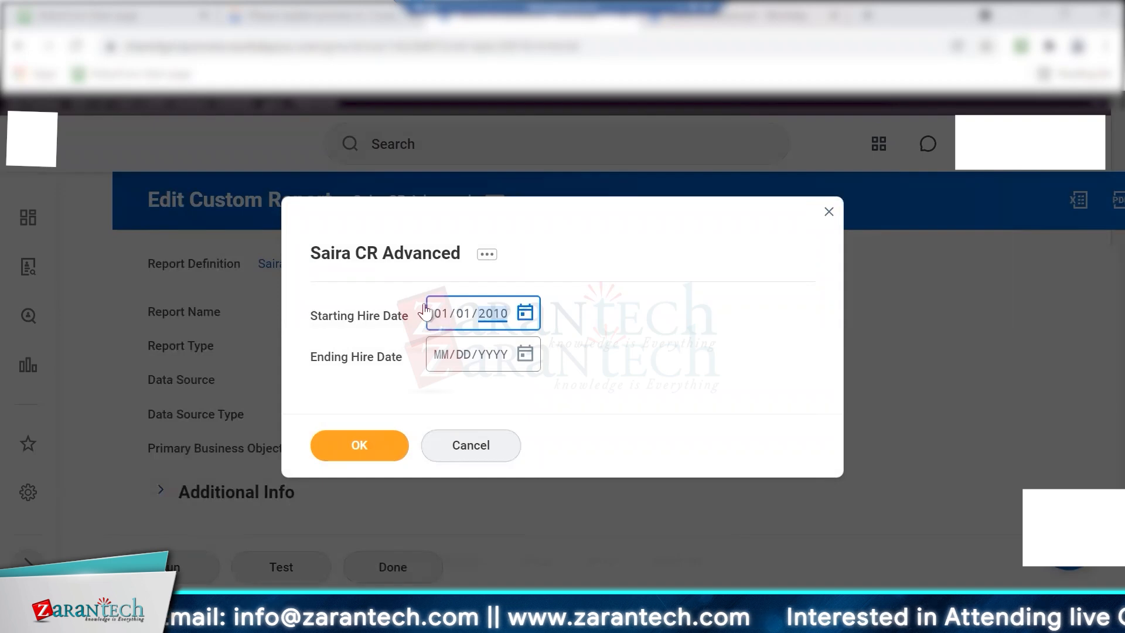
left_click(536, 356)
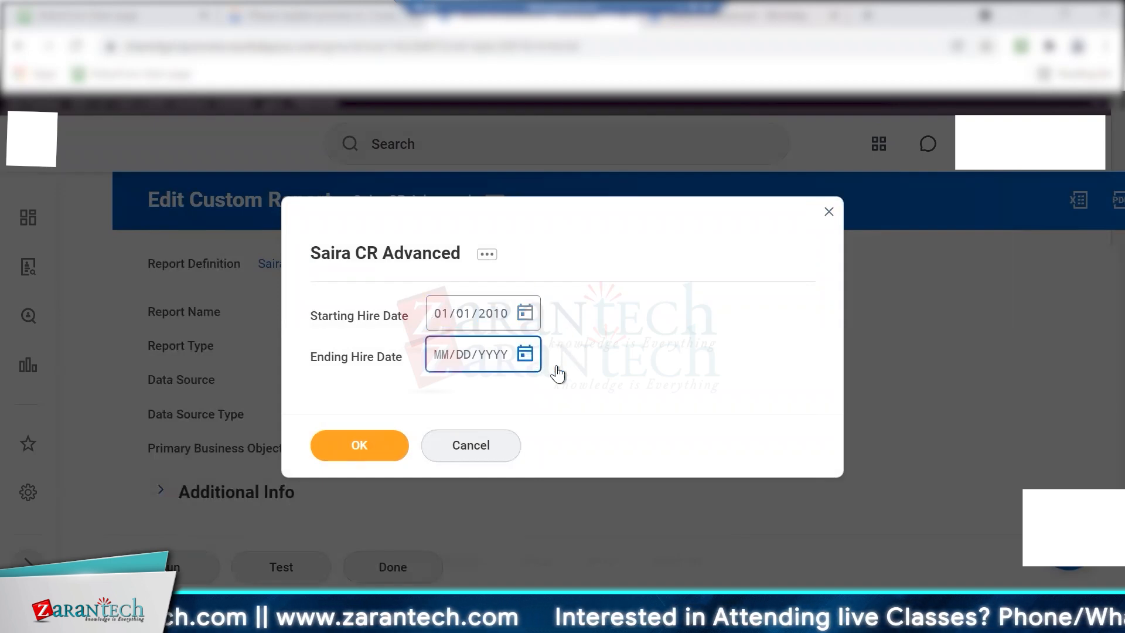
left_click(561, 477)
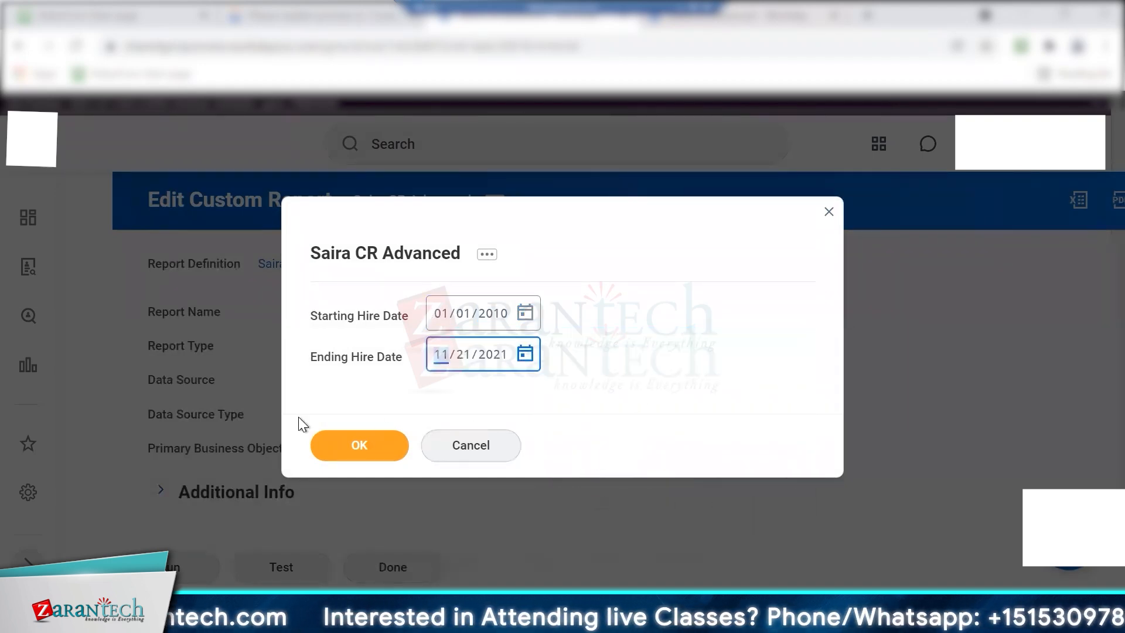
left_click(347, 443)
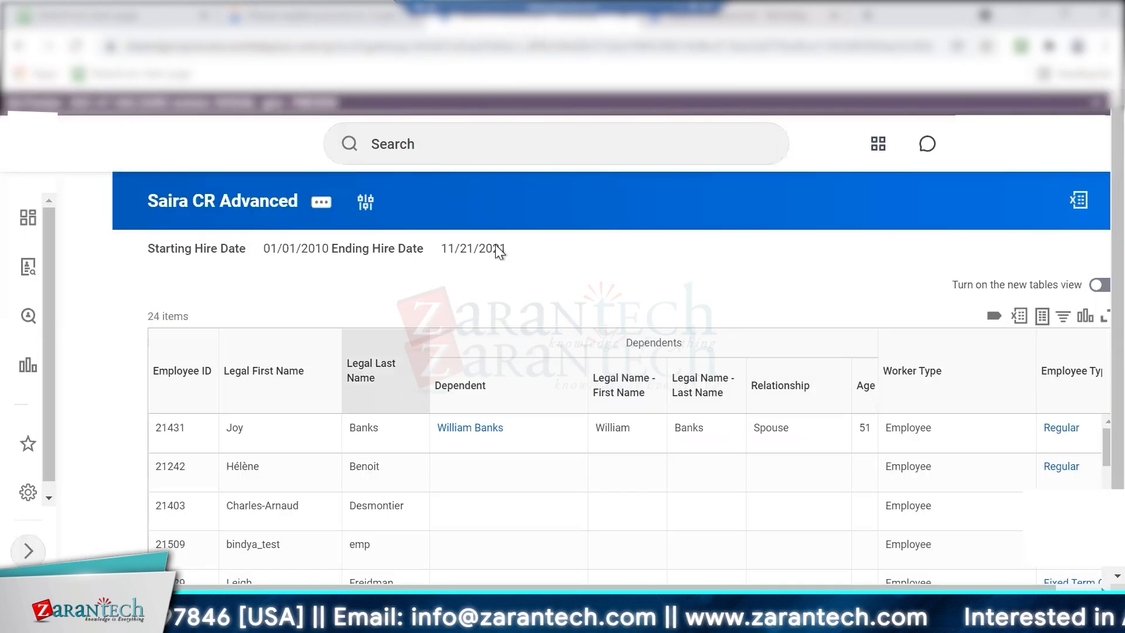
Examine the report output's dependents and Hire Date columns to check whether the prompted date range was applied.
left_click_drag(1117, 278, 1117, 329)
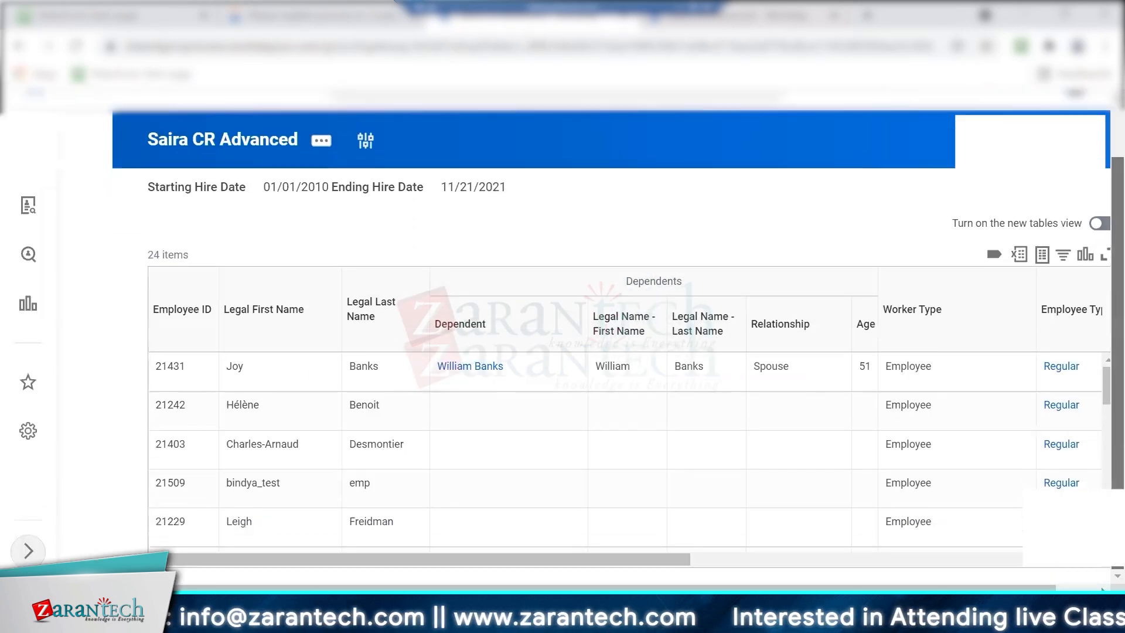
left_click_drag(539, 556, 1092, 395)
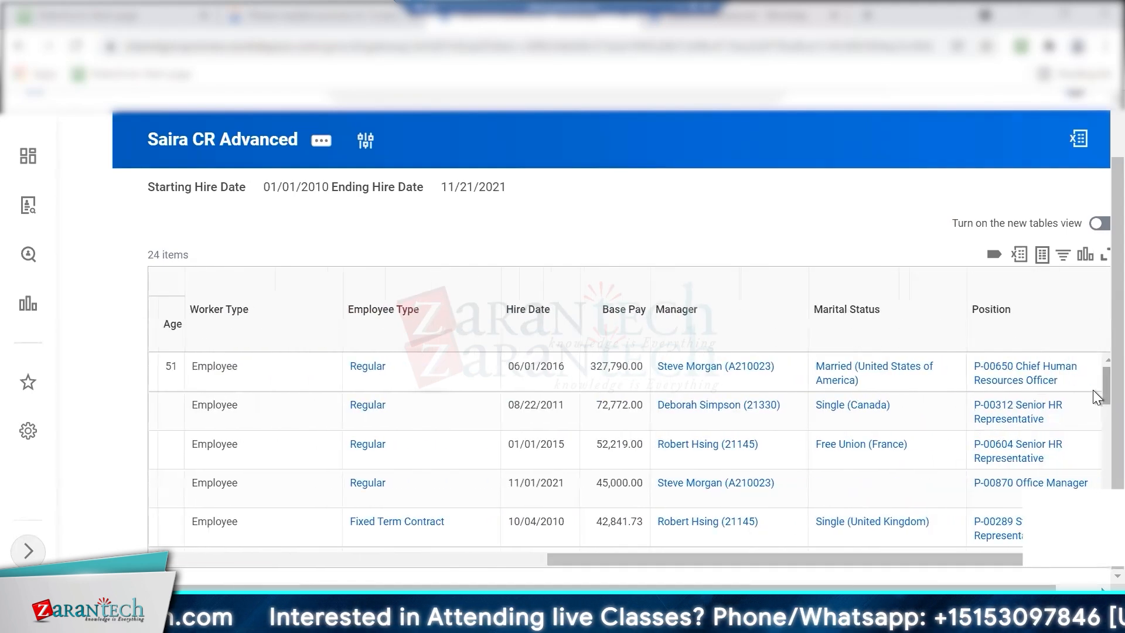
scroll(1092, 413, "down", 3)
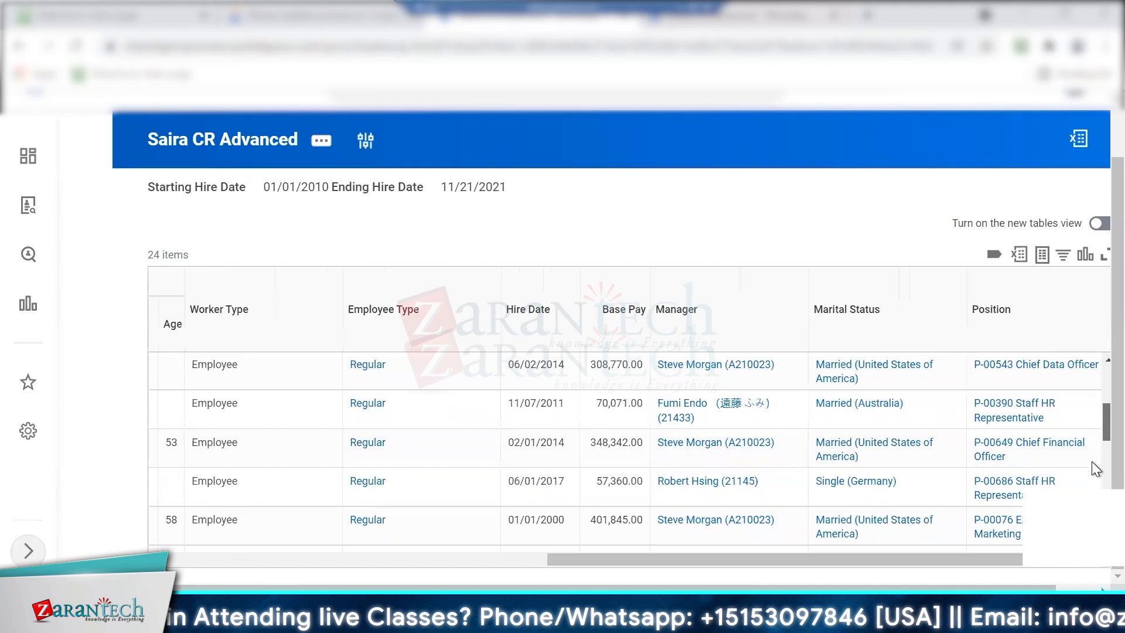
scroll(1083, 485, "down", 10)
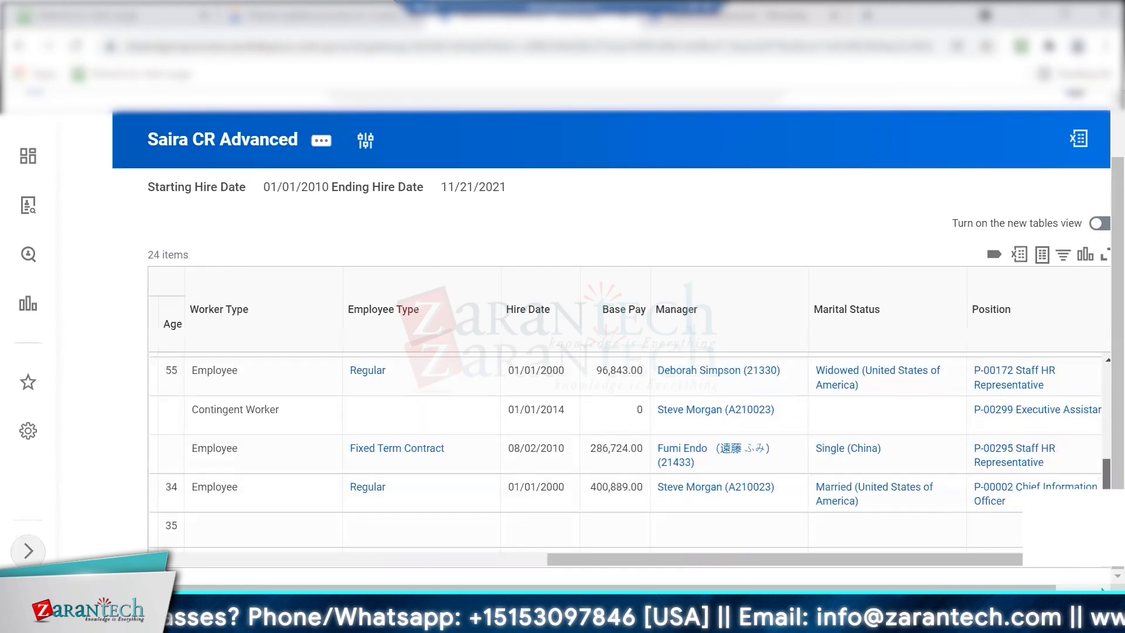
scroll(625, 451, "down", 3)
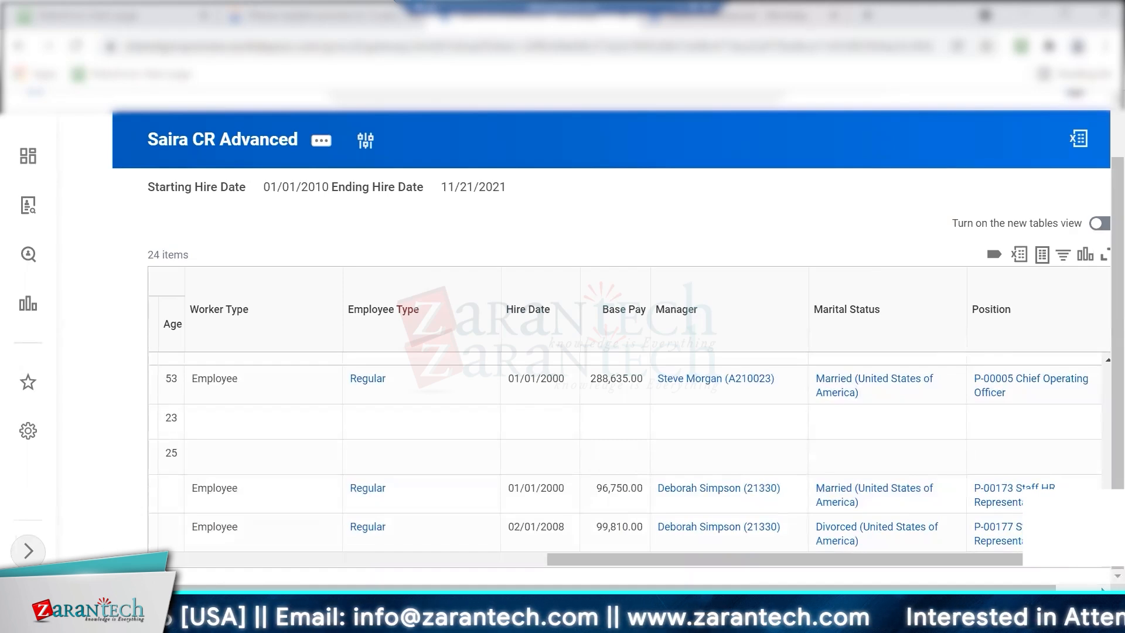
scroll(625, 451, "up", 5)
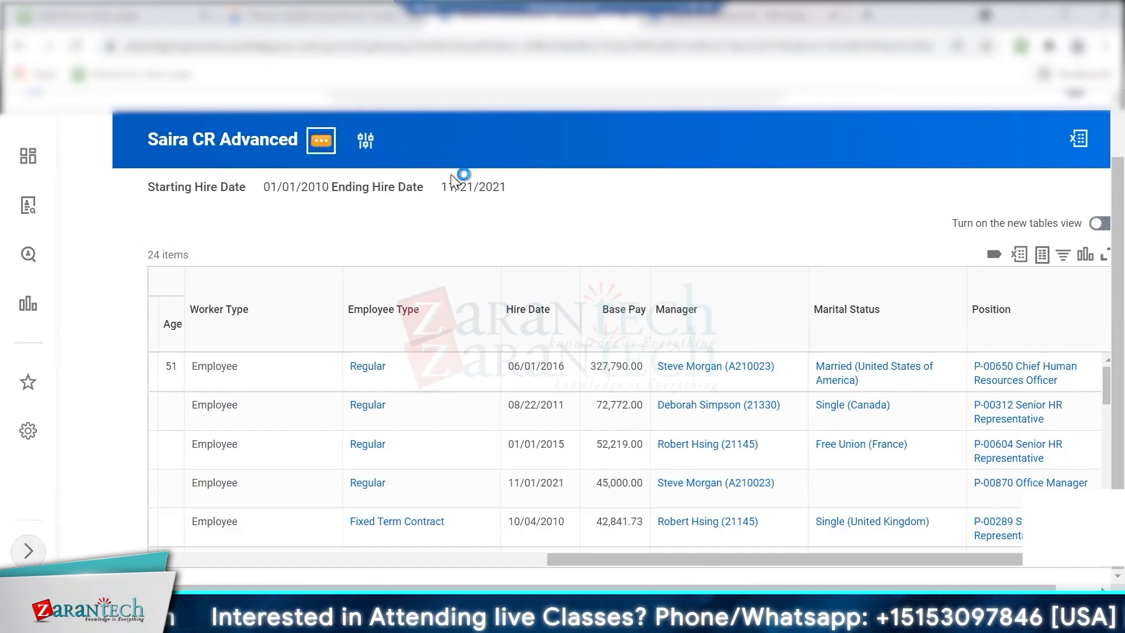
Open the Saira CR Advanced definition for editing and review its filter on instances conditions.
mouse_move(464, 219)
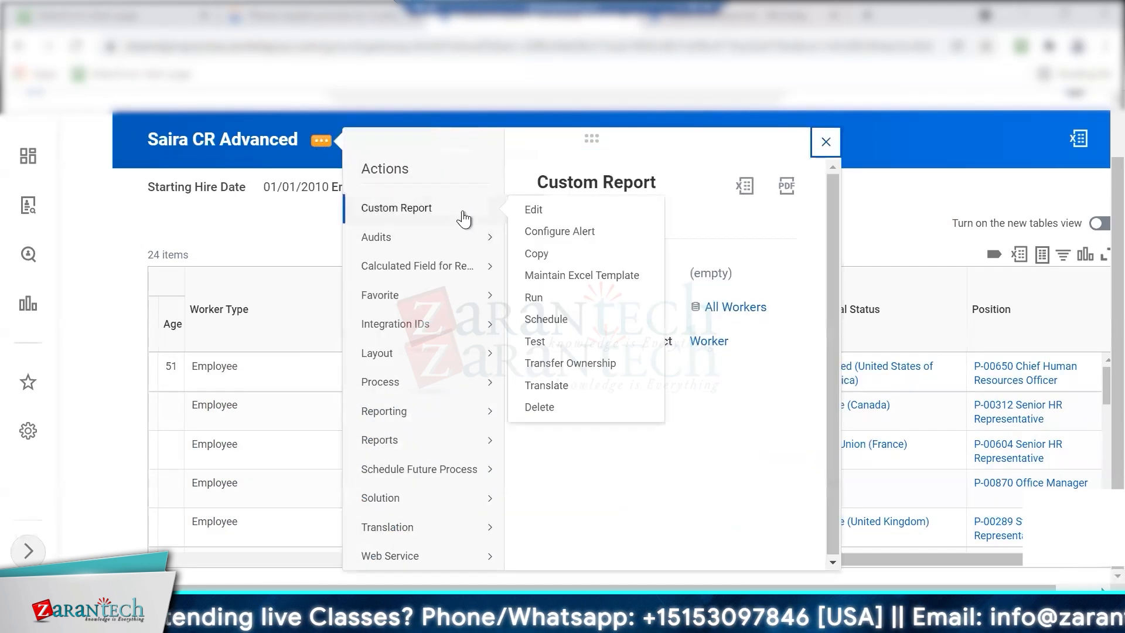
left_click(527, 211)
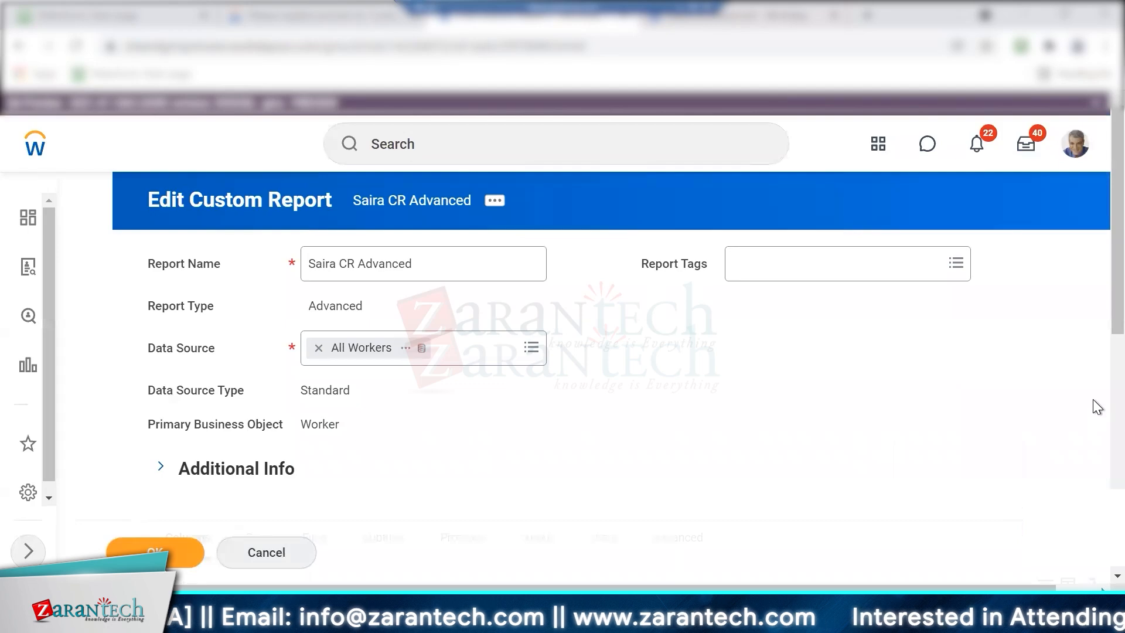
scroll(1097, 420, "down", 9)
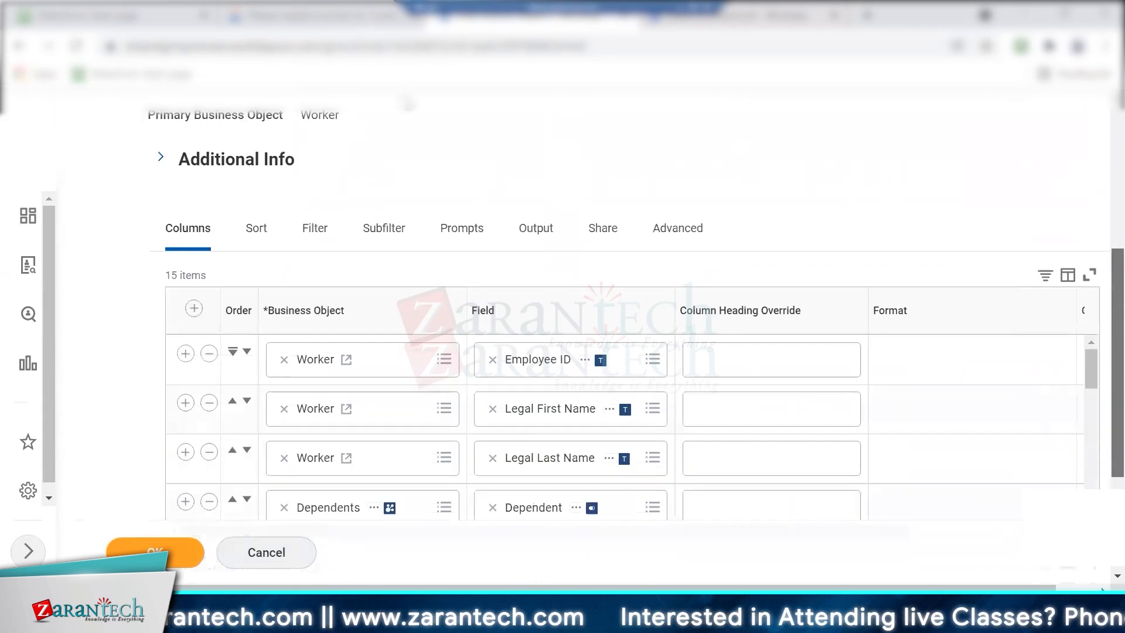
scroll(1097, 117, "up", 7)
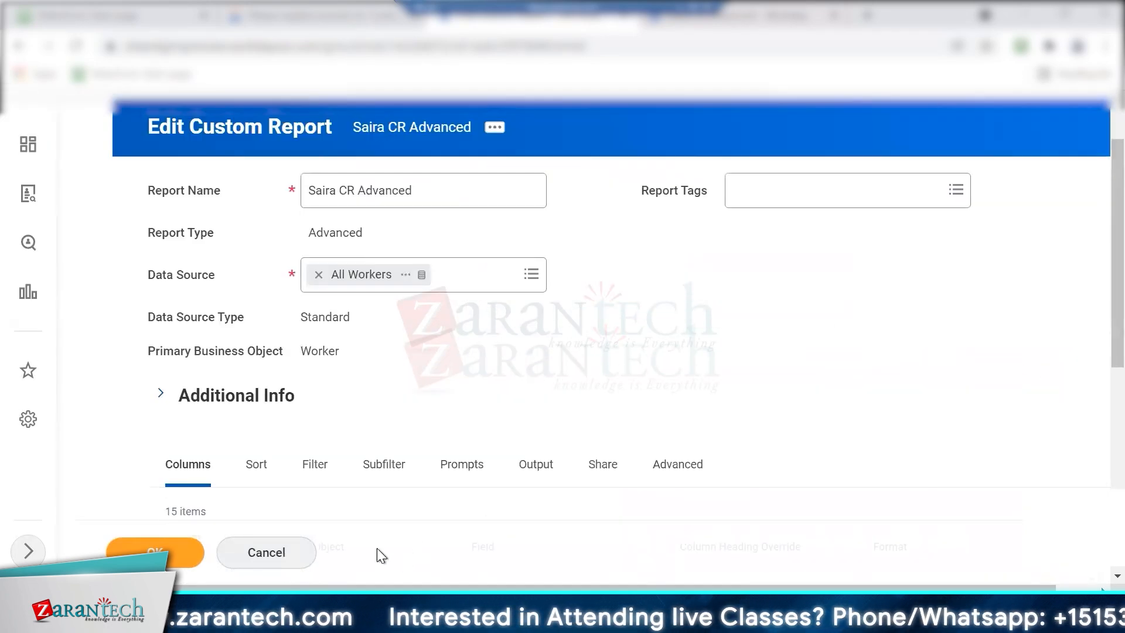
left_click(316, 463)
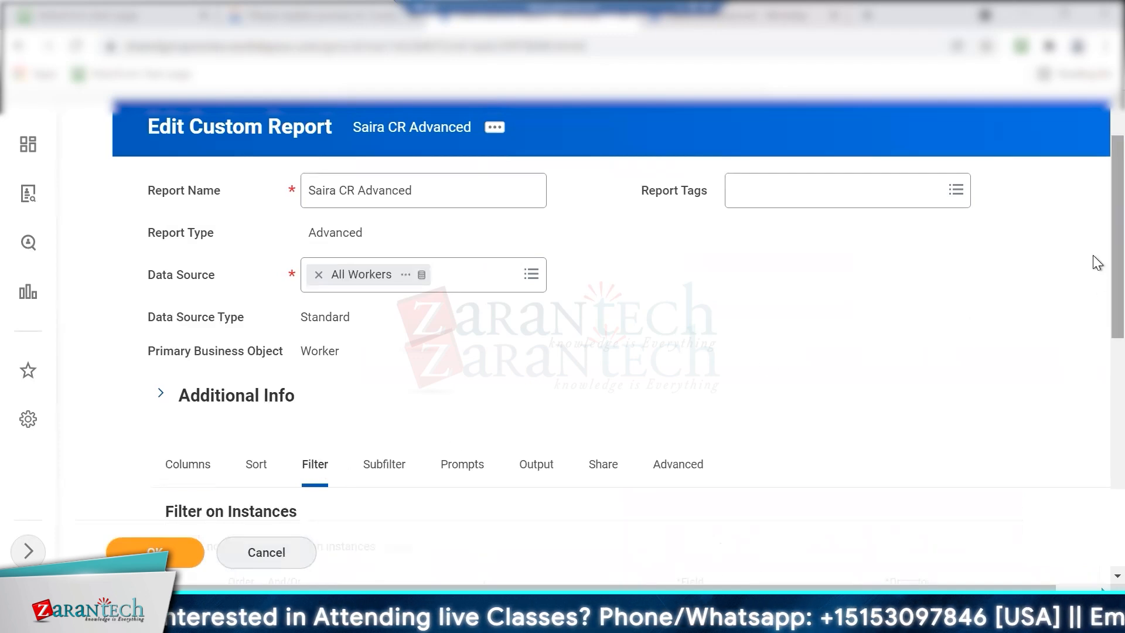
scroll(1092, 420, "down", 5)
scroll(1091, 438, "down", 2)
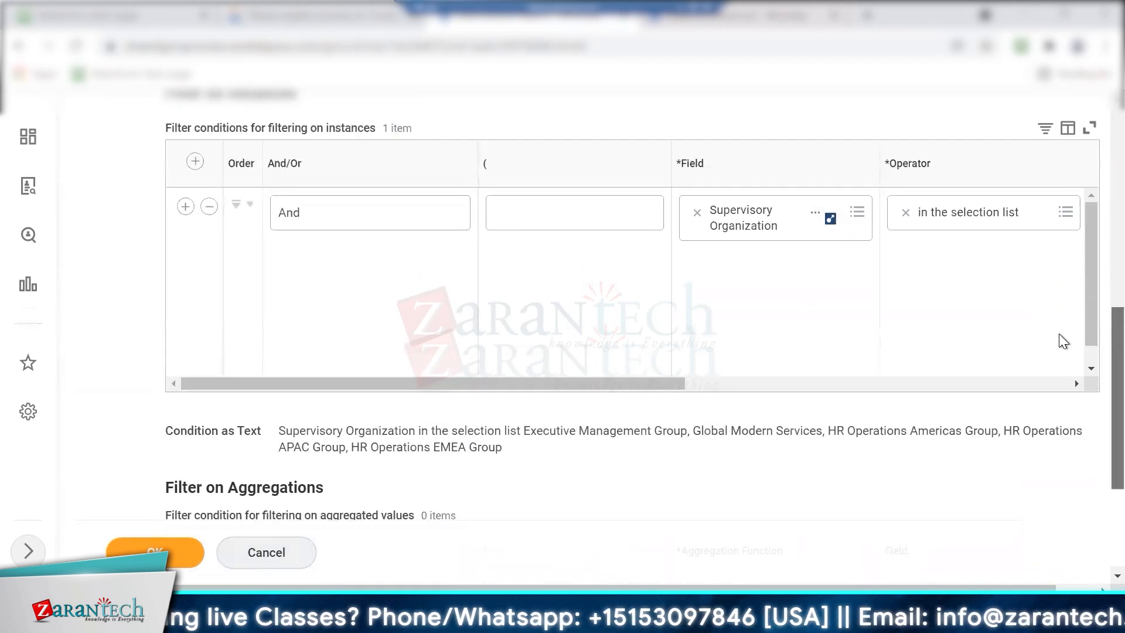
scroll(1059, 333, "up", 3)
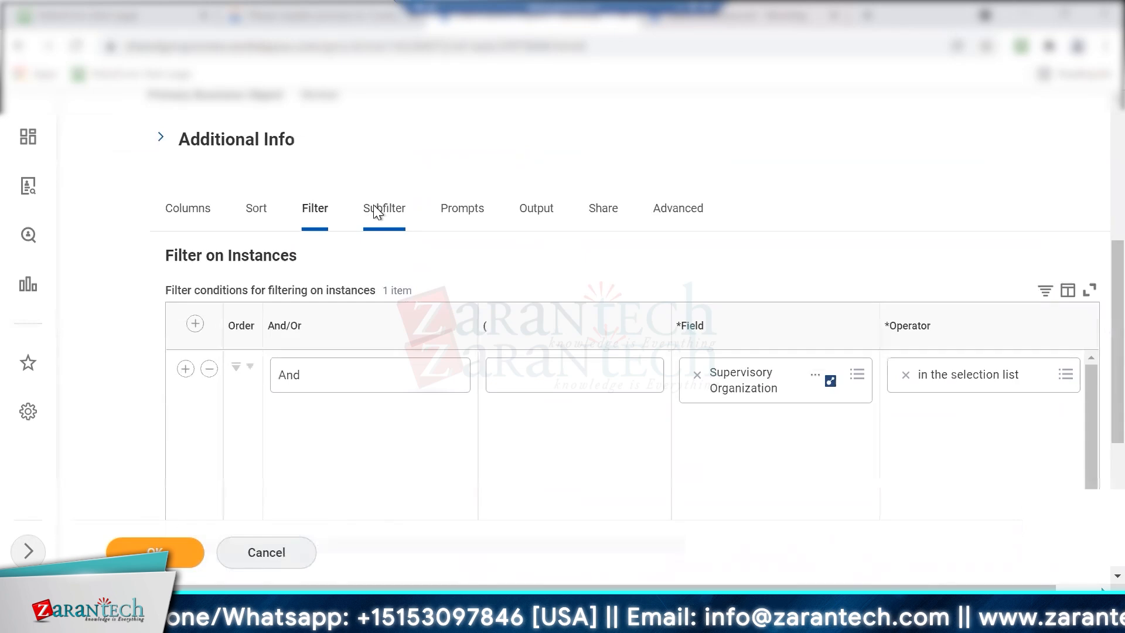
Examine the Worker subfilter's fields, operators, comparison types and comparison values for the Dependents and Hire Date conditions.
left_click(374, 211)
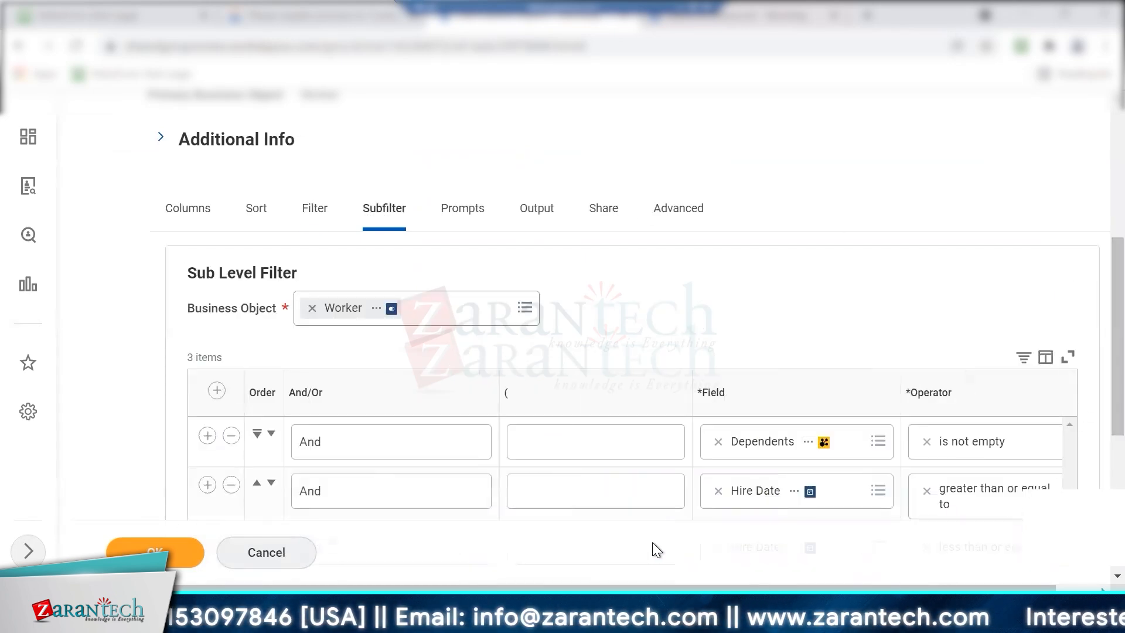
scroll(1092, 410, "down", 4)
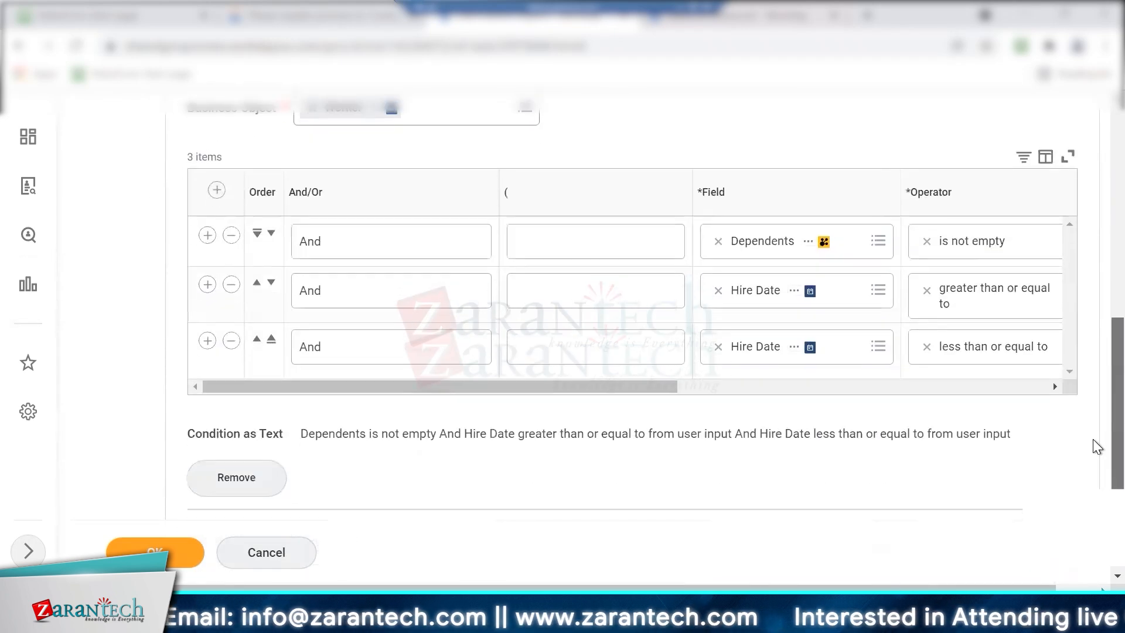
scroll(1091, 421, "up", 1)
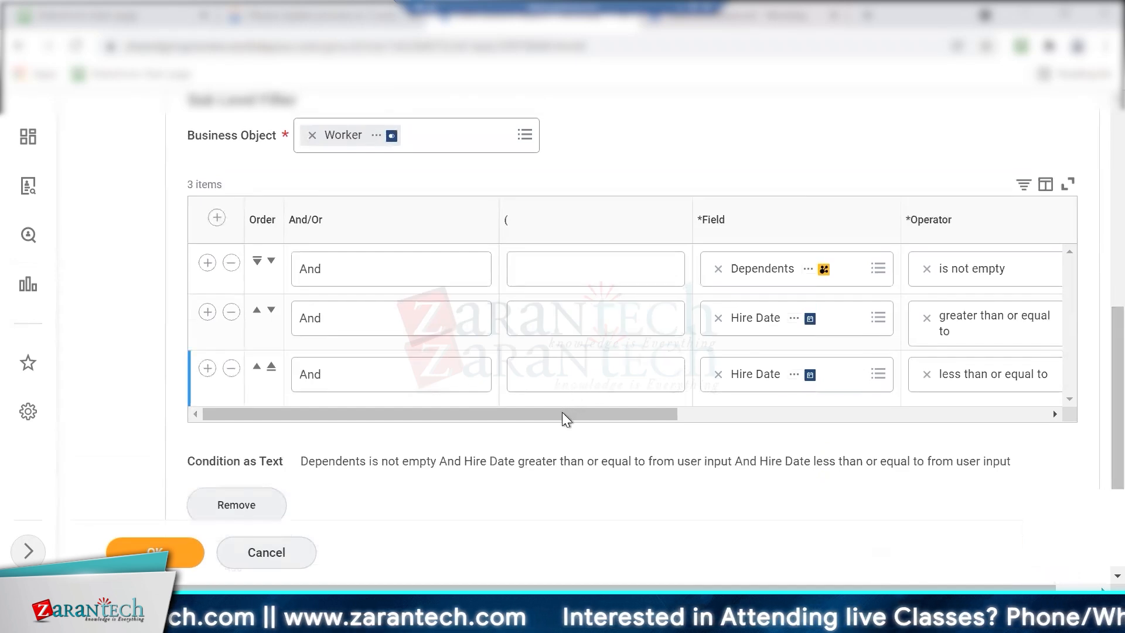
left_click_drag(605, 413, 656, 414)
left_click(778, 413)
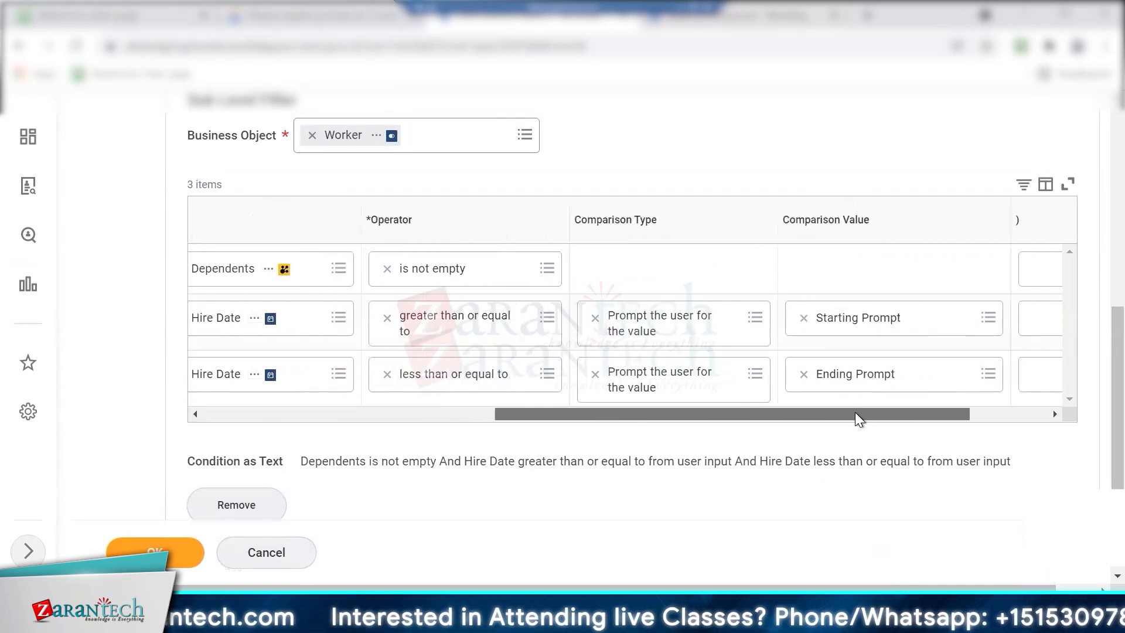
left_click_drag(849, 413, 788, 410)
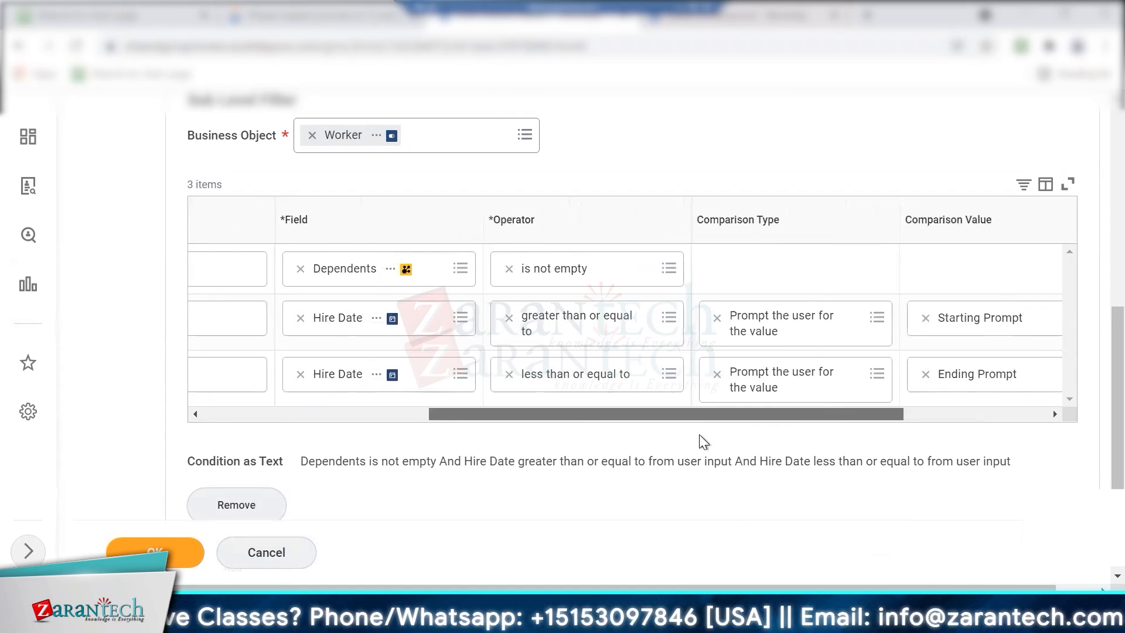
Save the report definition and run it with Starting Hire Date 02/02/2010 and Ending Hire Date 11/01/2021.
left_click(170, 553)
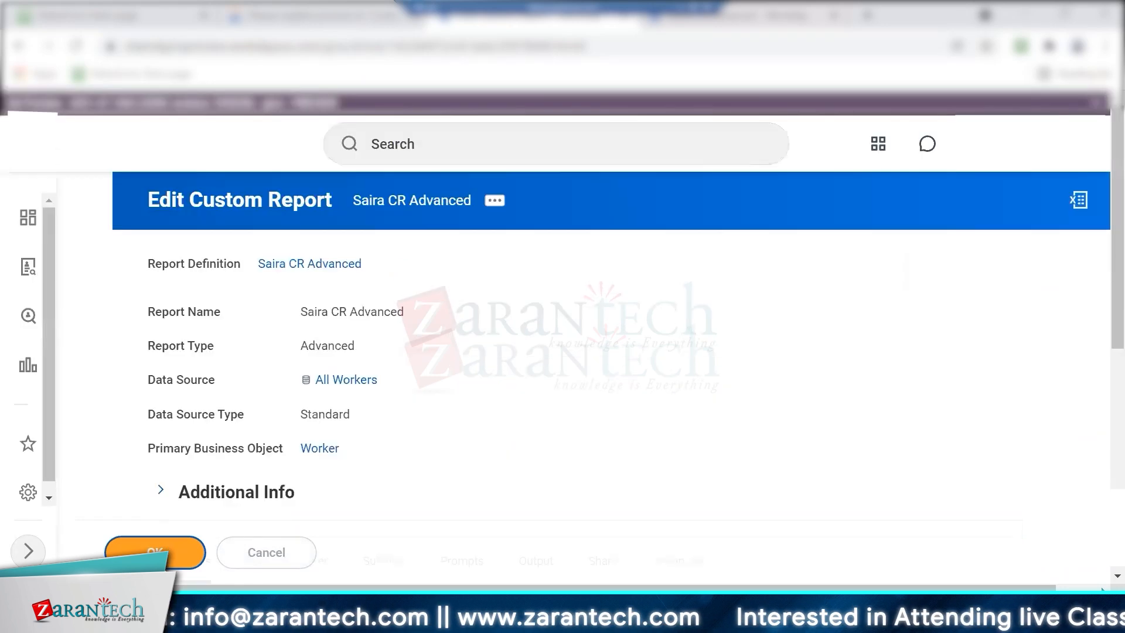
left_click(185, 554)
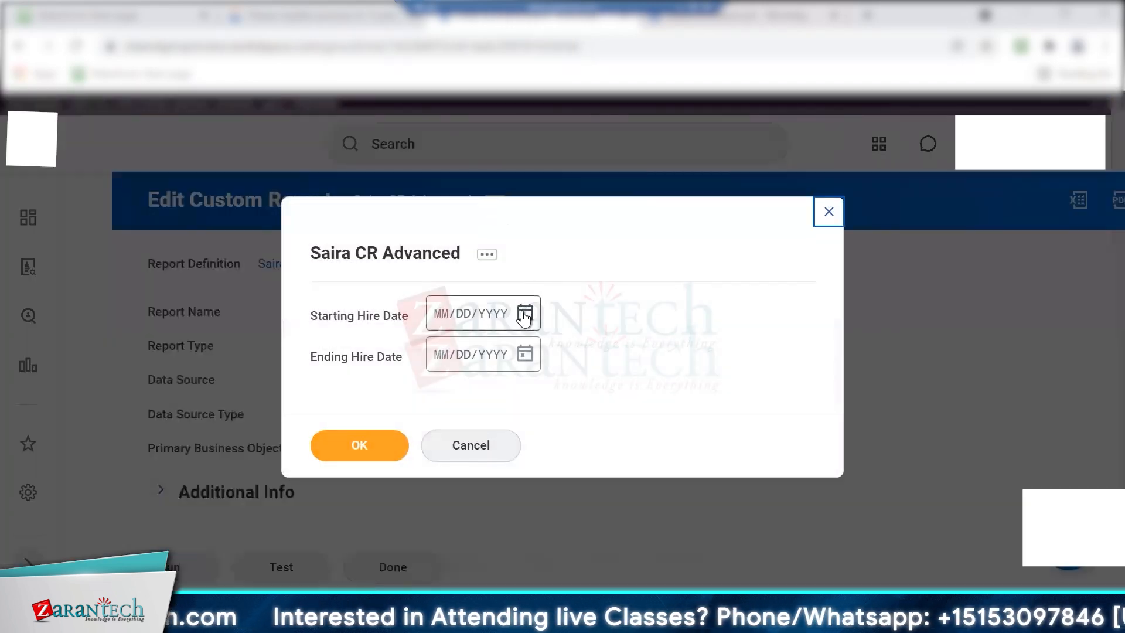
left_click(524, 315)
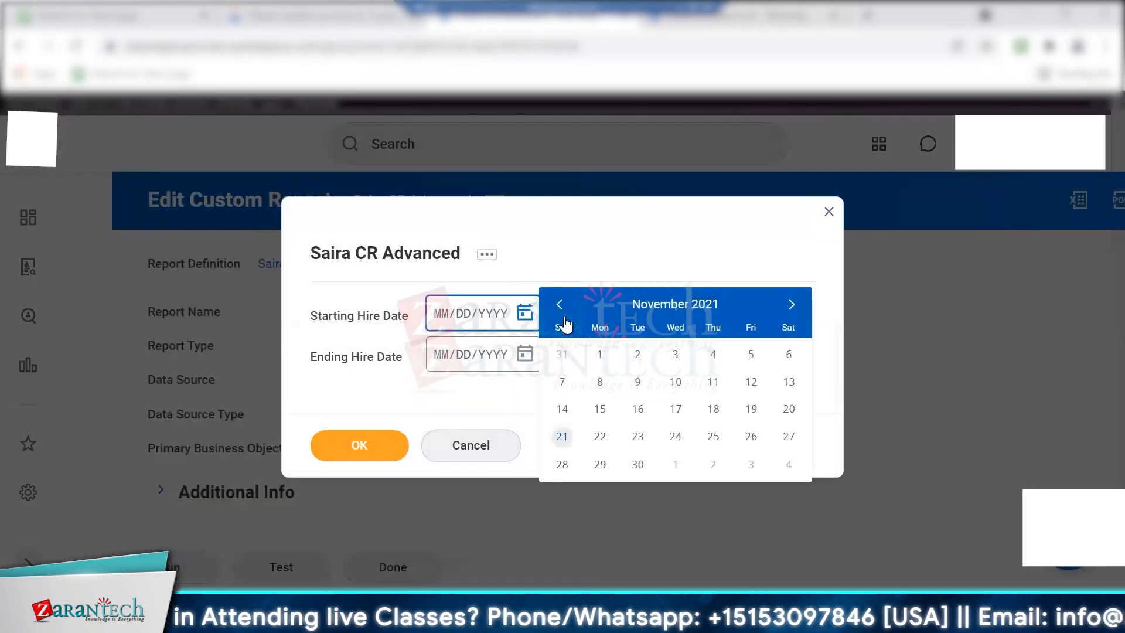
left_click(445, 316)
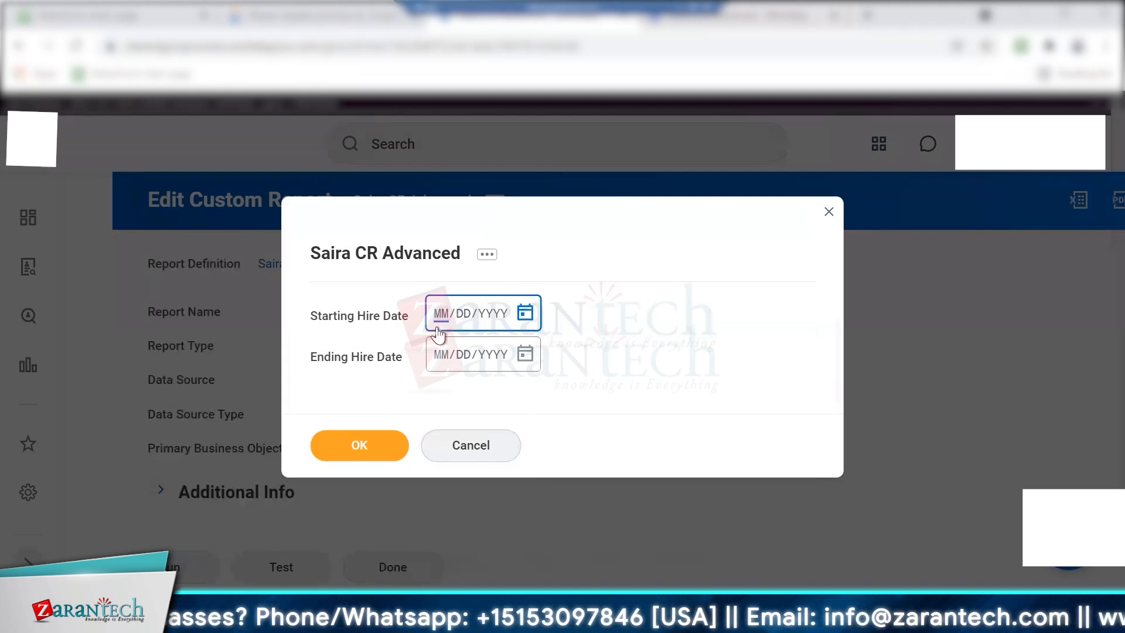
type("02/0")
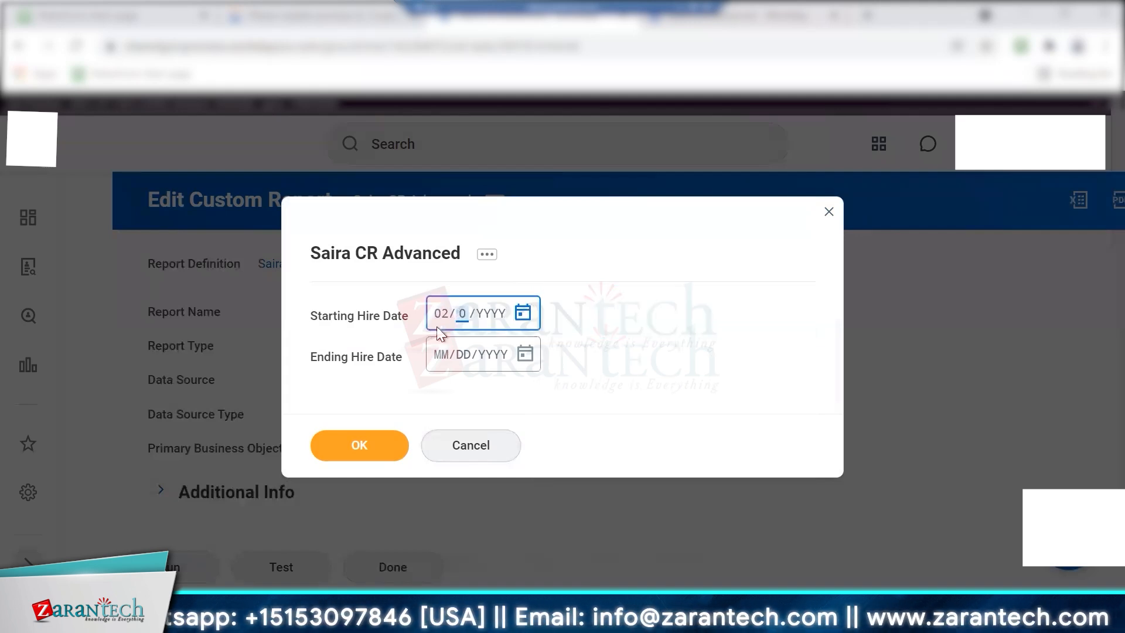
type("2/")
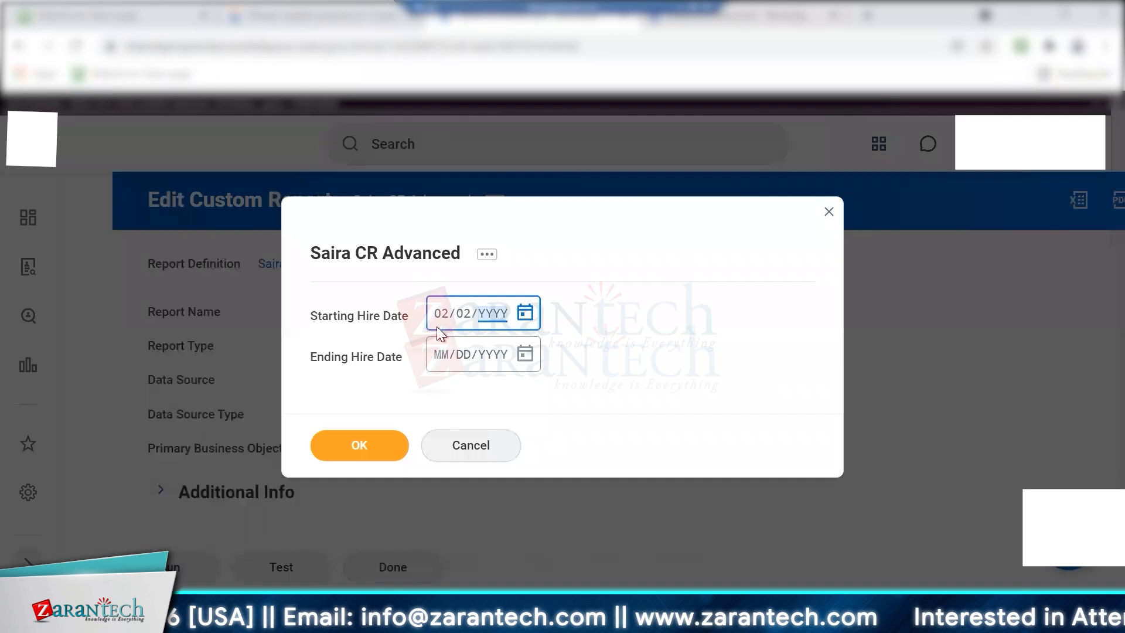
type("20")
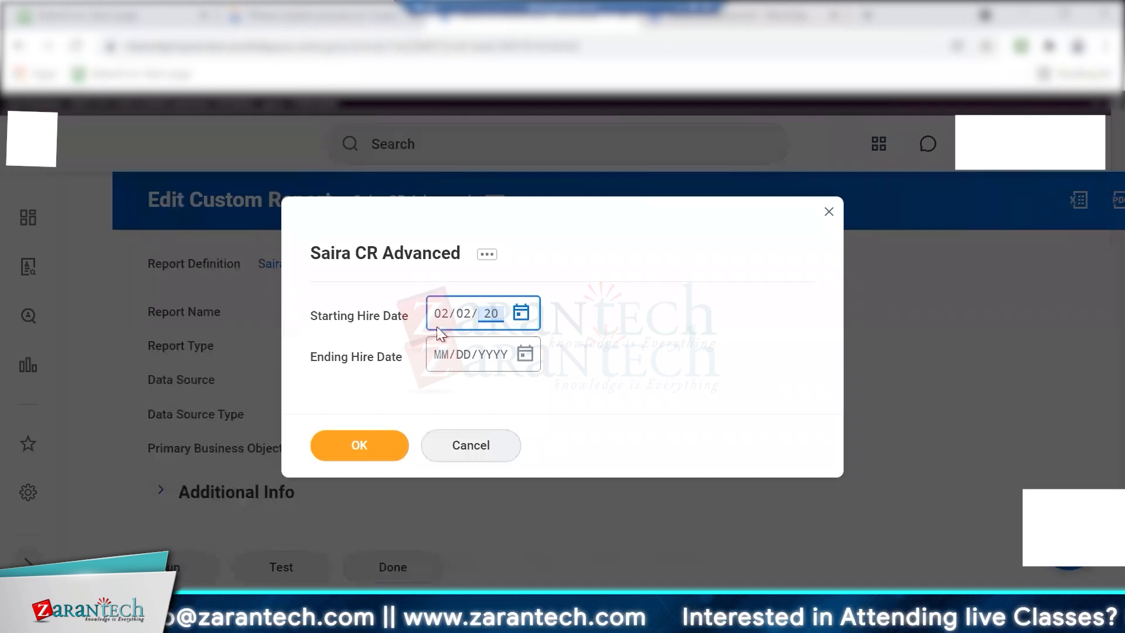
type("10")
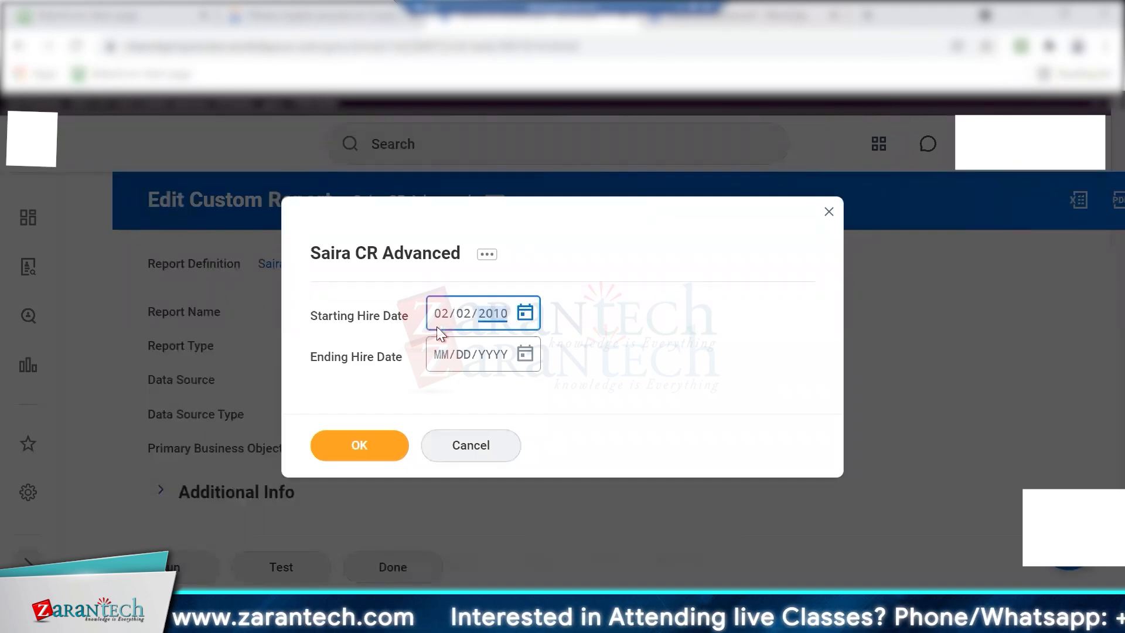
left_click(526, 356)
left_click(599, 401)
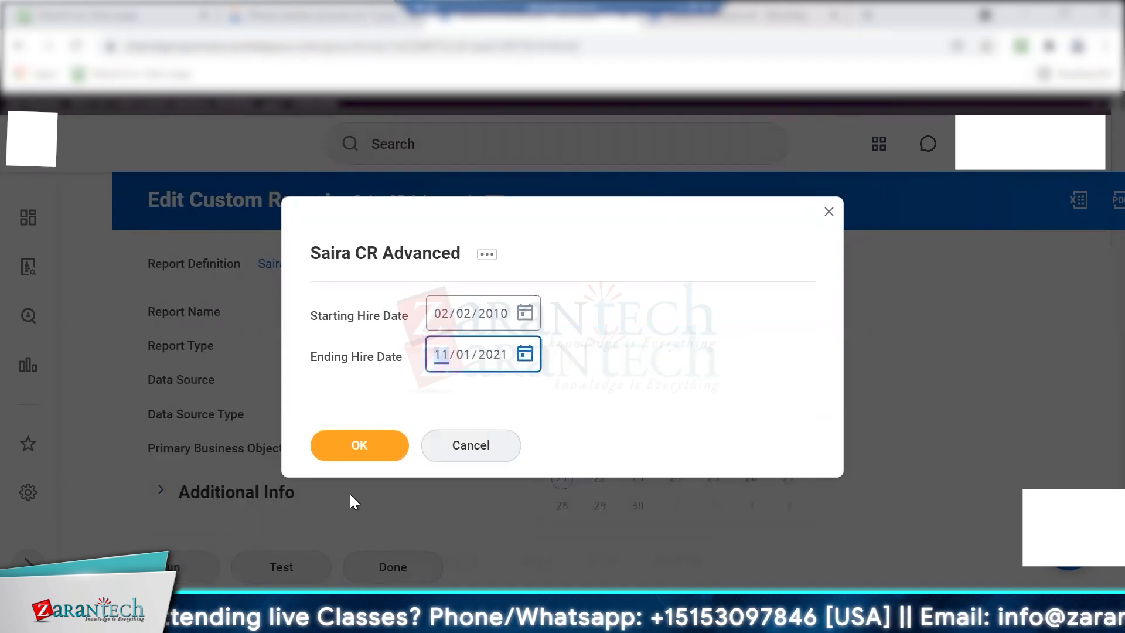
left_click(358, 439)
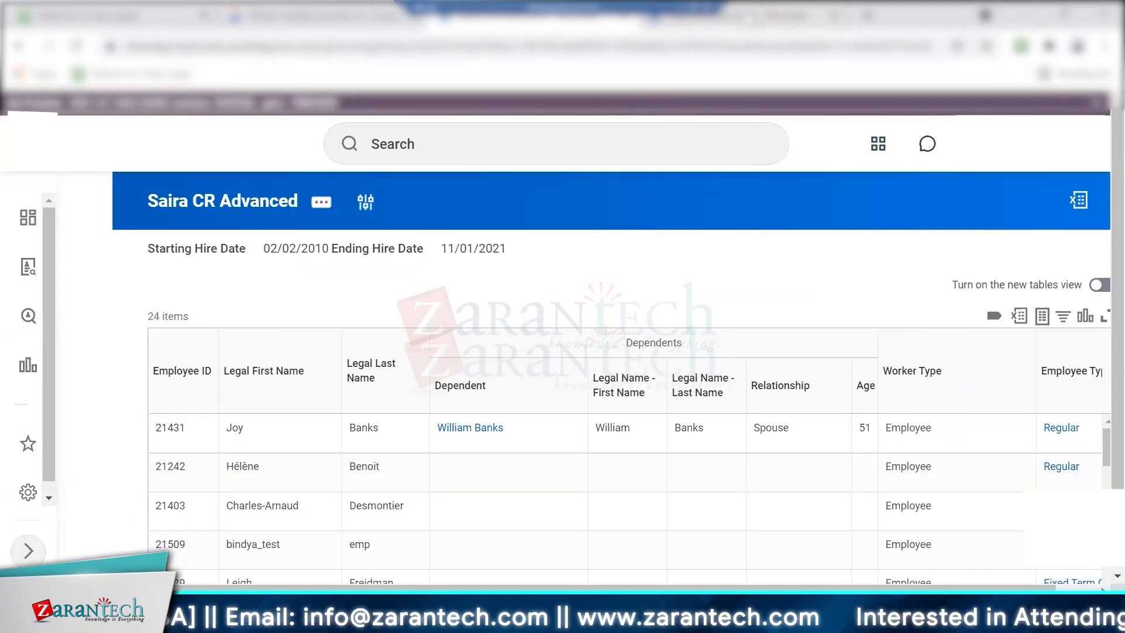
Compare the new output with the earlier results, examining the dependents and Hire Date columns and the prompted dates.
left_click(729, 22)
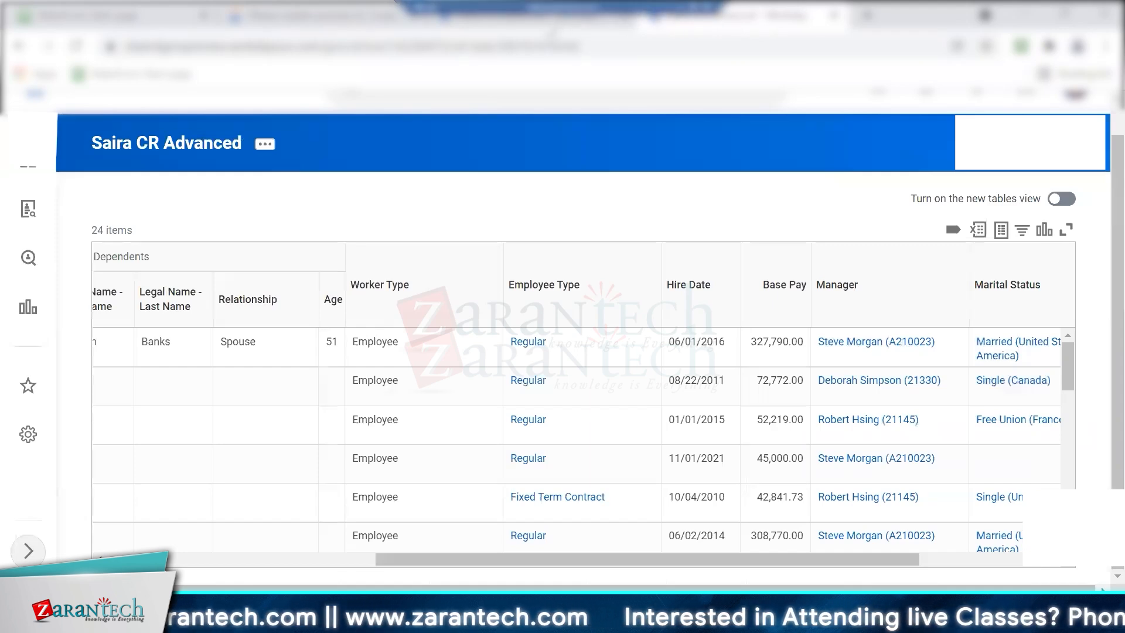
left_click(545, 25)
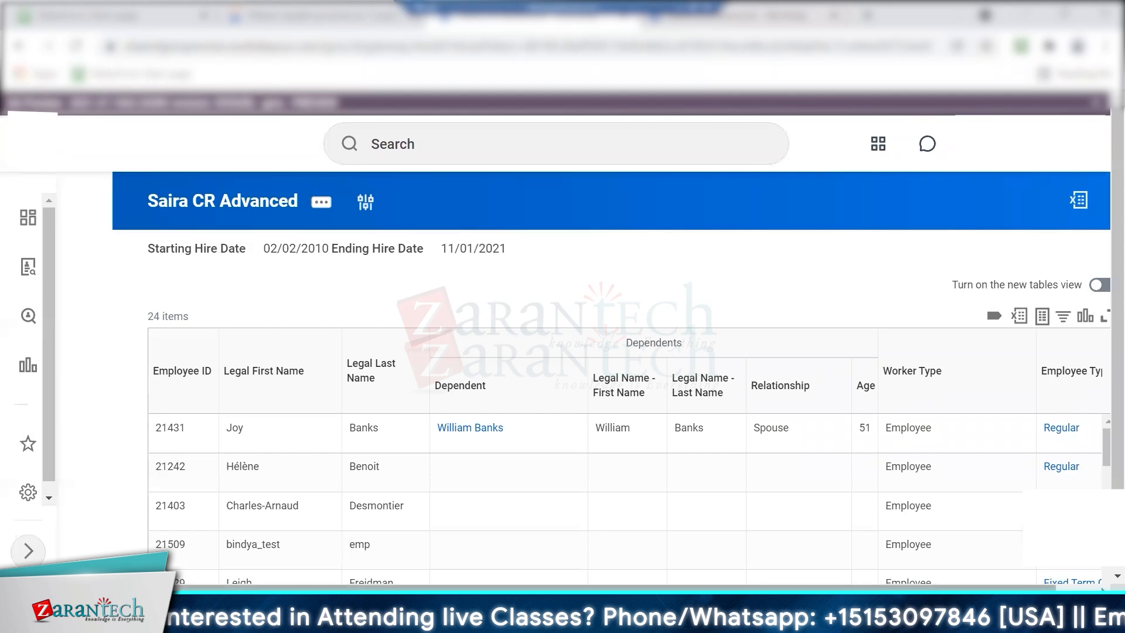
scroll(1096, 380, "down", 1)
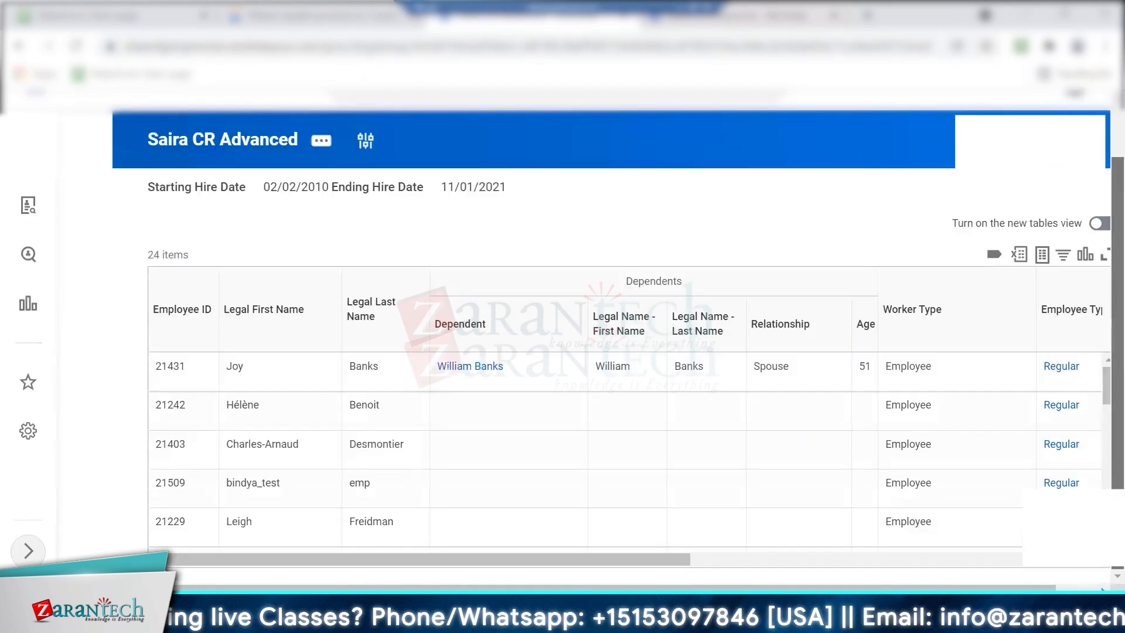
scroll(705, 539, "right", 2)
scroll(705, 540, "right", 10)
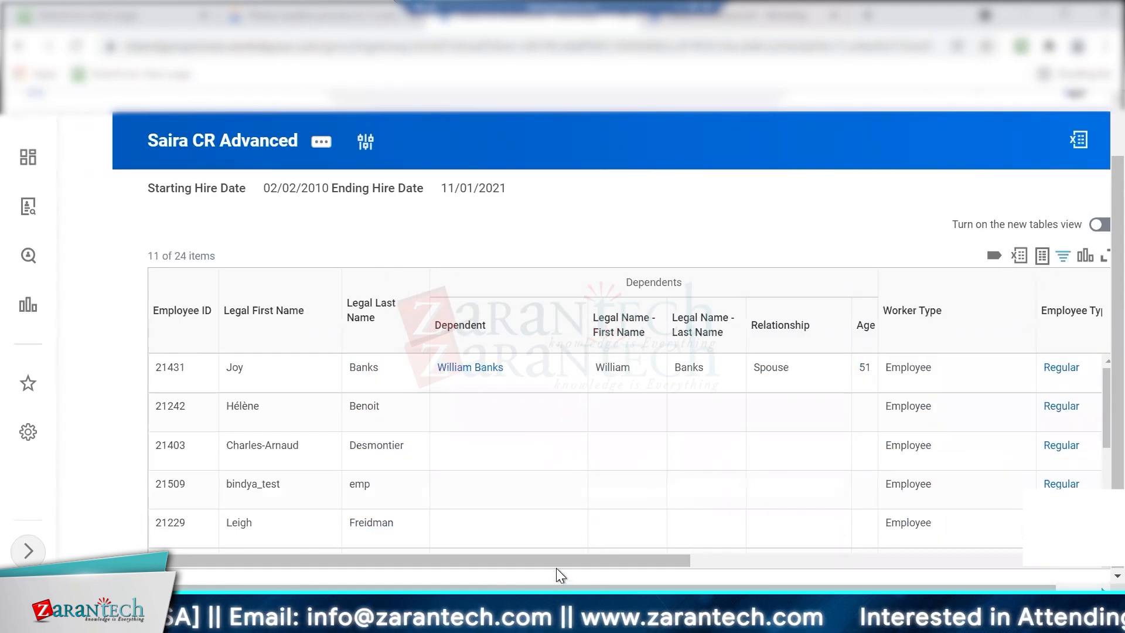
left_click_drag(557, 561, 1000, 557)
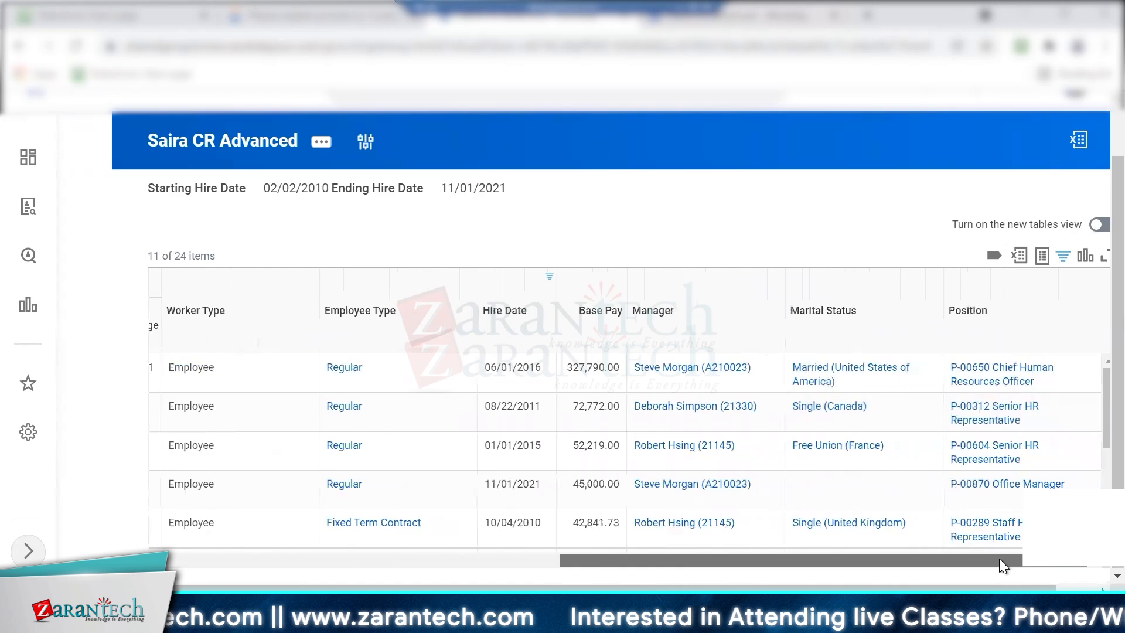
left_click_drag(891, 567, 462, 586)
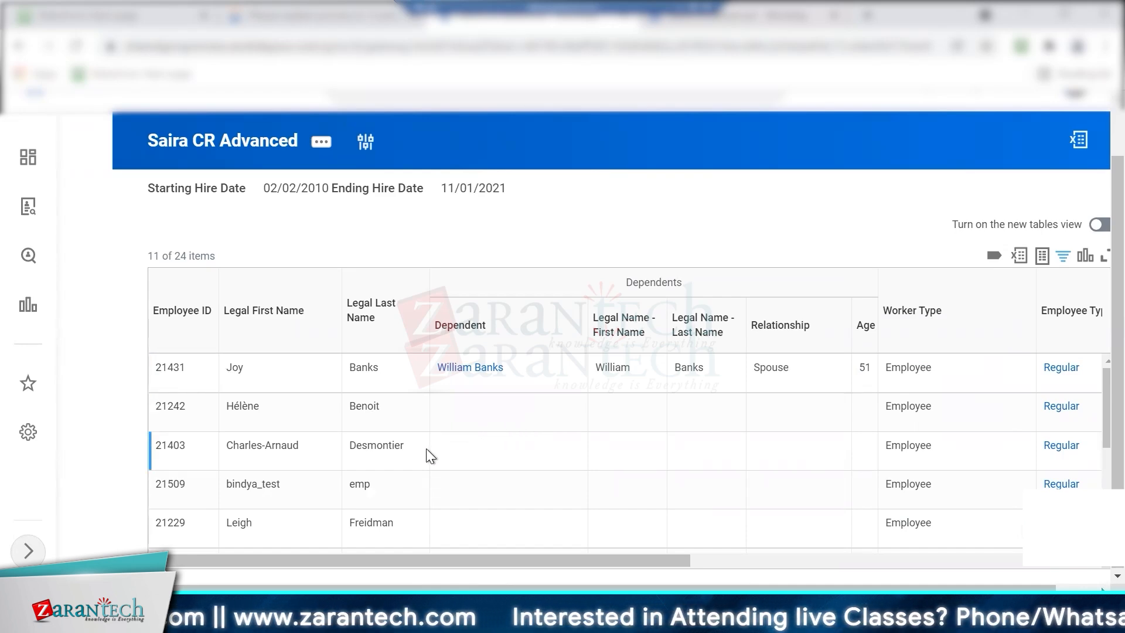
left_click(365, 144)
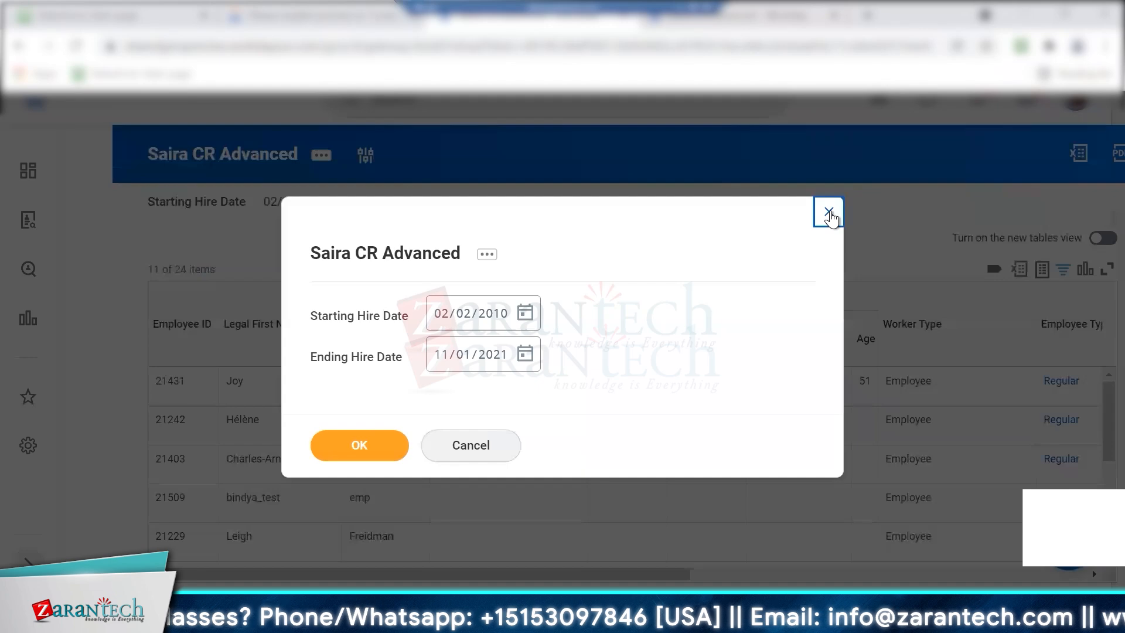
left_click(828, 212)
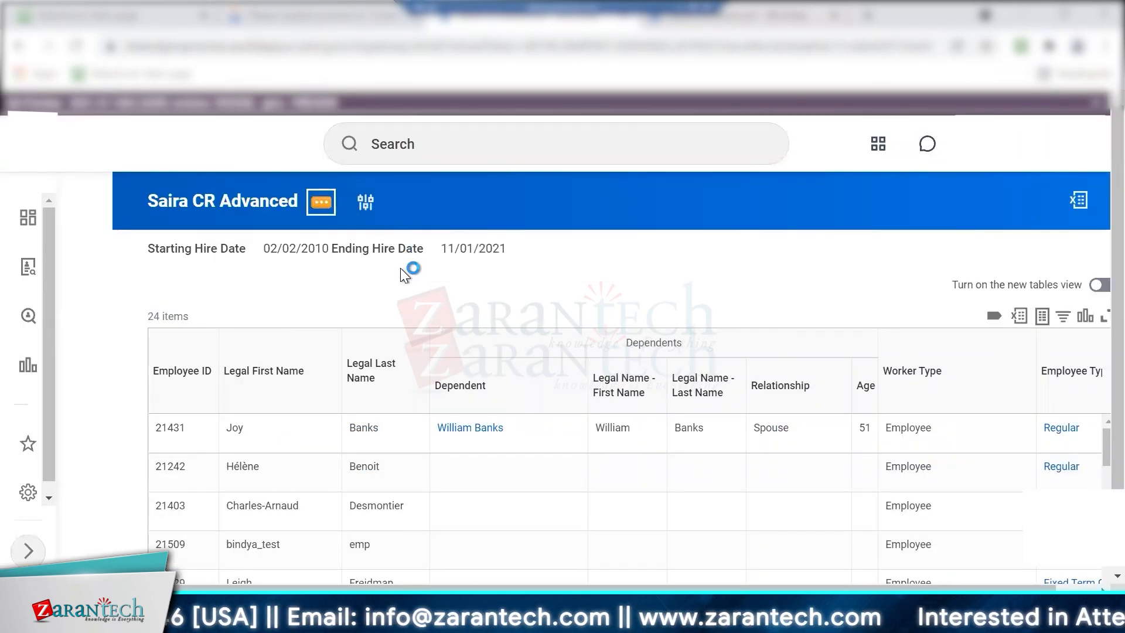
Open the Saira CR Advanced definition for editing and review the business objects and fields of its columns.
mouse_move(466, 259)
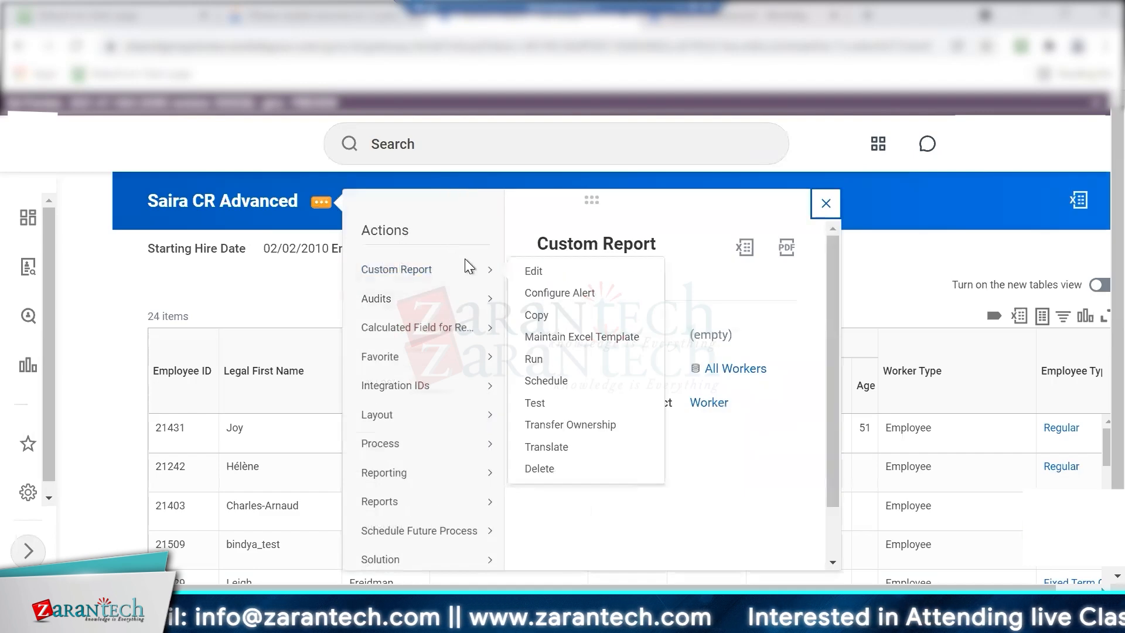
left_click(527, 272)
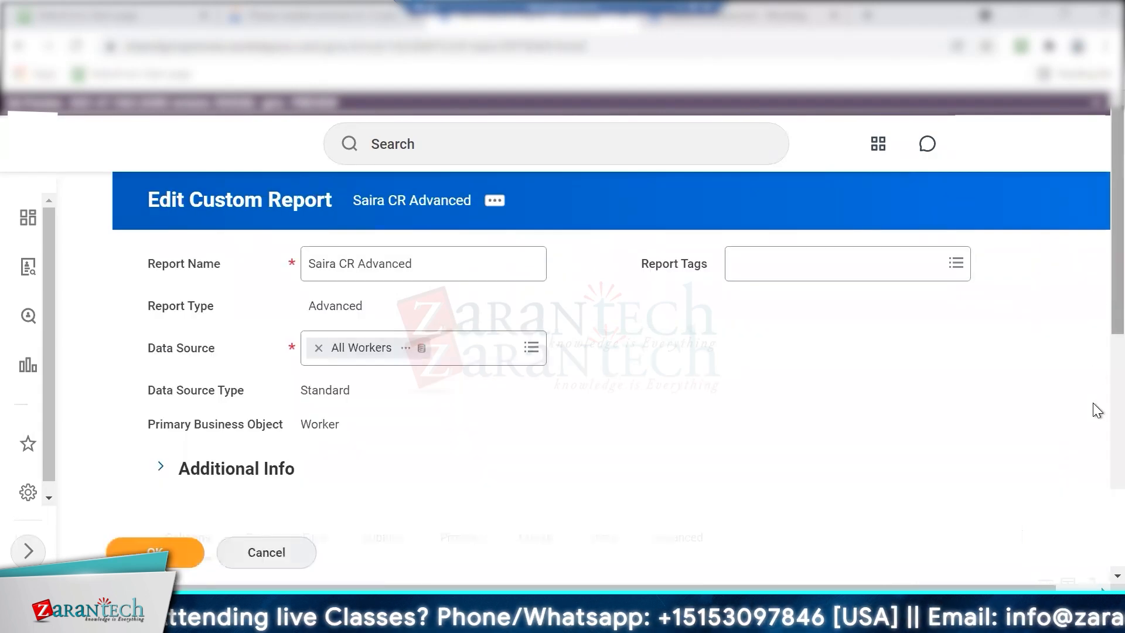
scroll(1093, 404, "down", 10)
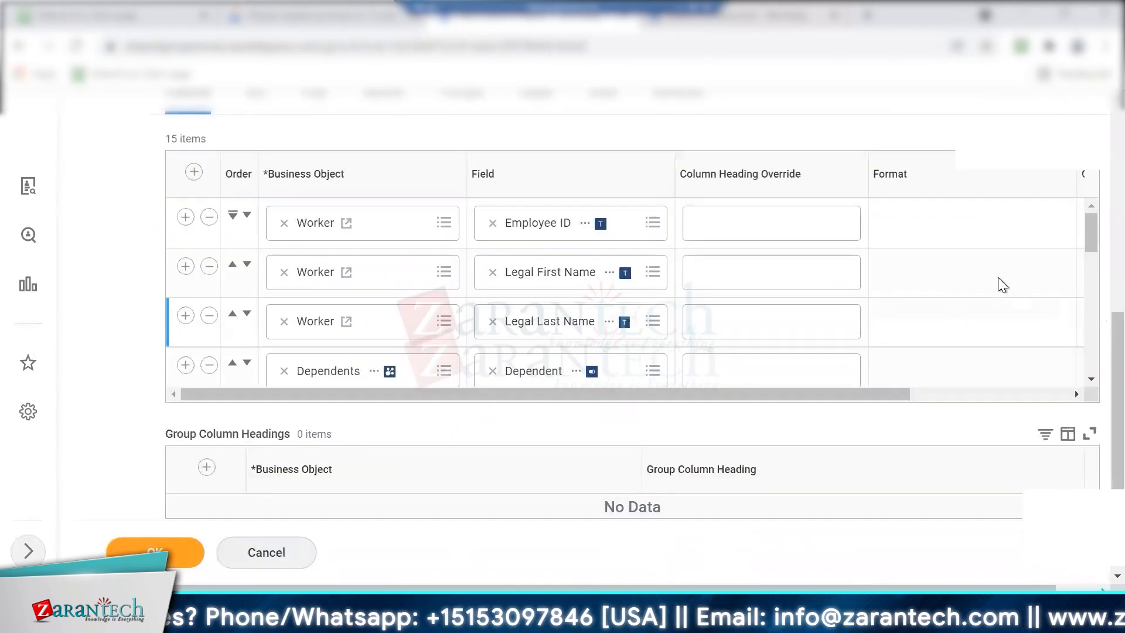
left_click_drag(1089, 226, 1091, 254)
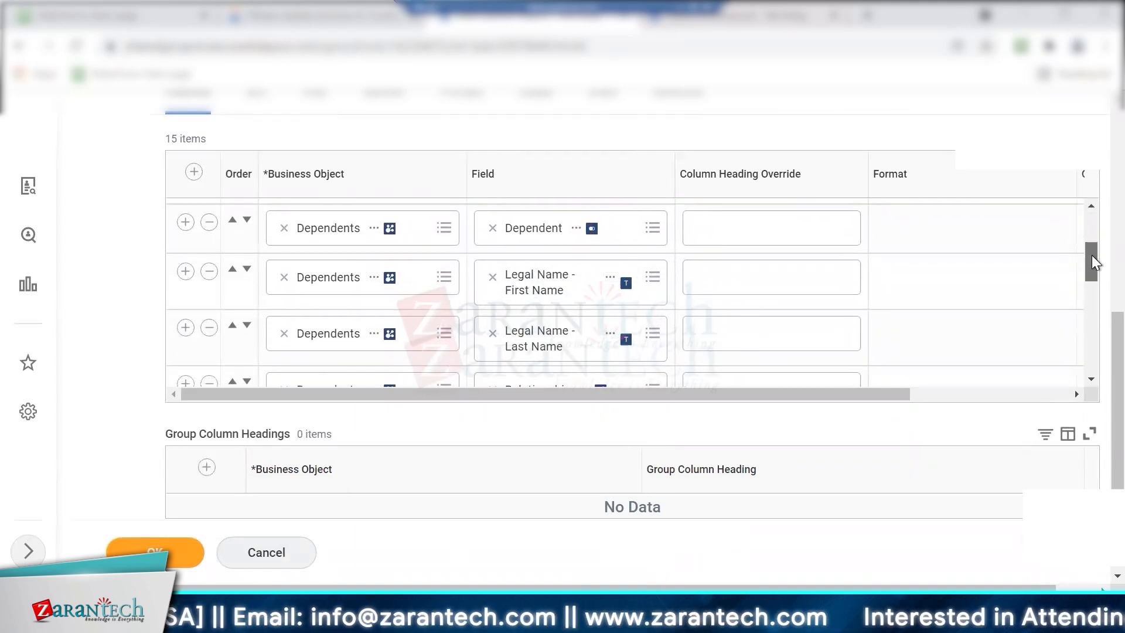
left_click_drag(1091, 260, 1092, 269)
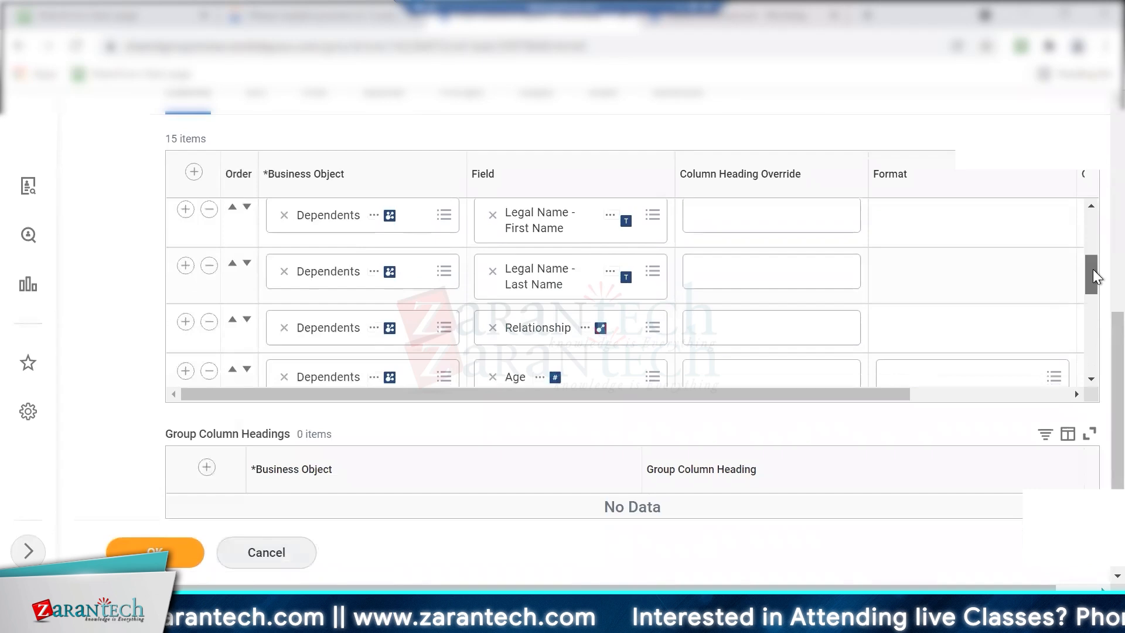
left_click(1091, 244)
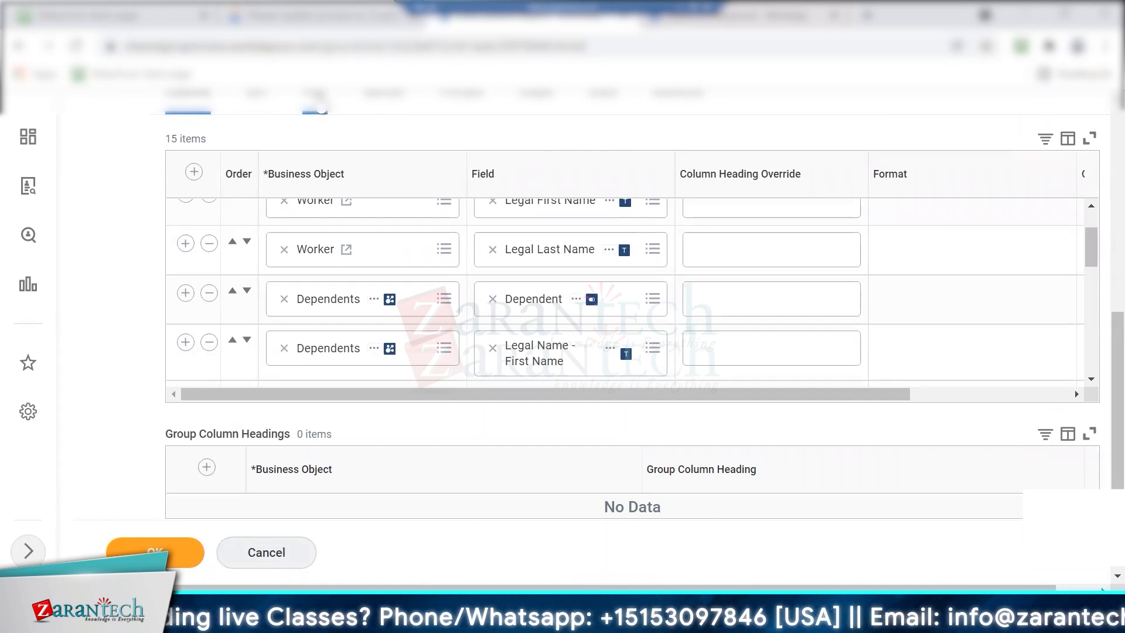
Examine the Worker subfilter's conditions and the report field details behind its Hire Date and Dependents fields.
left_click(321, 99)
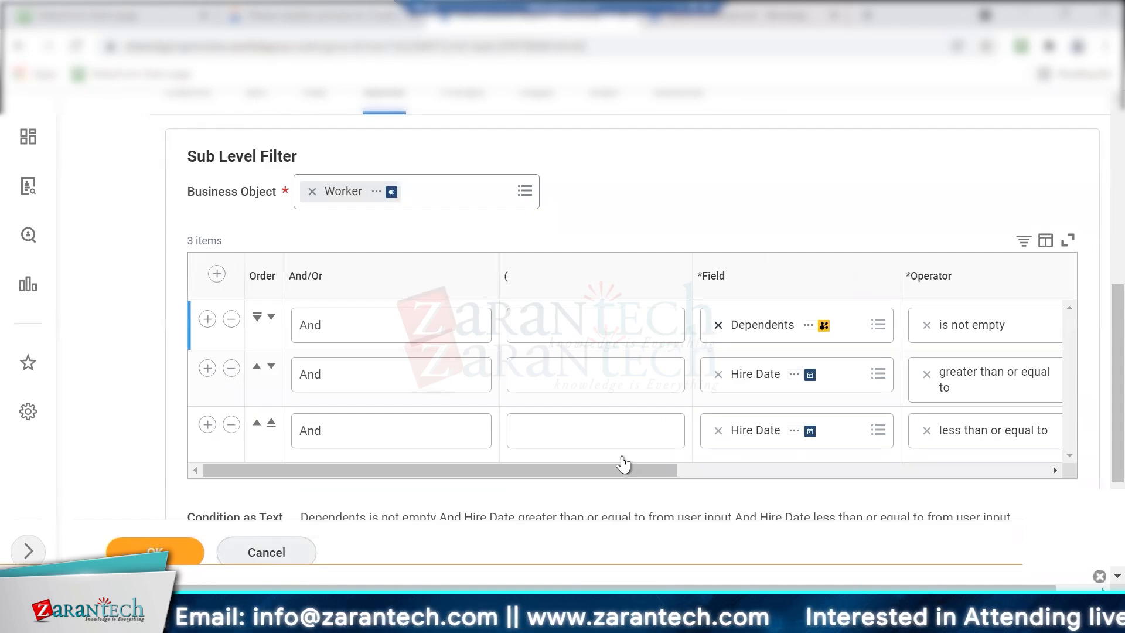
left_click_drag(607, 469, 743, 466)
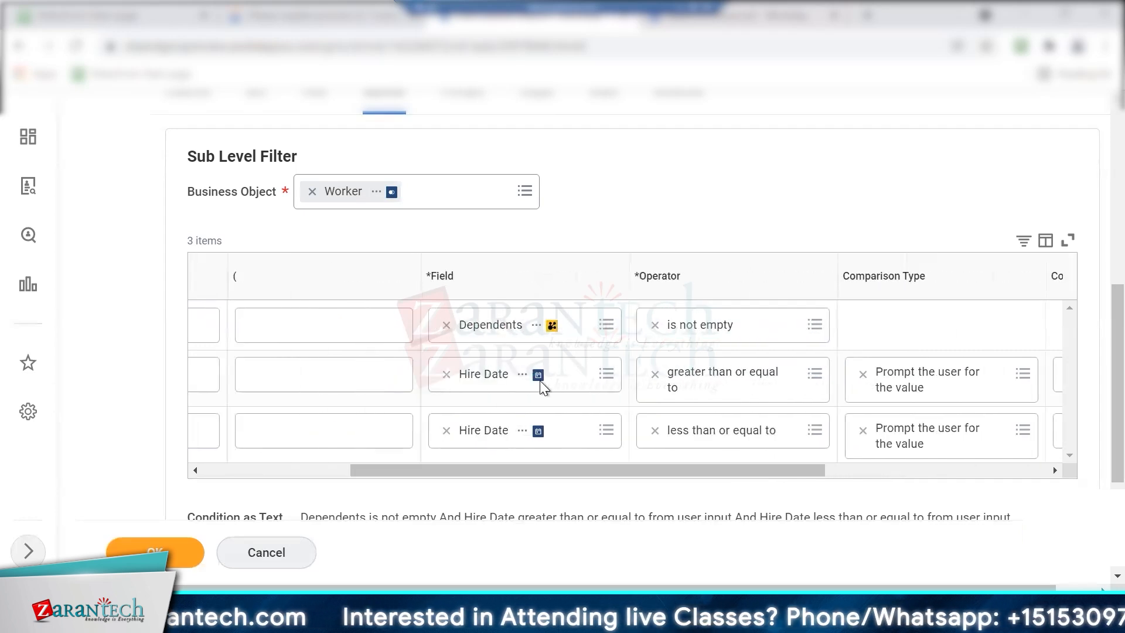
left_click(523, 372)
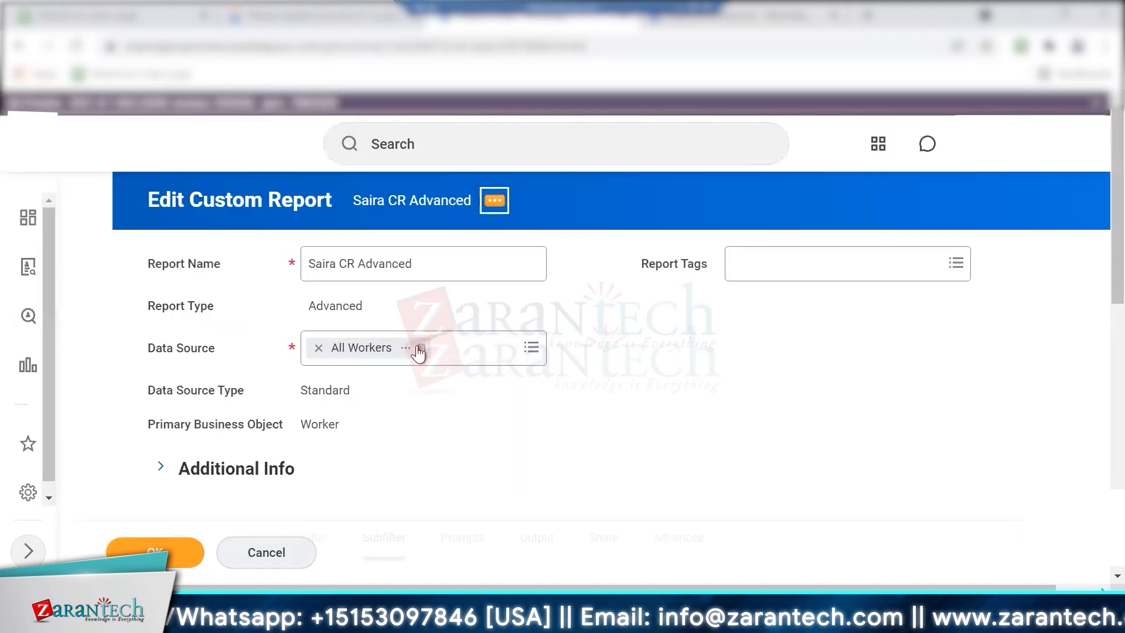
scroll(1092, 409, "down", 10)
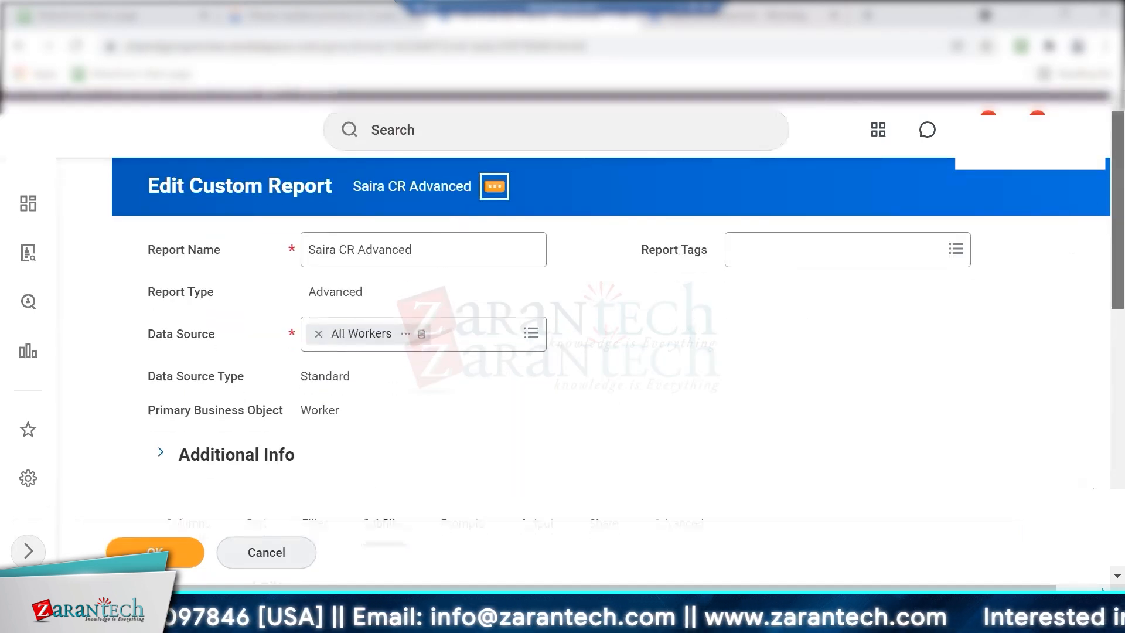
scroll(1092, 417, "up", 3)
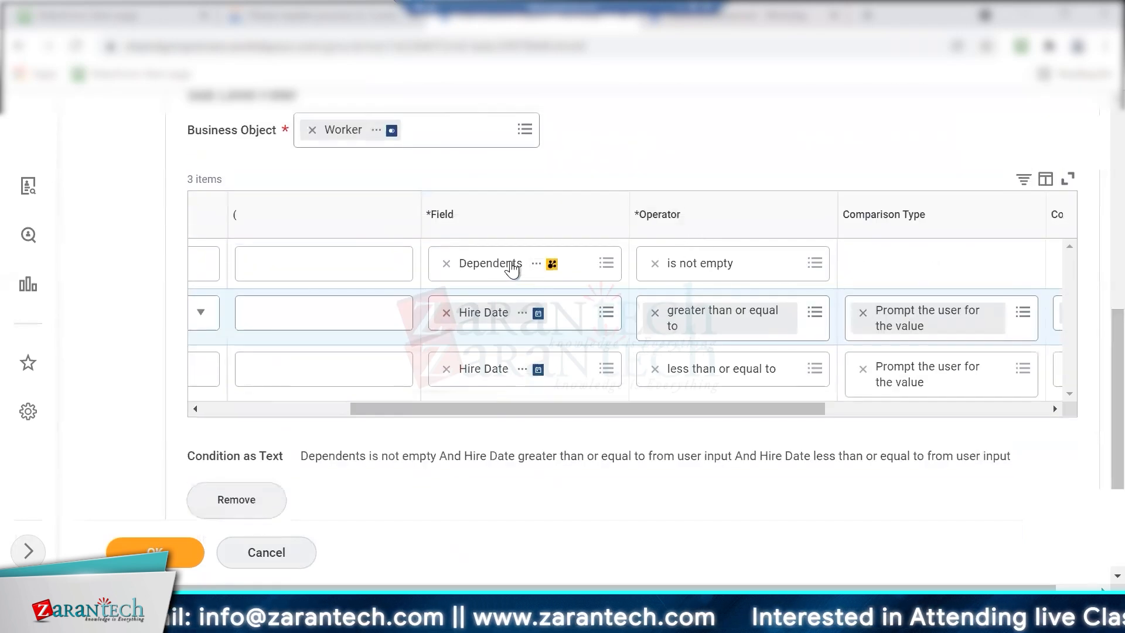
left_click(538, 266)
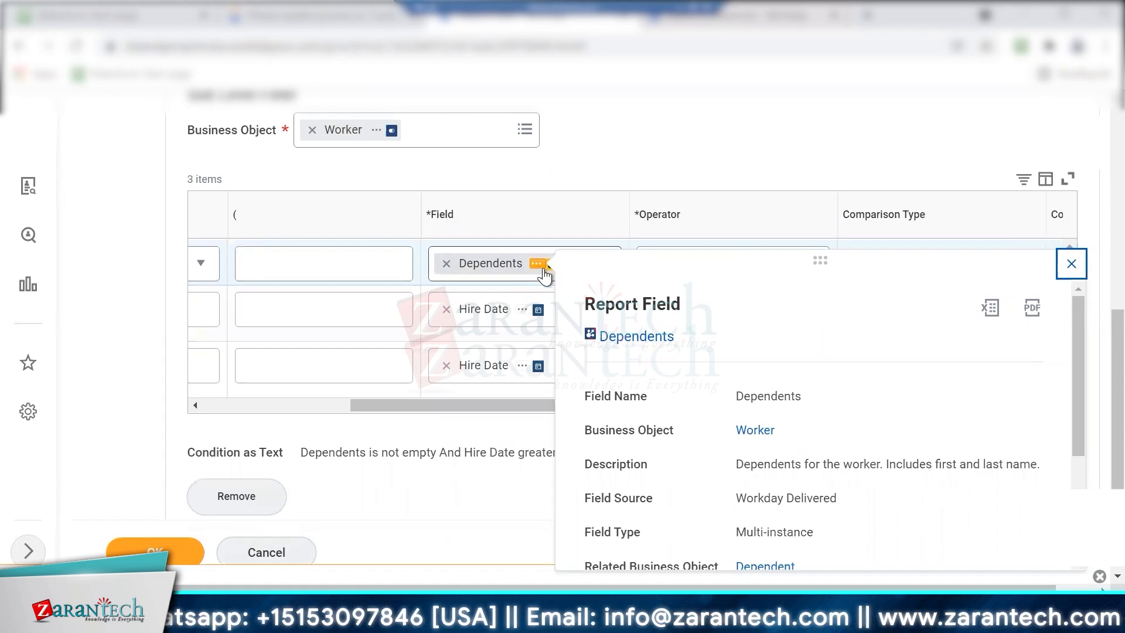
left_click(449, 259)
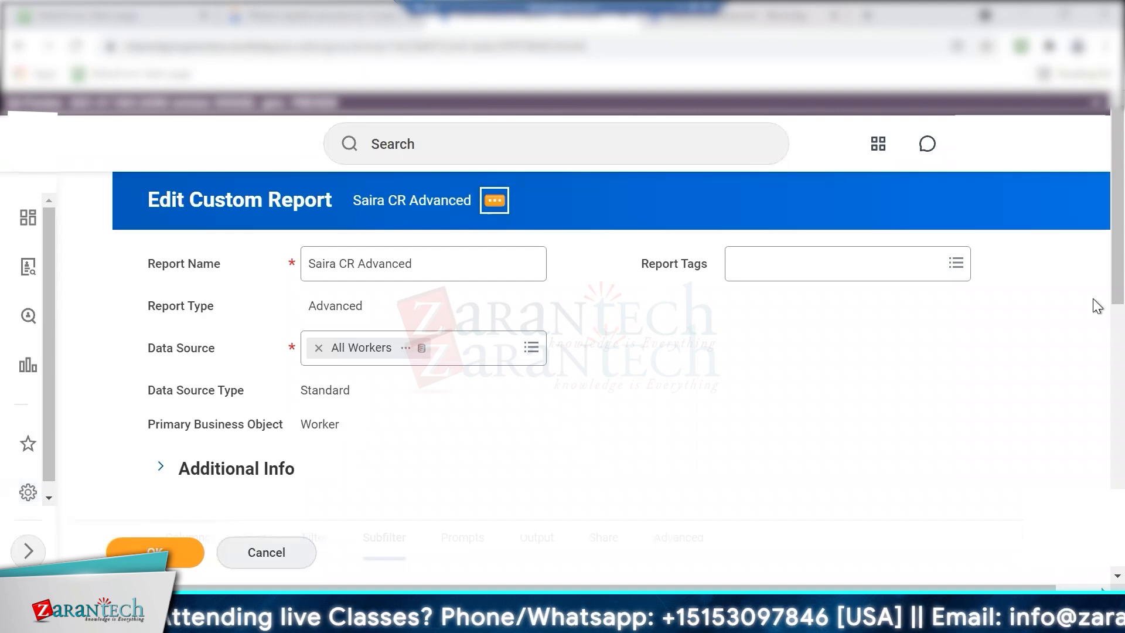
Save the Saira CR Advanced definition with its current Worker subfilter conditions.
scroll(1093, 485, "down", 10)
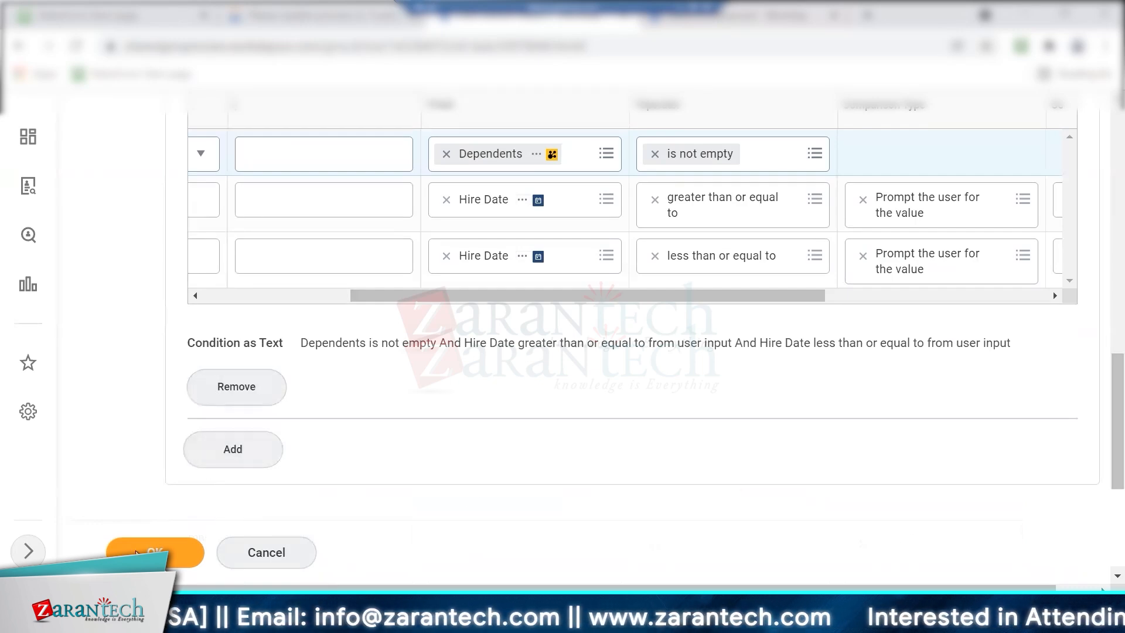
left_click(156, 543)
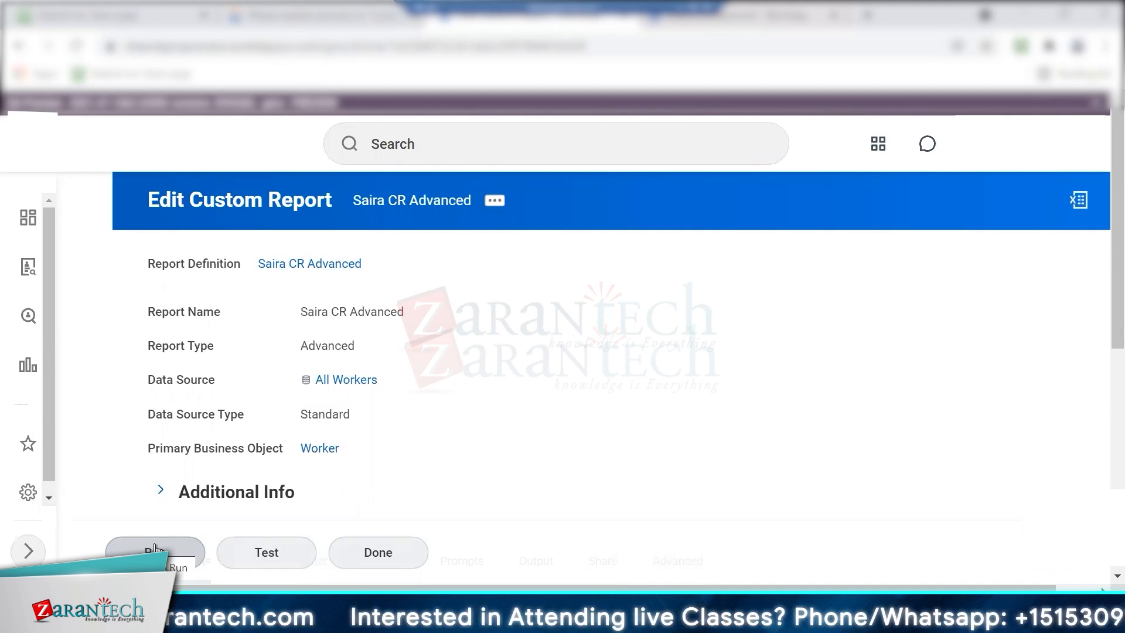
scroll(251, 551, "down", 2)
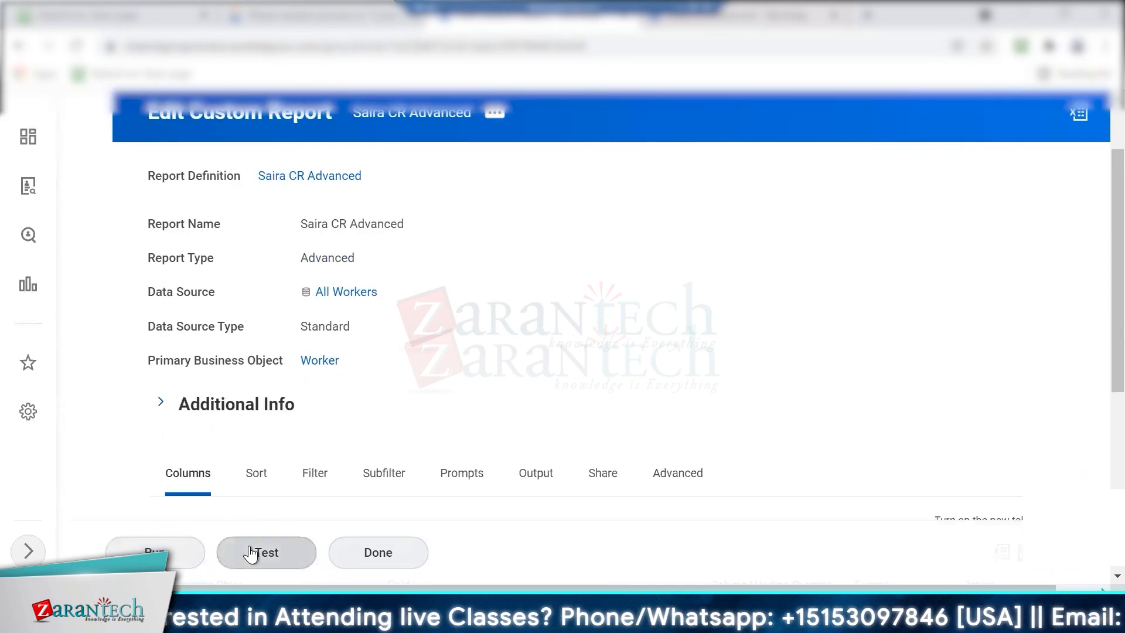
left_click(251, 552)
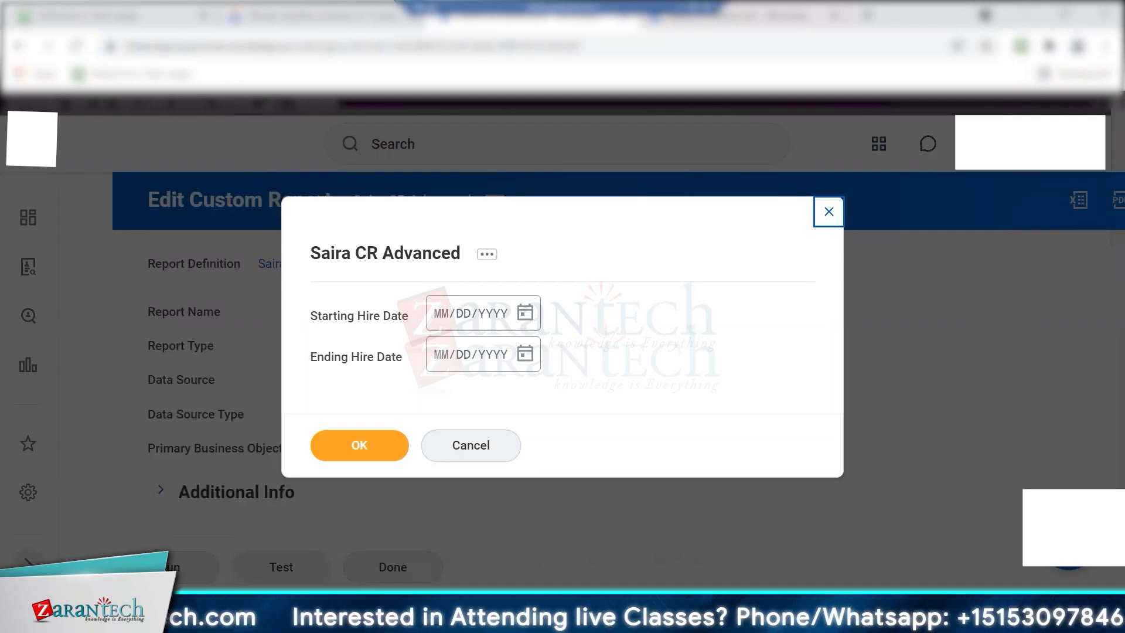
left_click(828, 212)
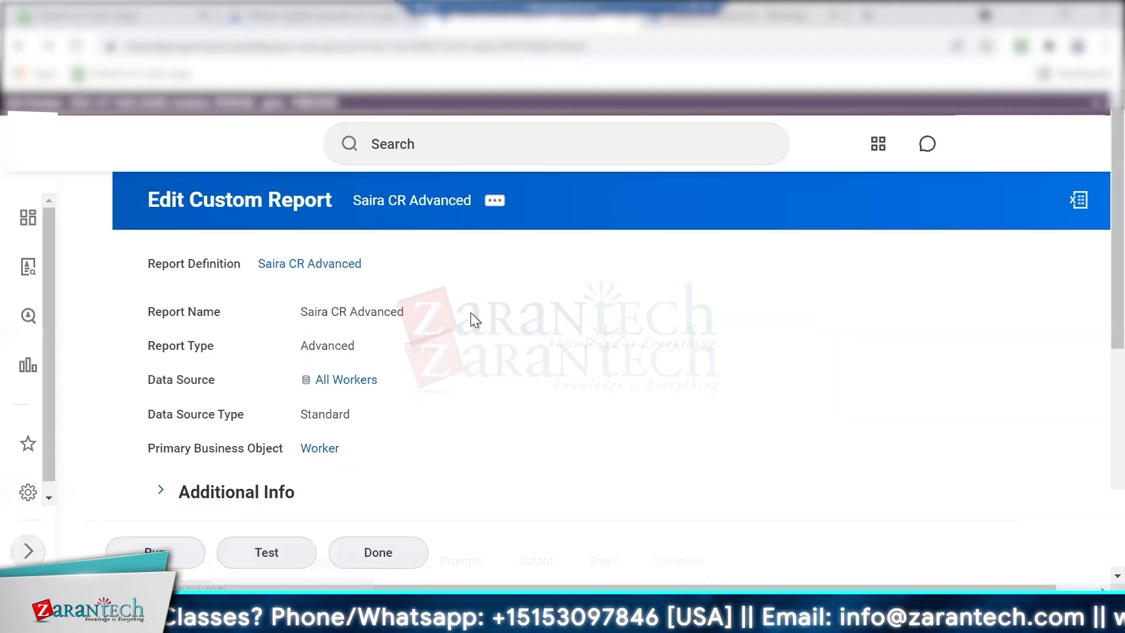
Run the saved report with Starting Hire Date 01/01/2016 and Ending Hire Date 11/01/2021.
left_click(155, 546)
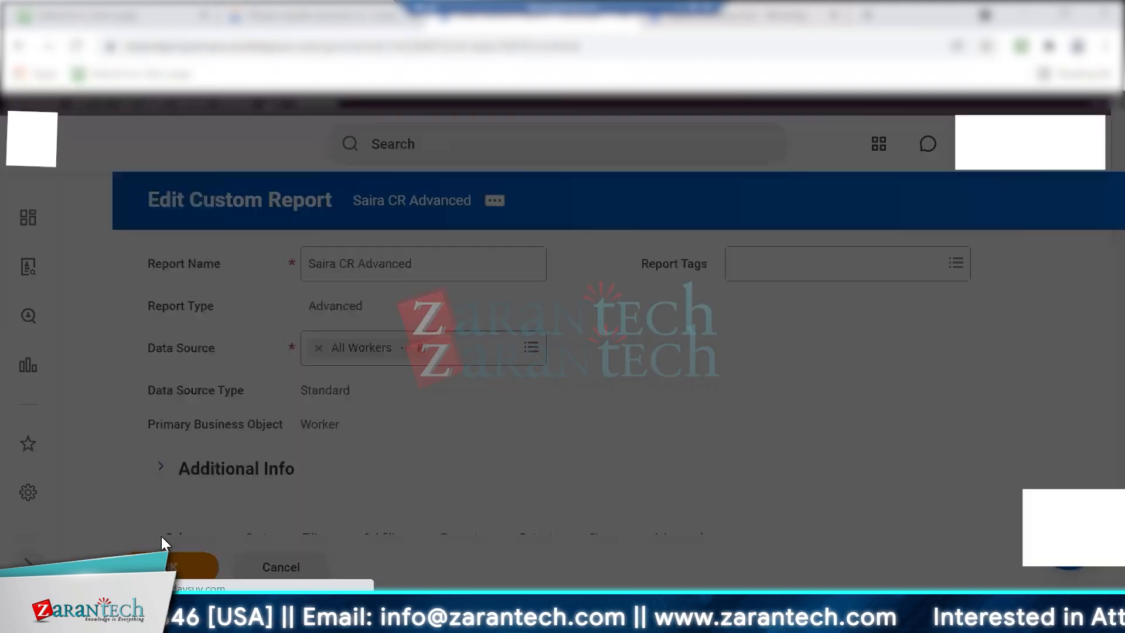
left_click(522, 319)
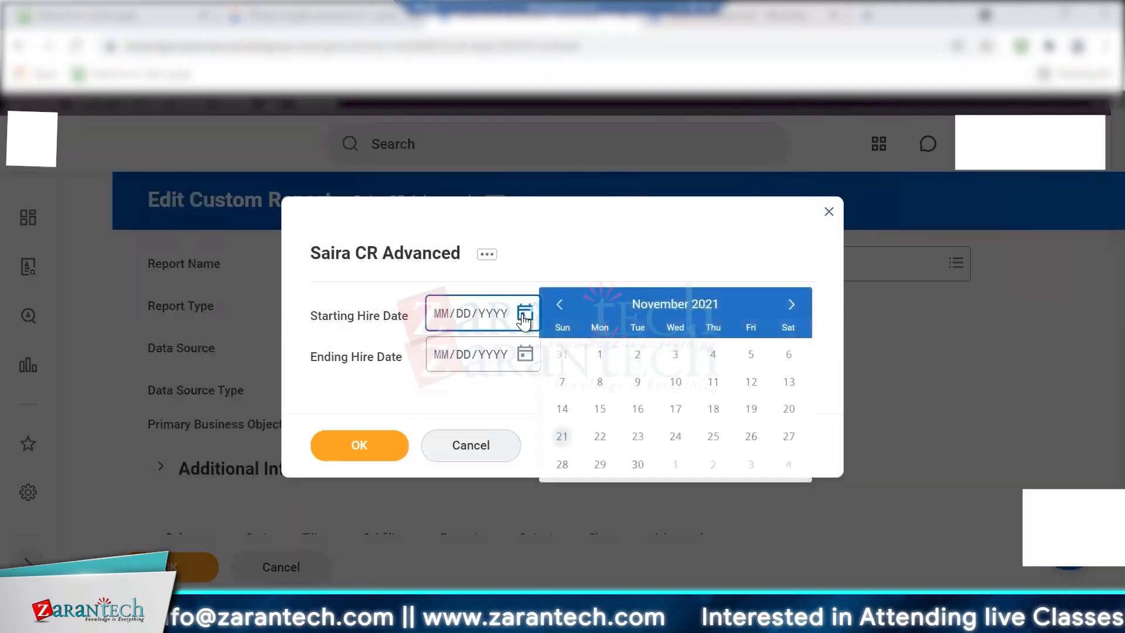
left_click(440, 319)
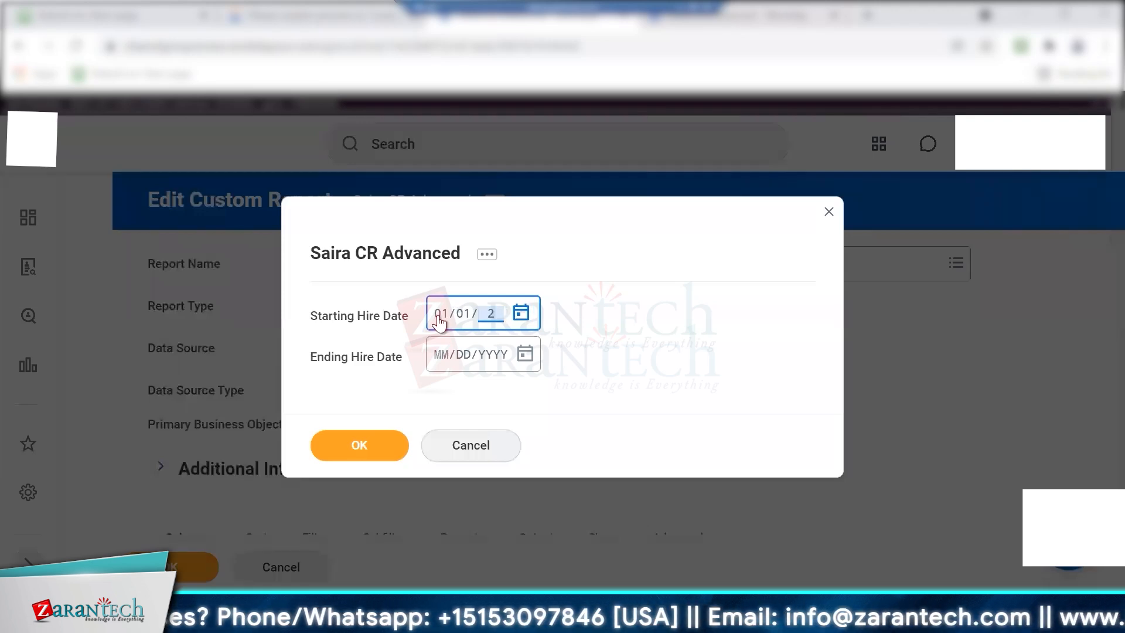
key("Tab")
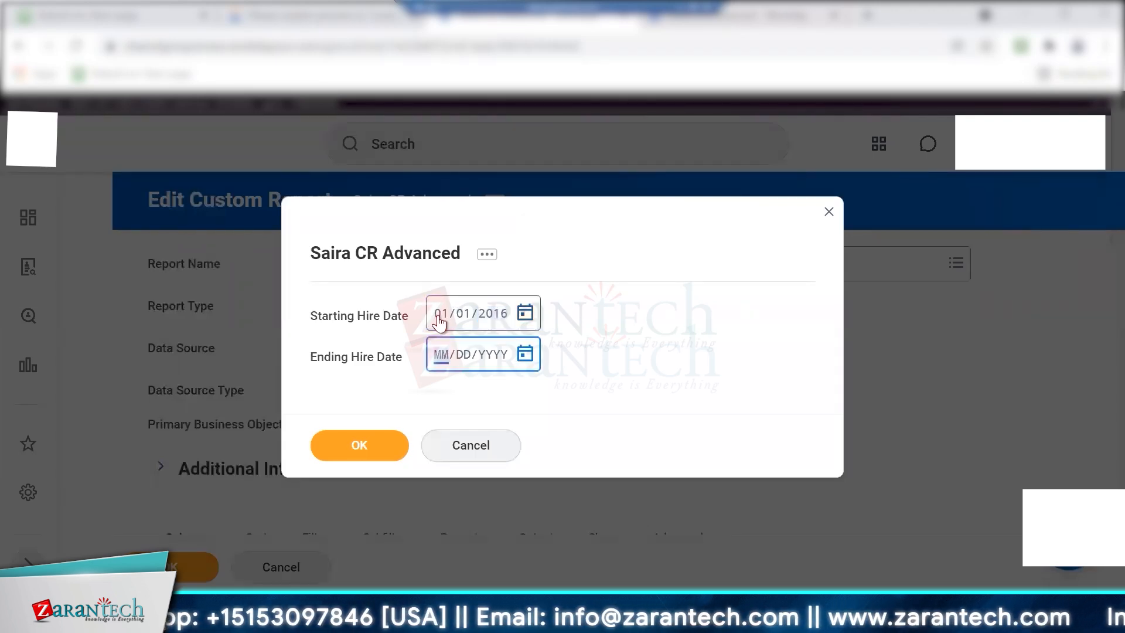
left_click(523, 360)
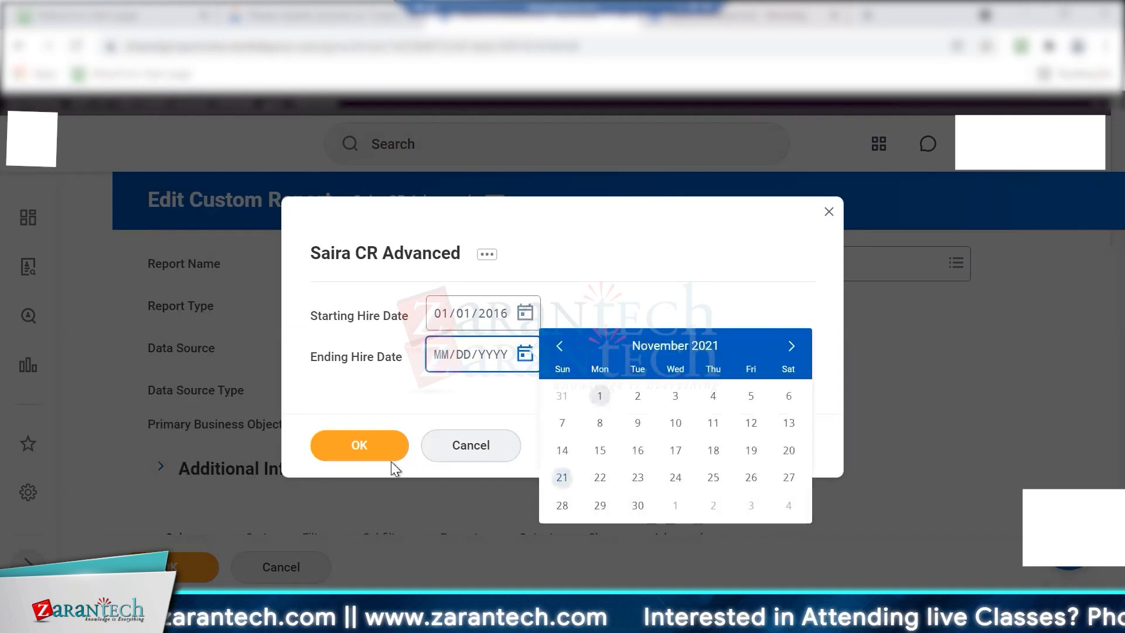
left_click(361, 444)
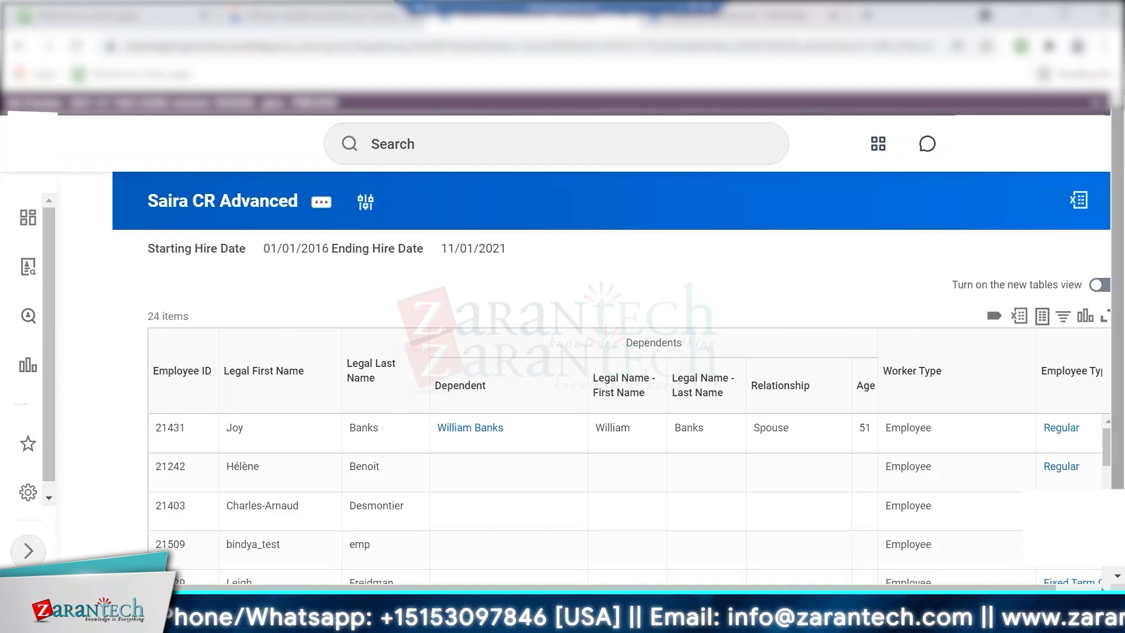
Return from the report output to the Saira CR Advanced definition and bring up its Worker subfilter conditions.
scroll(1094, 369, "down", 1)
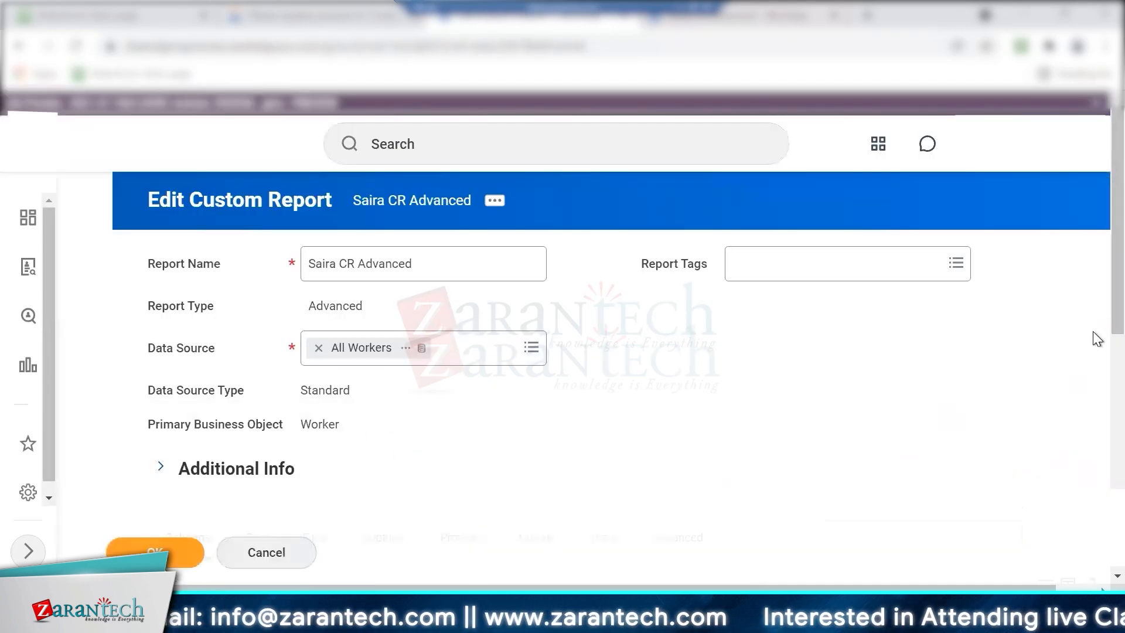
scroll(1092, 363, "down", 3)
scroll(561, 274, "down", 5)
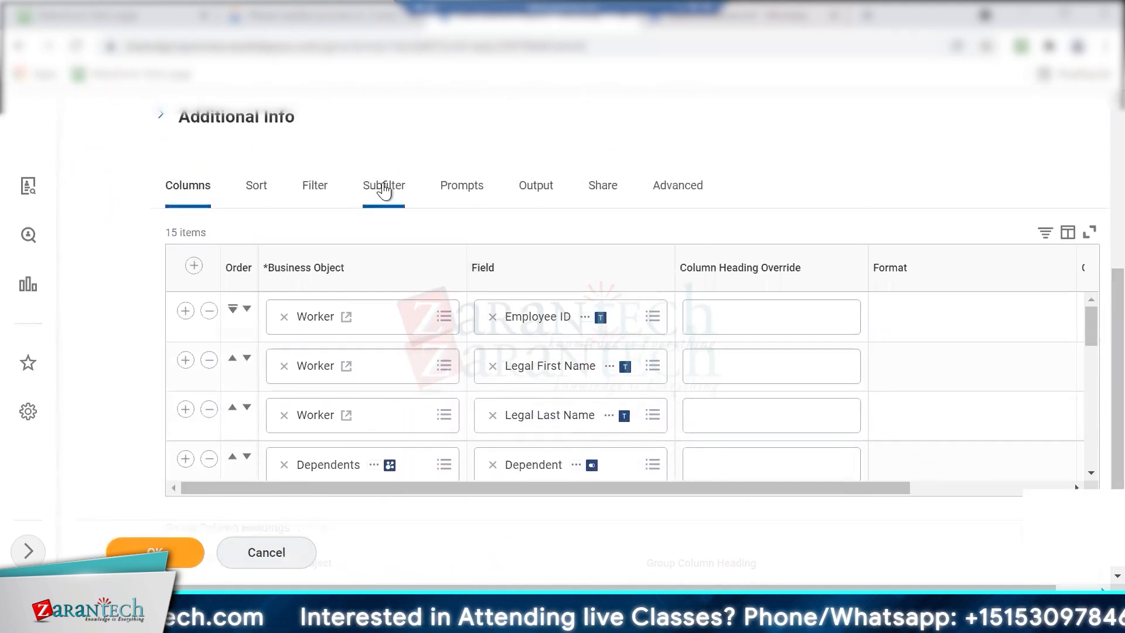
left_click(382, 185)
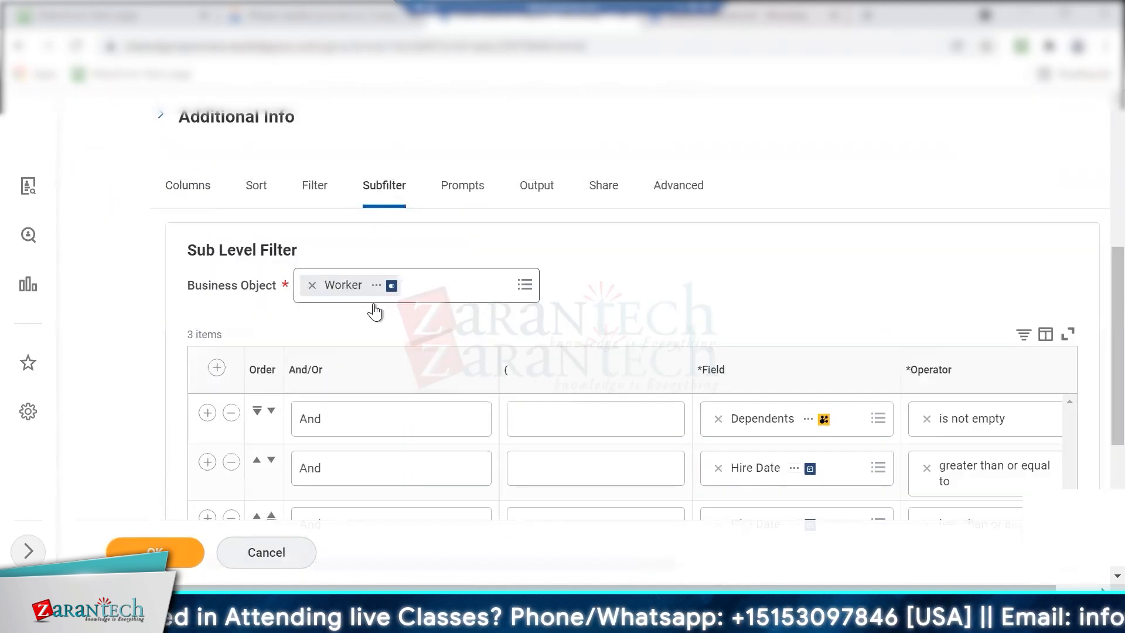
scroll(374, 303, "down", 3)
scroll(374, 304, "up", 3)
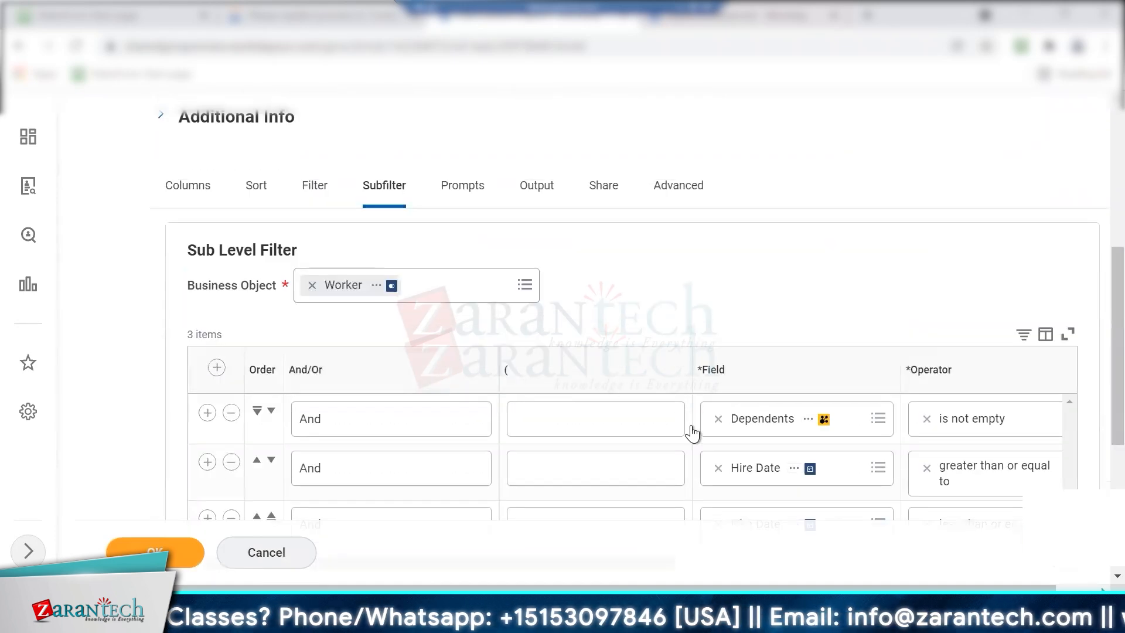
Replace the Dependents field in the first Worker subfilter condition with Has Dependents, found by searching for "dependent".
left_click(717, 418)
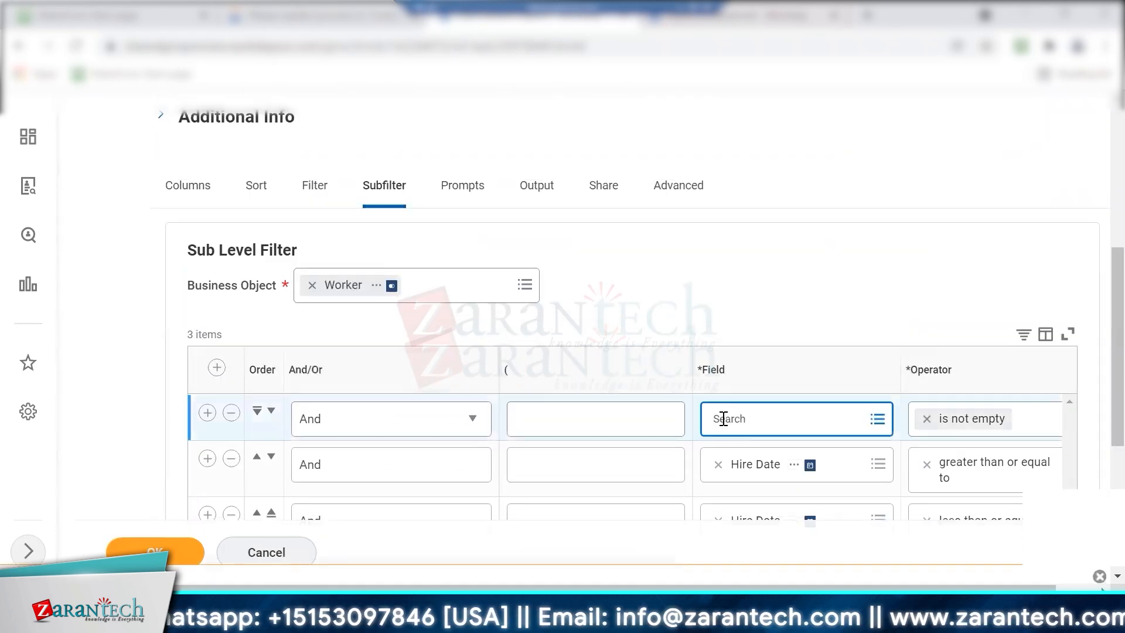
type("dep")
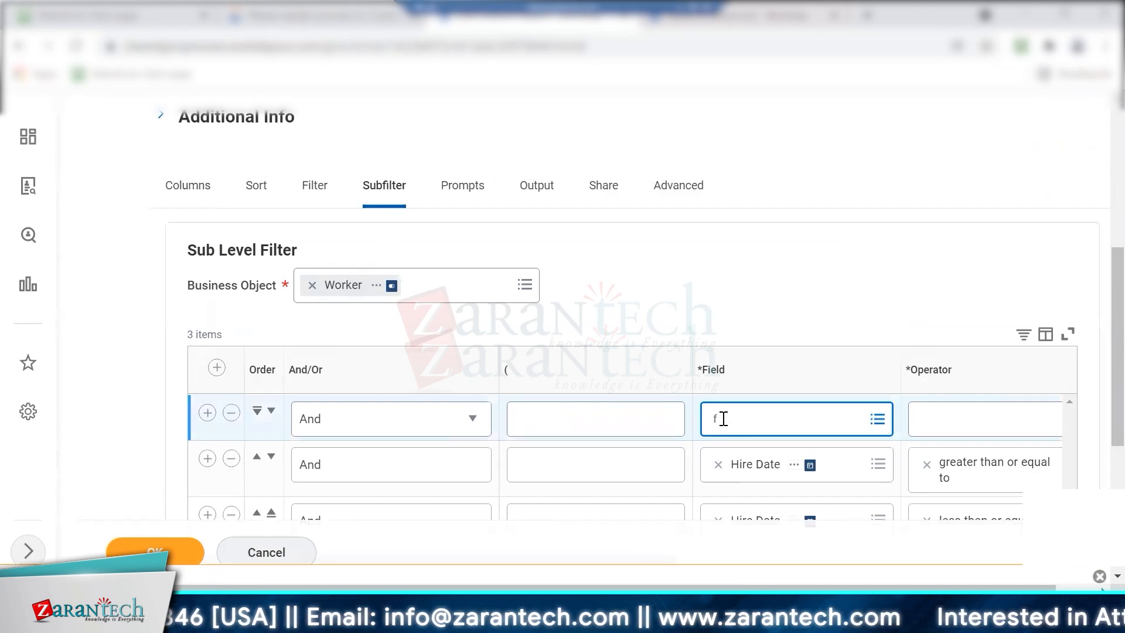
type("endent\\")
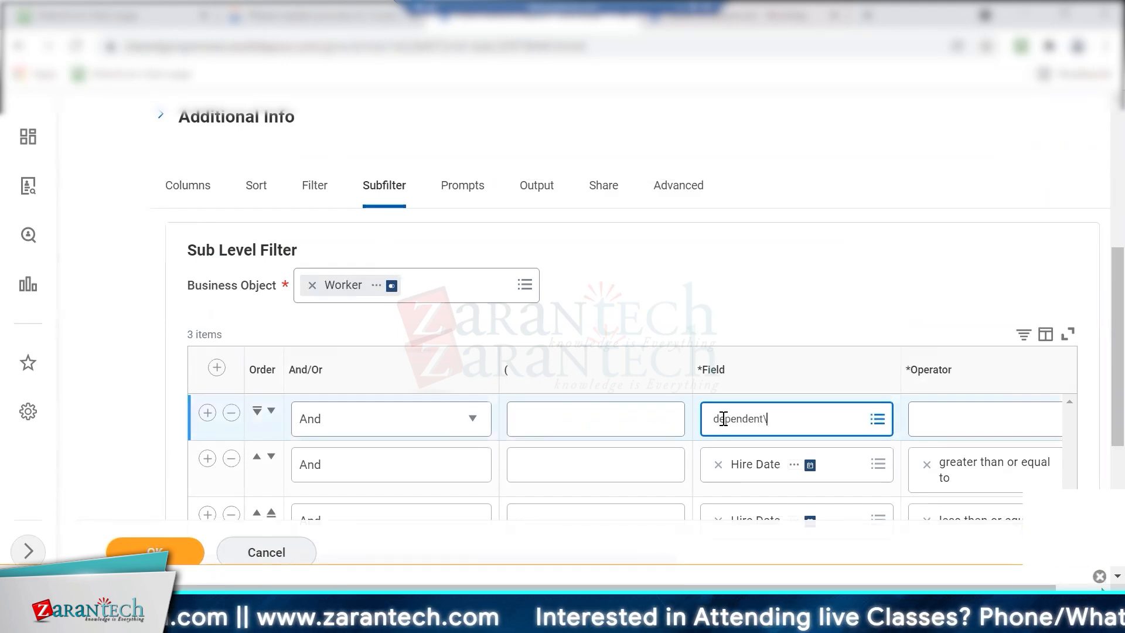
key("BackSpace")
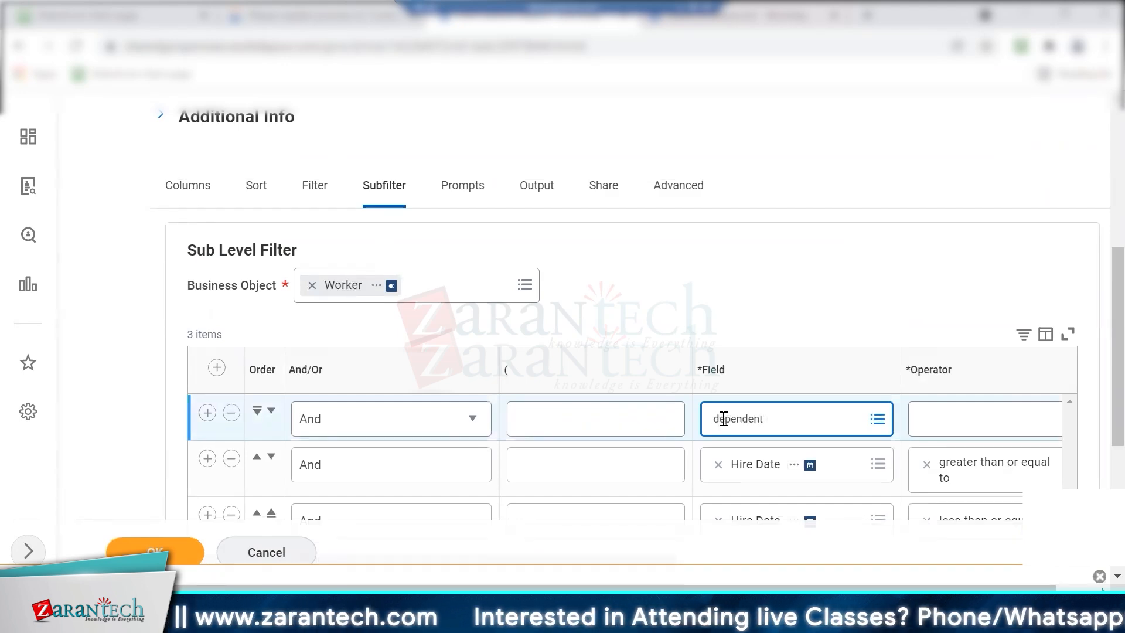
key("Return")
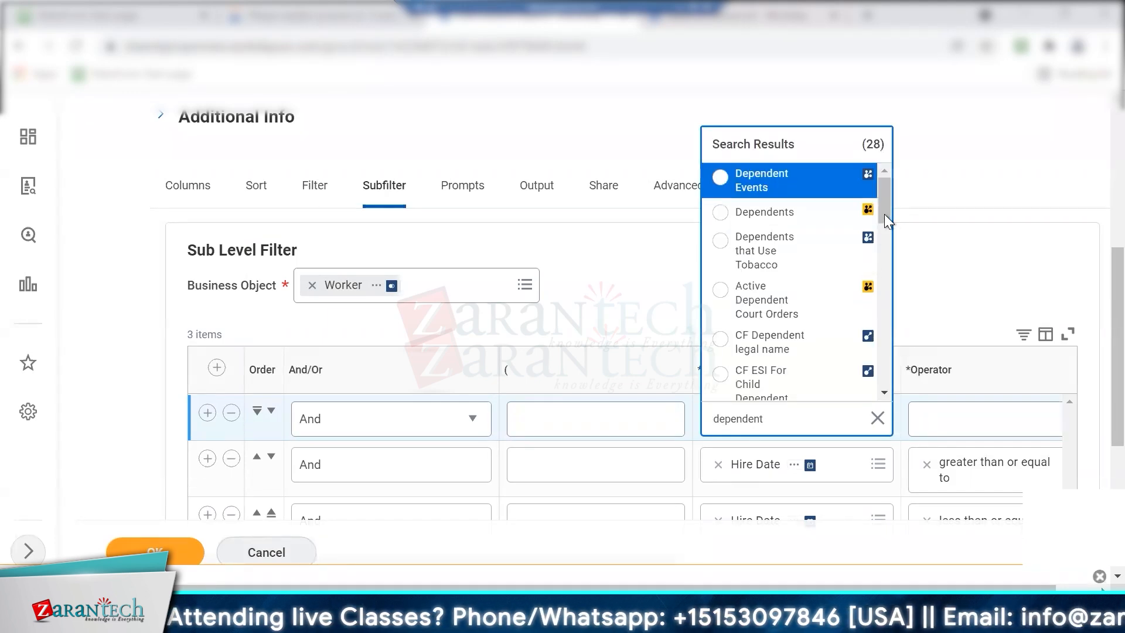
scroll(884, 230, "down", 2)
scroll(883, 265, "down", 10)
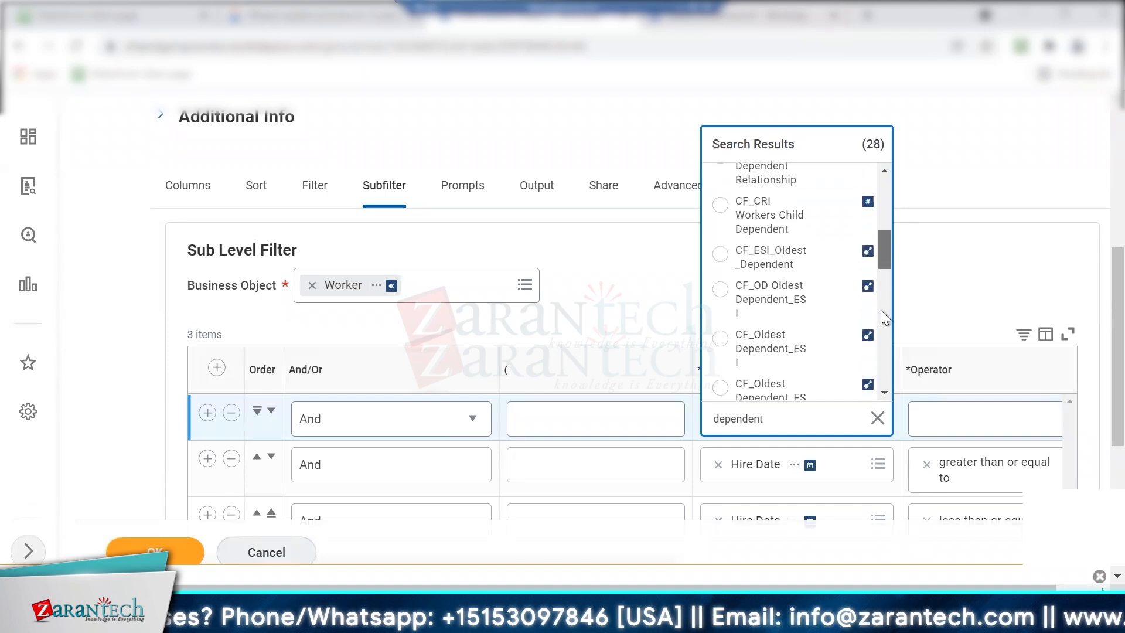
scroll(884, 382, "down", 3)
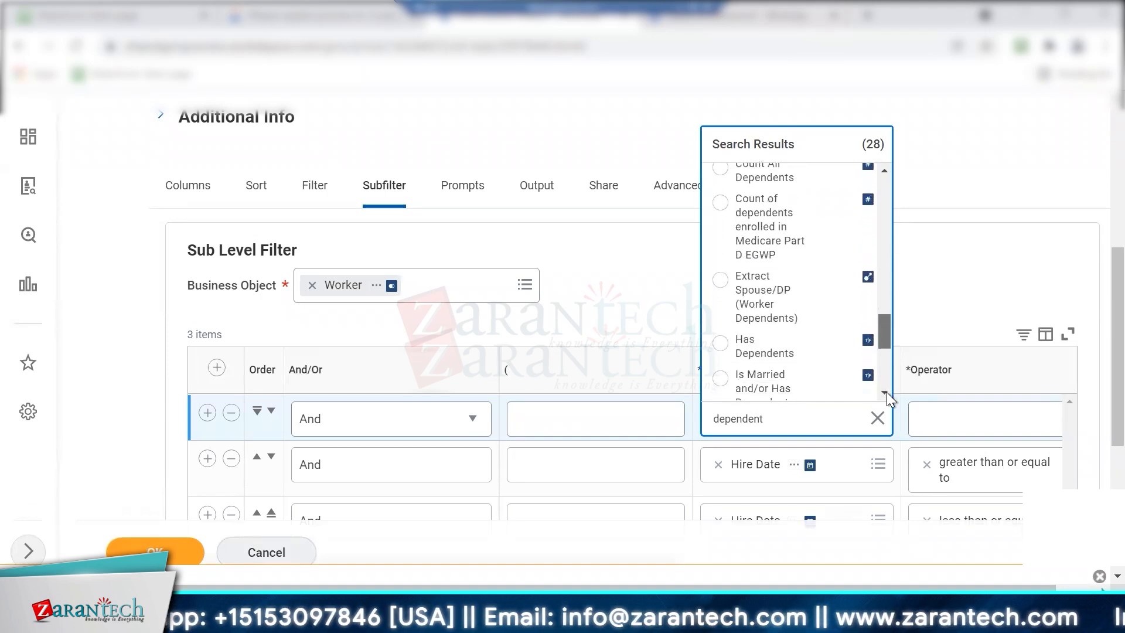
scroll(881, 337, "up", 5)
scroll(886, 355, "down", 5)
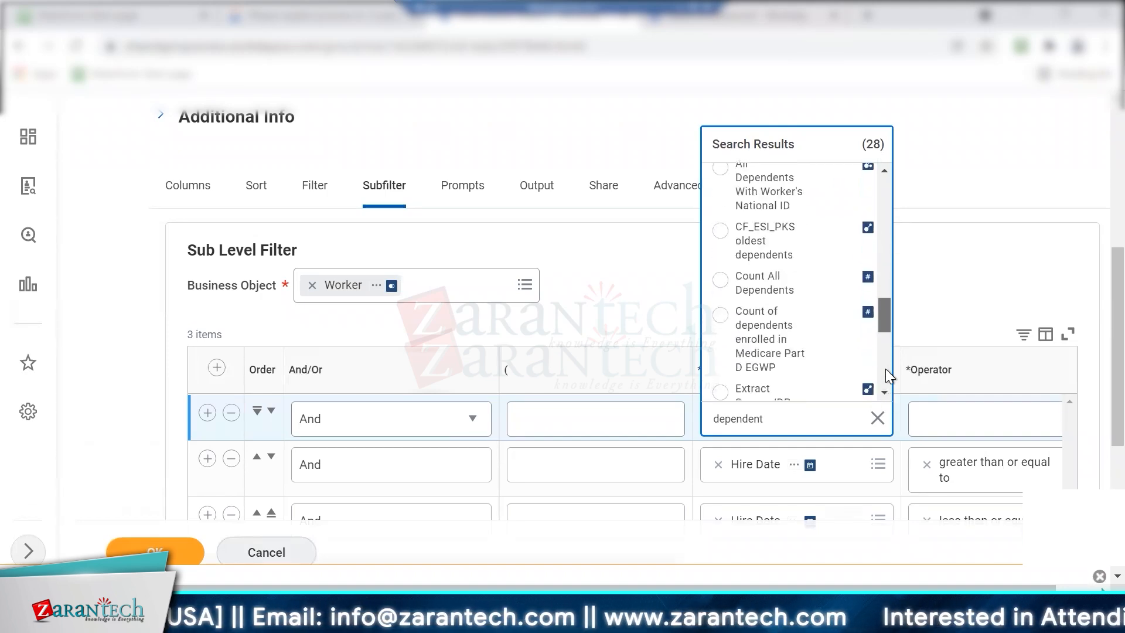
scroll(884, 367, "down", 1)
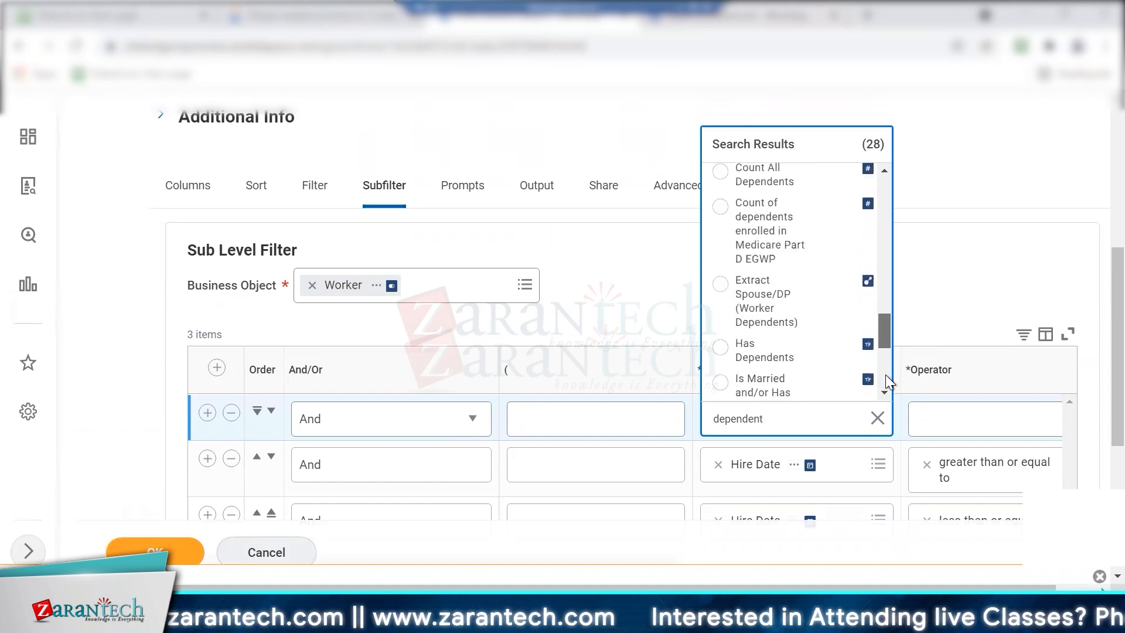
left_click(720, 349)
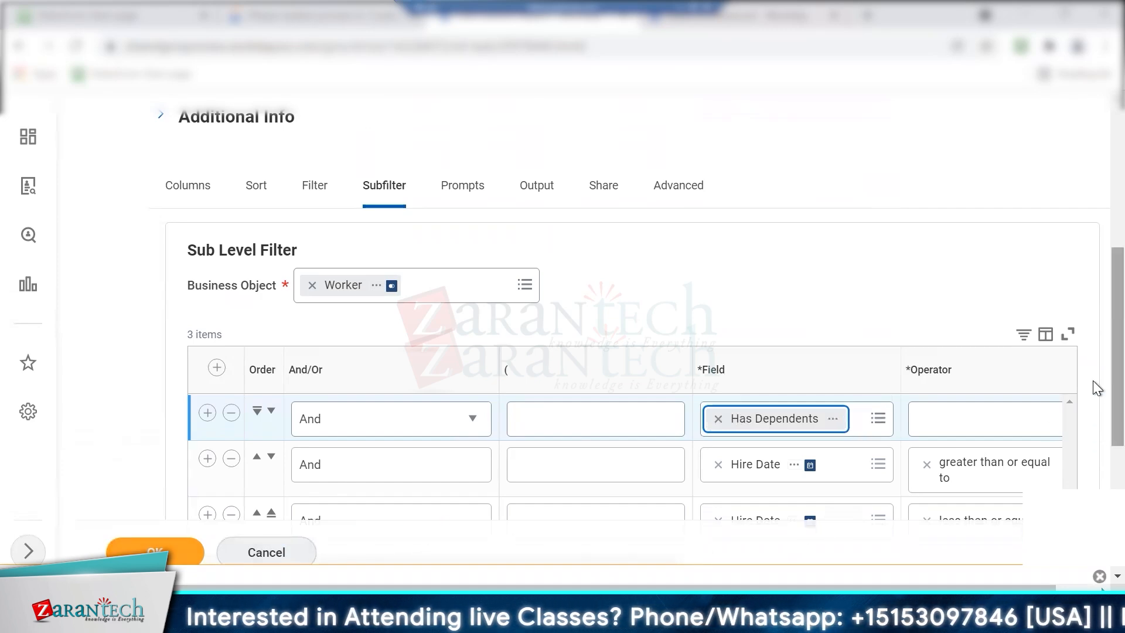
Open the operator choices for the Has Dependents condition in the Worker subfilter.
scroll(1093, 462, "down", 5)
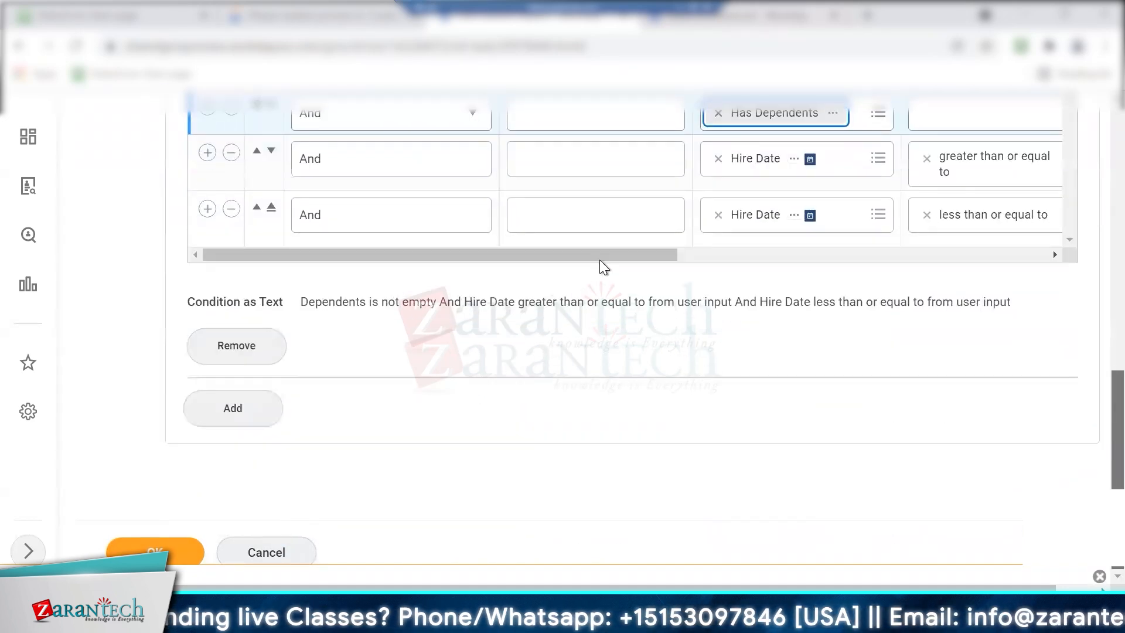
scroll(618, 262, "right", 2)
scroll(899, 164, "right", 10)
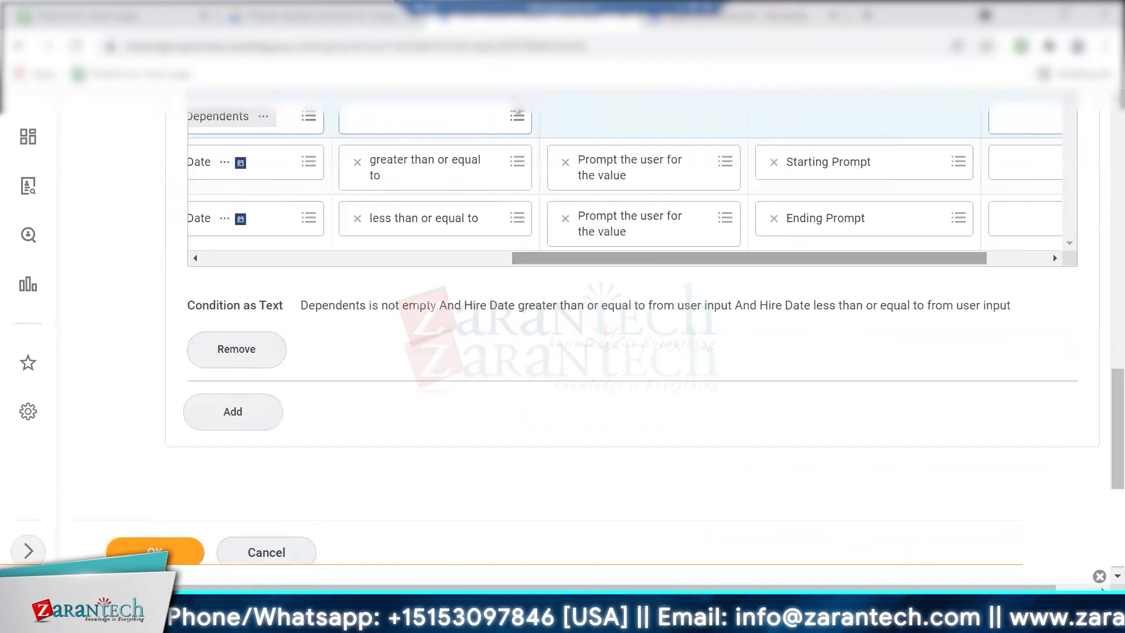
left_click(499, 116)
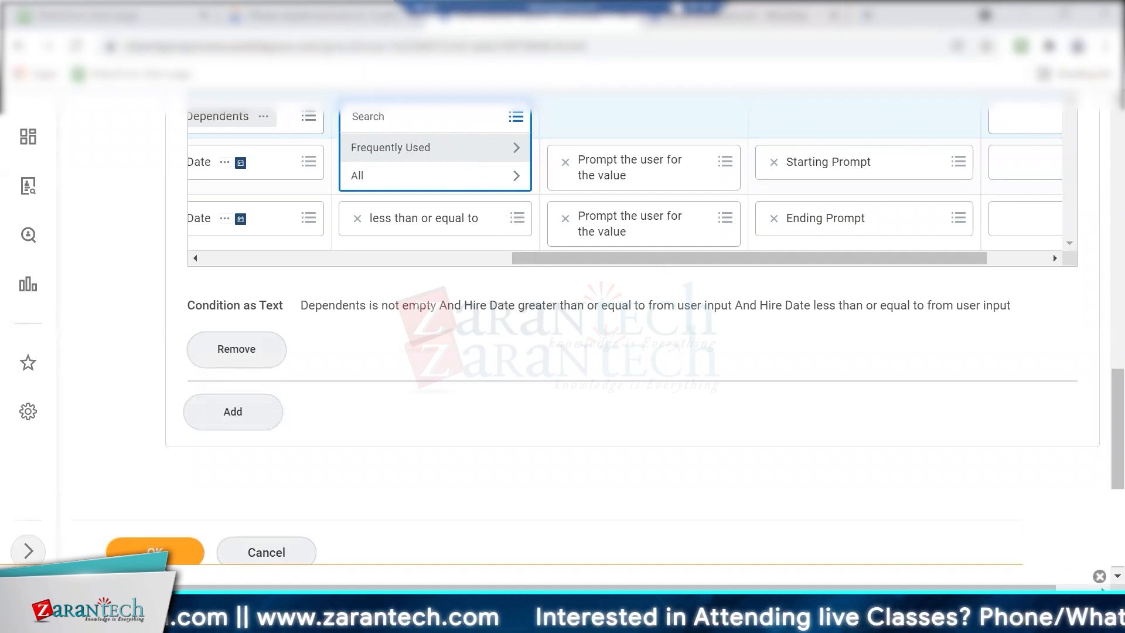
left_click(692, 8)
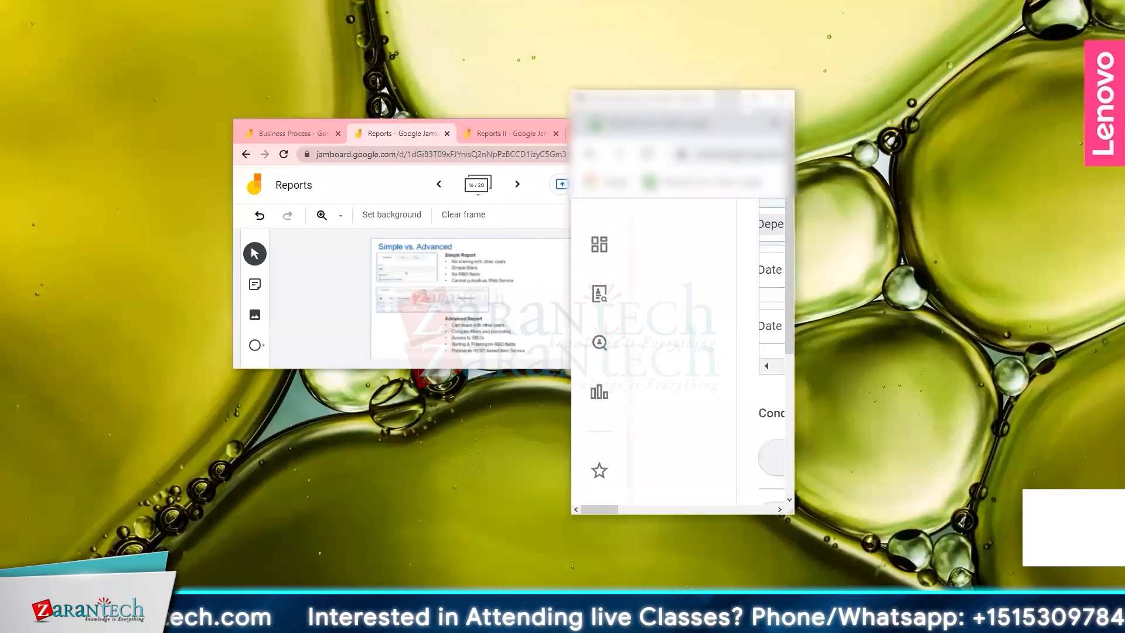
left_click(754, 98)
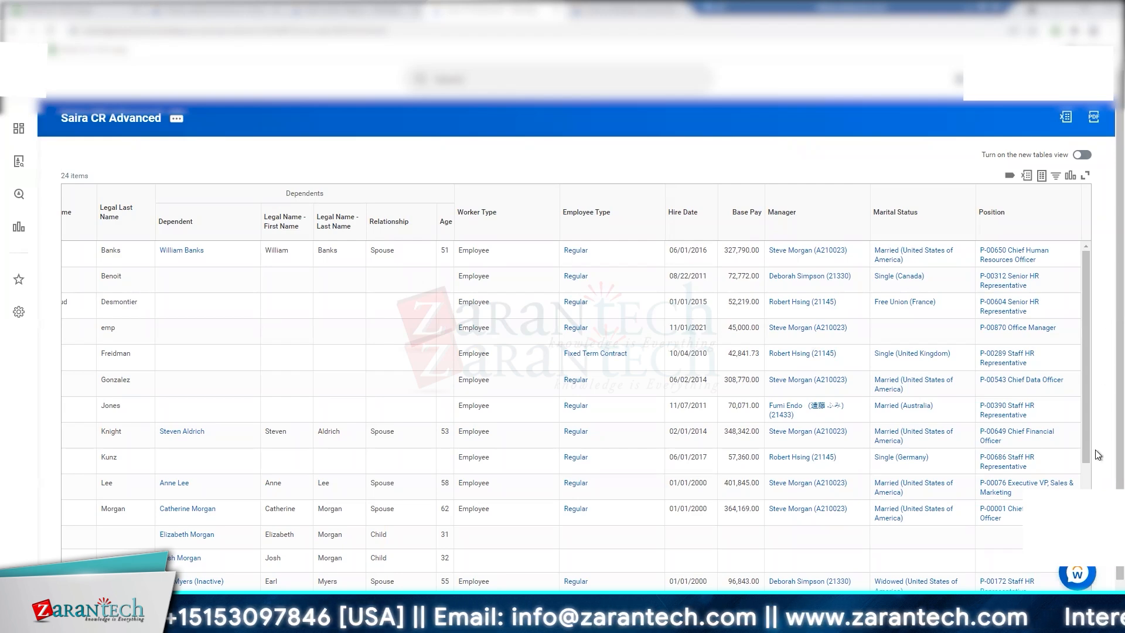
left_click(175, 121)
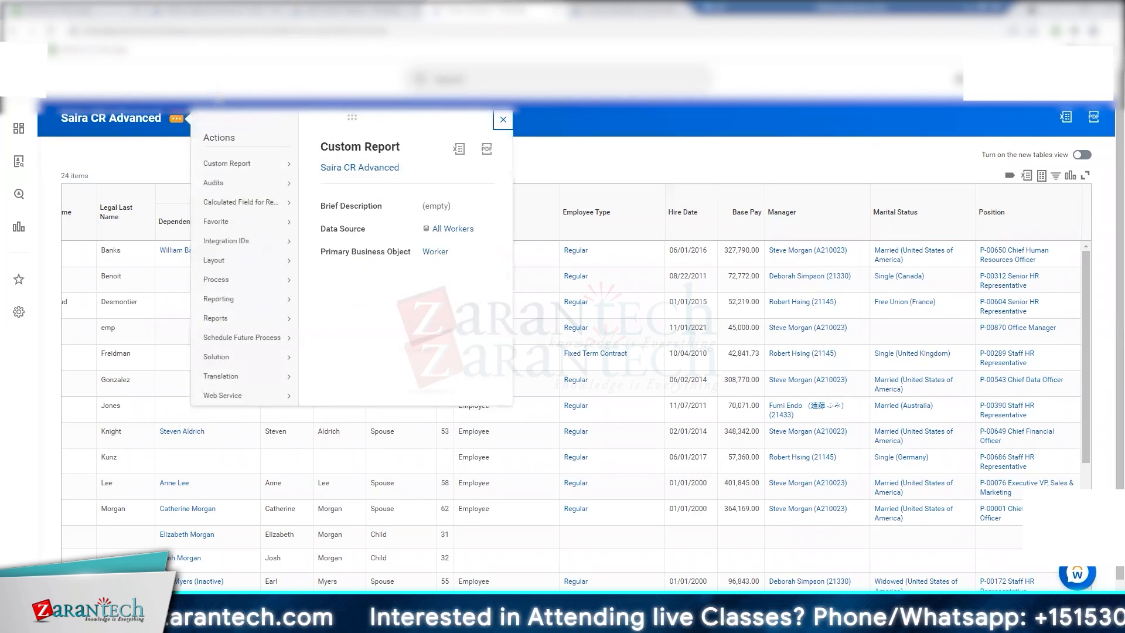
left_click(225, 95)
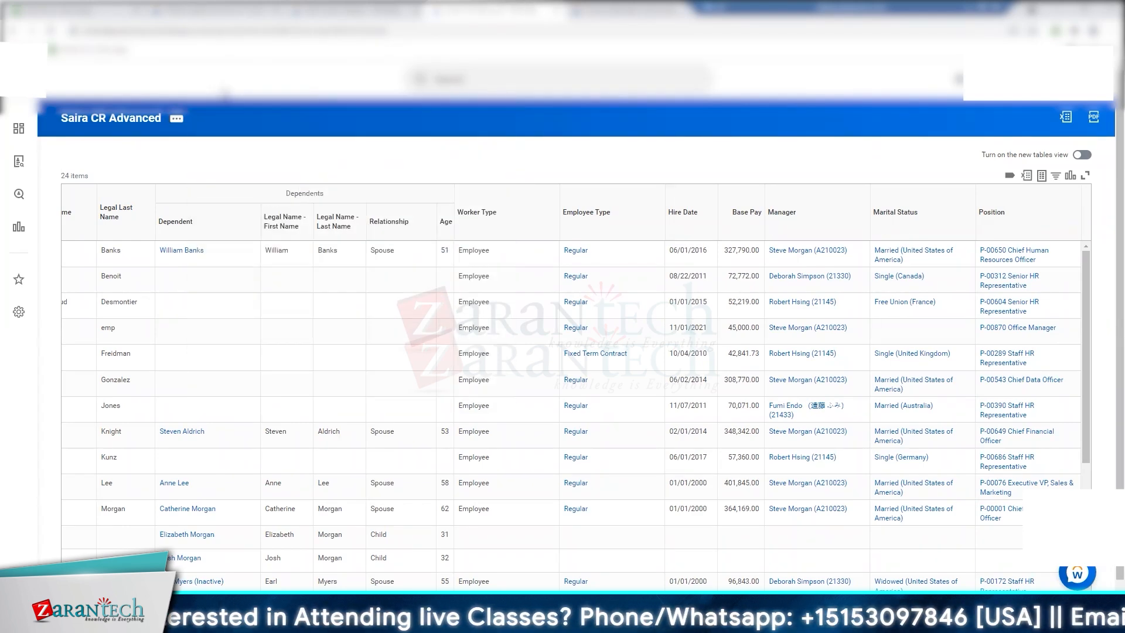
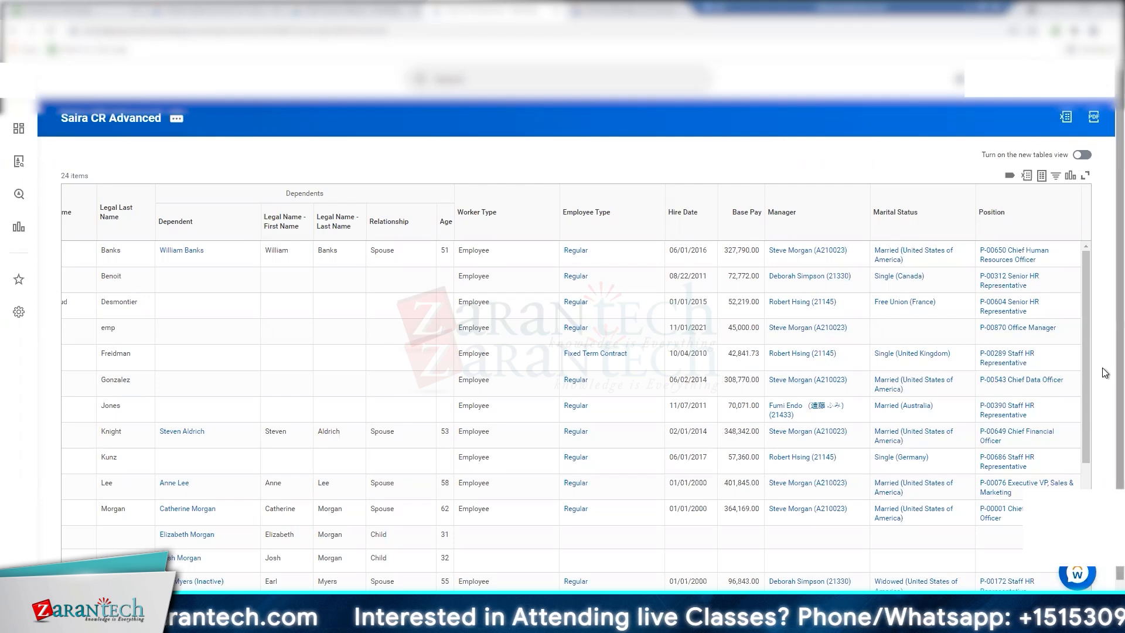
Leave the Saira CR Advanced output and return to the report definition being edited.
scroll(1106, 417, "down", 1)
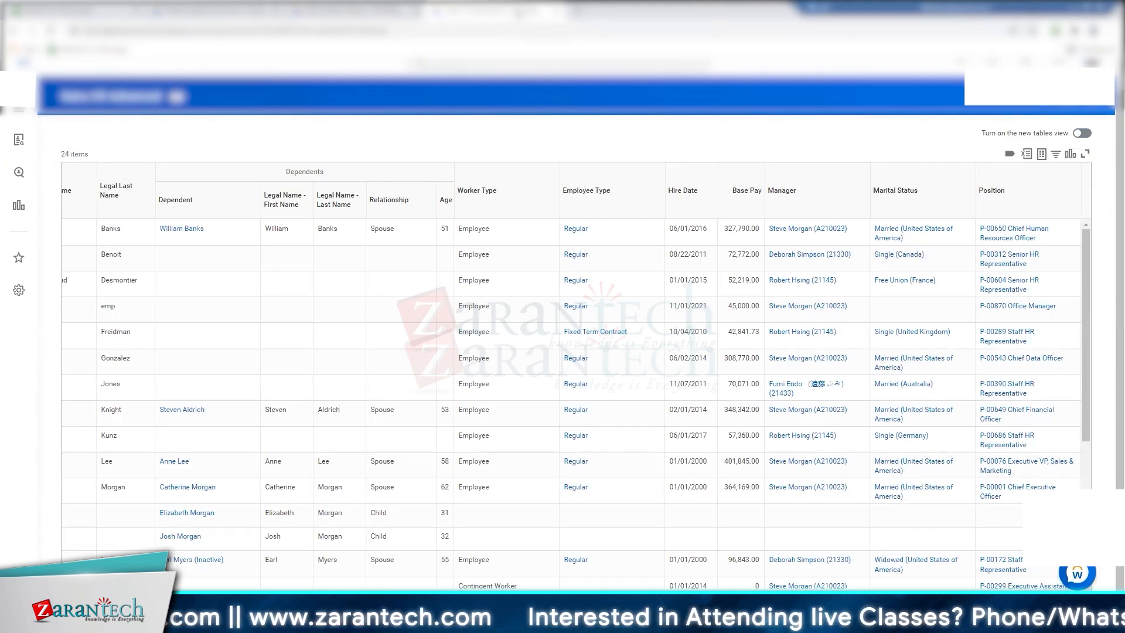
right_click(514, 10)
left_click(365, 13)
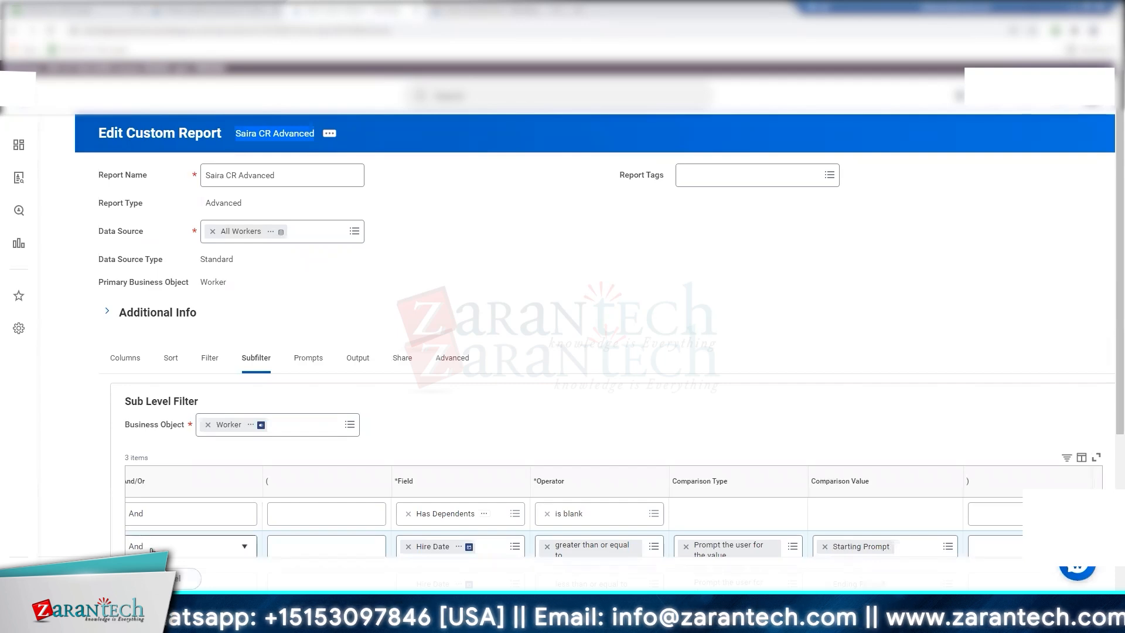
Save the edited subfilter of Saira CR Advanced and duplicate the browser tab showing the report output.
left_click(103, 578)
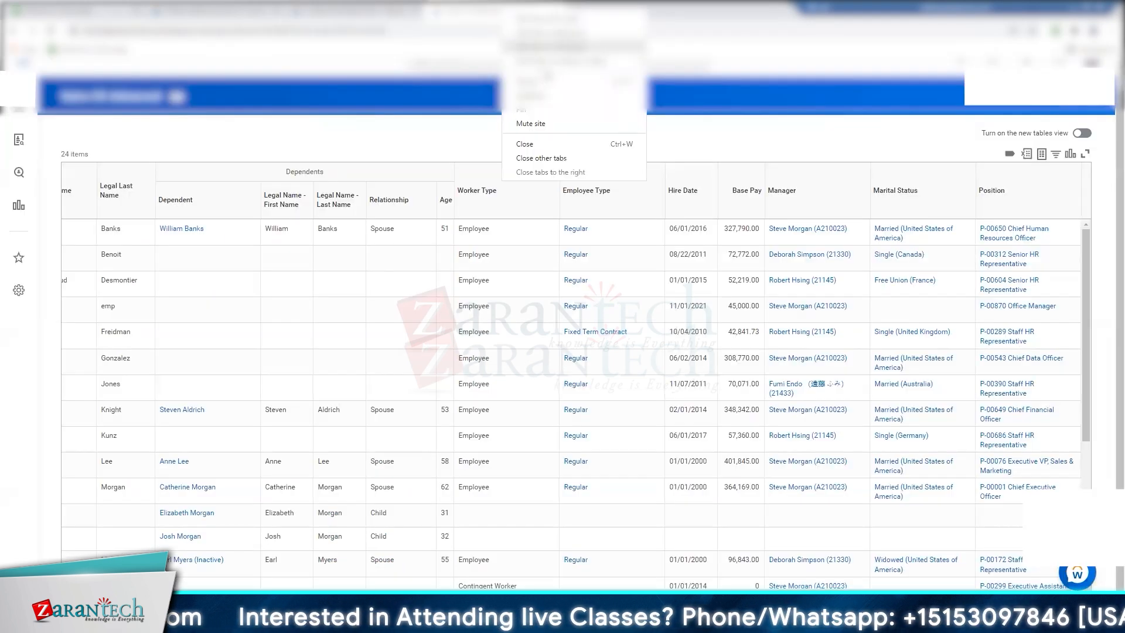
left_click(544, 97)
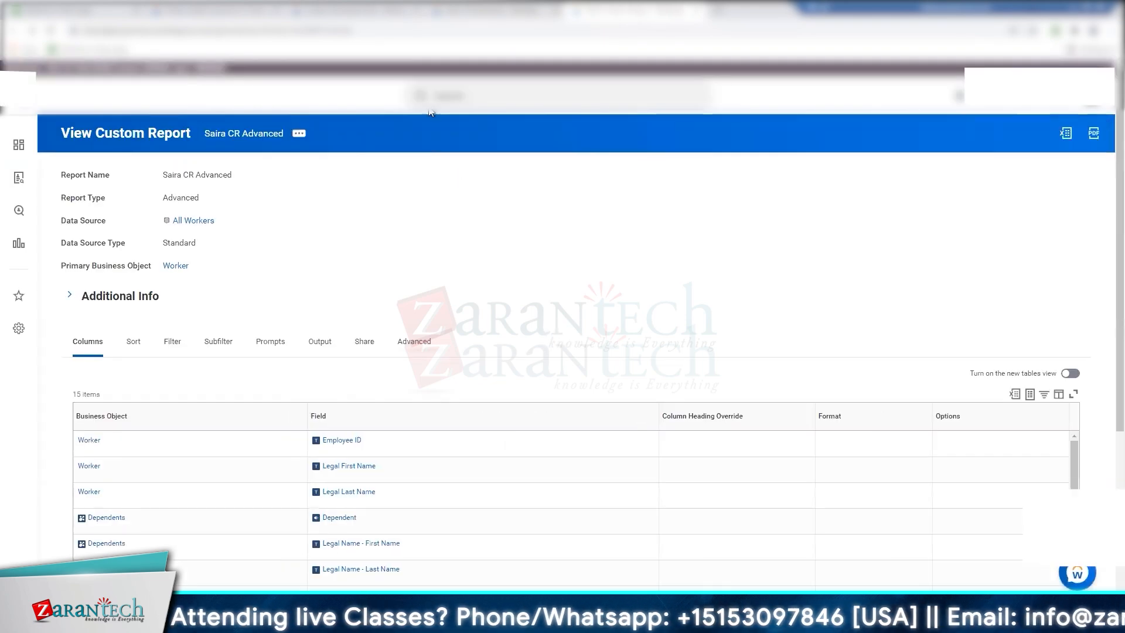
Open the View Security for Securable Item task and look up the securable item "social security".
left_click(482, 96)
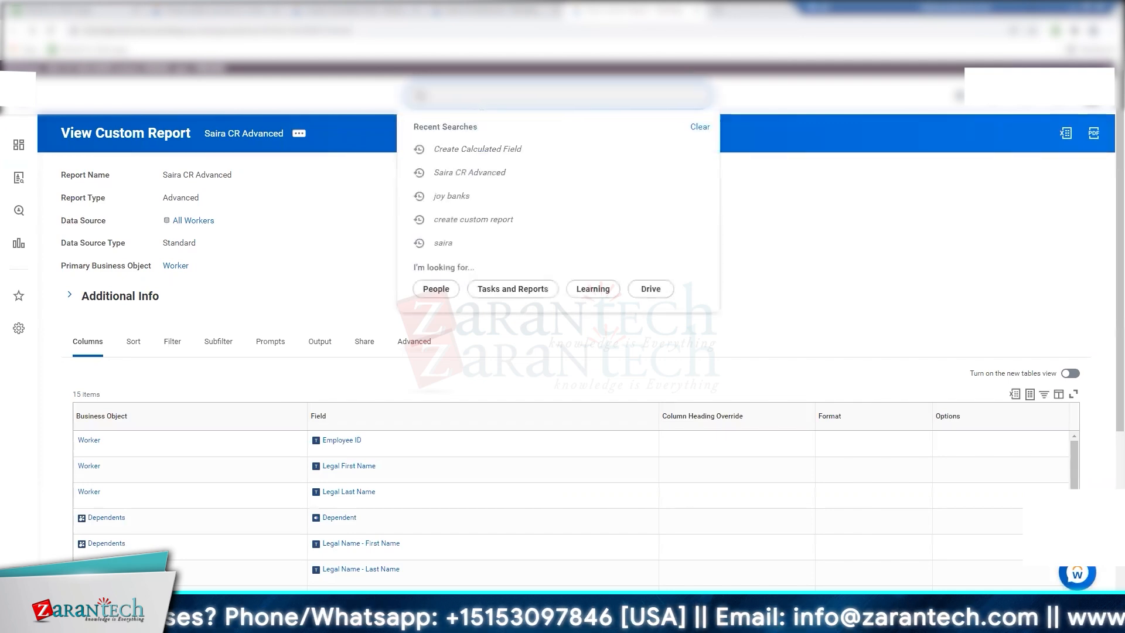
type("view sec")
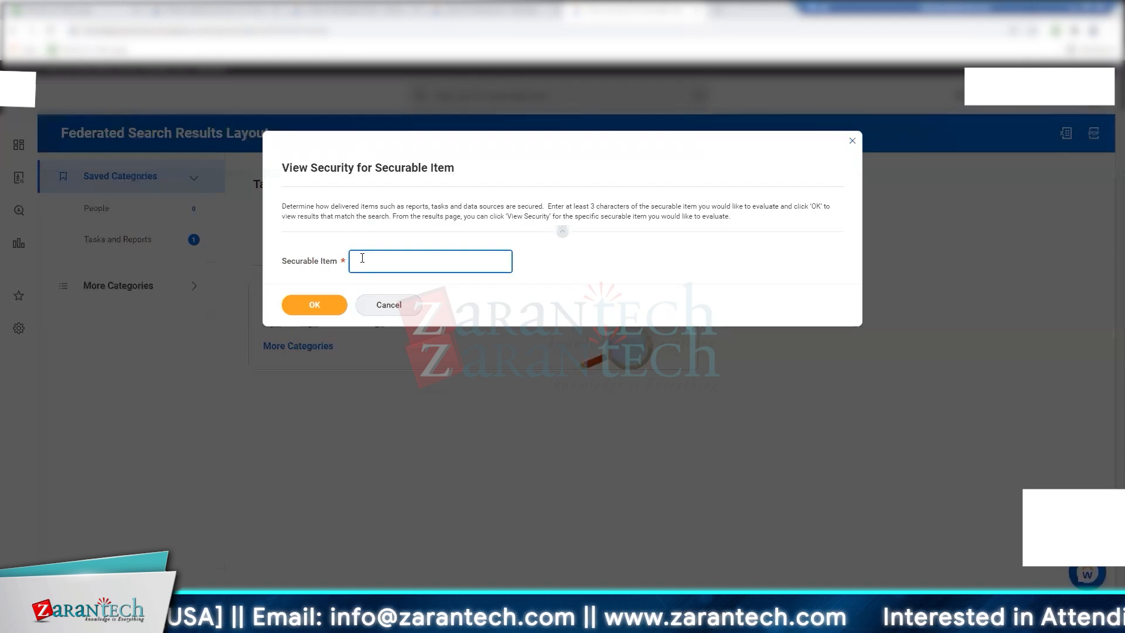
type("sec")
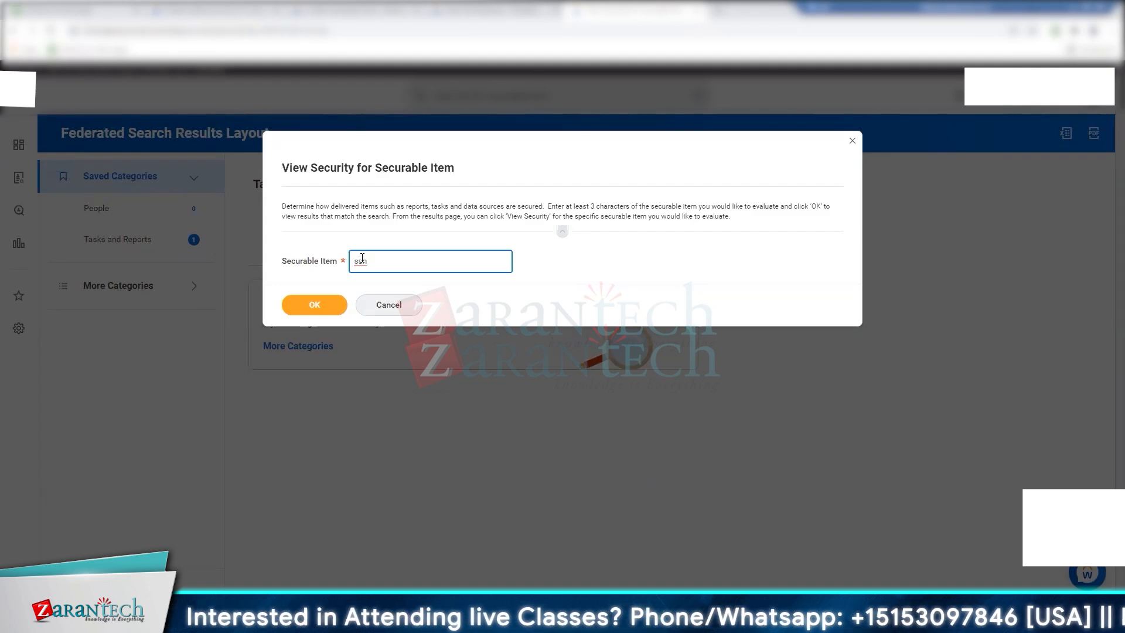
left_click(318, 305)
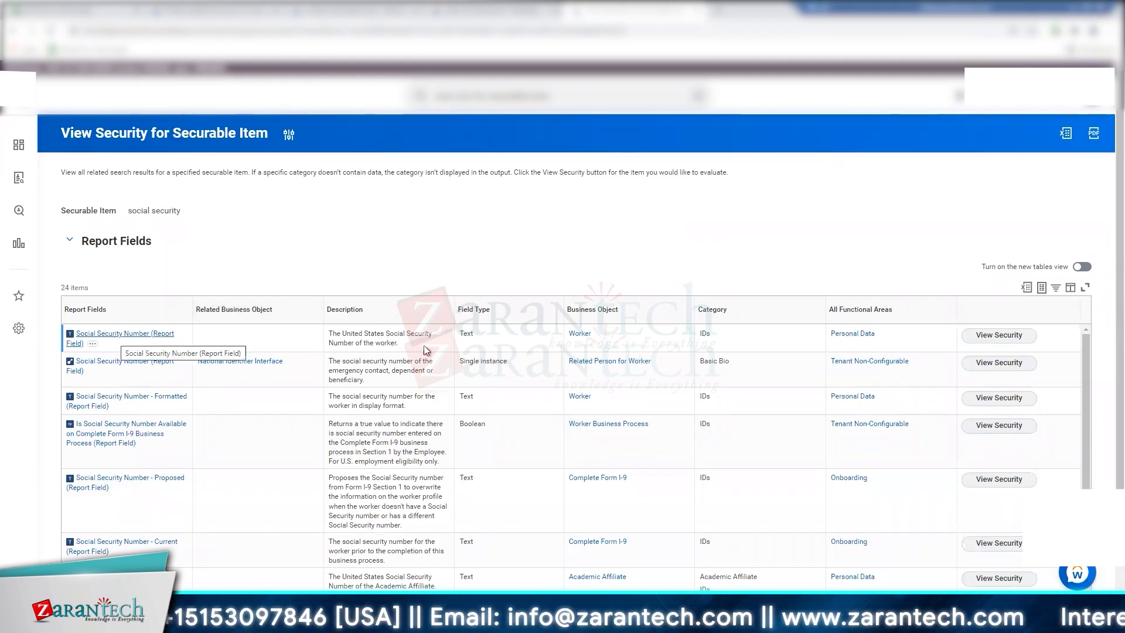
Run Security Analysis for Securable Item and Account on the Worker's Social Security Number report field for the manager's account, with Show Details enabled.
left_click(92, 344)
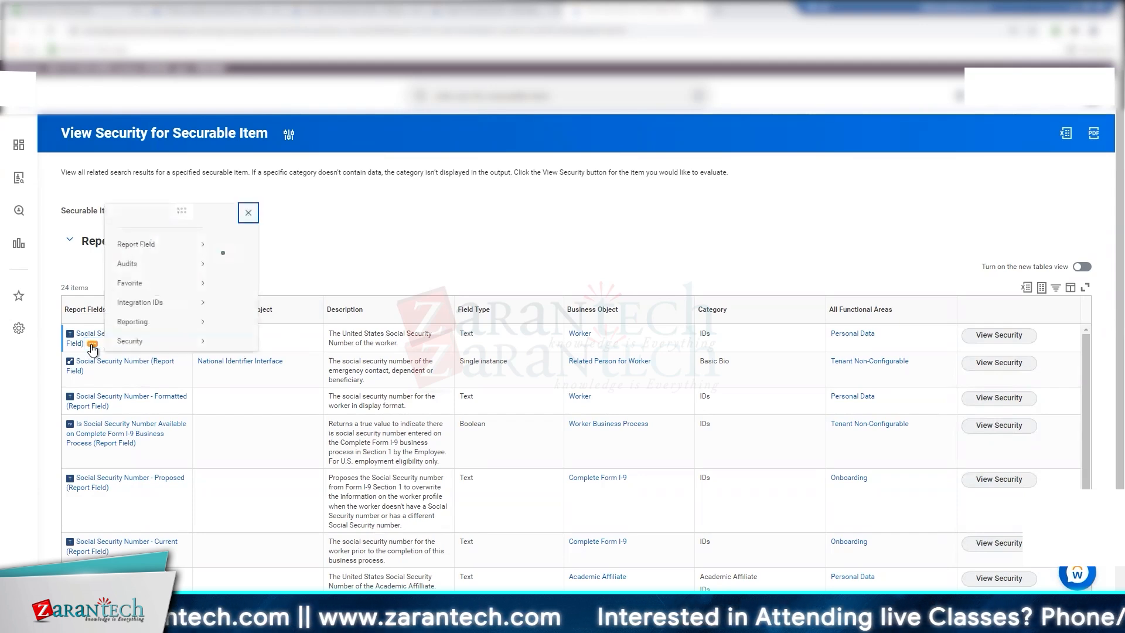
mouse_move(140, 226)
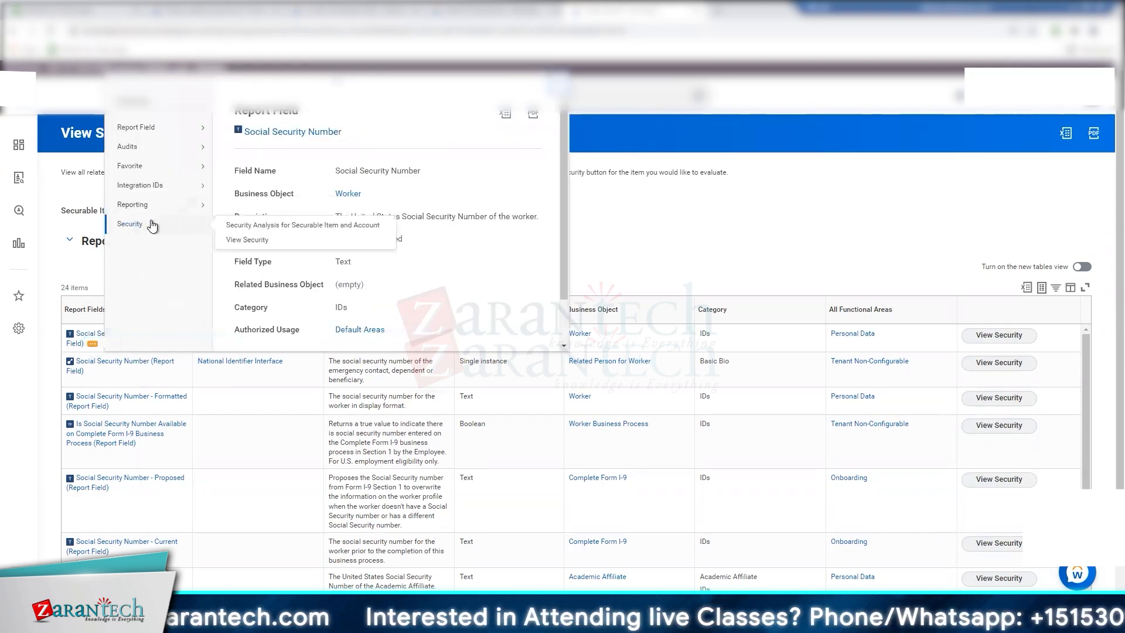
left_click(270, 227)
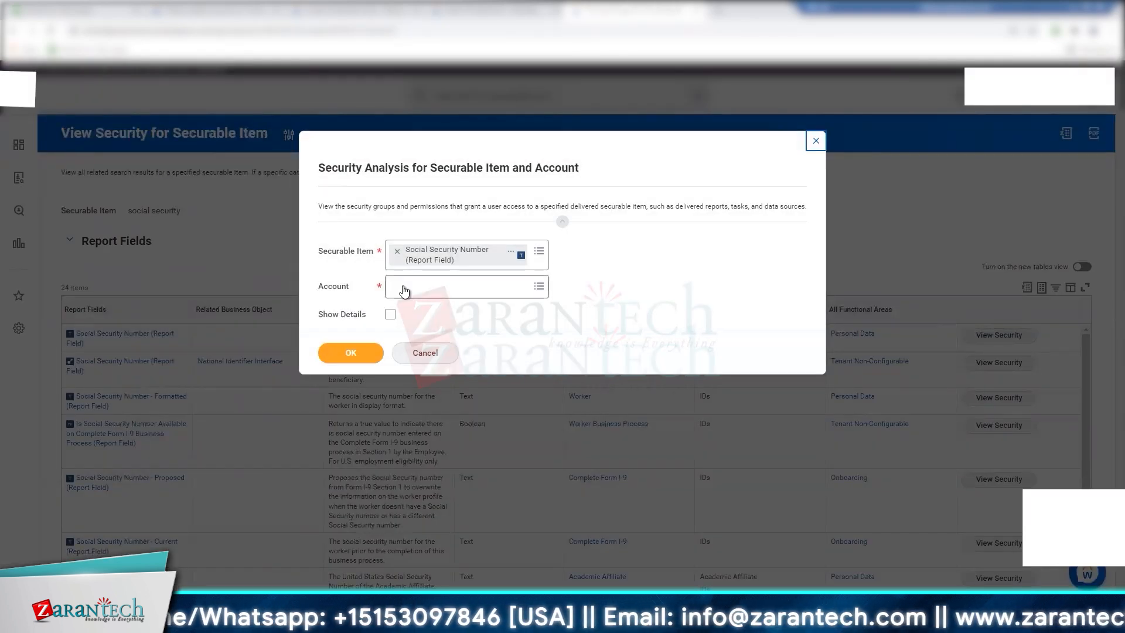
left_click(403, 287)
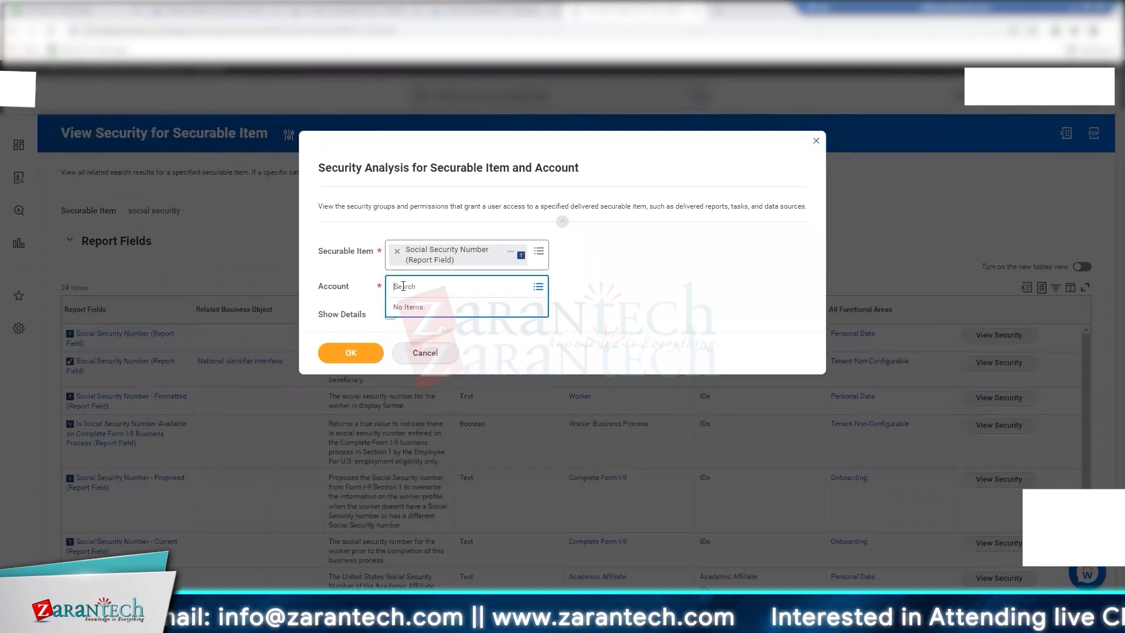
type("steve")
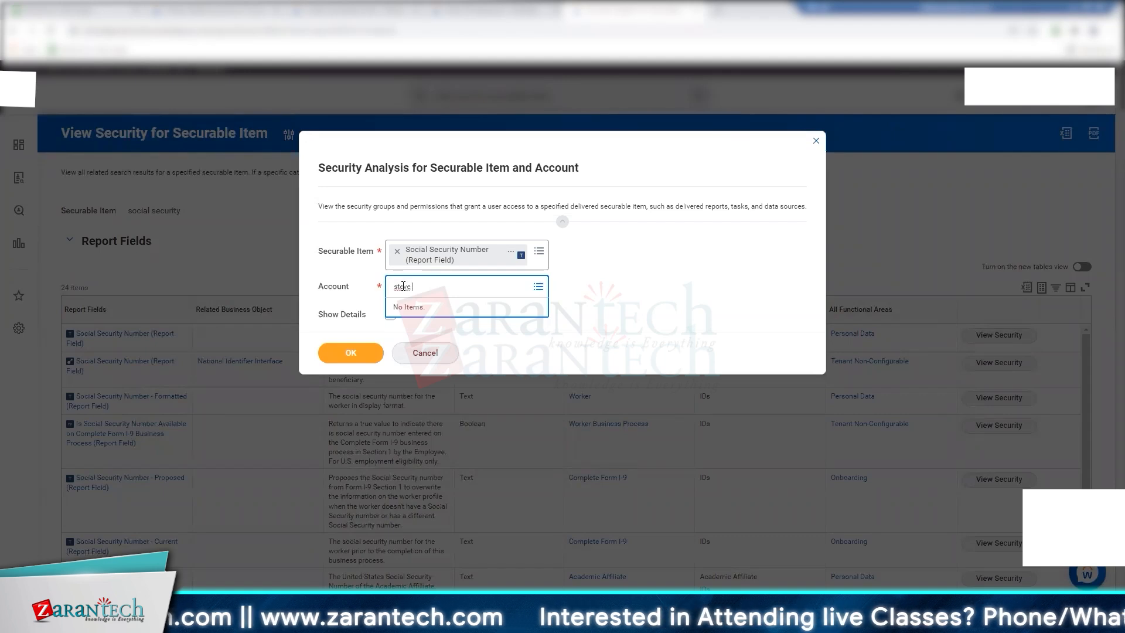
type(" morgan")
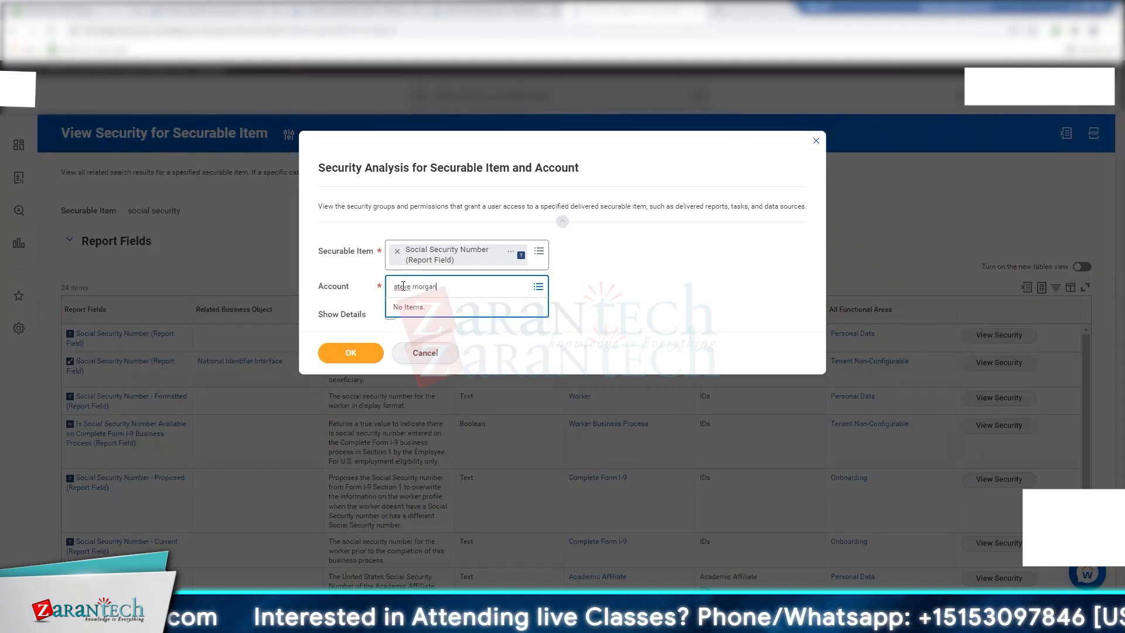
key("Return")
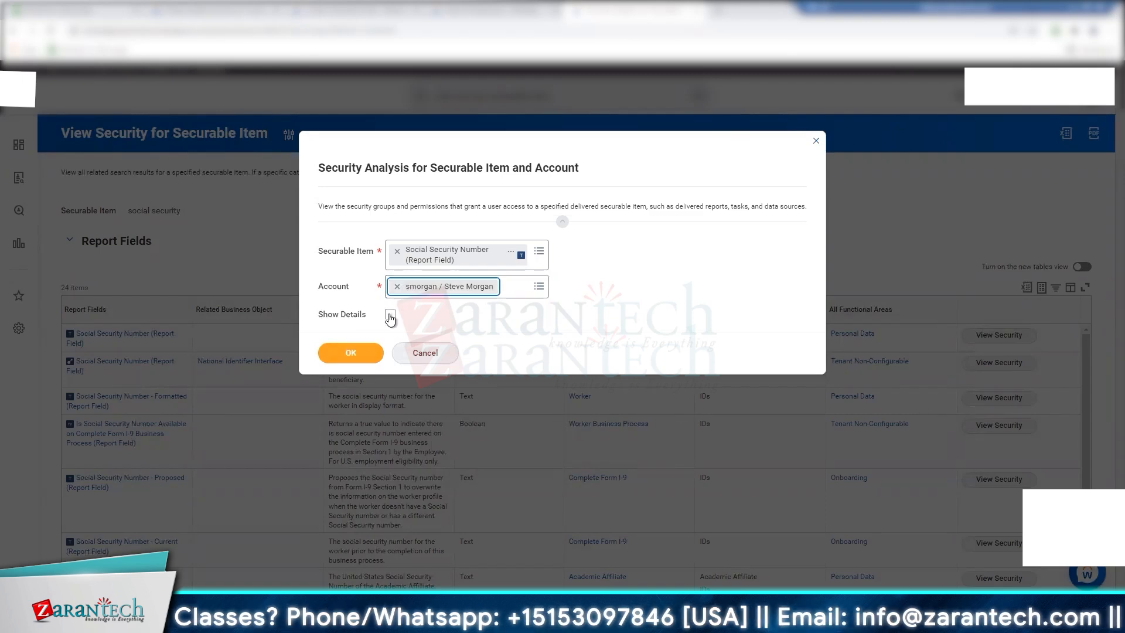
left_click(389, 315)
left_click(361, 350)
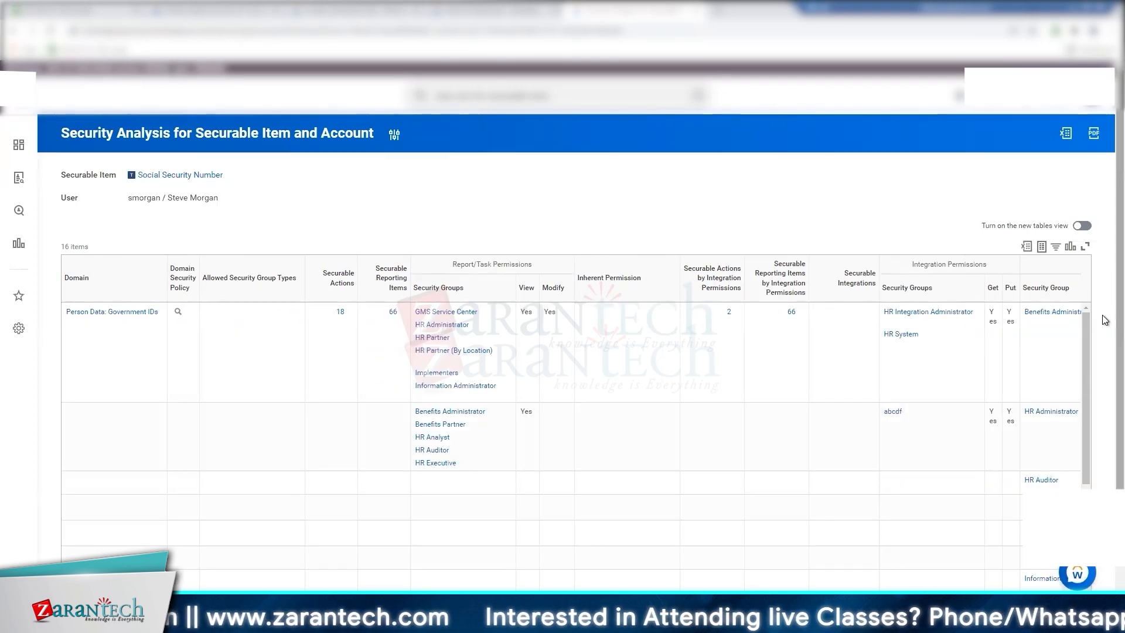
Examine the domains, security groups and view and modify permissions in the security analysis for Social Security Number.
scroll(451, 287, "down", 1)
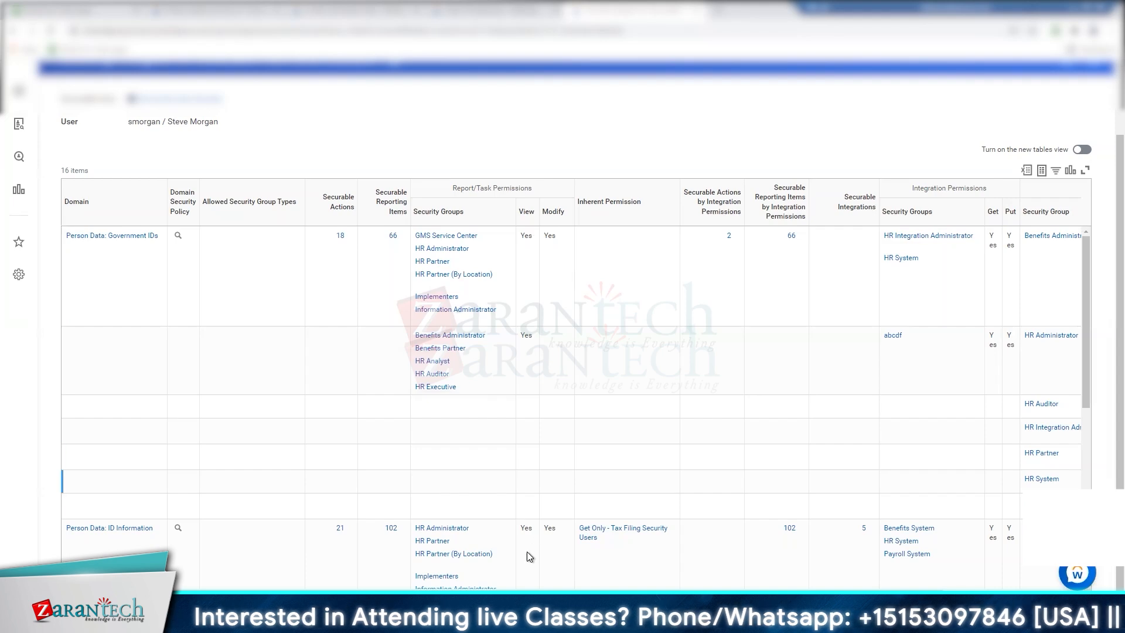
scroll(526, 550, "down", 3)
scroll(486, 577, "down", 3)
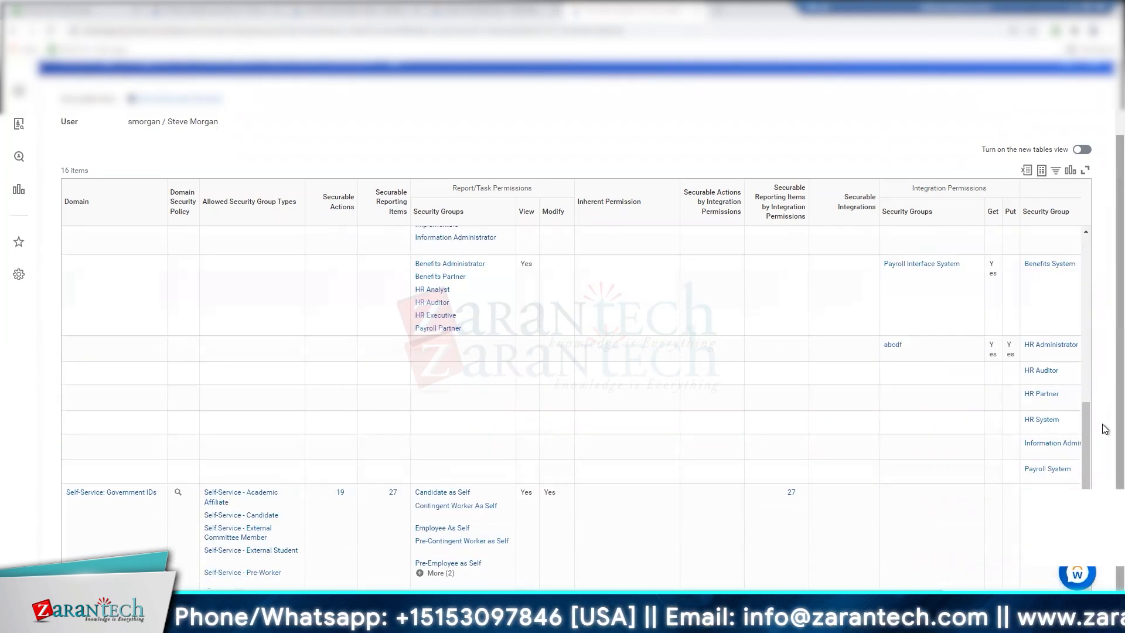
scroll(1105, 370, "up", 2)
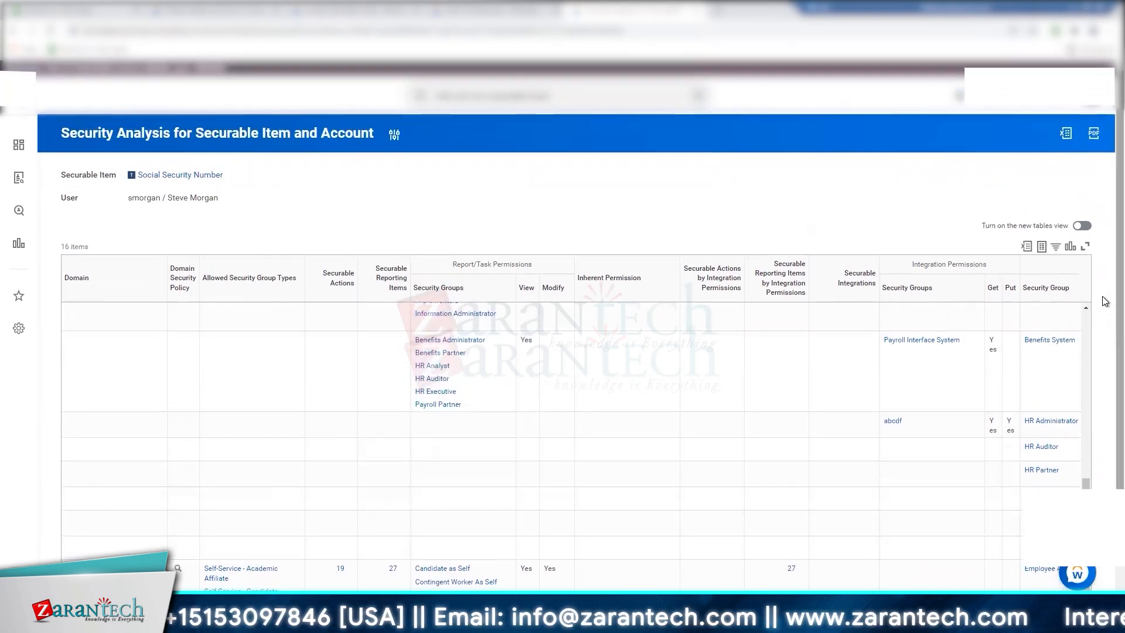